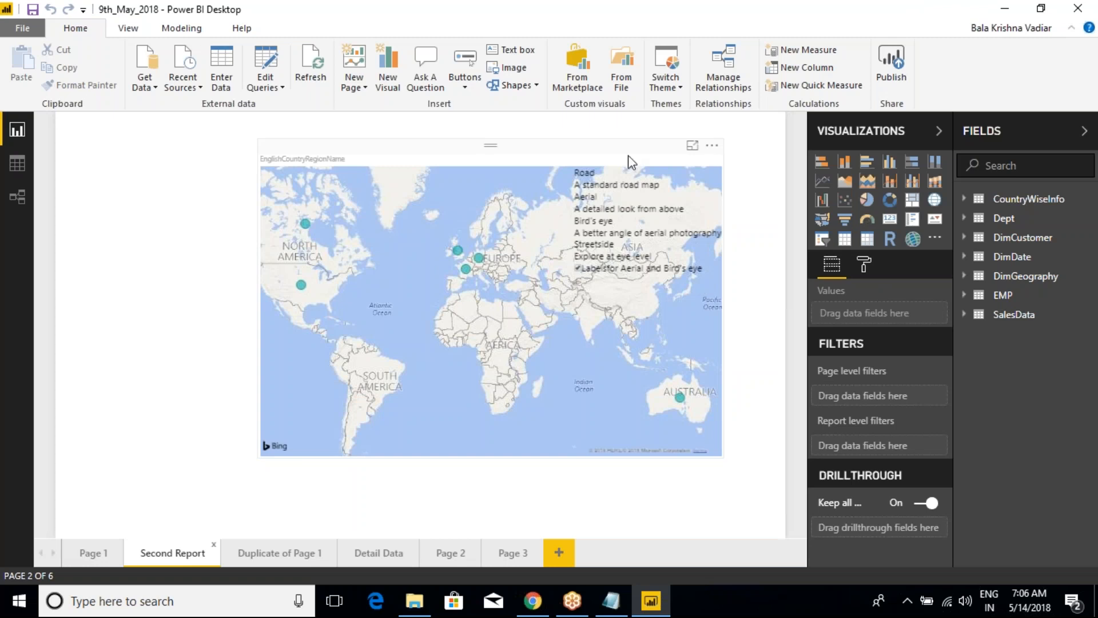
Switch to the Notepad class notes and review the Day-3 topics on drillthrough filters and table and column level properties.
click(629, 149)
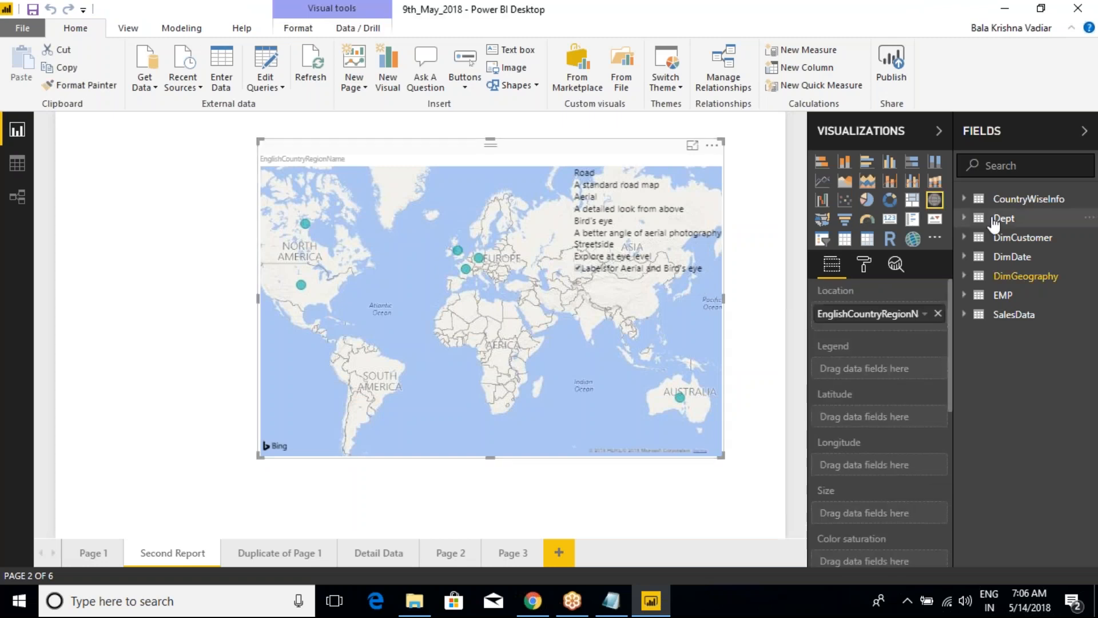
click(611, 600)
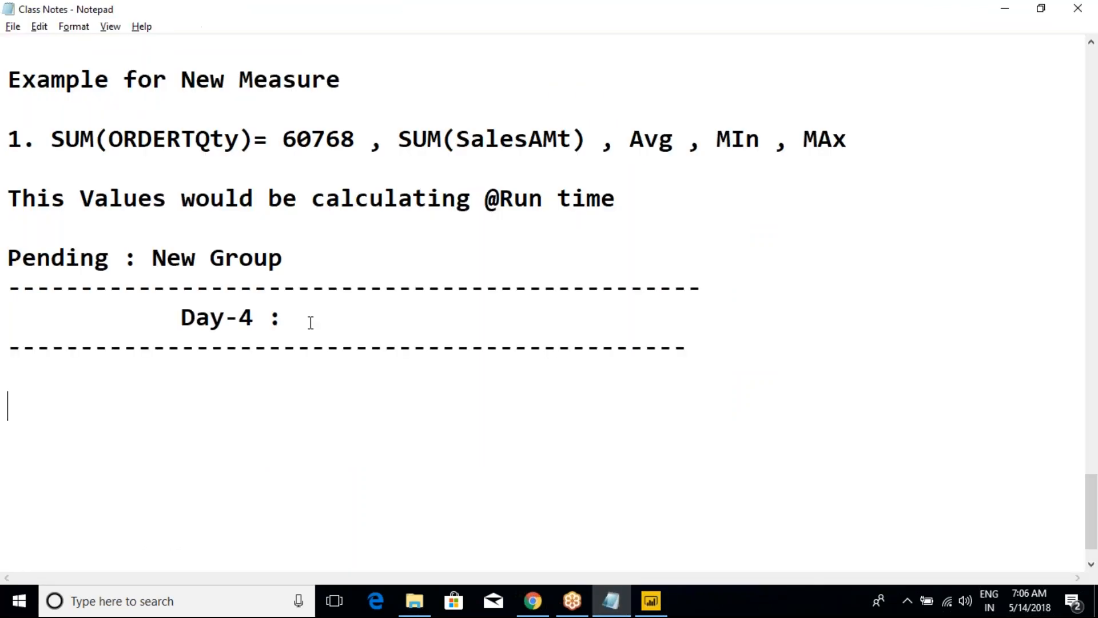
scroll(310, 324, up, 9)
scroll(299, 316, down, 4)
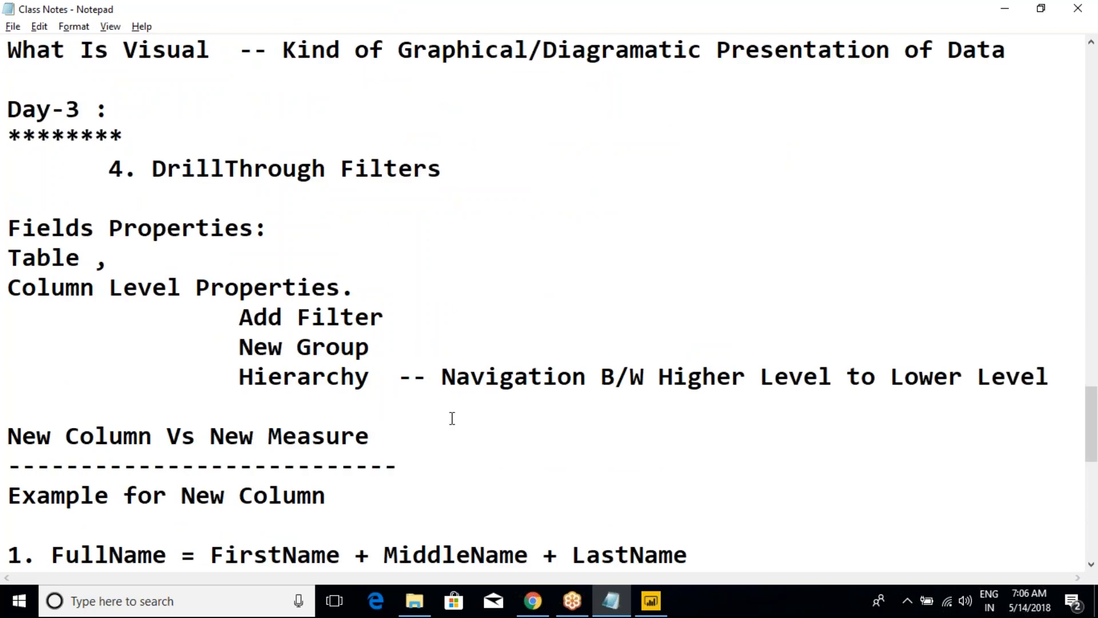
drag(97, 165, 492, 164)
click(492, 164)
drag(8, 229, 67, 230)
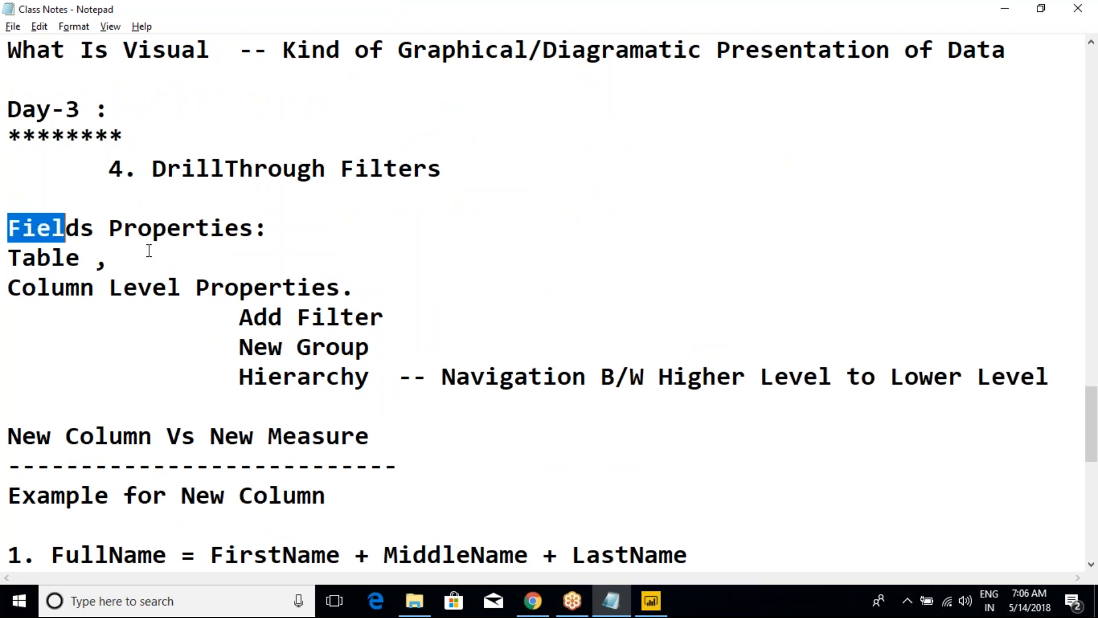
click(115, 252)
drag(14, 259, 81, 259)
click(80, 259)
scroll(34, 213, down, 1)
drag(20, 200, 155, 202)
click(273, 217)
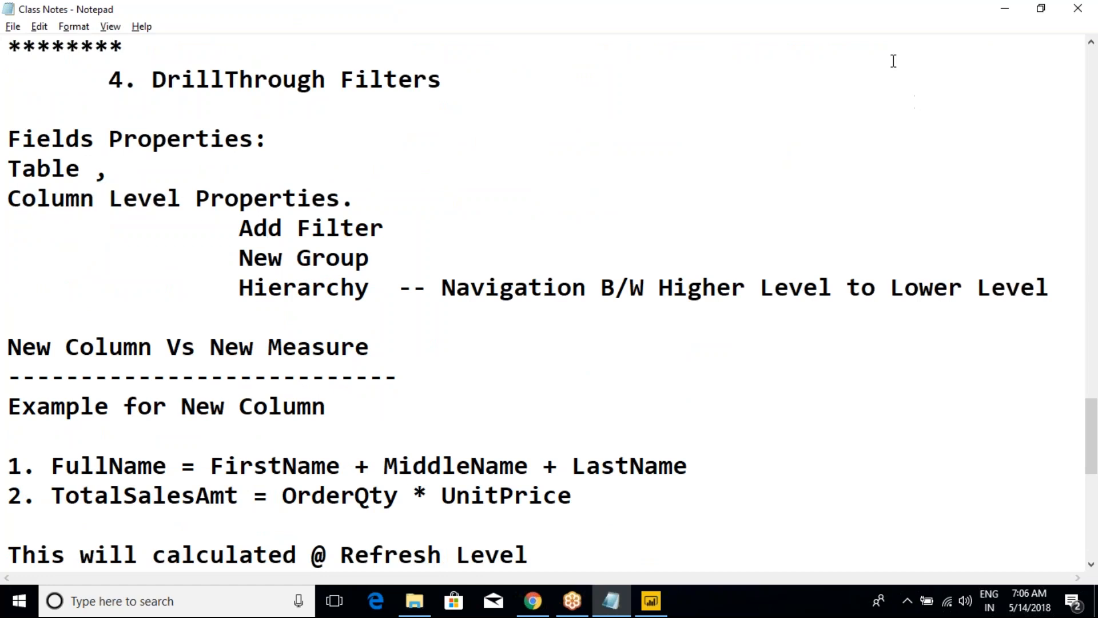
click(877, 29)
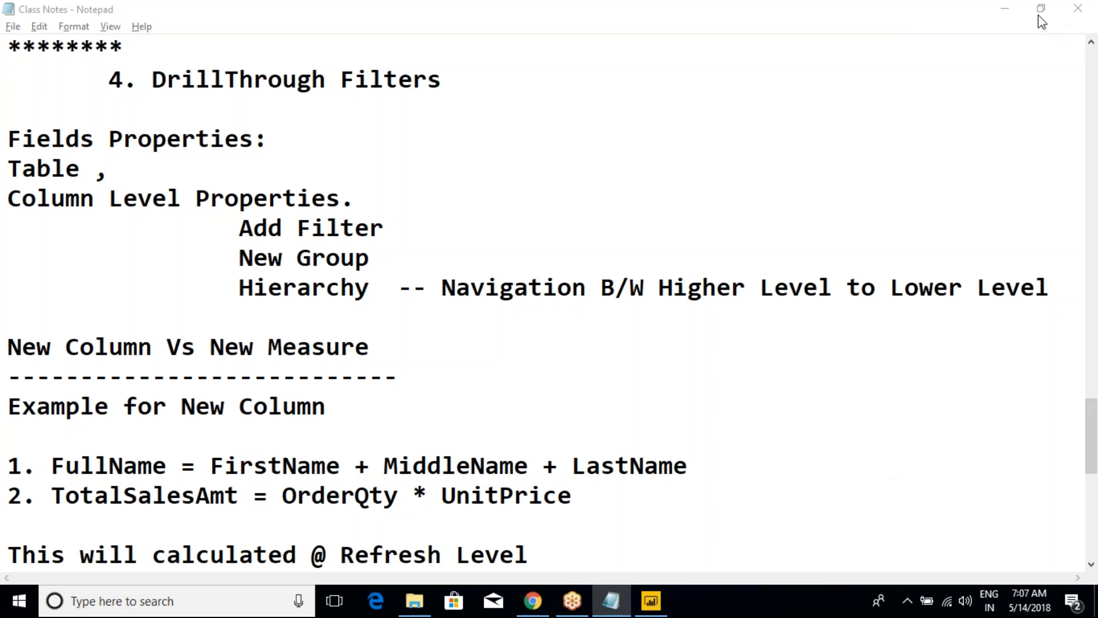
click(244, 307)
scroll(245, 308, down, 2)
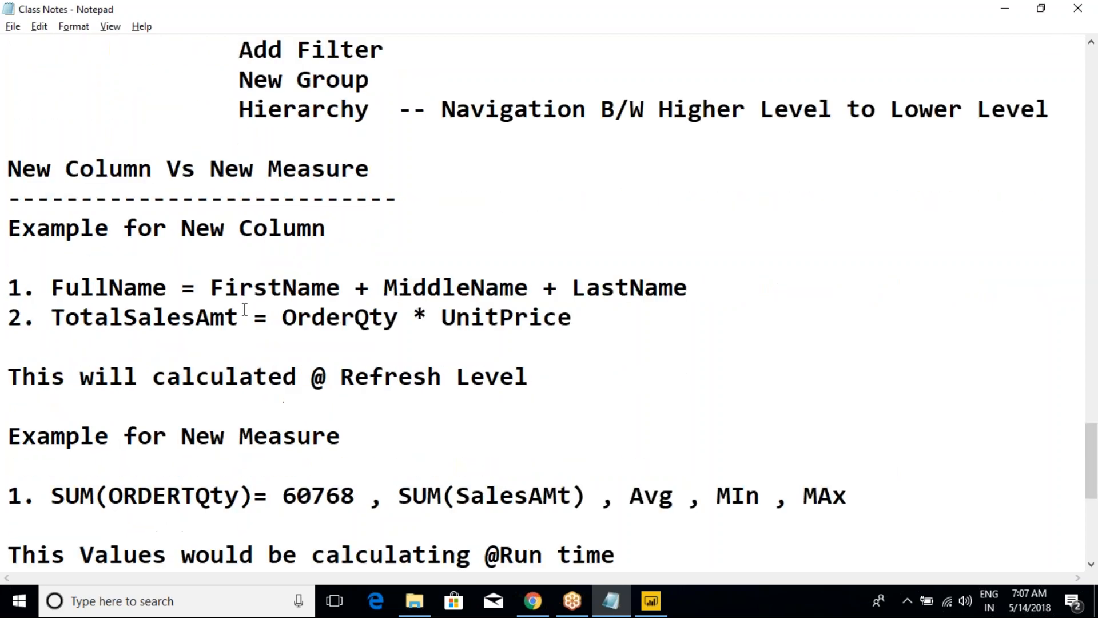
scroll(219, 309, up, 2)
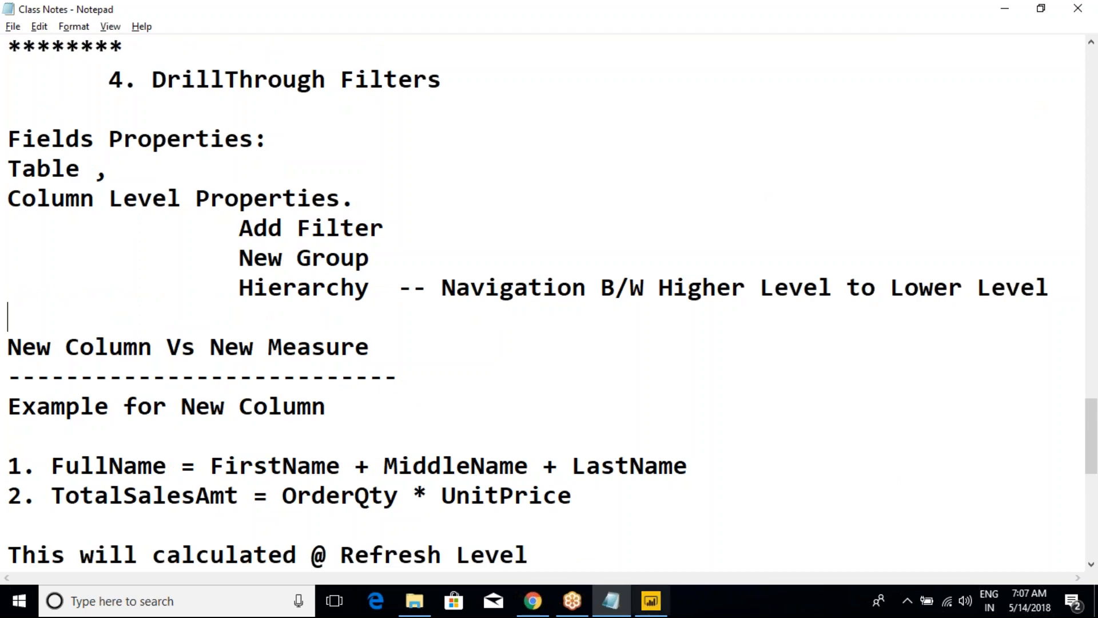
Switch to Power BI Desktop, expand the Dept table, and look through the options offered for DeptID and for the table.
click(663, 579)
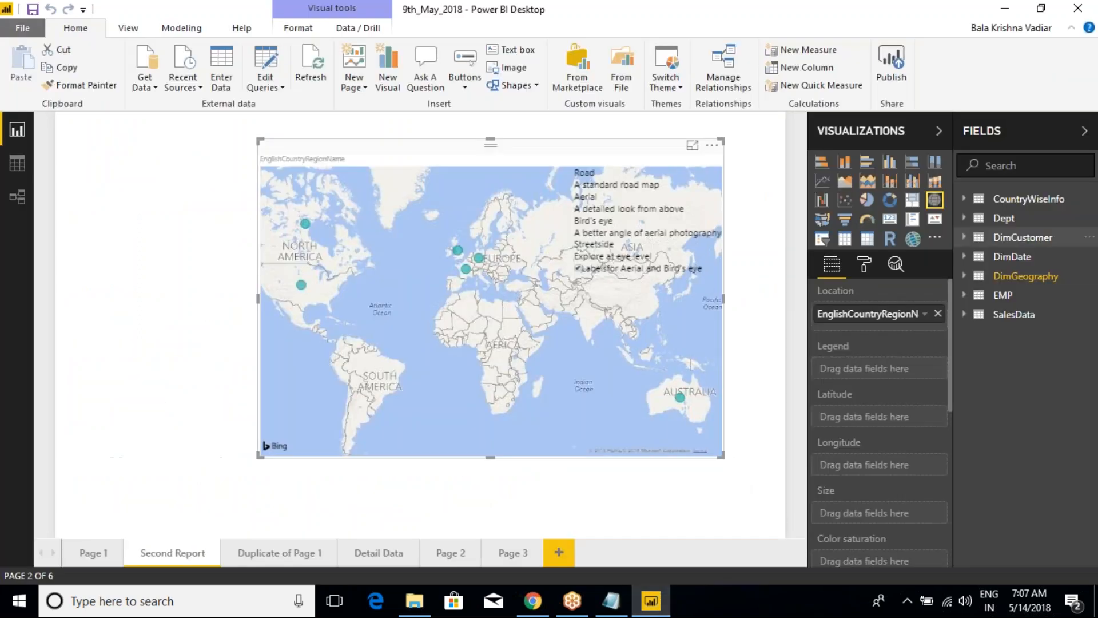
click(965, 218)
right_click(1015, 243)
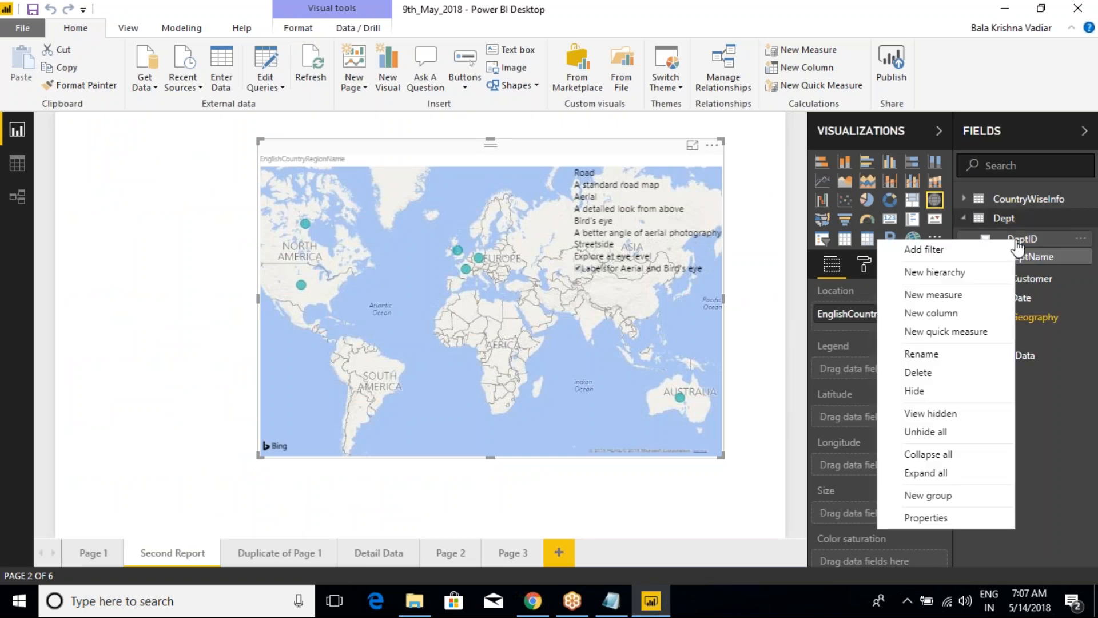
click(1053, 428)
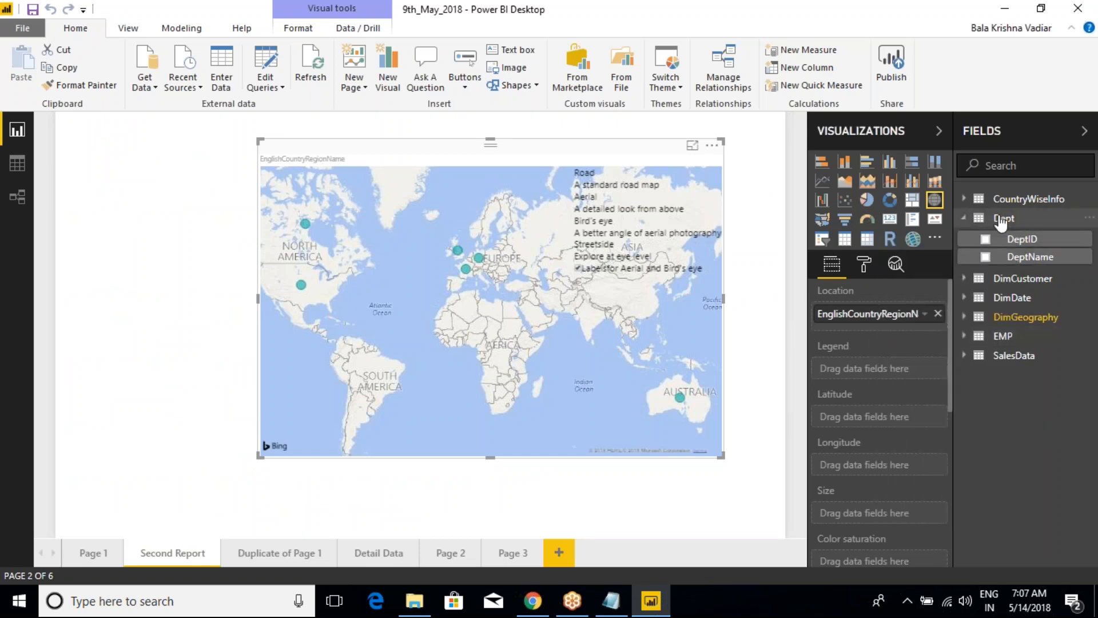
right_click(999, 222)
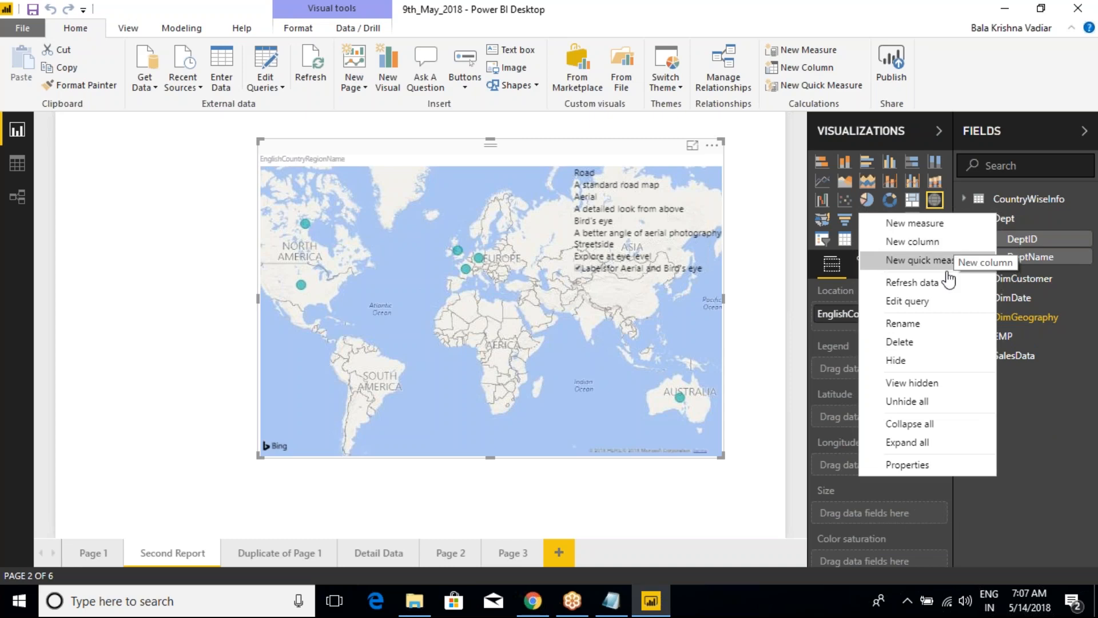
click(463, 483)
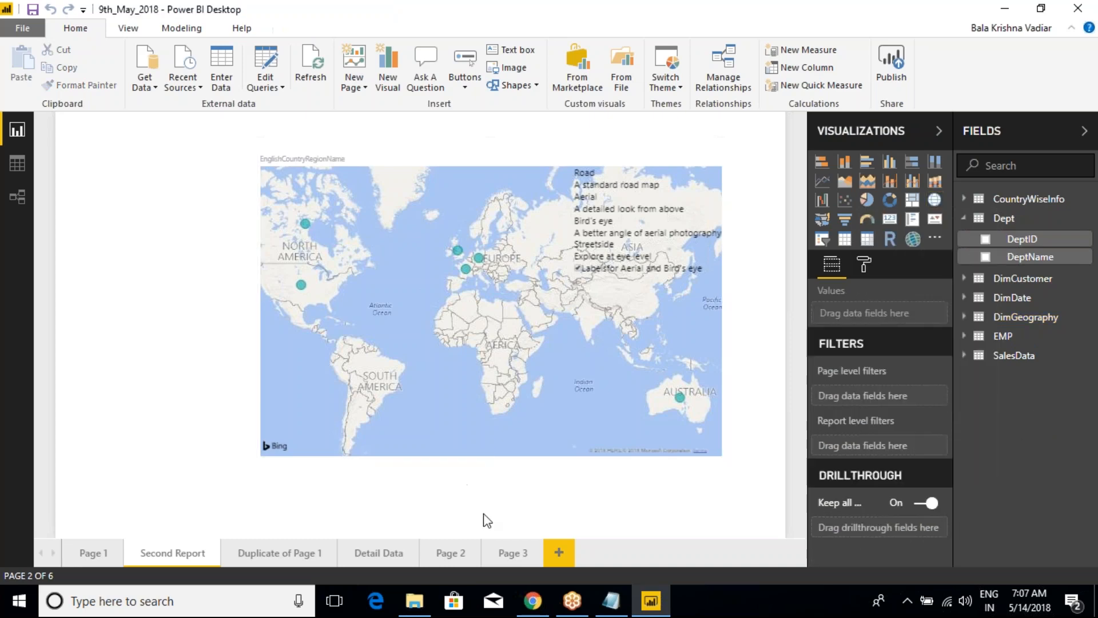
Switch to the Notepad class notes and read the pending New Group item just above the Day-4 heading.
click(611, 600)
scroll(458, 331, down, 3)
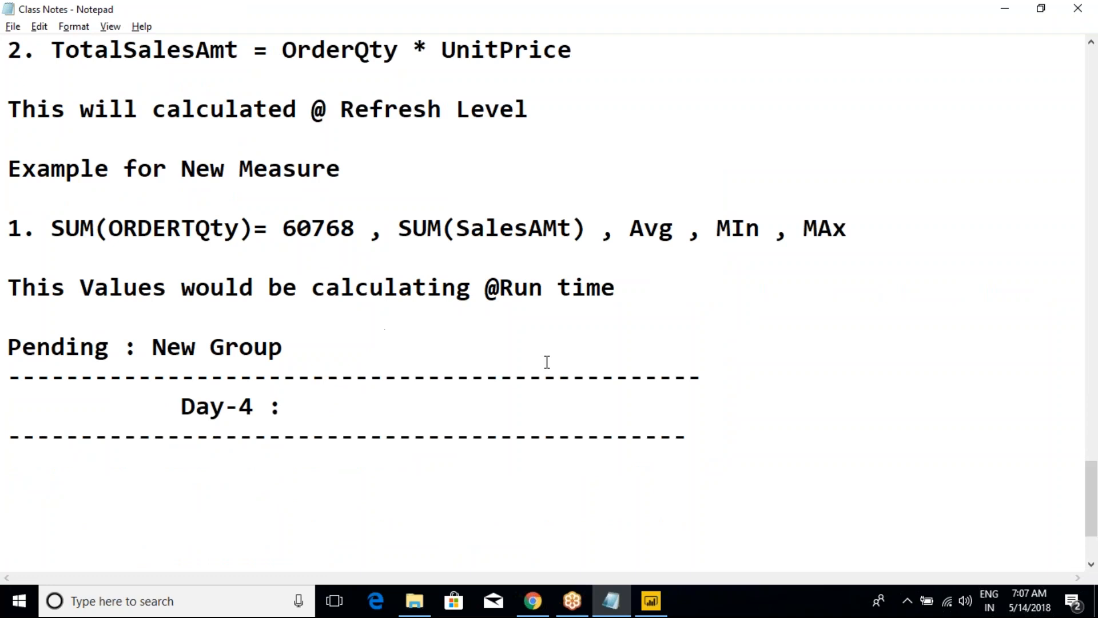
drag(8, 347, 303, 347)
click(302, 347)
click(702, 19)
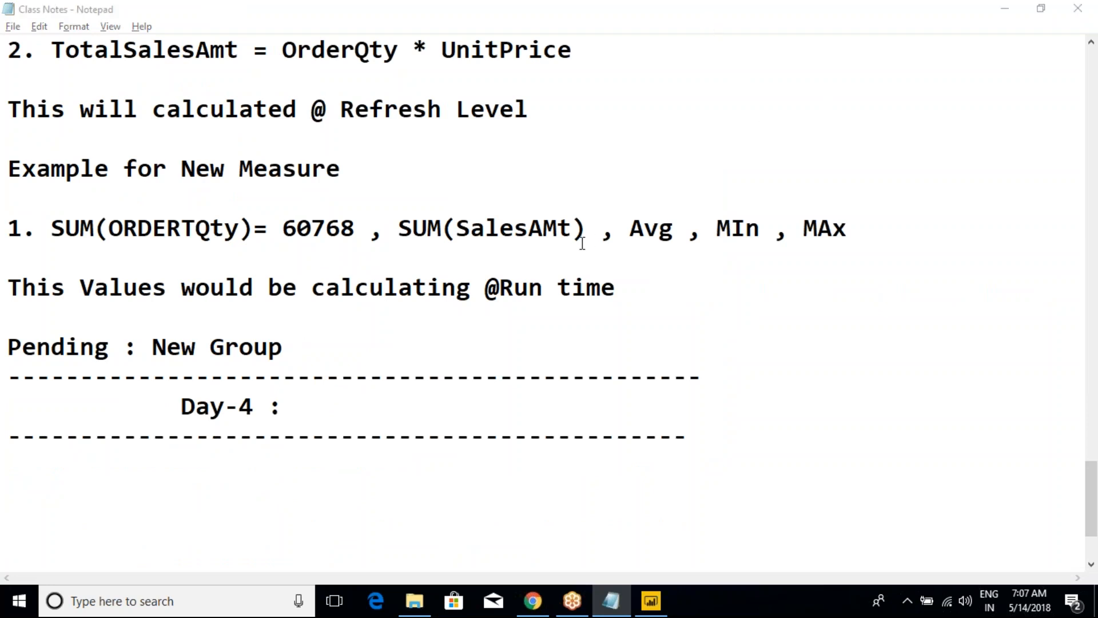
click(315, 348)
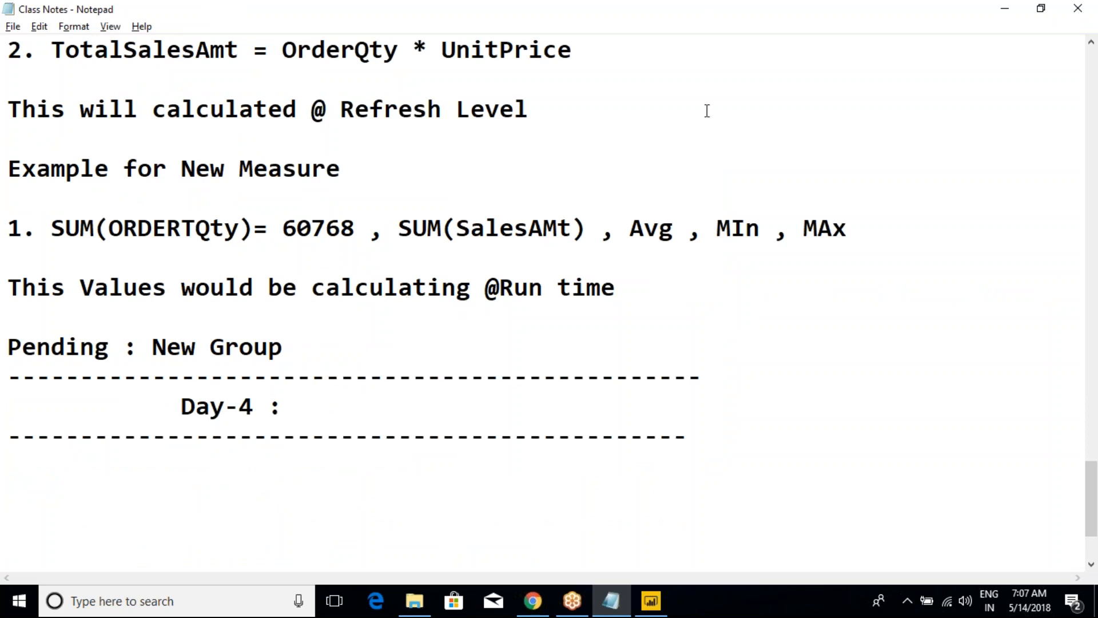
click(404, 331)
scroll(323, 370, down, 2)
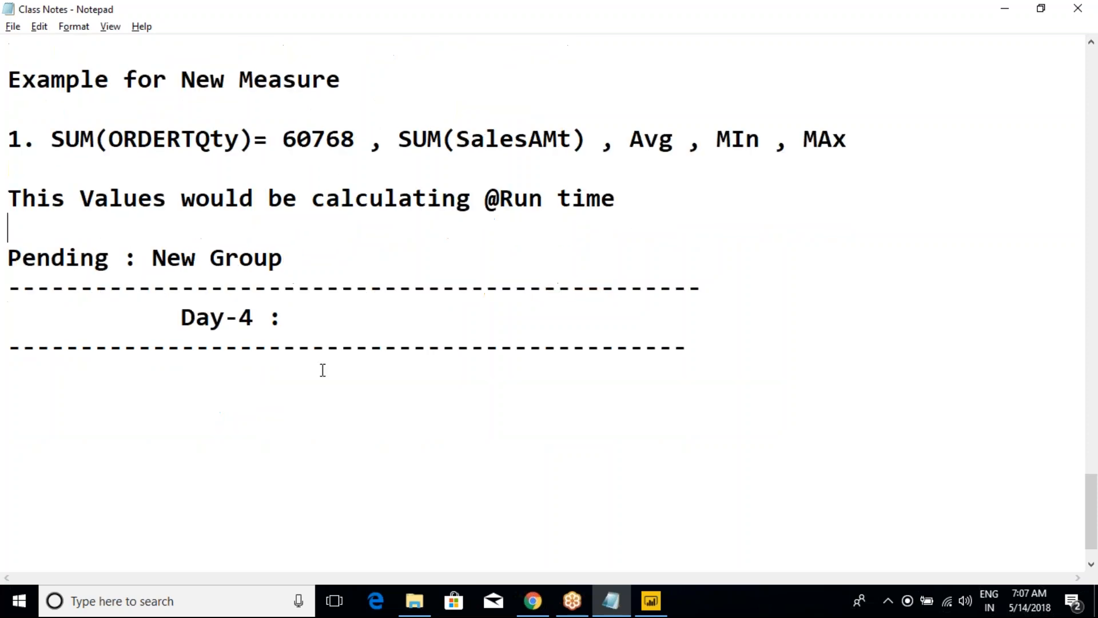
drag(299, 199, 7, 202)
click(95, 197)
click(311, 202)
drag(311, 202, 11, 213)
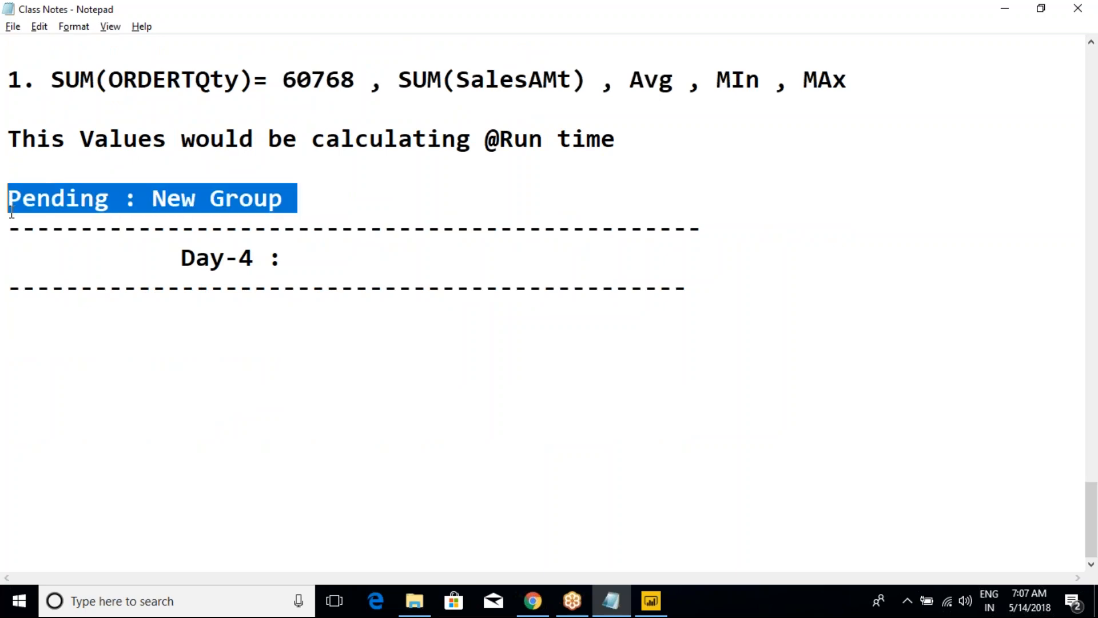
click(47, 224)
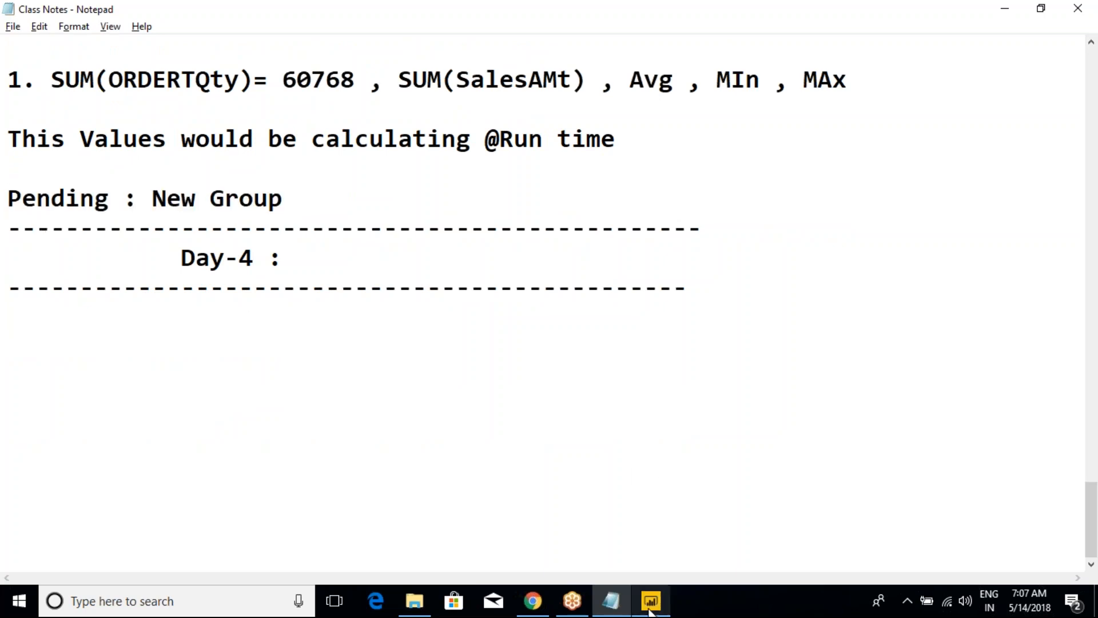
Switch to Power BI Desktop and turn on the border of the OrderQuantity by country column chart on Page 3.
click(645, 555)
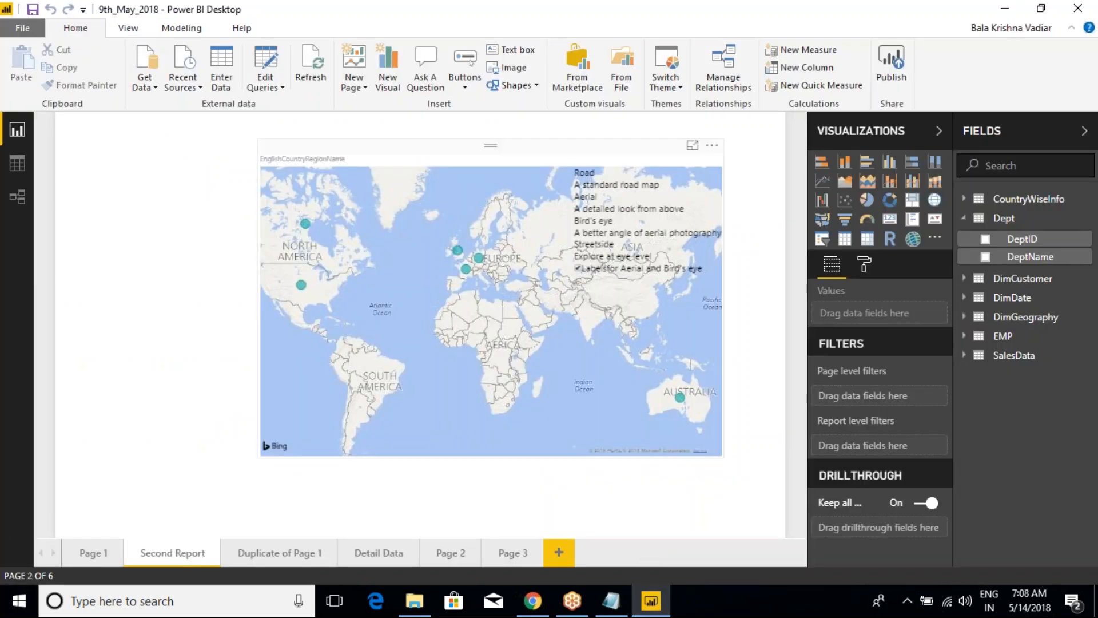
click(507, 554)
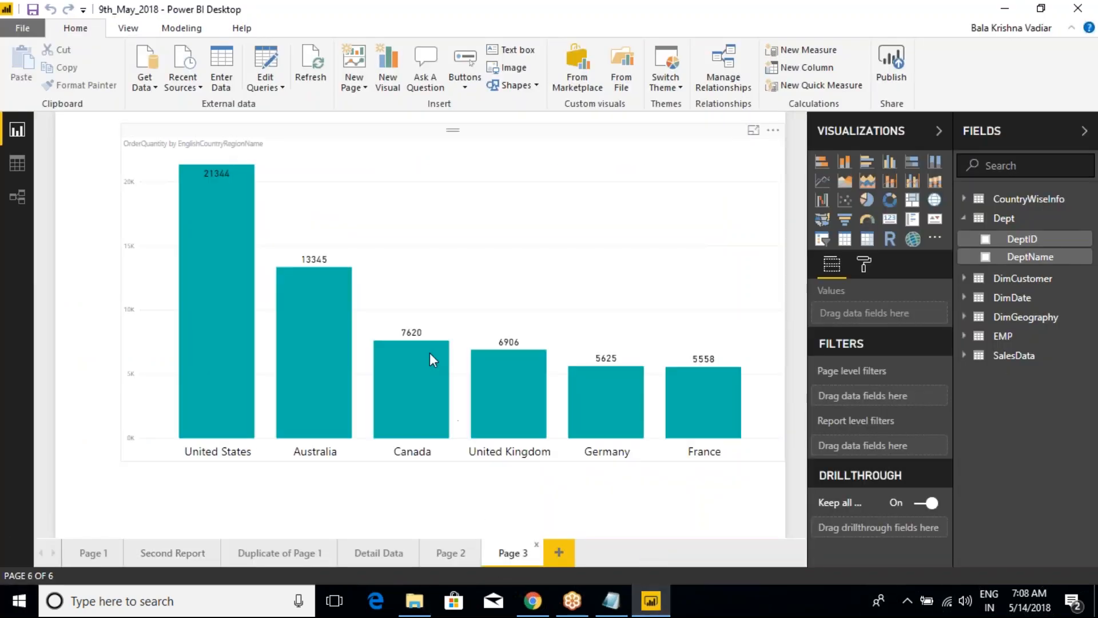
click(410, 197)
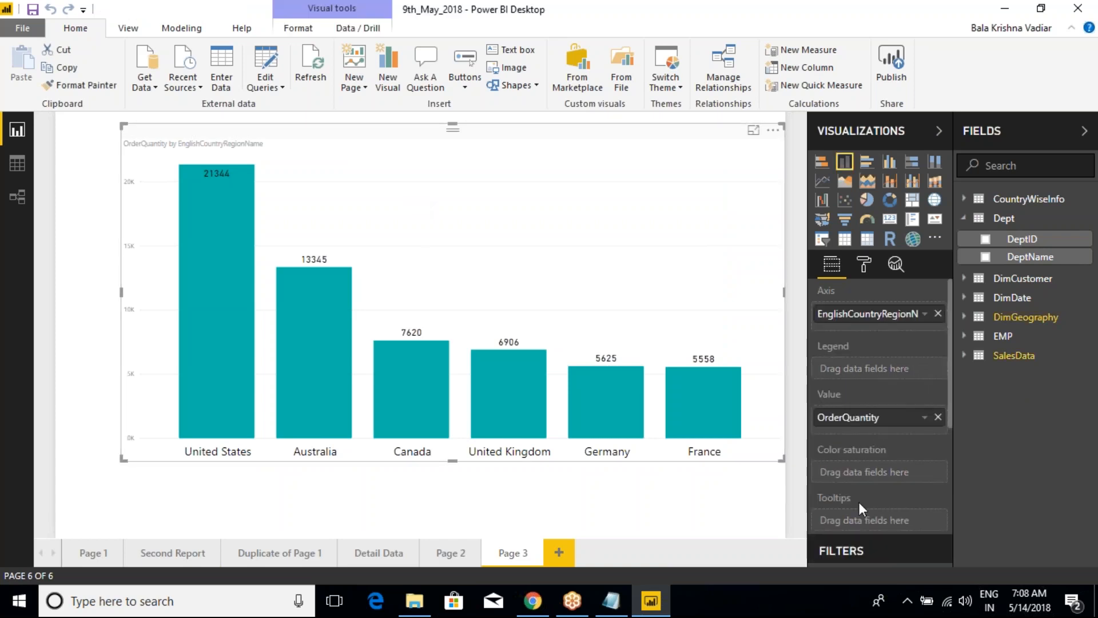
click(863, 263)
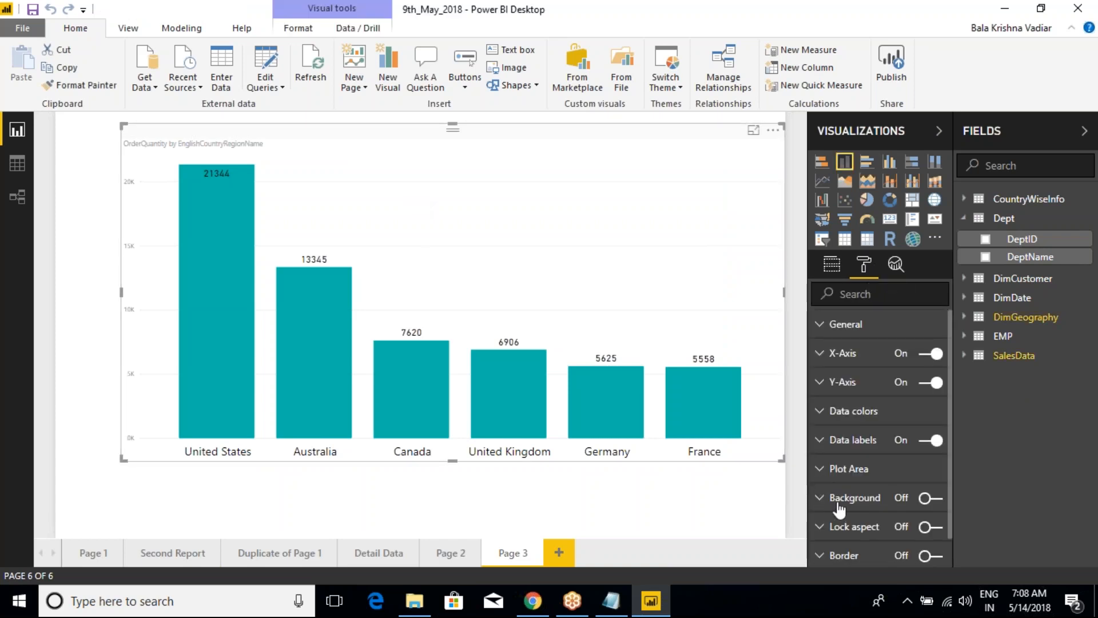
scroll(841, 511, down, 1)
click(936, 525)
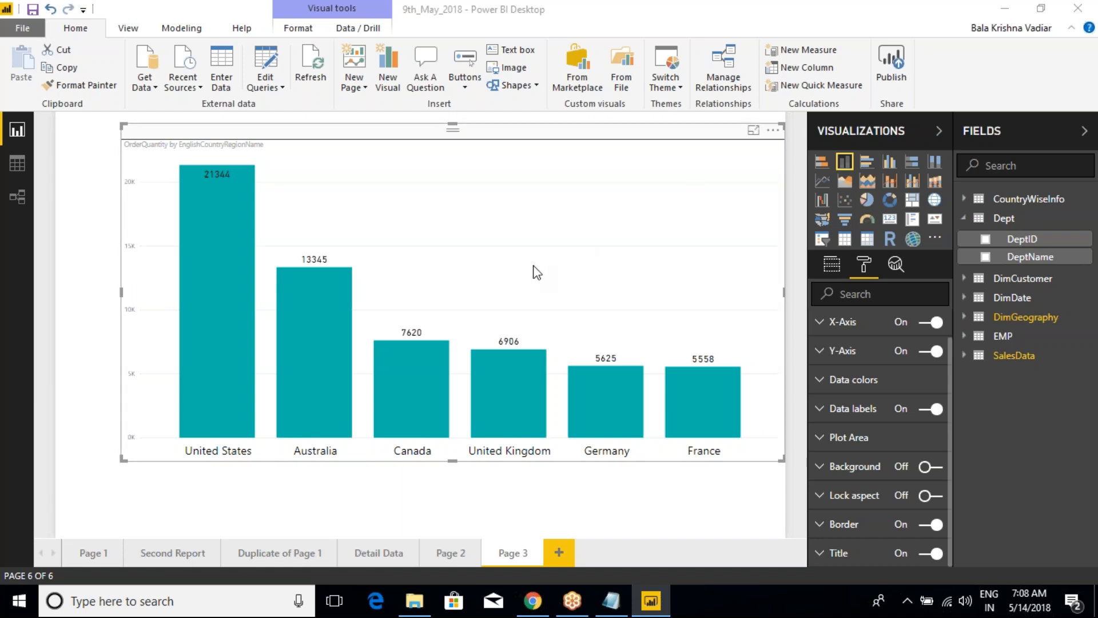
Set the text size of the column chart's X-axis labels to 21.
click(550, 157)
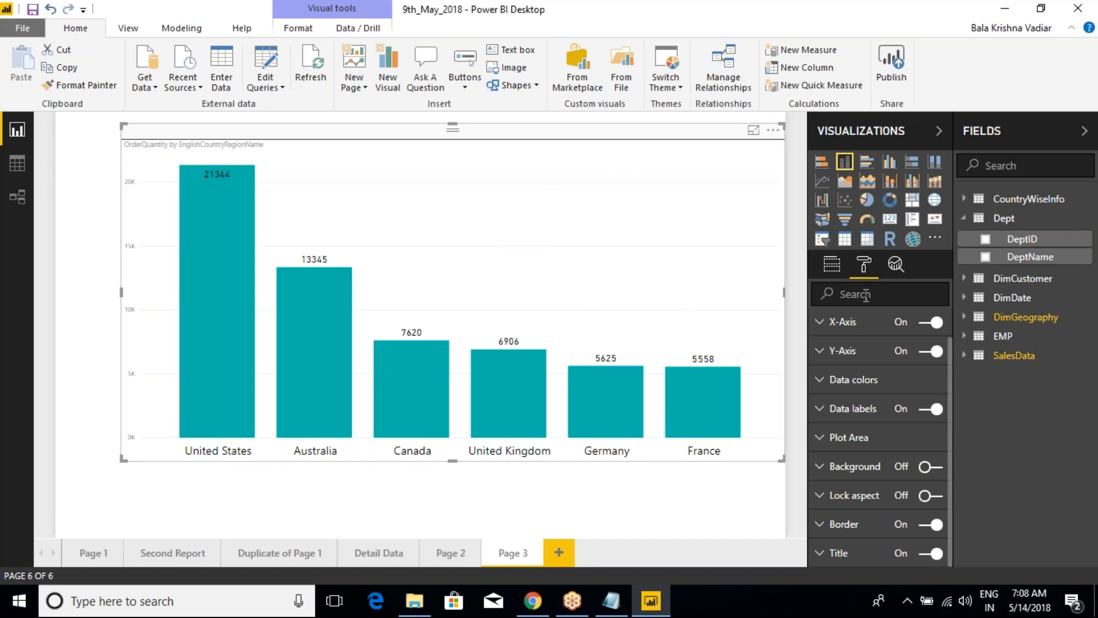
click(821, 326)
scroll(924, 483, down, 4)
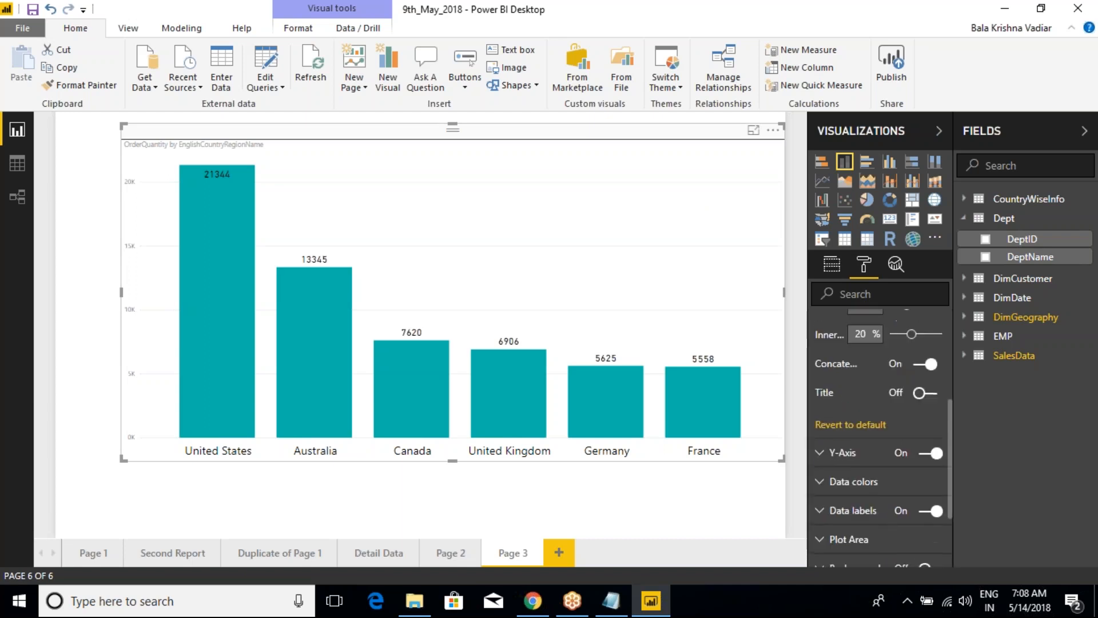
scroll(924, 483, up, 4)
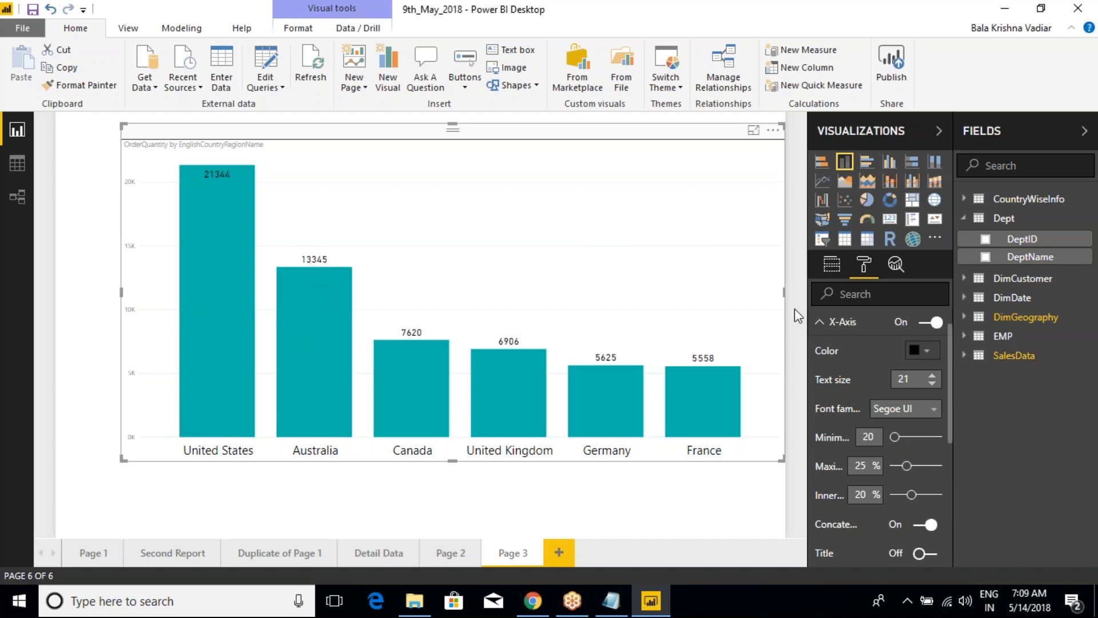
click(831, 265)
click(863, 266)
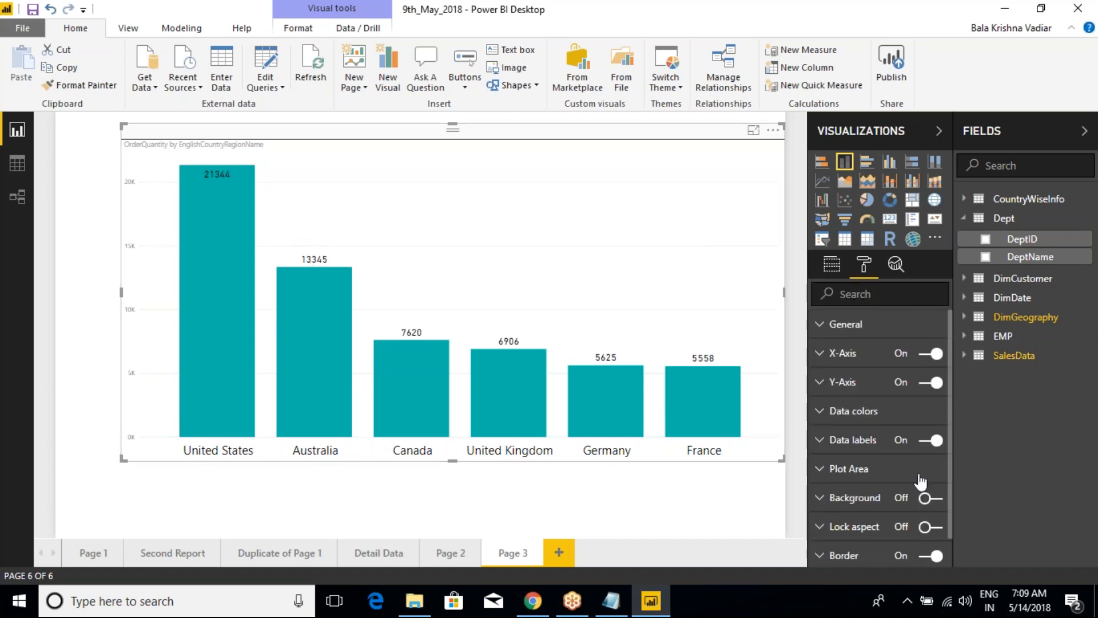
Examine the new group dialog for EnglishCountryRegionName in the DimGeography table, including its ungrouped values and group members, and close it without grouping.
click(964, 318)
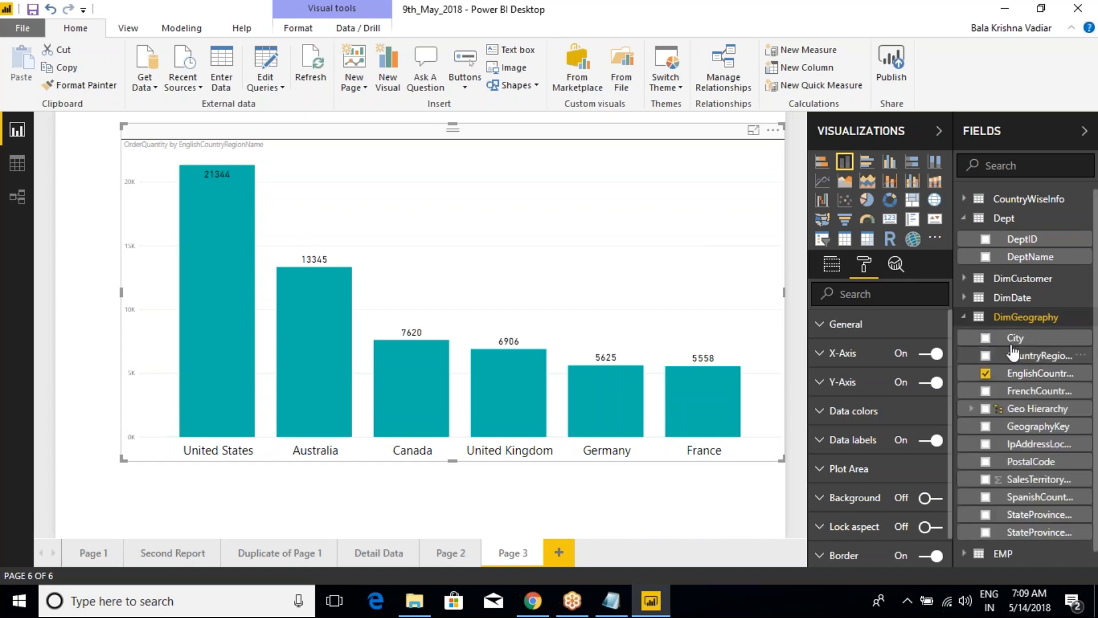
right_click(1042, 378)
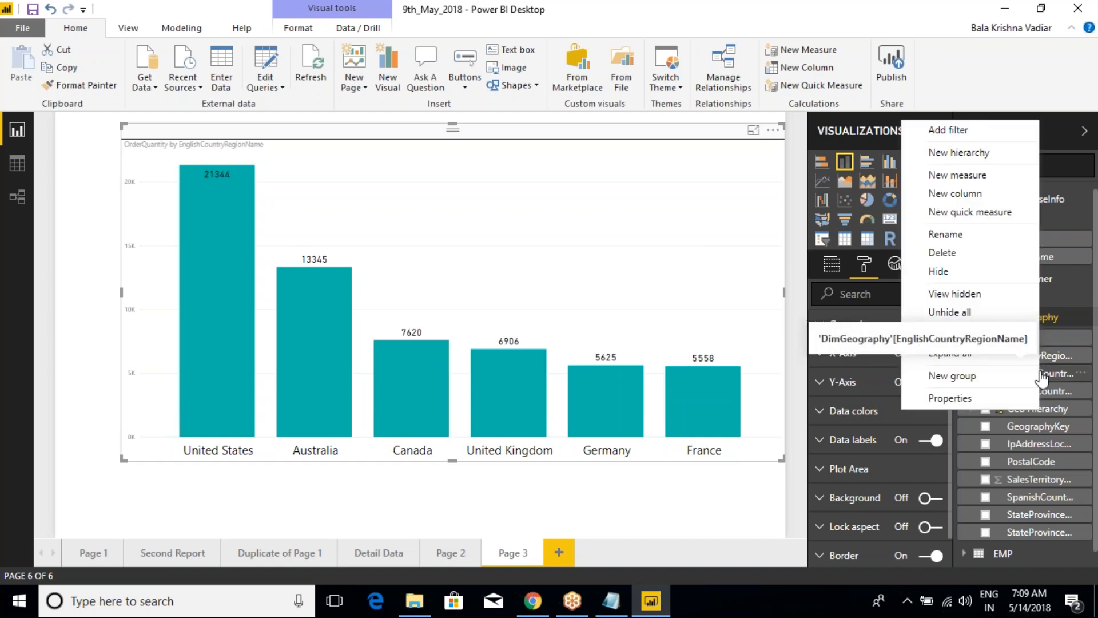
click(952, 377)
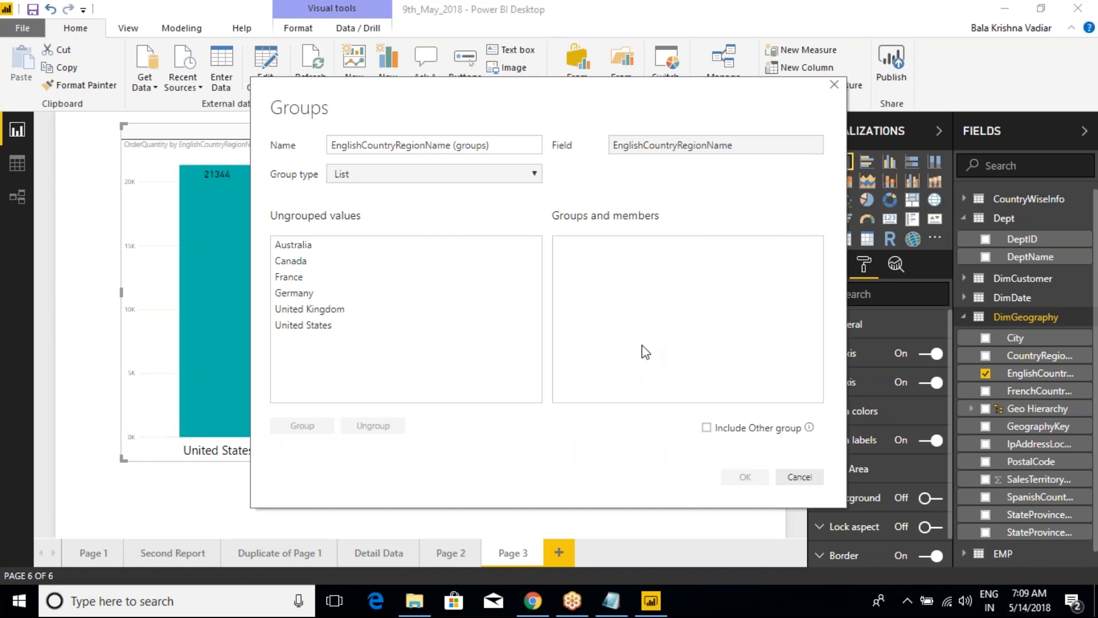
key(ctrl+2)
mouse_move(547, 231)
mouse_down()
mouse_move(752, 381)
mouse_move(827, 411)
mouse_up()
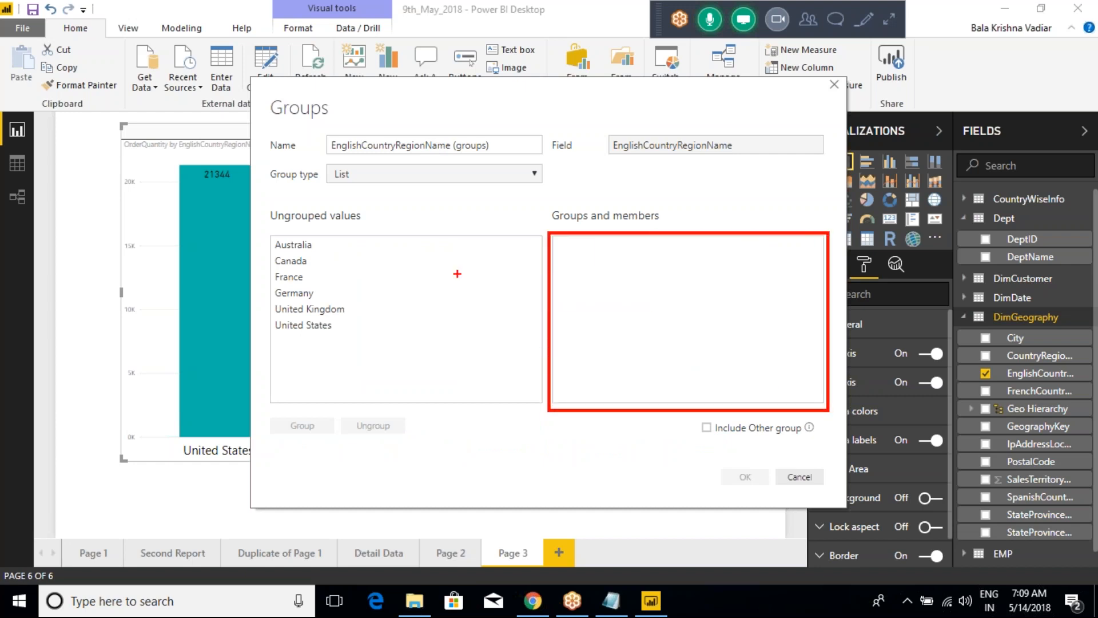
mouse_move(327, 240)
mouse_down()
mouse_move(343, 246)
mouse_move(345, 267)
mouse_move(321, 295)
mouse_move(350, 299)
mouse_move(358, 318)
mouse_up()
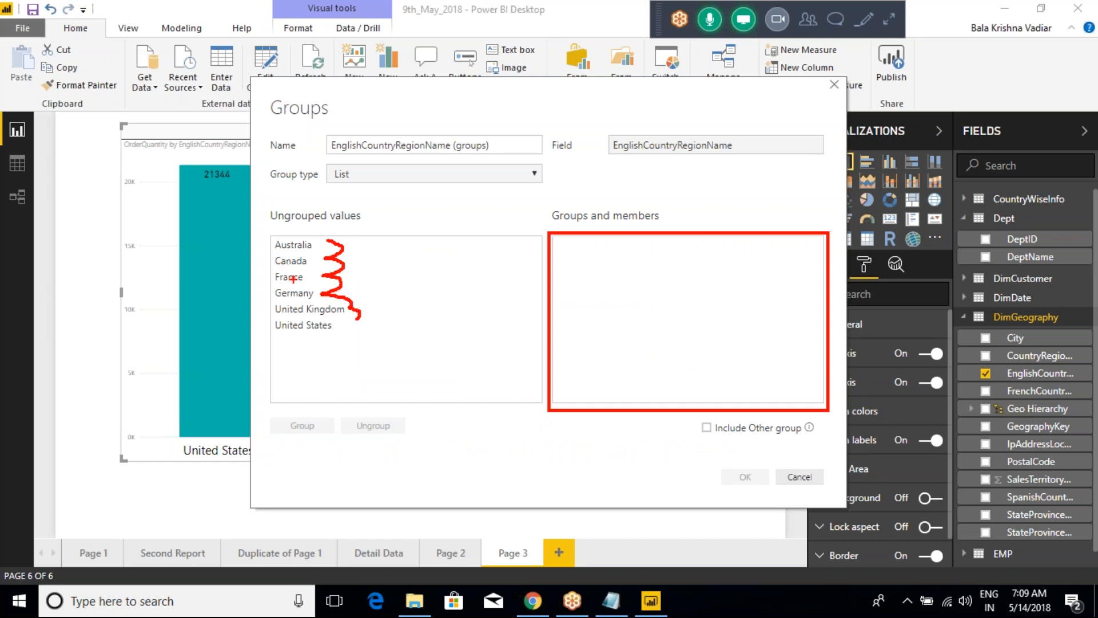
key(Escape)
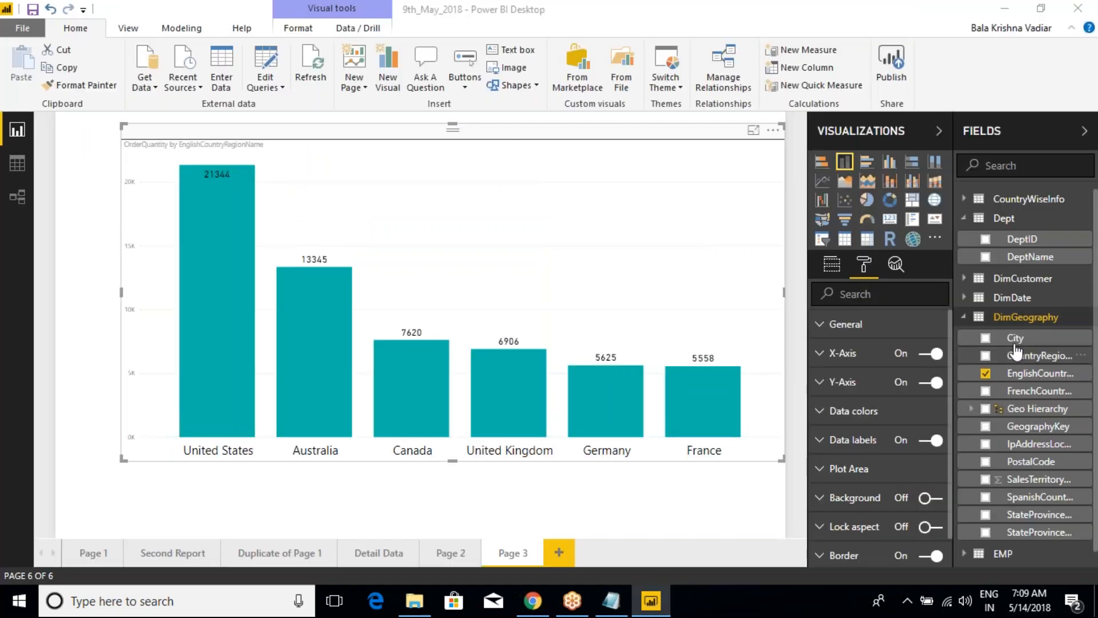
Examine the new group dialog for the City field in DimGeography, browsing its ungrouped cities and selecting Abingdon and Albany, and cancel it.
right_click(1011, 340)
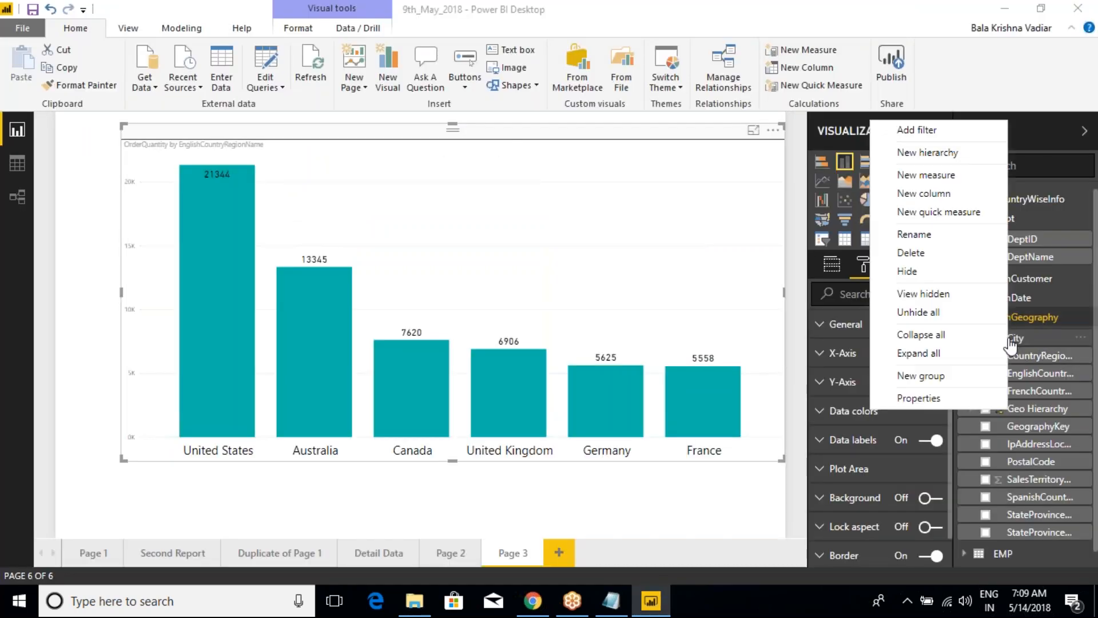
click(998, 375)
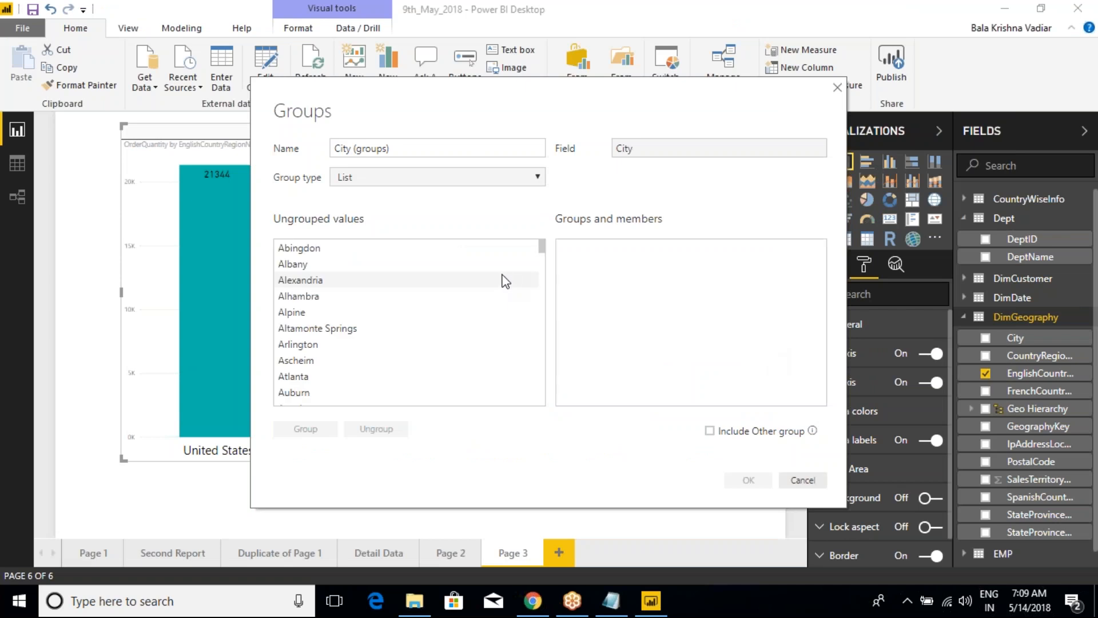
click(287, 264)
scroll(291, 298, down, 8)
scroll(290, 298, down, 15)
scroll(289, 311, down, 9)
scroll(329, 289, up, 8)
scroll(326, 292, up, 6)
drag(542, 284, 543, 243)
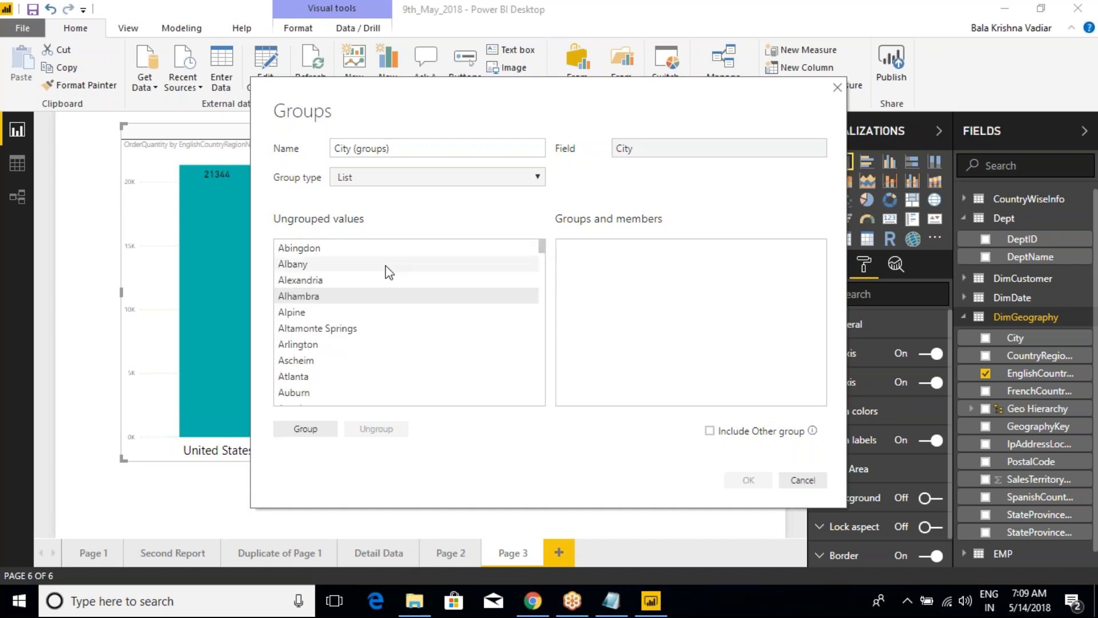
click(293, 248)
ctrl+click(294, 263)
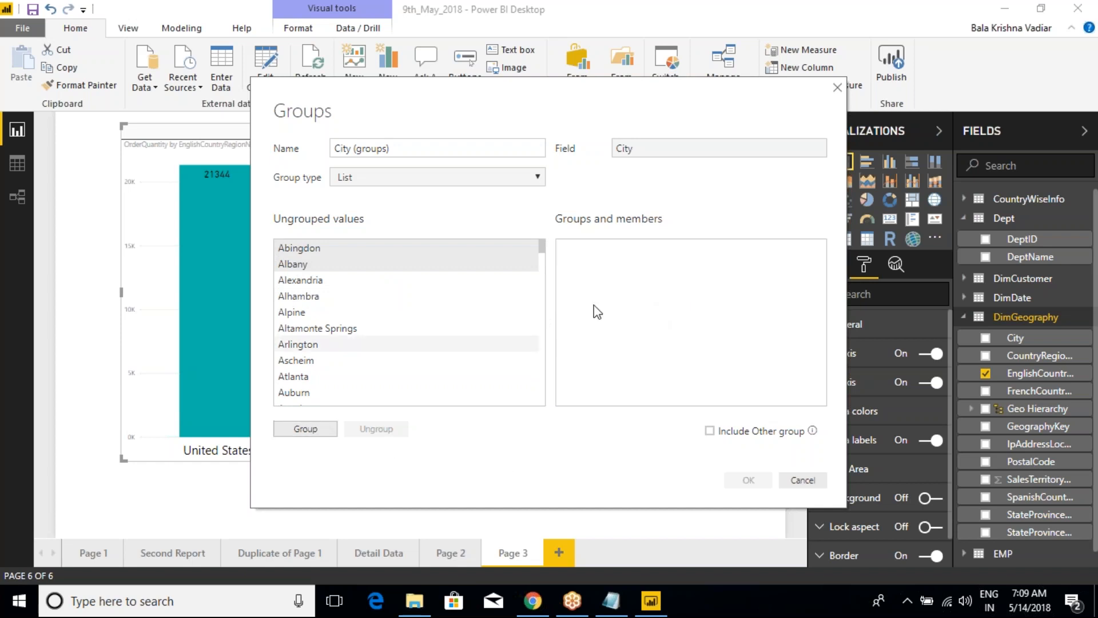
click(802, 480)
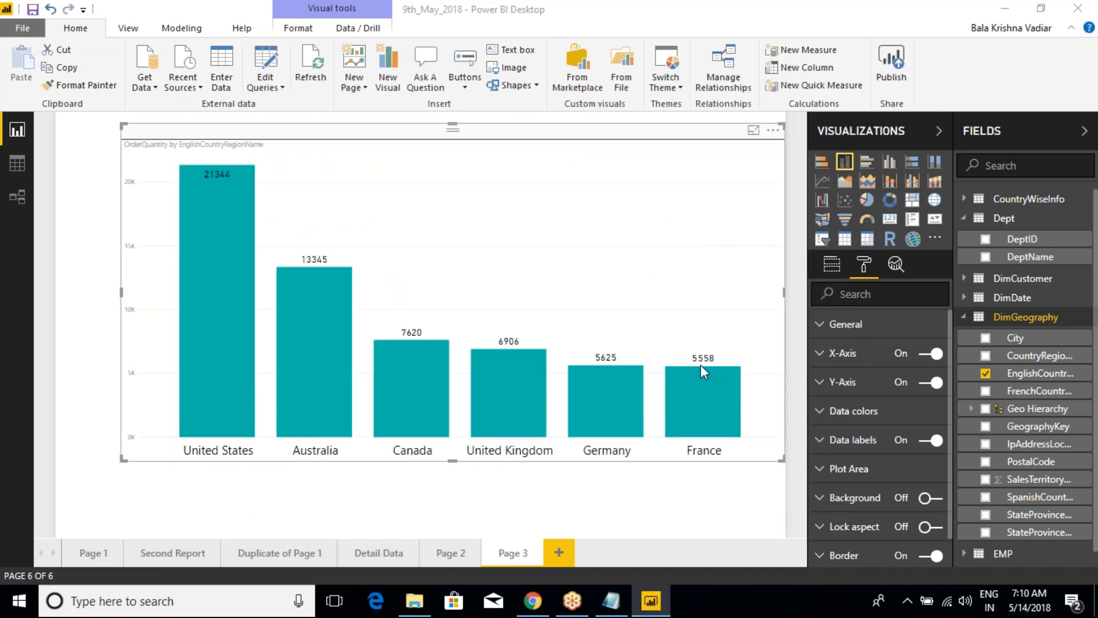
Mark each of the six country columns with a red on-screen pen stroke and clear the annotations.
key(ctrl+2)
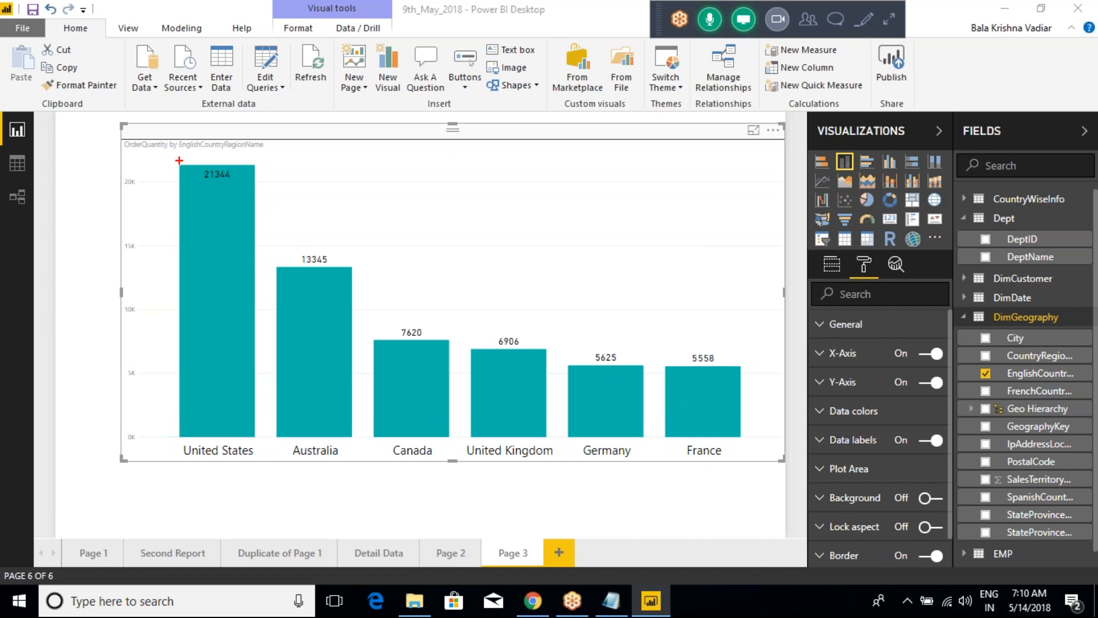
mouse_move(188, 171)
mouse_down()
mouse_move(211, 170)
mouse_move(252, 125)
mouse_up()
drag(309, 290, 337, 217)
drag(400, 362, 422, 292)
drag(500, 378, 533, 285)
drag(581, 391, 619, 297)
drag(675, 380, 701, 312)
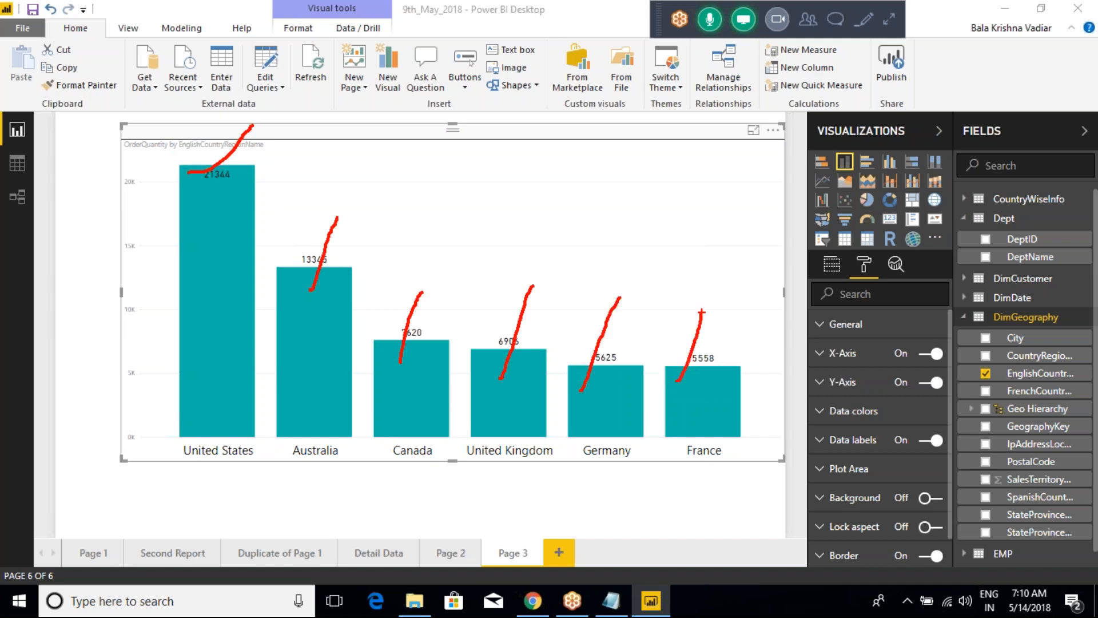
key(Escape)
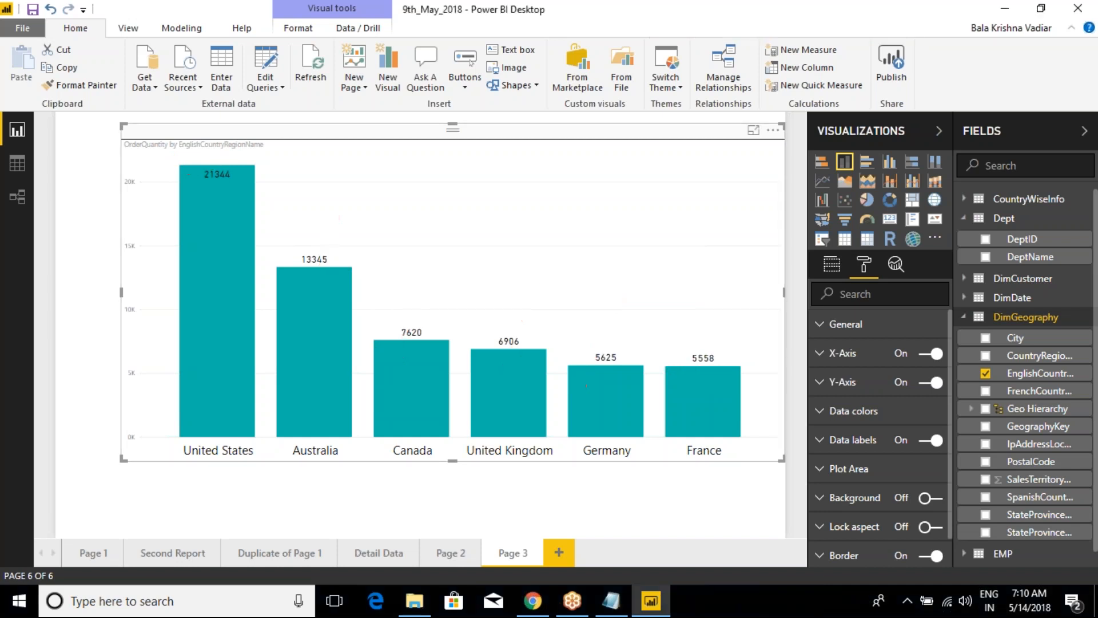
Draw red annotation boxes around the Germany column and the space above it, and clear them.
key(ctrl+2)
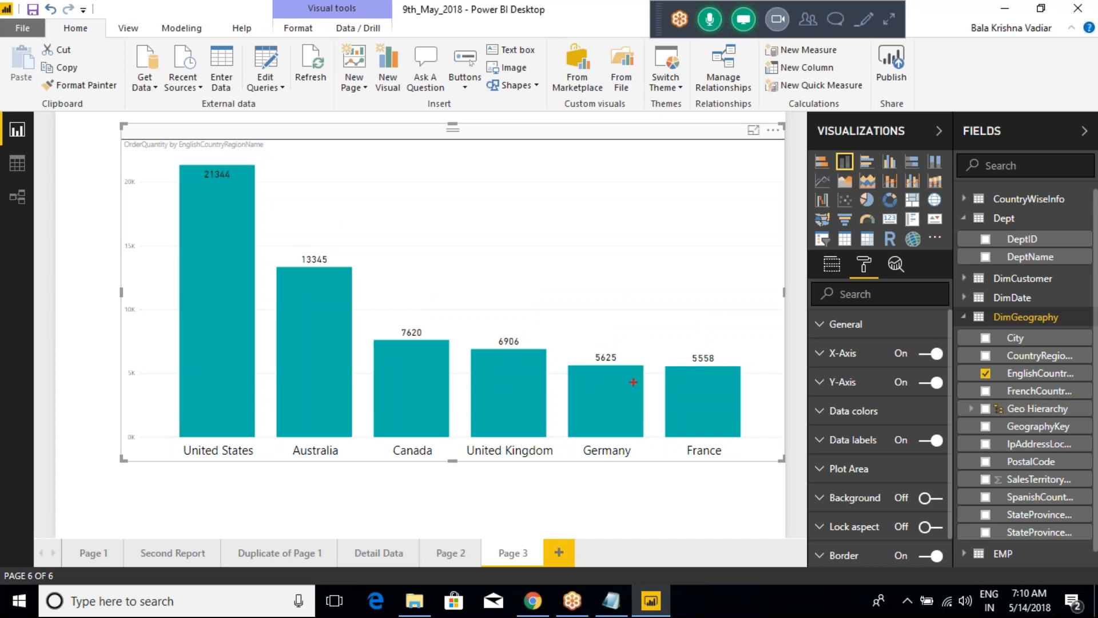
mouse_move(567, 355)
mouse_down()
mouse_move(631, 443)
mouse_move(642, 442)
mouse_up()
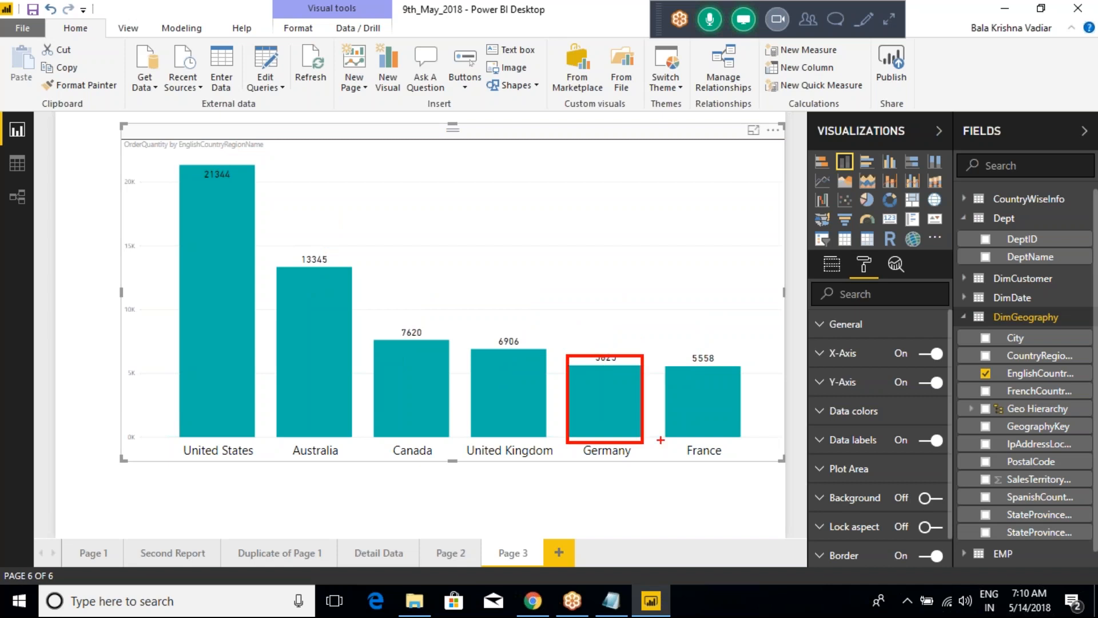
drag(548, 257, 603, 328)
mouse_move(557, 263)
mouse_down()
mouse_move(570, 339)
mouse_move(643, 355)
mouse_up()
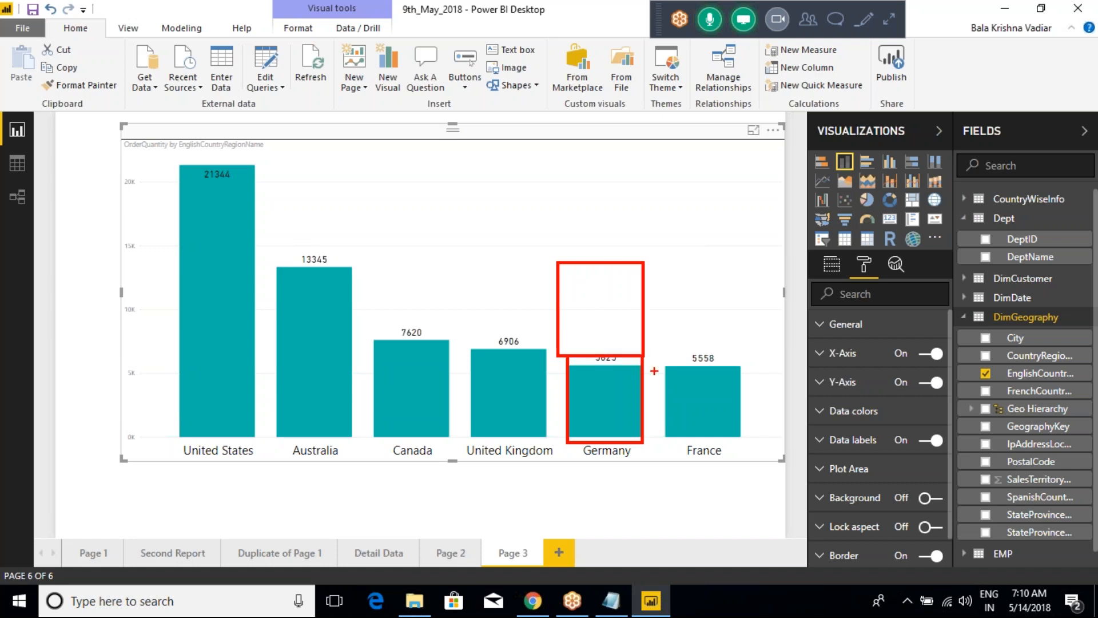
mouse_move(590, 311)
mouse_down()
mouse_move(611, 313)
mouse_move(603, 319)
mouse_up()
mouse_move(695, 351)
mouse_down()
mouse_move(635, 193)
mouse_move(598, 246)
mouse_move(550, 245)
mouse_move(579, 230)
mouse_move(568, 231)
mouse_up()
click(583, 247)
key(Escape)
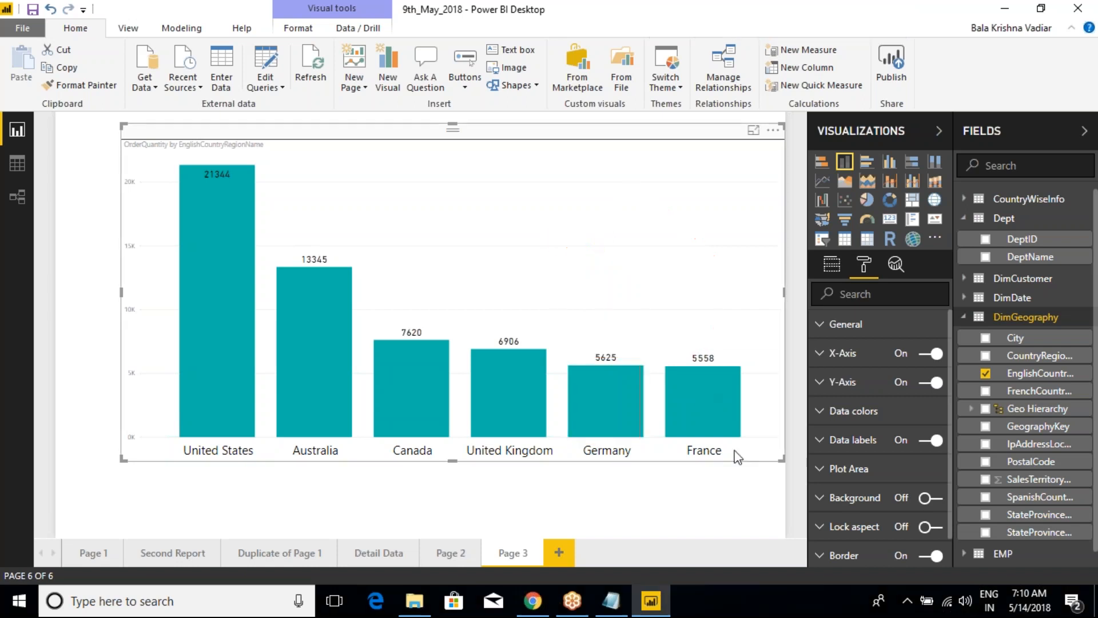
Outline the Germany and France columns together in red, add a stroke under each of the two labels, and clear the annotations.
mouse_move(680, 394)
key(ctrl+2)
mouse_move(558, 324)
mouse_down()
mouse_move(701, 481)
mouse_move(751, 472)
mouse_up()
drag(595, 247, 683, 460)
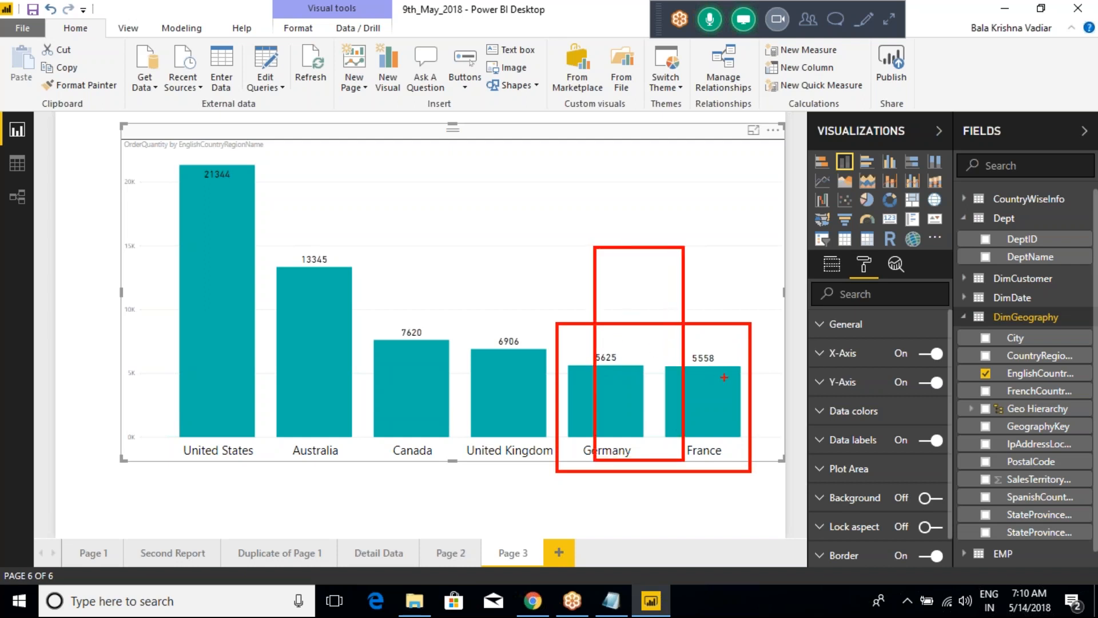
drag(597, 219, 619, 237)
drag(628, 224, 641, 228)
key(Escape)
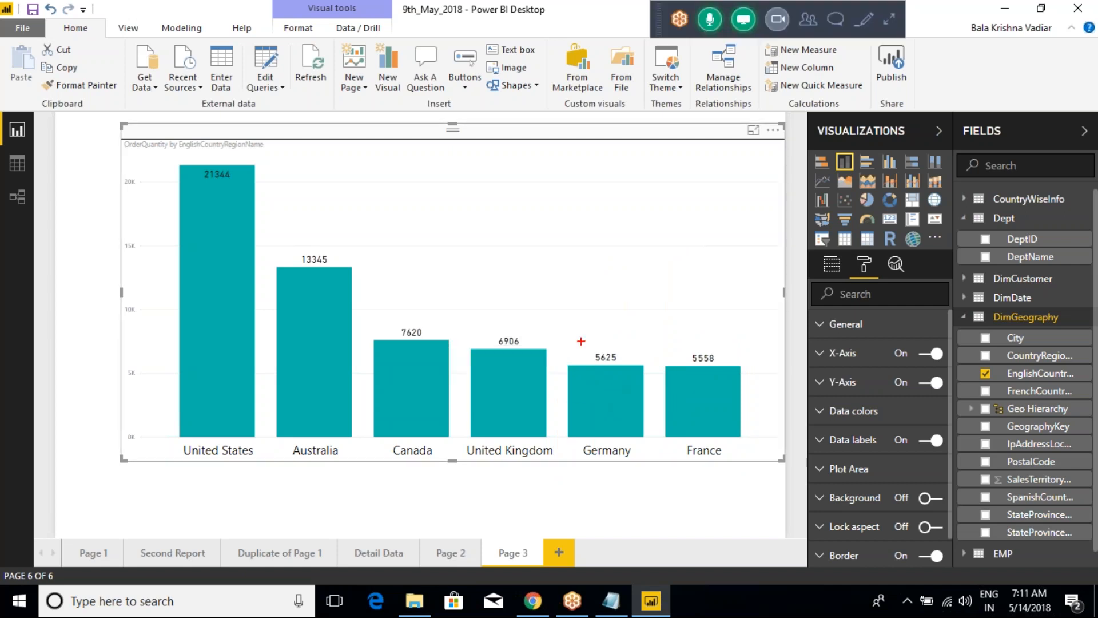
drag(555, 298, 752, 484)
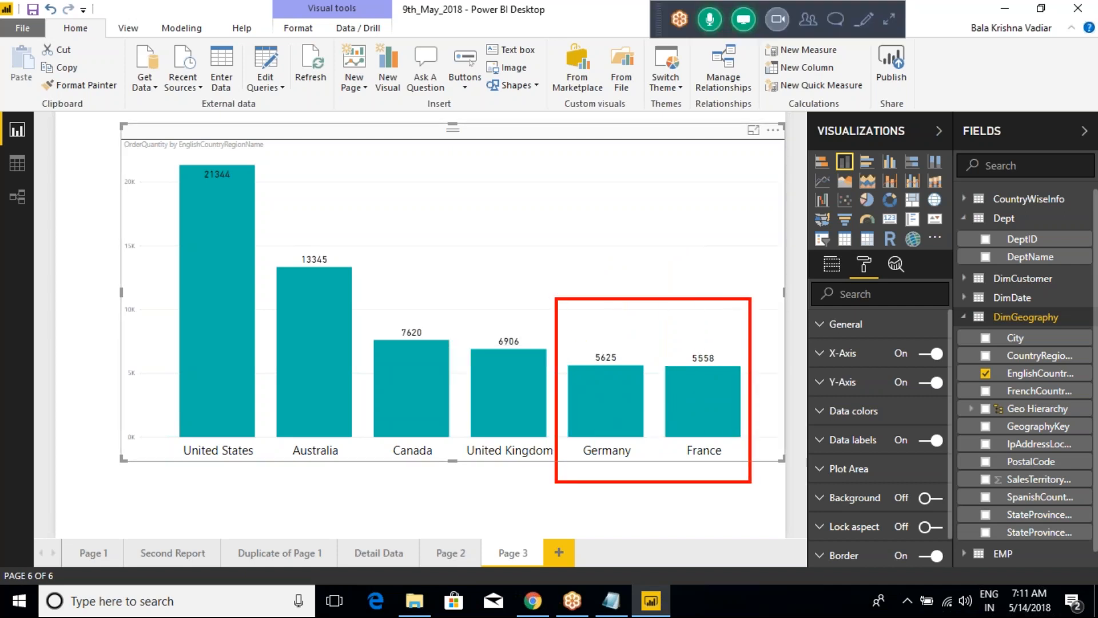
drag(602, 461, 609, 501)
drag(700, 463, 701, 493)
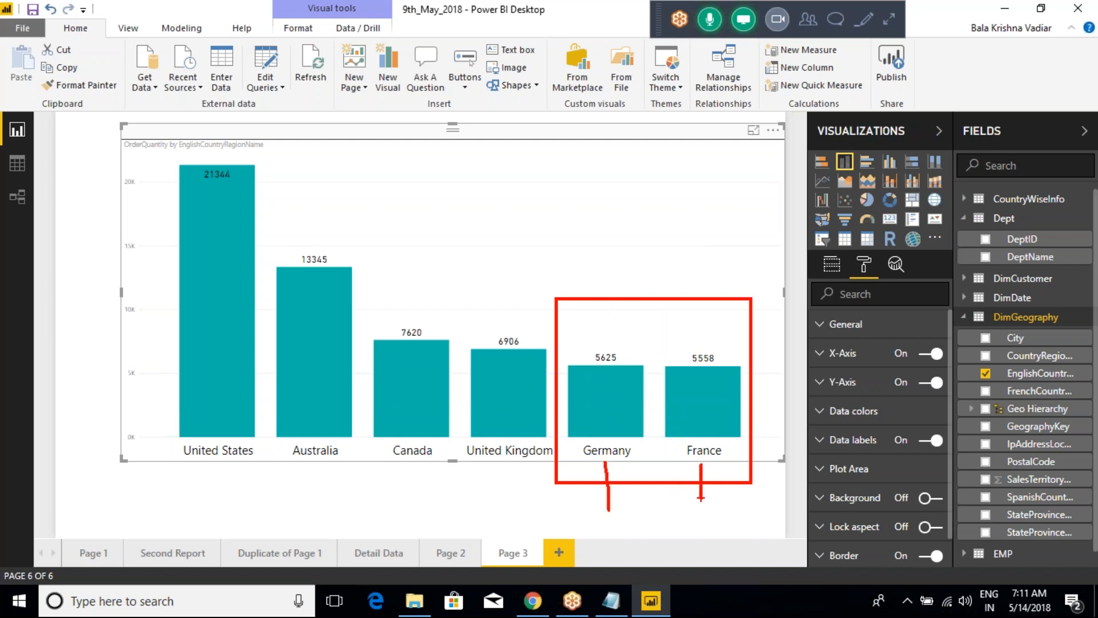
key(Escape)
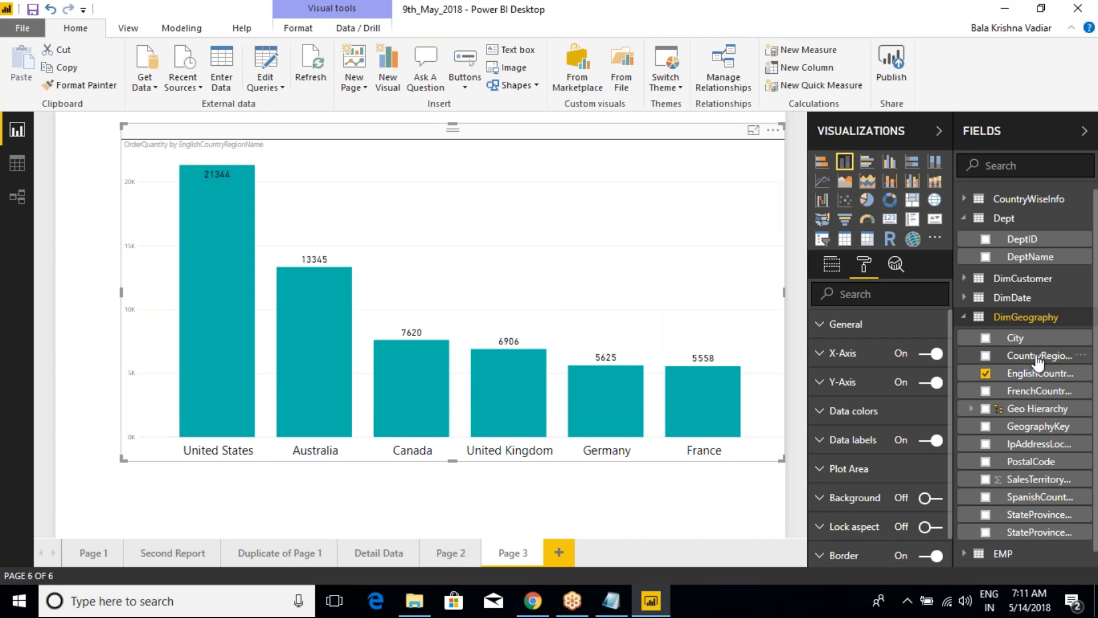
Create a list-type group on EnglishCountryRegionName that combines Germany and France, keeping the group label France & Germany.
right_click(1042, 378)
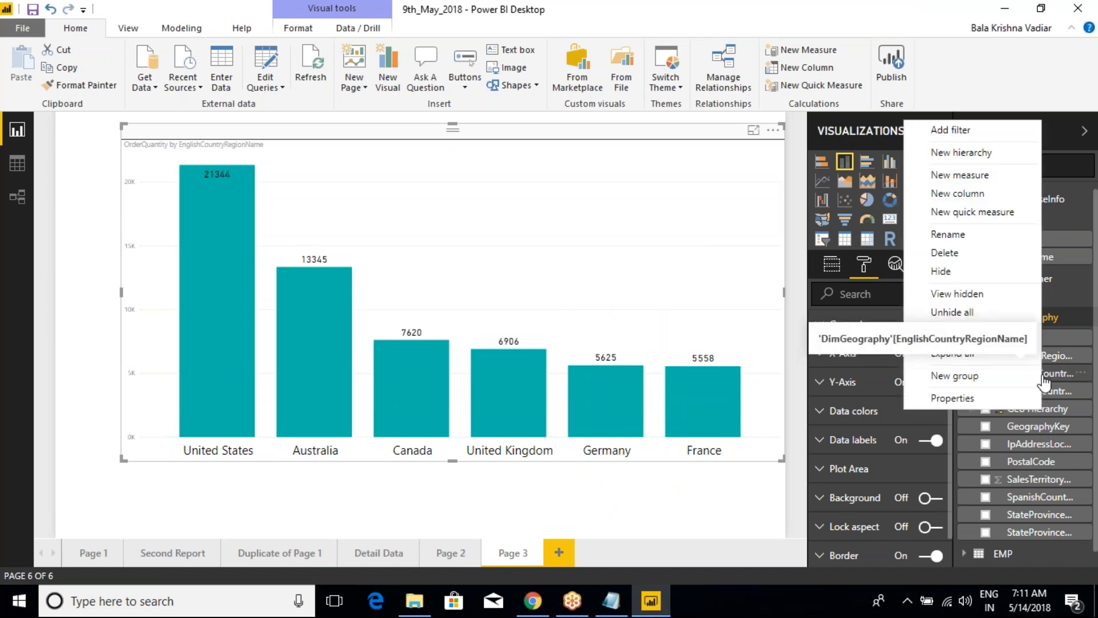
click(972, 376)
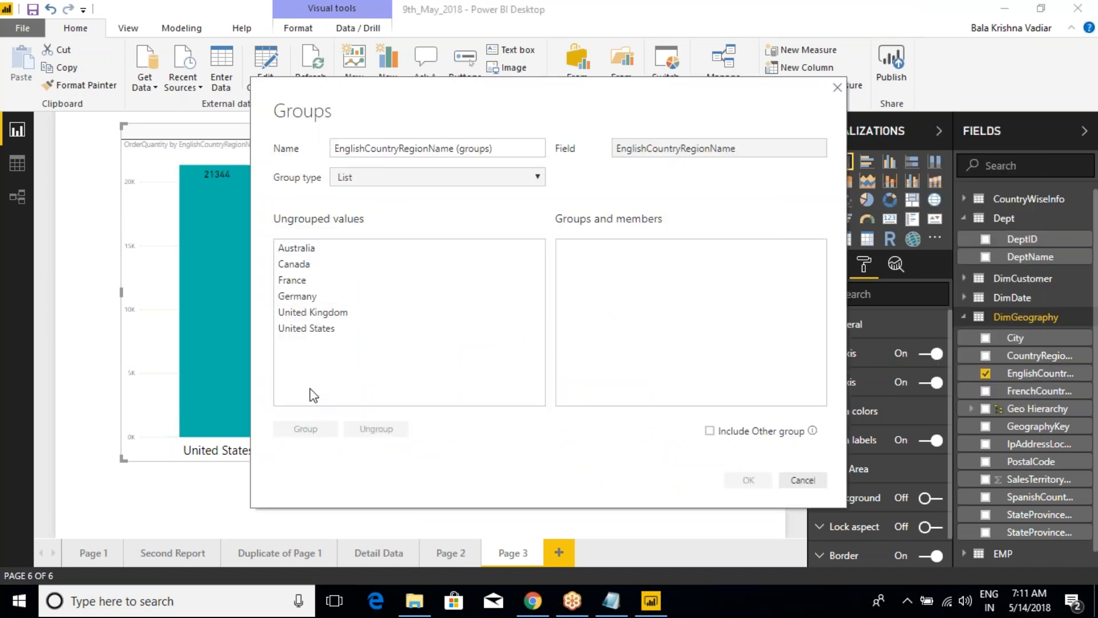
drag(378, 80, 431, 121)
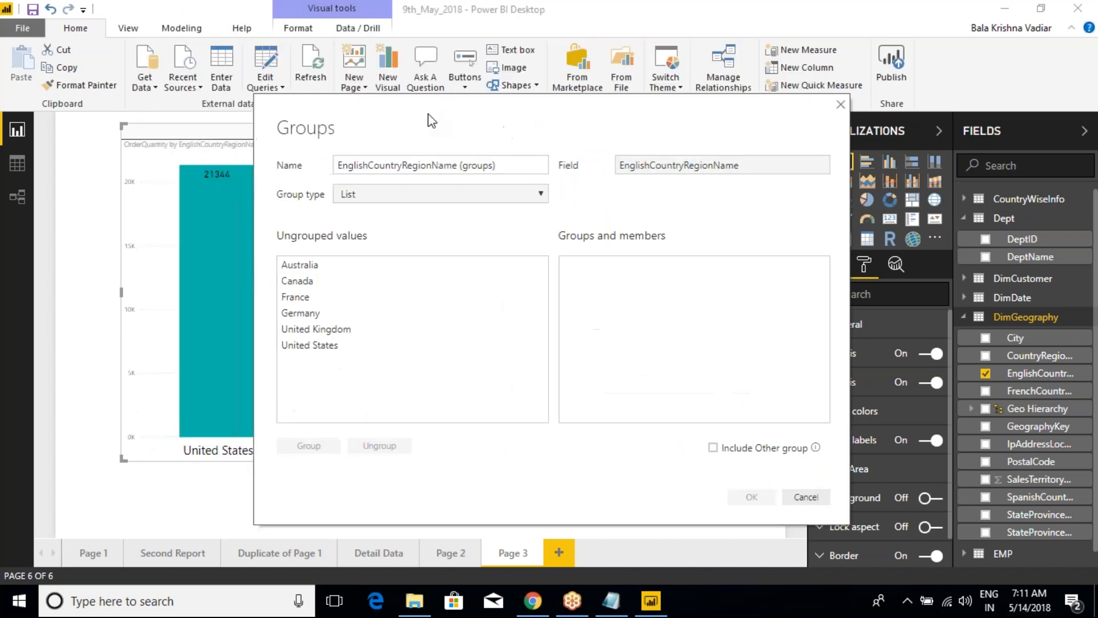
click(305, 316)
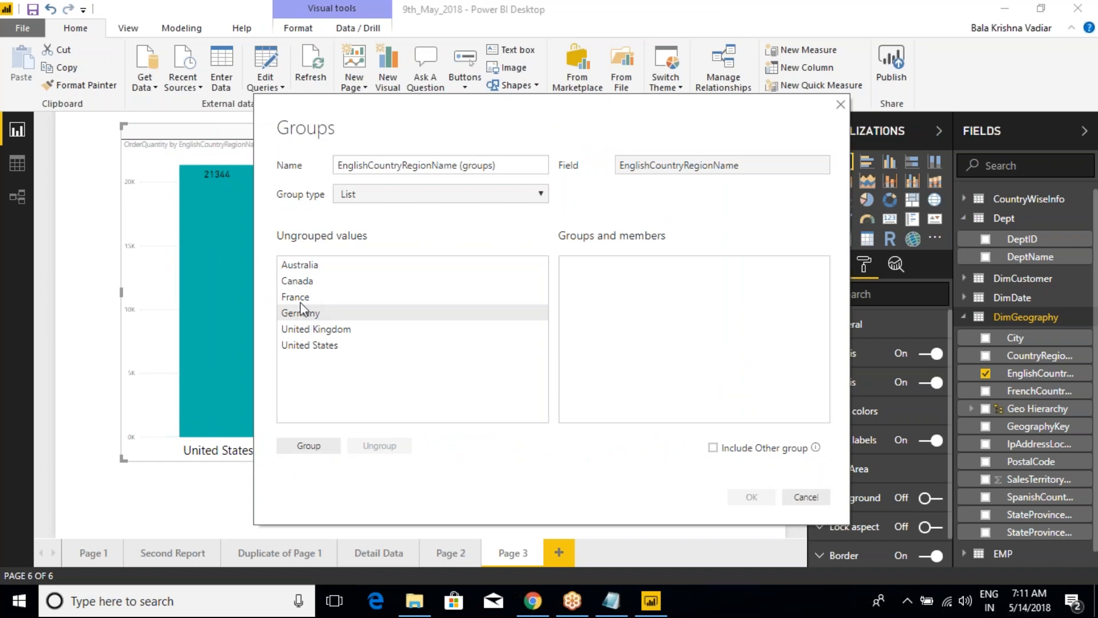
ctrl+click(295, 297)
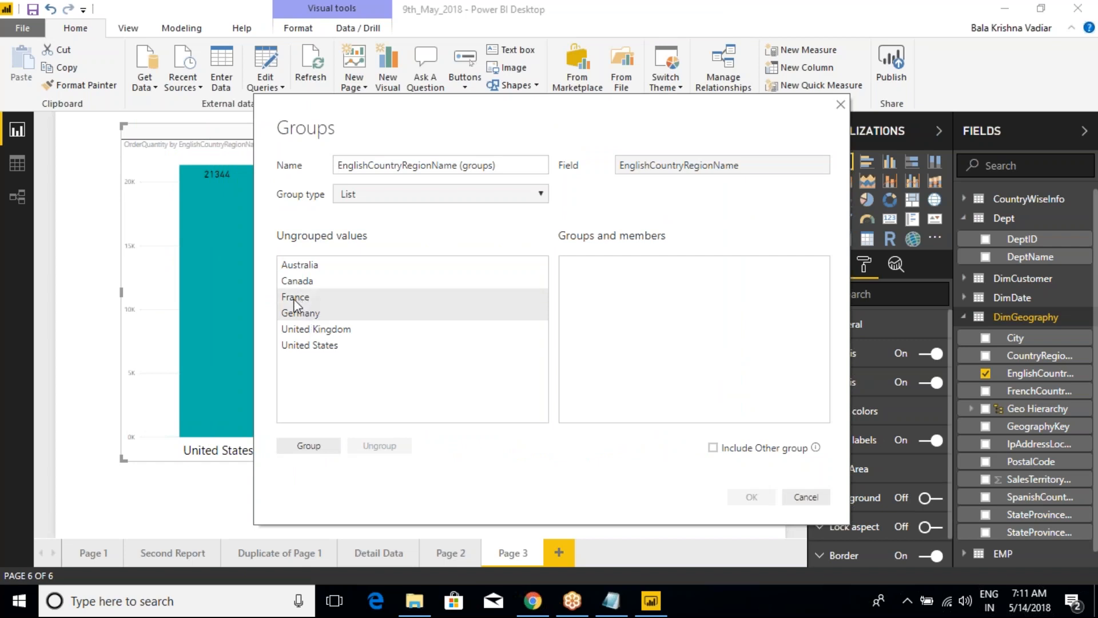
click(315, 450)
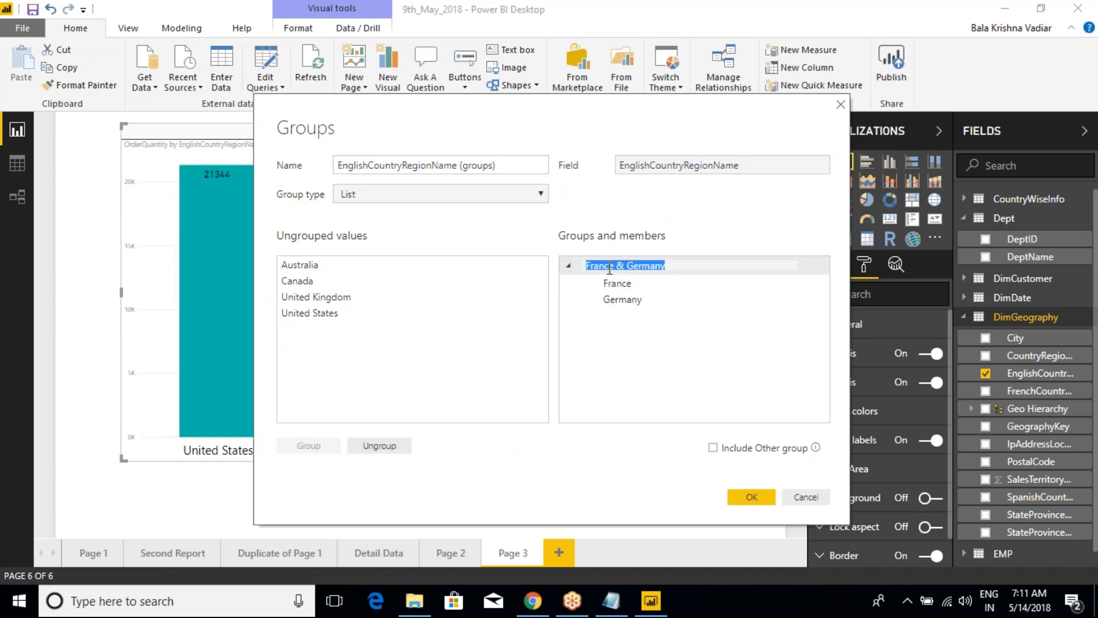
click(665, 264)
click(749, 504)
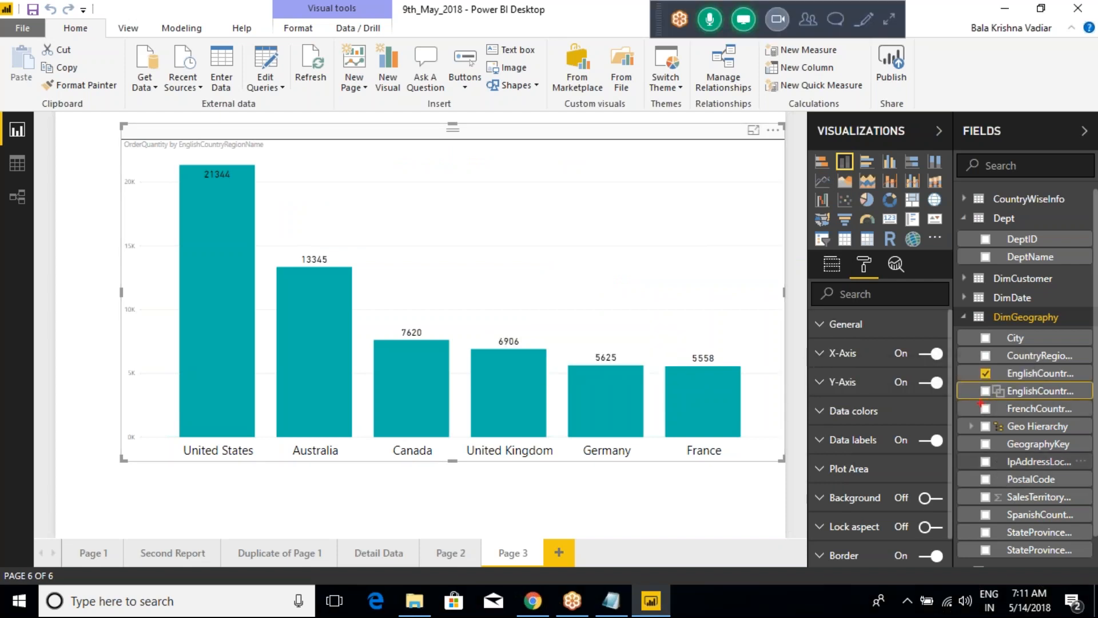
Point out the new group field in the DimGeography table, view its field properties and close them.
mouse_move(959, 390)
mouse_down()
mouse_move(980, 394)
mouse_move(1002, 353)
mouse_up()
key(Escape)
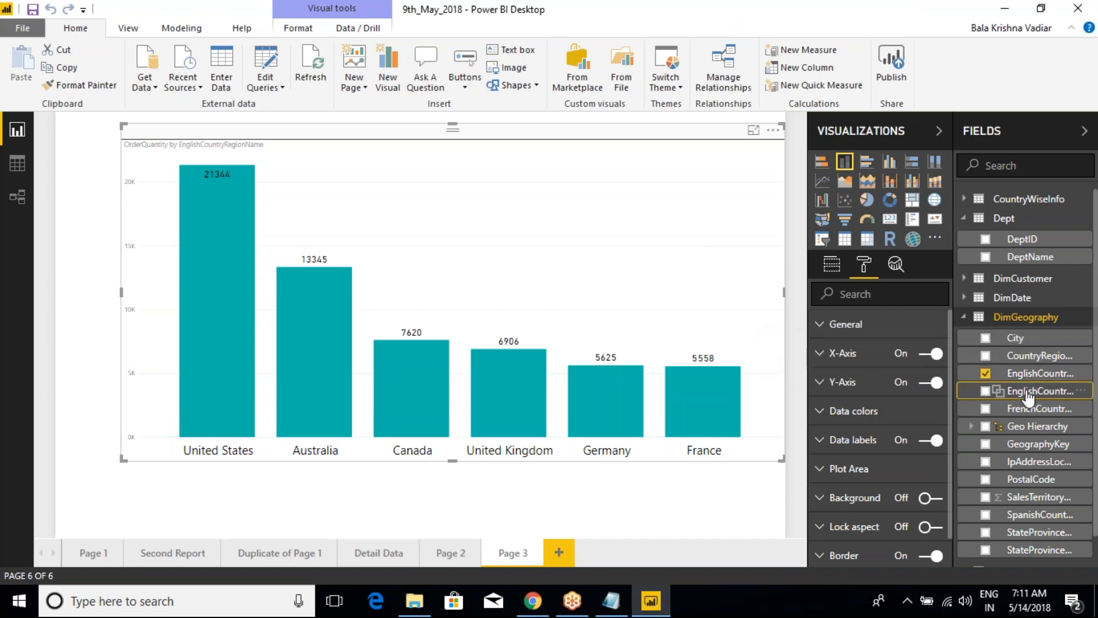
click(1084, 395)
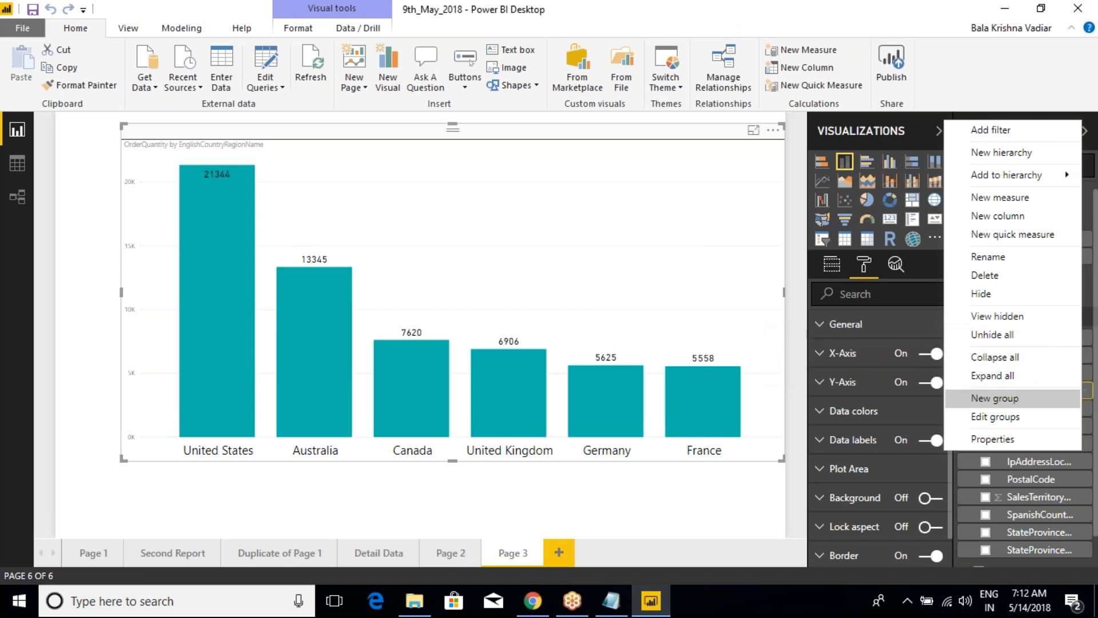
click(1004, 441)
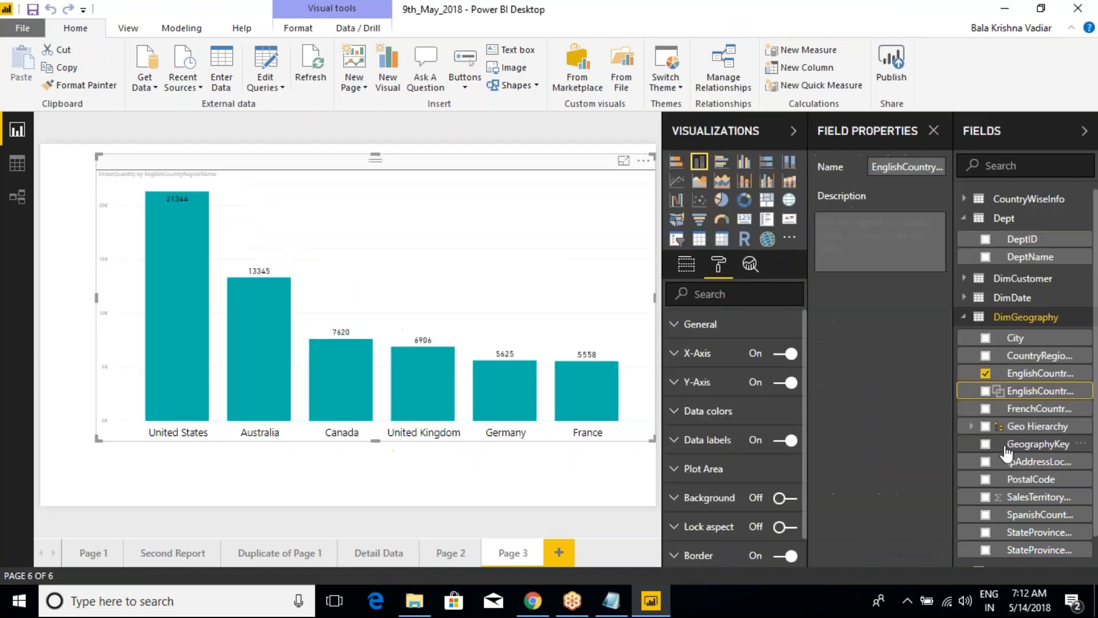
click(933, 131)
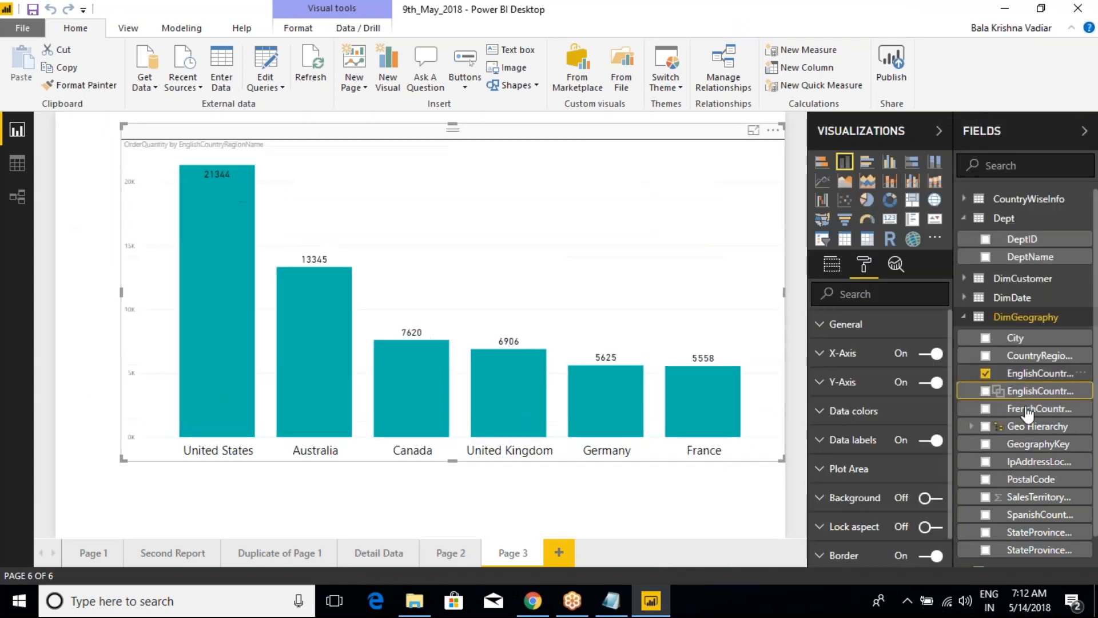
Edit the EnglishCountryRegionName groups field and rename it GermanyFranceGroup.
click(1081, 391)
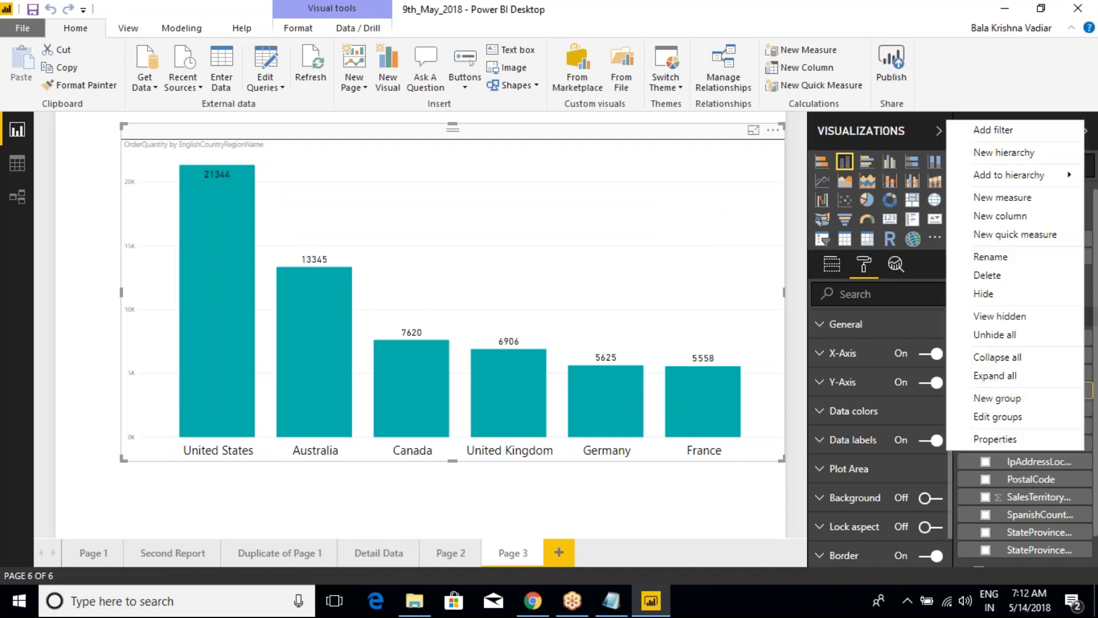
click(999, 422)
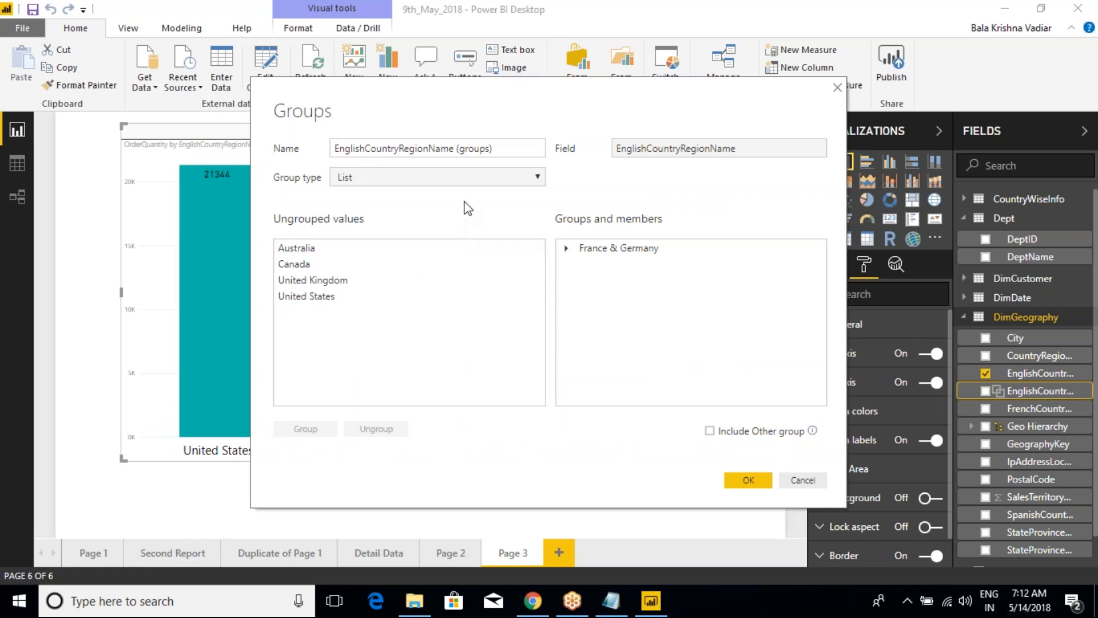
drag(494, 148, 337, 154)
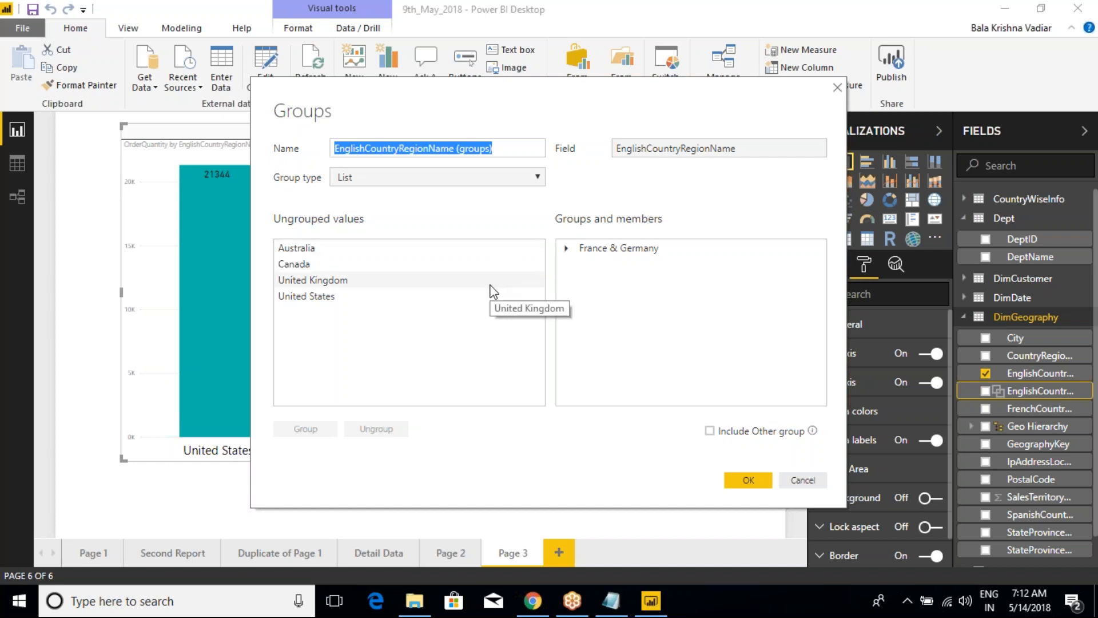
text(GermanyFran)
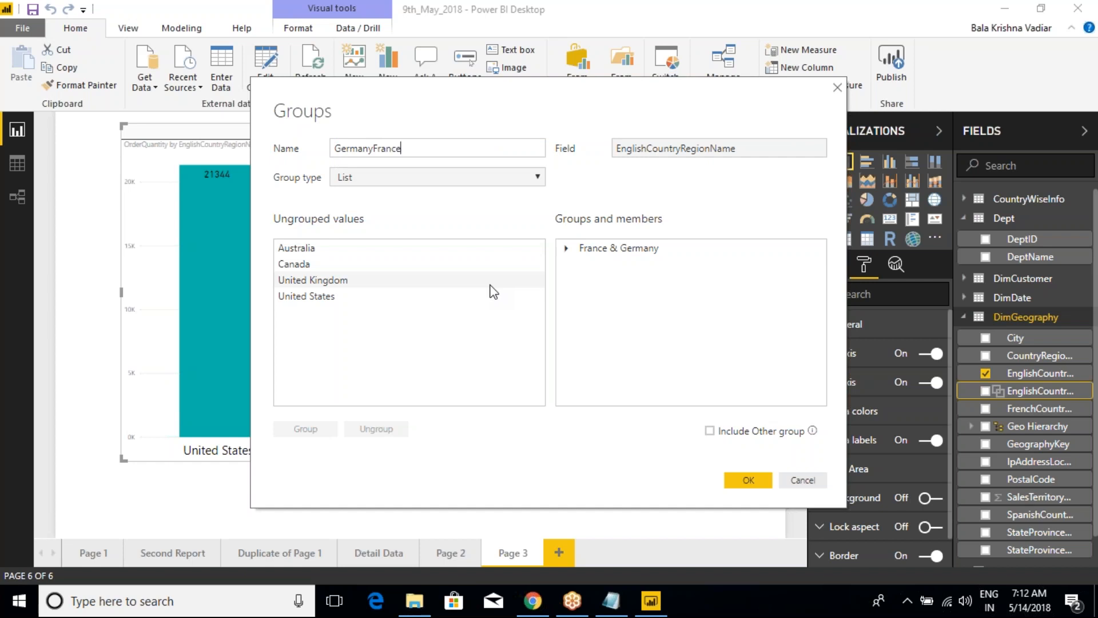
text(ce)
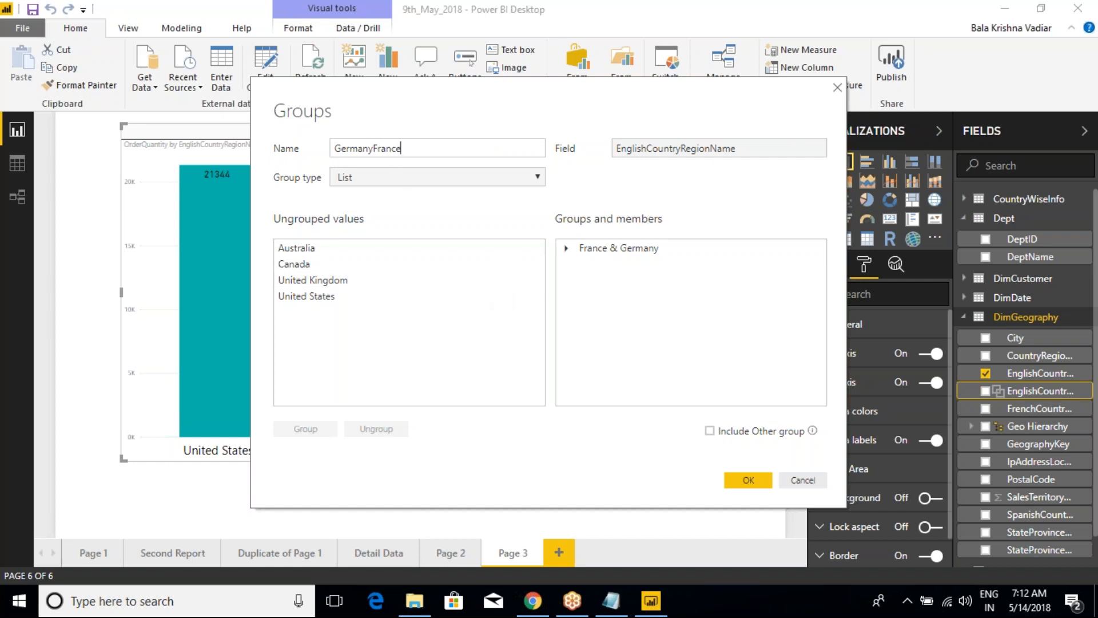
text(Group)
click(740, 478)
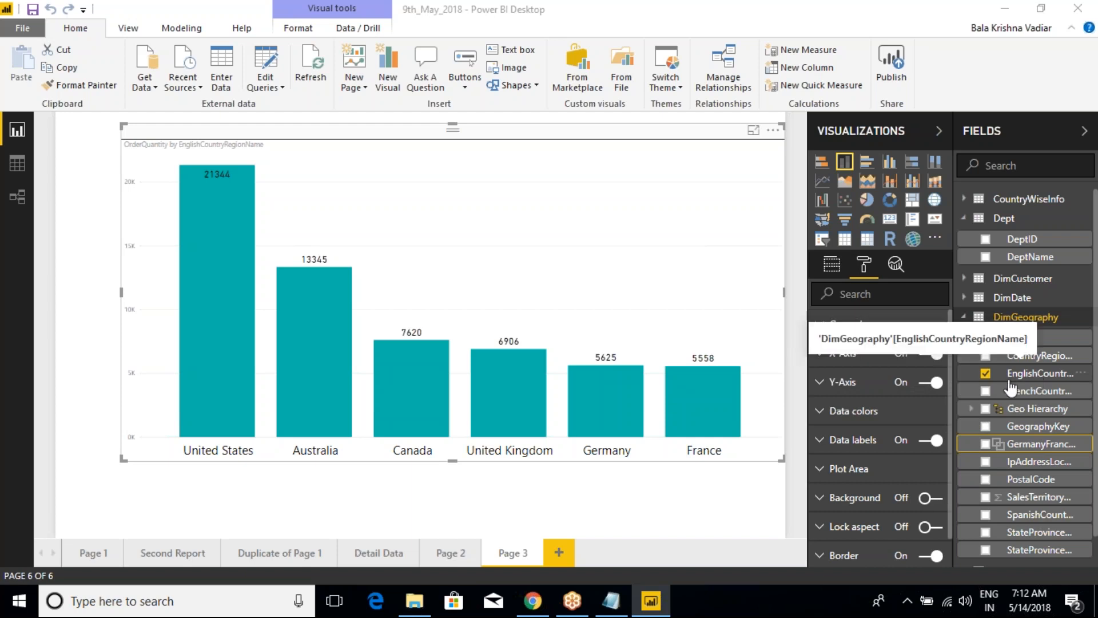
Add the GermanyFranceGroup field to the OrderQuantity column chart.
click(984, 445)
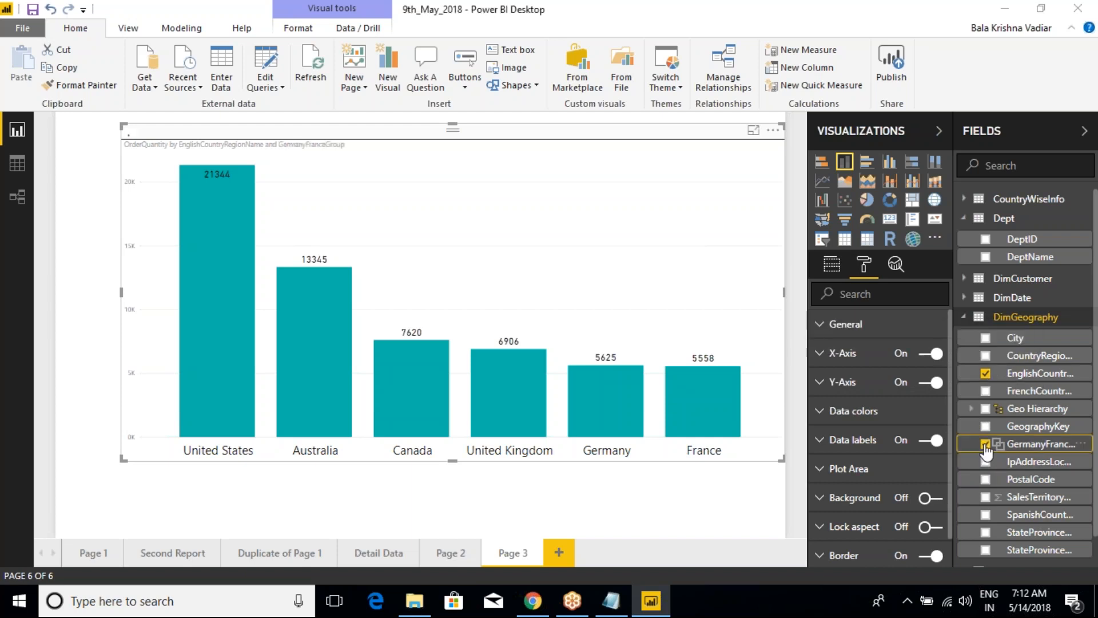
Remove EnglishCountryRegionName from the OrderQuantity chart and move GermanyFranceGroup from the legend to the axis.
click(985, 373)
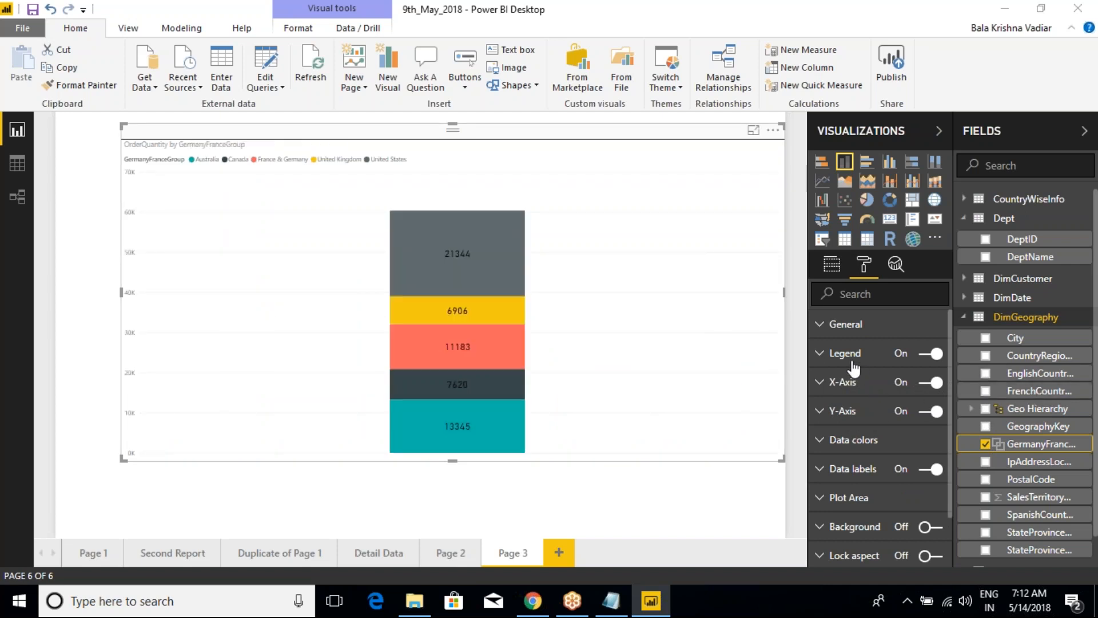
click(830, 266)
drag(865, 361, 874, 314)
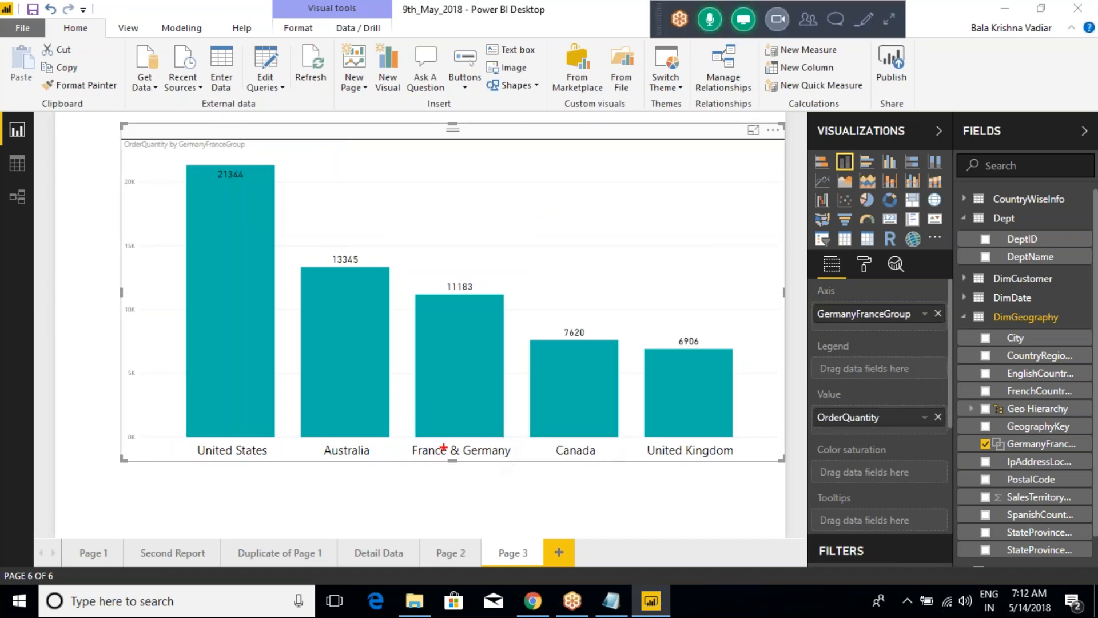
Highlight the France & Germany column, its axis label and its data label with screen markup, and clear the markup.
drag(415, 263, 518, 477)
mouse_move(441, 457)
mouse_down()
mouse_move(442, 493)
mouse_move(502, 495)
mouse_move(494, 466)
mouse_up()
mouse_move(473, 267)
mouse_down()
mouse_move(433, 305)
mouse_move(490, 286)
mouse_move(472, 268)
mouse_up()
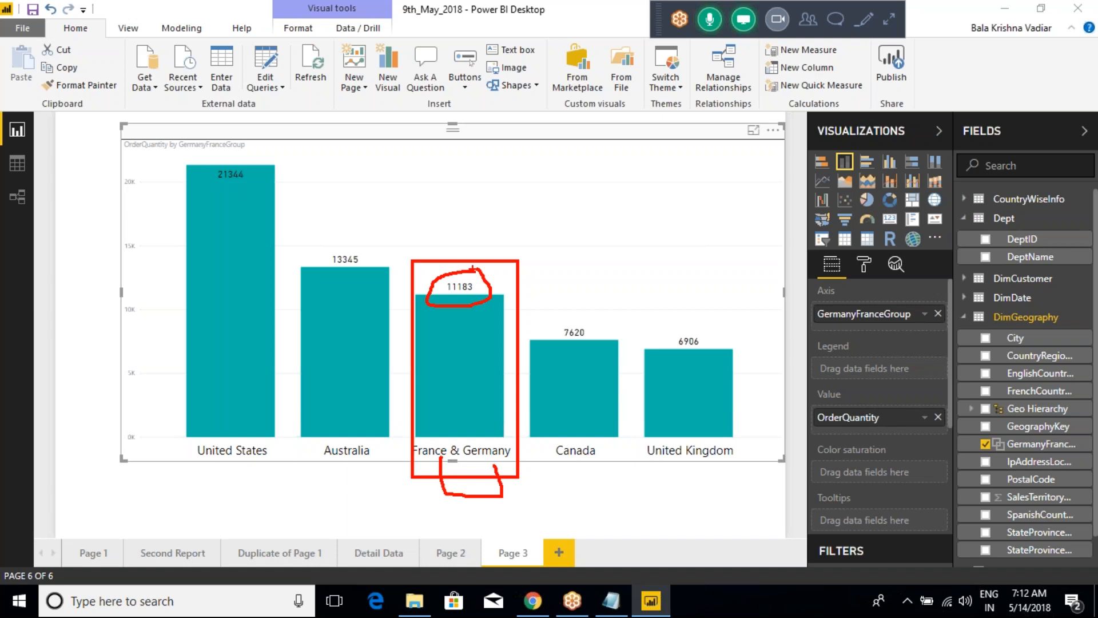
key(Escape)
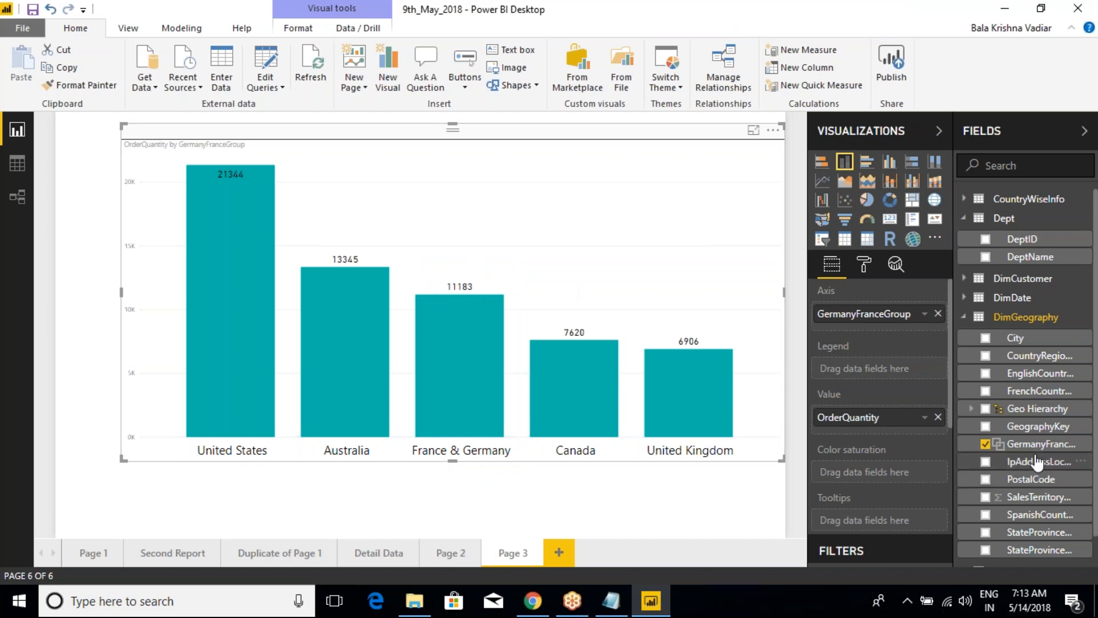
Open the group definition of the GermanyFranceGroup field to examine its grouped and ungrouped values.
click(1085, 448)
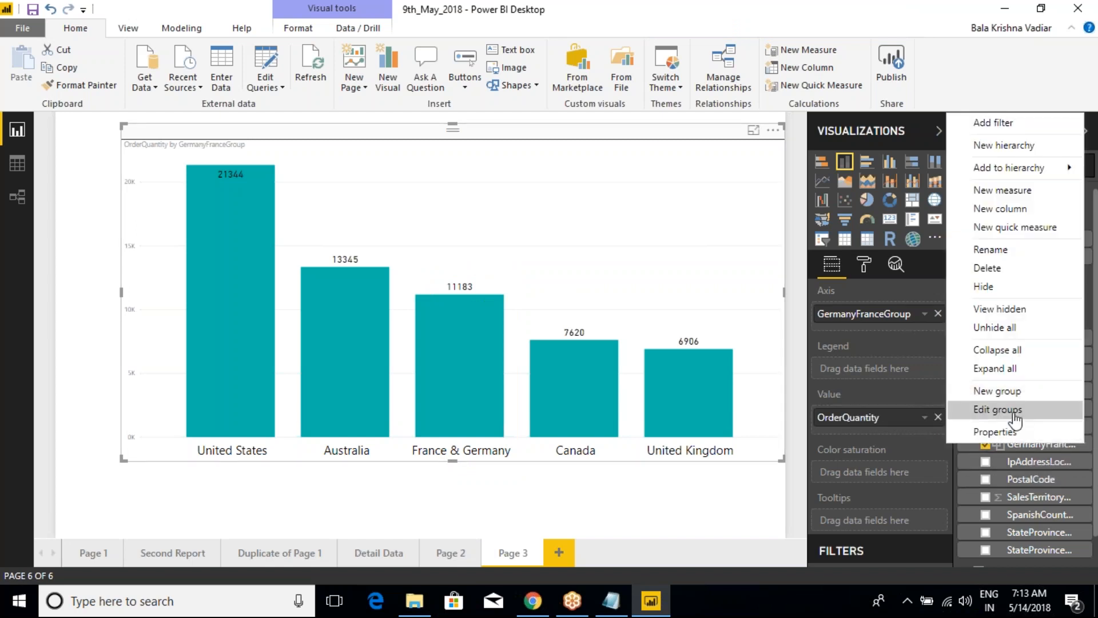
click(998, 409)
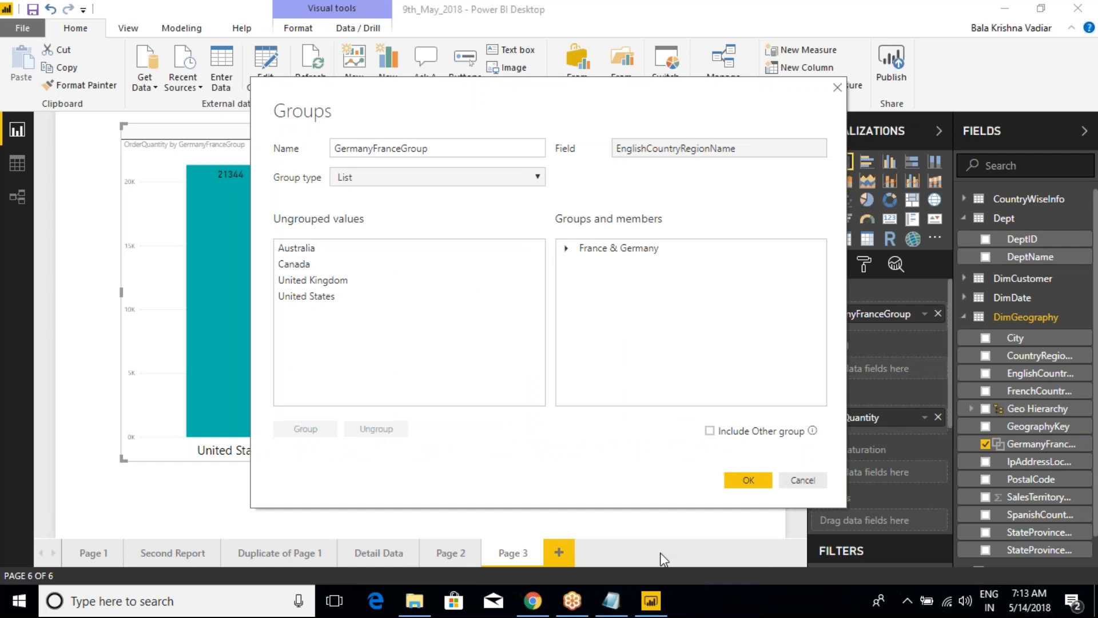
Open the PBI Demo1 presentation from the desktop in PowerPoint to show its slide, and switch back to Power BI Desktop.
key(super+d)
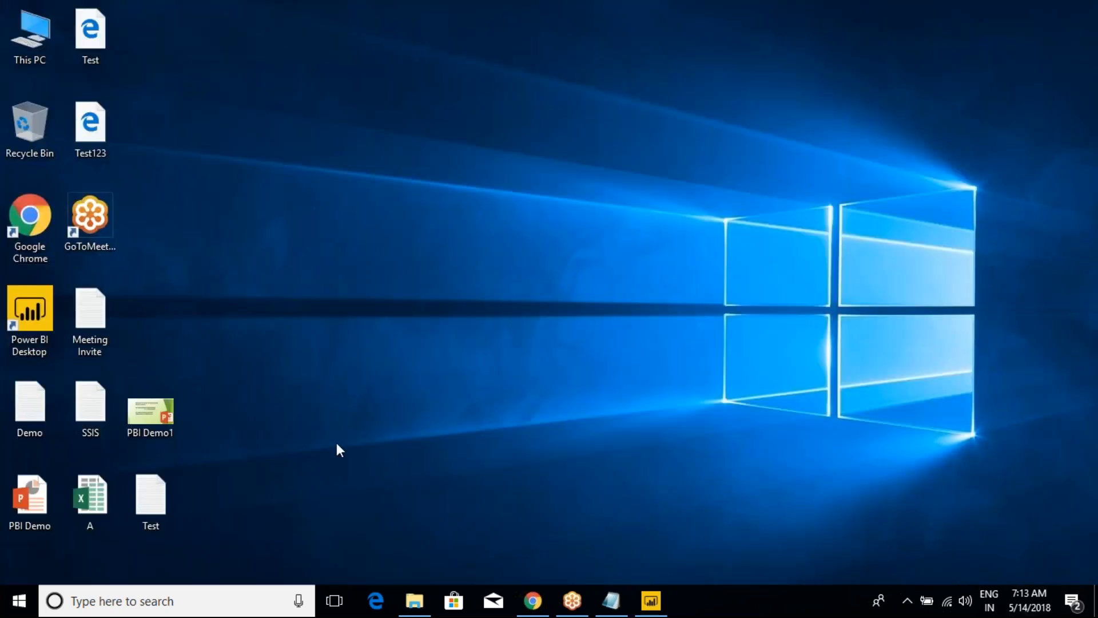
right_click(139, 407)
click(189, 33)
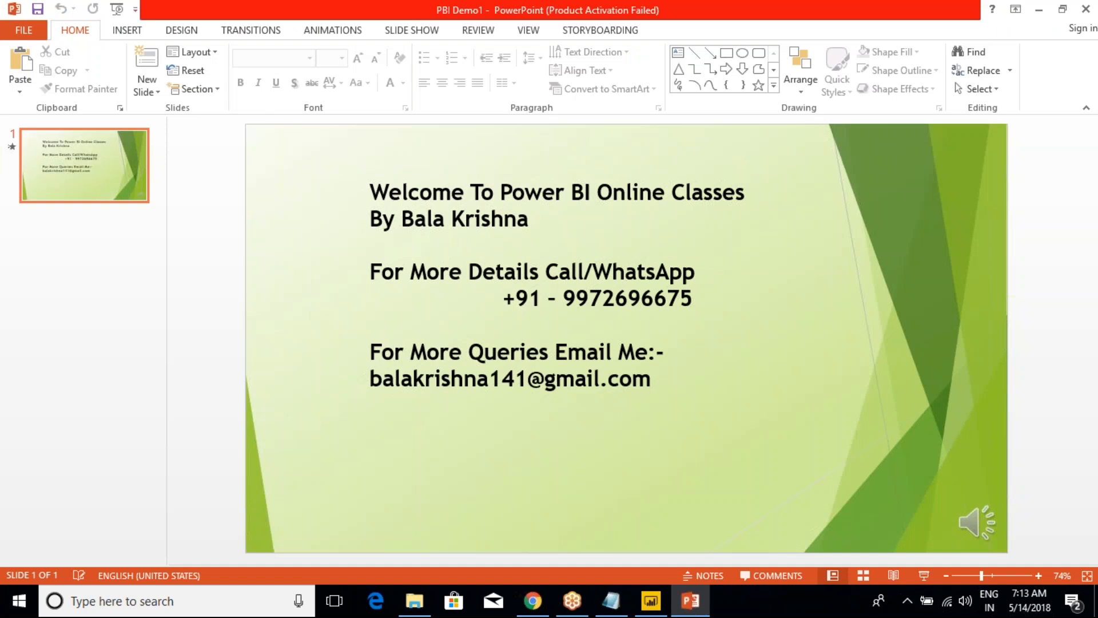
click(698, 459)
click(657, 610)
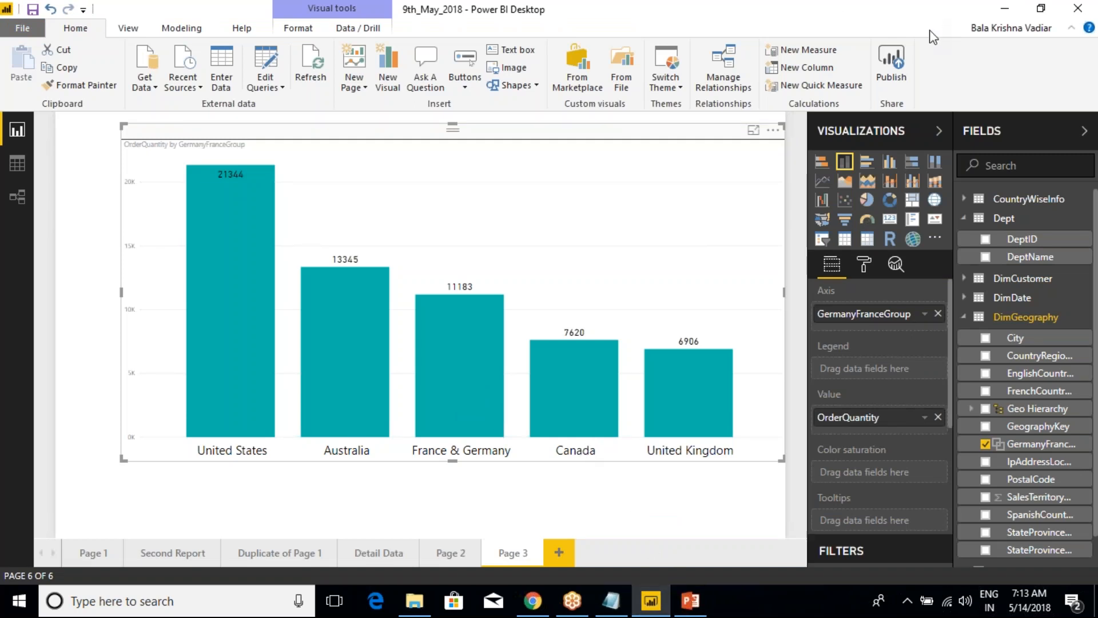
key(alt+Tab)
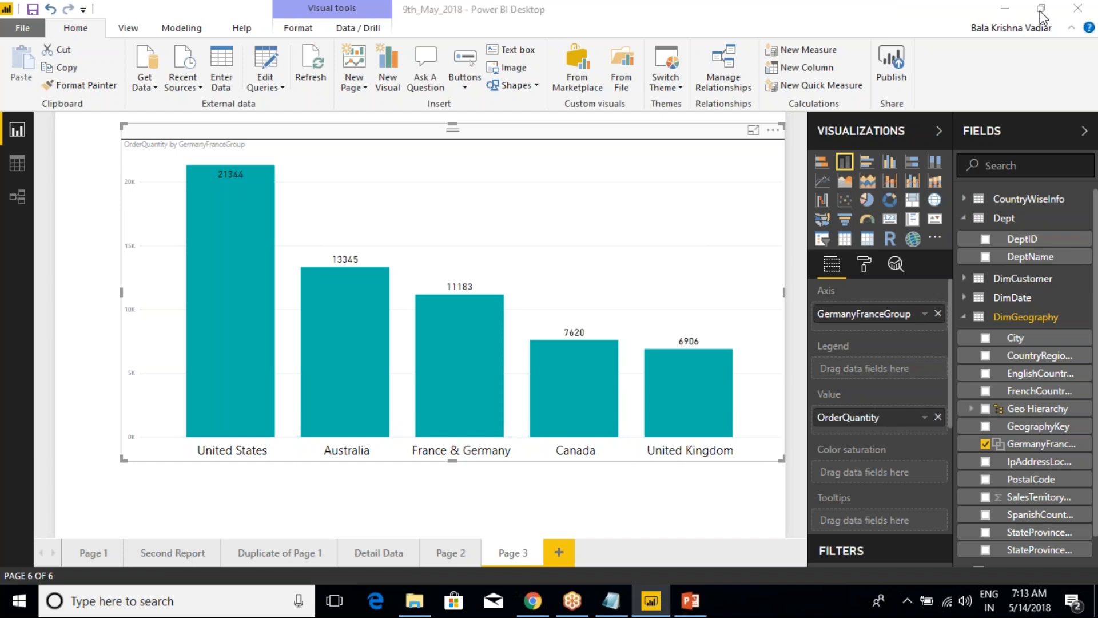
click(650, 600)
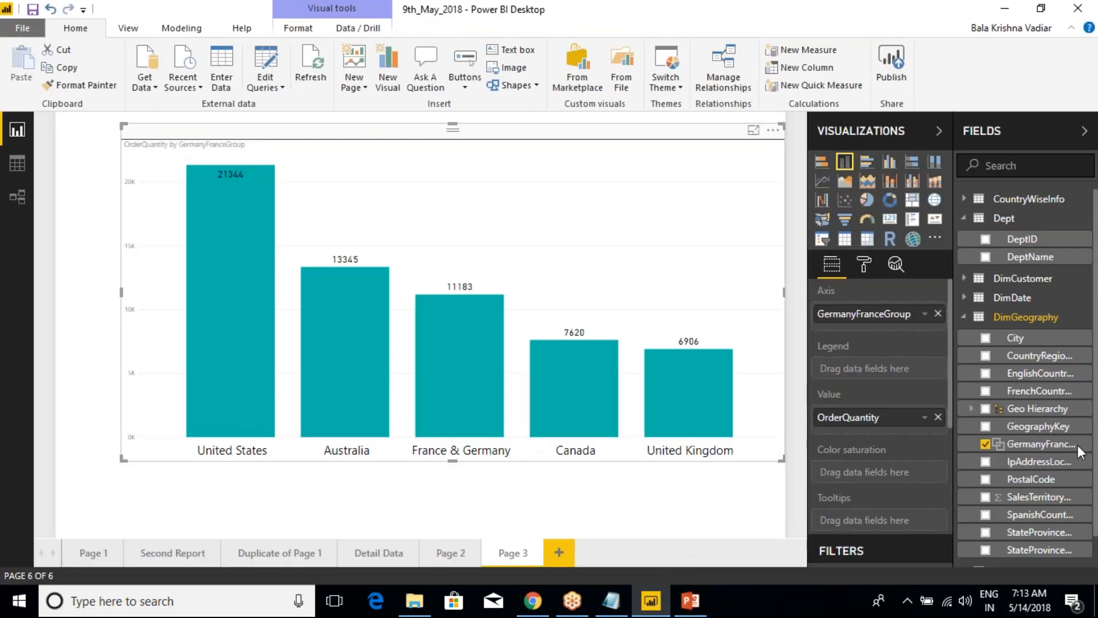
click(832, 611)
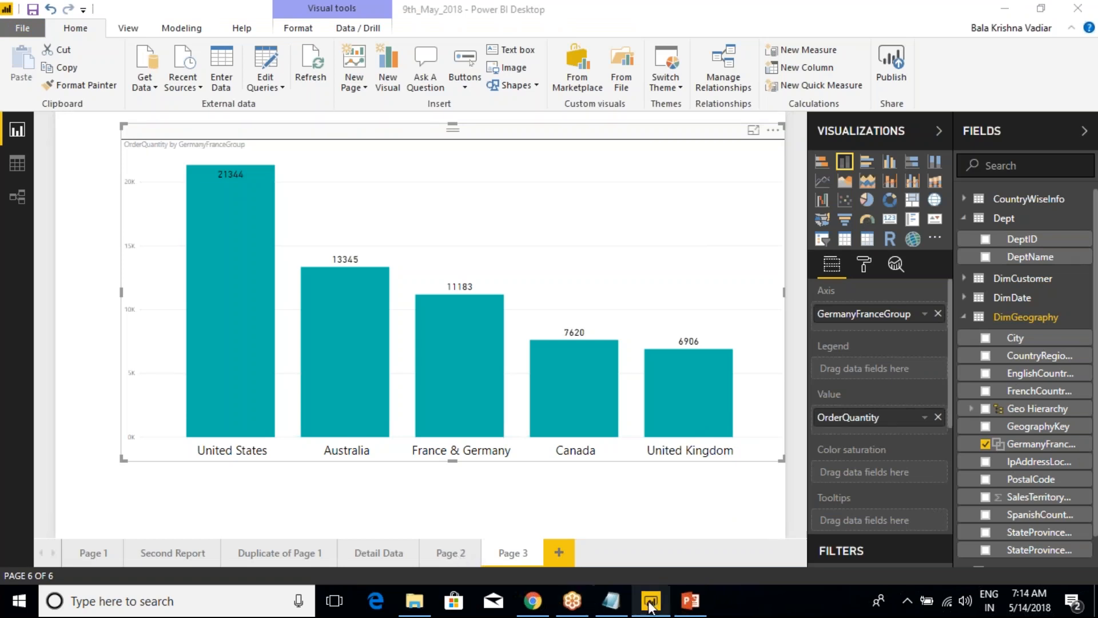
mouse_move(649, 605)
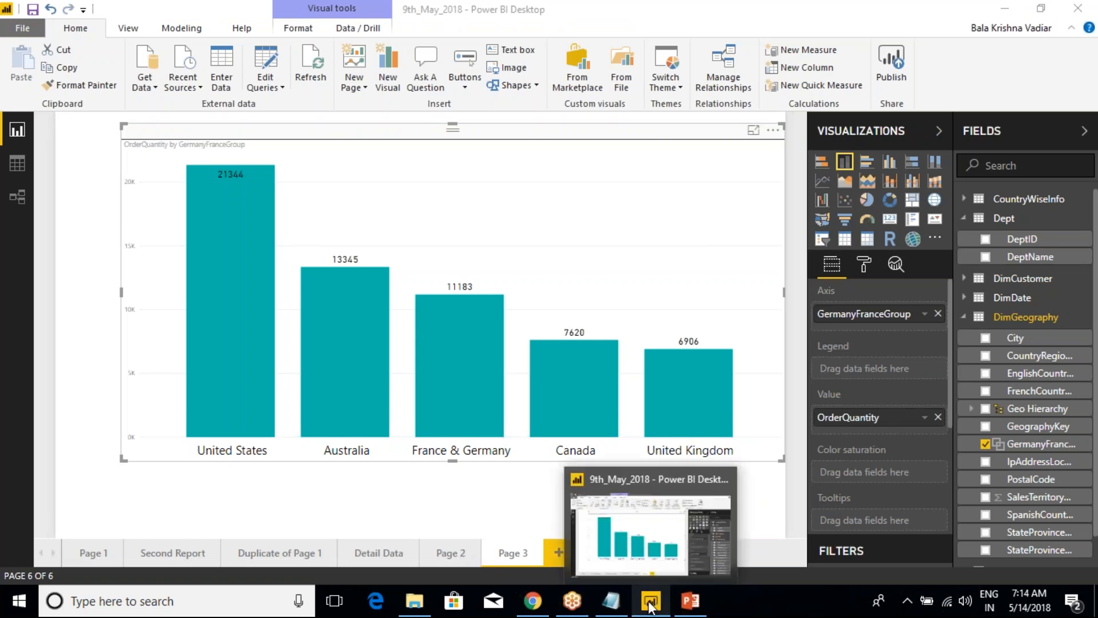
click(672, 553)
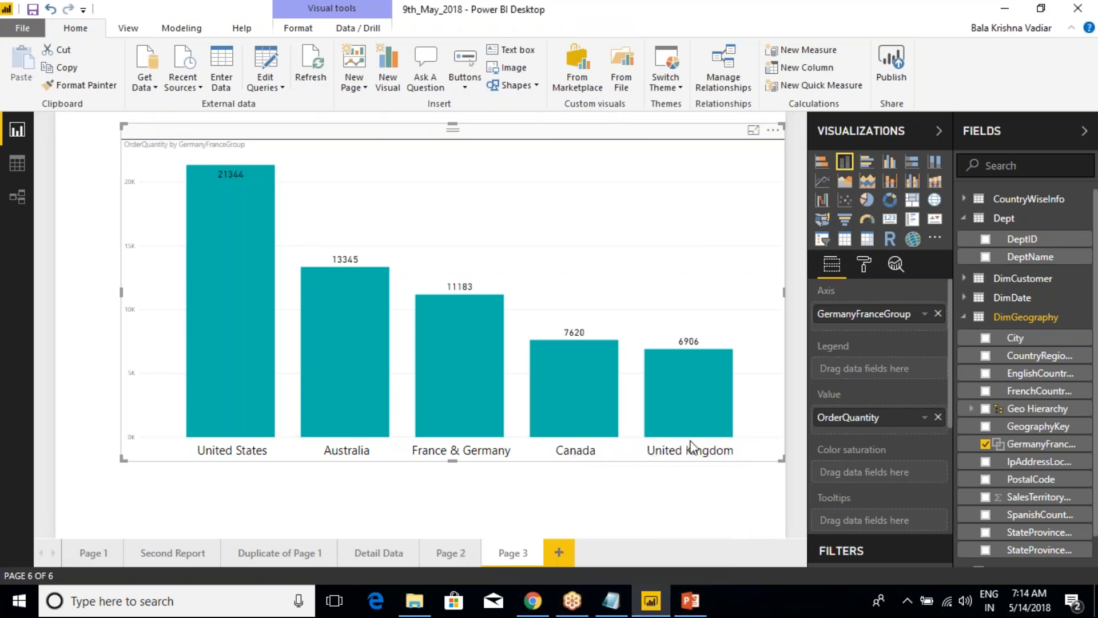
Switch to Notepad to check the pending topic in Class Notes, and return to Power BI Desktop.
click(609, 610)
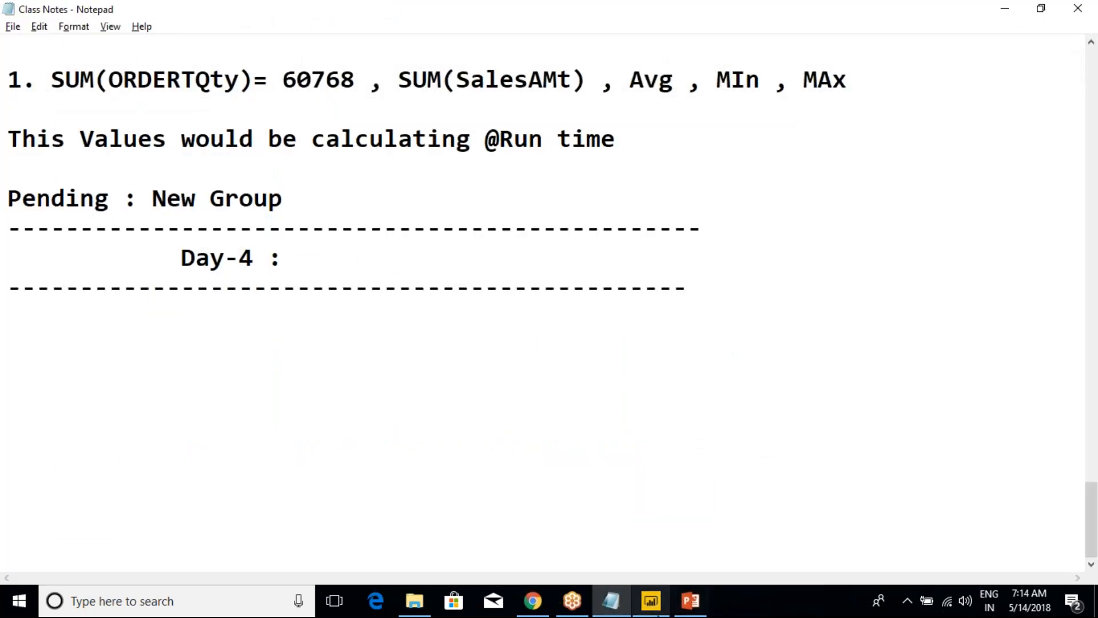
mouse_move(654, 567)
click(725, 502)
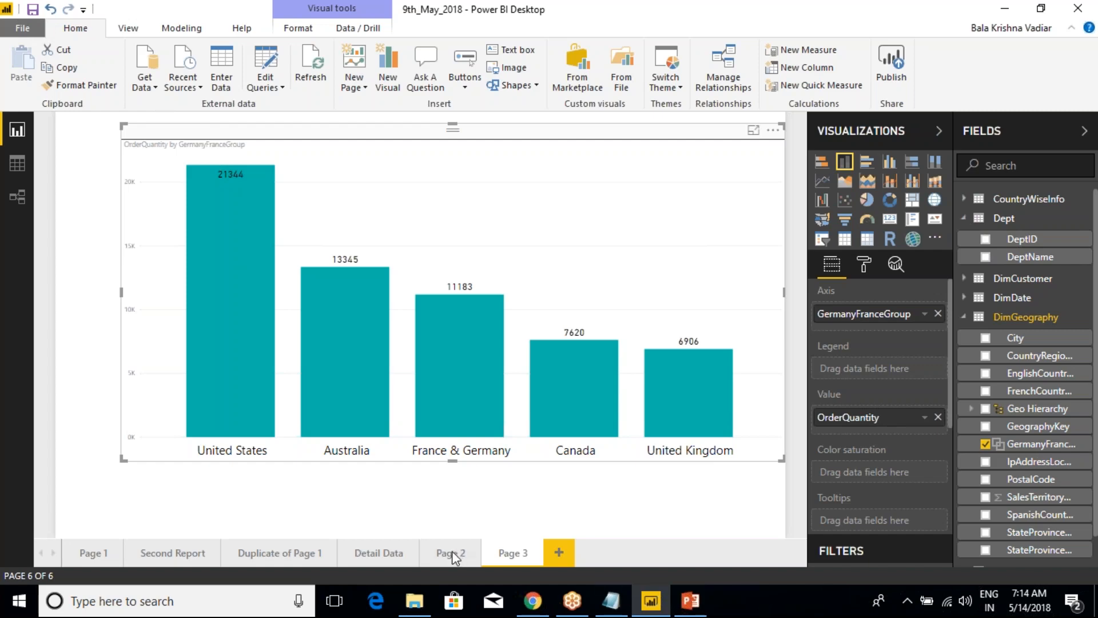
key(alt+Tab)
key(alt+Tab)
key(alt+Tab)
key(alt+Tab)
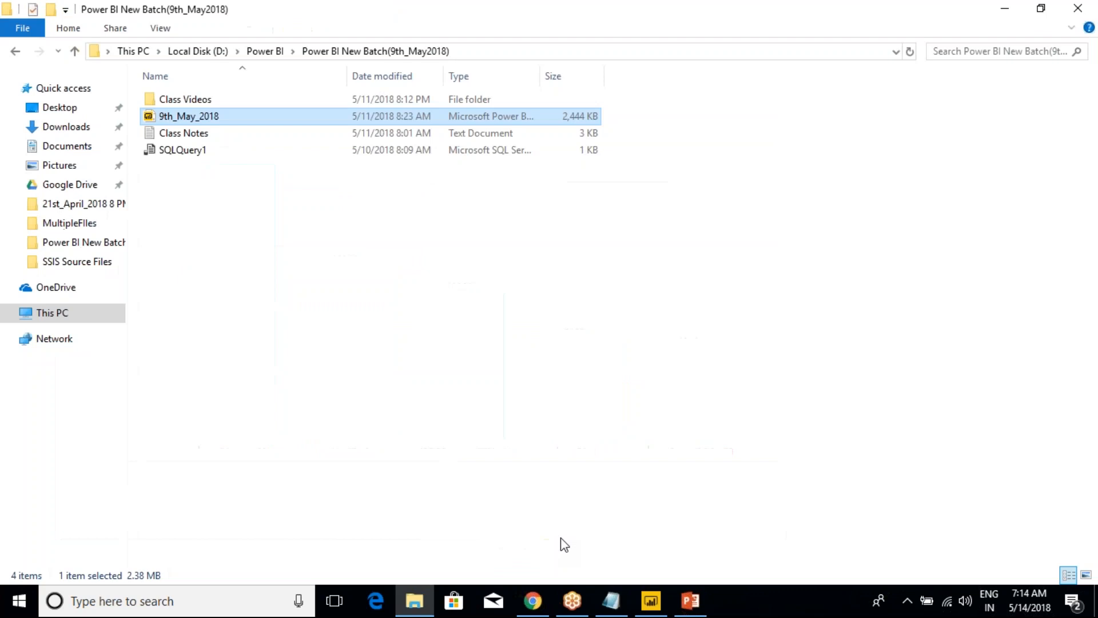
key(super+d)
right_click(517, 307)
click(555, 349)
right_click(468, 280)
click(503, 326)
right_click(451, 279)
click(492, 327)
right_click(435, 264)
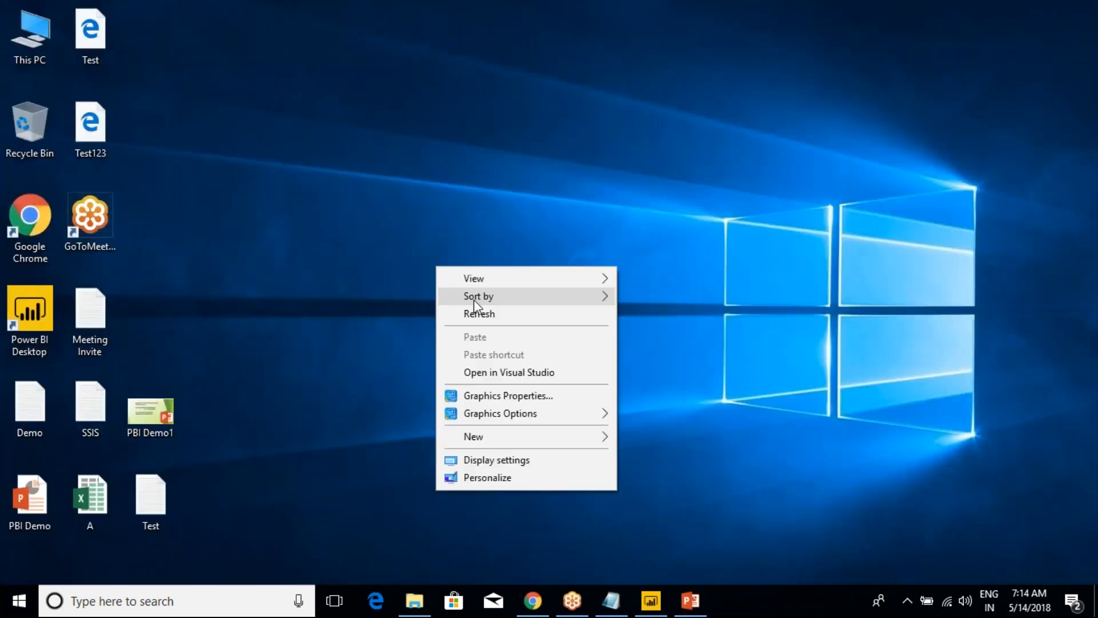
click(480, 312)
right_click(421, 261)
click(454, 311)
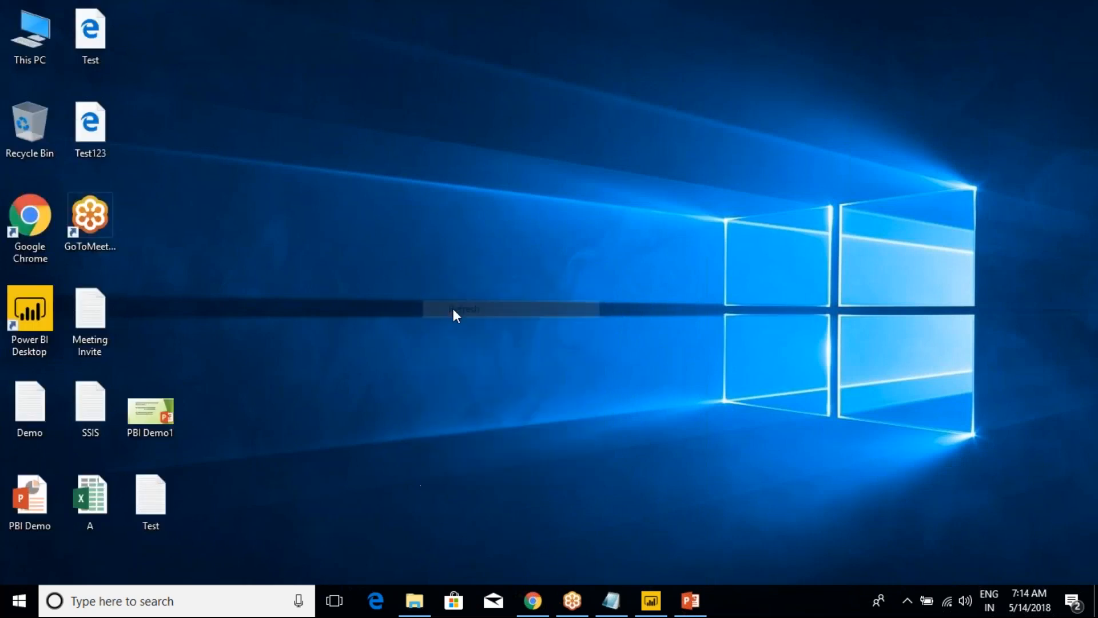
mouse_move(651, 601)
click(645, 529)
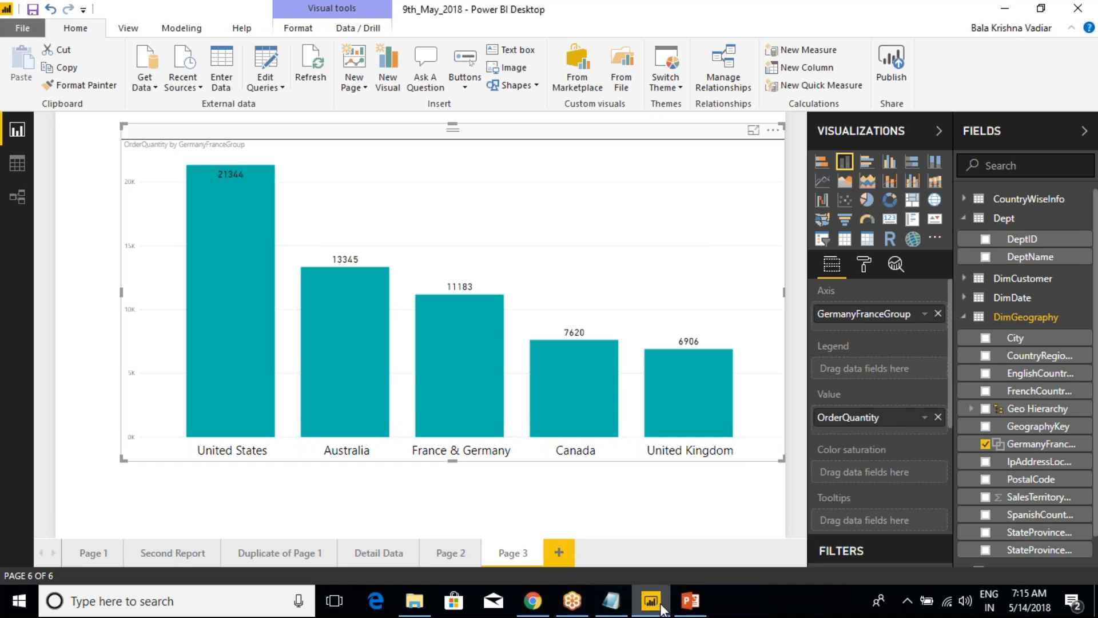
Bring up the PBI Demo1 slide in PowerPoint, and return to Power BI Desktop's Groups dialog to accept it as is.
mouse_move(690, 601)
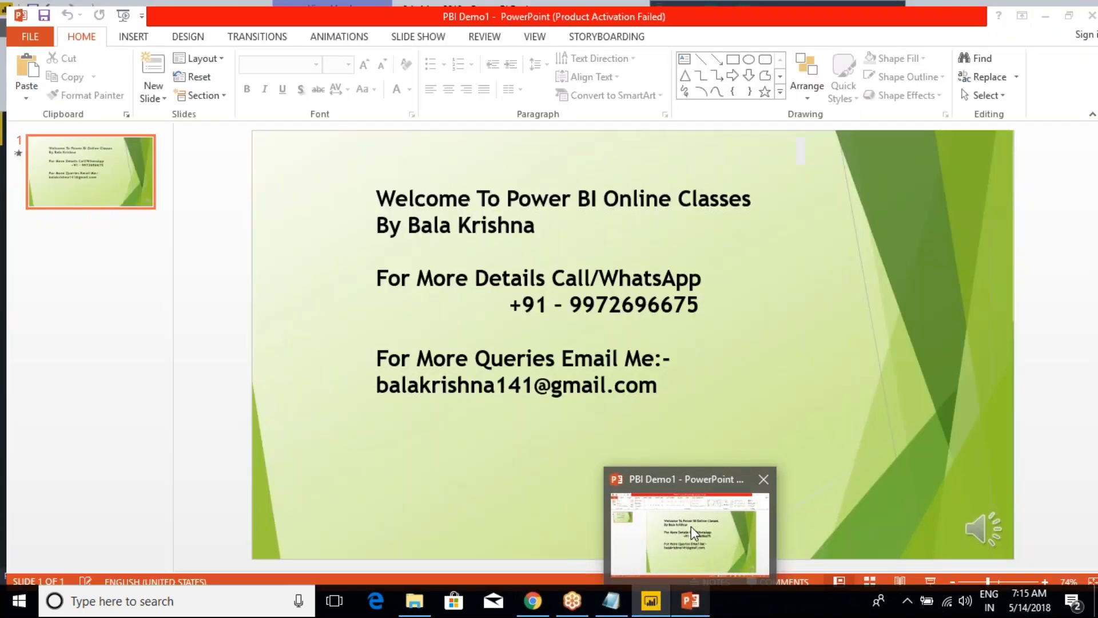
click(691, 526)
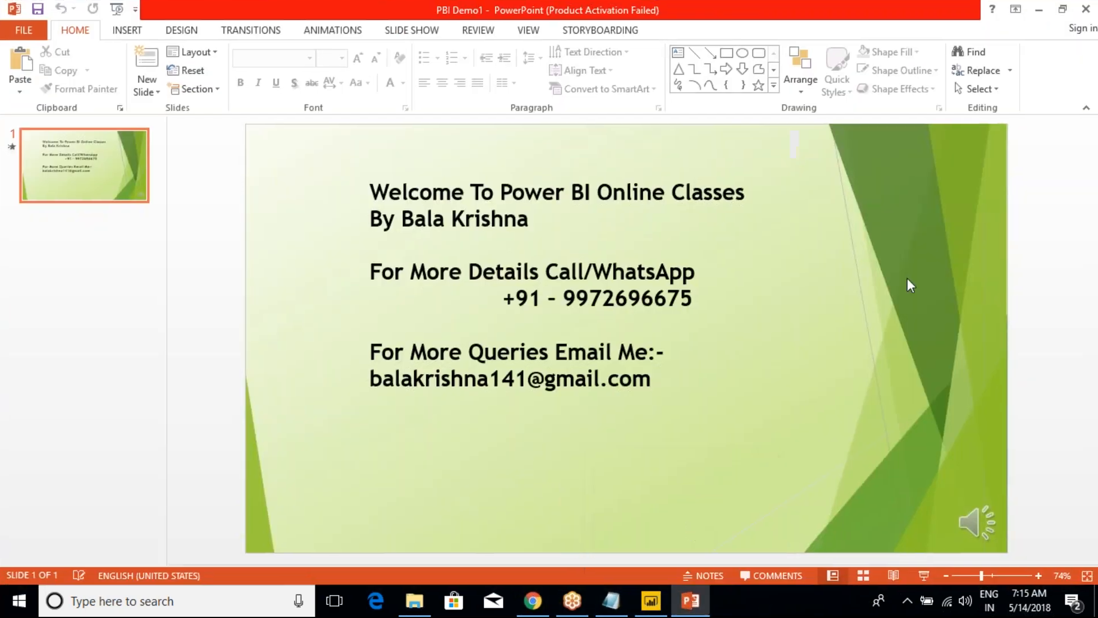
click(1040, 12)
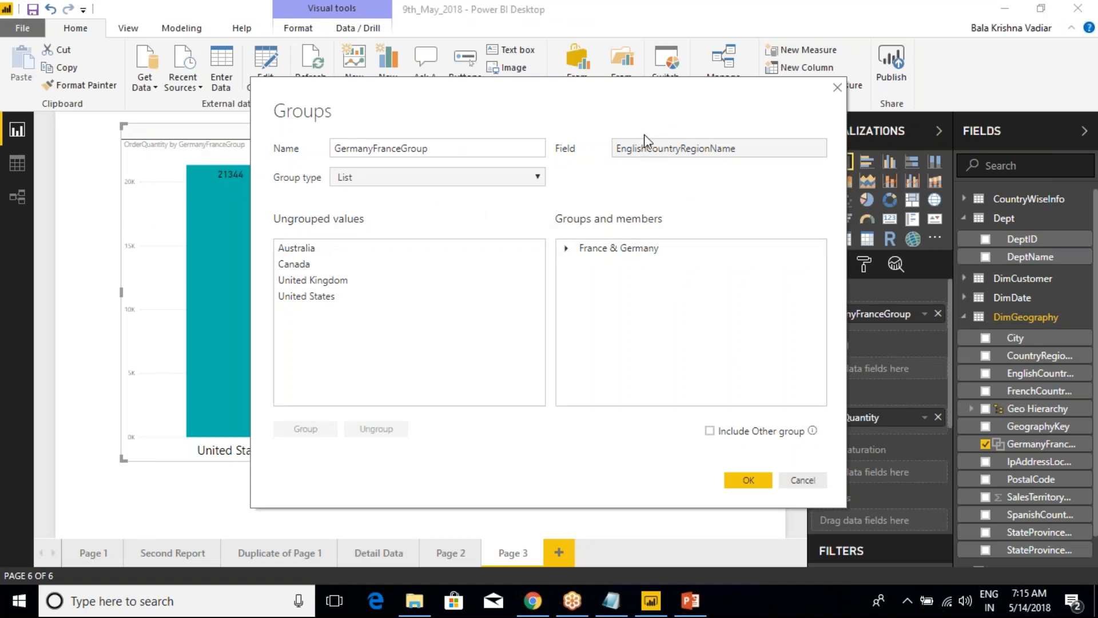
click(751, 482)
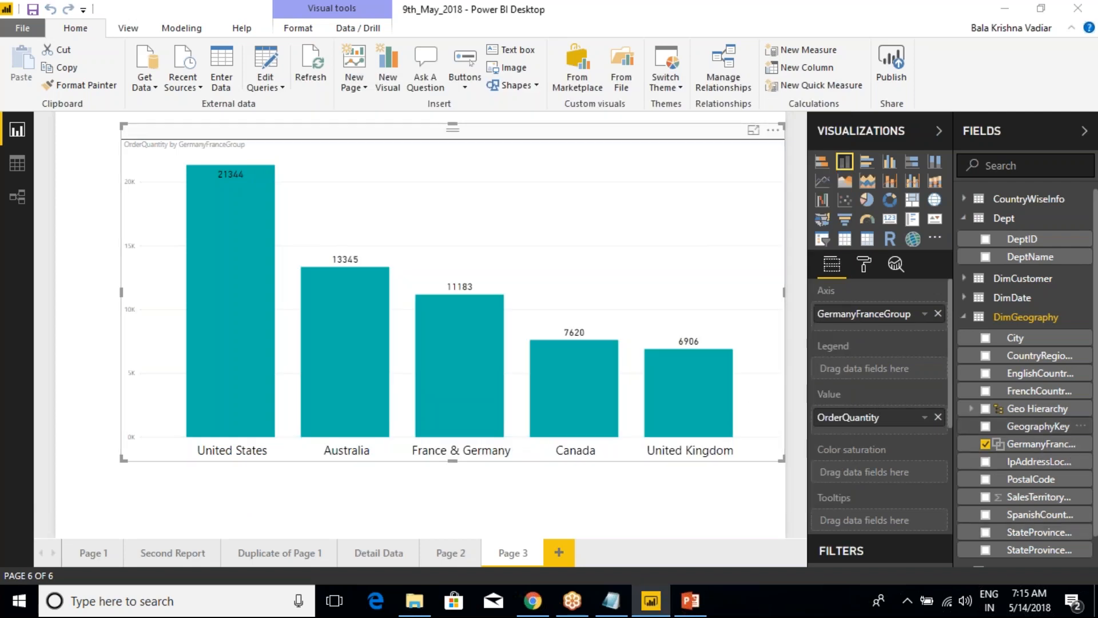
Mark the United States and Australia axis labels of the OrderQuantity chart with a rectangle, and clear the markup.
click(517, 487)
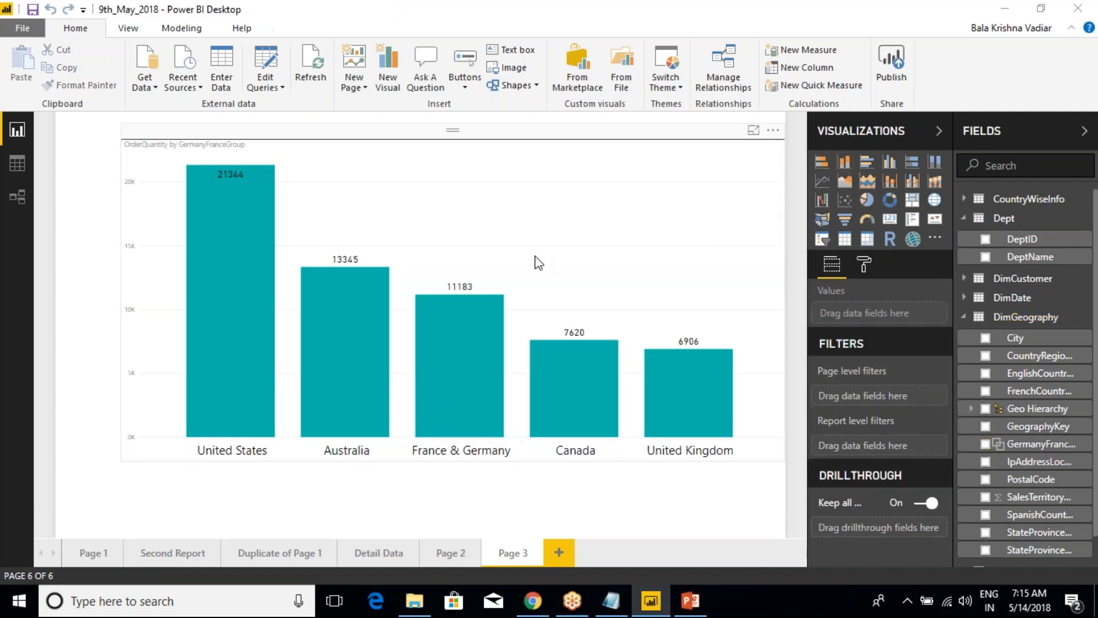
click(547, 178)
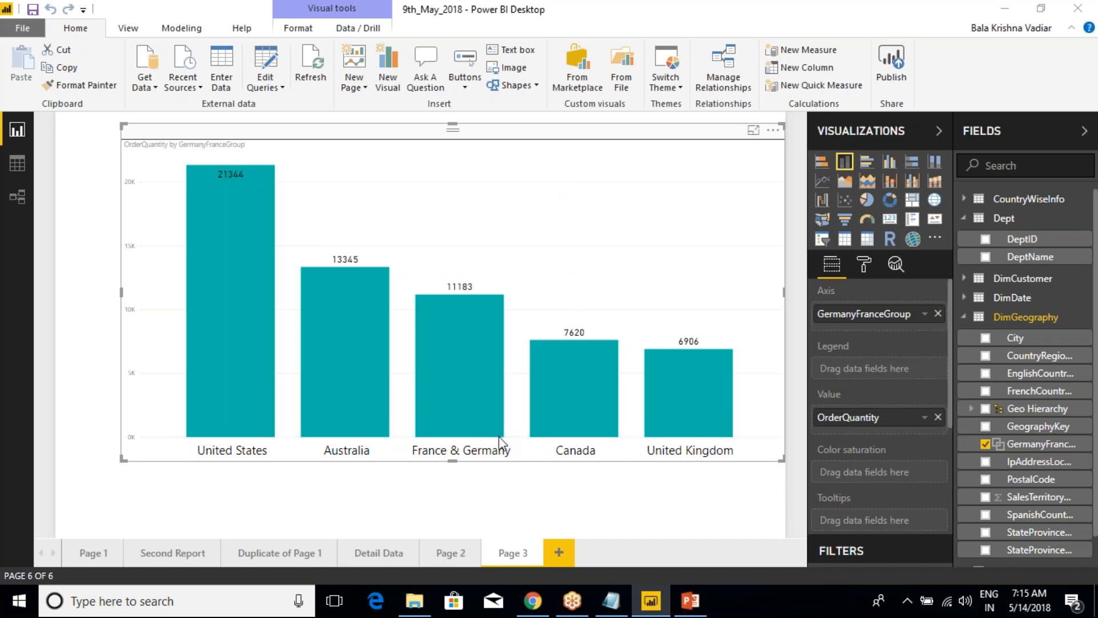
key(ctrl+2)
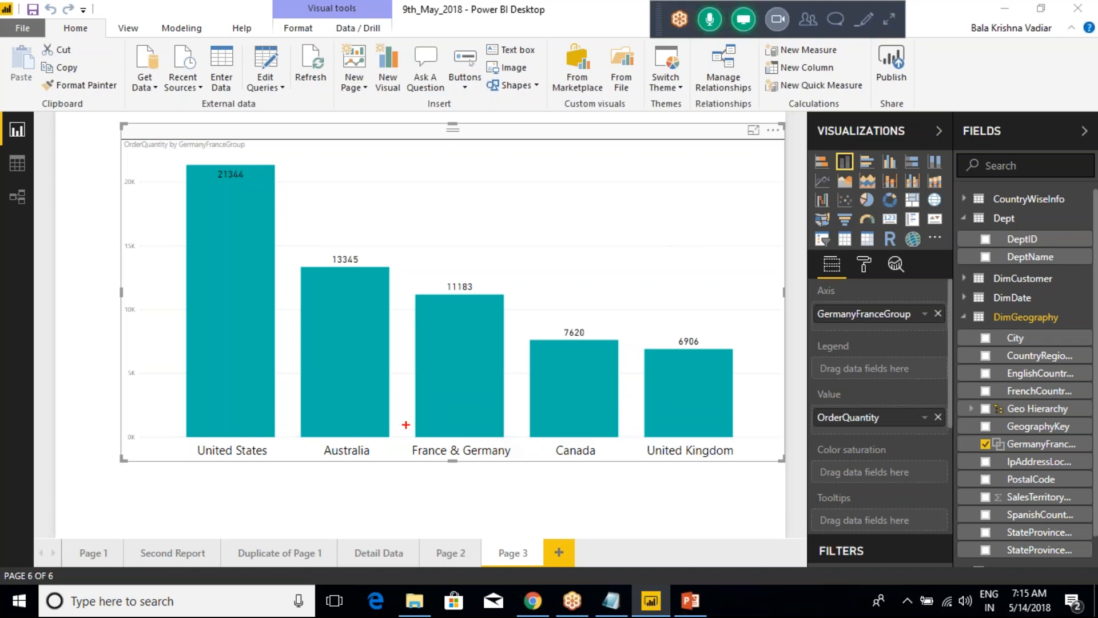
drag(191, 443, 378, 484)
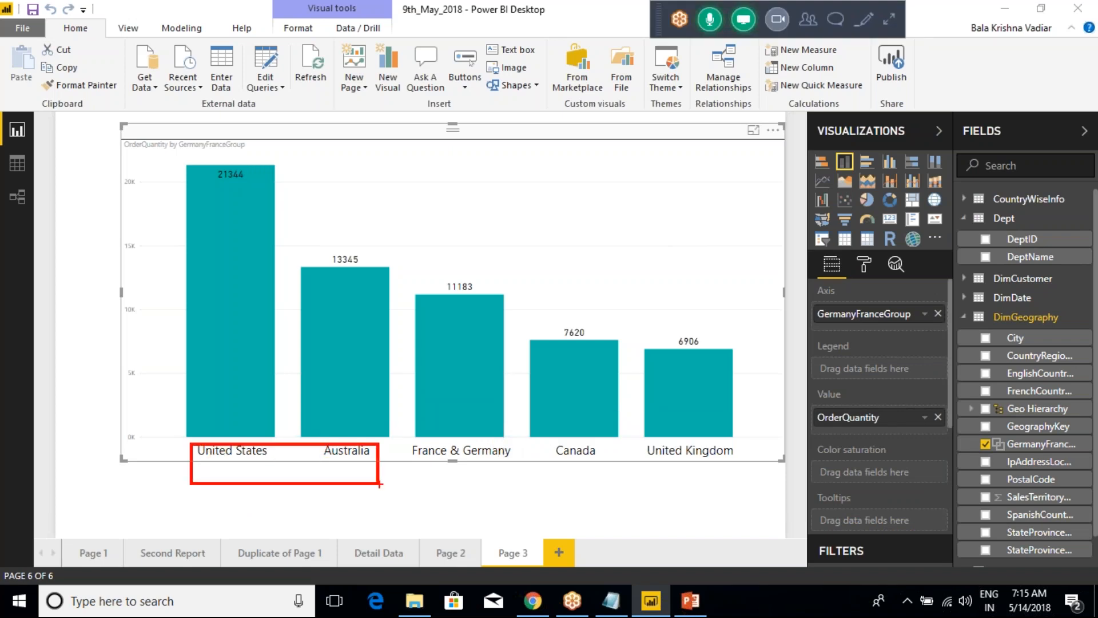
key(Escape)
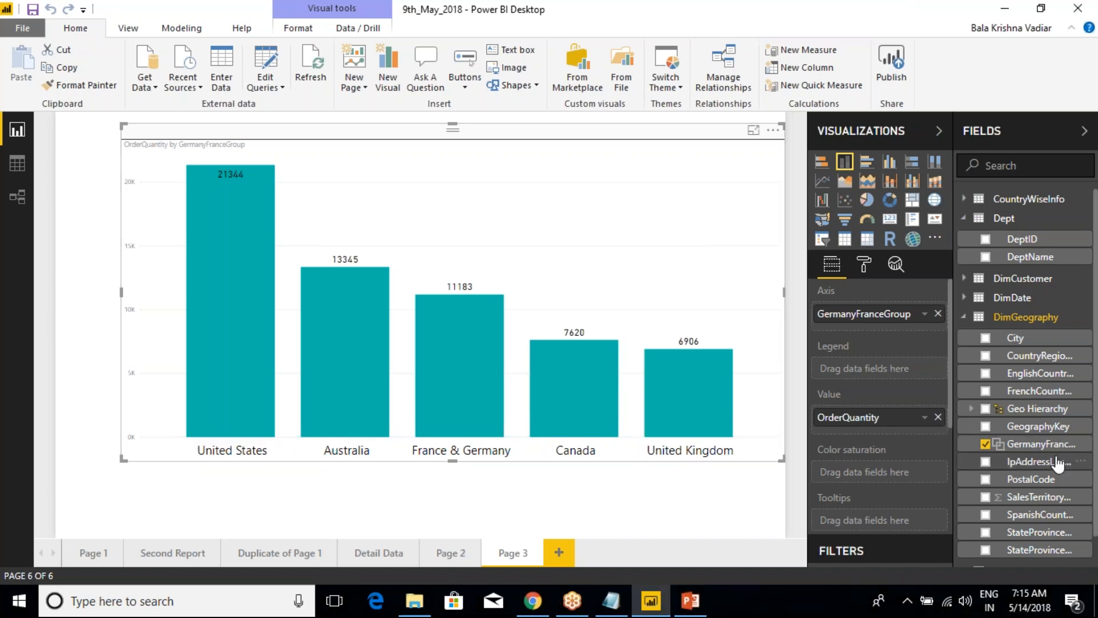
Edit the groups of the GermanyFranceGroup field and combine Australia and Canada into a second group, keeping its default label.
click(1077, 445)
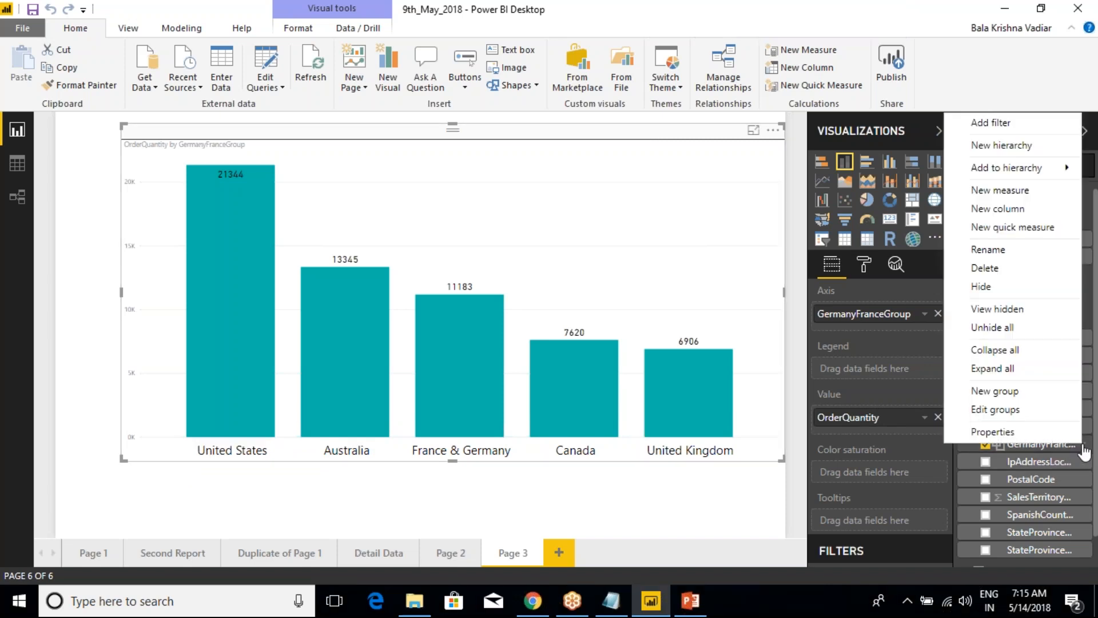
click(1029, 412)
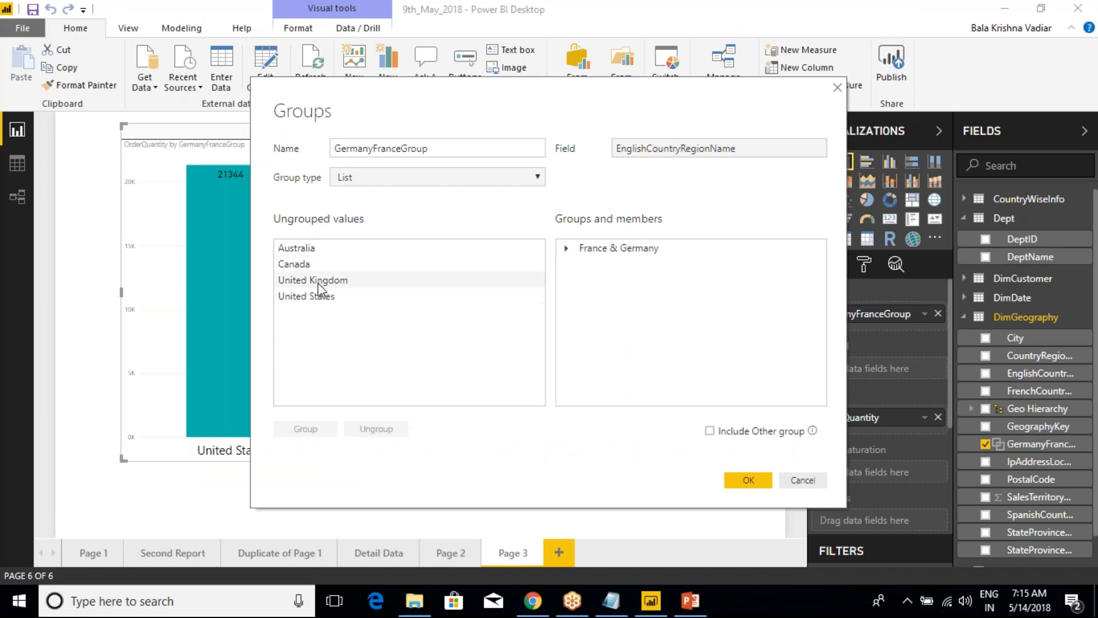
click(303, 250)
ctrl+click(300, 264)
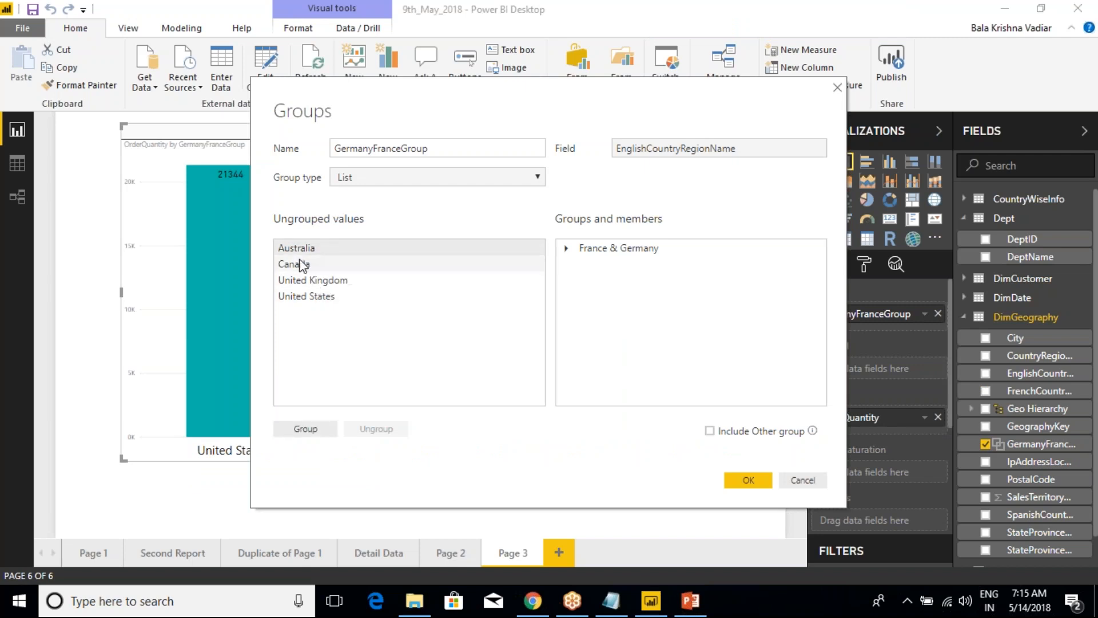
click(305, 428)
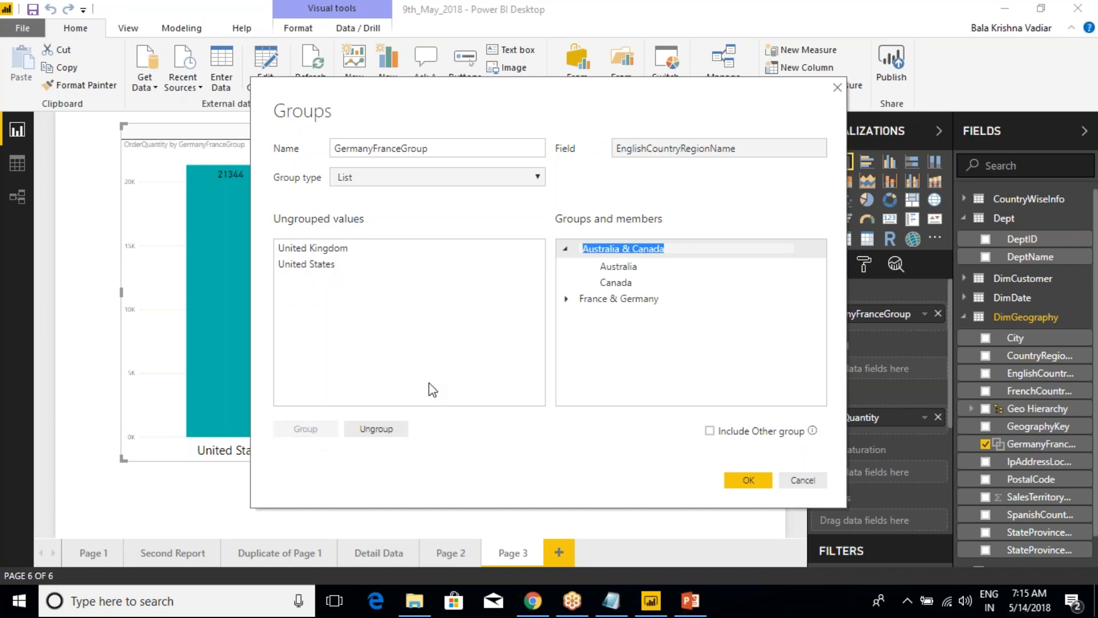
click(665, 248)
Rename the GermanyFranceGroup field as Testing Groups in its group definition.
drag(448, 149, 338, 146)
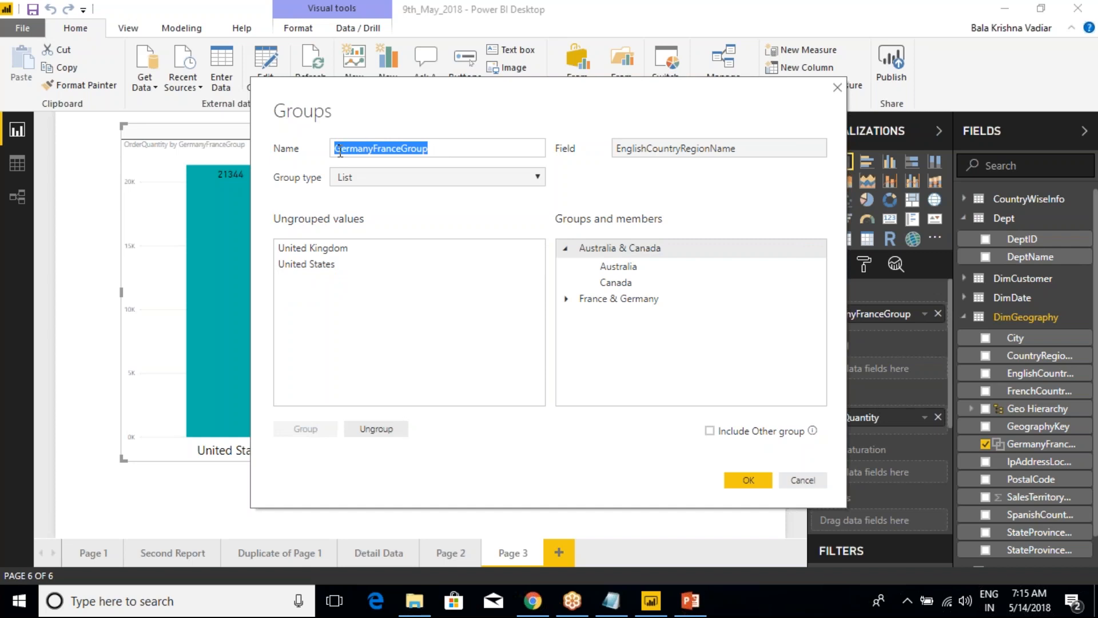
text(G)
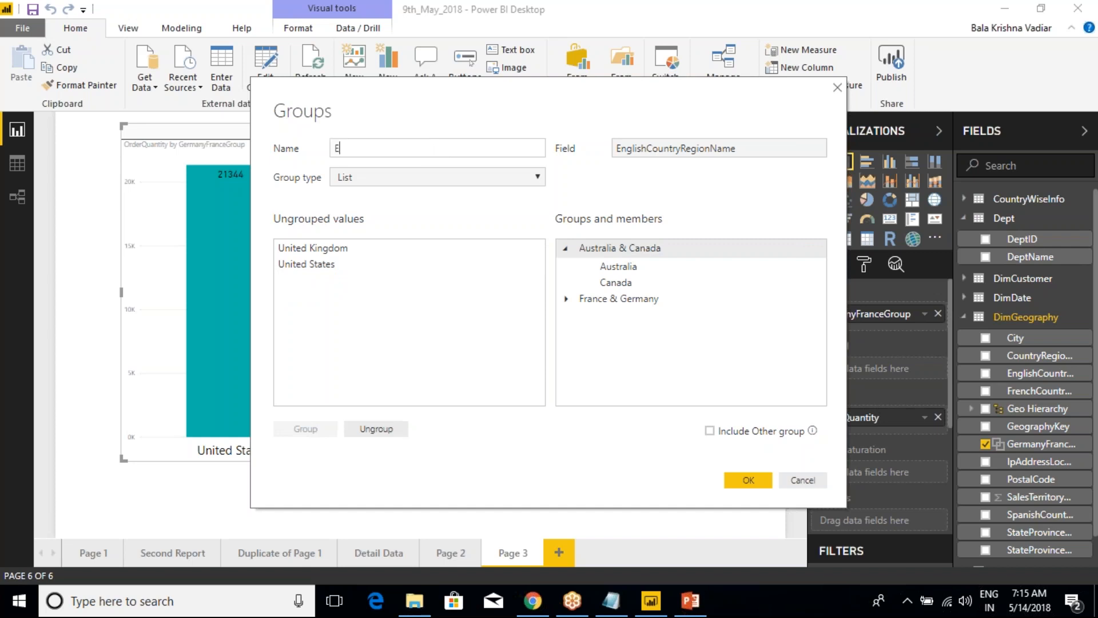
key(BackSpace)
text(Testing Groups)
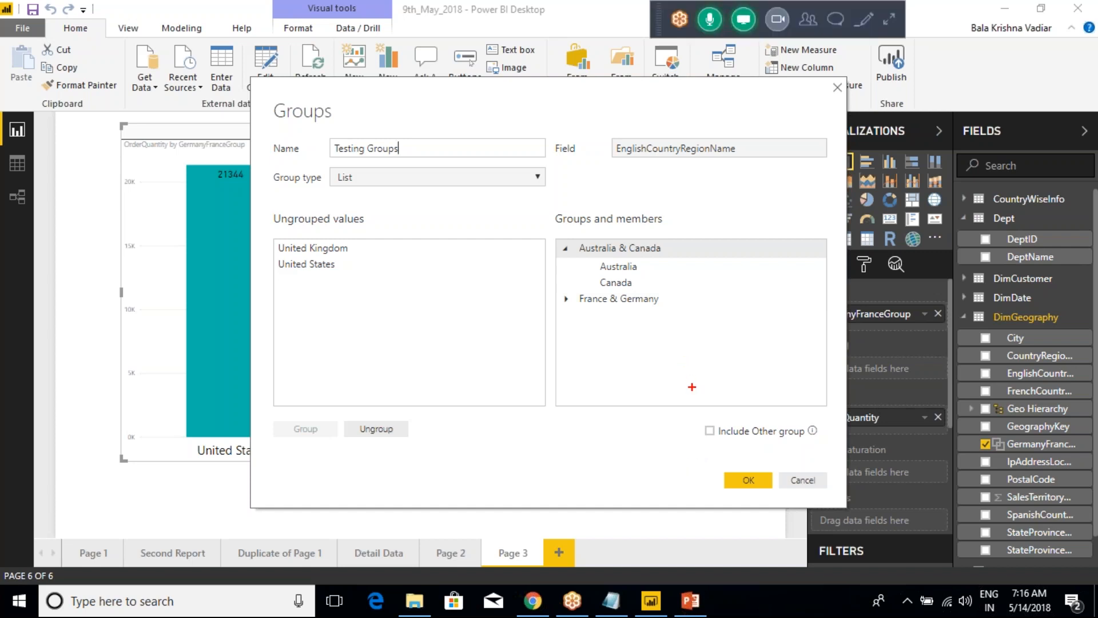
Mark the Include Other group option with a rectangle, circle the ungrouped United Kingdom and United States values, and clear the markup.
mouse_move(682, 396)
mouse_down()
mouse_move(735, 427)
mouse_move(830, 455)
mouse_up()
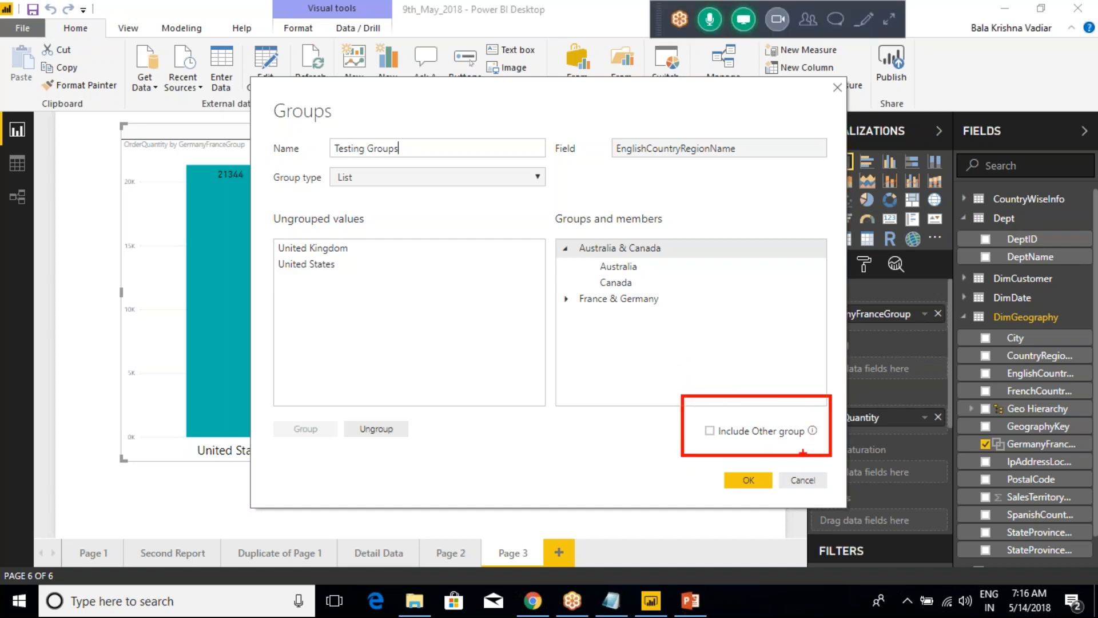
drag(364, 252, 373, 231)
mouse_move(348, 273)
mouse_down()
mouse_move(396, 275)
mouse_move(371, 232)
mouse_move(268, 254)
mouse_move(358, 278)
mouse_up()
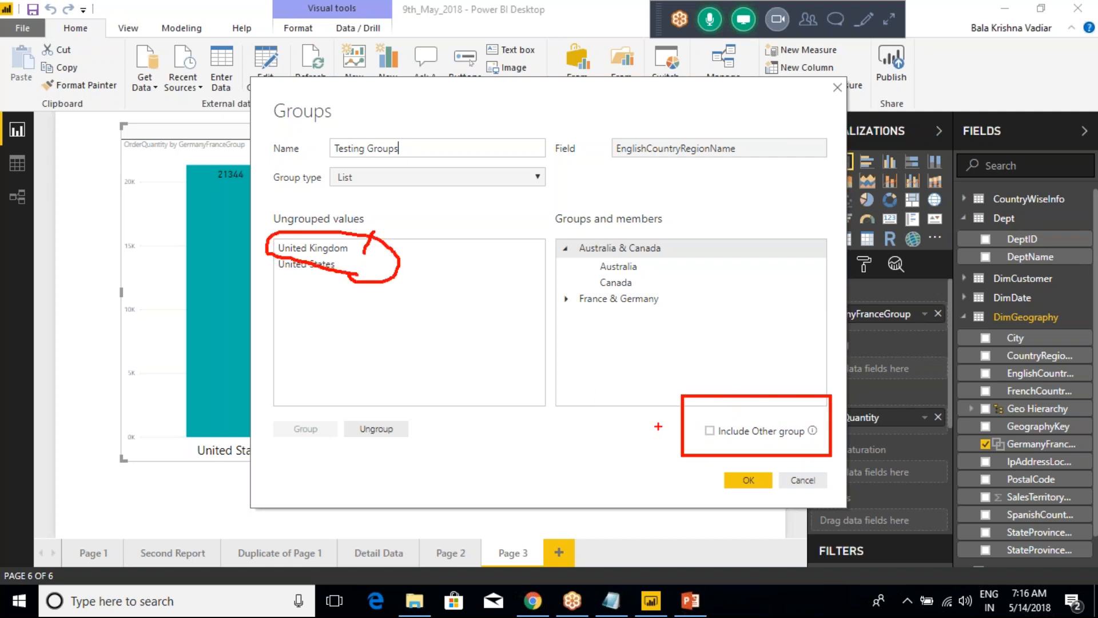
key(Escape)
Include an Other group for the ungrouped values and apply the group definition.
click(710, 430)
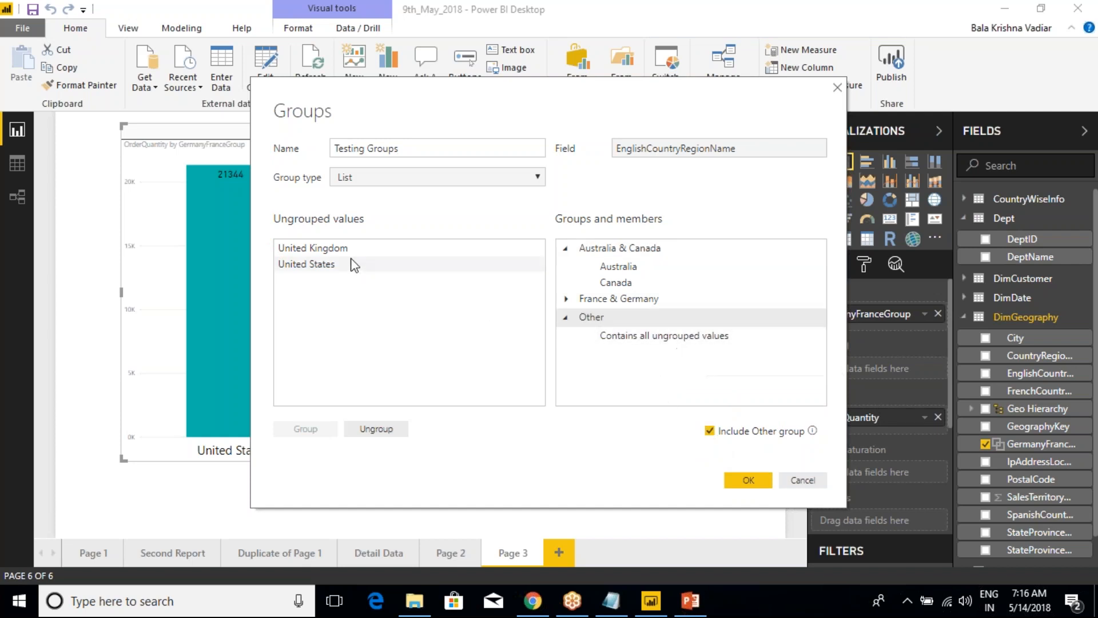
click(737, 479)
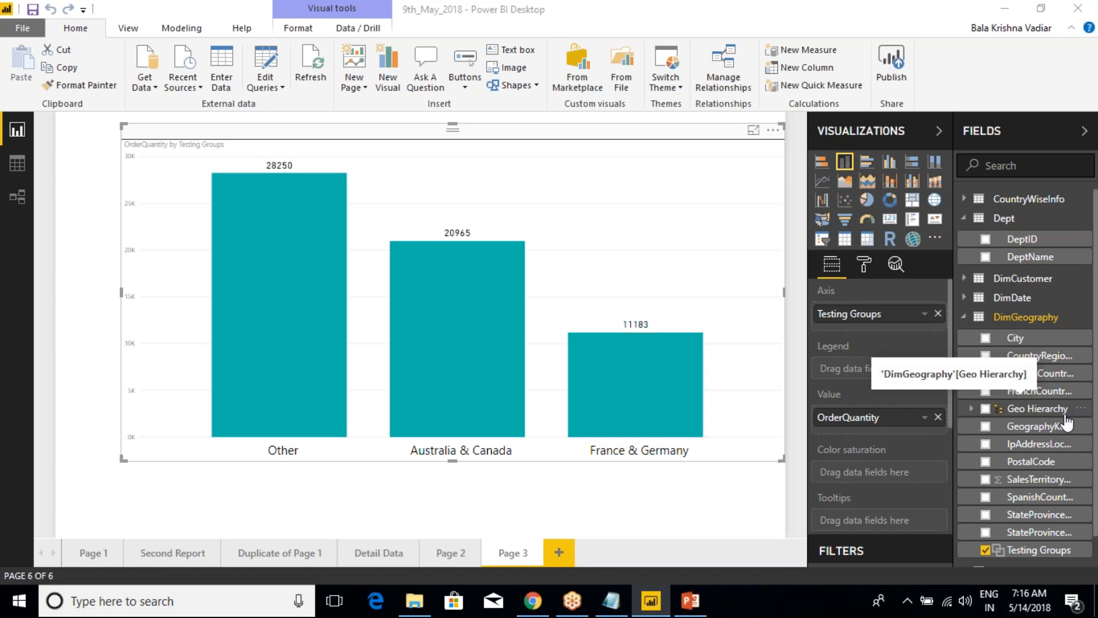
Review the group definition of the Testing Groups field and cancel it, and open and close the field's properties.
scroll(1086, 517, down, 1)
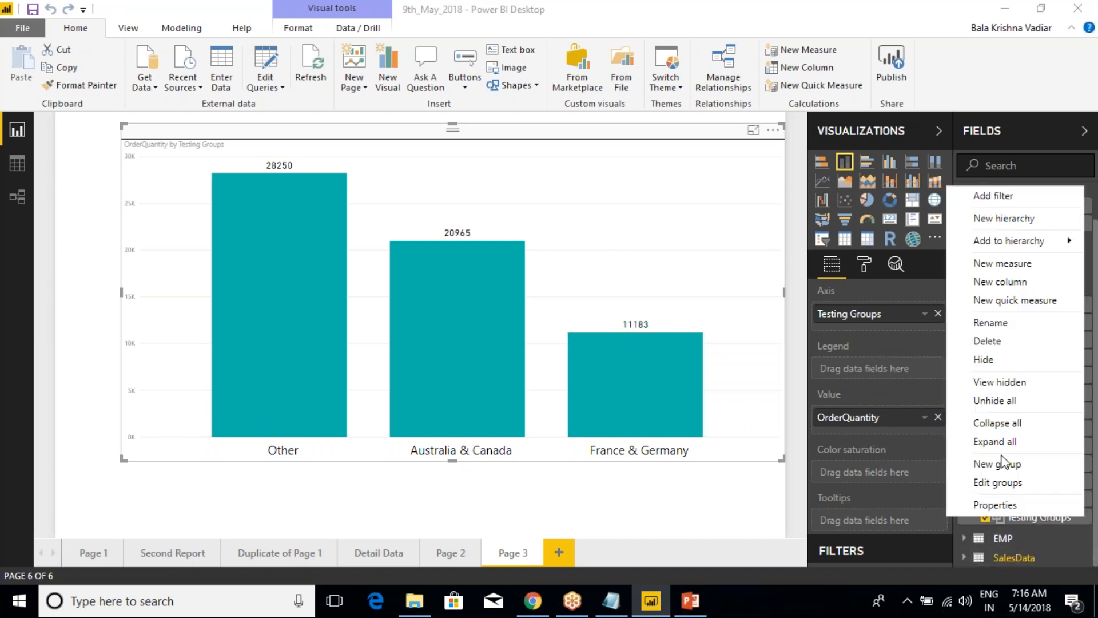
click(1004, 481)
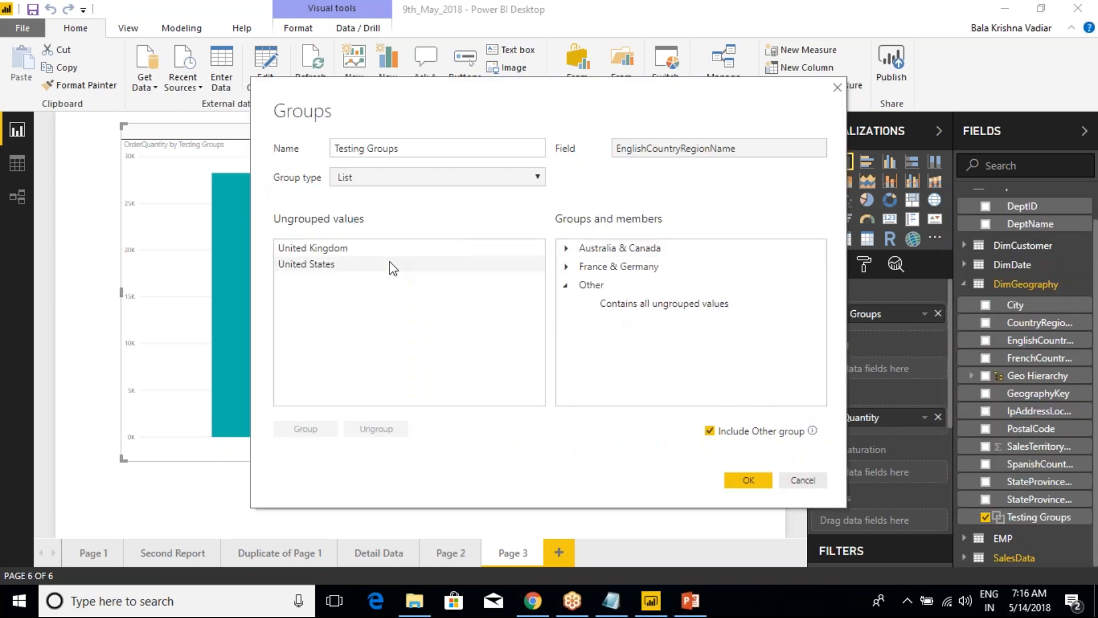
click(812, 486)
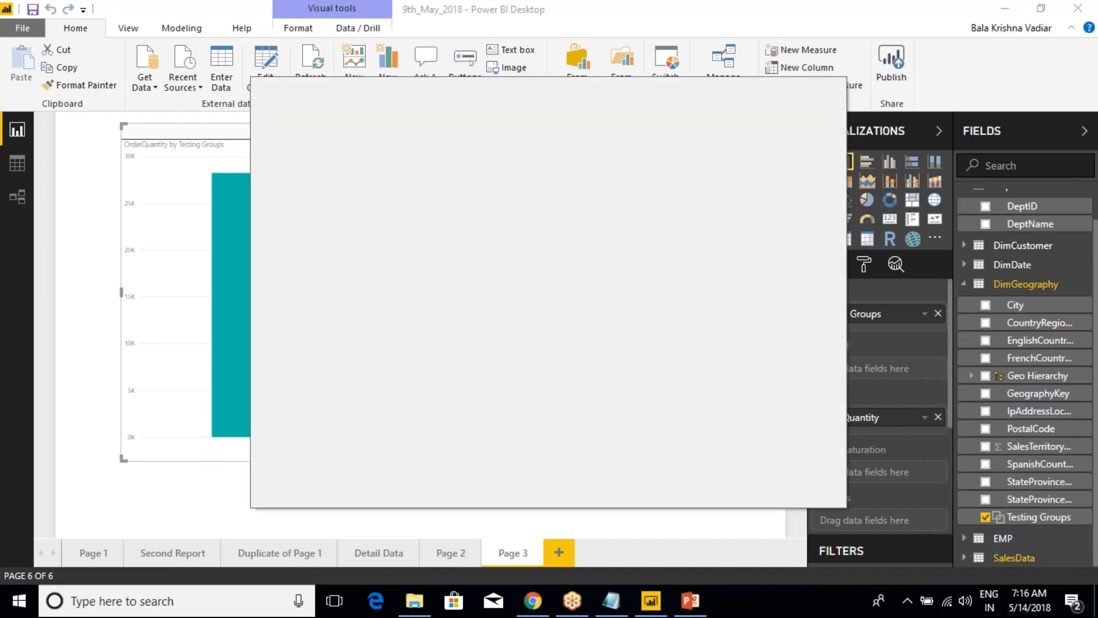
right_click(1079, 518)
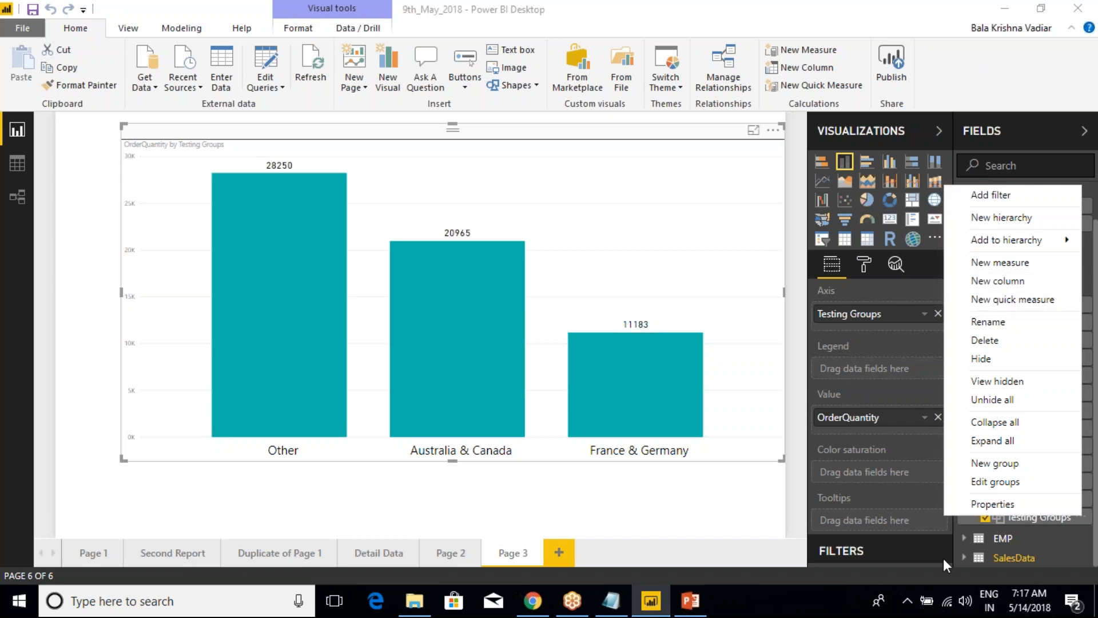
click(992, 503)
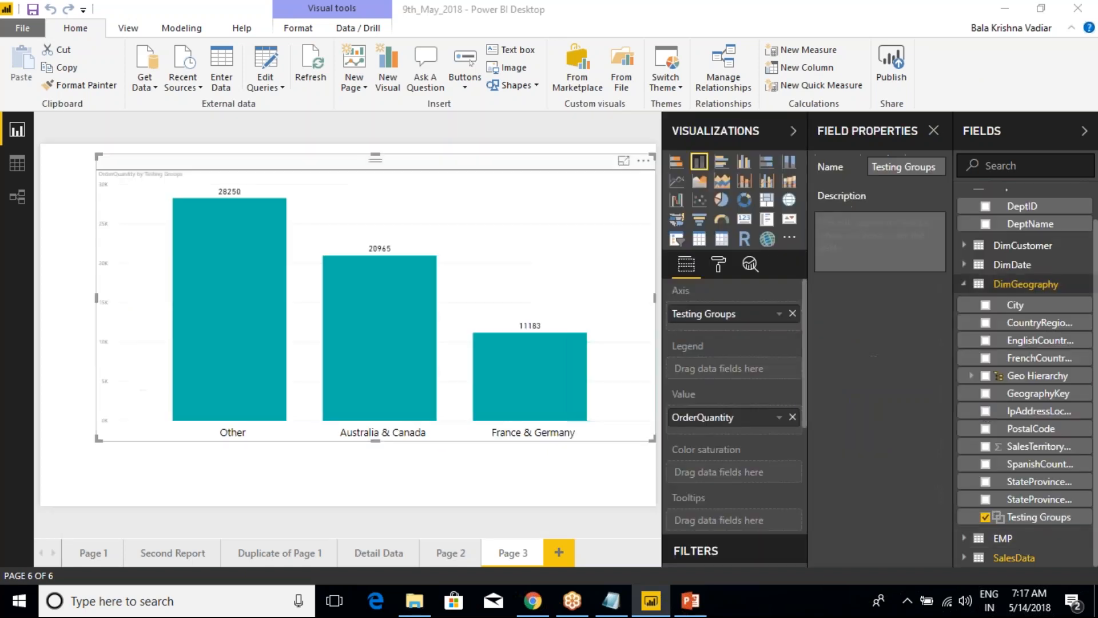
click(938, 129)
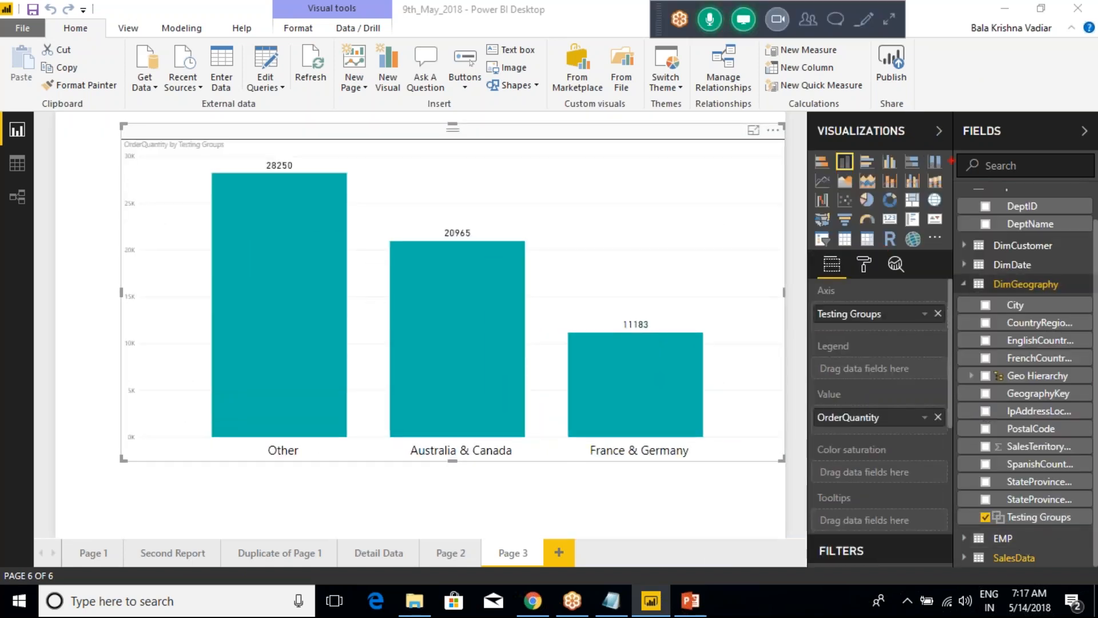
Mark the Fields, Filters and Visualizations areas with rectangles, clearing the markup after the explanation.
drag(955, 99, 1094, 569)
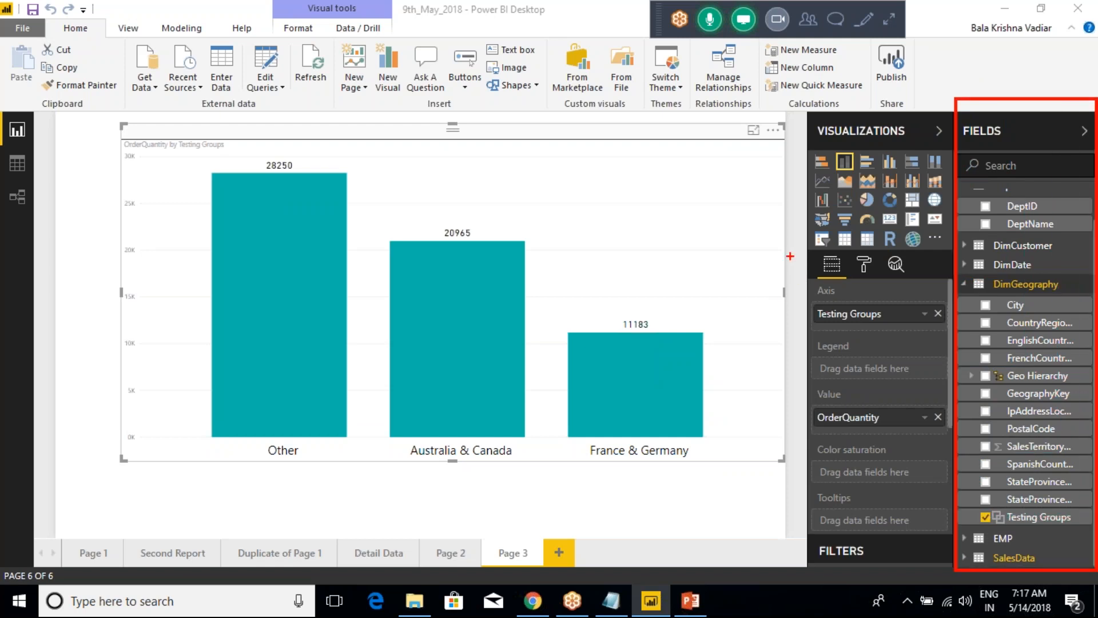
mouse_move(780, 294)
mouse_down()
mouse_move(863, 311)
mouse_move(922, 428)
mouse_move(946, 574)
mouse_up()
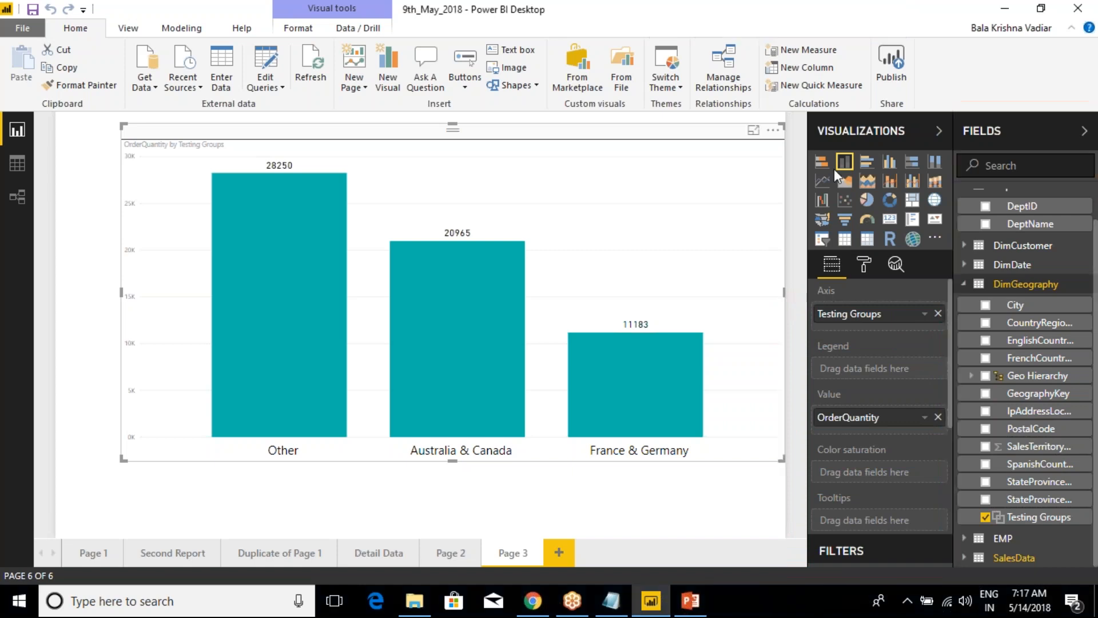
scroll(894, 359, down, 5)
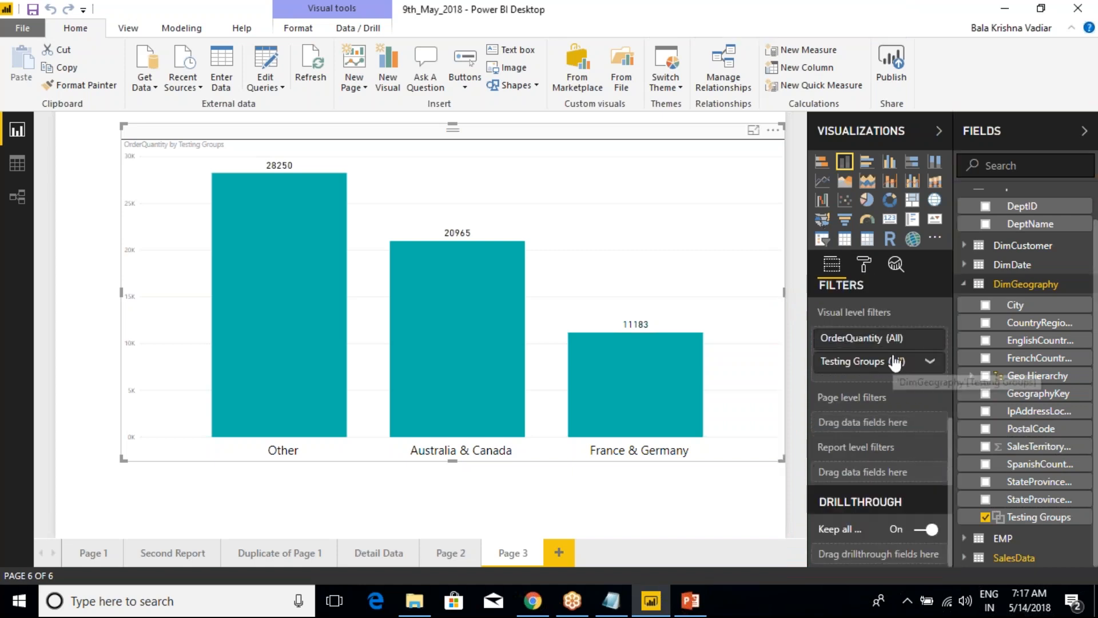
key(ctrl+2)
mouse_move(788, 279)
mouse_down()
mouse_move(959, 483)
mouse_move(961, 567)
mouse_up()
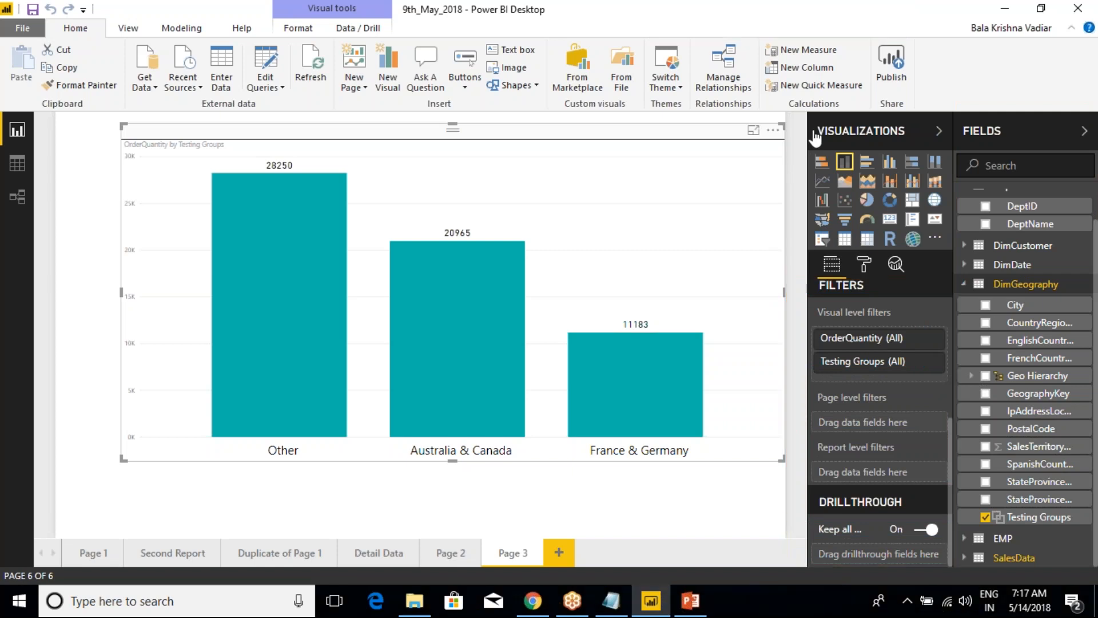
key(ctrl+2)
mouse_move(797, 110)
mouse_down()
mouse_move(946, 245)
mouse_move(950, 289)
mouse_up()
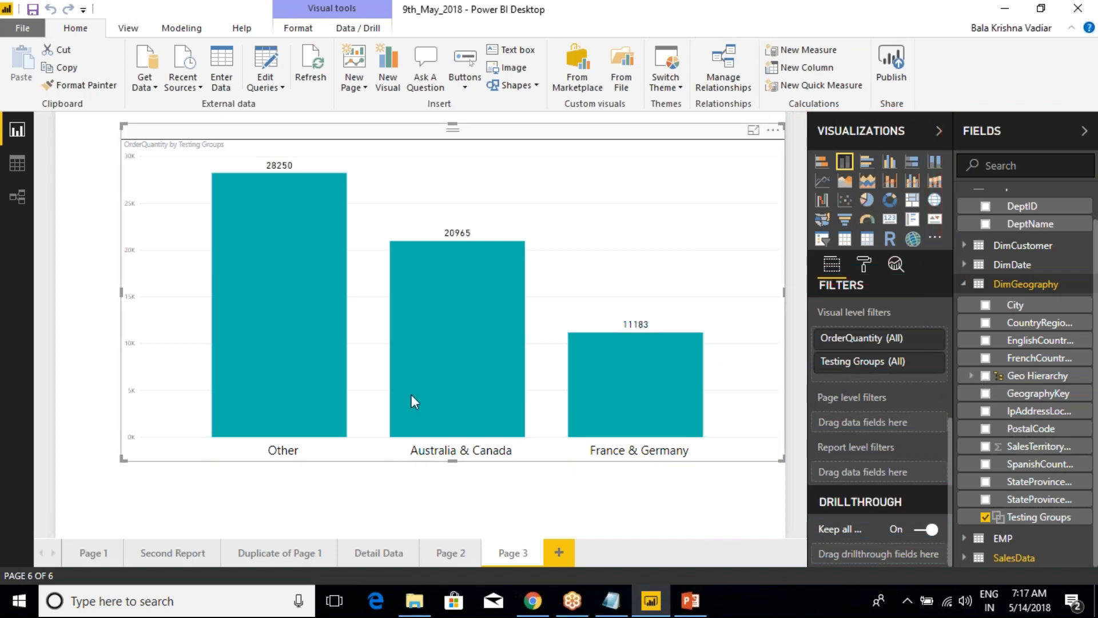
Go to Page 1 of the report and check its page options without choosing one.
mouse_move(243, 440)
click(79, 555)
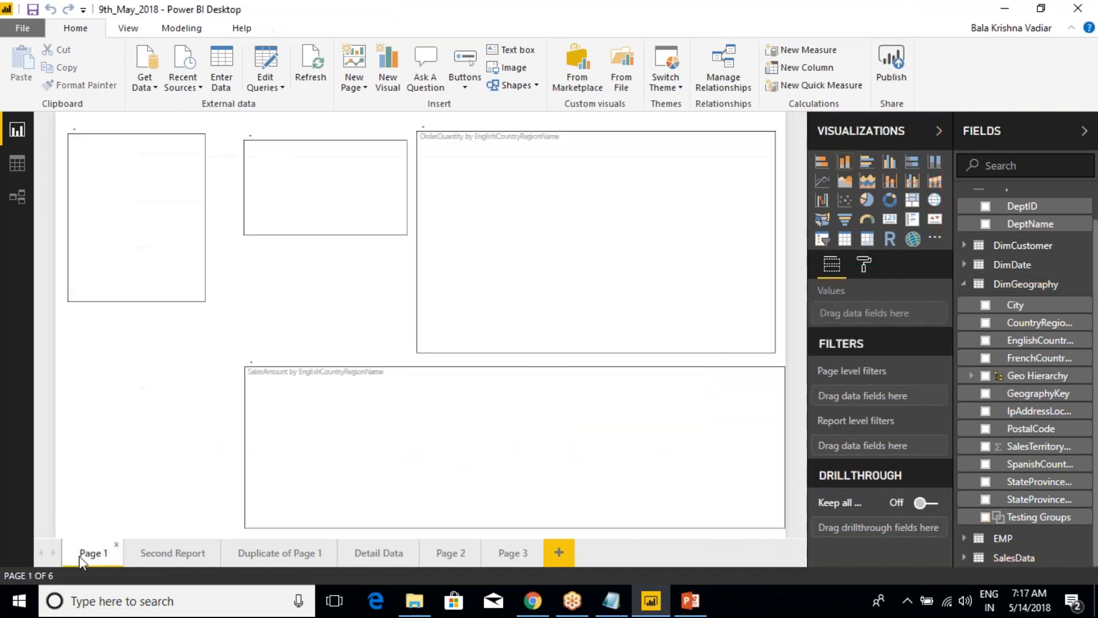
right_click(82, 555)
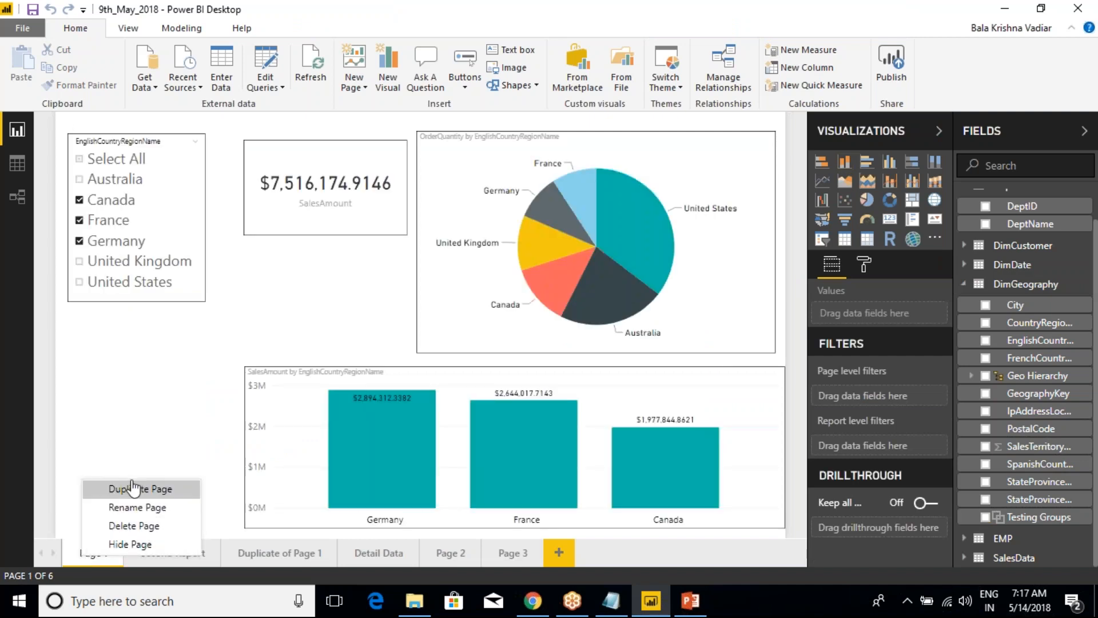
click(135, 382)
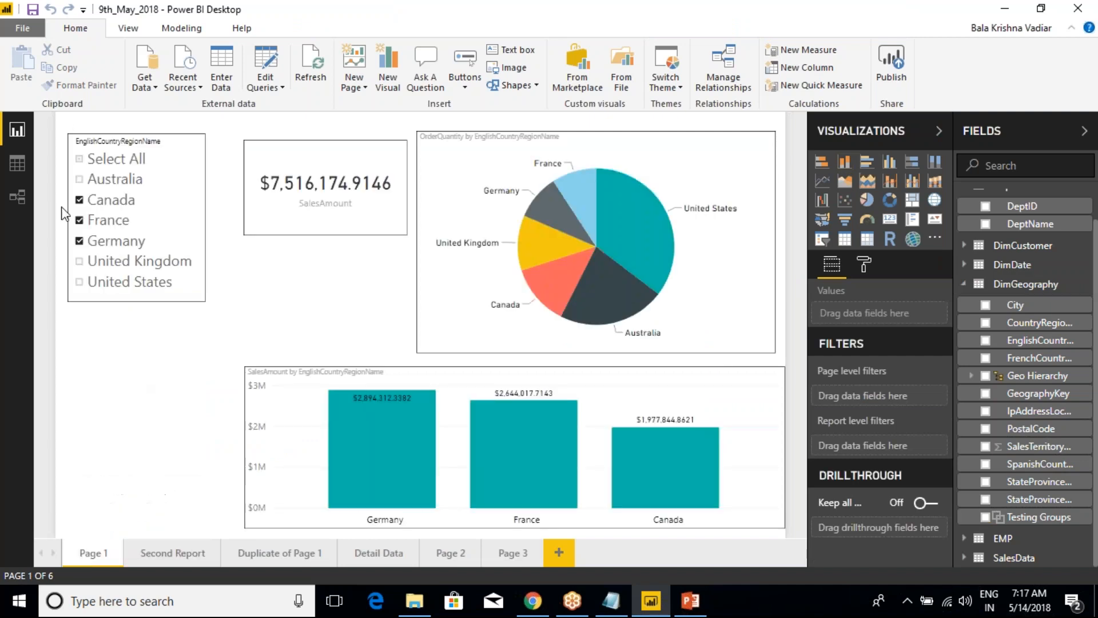
View the rows of the DimDate table in Data view and return to the report canvas.
click(19, 163)
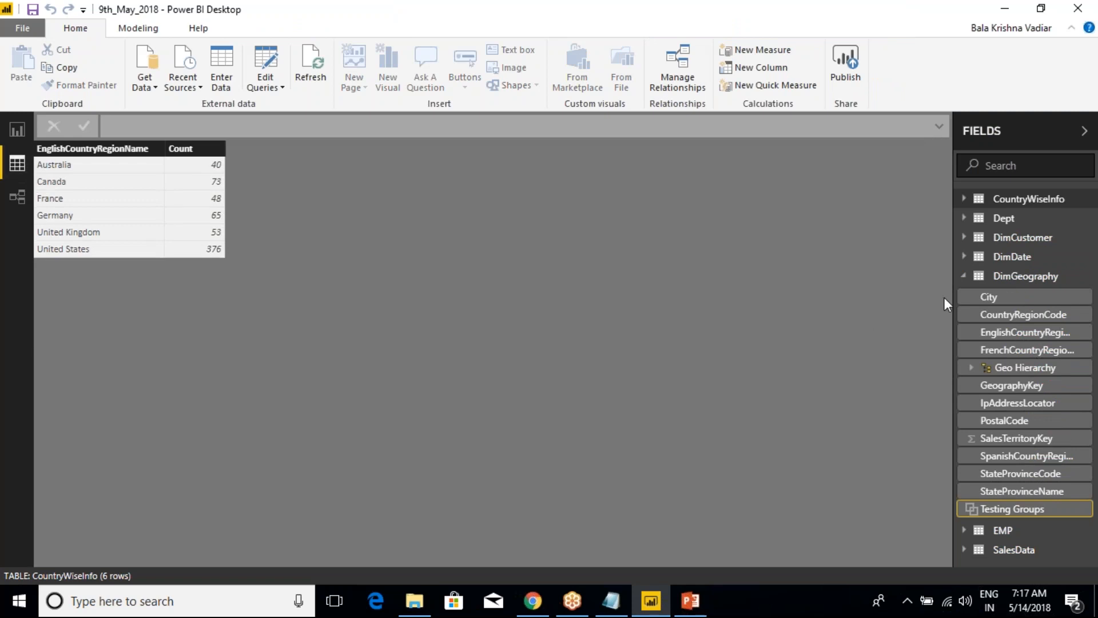
click(1006, 276)
click(1012, 258)
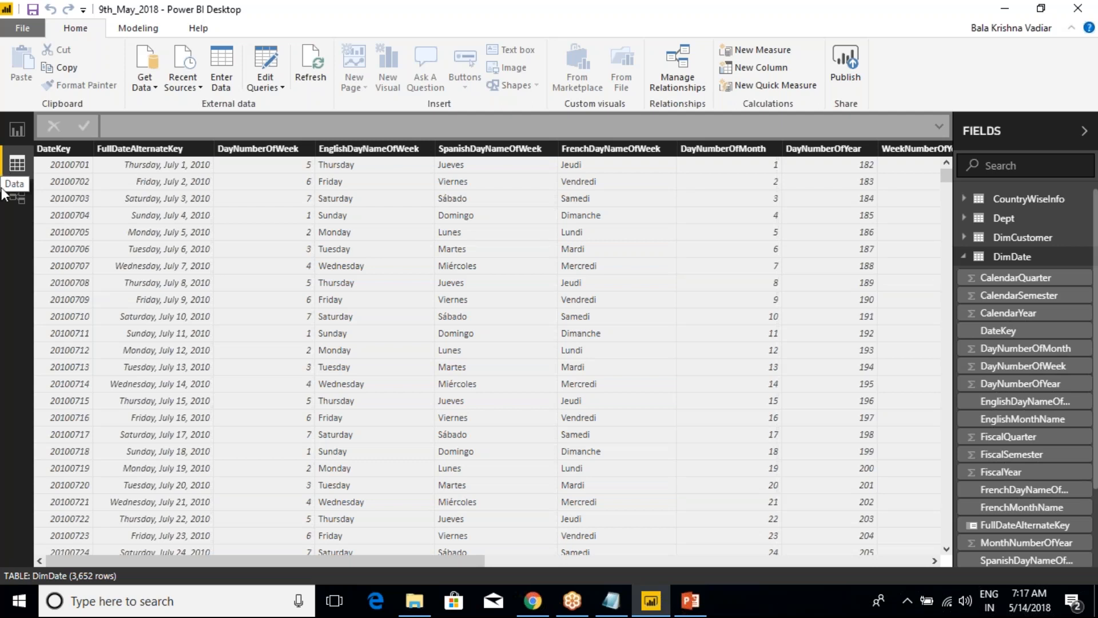
click(18, 131)
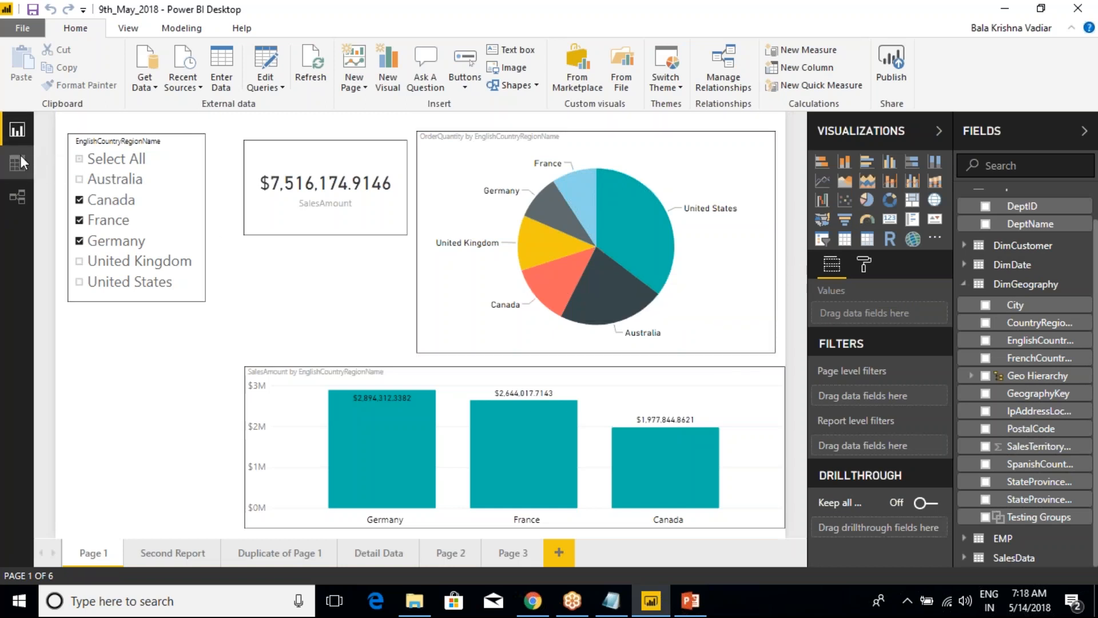
Open the Relationships view to examine how the tables are connected.
click(19, 201)
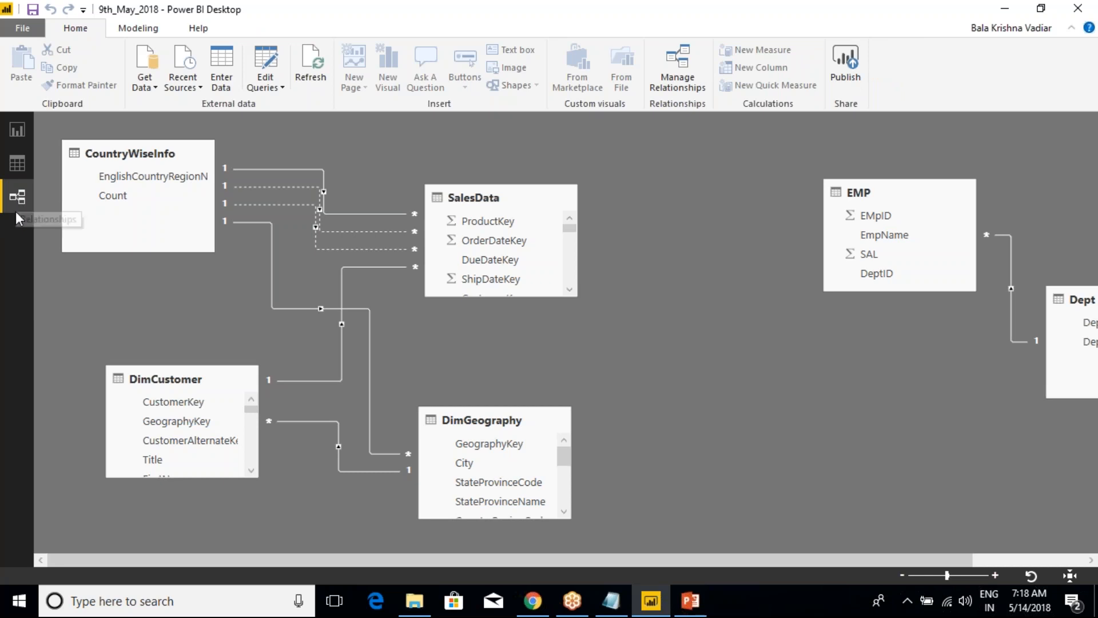
drag(300, 561, 122, 455)
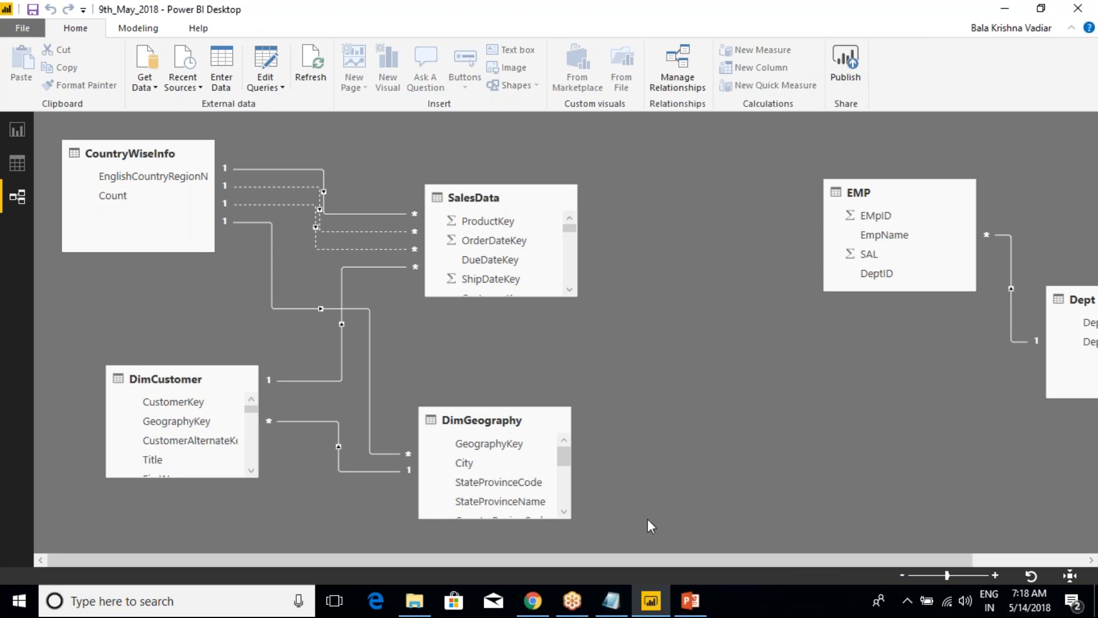
Switch to Notepad and add the lines "New Groups" and "Relationships Tab/ Data Modelling" under Day-4 in Class Notes.
click(611, 601)
click(702, 290)
key(Return)
text(New Groups)
key(Return)
text(Relationships Tab/)
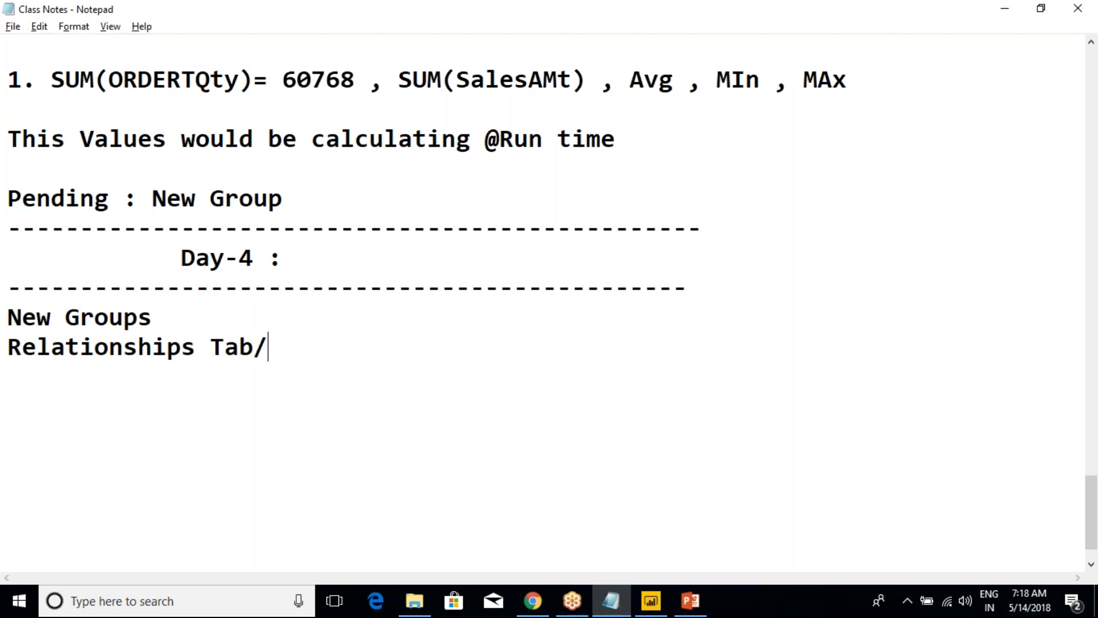
text( Data Modelling)
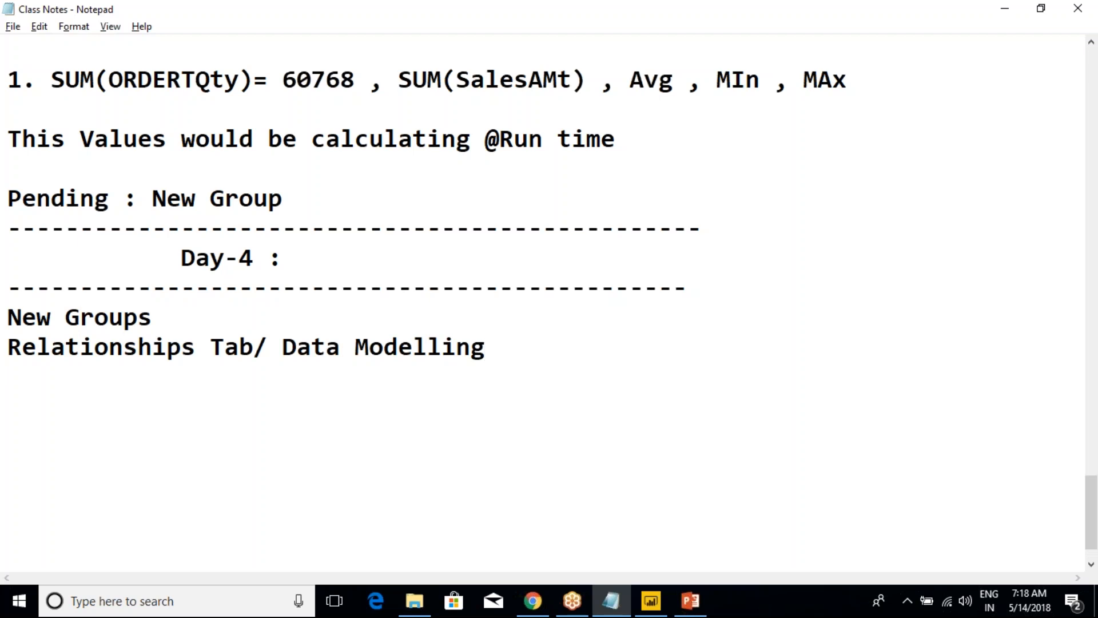
key(Return)
Return to Power BI Desktop and move the EMP and Dept tables closer to the other tables in the relationship diagram.
key(alt+Tab)
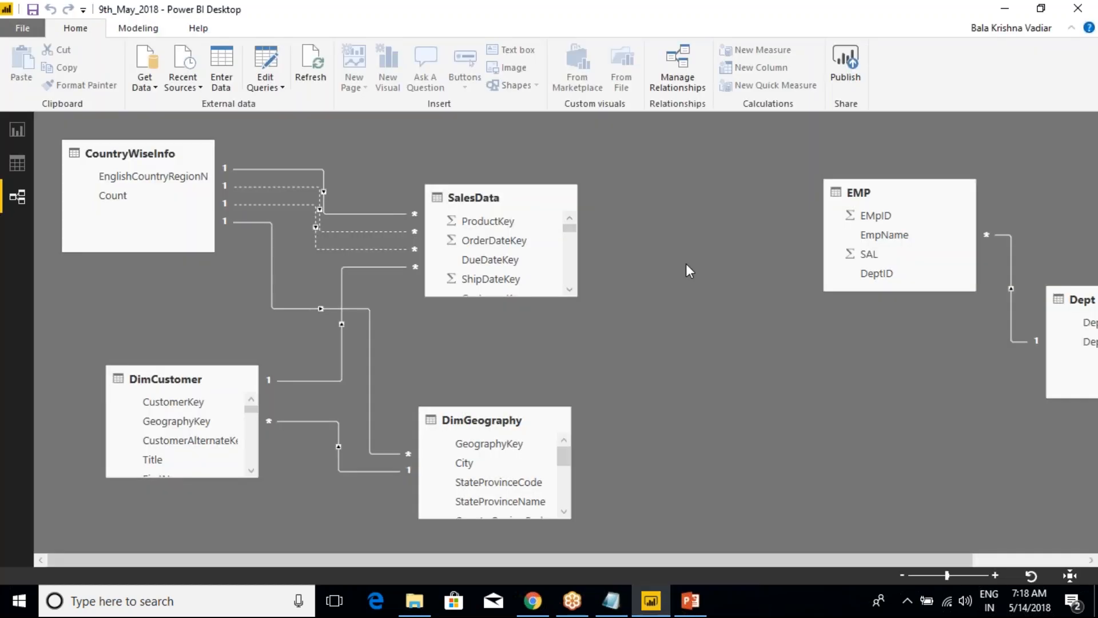
drag(454, 561, 790, 569)
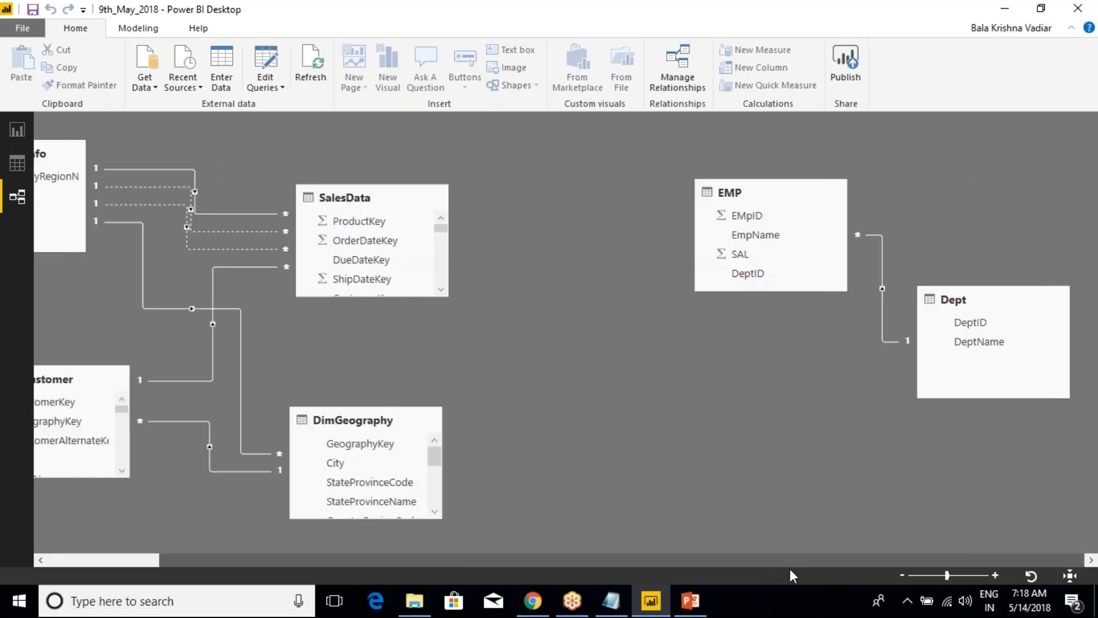
drag(791, 182, 654, 145)
drag(1000, 302, 949, 270)
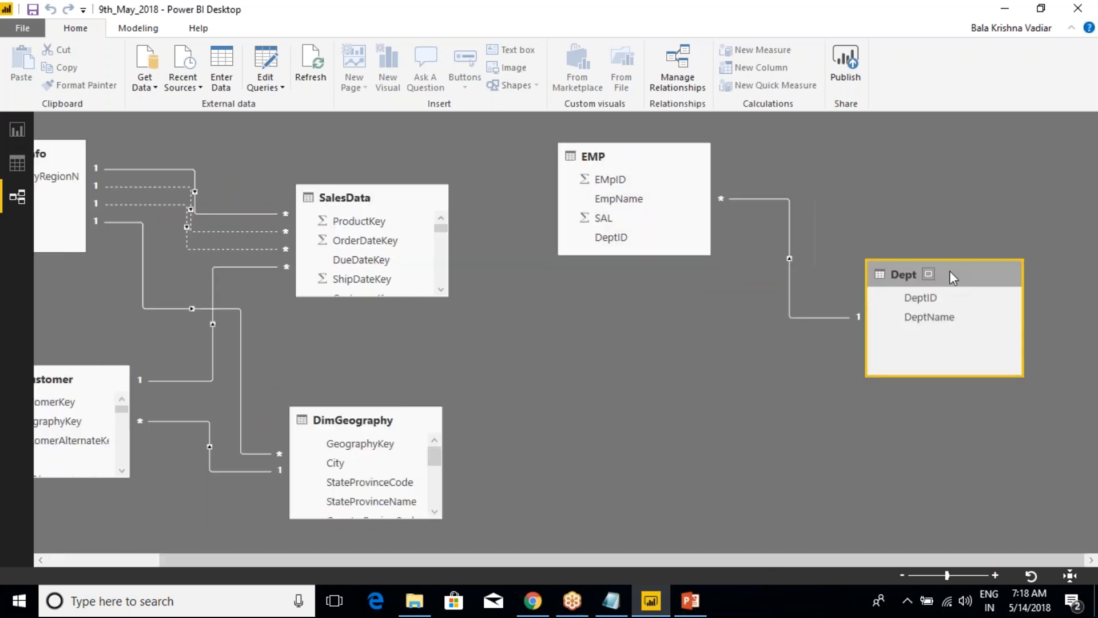
Look at the Data view, return to the relationship diagram, and select the CountryWiseInfo table.
click(18, 163)
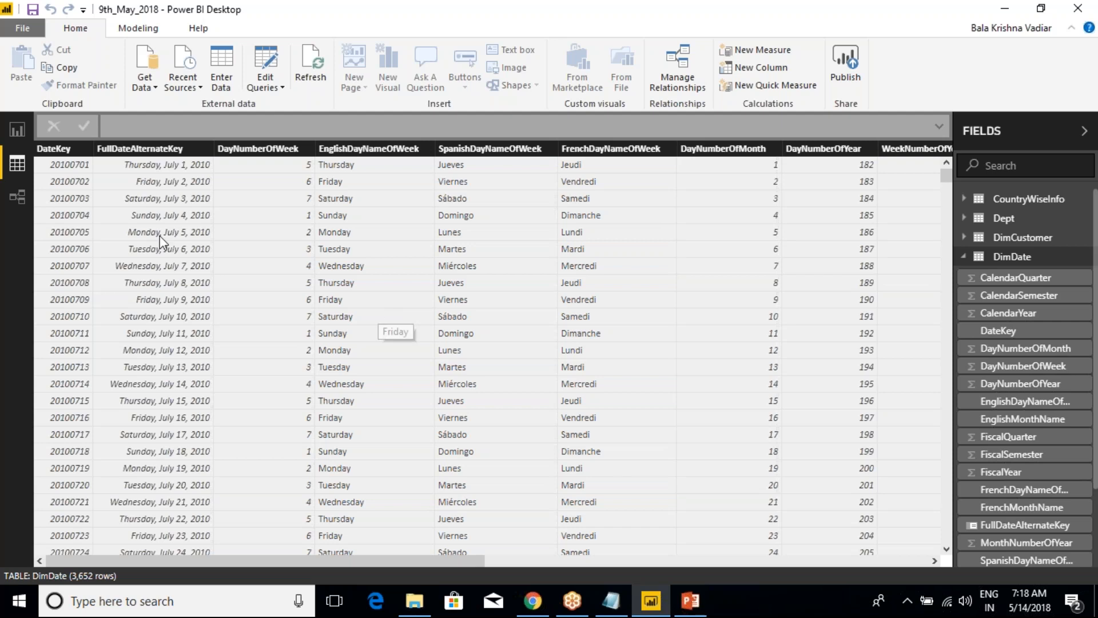
click(21, 195)
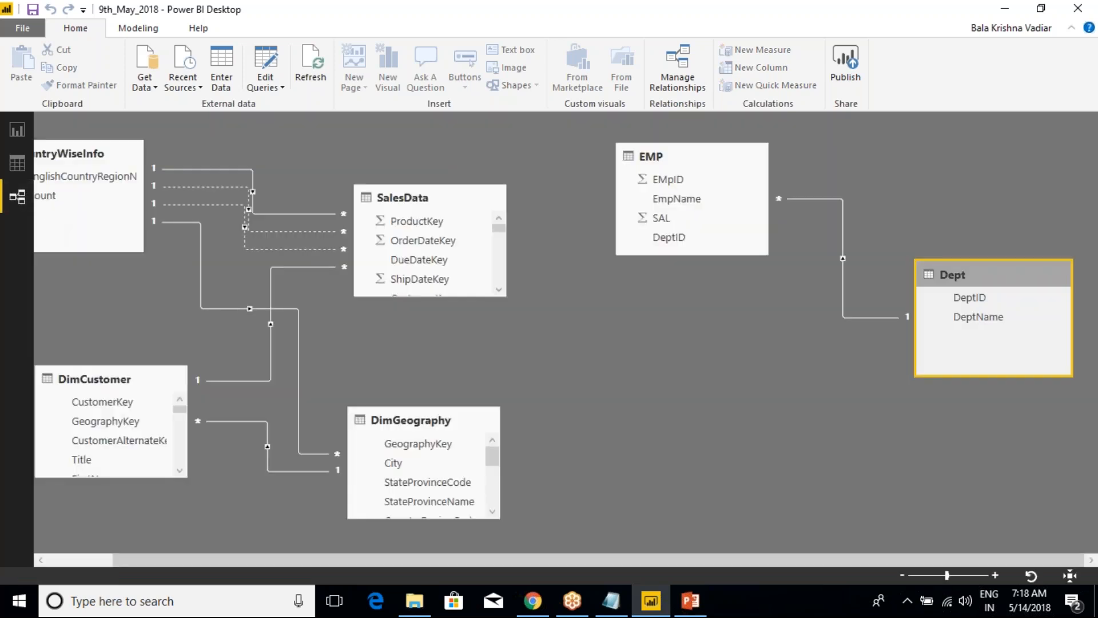
scroll(397, 561, left, 2)
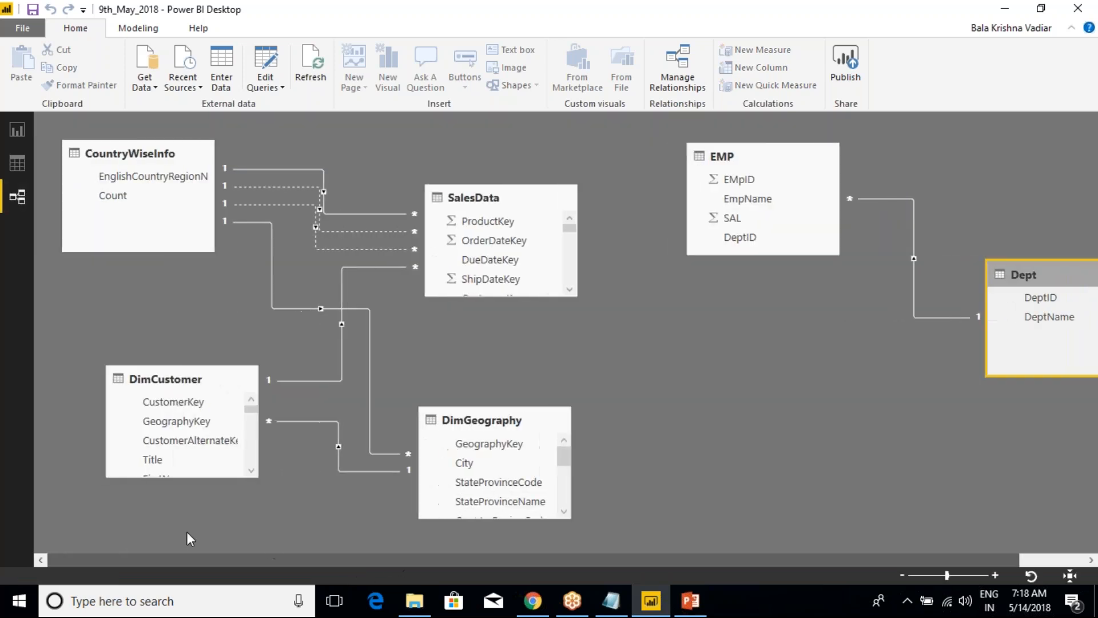
click(166, 146)
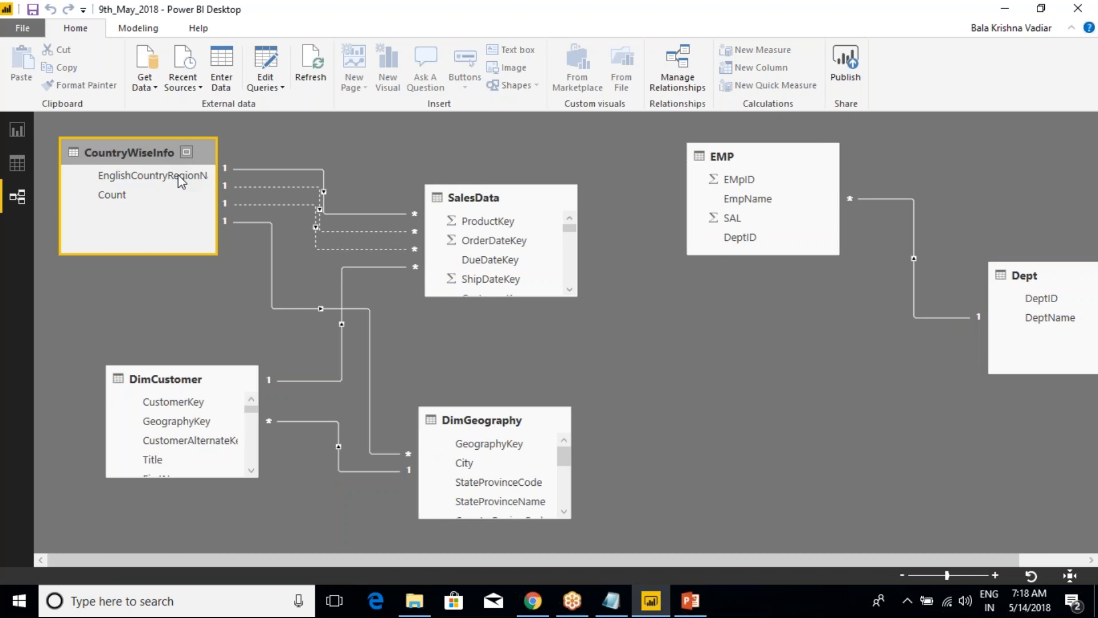
Select each table in the relationship diagram in turn, and enlarge the Dept table card to view its fields before restoring it.
click(449, 197)
click(246, 377)
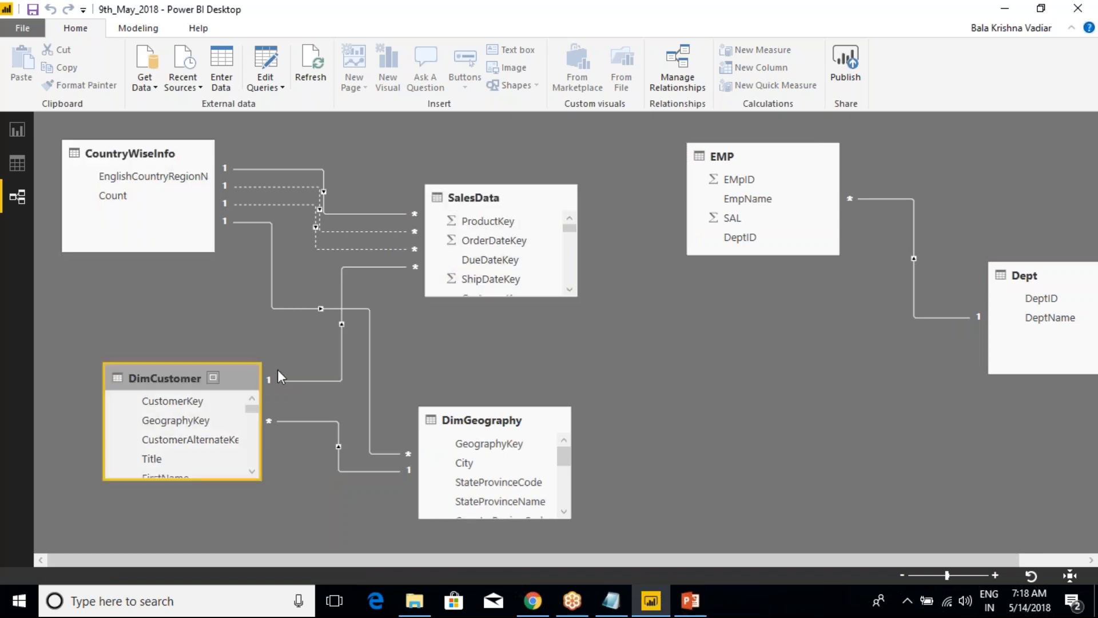
click(480, 421)
click(777, 156)
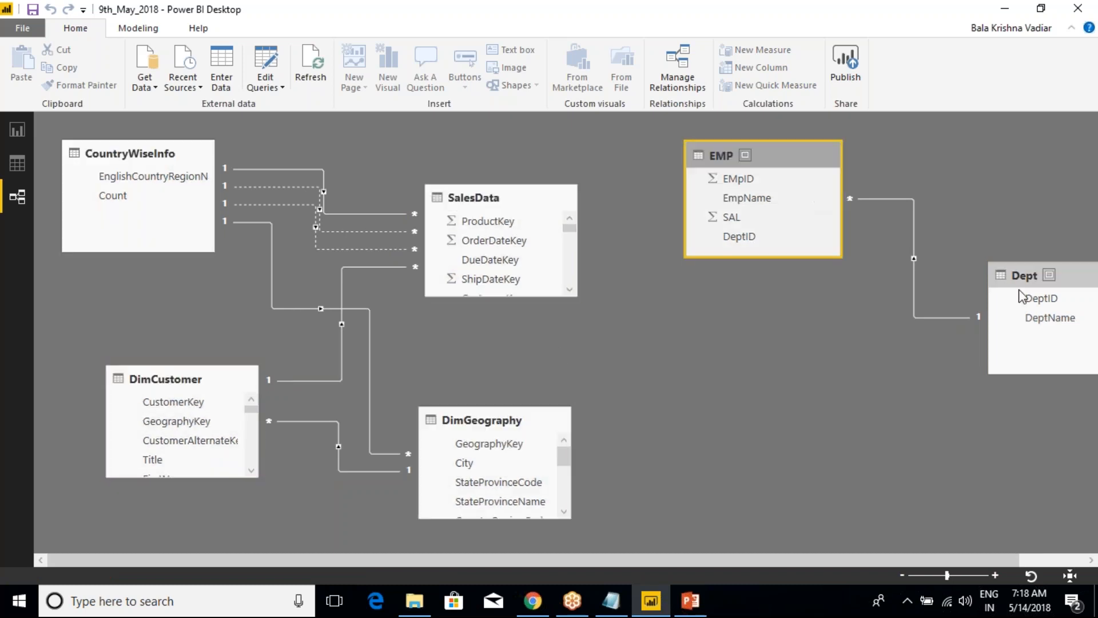
click(1048, 274)
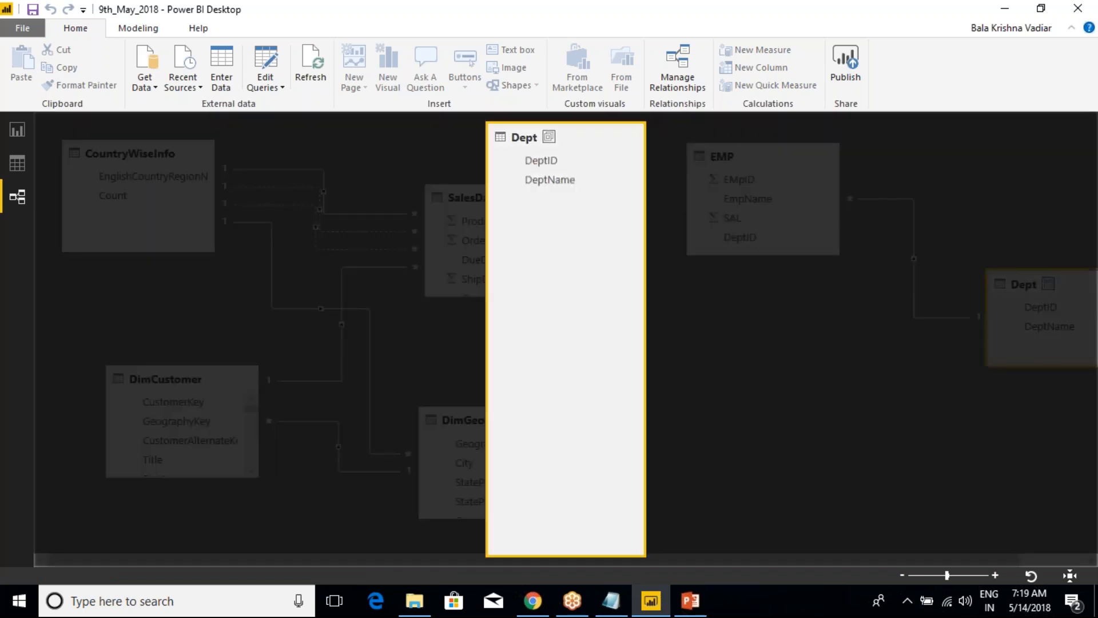
click(549, 137)
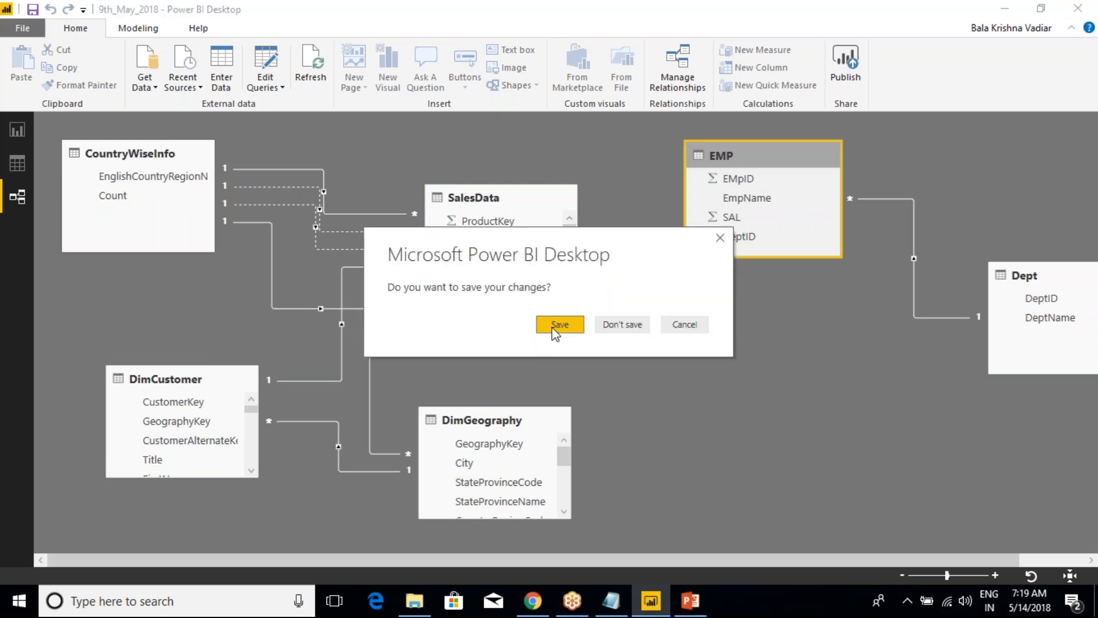
Save the 9th_May_2018 report while closing it, and start a new blank report in Power BI Desktop.
click(554, 334)
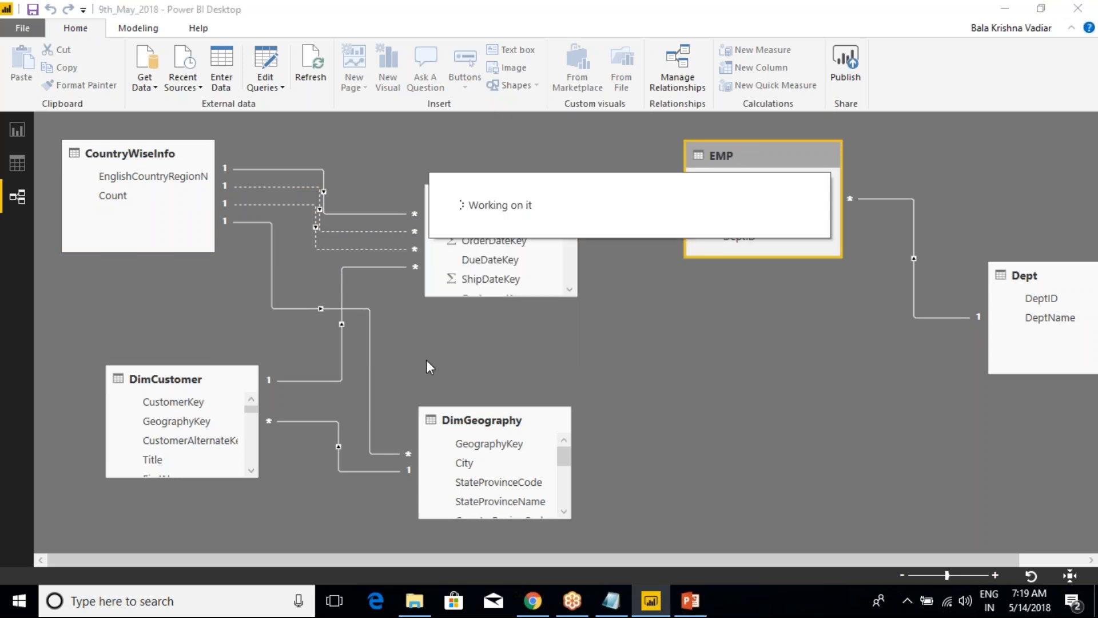
key(super+d)
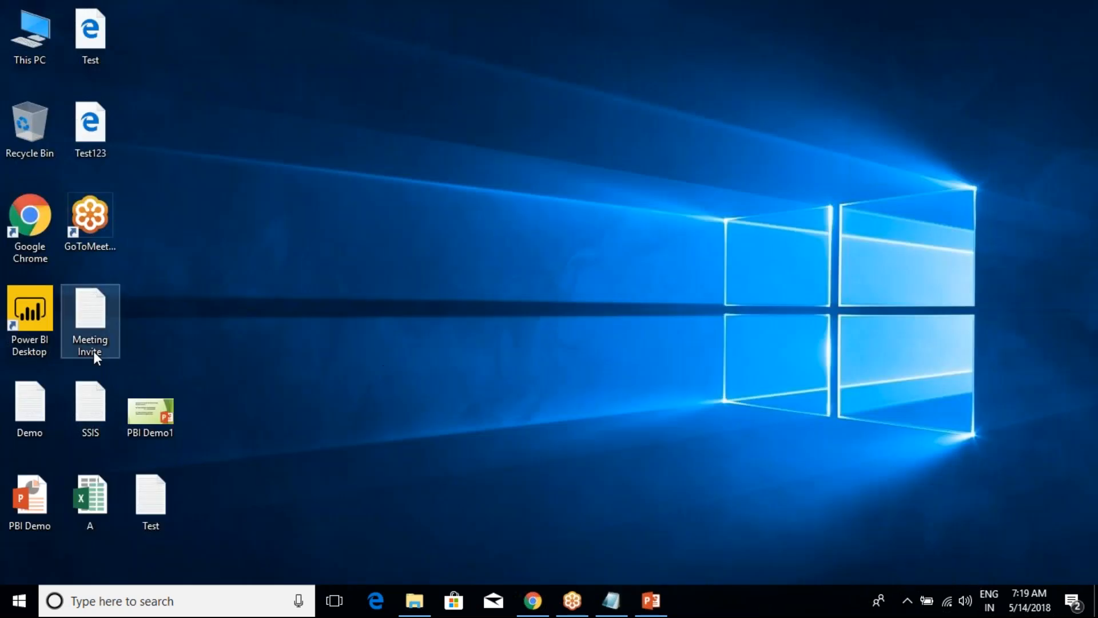
right_click(39, 310)
click(78, 285)
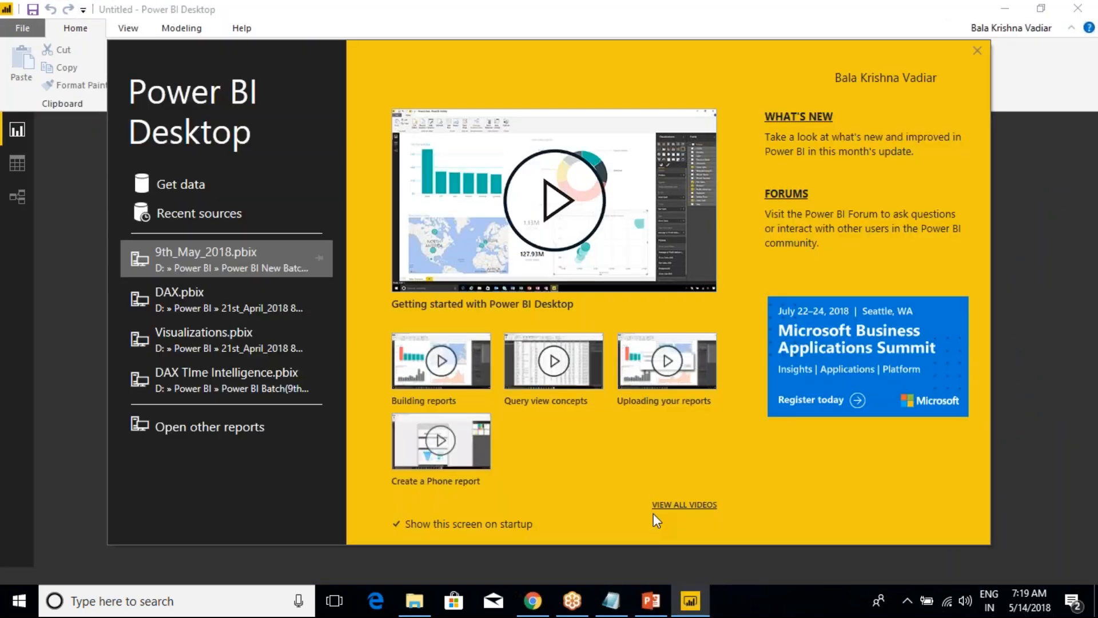
click(977, 51)
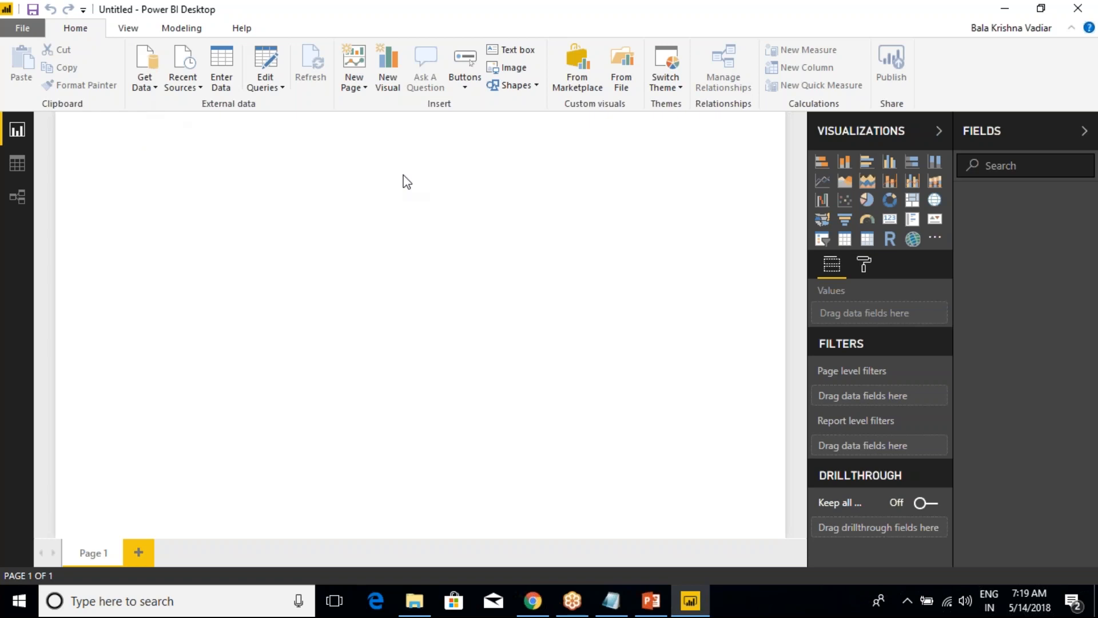
Create a manually entered table and name it Student.
click(217, 70)
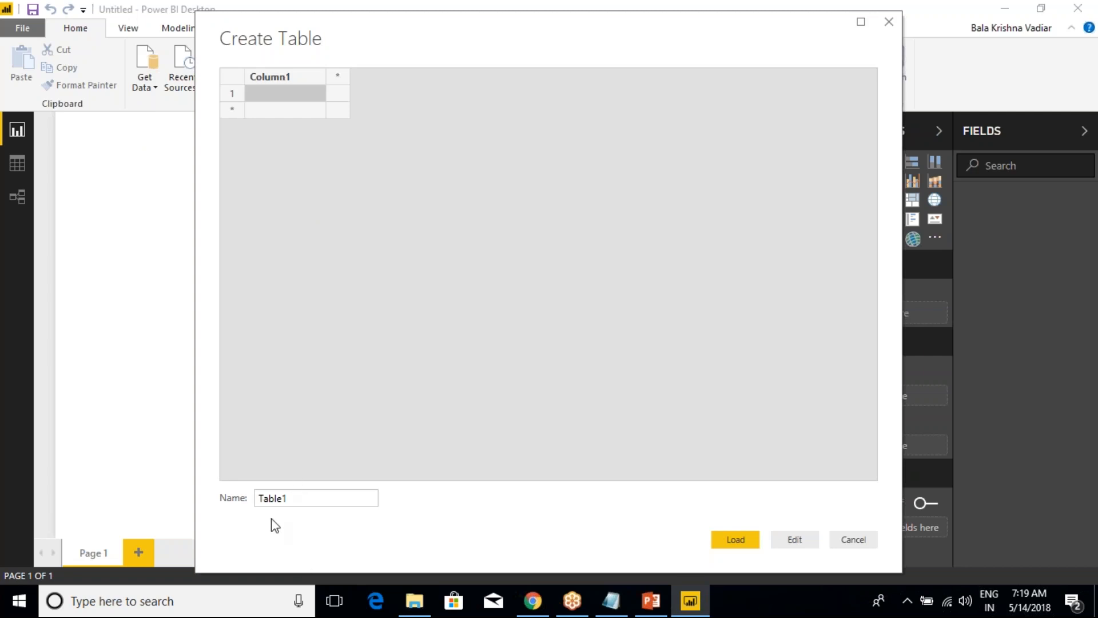
double_click(269, 497)
text(Student)
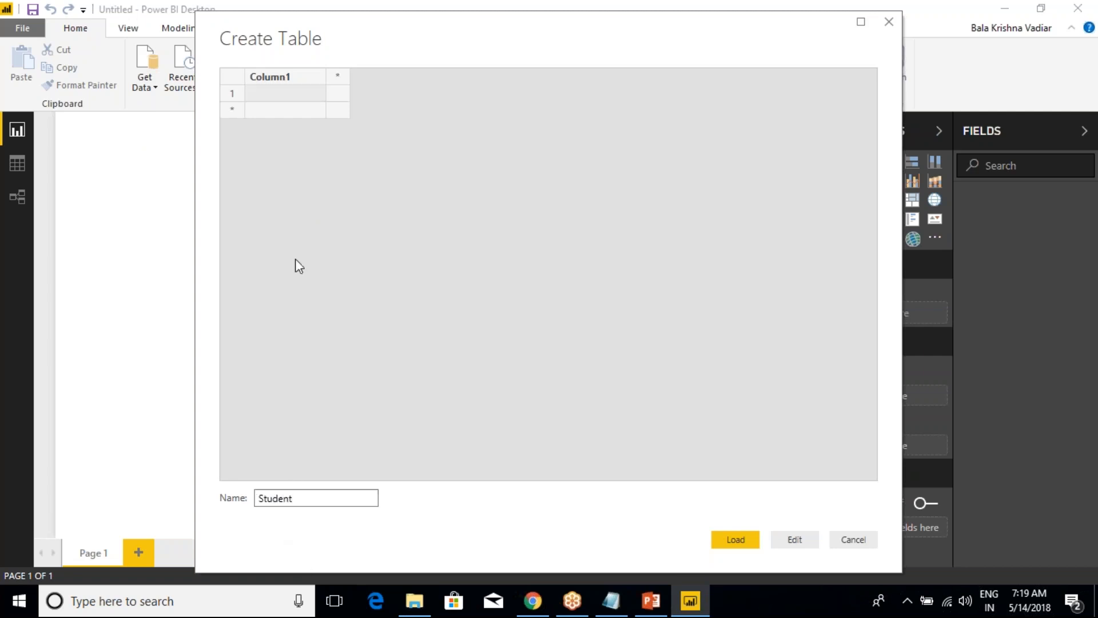
Set up four columns in the Student table named StuID, StuName, PhoneNum and Address.
click(275, 81)
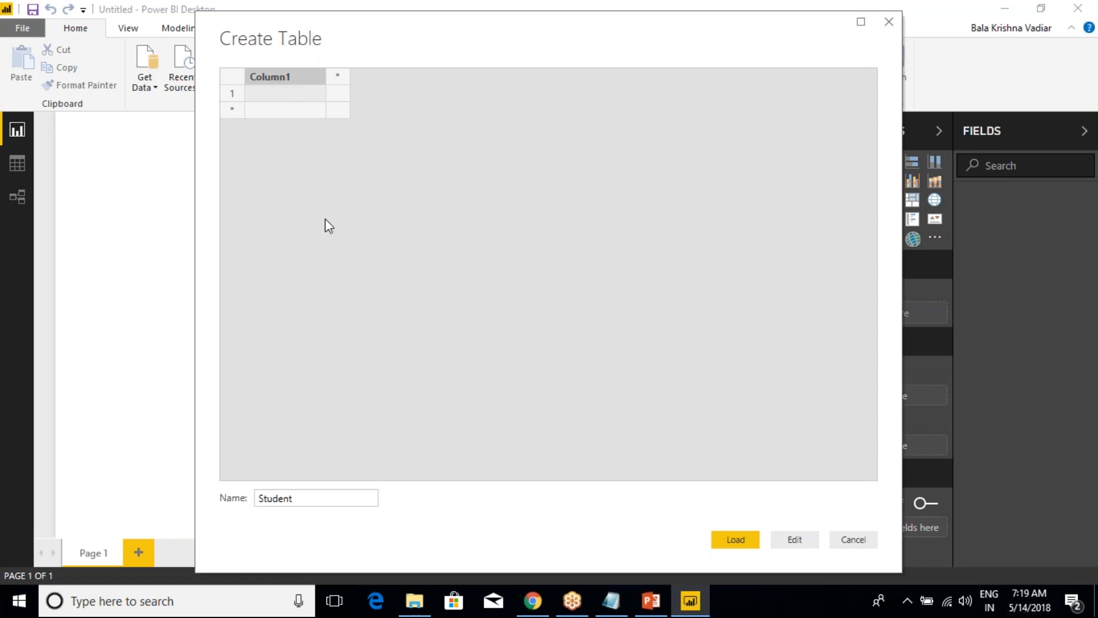
text(StU)
key(BackSpace)
key(BackSpace)
key(BackSpace)
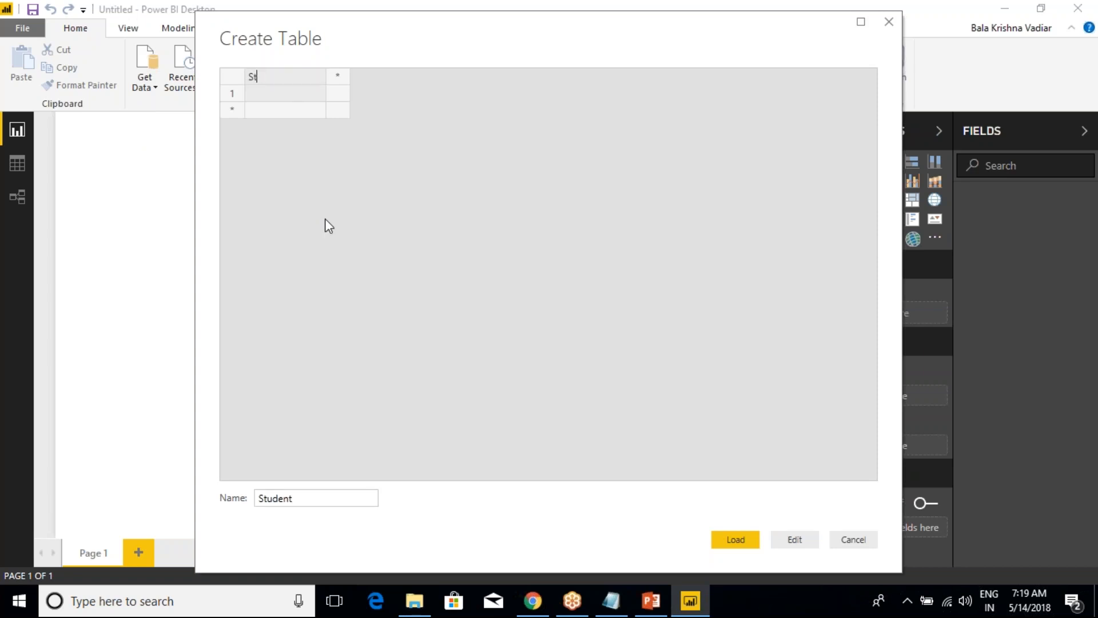
text(StuID)
key(Tab)
text(StuName)
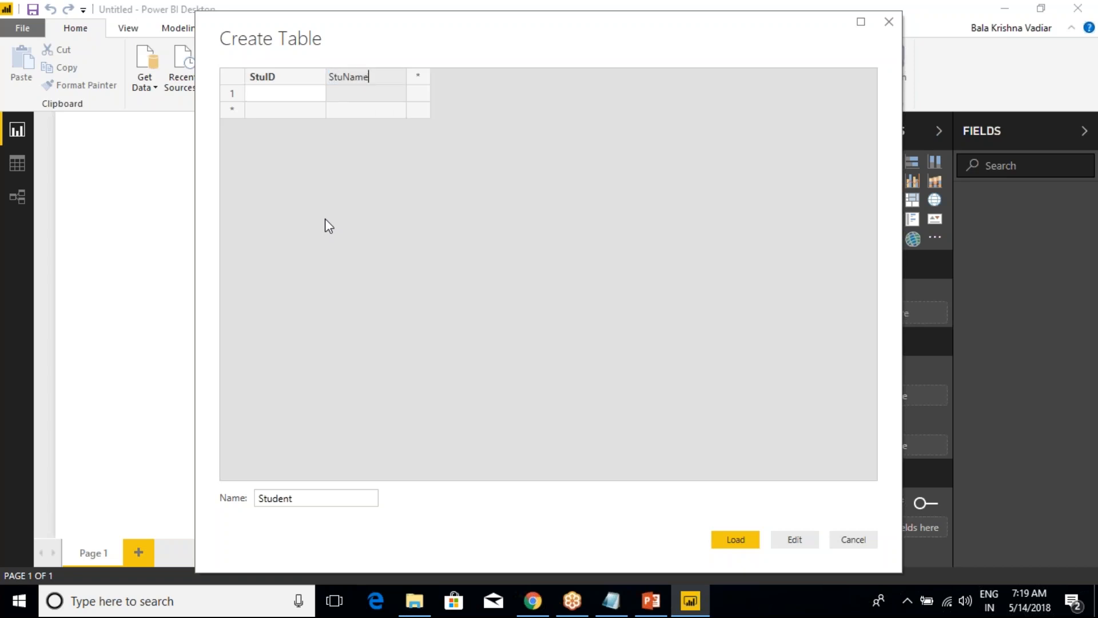
key(Tab)
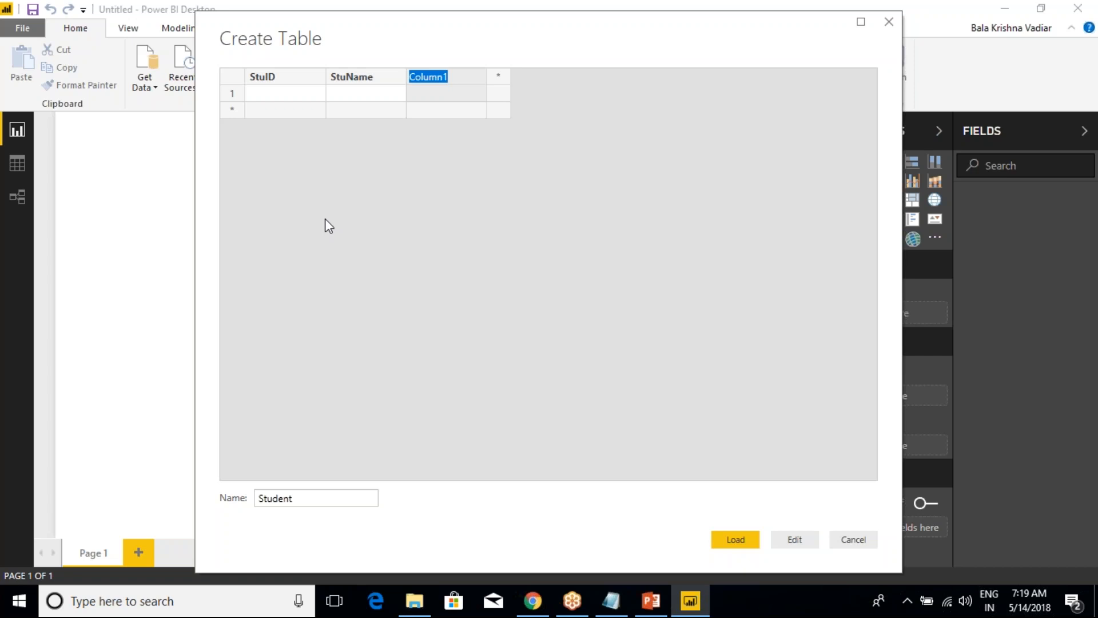
text(honeNum)
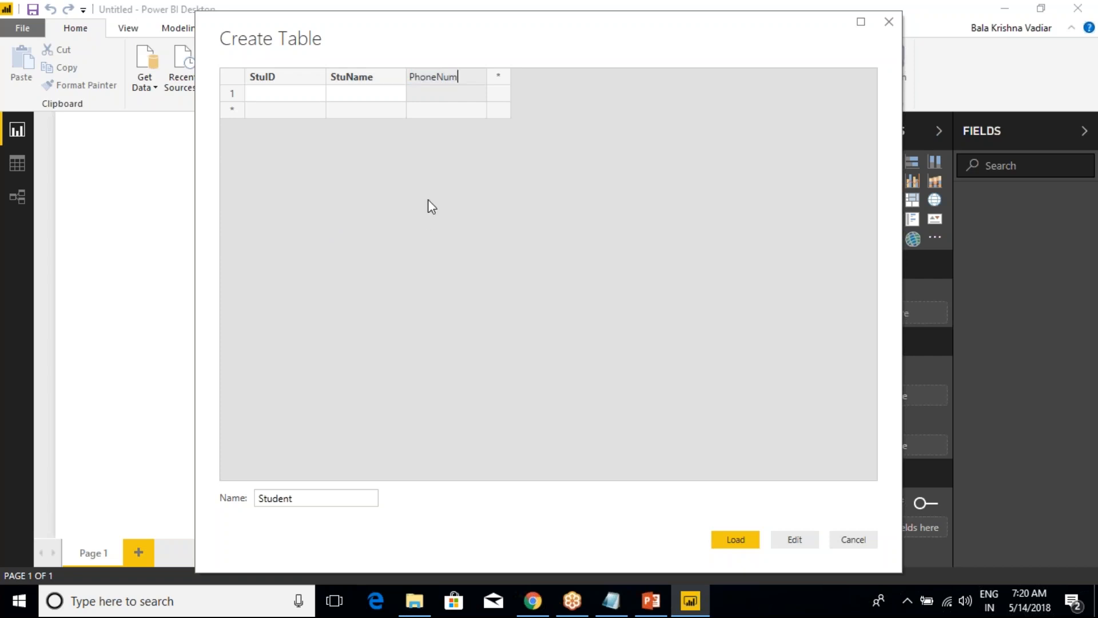
key(Tab)
text(Address)
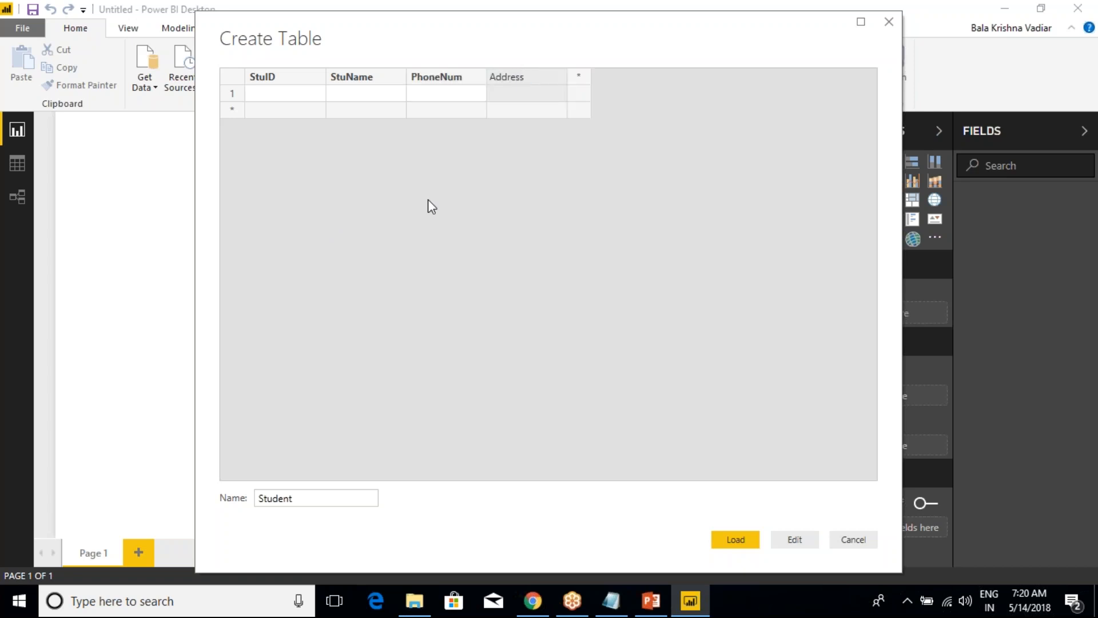
Fill the StuID column with the values 1, 2, 3 and 4 in four rows.
click(289, 95)
text(1)
click(287, 111)
text(2)
click(282, 128)
text(3)
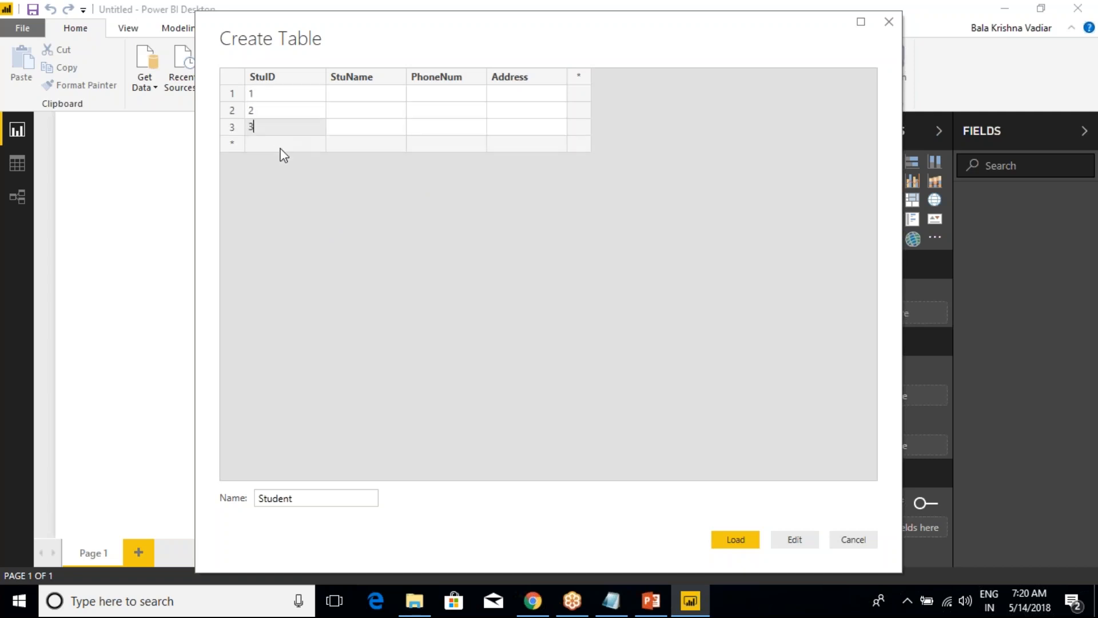
click(283, 146)
text(4)
Fill the StuName column with A, B, C and D for the four rows.
click(346, 90)
text(A)
click(358, 114)
text(B)
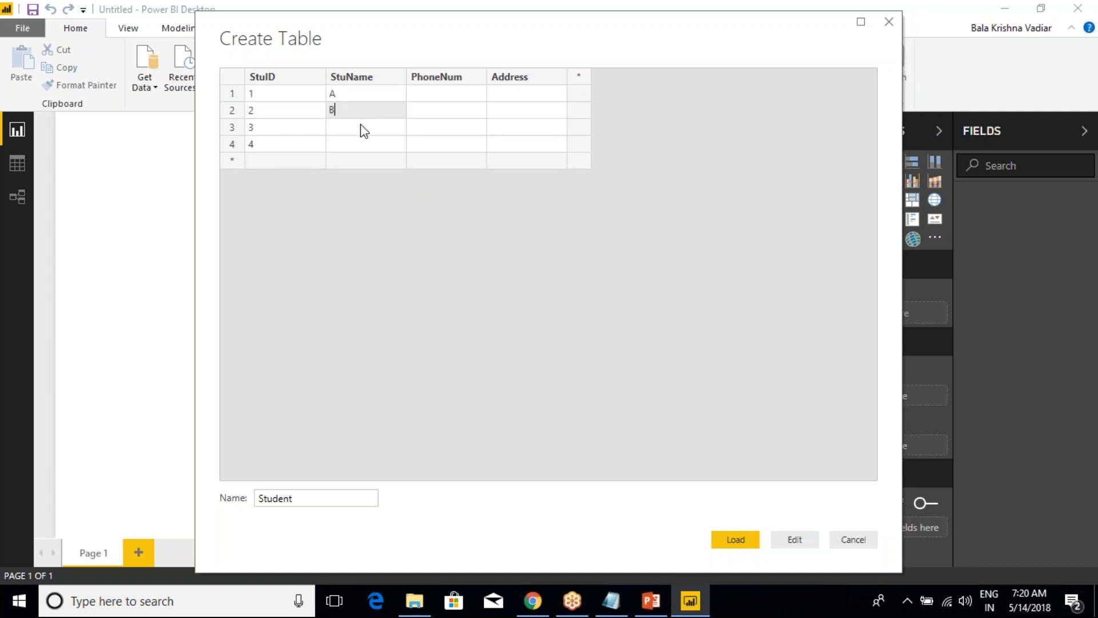
click(360, 126)
text(C)
click(361, 148)
click(361, 150)
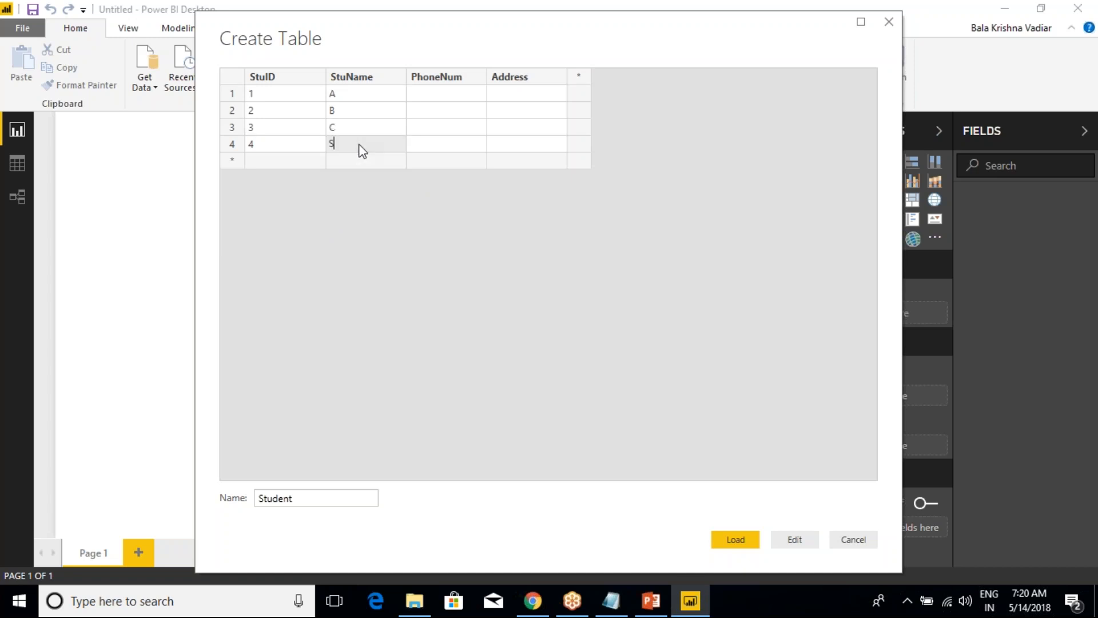
text(D)
Enter a sample phone number in the PhoneNum column for each of the four students.
click(430, 97)
click(430, 97)
text(43543)
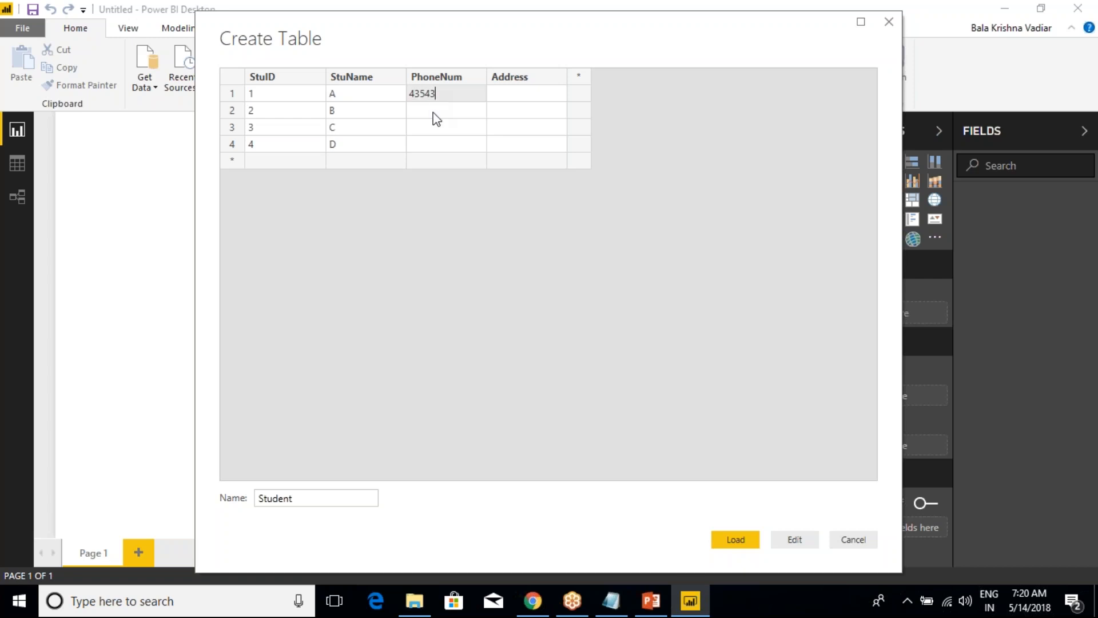
double_click(434, 114)
text(354354)
double_click(433, 128)
text(435435)
double_click(439, 146)
text(45435)
Enter Bangalore as the Address in all four rows and load the Student table into the report.
click(503, 95)
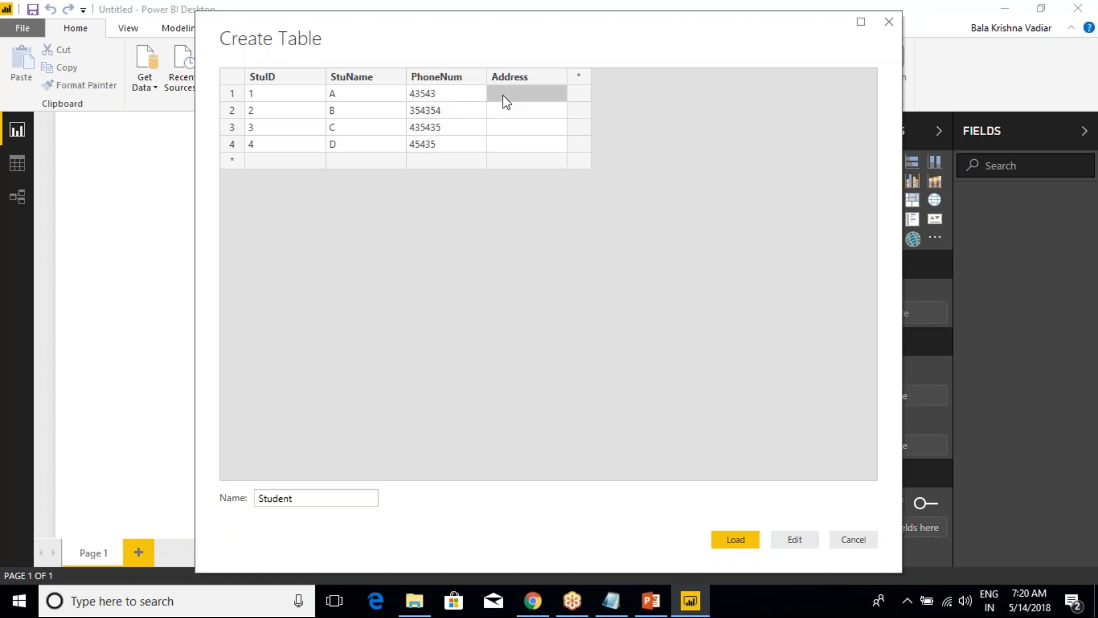
text(Bangalore)
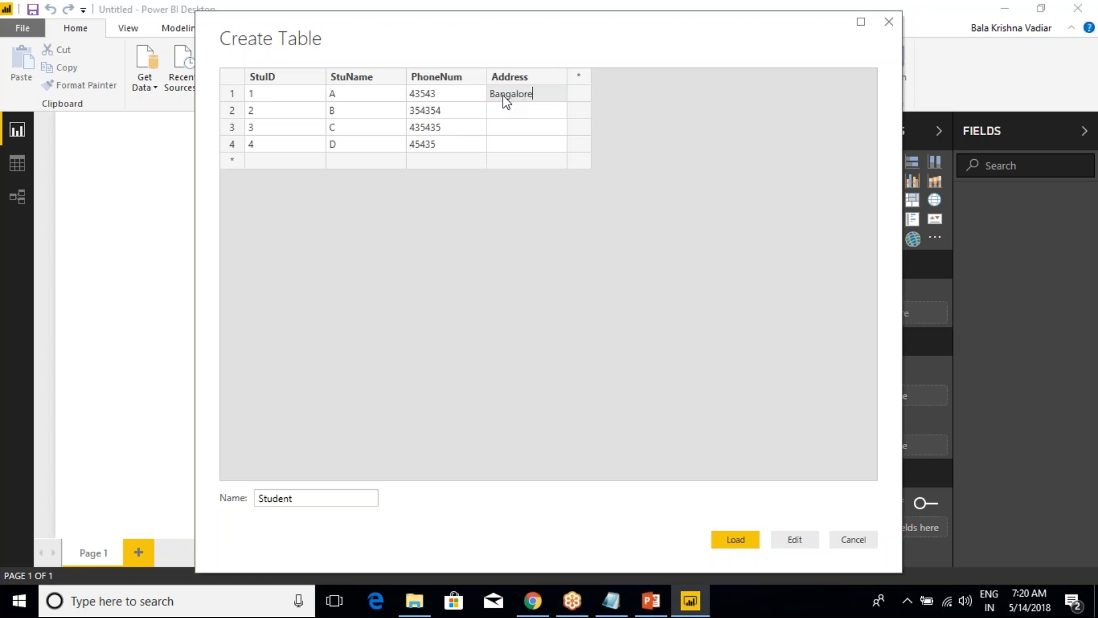
double_click(503, 95)
key(ctrl+c)
click(508, 110)
key(ctrl+v)
click(510, 124)
key(ctrl+v)
click(510, 145)
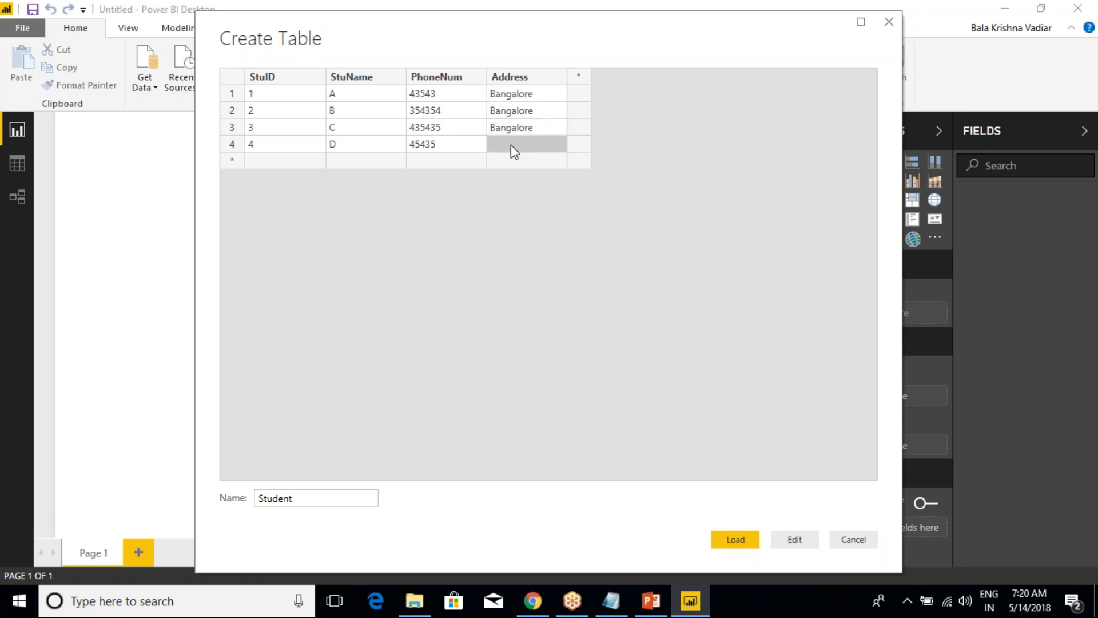
key(ctrl+v)
click(735, 539)
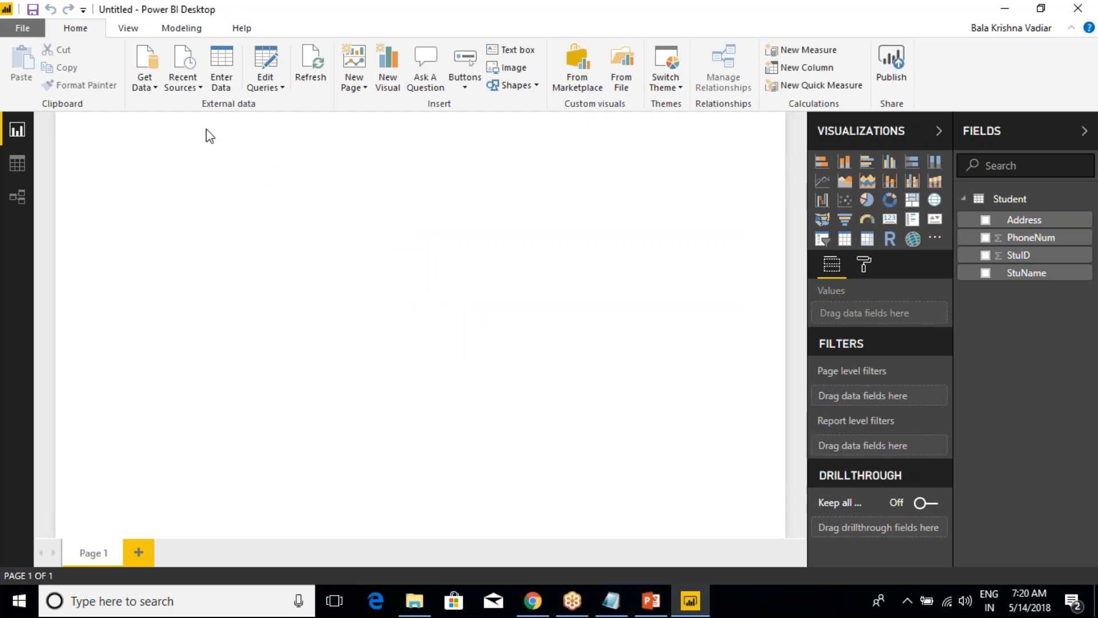
Create another manually entered table and name it Course.
click(150, 88)
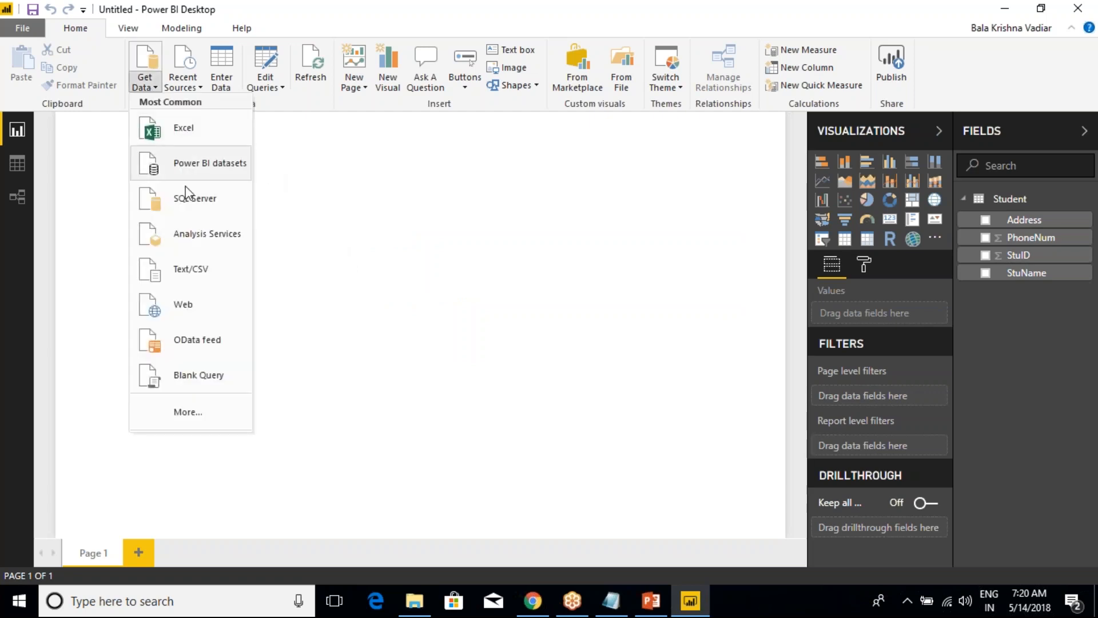
click(309, 195)
click(220, 75)
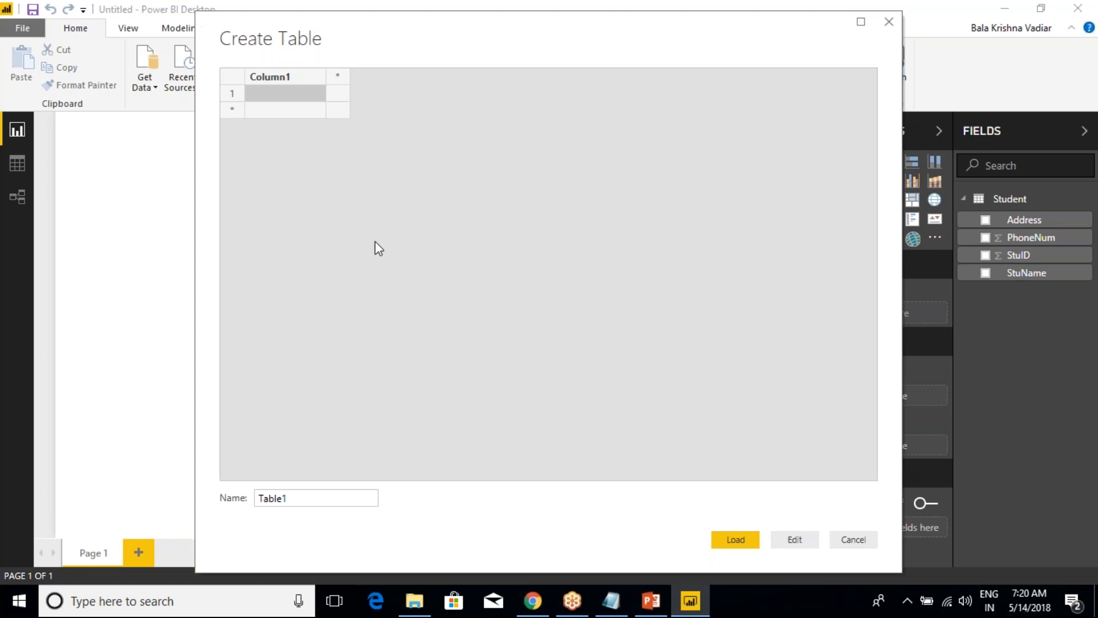
double_click(281, 497)
text(COurce)
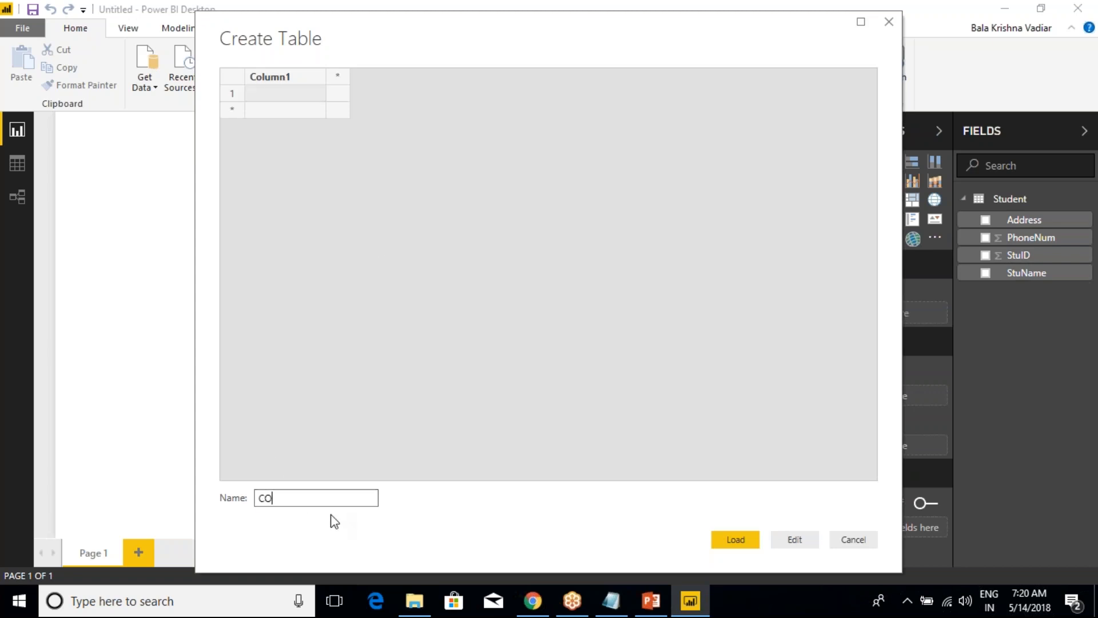
key(BackSpace)
key(BackSpace)
key(BackSpace)
key(BackSpace)
key(BackSpace)
text(ourse)
Name the first column of the Course table CourseID and add a second column.
click(289, 78)
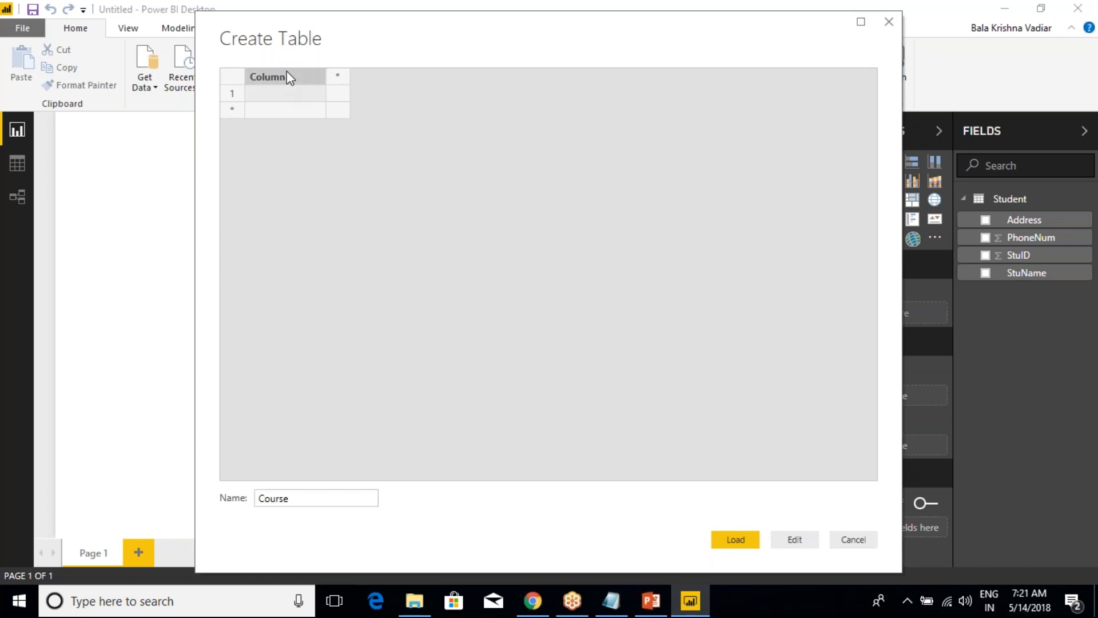
text(COurs)
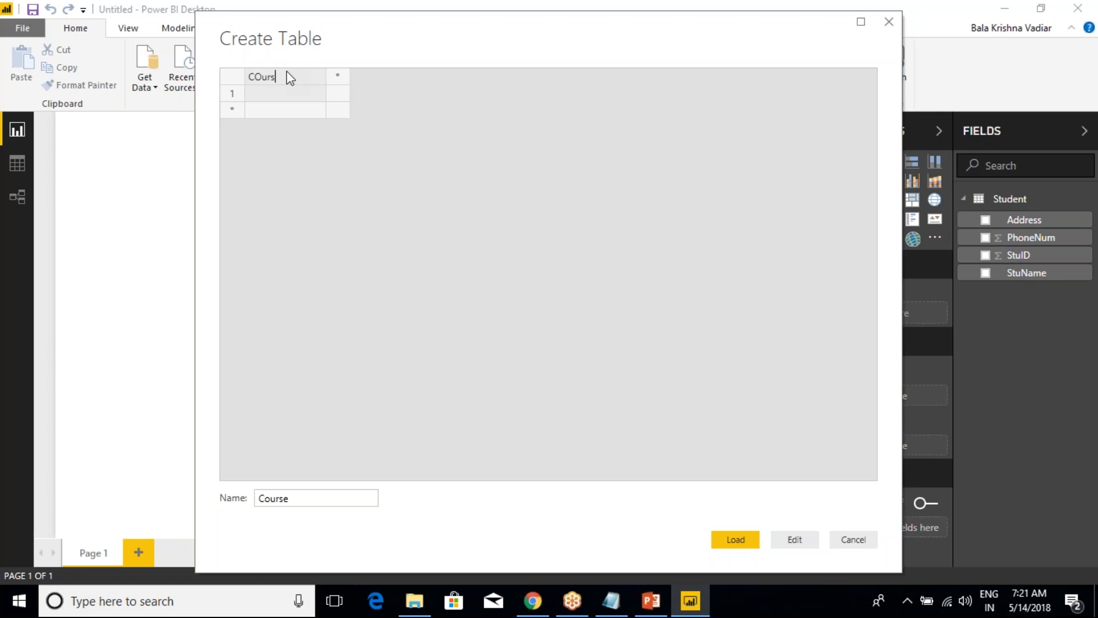
text(eID)
key(Tab)
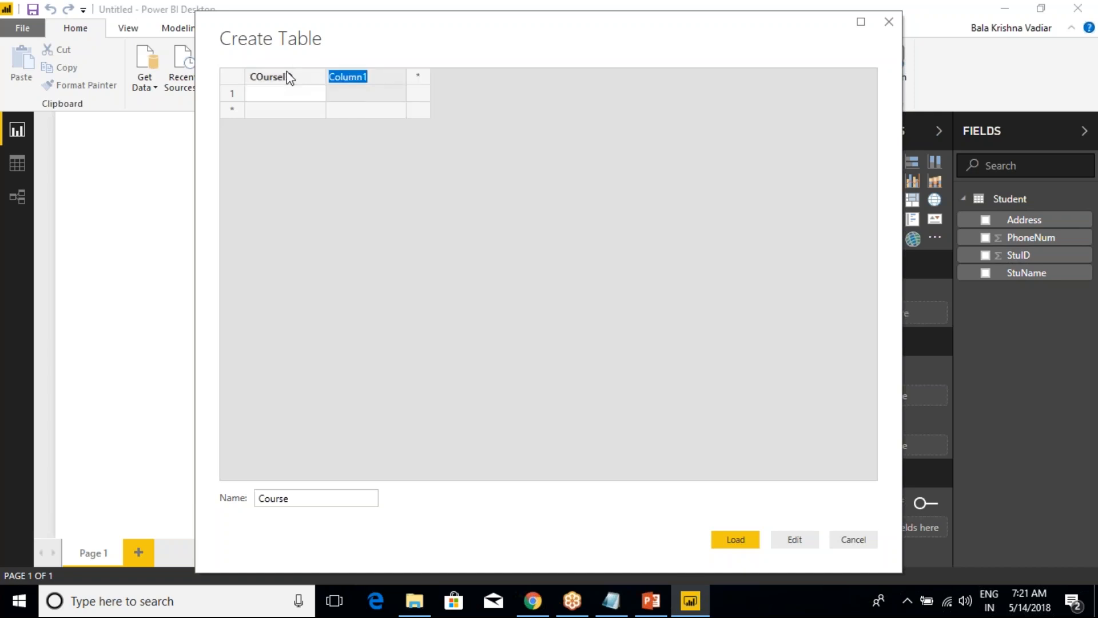
double_click(267, 77)
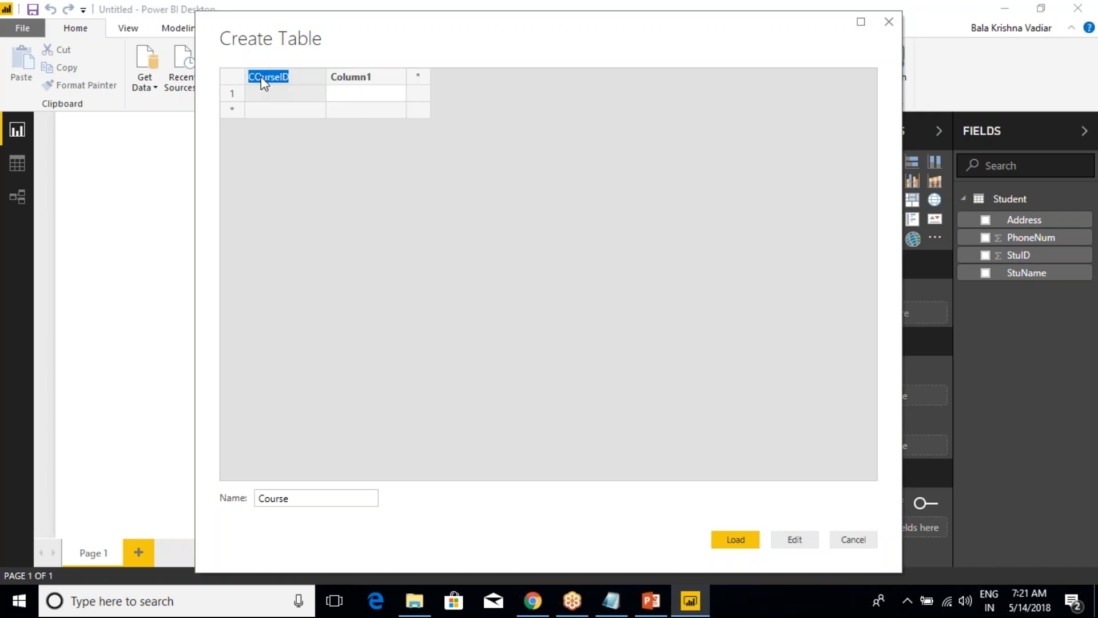
click(261, 77)
key(BackSpace)
text(o)
key(Return)
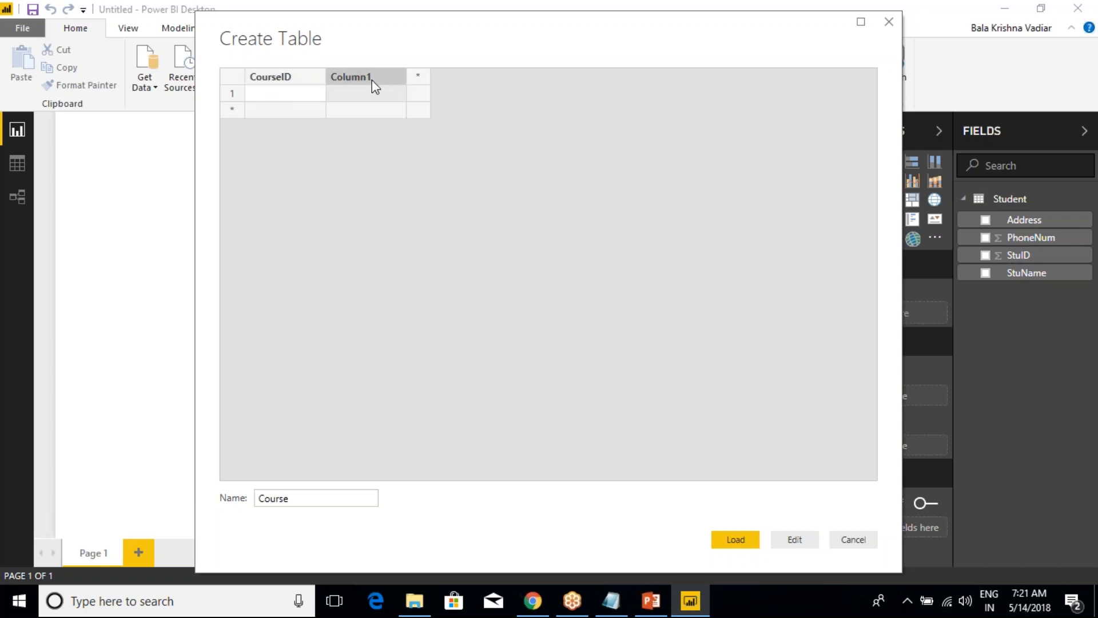
Rename the second column of the Course table as CourseName.
double_click(373, 80)
text(COurse)
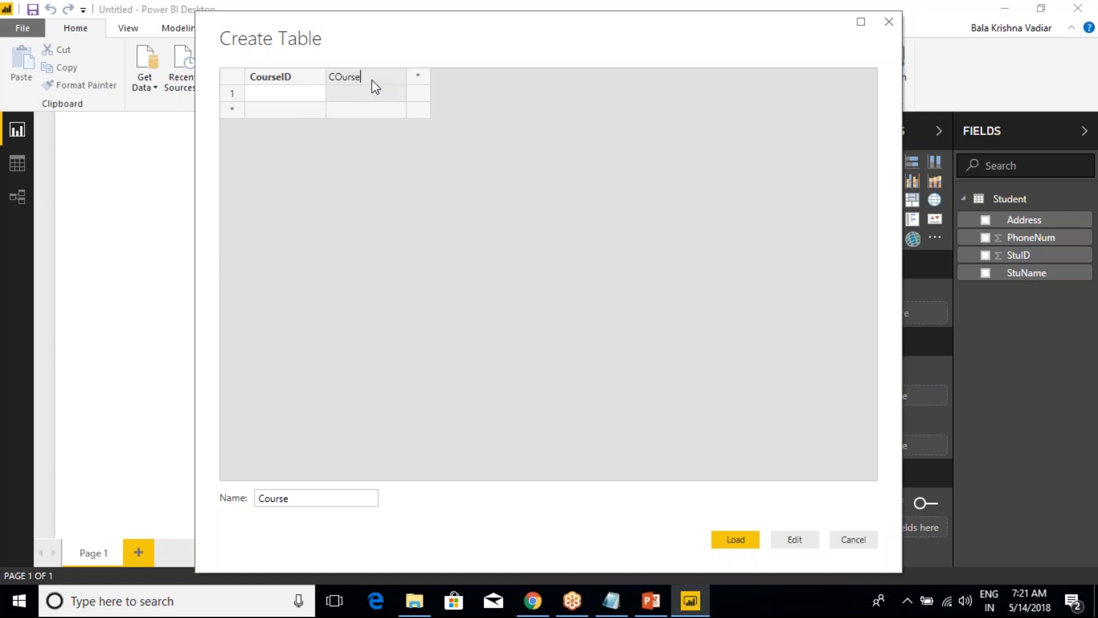
text(nam)
key(ctrl+a)
key(BackSpace)
text(Coursename)
key(BackSpace)
key(BackSpace)
key(BackSpace)
text(Nam)
Fill the first two Course rows with CourseID 100 for Power BI and 101 for MSBI.
click(308, 98)
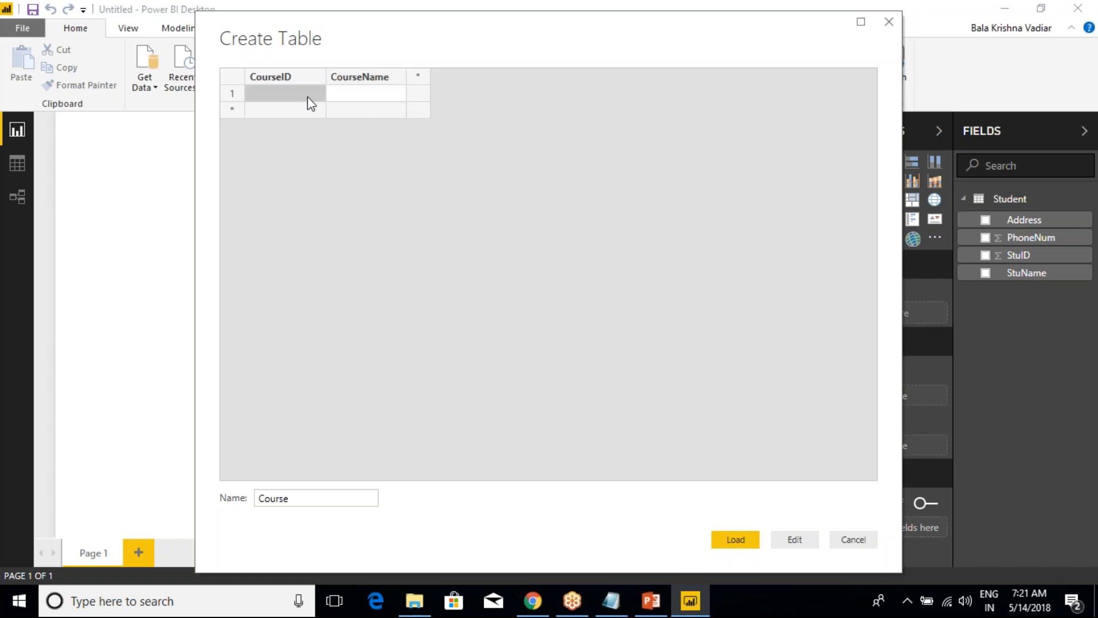
text(100)
click(346, 97)
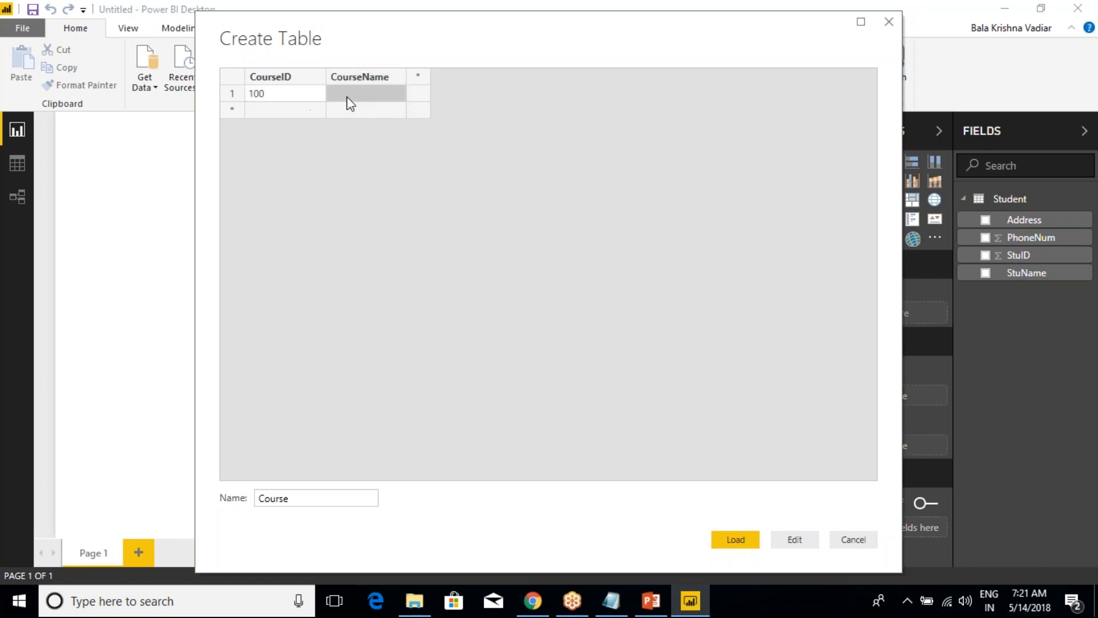
text(Power BI)
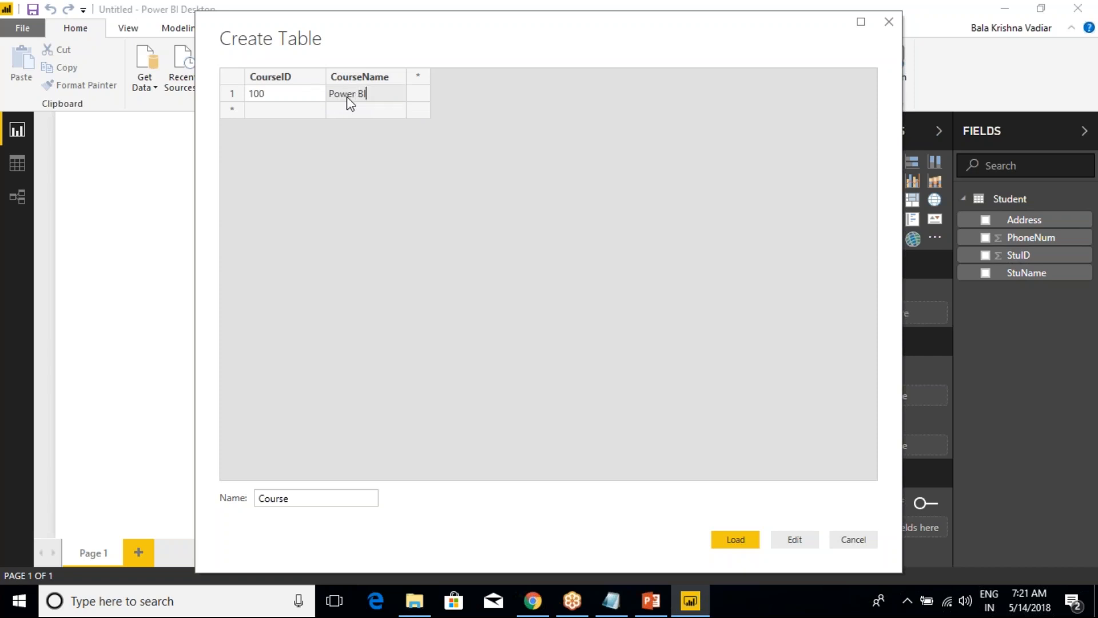
click(273, 108)
text(101)
click(352, 114)
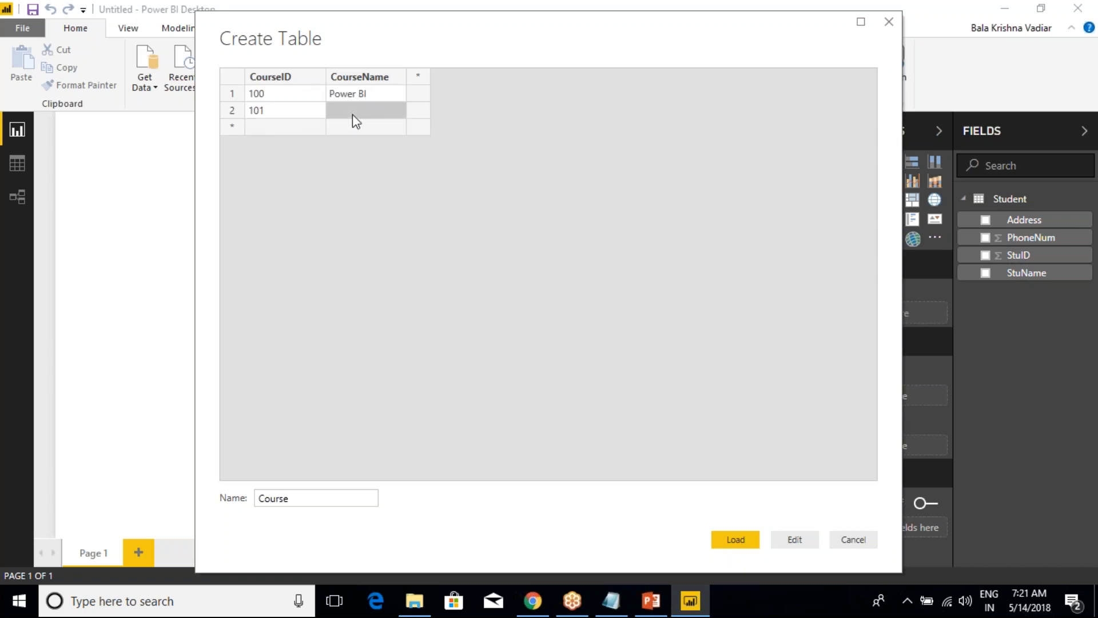
text(MSBI)
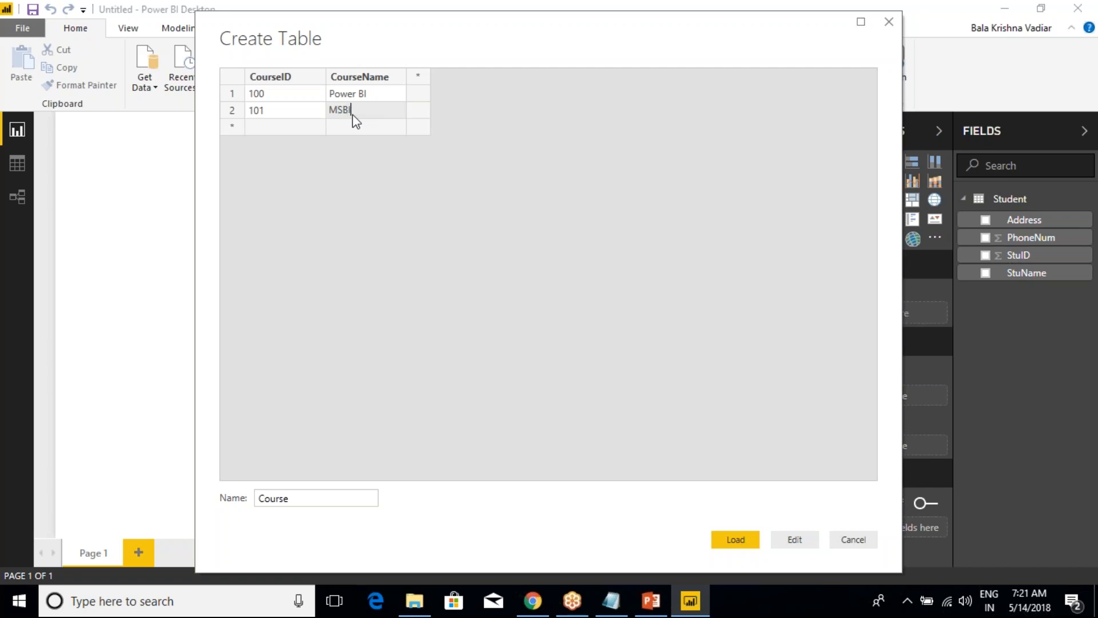
Add Course rows 102 for SQL Server and 103 for SQL Azure, and load the table into the report.
click(271, 126)
text(102)
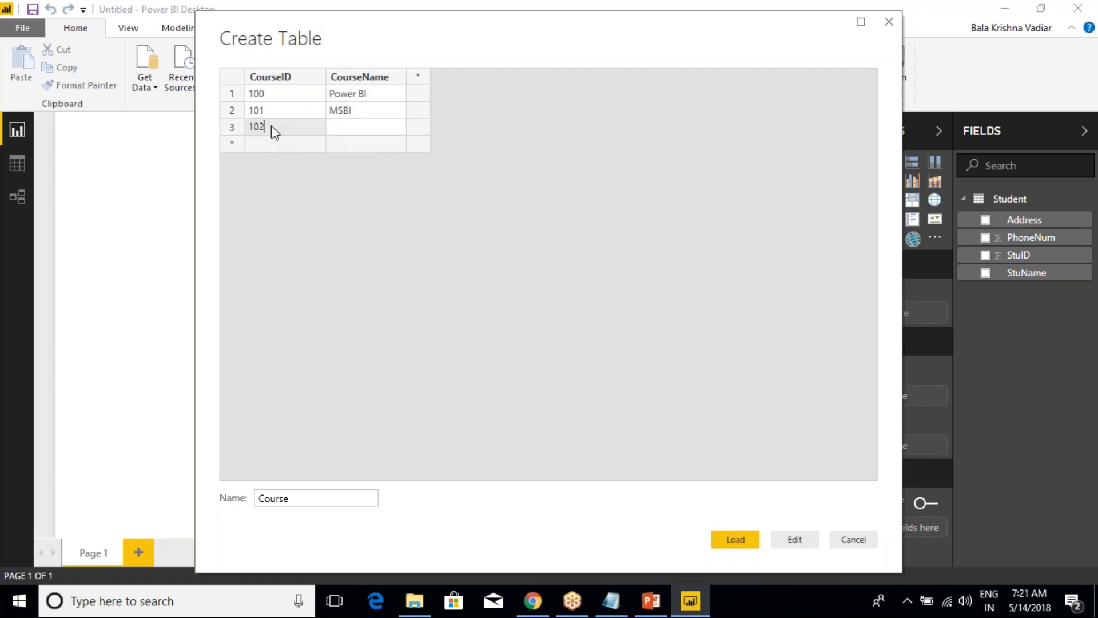
click(369, 127)
text(SQL Server)
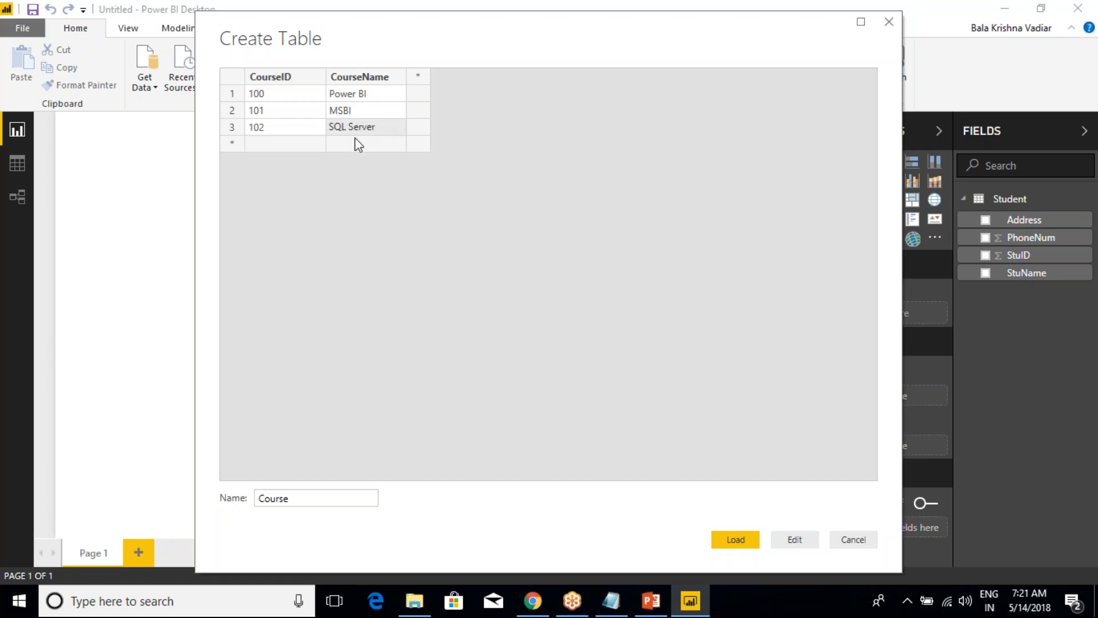
click(286, 145)
text(103)
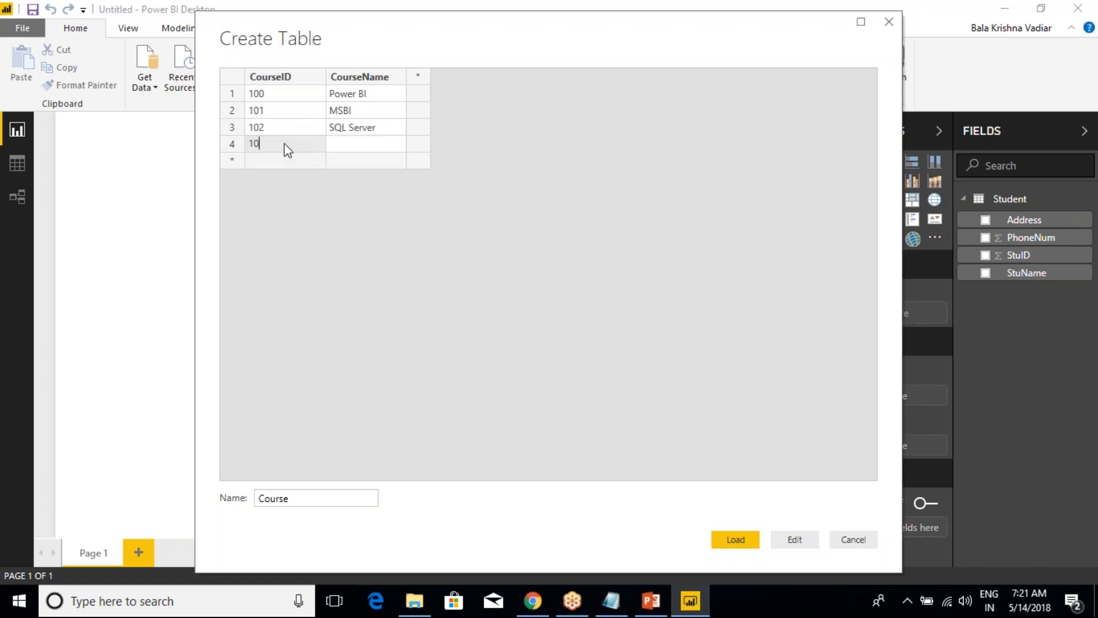
click(365, 143)
text(SQ)
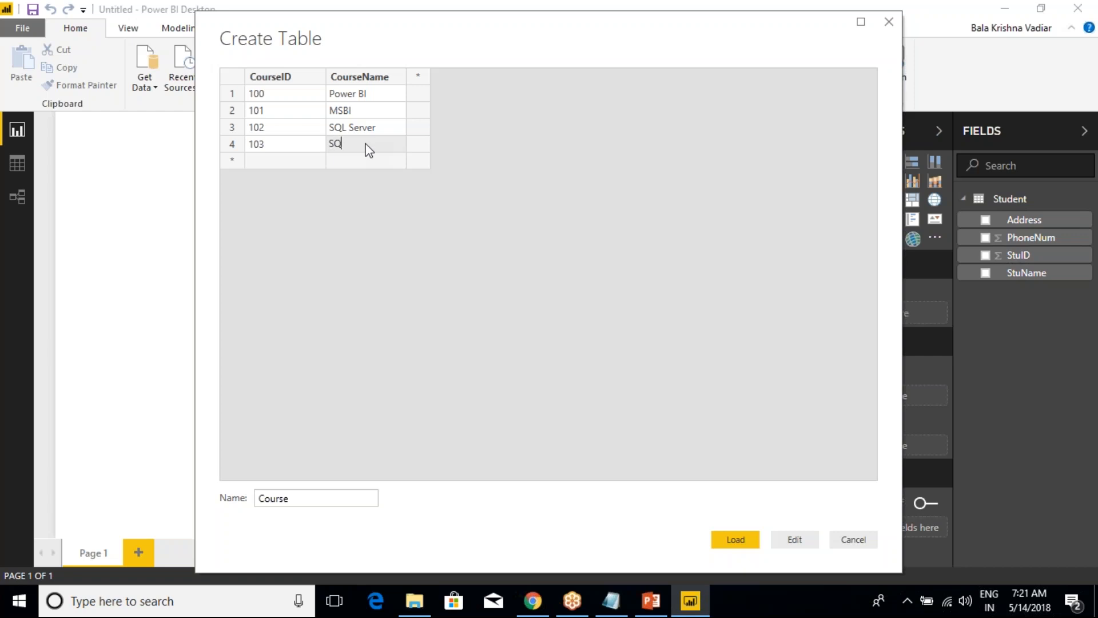
text(L Azure)
click(719, 544)
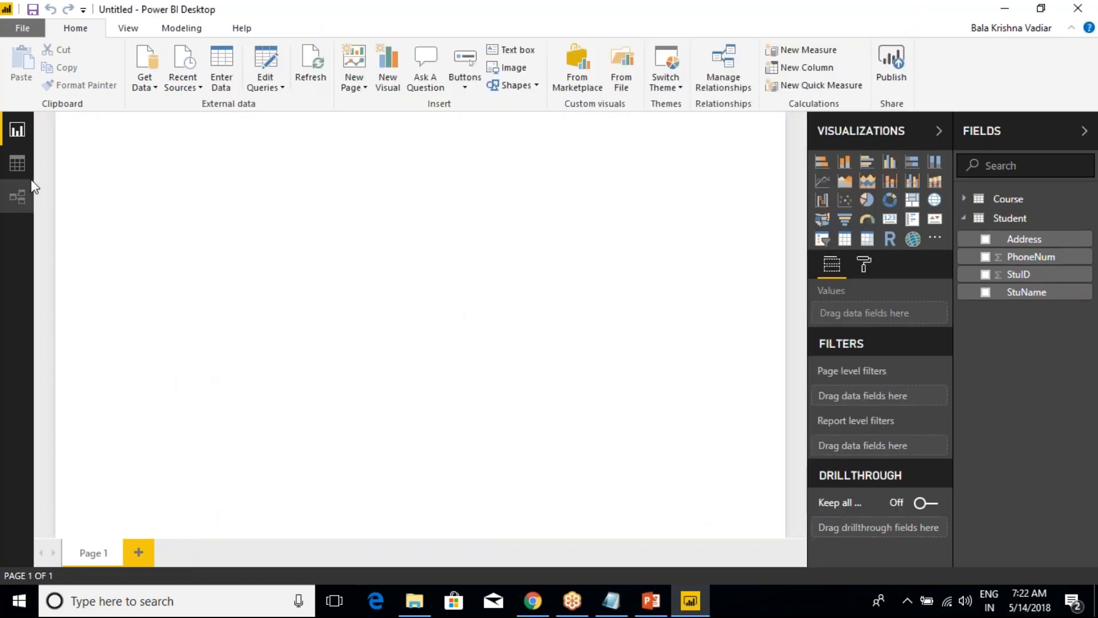
Review the loaded rows and columns of the Course table and the Student table in the data view.
click(22, 167)
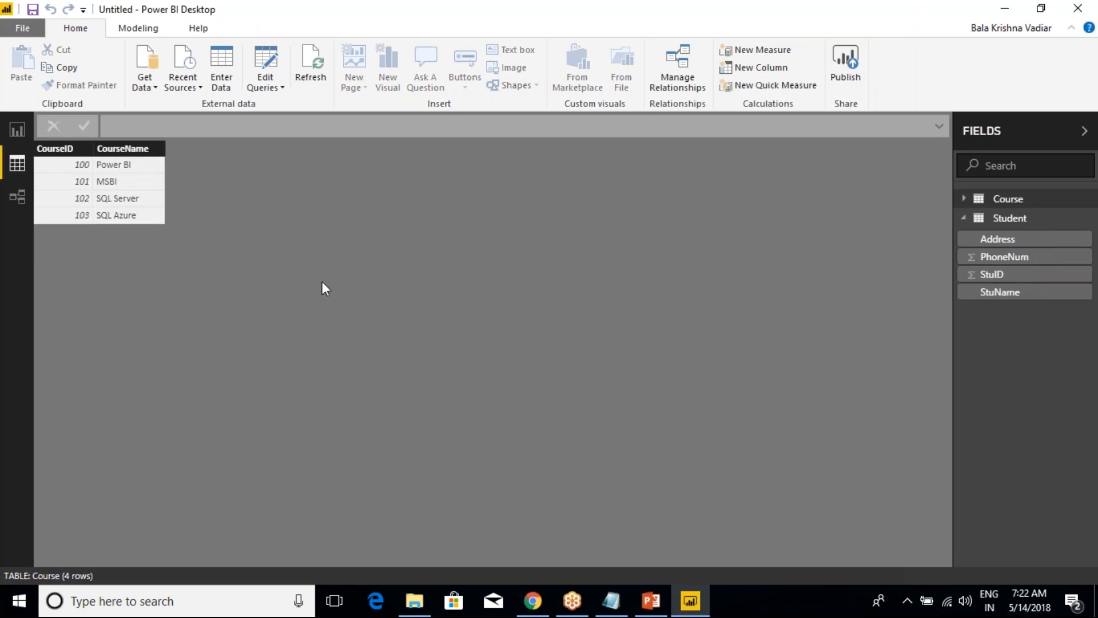
click(72, 167)
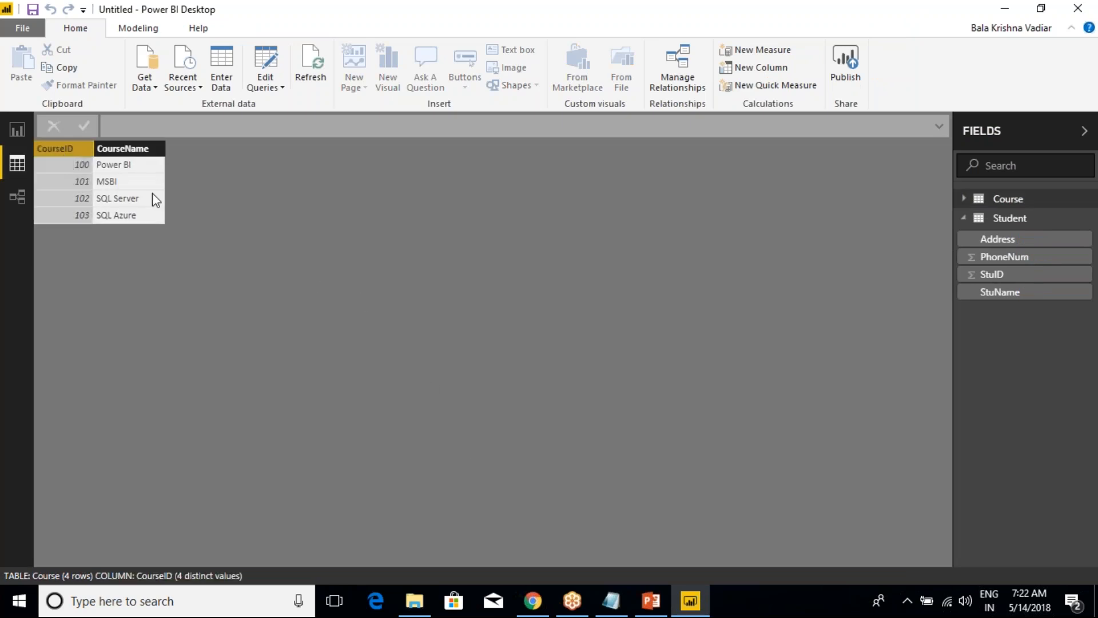
click(120, 149)
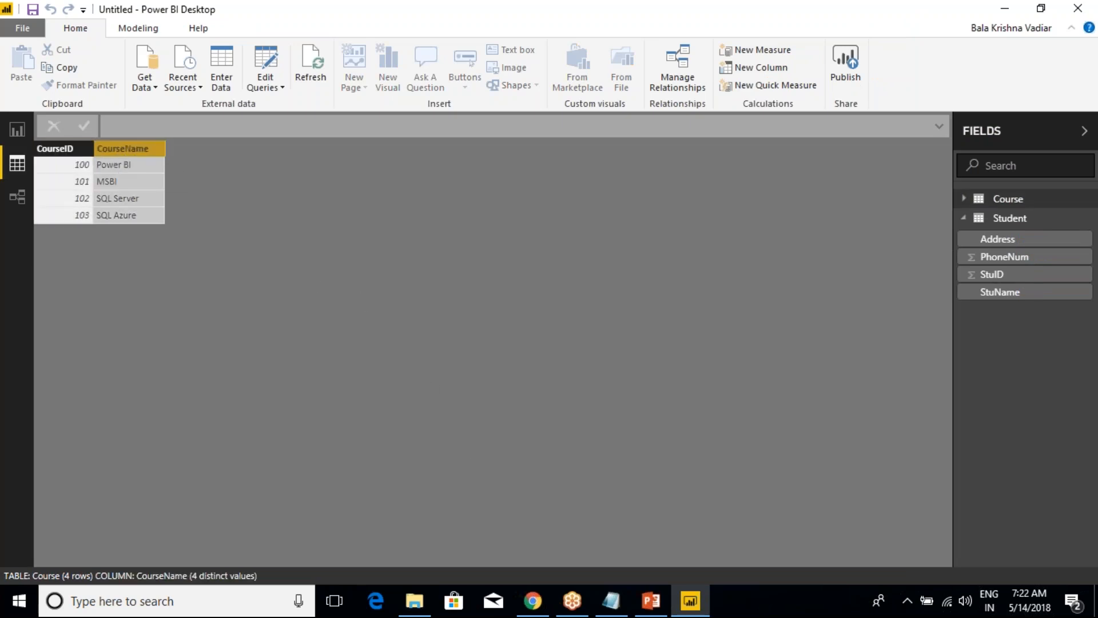
click(57, 163)
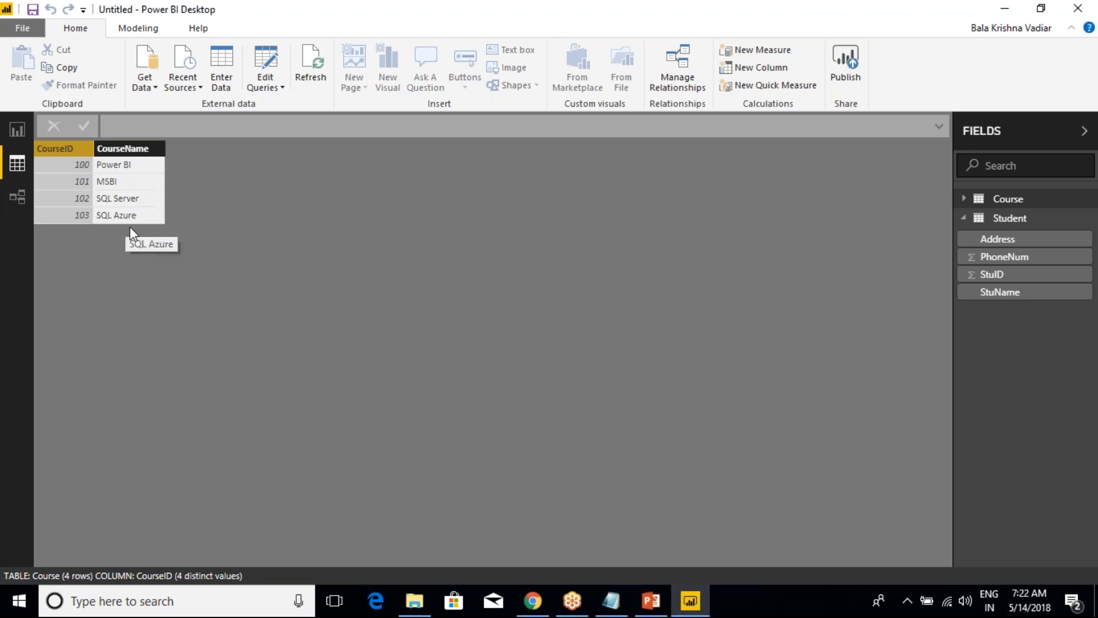
click(970, 224)
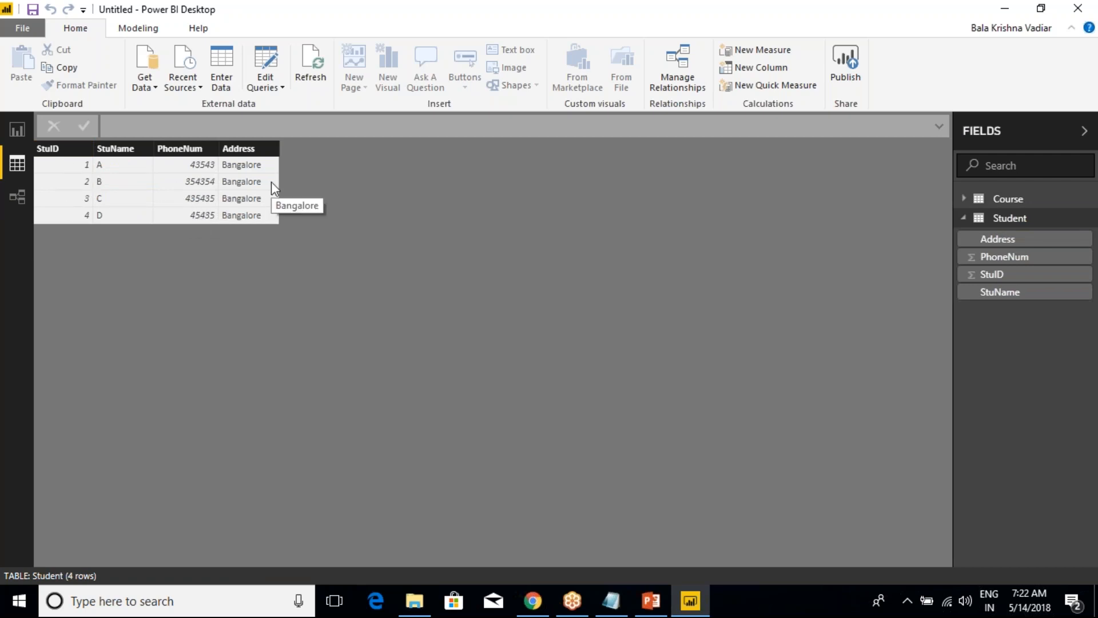
Open the relationship view and arrange the Student and Course tables apart from each other.
click(16, 198)
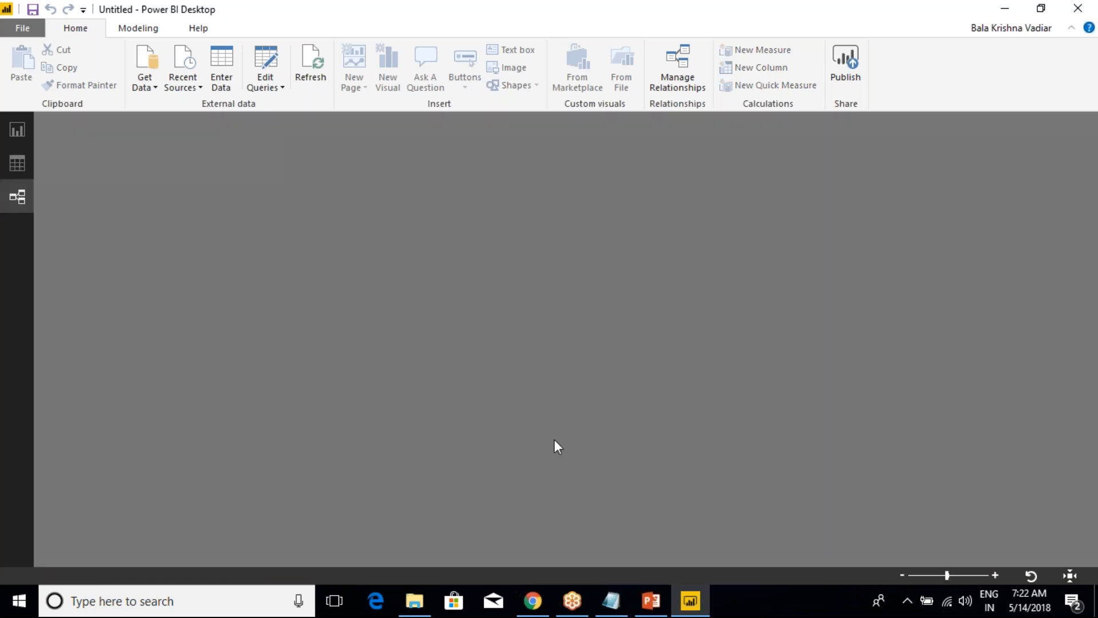
drag(445, 163, 502, 258)
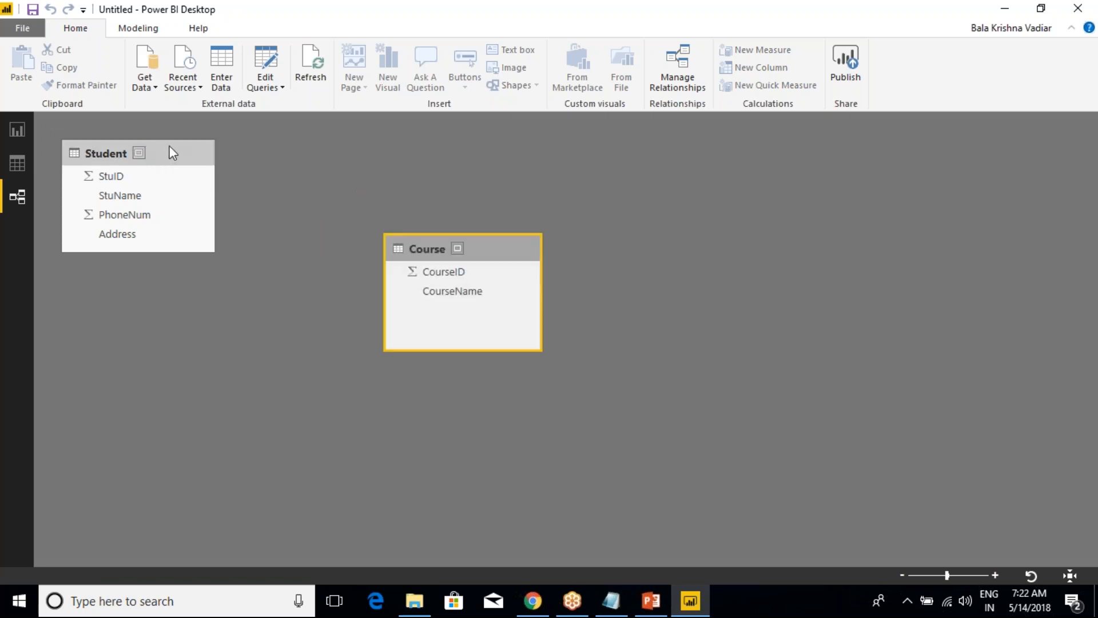
drag(171, 153, 243, 162)
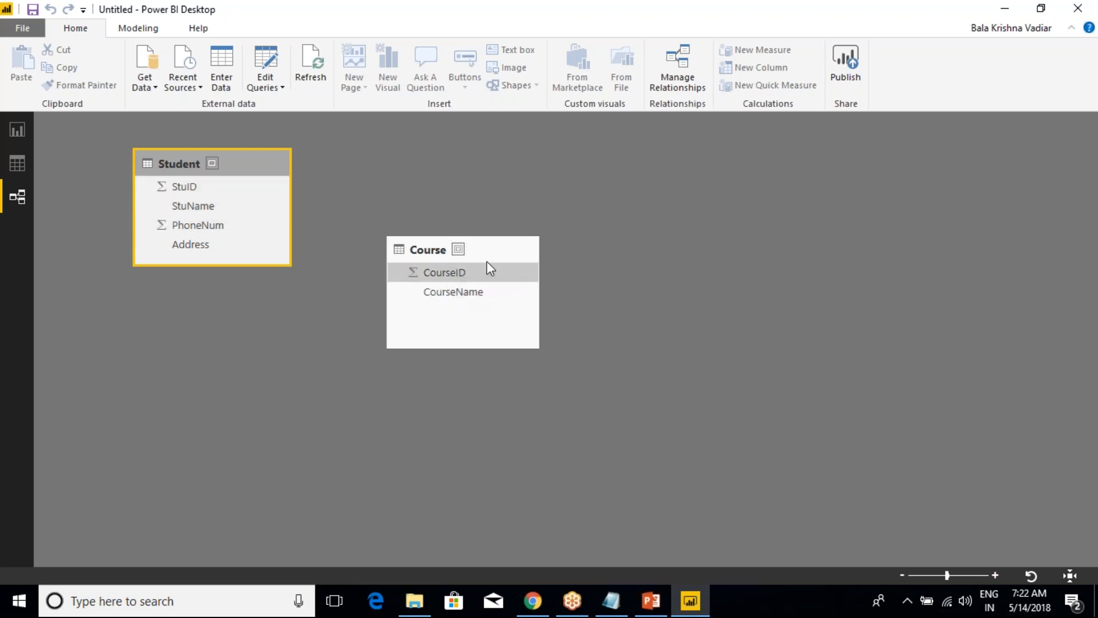
drag(469, 252, 574, 232)
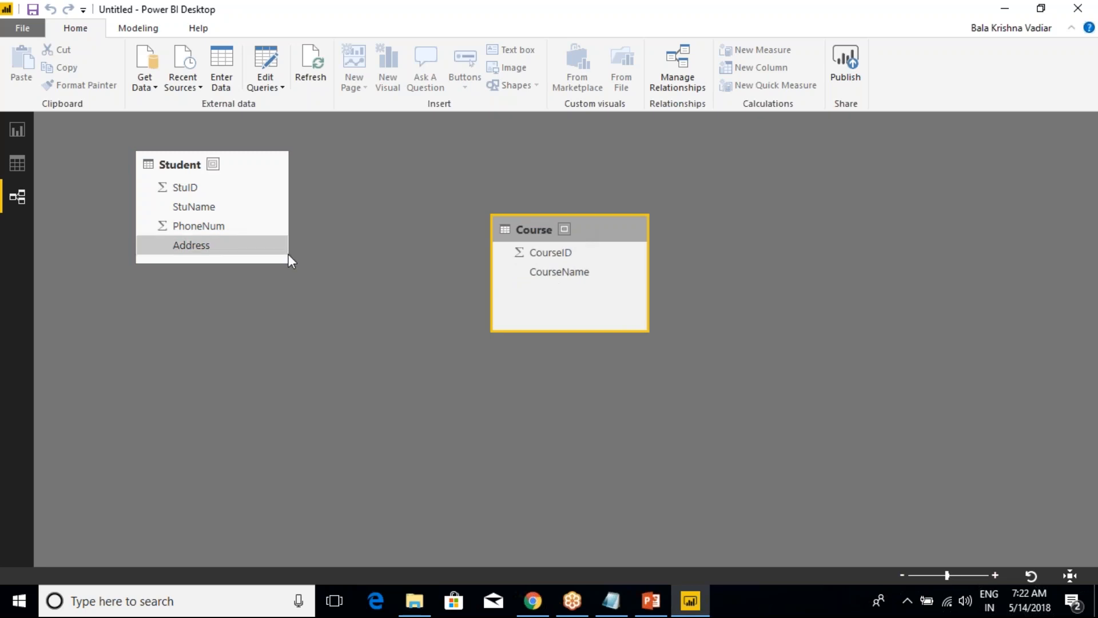
key(ctrl+2)
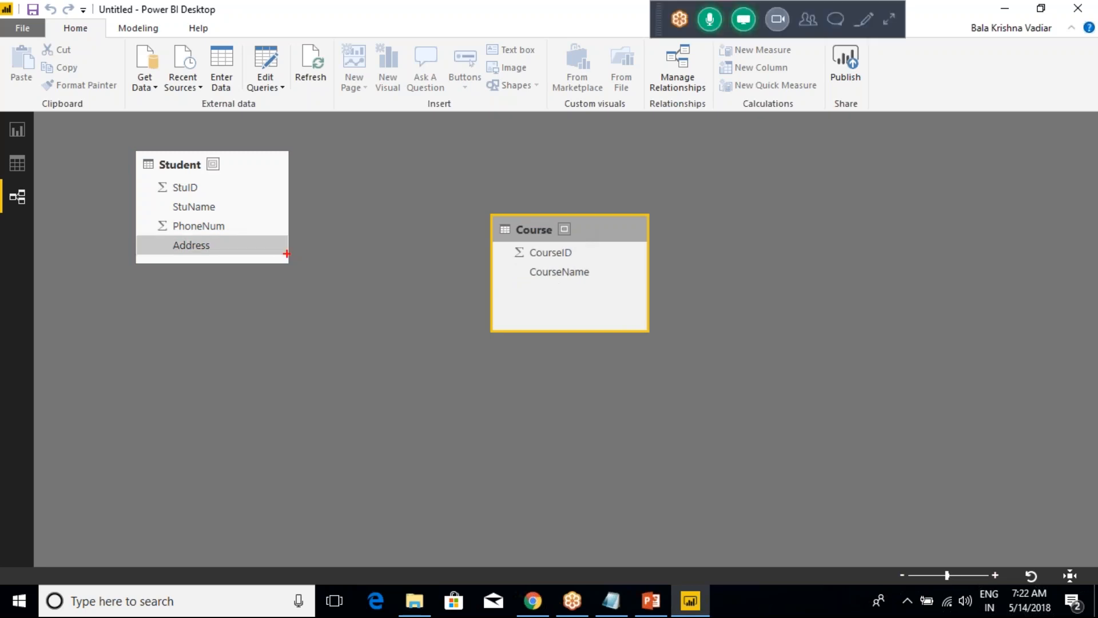
drag(204, 188, 258, 172)
mouse_move(228, 206)
mouse_down()
mouse_move(269, 187)
mouse_move(239, 231)
mouse_move(210, 246)
mouse_up()
mouse_move(142, 183)
mouse_down()
mouse_move(122, 311)
mouse_move(274, 343)
mouse_move(270, 248)
mouse_up()
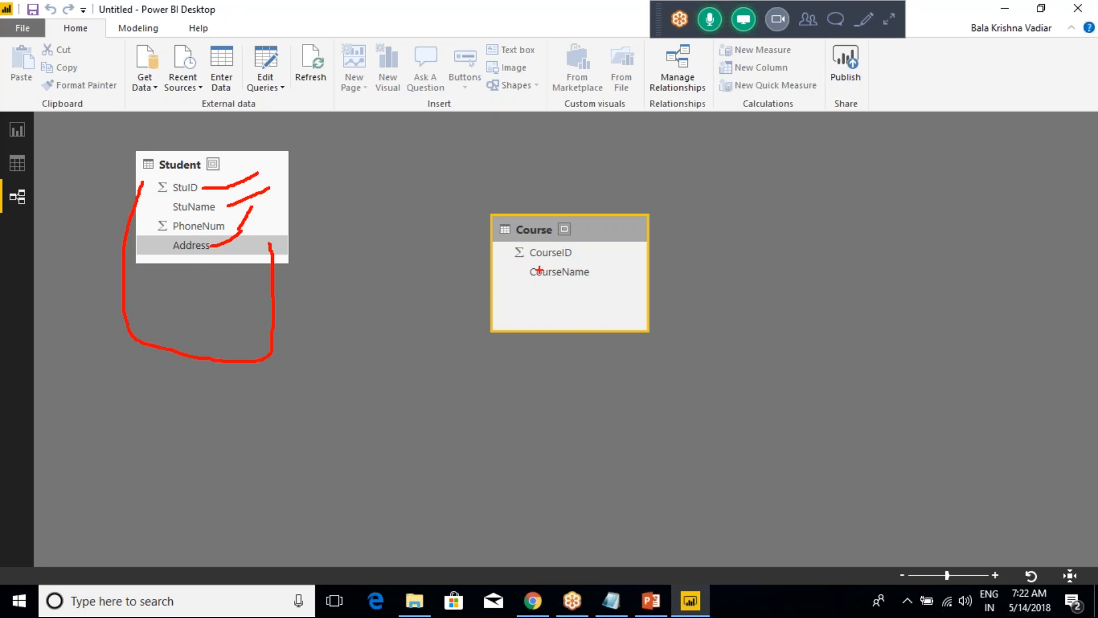
key(Escape)
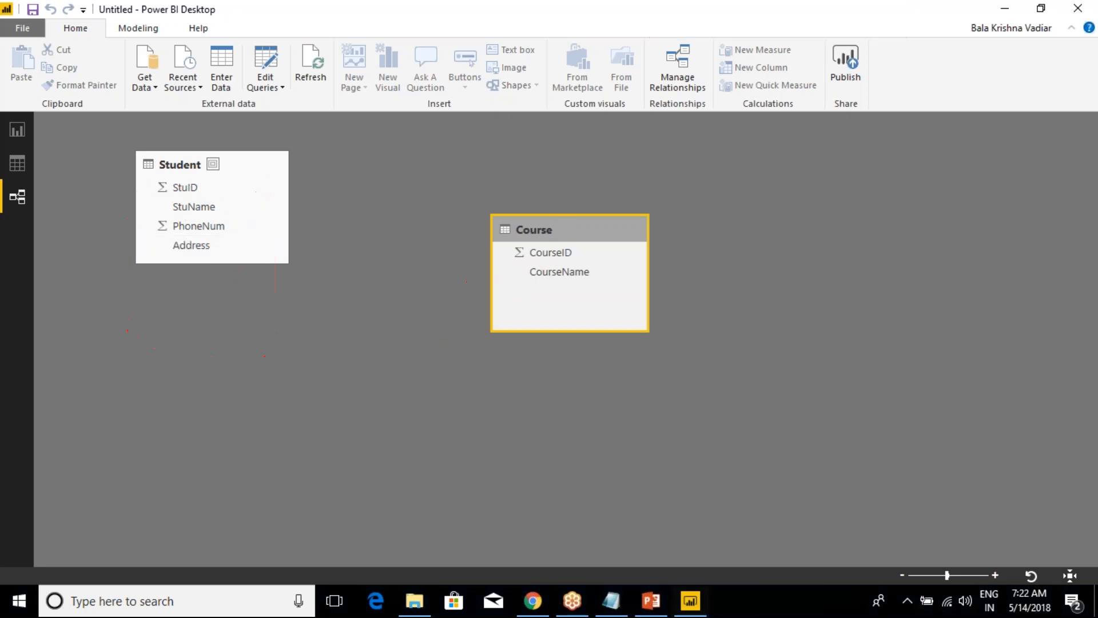
Add an empty table visual to the report page and enlarge it.
click(18, 165)
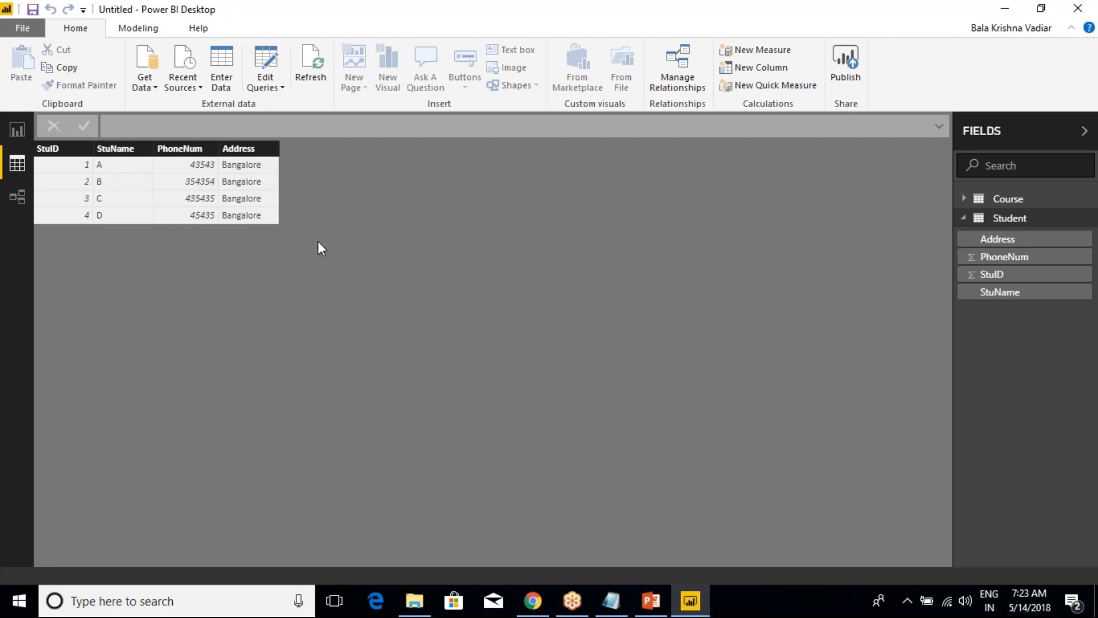
click(17, 130)
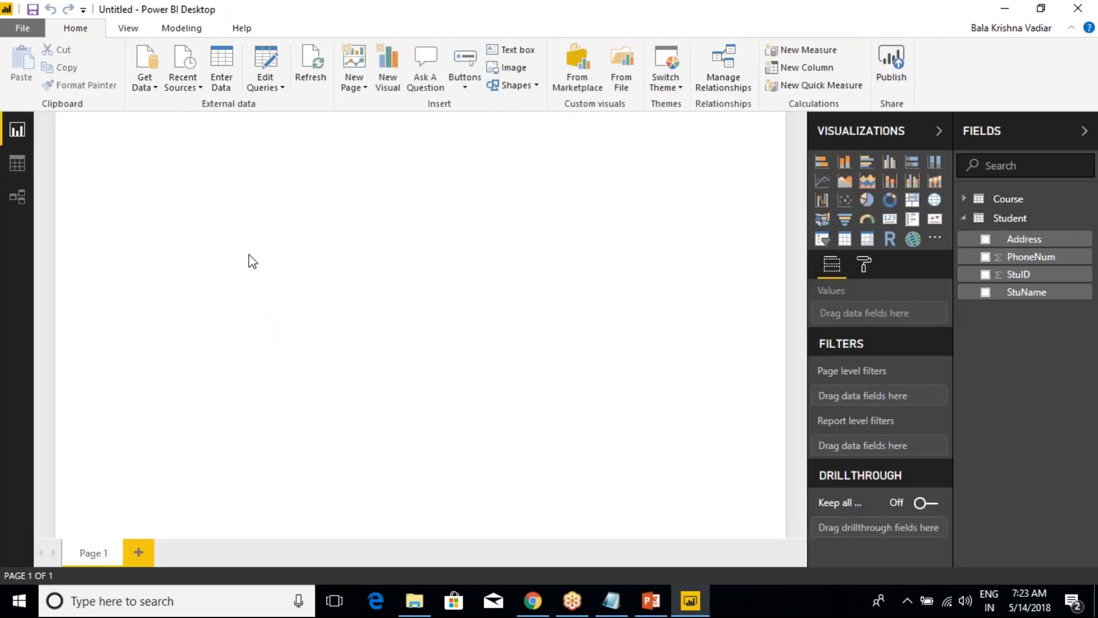
click(844, 238)
drag(116, 190, 149, 189)
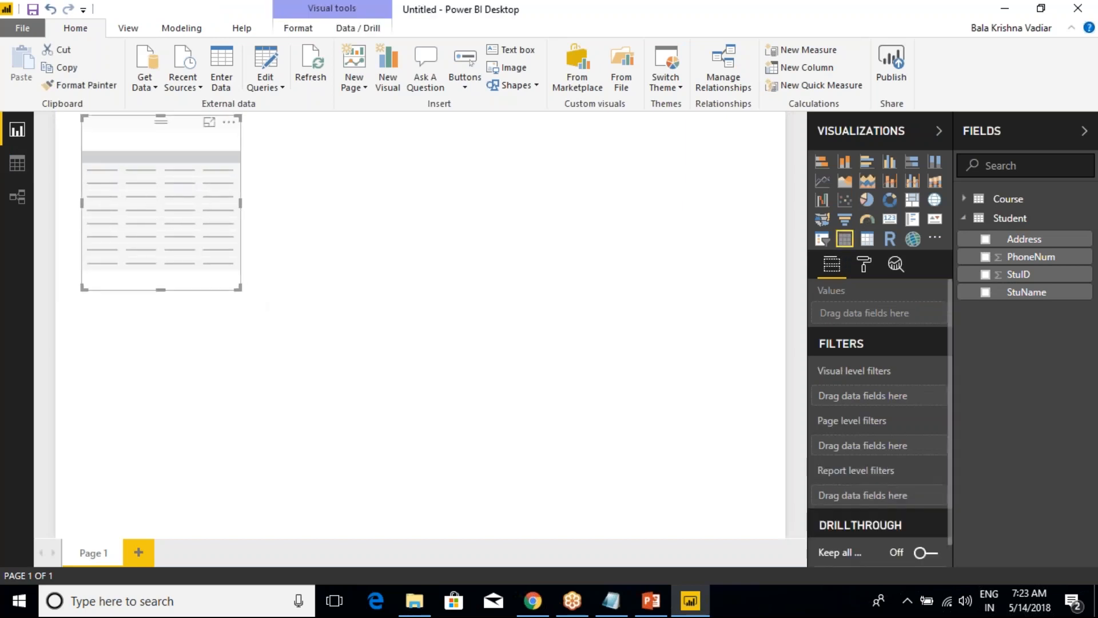
drag(242, 289, 326, 329)
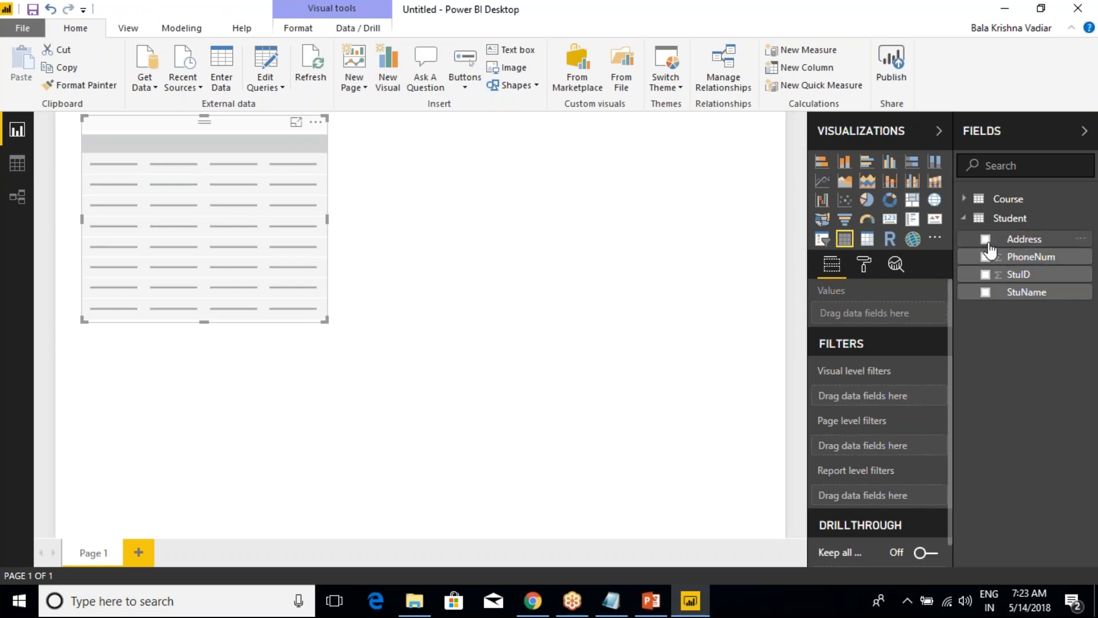
Fill the table visual with the Student fields StuID, StuName, PhoneNum and Address.
click(985, 275)
click(985, 292)
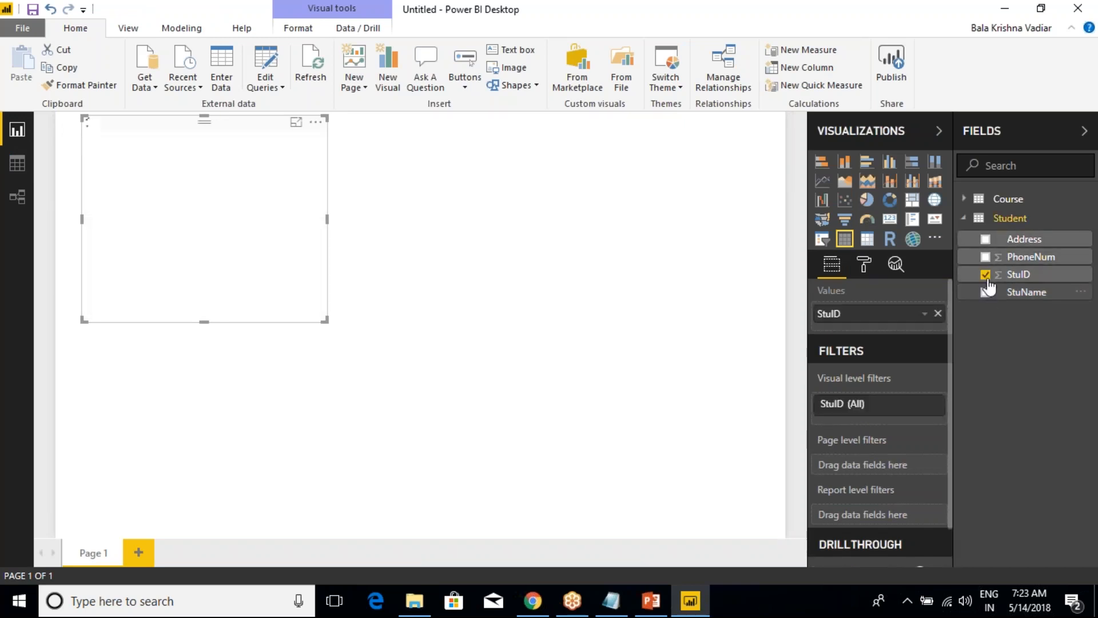
click(985, 257)
click(985, 239)
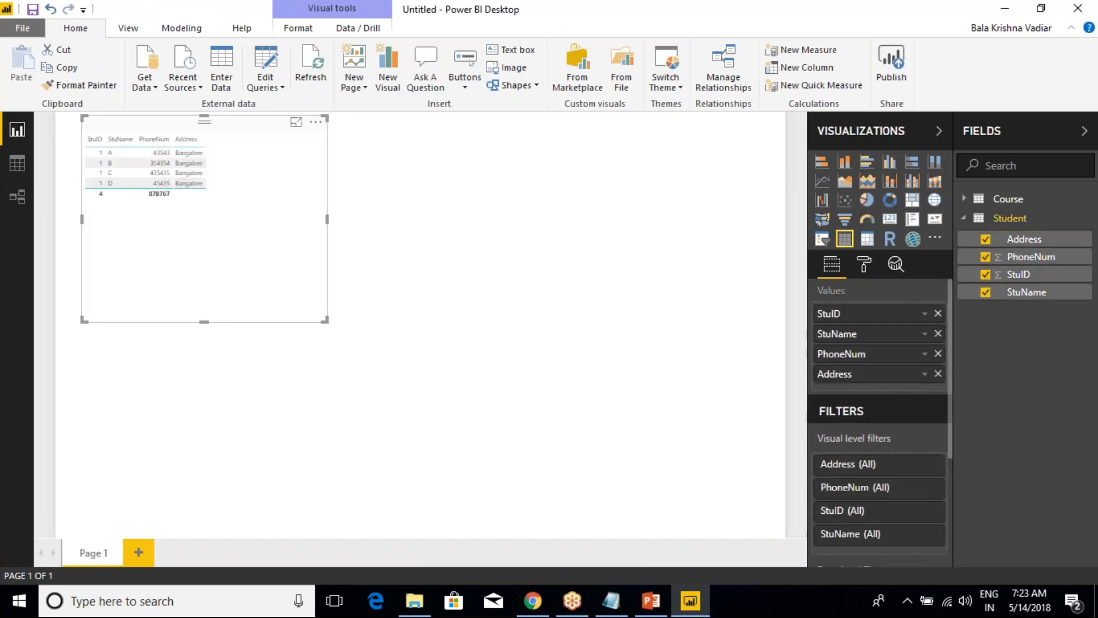
Try Sum as the aggregation of StuID in the table visual and set it to Don't summarize.
right_click(852, 315)
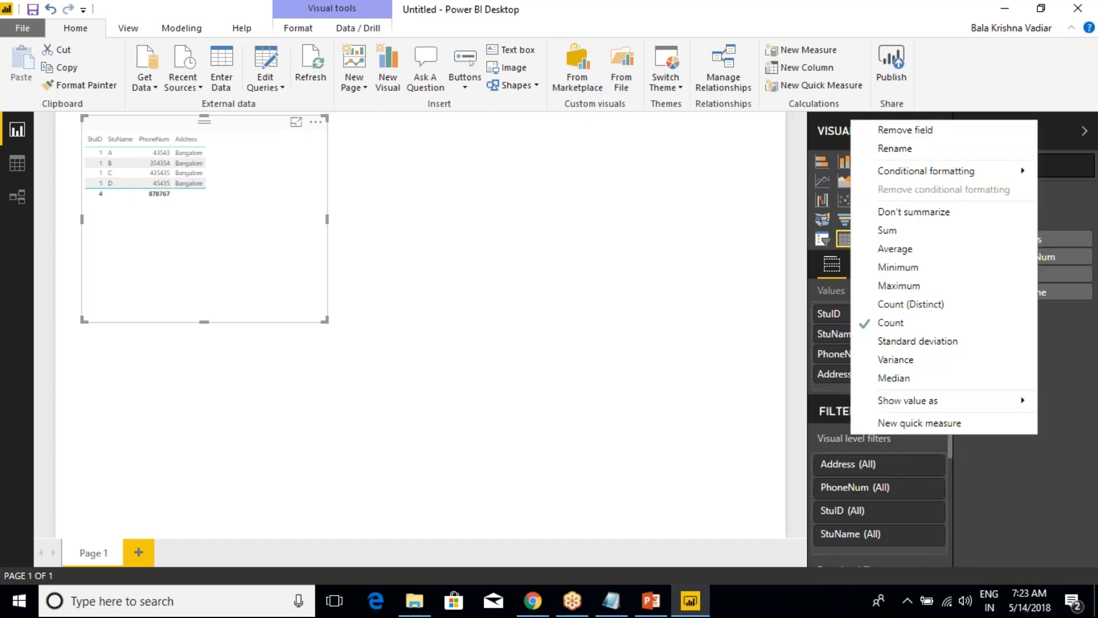
click(915, 230)
click(858, 314)
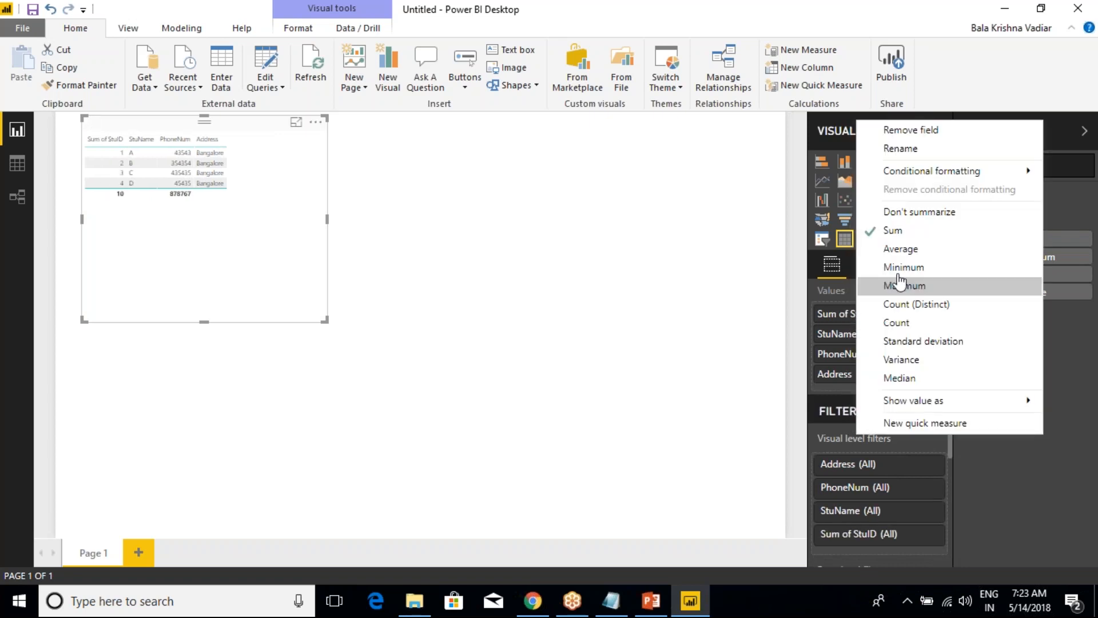
click(922, 215)
Set PhoneNum to Don't summarize in the table visual and make sure Address uses Don't summarize too.
right_click(856, 337)
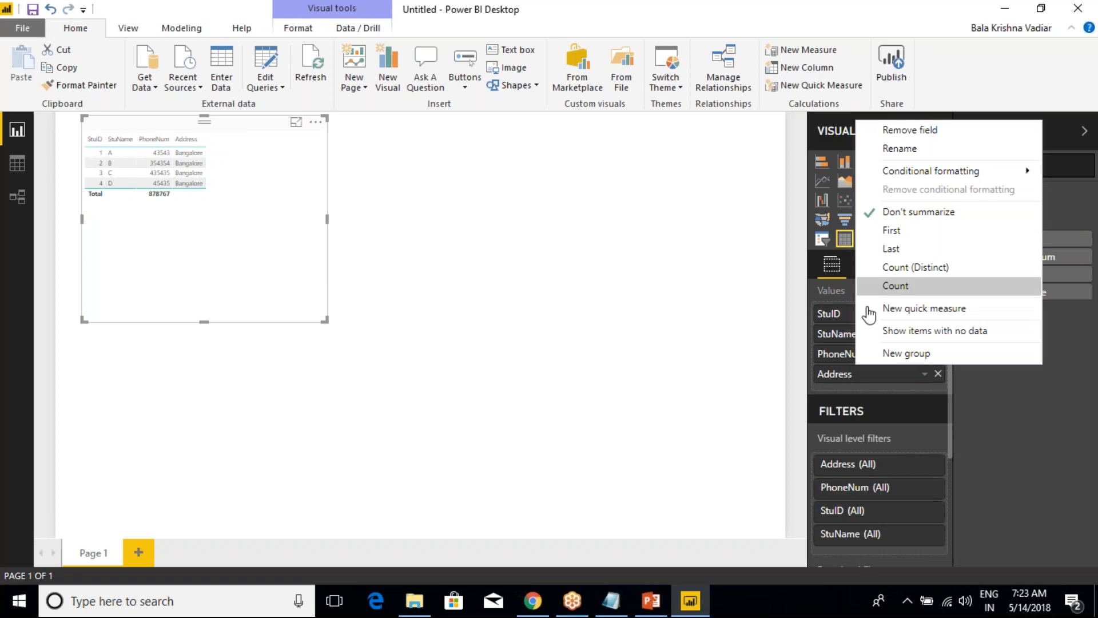
click(845, 356)
right_click(841, 357)
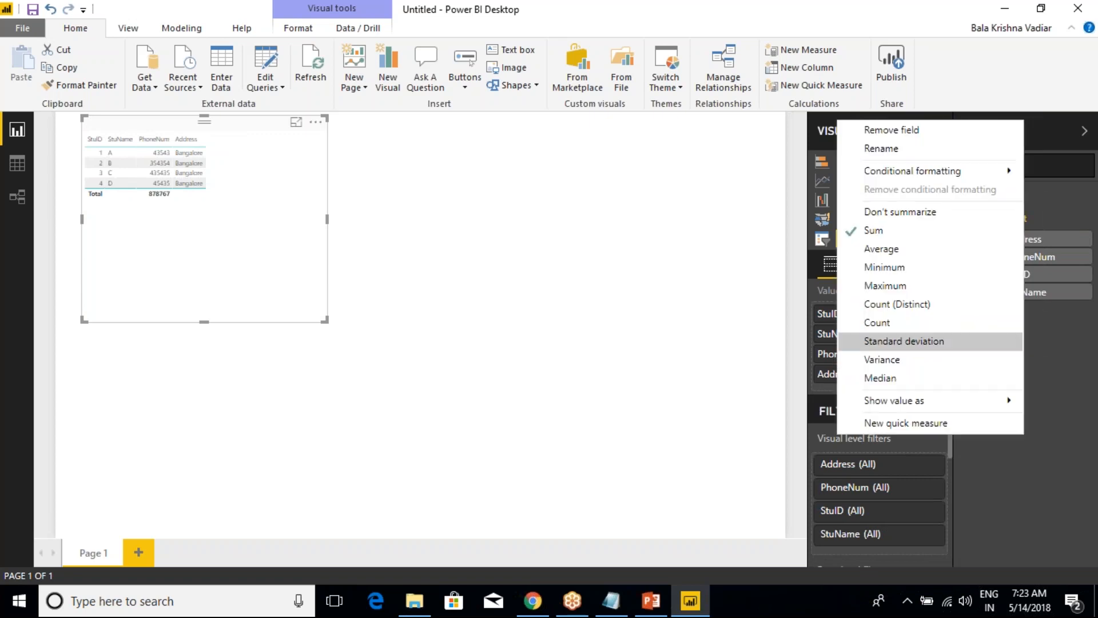
click(901, 213)
right_click(837, 375)
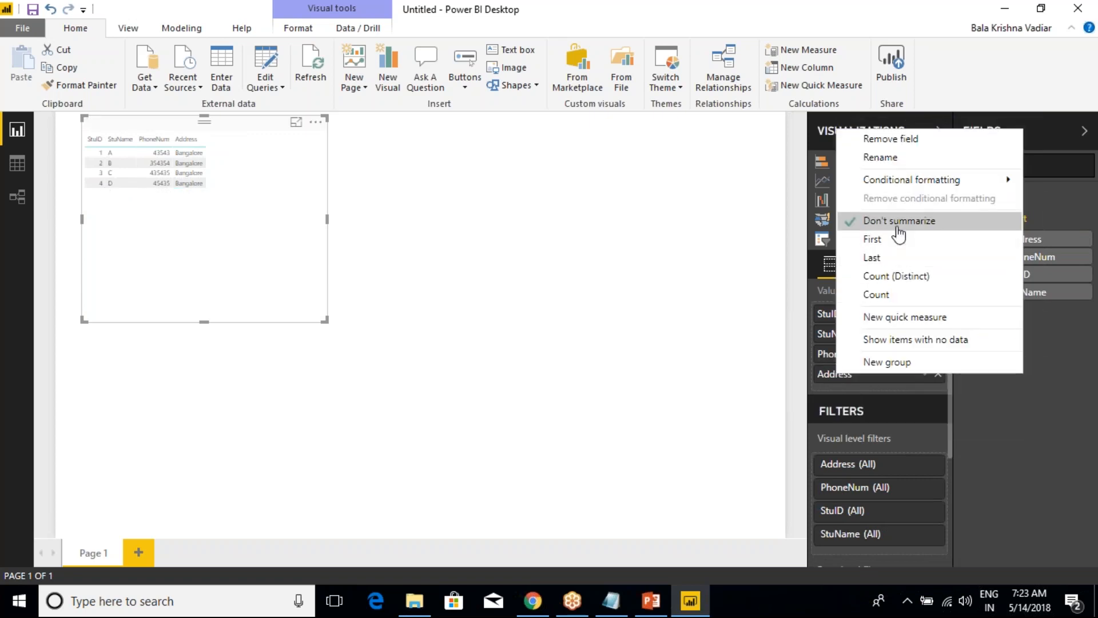
click(892, 221)
right_click(870, 380)
click(712, 372)
click(306, 253)
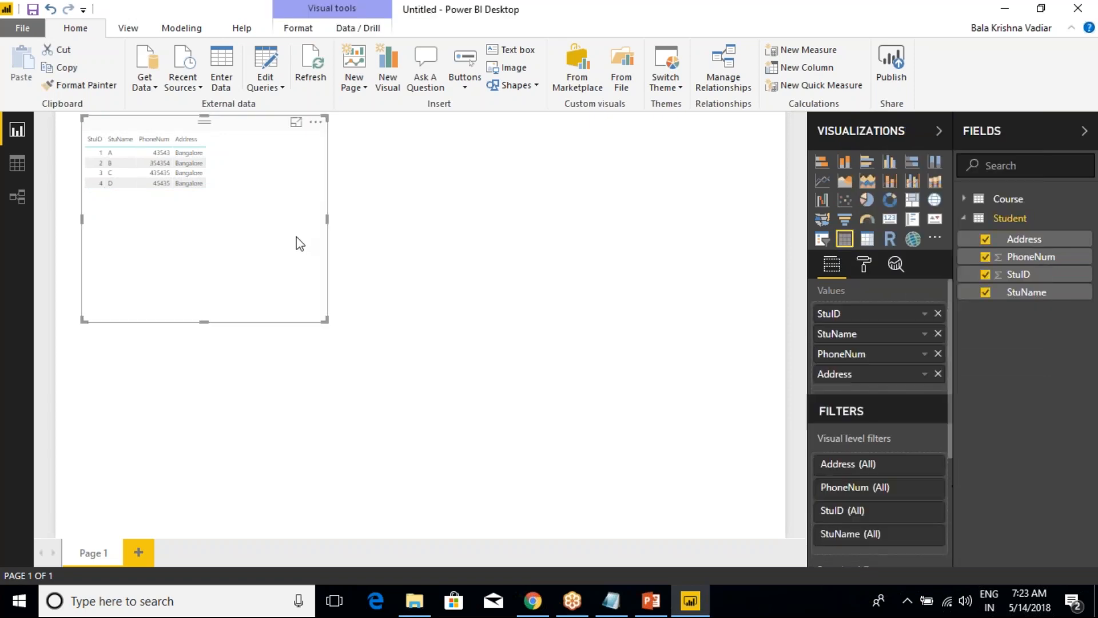
Set the grid text size of the Student table visual to 17 and resize the visual to fit its rows.
click(864, 265)
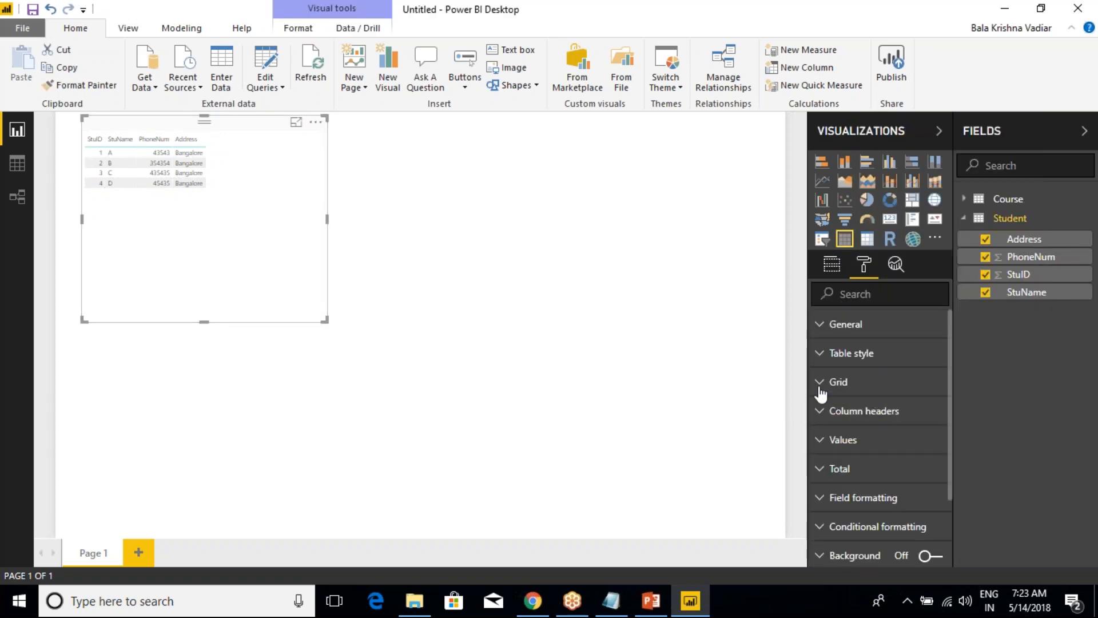
click(823, 384)
scroll(937, 503, down, 2)
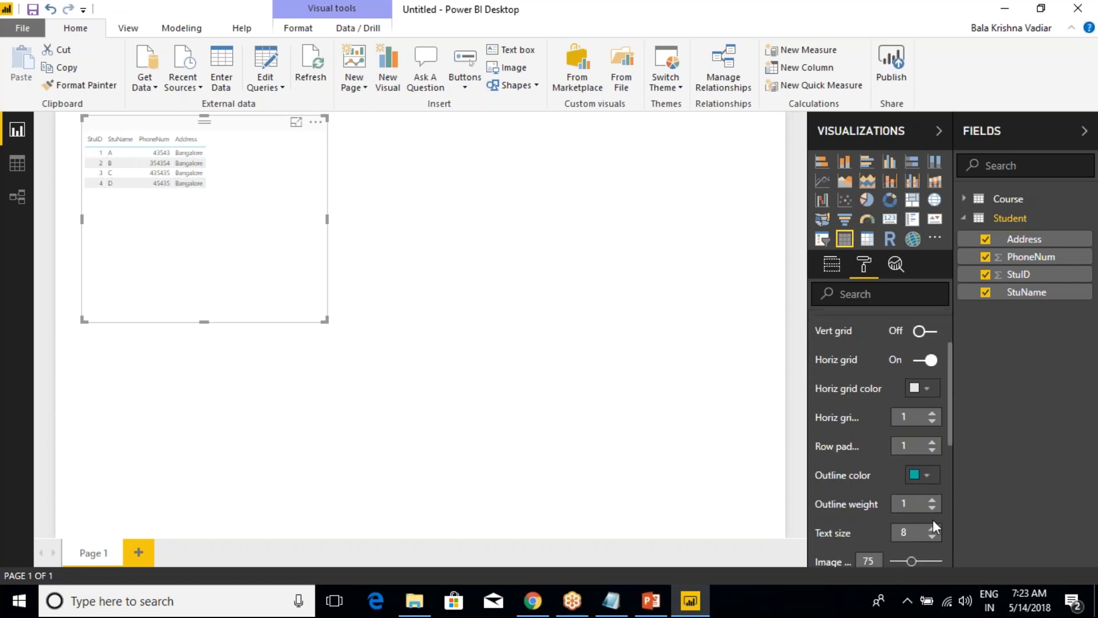
click(932, 527)
click(932, 527)
click(932, 527)
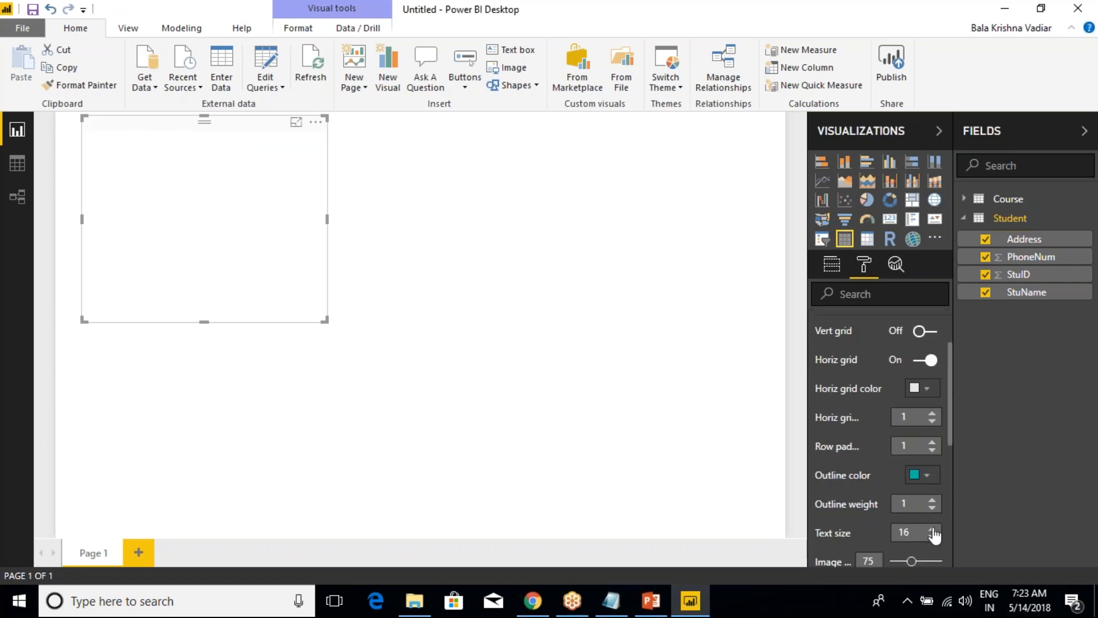
click(932, 527)
drag(326, 322, 333, 256)
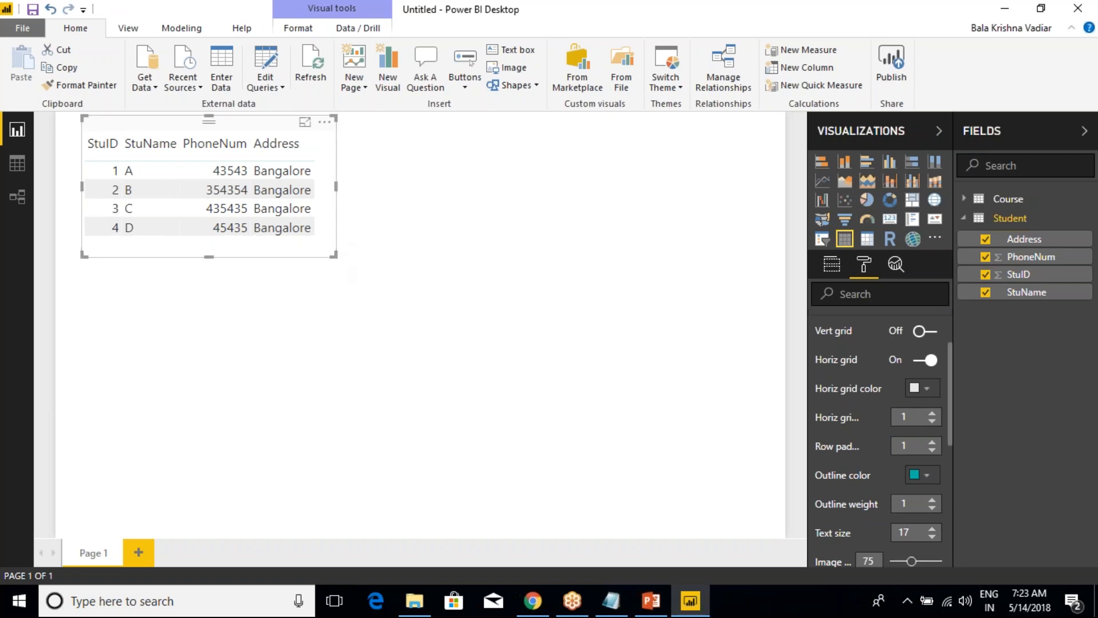
Apply the Bold header table style to the Student table visual.
scroll(849, 376, up, 3)
click(826, 382)
click(824, 355)
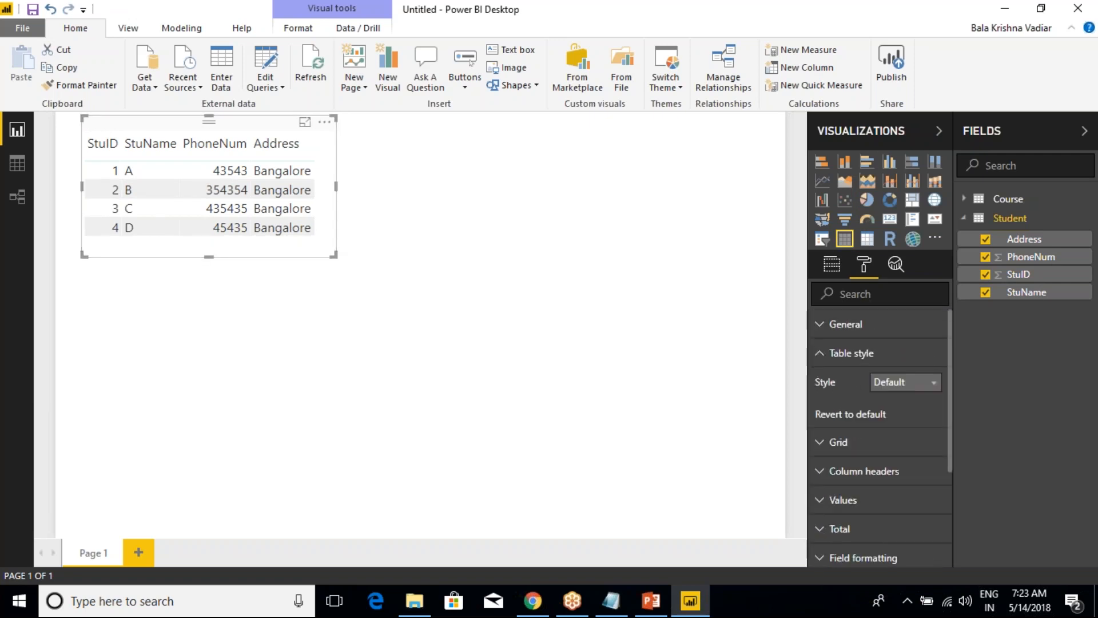
click(901, 382)
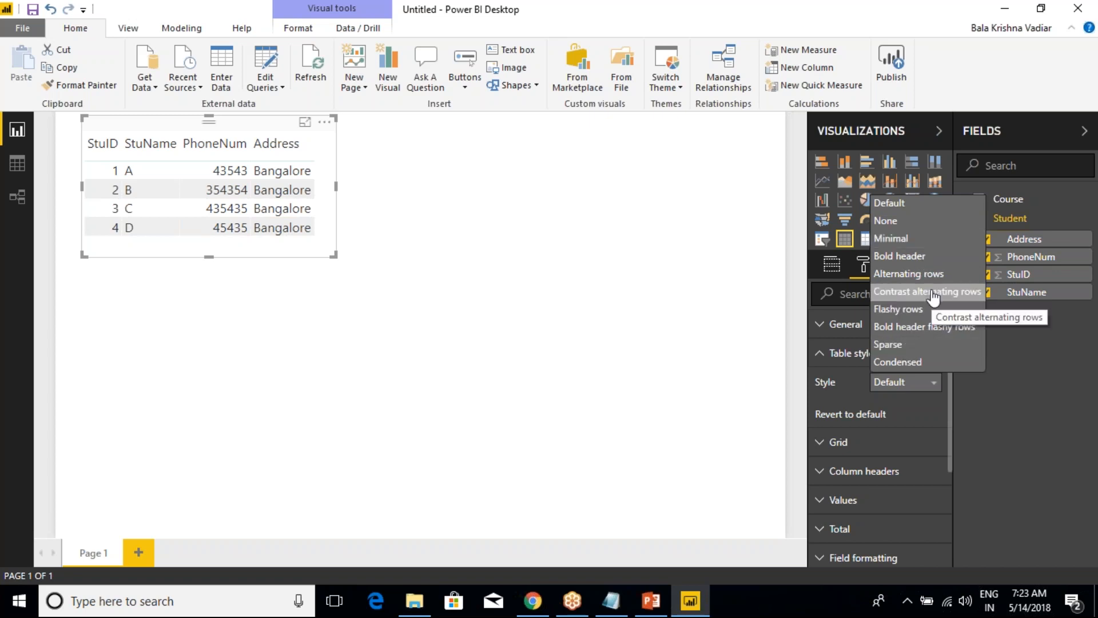
click(909, 256)
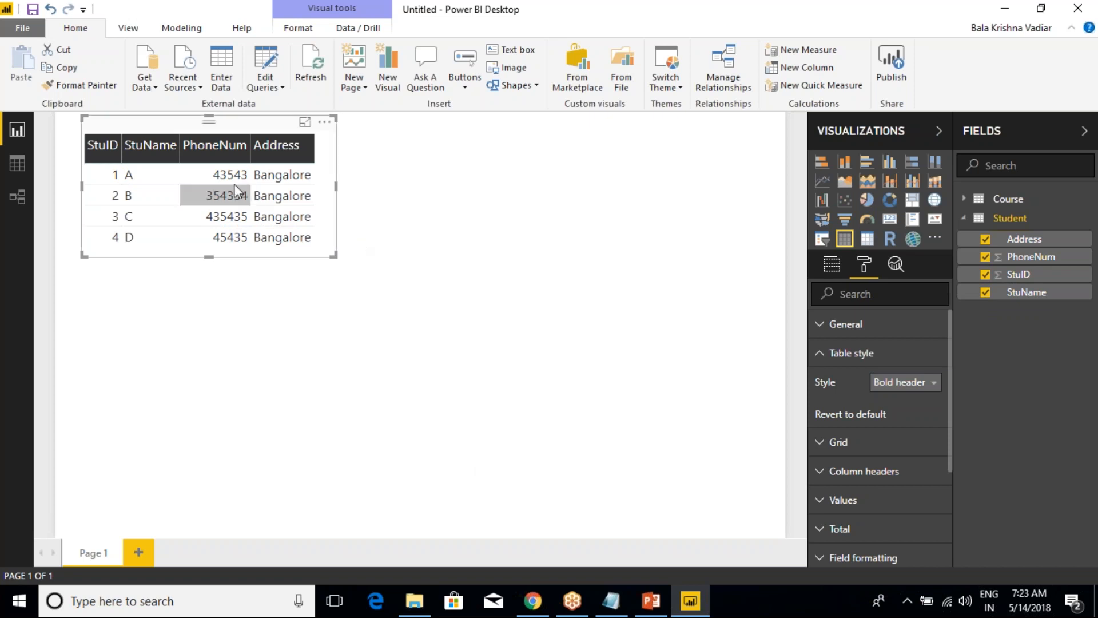
Widen the PhoneNum, StuName and StuID columns and enlarge the Student table visual so the Address column fits.
drag(250, 145, 277, 145)
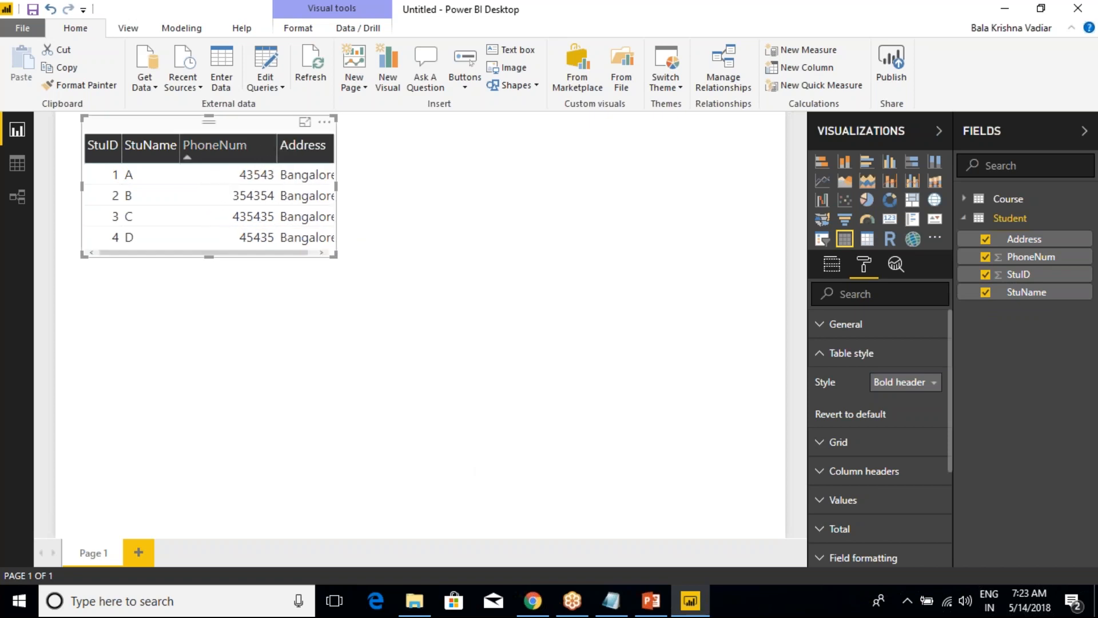
drag(183, 143, 200, 144)
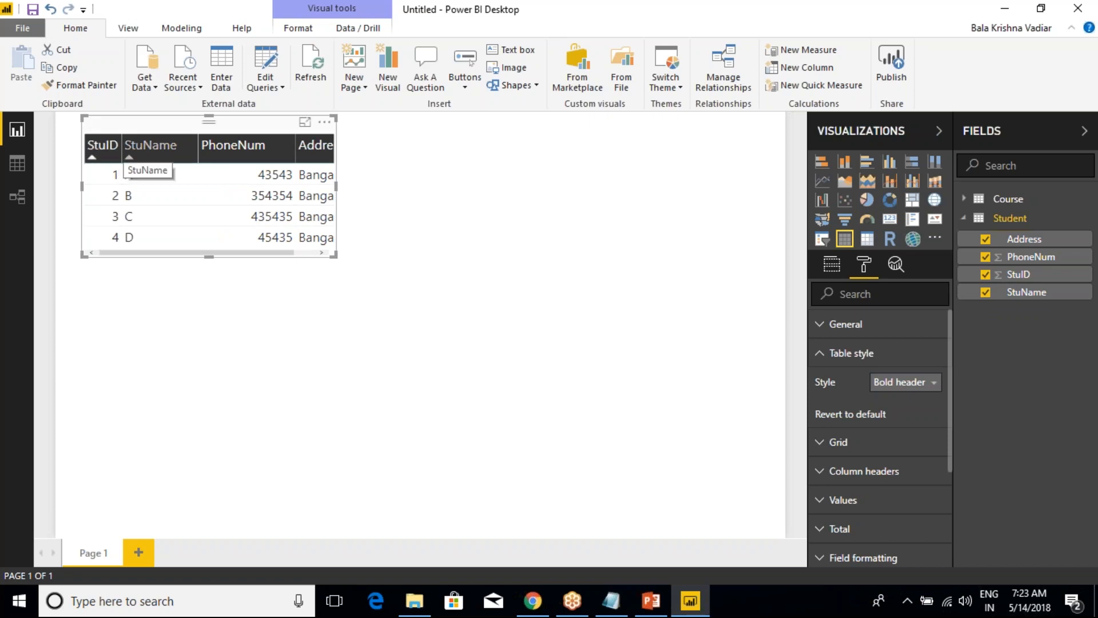
drag(122, 148, 133, 149)
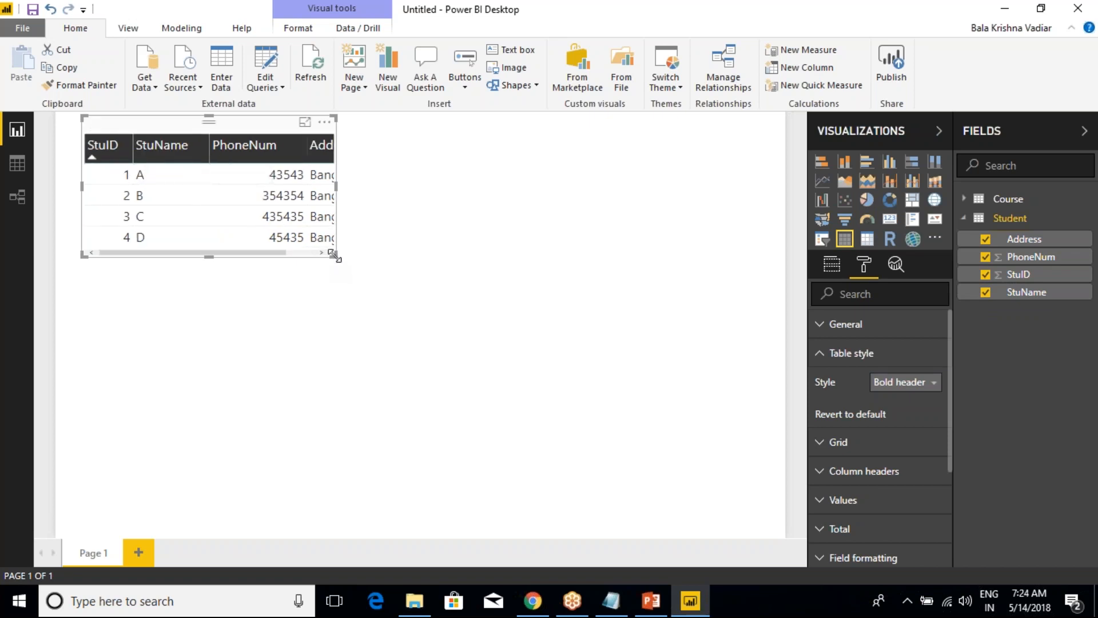
drag(334, 255, 382, 266)
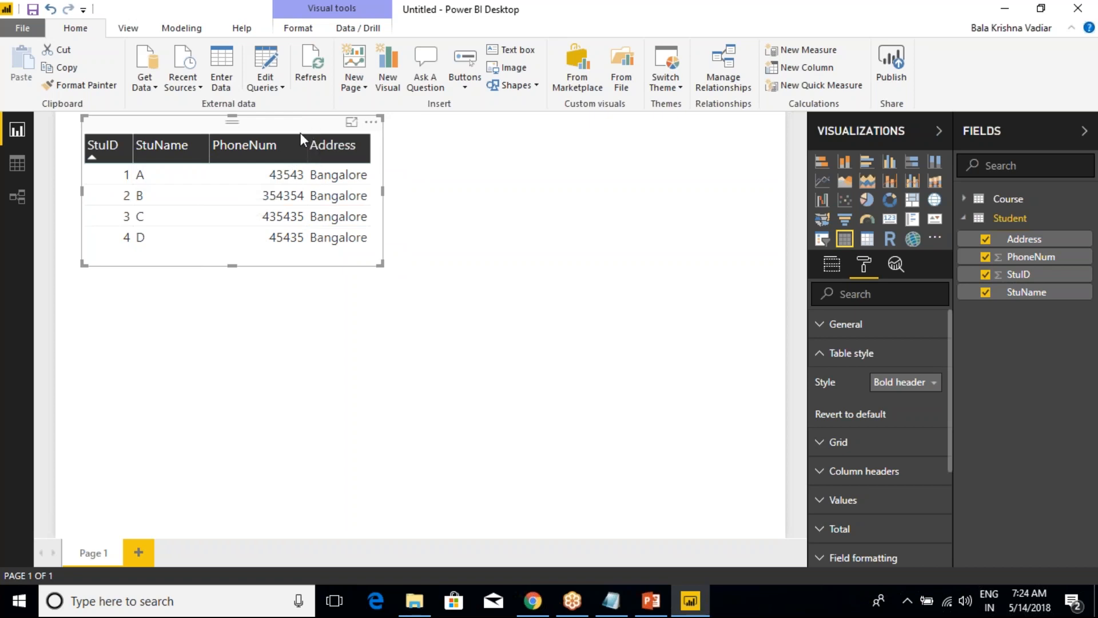
click(818, 355)
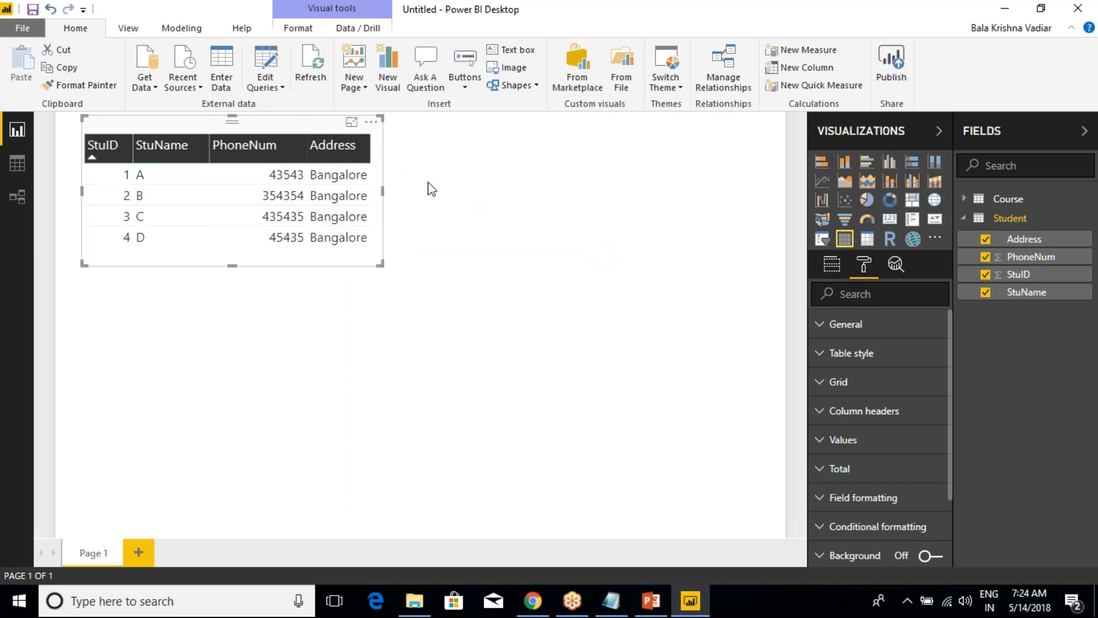
Add a second table visual beside the Student table and fill it with the Course fields CourseID and CourseName.
click(582, 172)
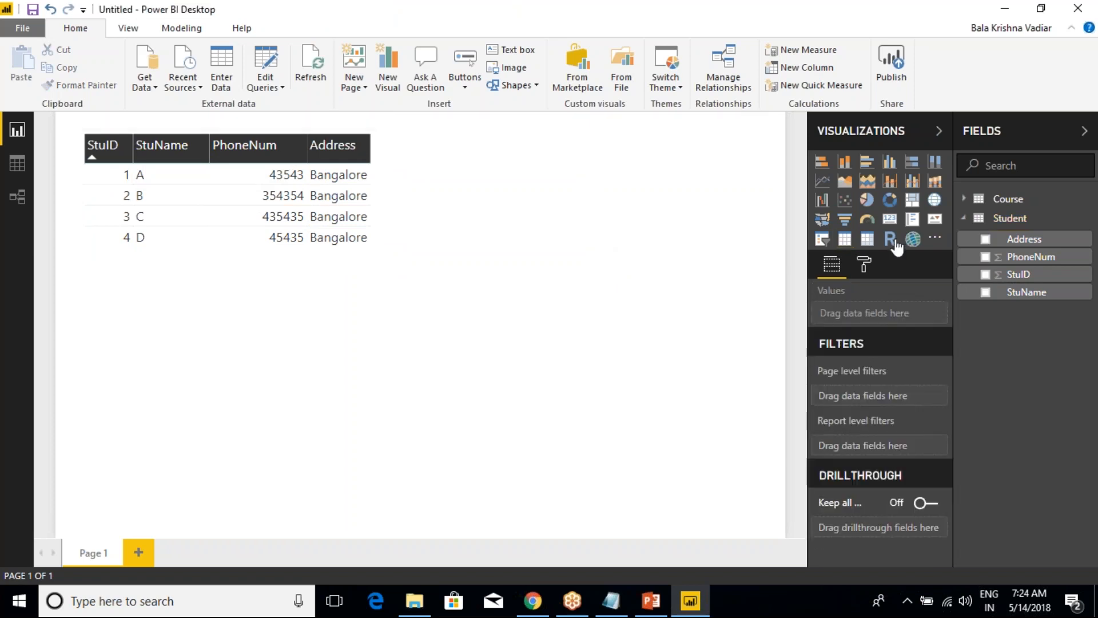
click(842, 243)
drag(208, 318, 520, 178)
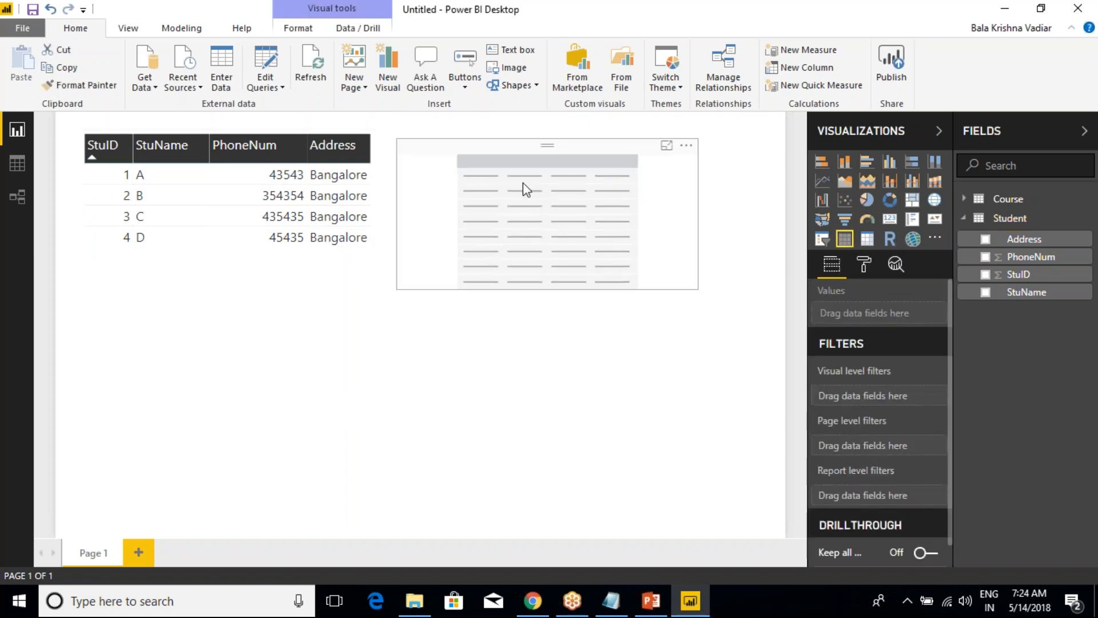
click(964, 199)
click(986, 219)
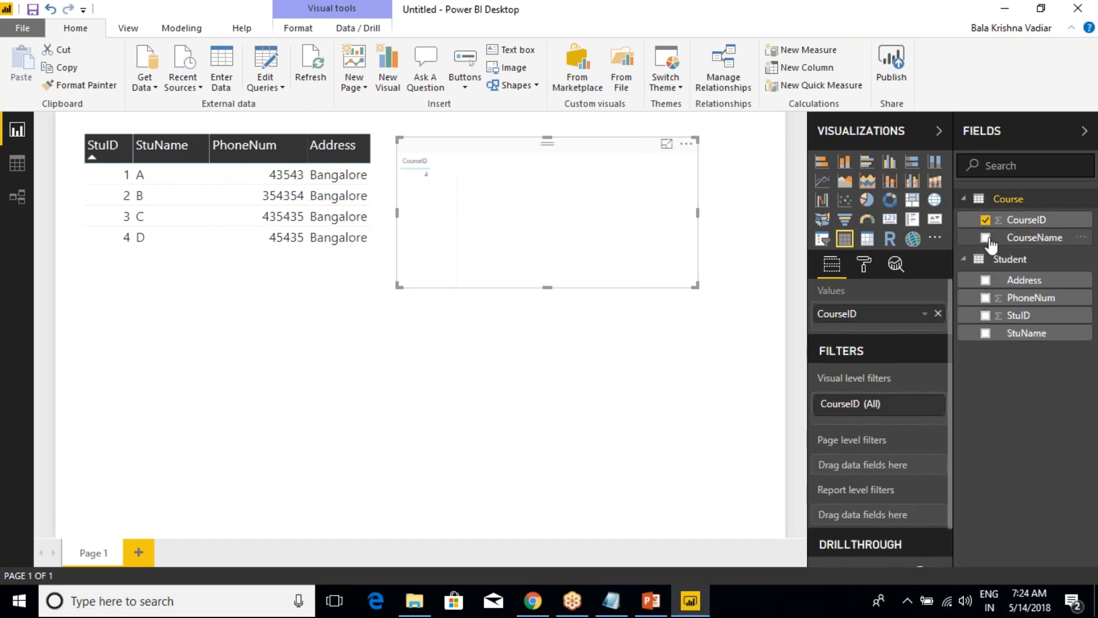
click(985, 237)
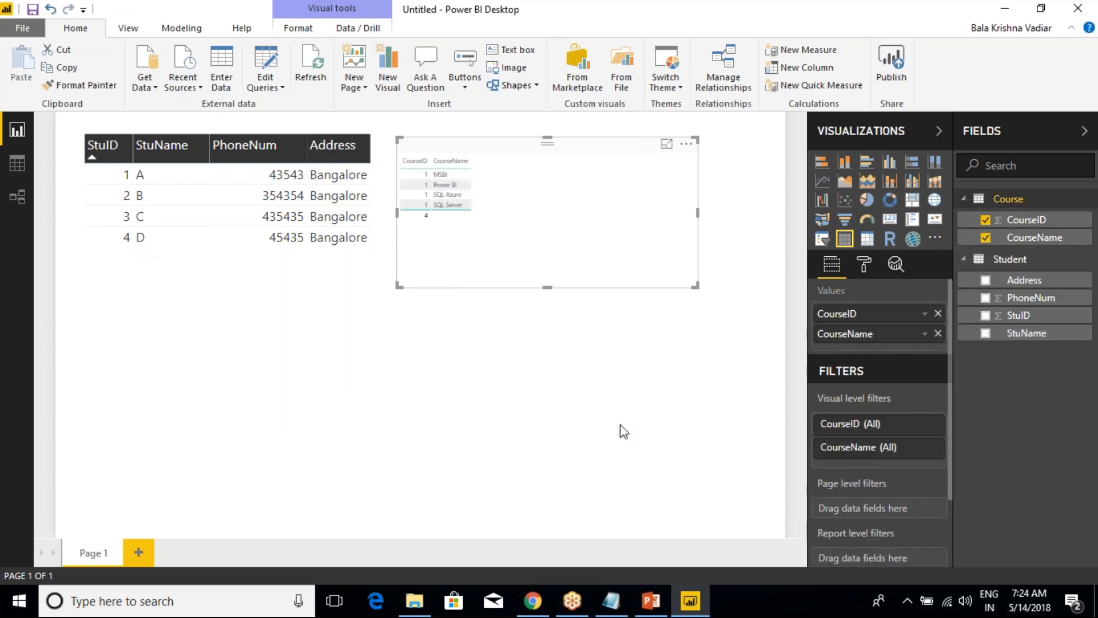
Try to copy the Student table's formatting to the Course table visual with Format Painter.
click(204, 125)
click(91, 86)
click(523, 142)
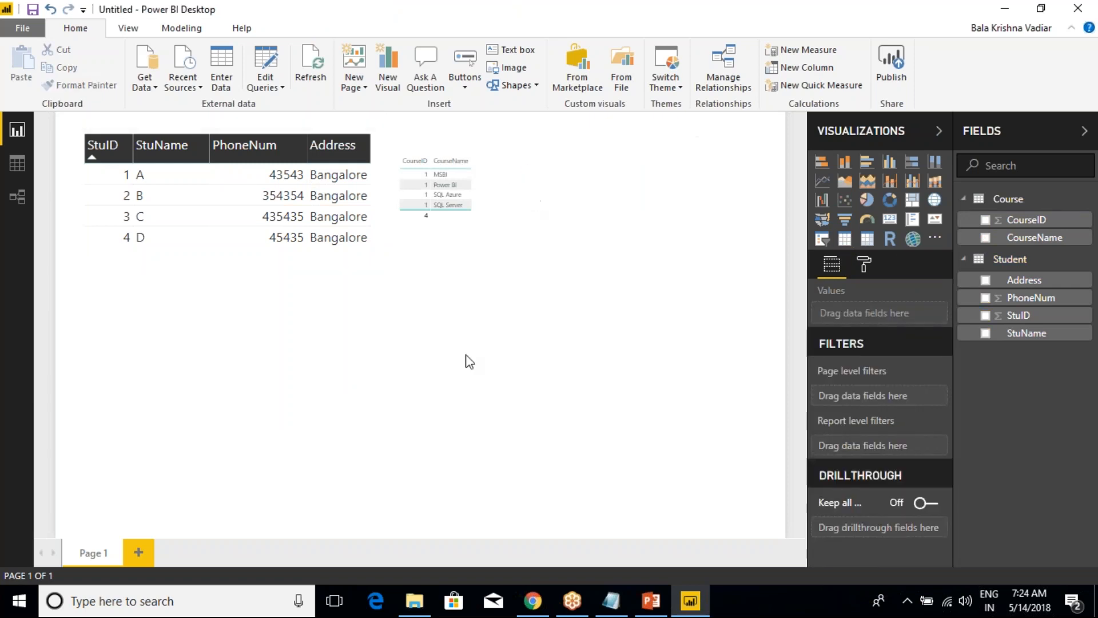
click(461, 171)
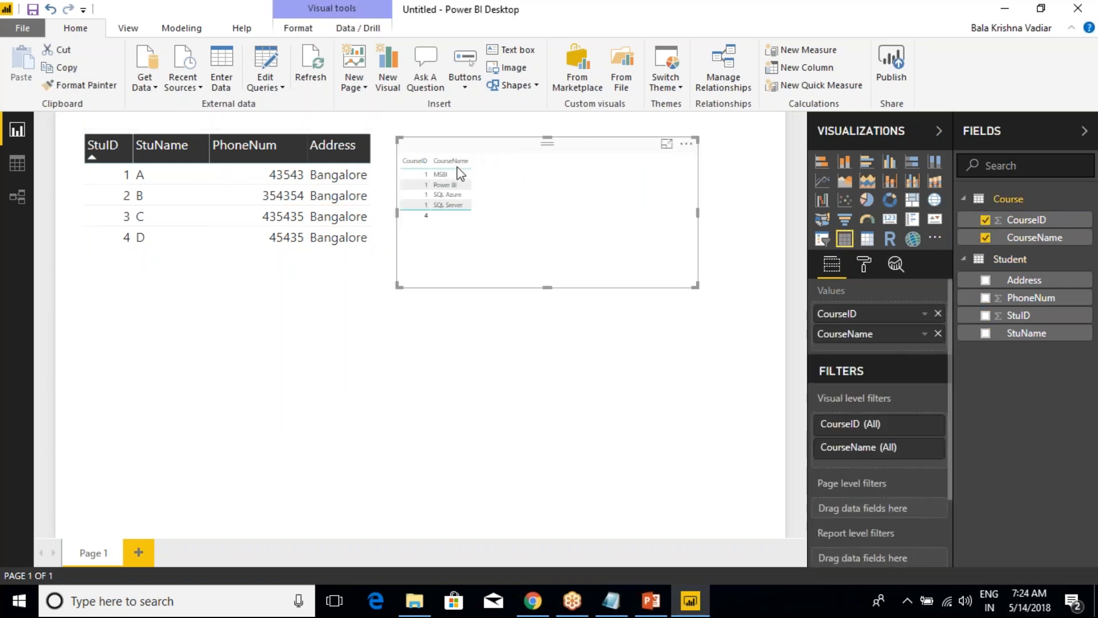
click(164, 127)
click(73, 87)
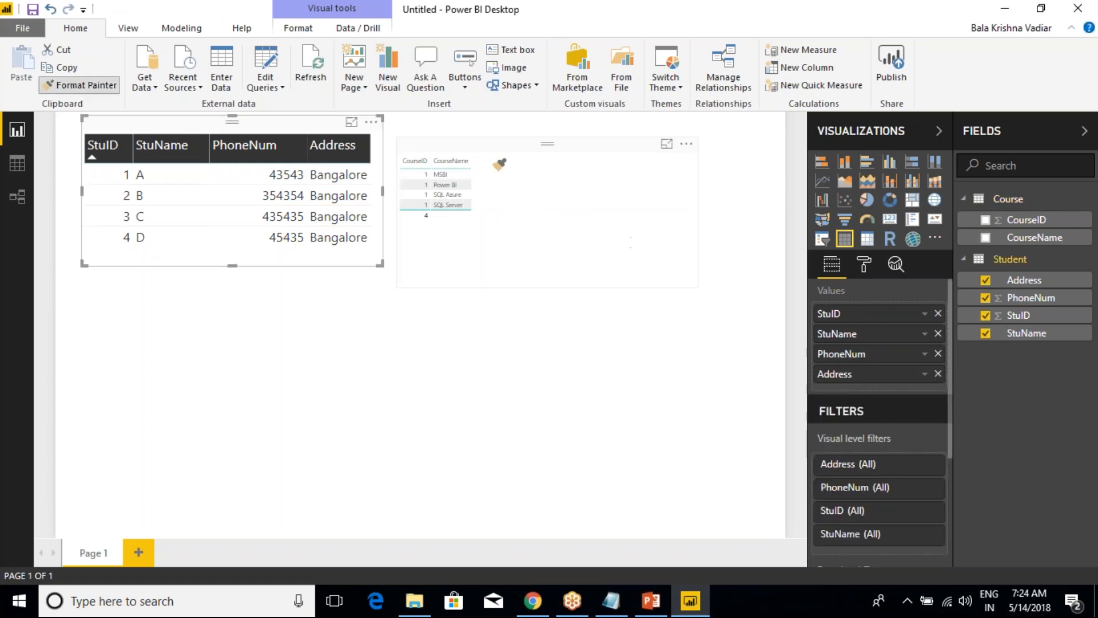
click(483, 151)
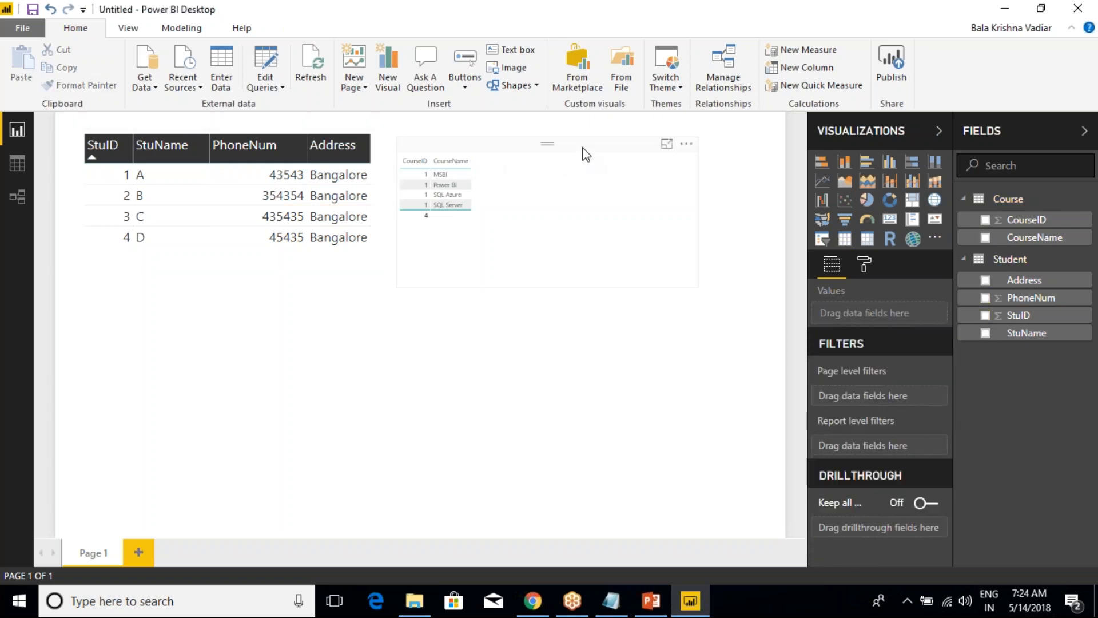
click(586, 153)
Copy the Student table's formatting onto the Course table visual with Format Painter.
click(249, 119)
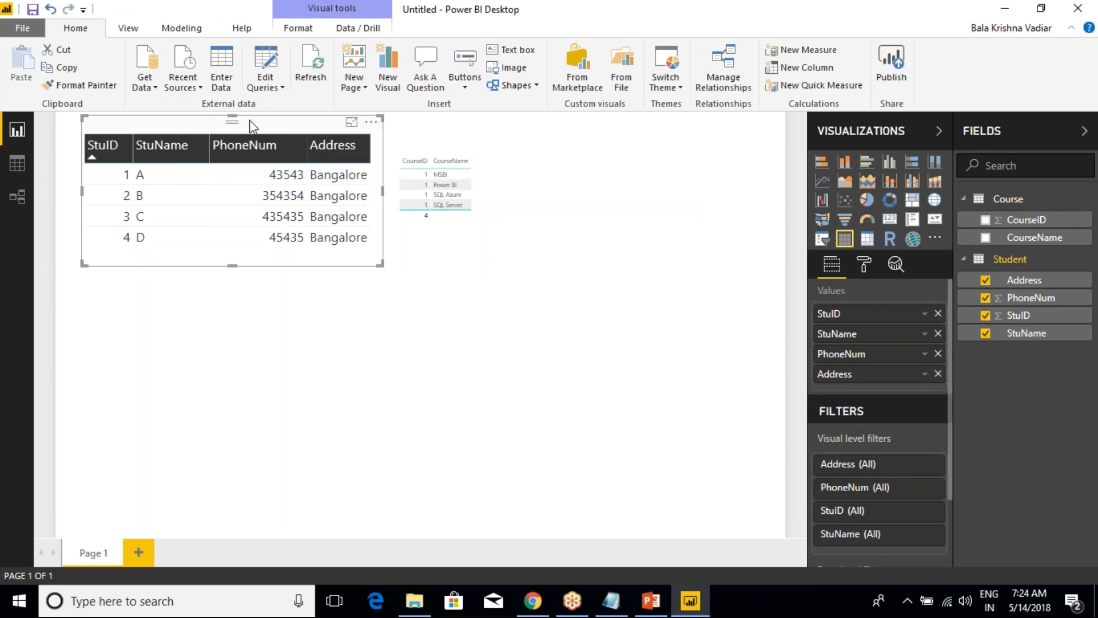
click(82, 86)
click(649, 207)
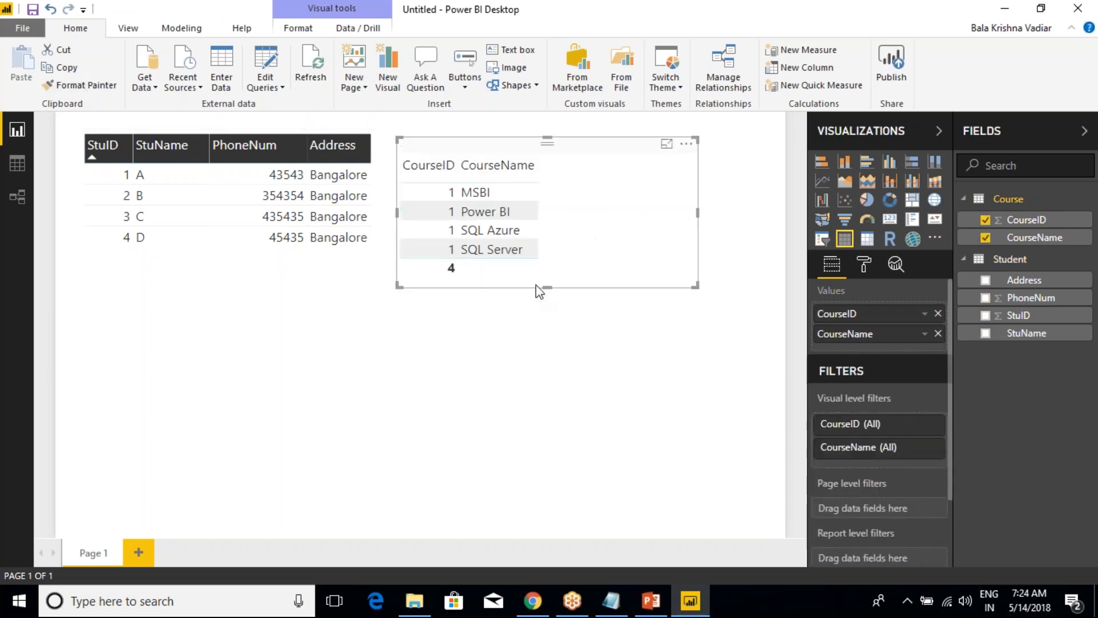
Apply the Bold header table style to the Course table visual and narrow the visual around its columns.
click(693, 444)
click(585, 220)
click(864, 265)
click(829, 353)
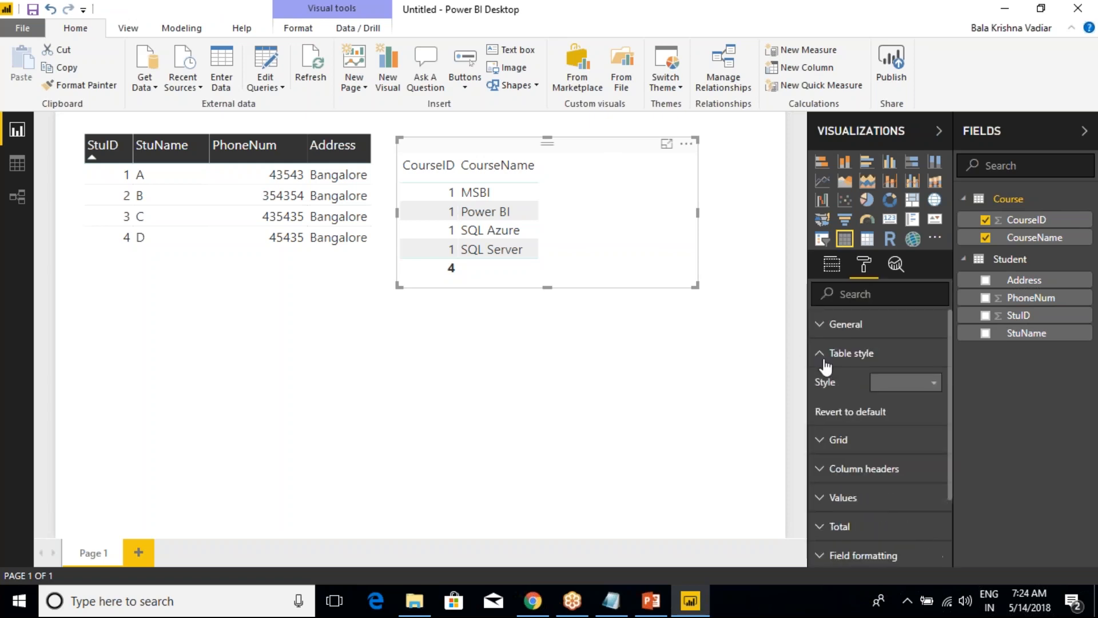
click(908, 383)
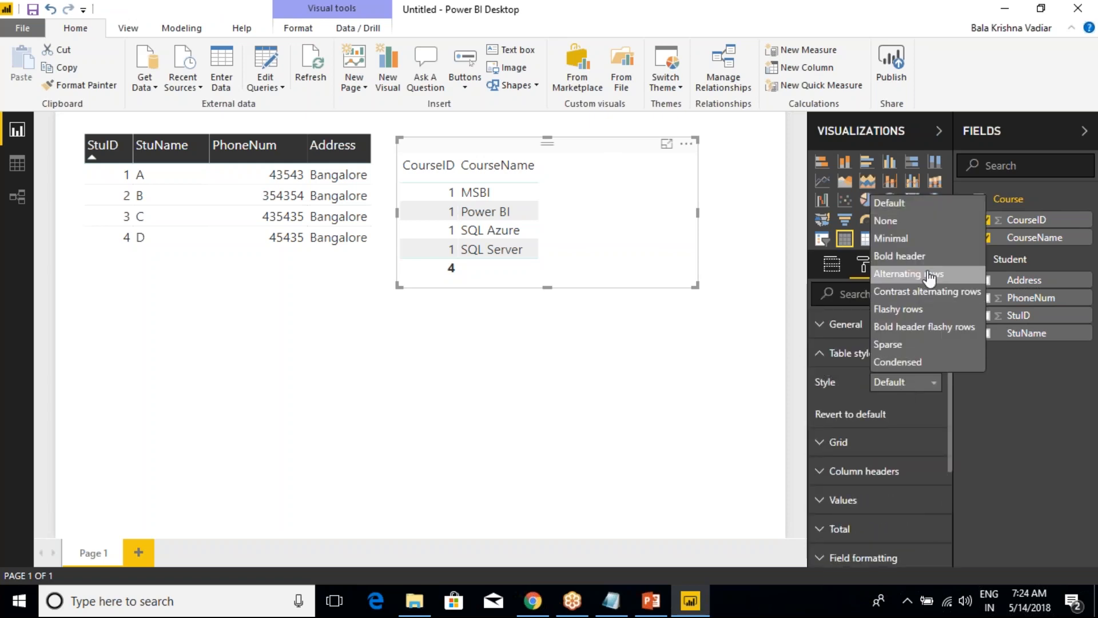
click(906, 256)
drag(696, 286, 592, 287)
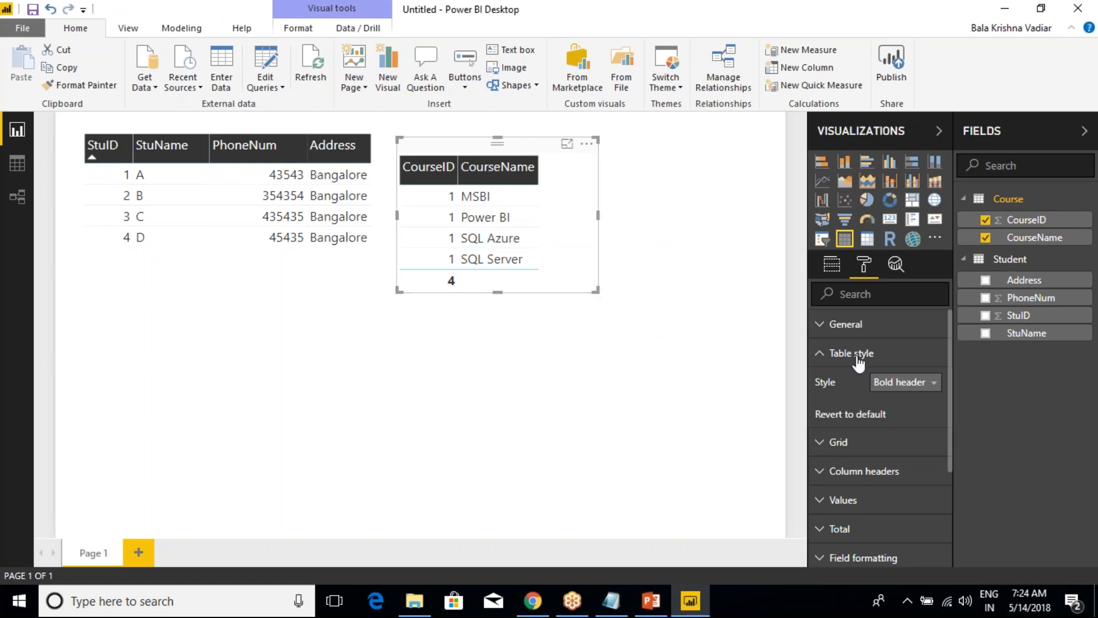
Set CourseID to Don't summarize in the Course table visual and move the visual up level with the Student table.
click(832, 264)
click(863, 264)
click(832, 265)
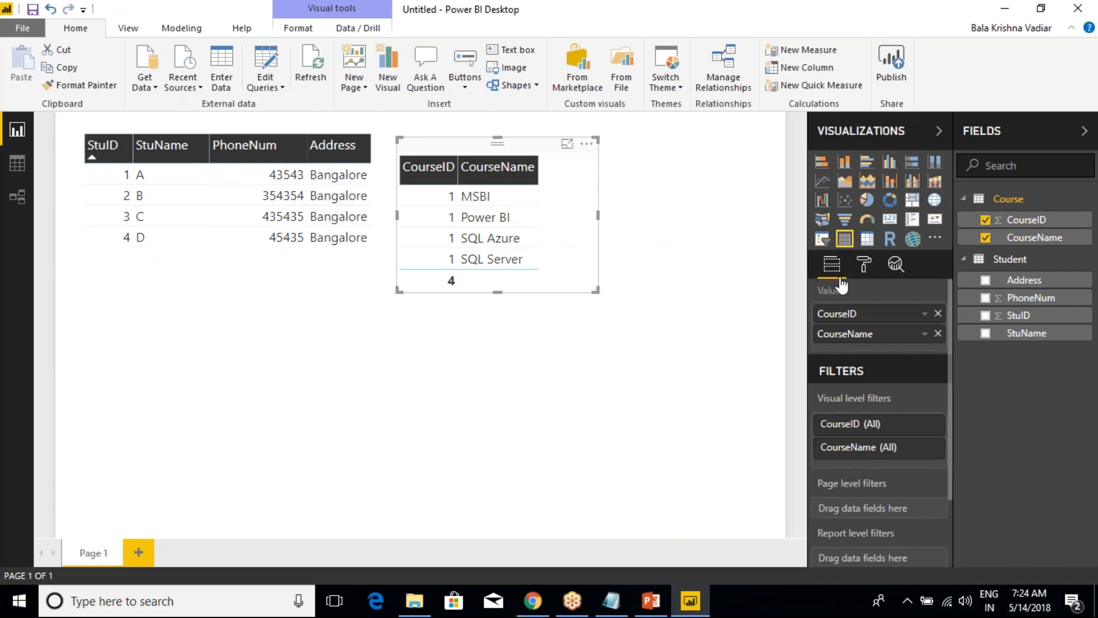
right_click(849, 322)
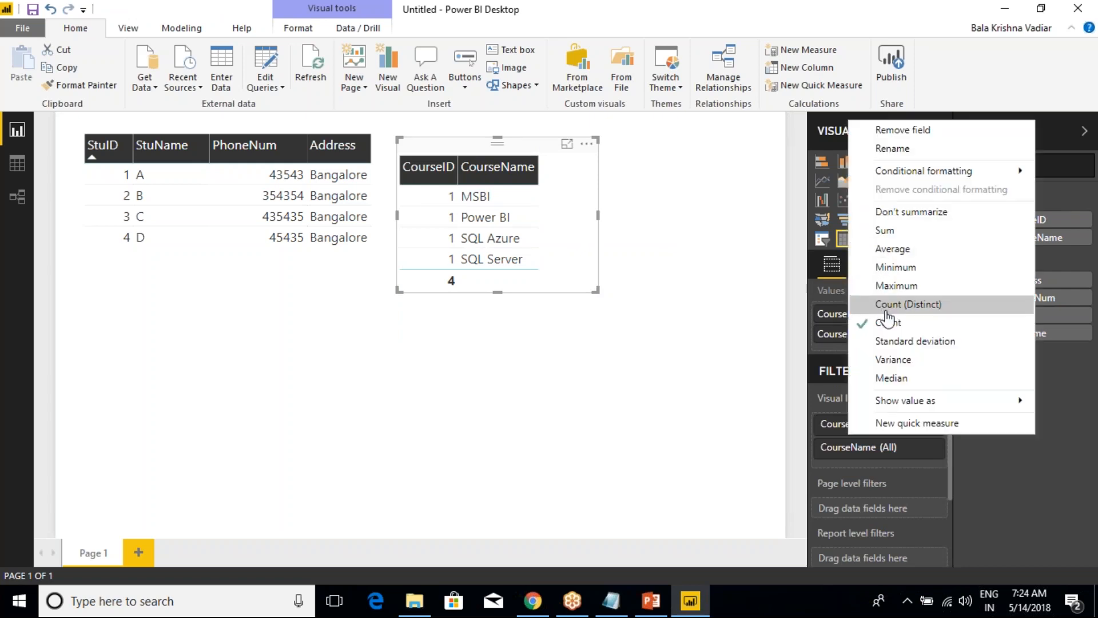
key(Escape)
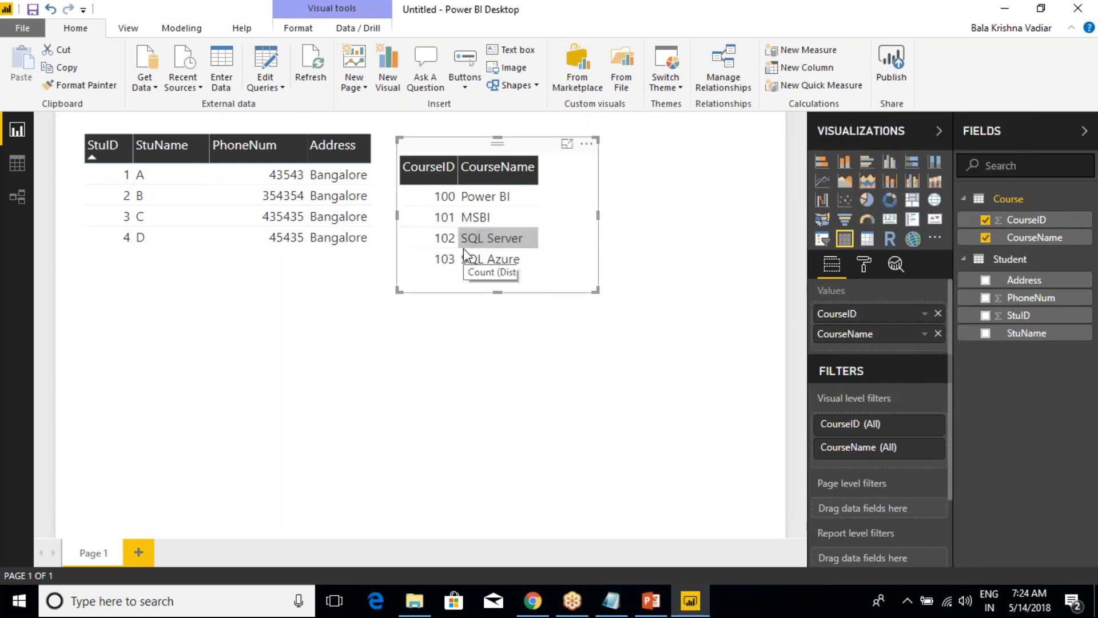
drag(475, 149, 478, 125)
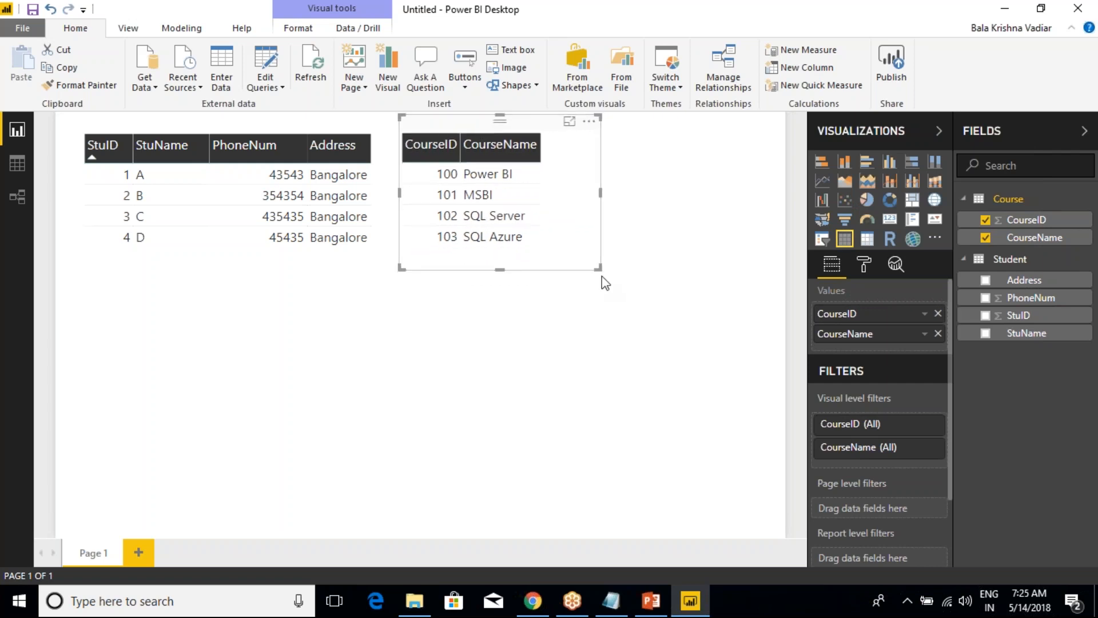
click(546, 362)
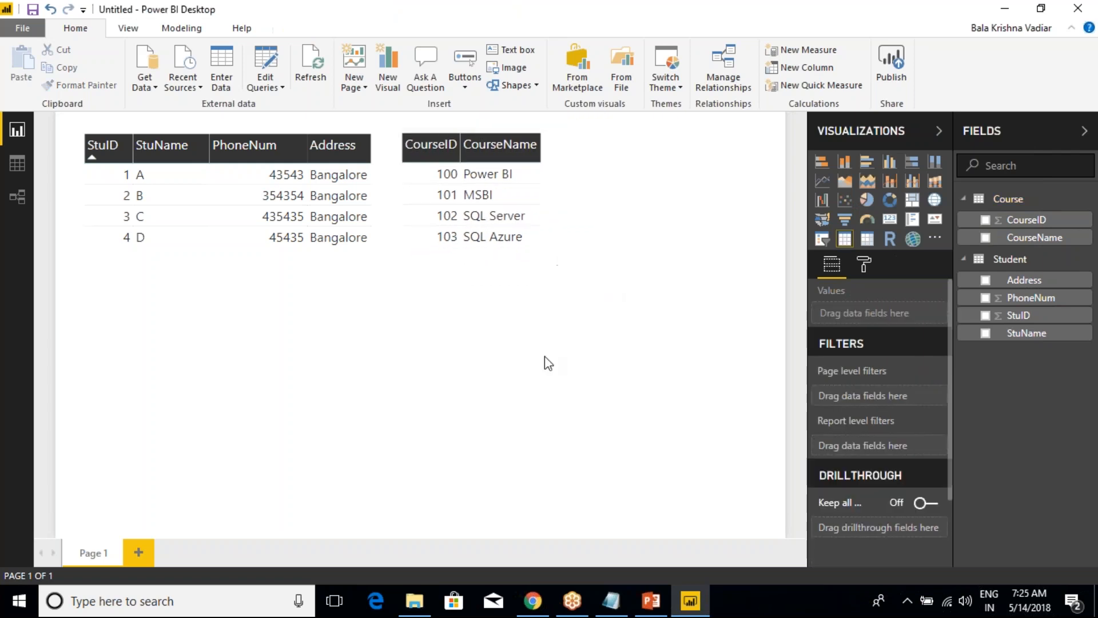
Turn on the border for both the Student and the Course table visuals.
click(373, 185)
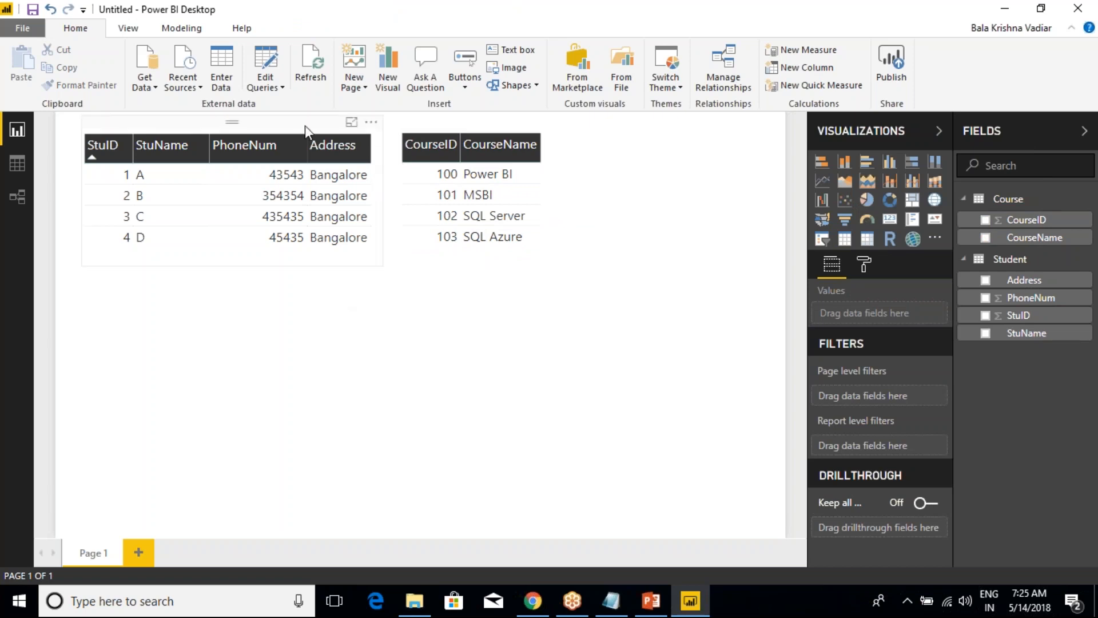
click(864, 264)
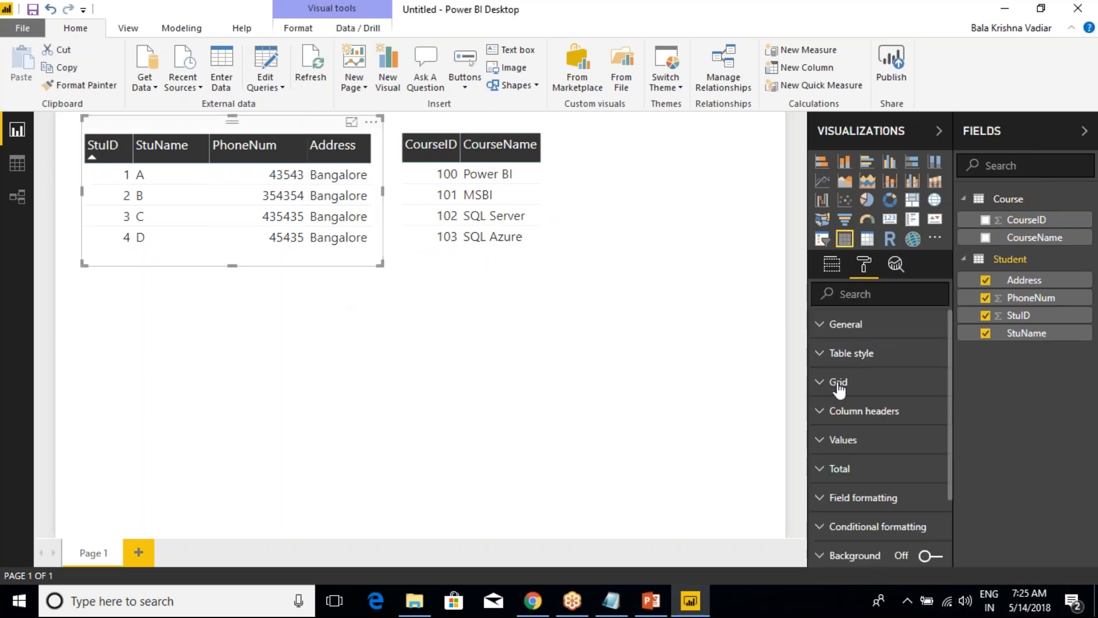
scroll(830, 455, down, 3)
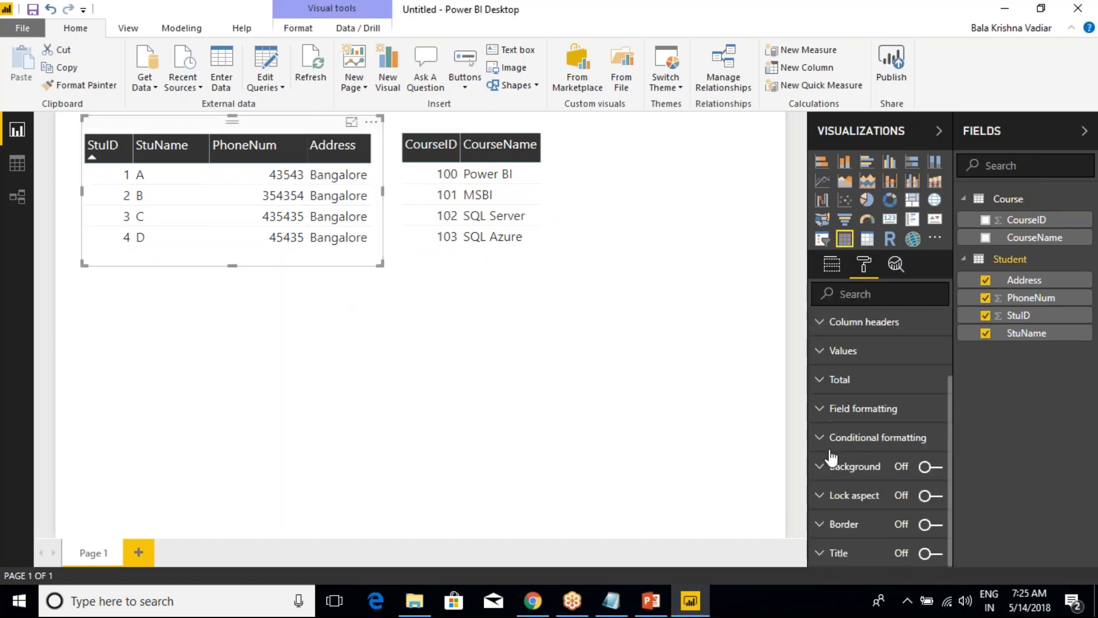
click(930, 523)
click(510, 143)
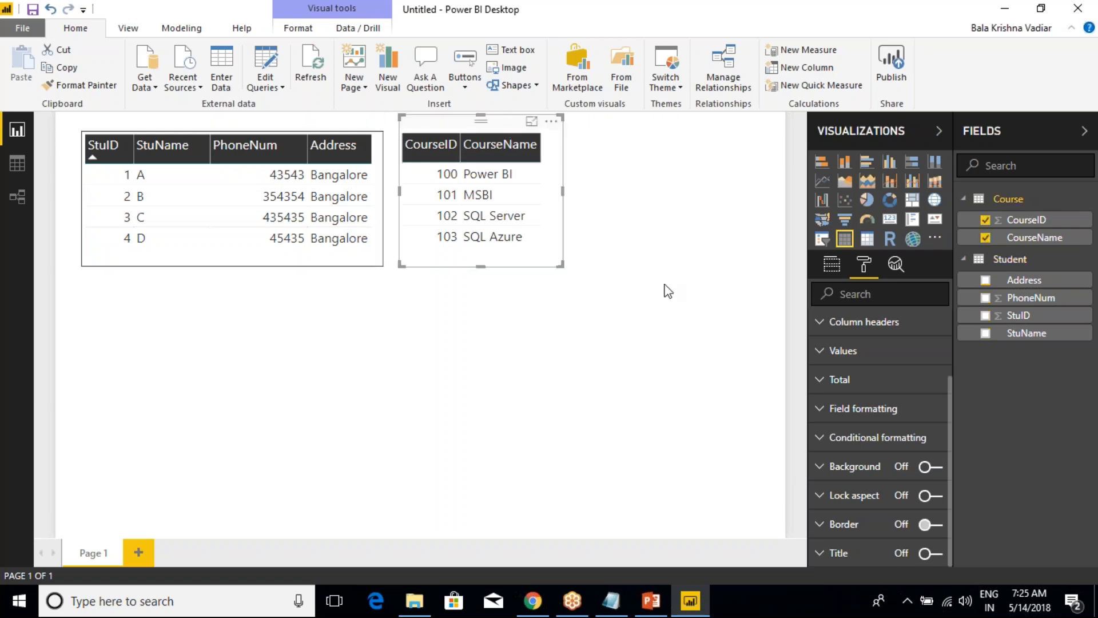
click(937, 527)
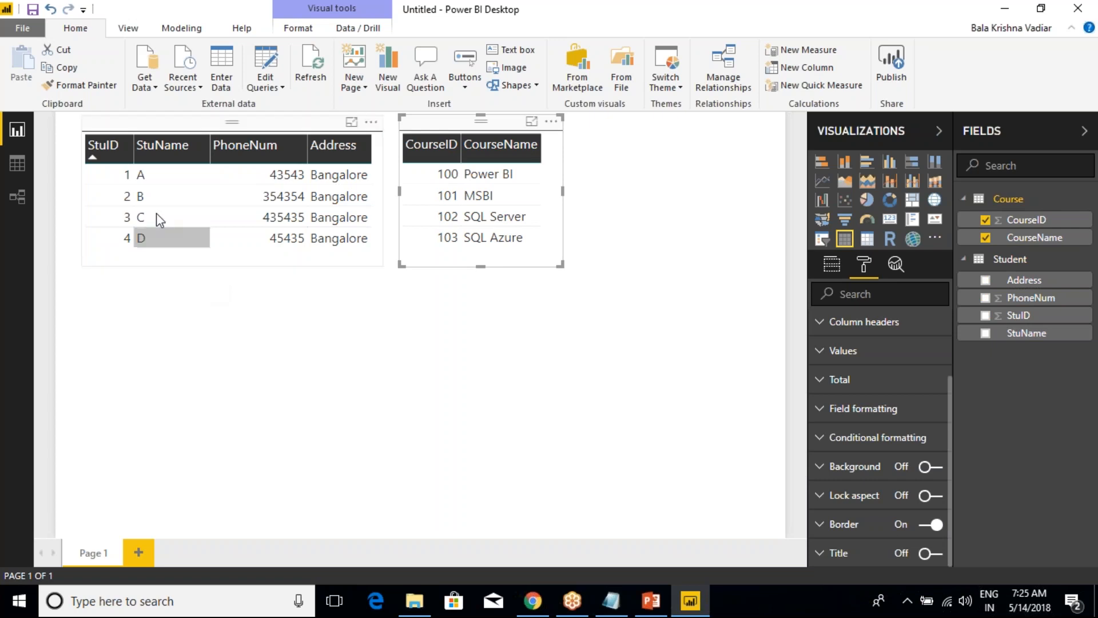
Check cross-filtering by selecting each student row and the Power BI course row, and inspect the model in the relationships view.
click(123, 173)
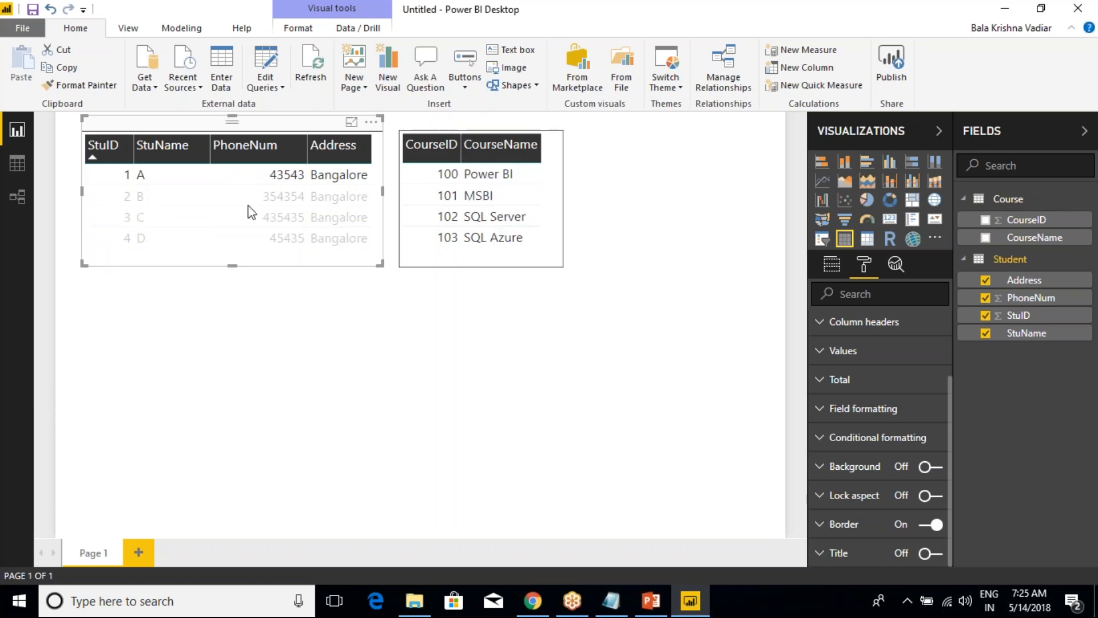
click(90, 195)
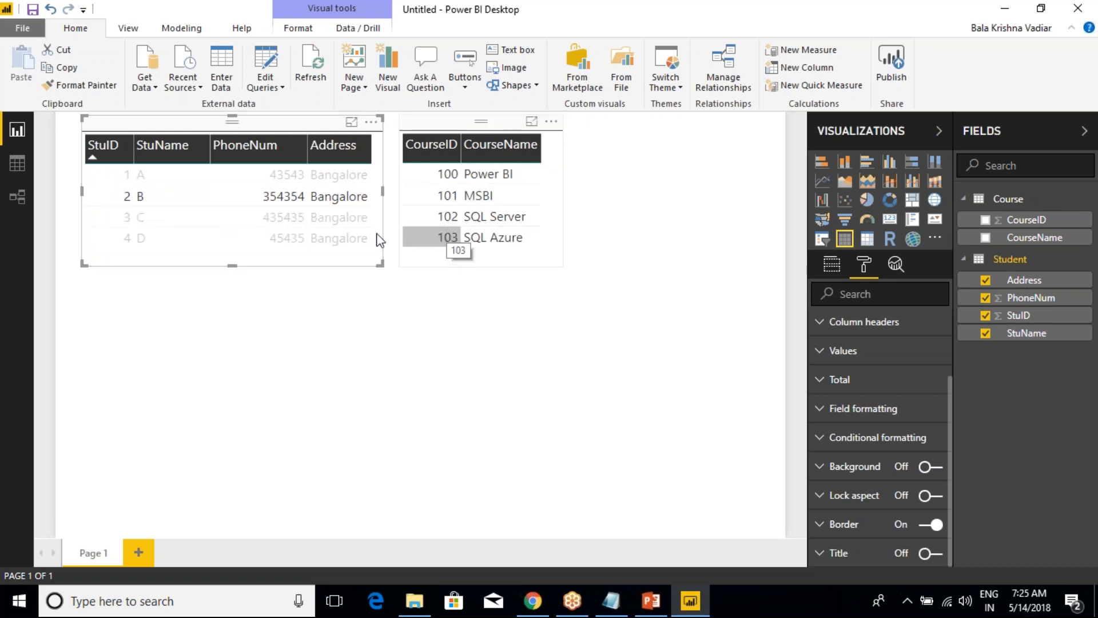
click(120, 215)
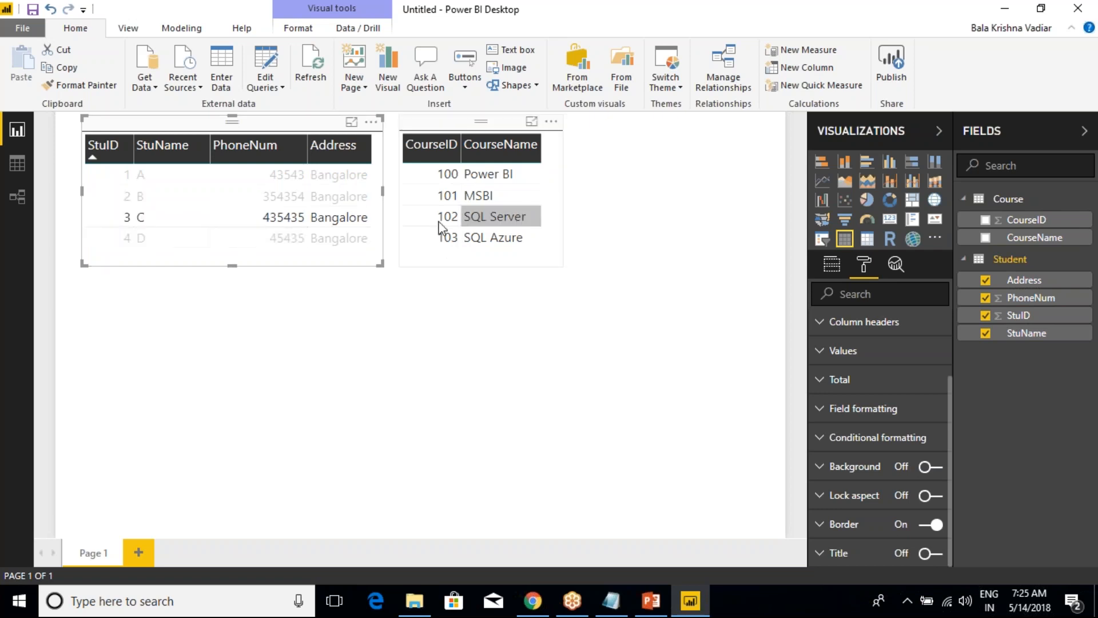
click(127, 238)
click(127, 238)
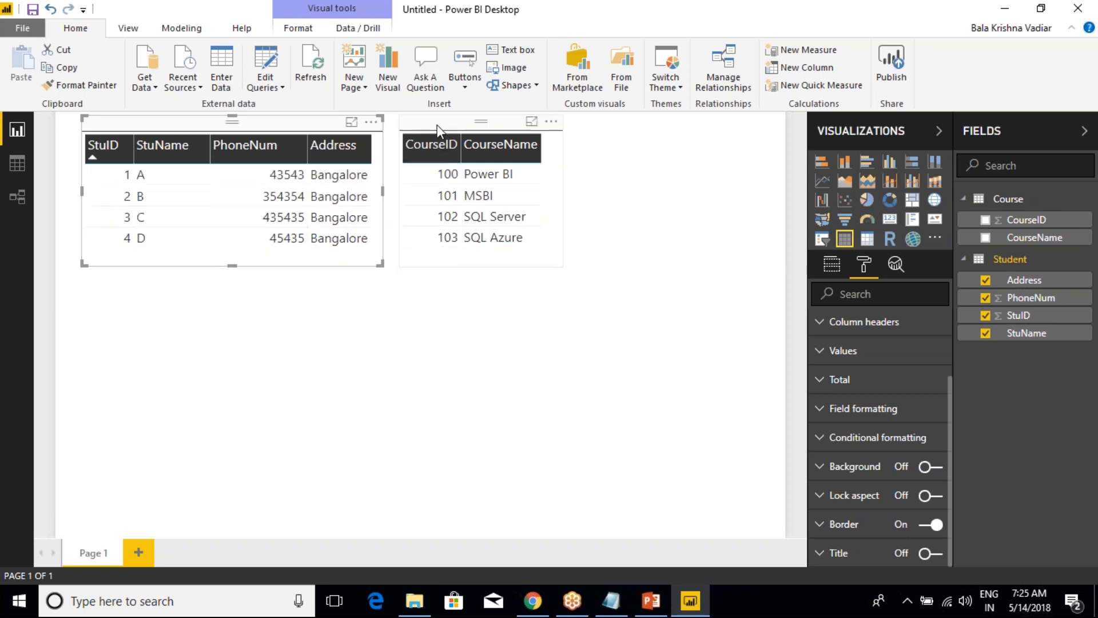
click(440, 174)
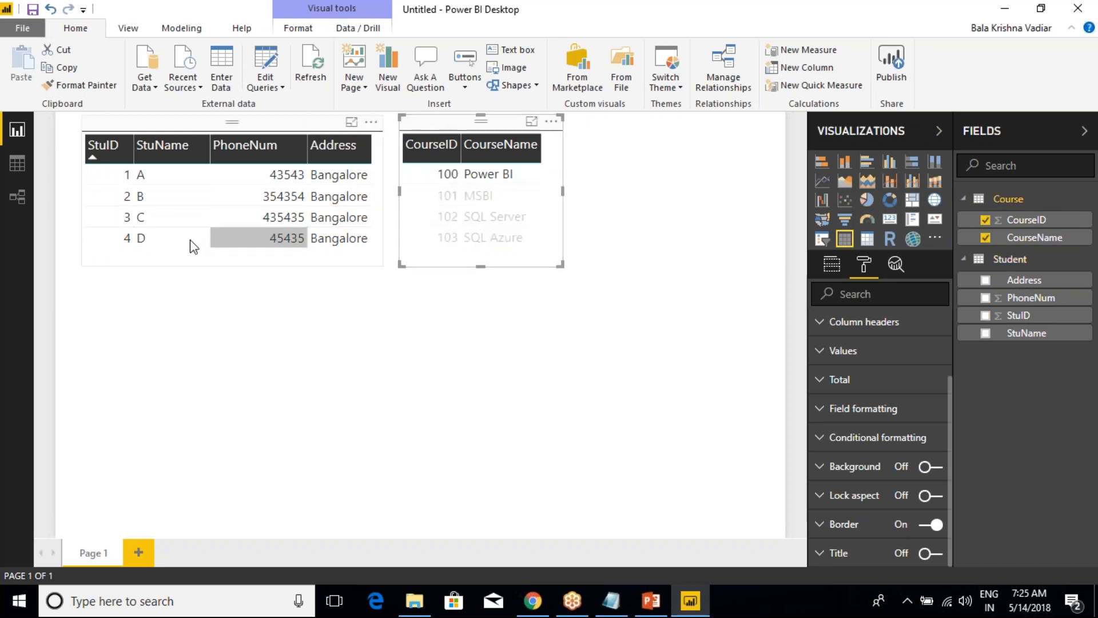
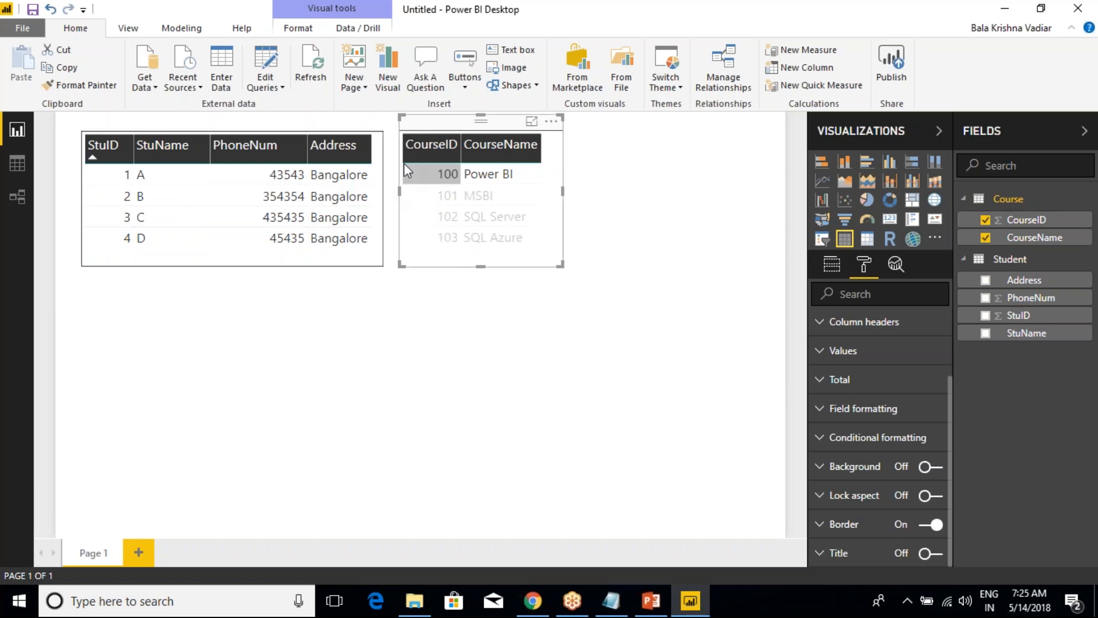
click(30, 207)
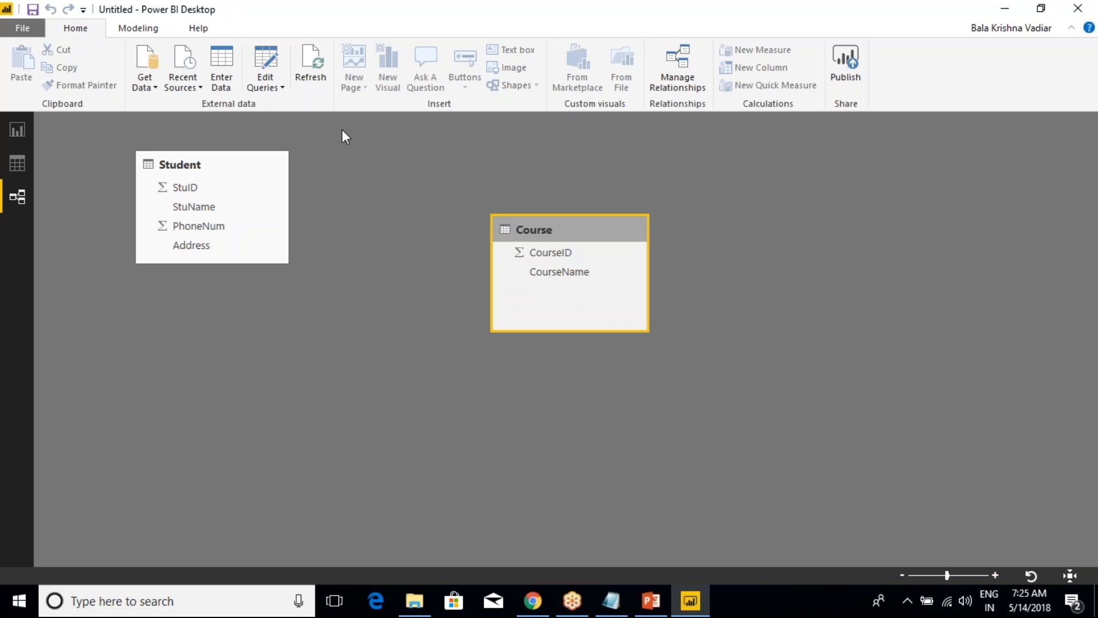
Switch to the Class Notes file in Notepad and add the line "What Is No Relationship in Power BI" below a blank line.
click(611, 601)
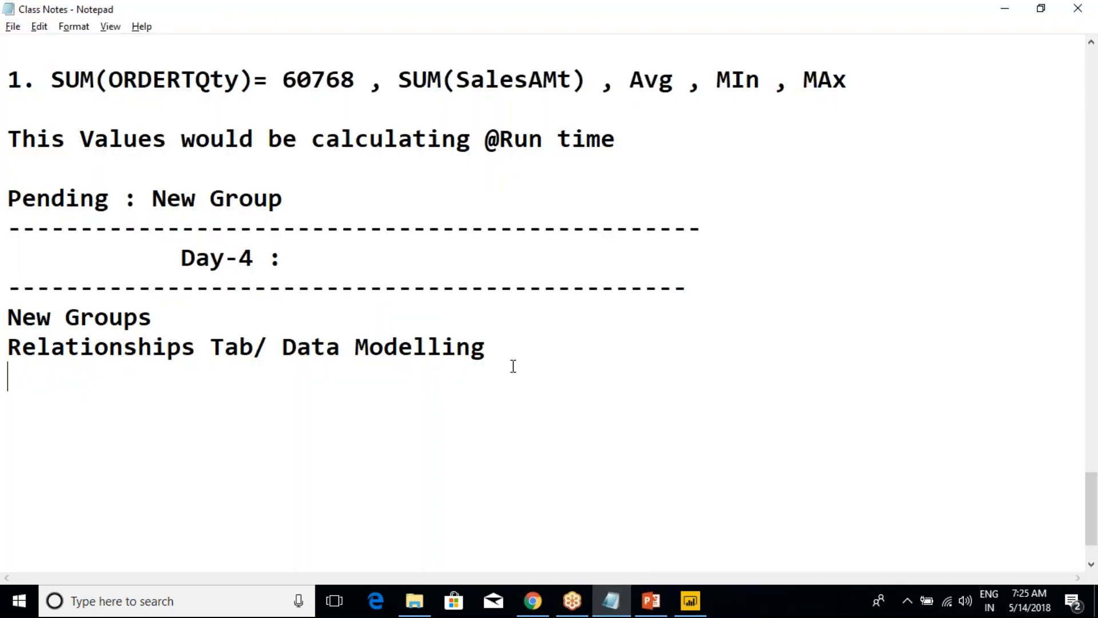
key(Return)
key(Return)
text(What )
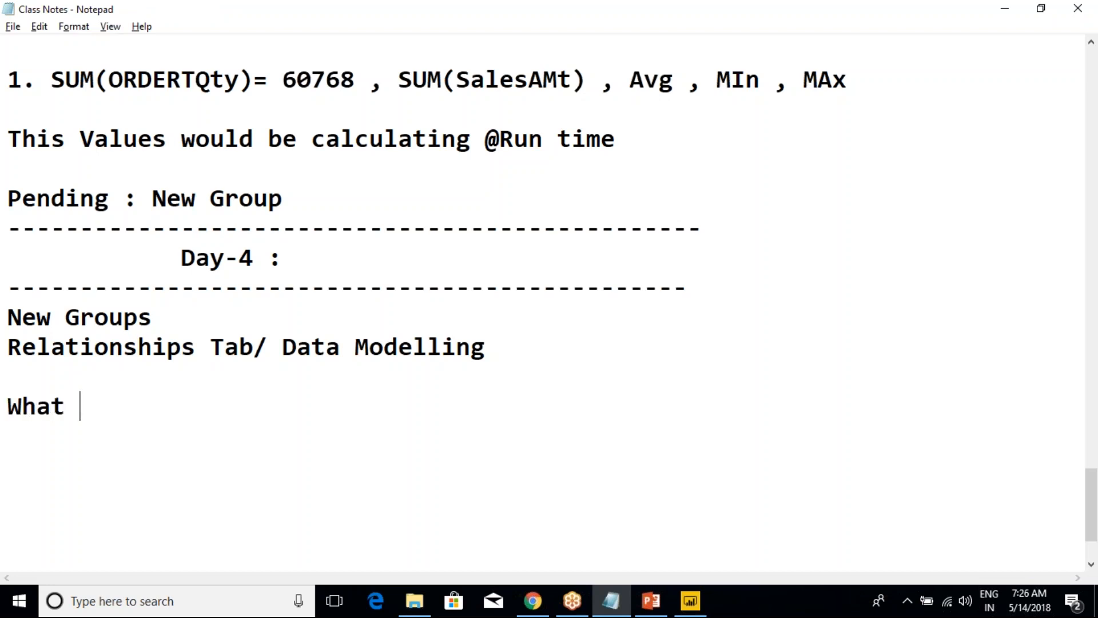
text(Is no Rel)
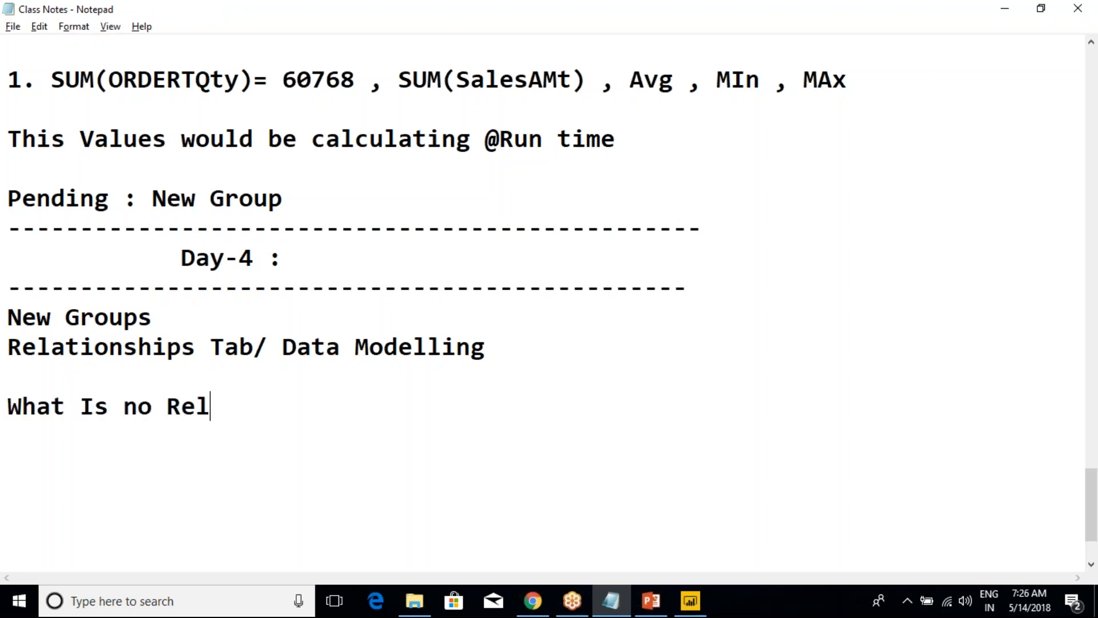
text(ationship)
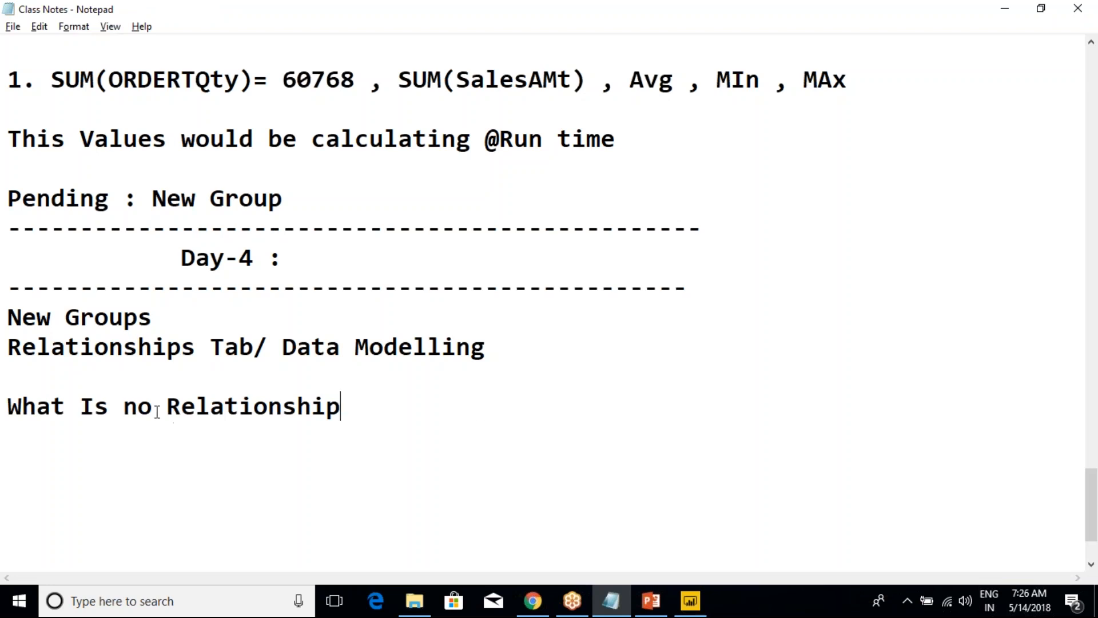
key(BackSpace)
key(BackSpace)
text(No)
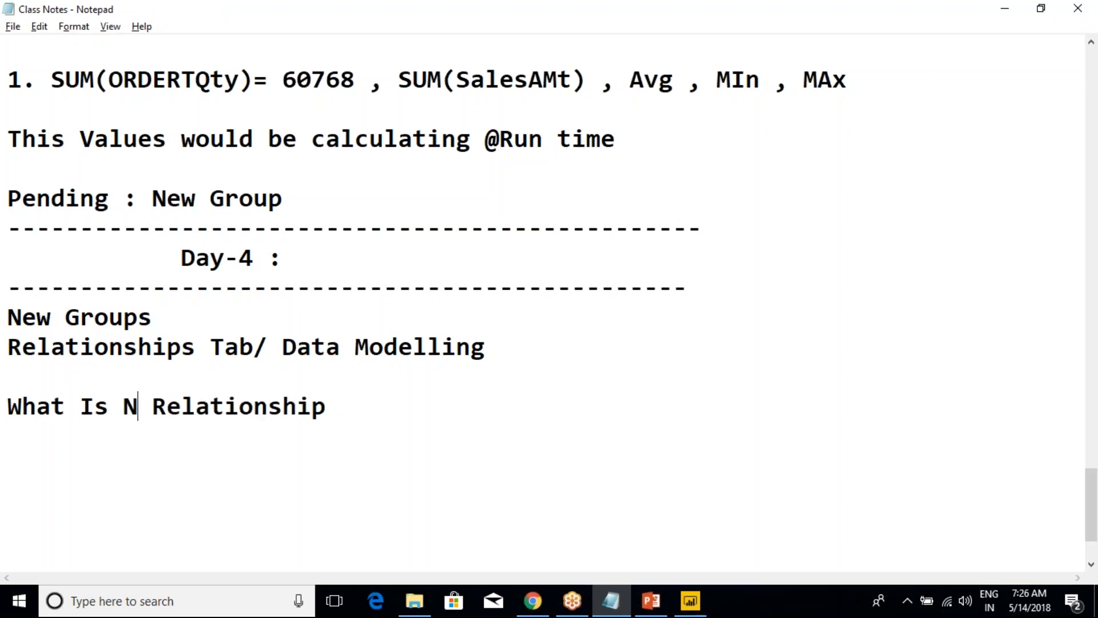
click(348, 412)
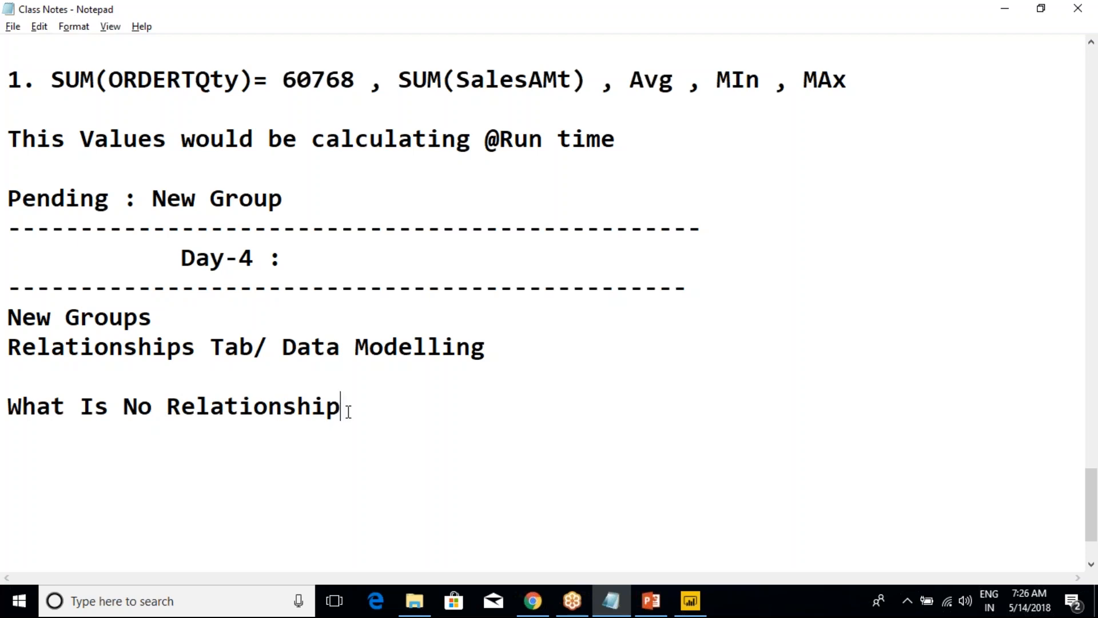
text(in Power BI)
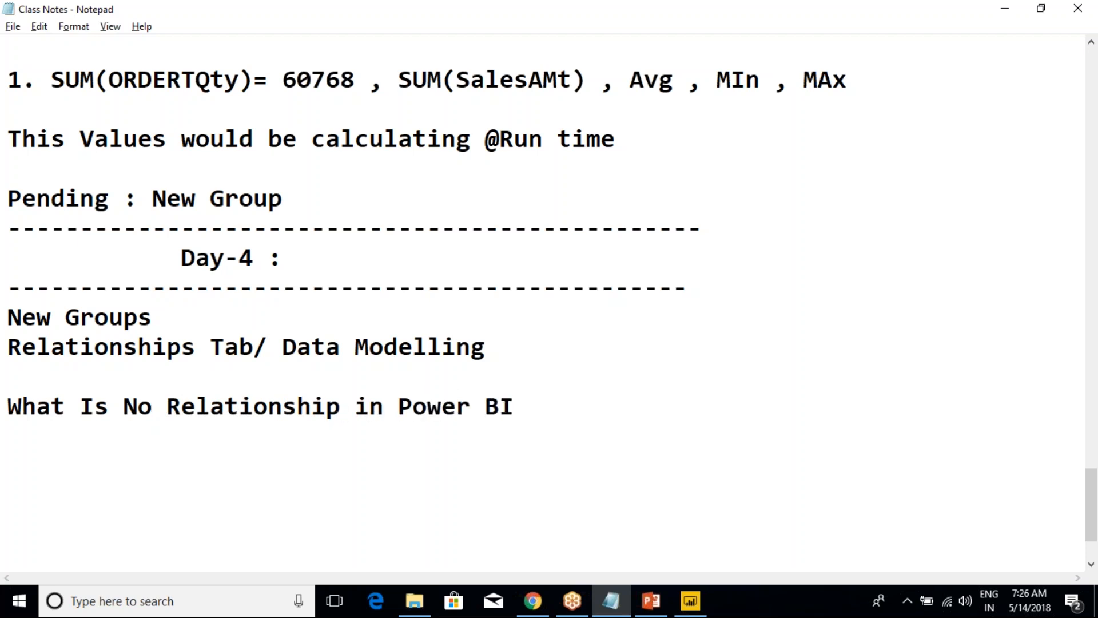
Switch back to Power BI Desktop and examine the Student and Course tables in the relationship diagram against the note.
key(alt+Tab)
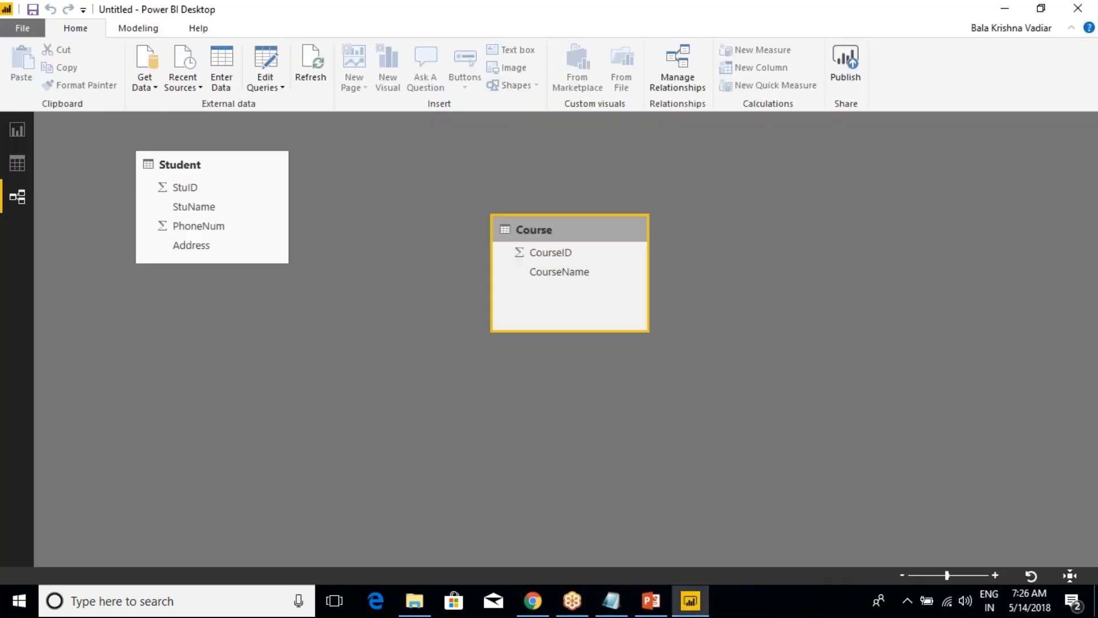
click(254, 161)
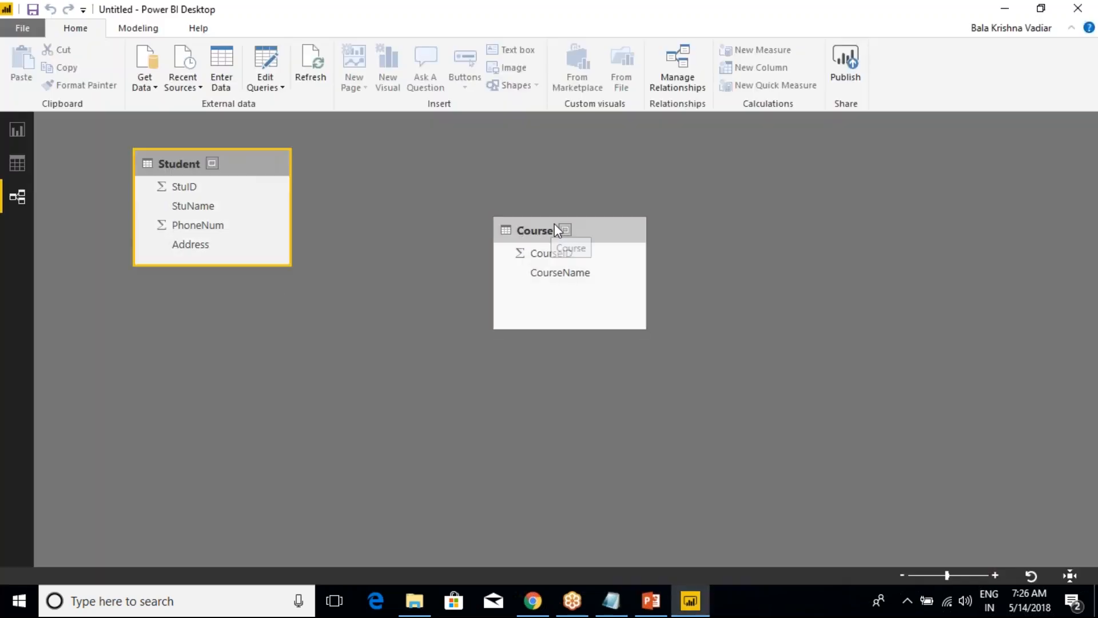
click(590, 222)
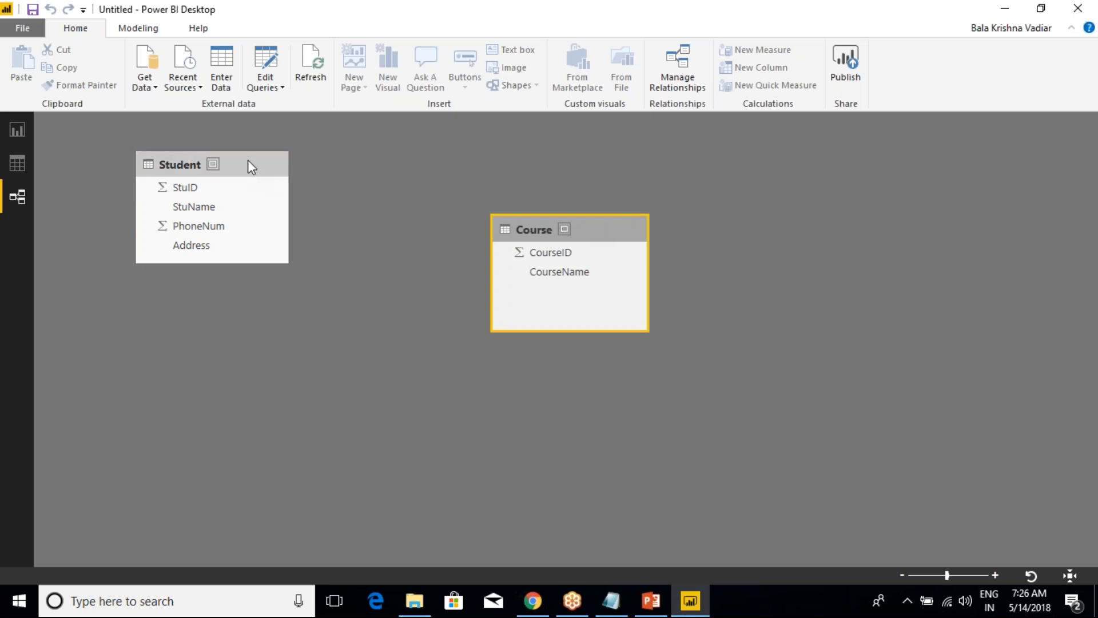
key(alt+Tab)
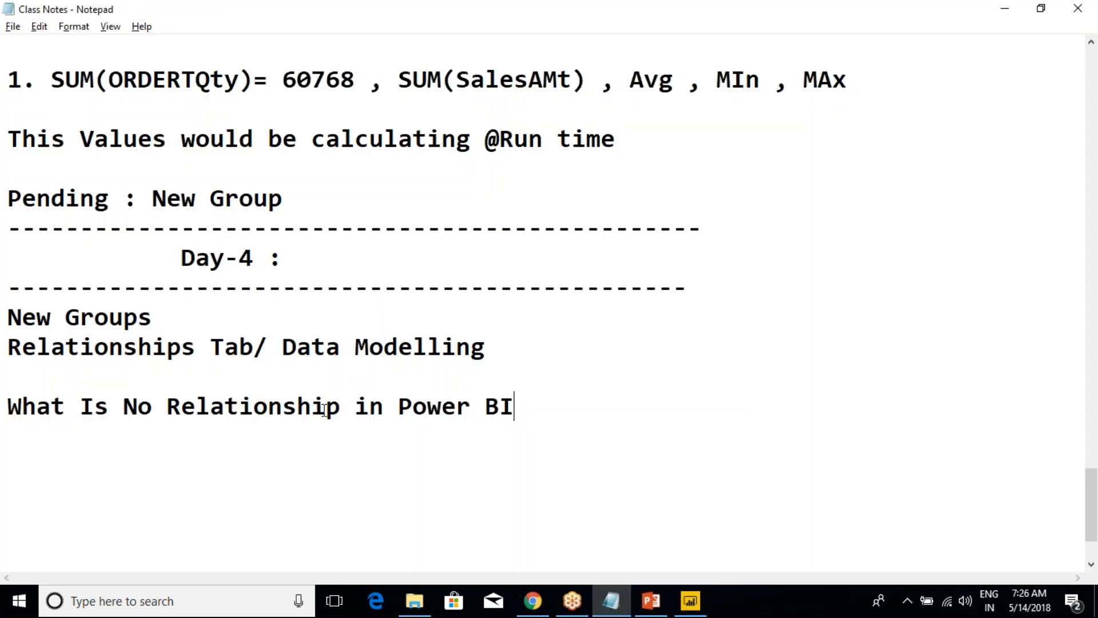
key(alt+Tab)
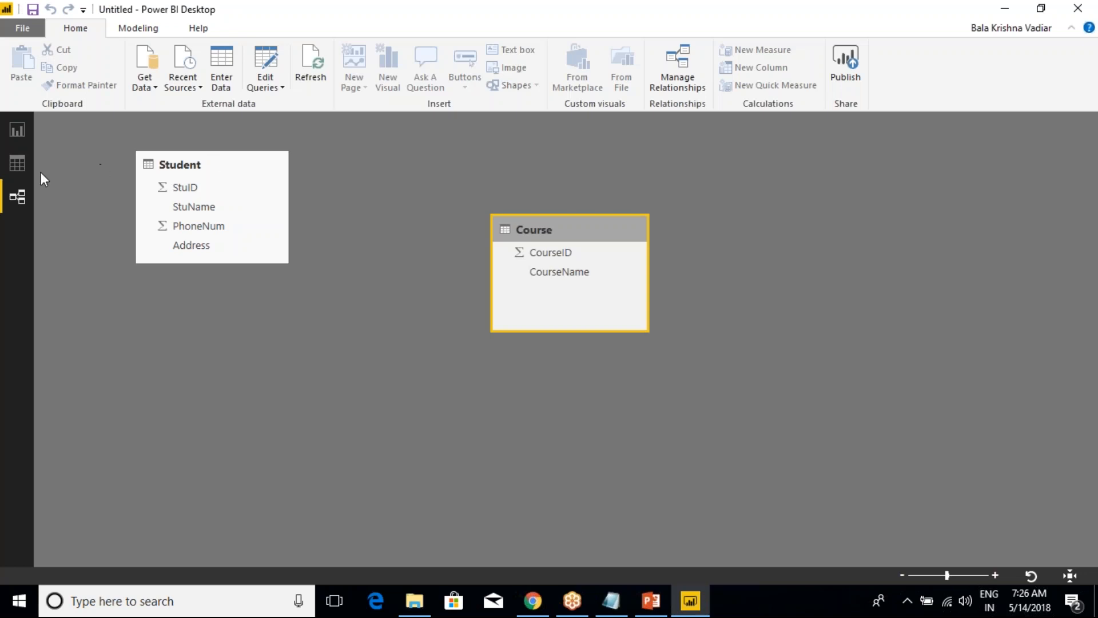
Open the Student query's Source table for editing in Power Query Editor and add a column named CID.
click(17, 131)
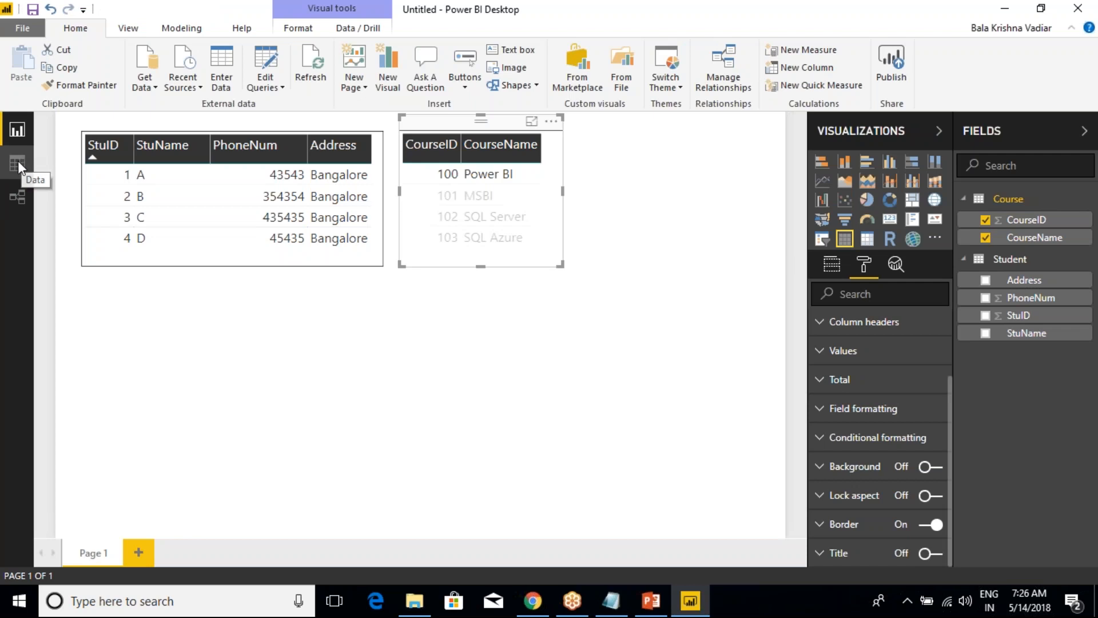
click(18, 160)
click(264, 85)
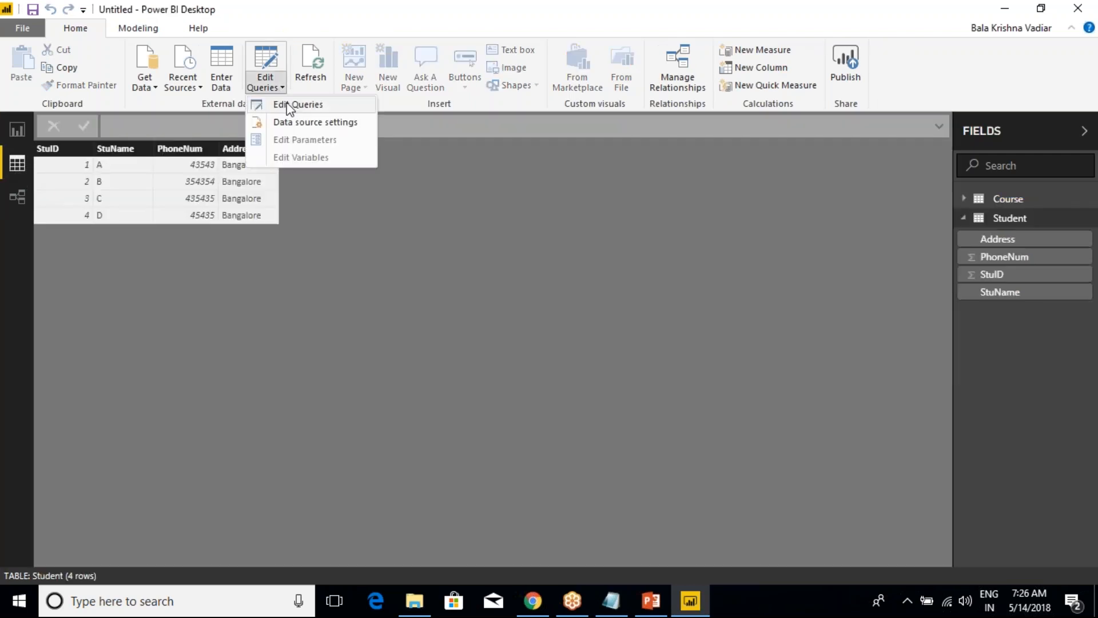
click(286, 106)
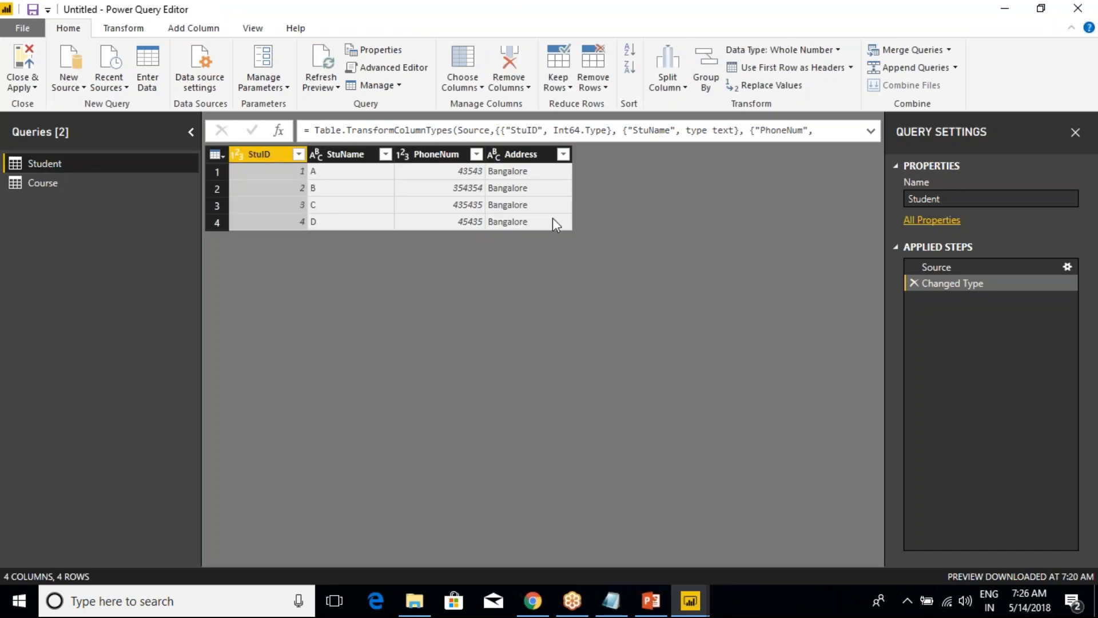
click(1068, 267)
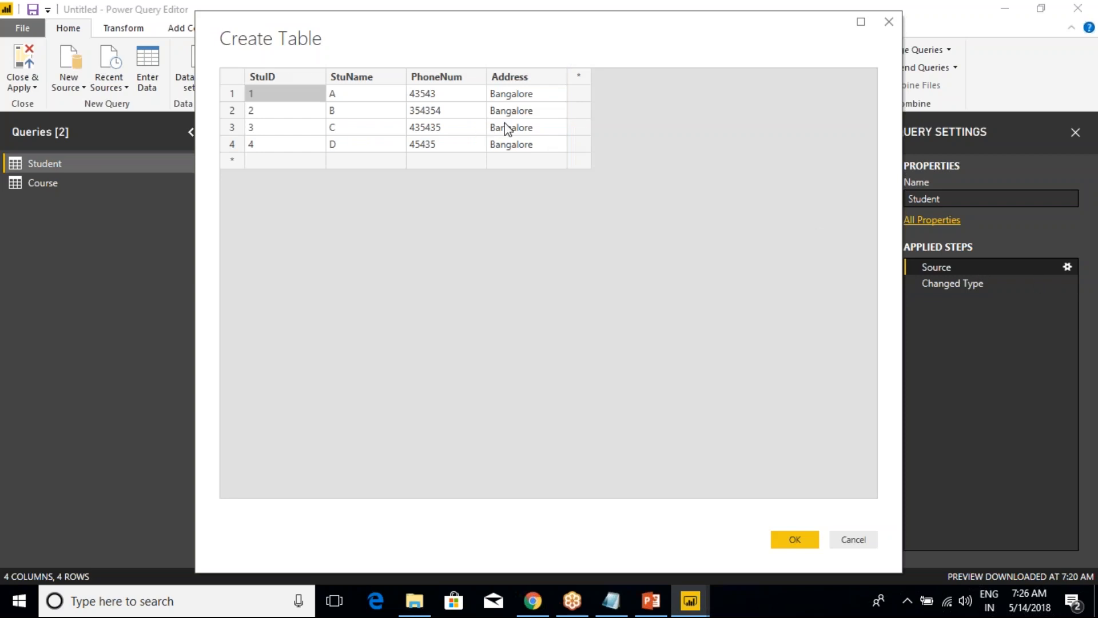
click(580, 77)
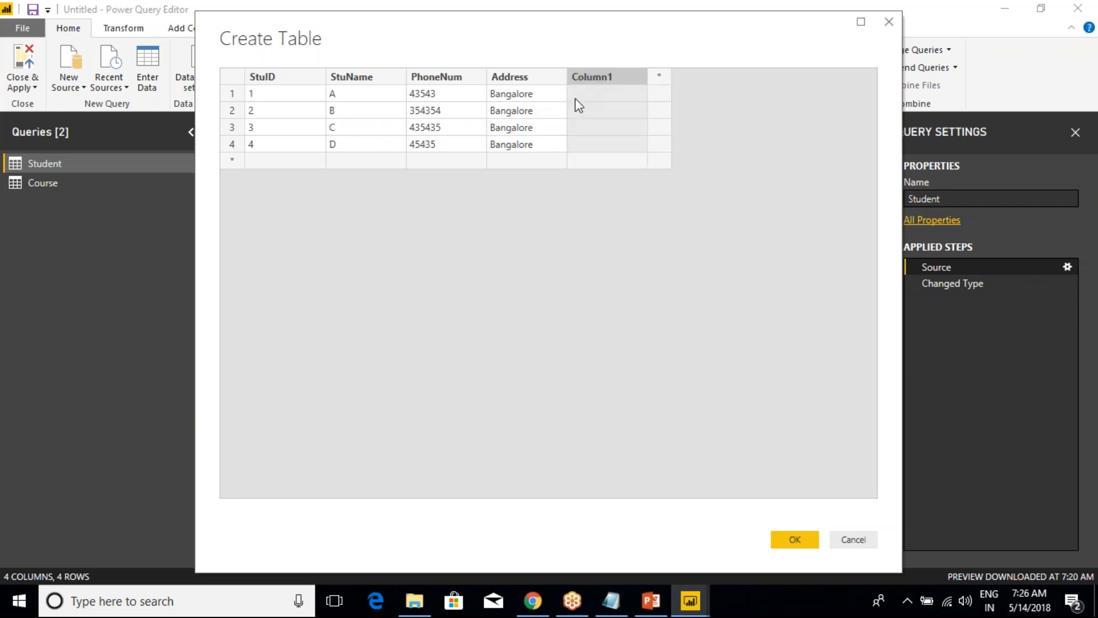
double_click(603, 81)
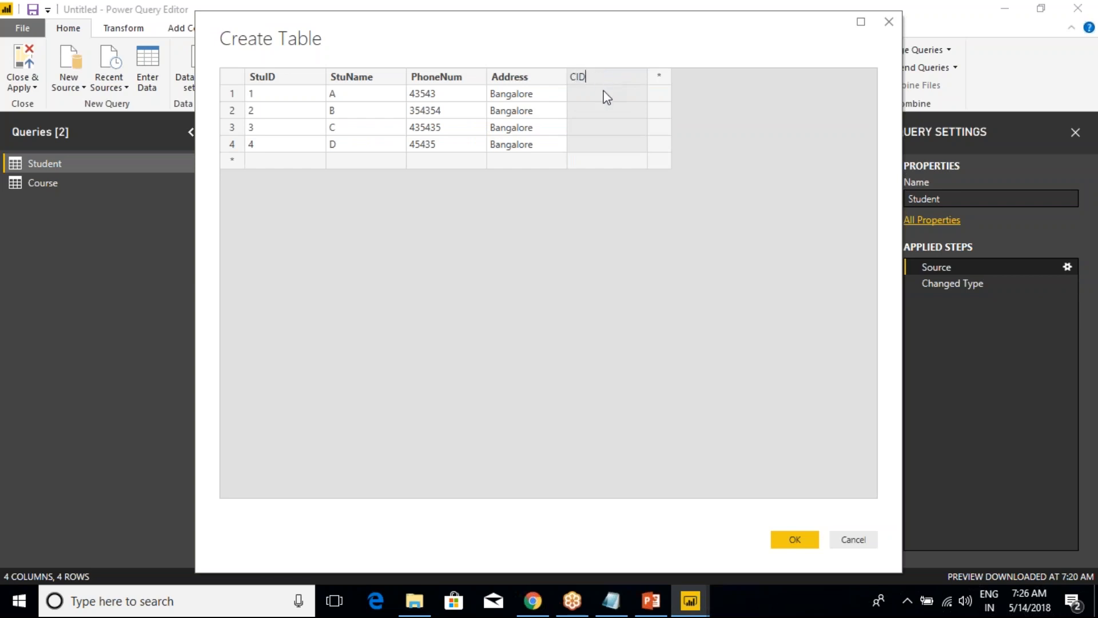
Enter CID values 100, 101, 100 and 102 for Student rows 1 to 4 and apply the query changes to the model.
click(591, 91)
text(100)
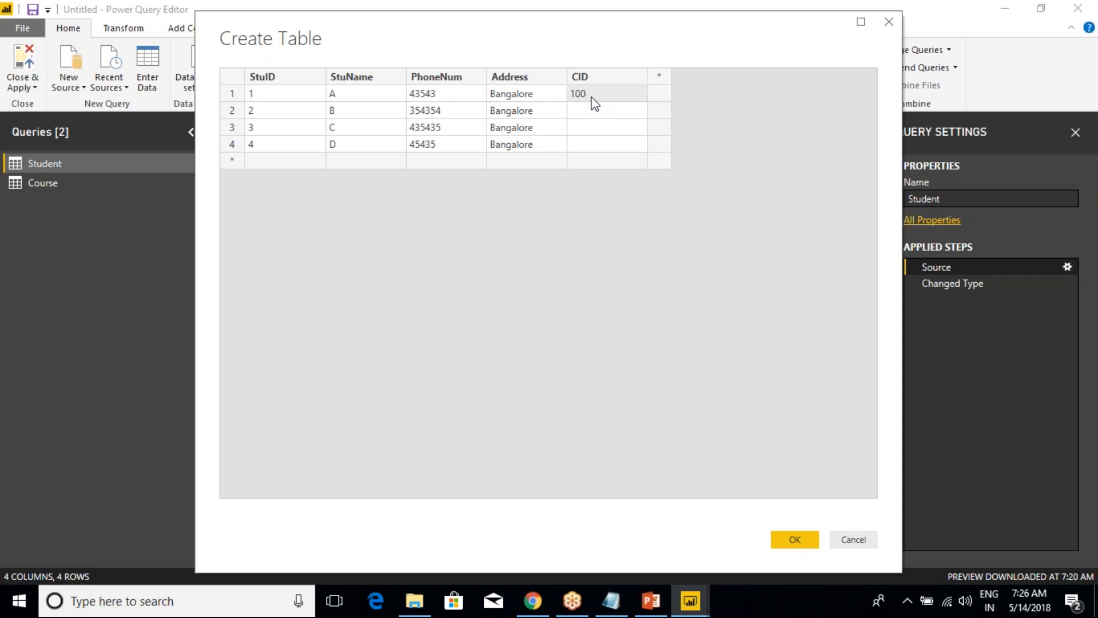
click(592, 109)
text(101)
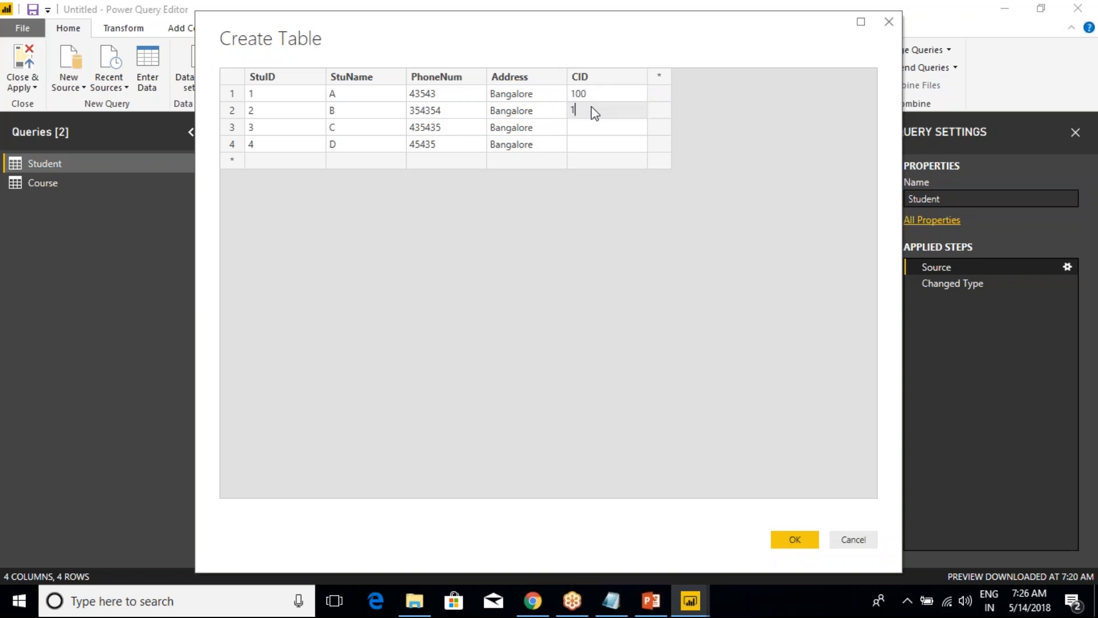
click(588, 123)
text(100)
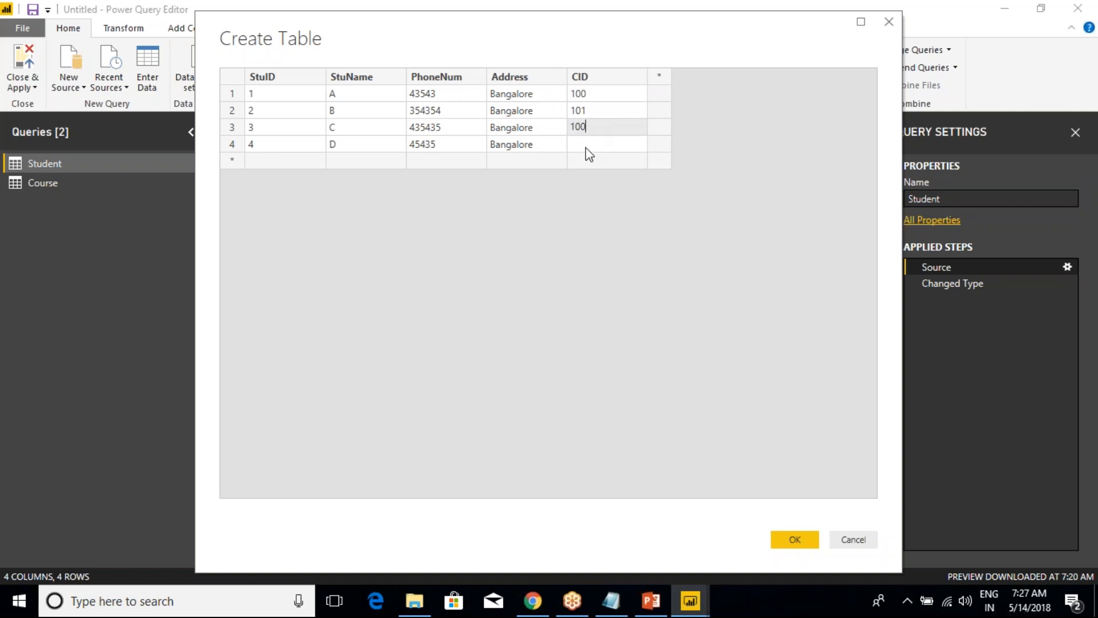
click(587, 147)
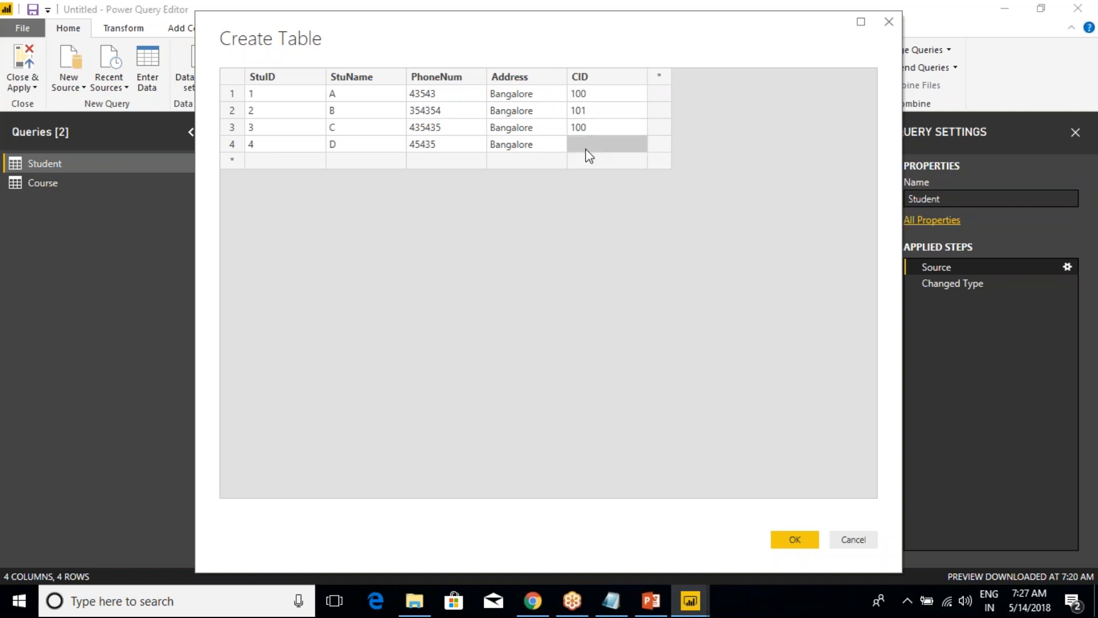
text(102)
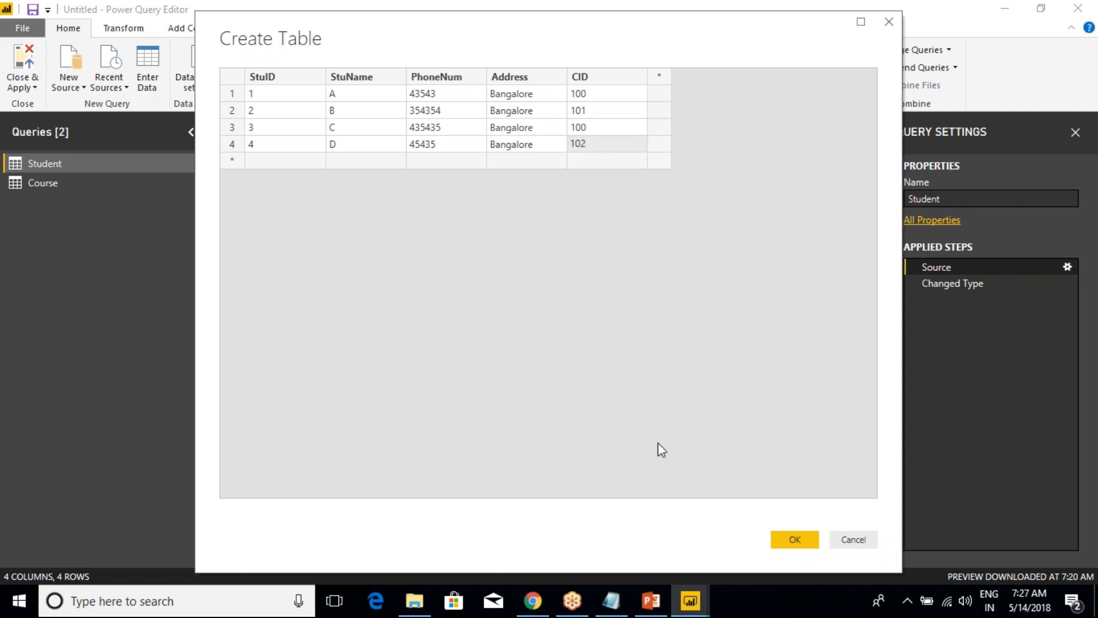
click(781, 540)
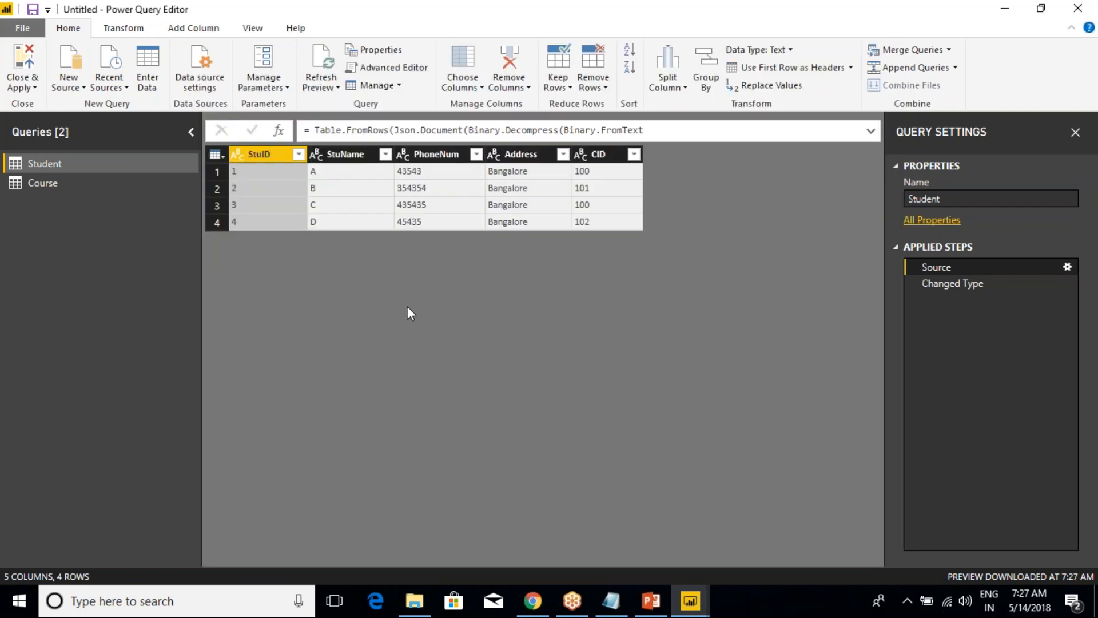
click(23, 87)
click(34, 103)
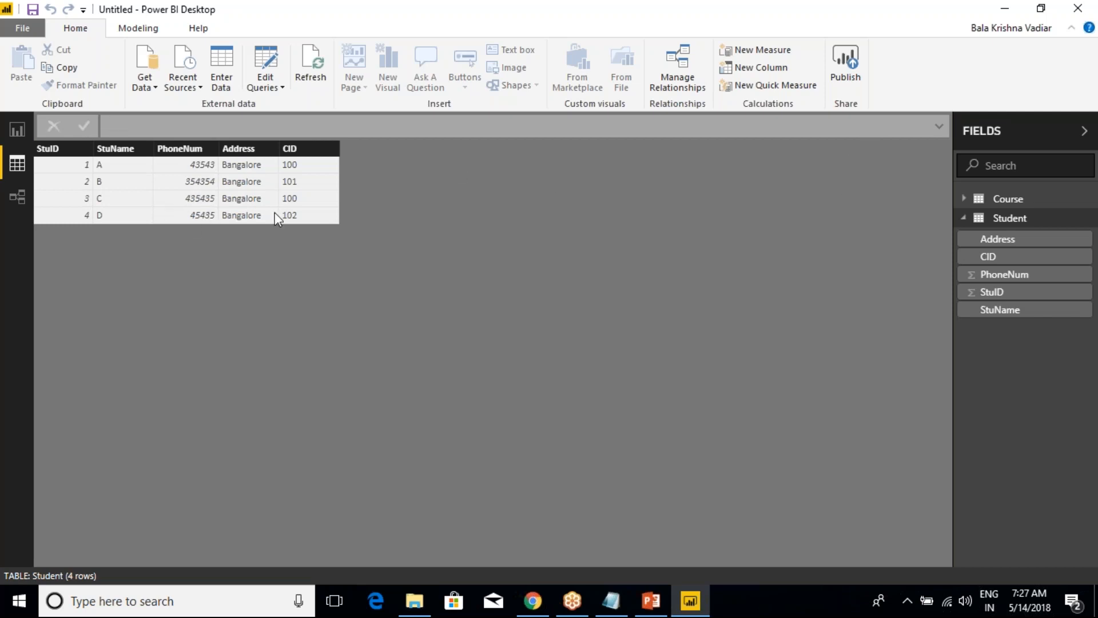
Enlarge the Student table in the relationship diagram to fit all its fields, and return to the table's data.
click(17, 197)
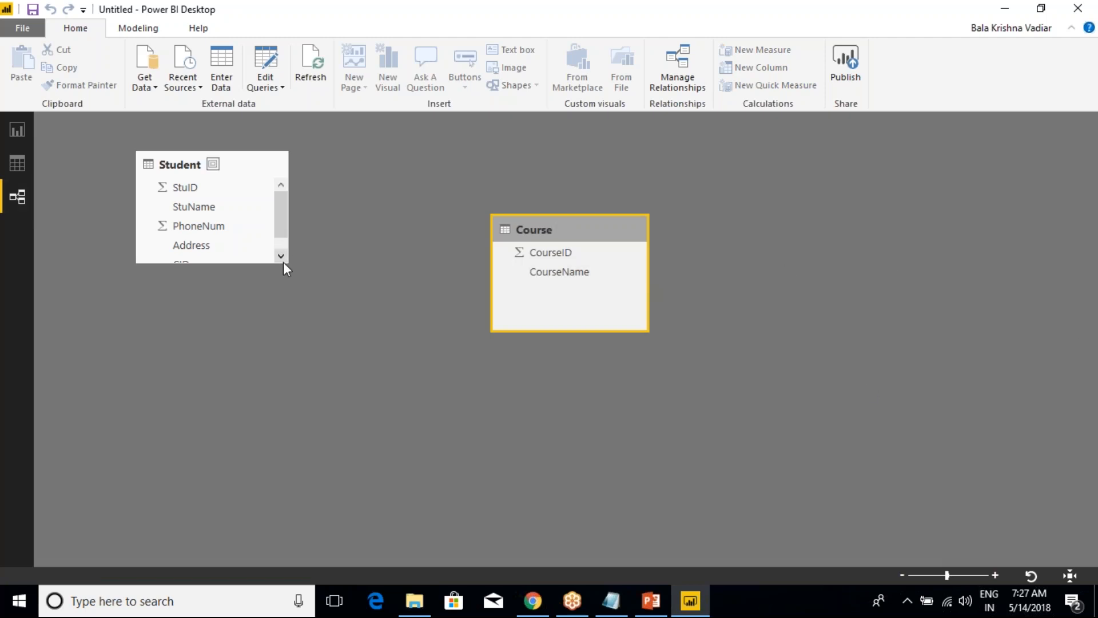
drag(287, 267, 294, 282)
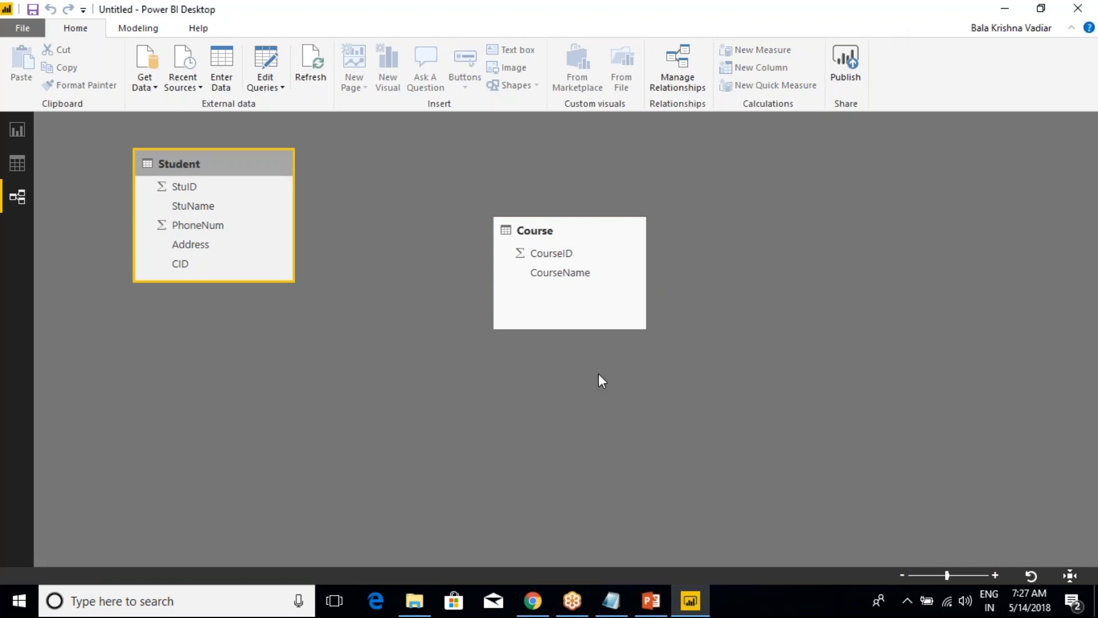
click(17, 164)
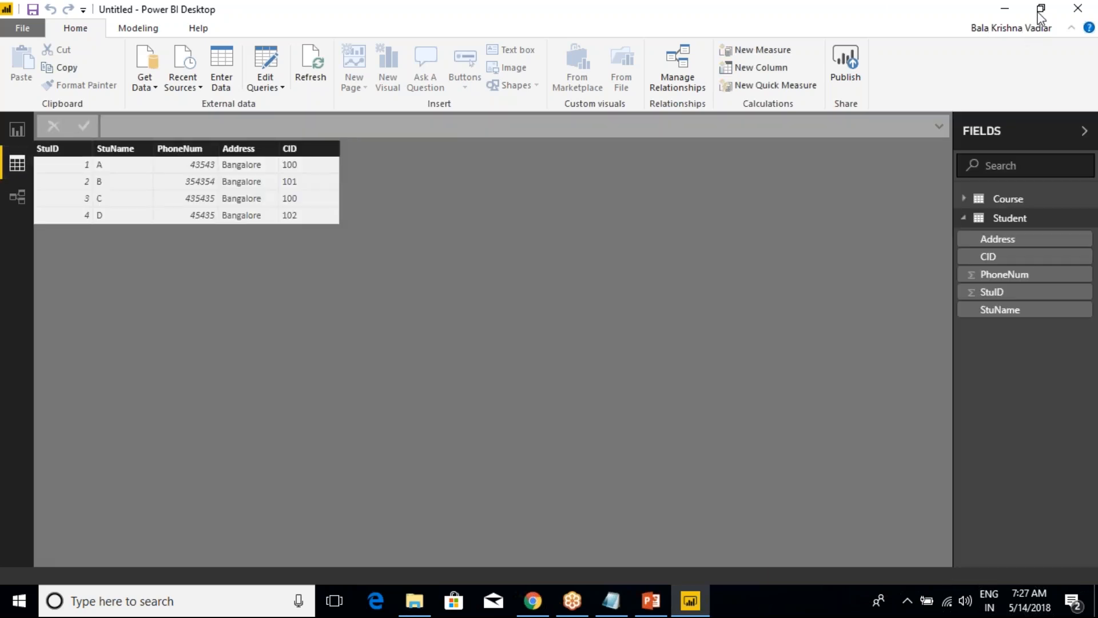
Examine the Course table's CourseID values and compare them with the Student table's CID column in the data view.
click(978, 14)
click(979, 14)
click(1009, 200)
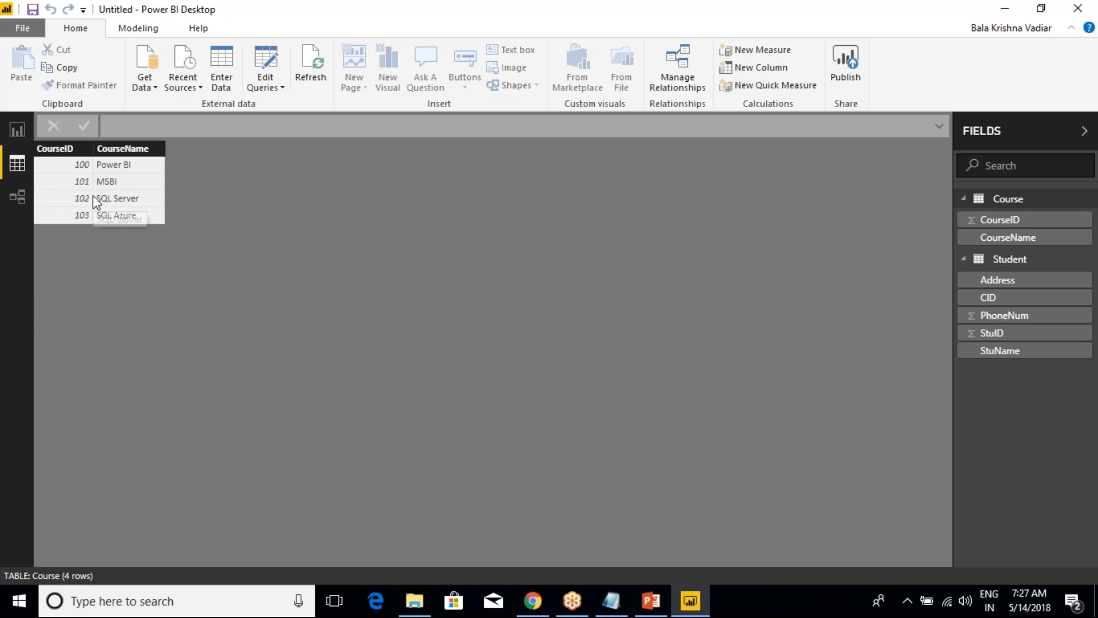
click(1006, 262)
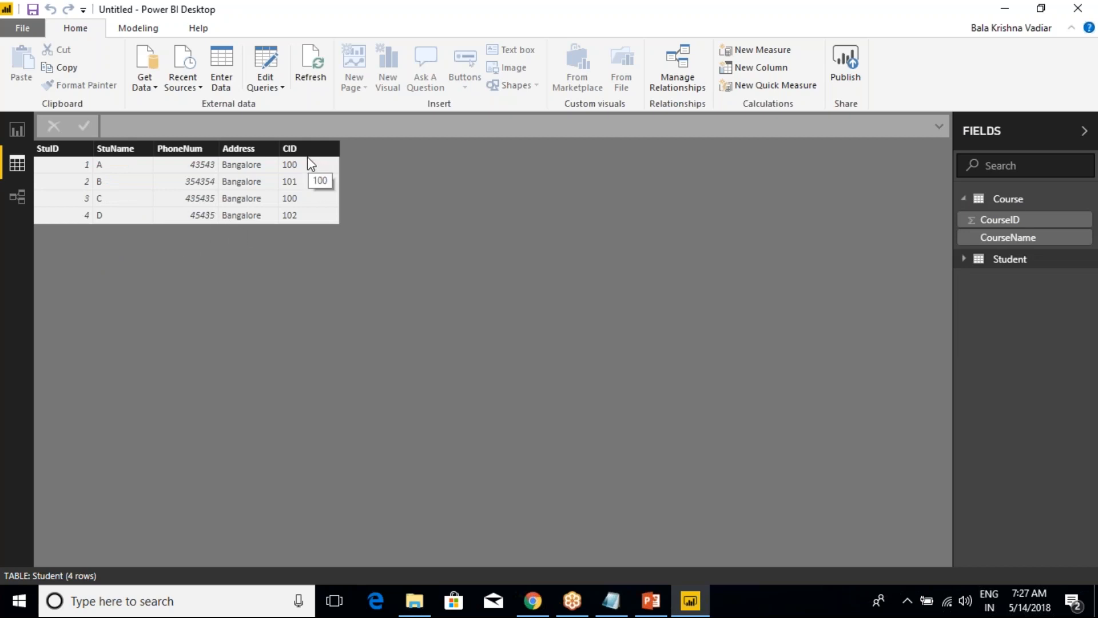
Create a relationship from Student CID to Course CourseID in the relationship diagram, and move the Course table farther from Student.
click(18, 198)
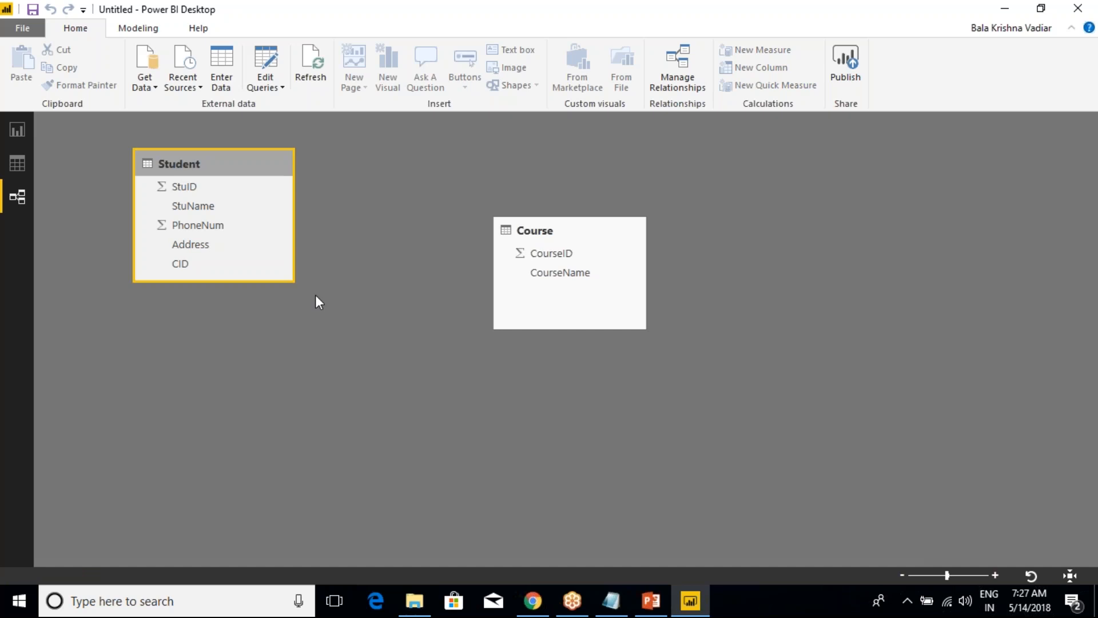
right_click(188, 271)
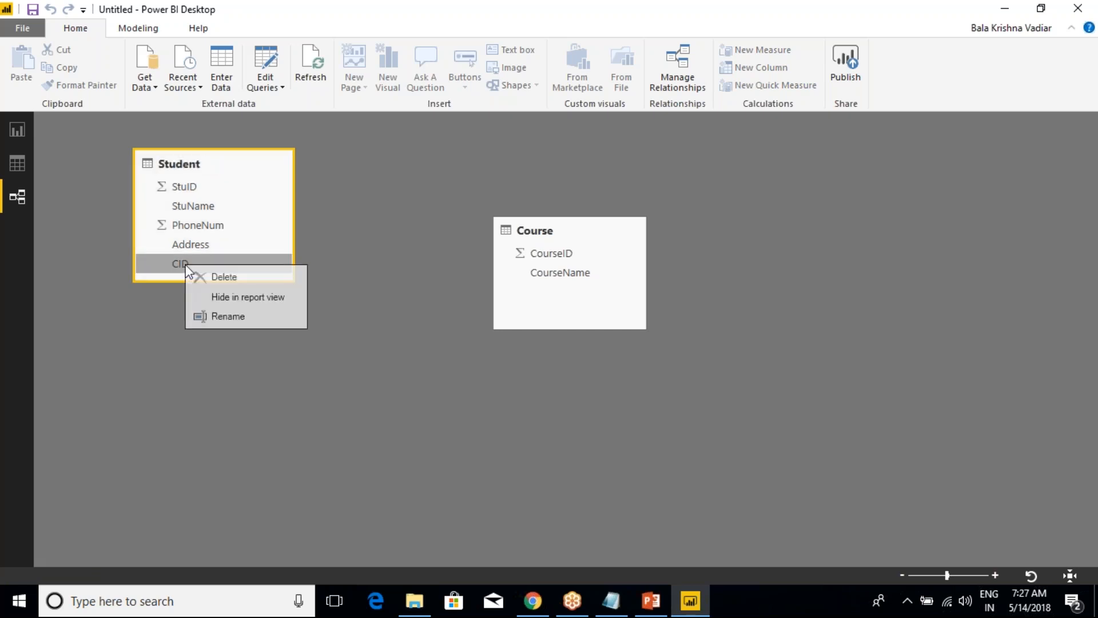
click(312, 389)
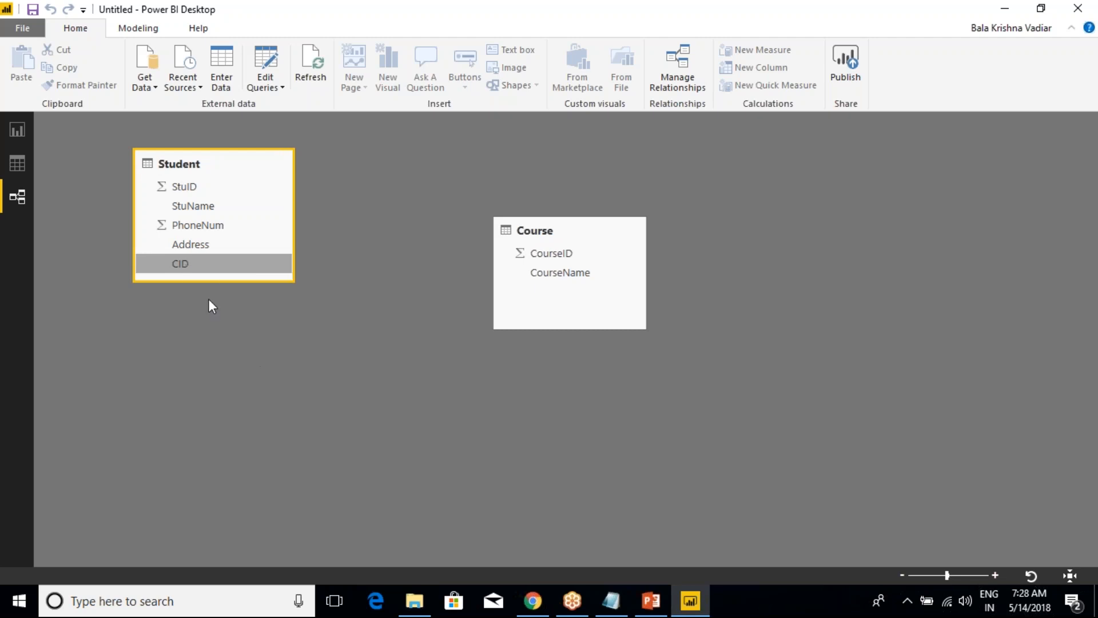
drag(229, 264, 550, 257)
click(527, 223)
drag(527, 223, 634, 218)
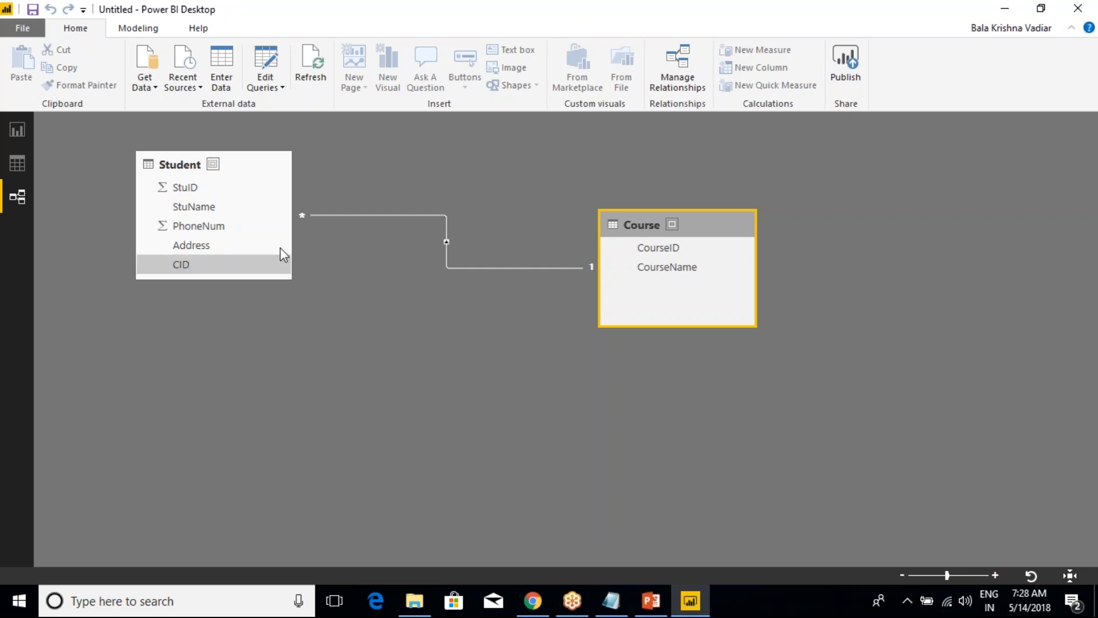
click(340, 216)
mouse_move(199, 264)
mouse_down()
mouse_move(200, 327)
mouse_move(210, 314)
mouse_move(221, 370)
mouse_move(234, 344)
mouse_up()
drag(215, 370, 258, 363)
mouse_move(267, 337)
mouse_down()
mouse_move(272, 358)
mouse_move(285, 356)
mouse_up()
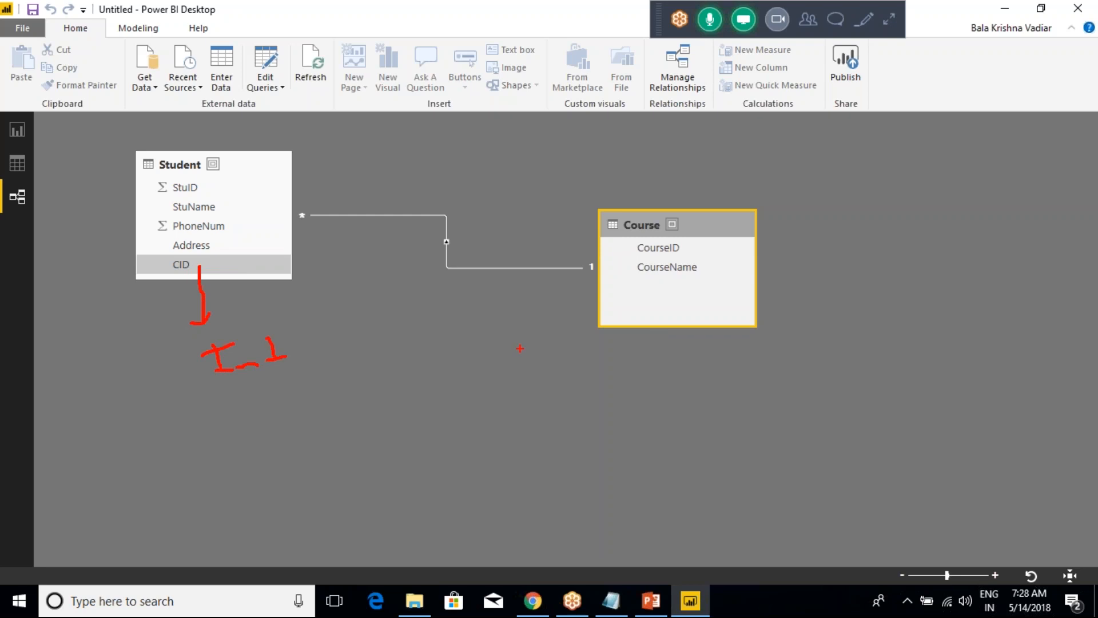
mouse_move(695, 252)
mouse_down()
mouse_move(794, 251)
mouse_move(814, 272)
mouse_move(830, 240)
mouse_move(875, 266)
mouse_move(864, 278)
mouse_up()
click(891, 269)
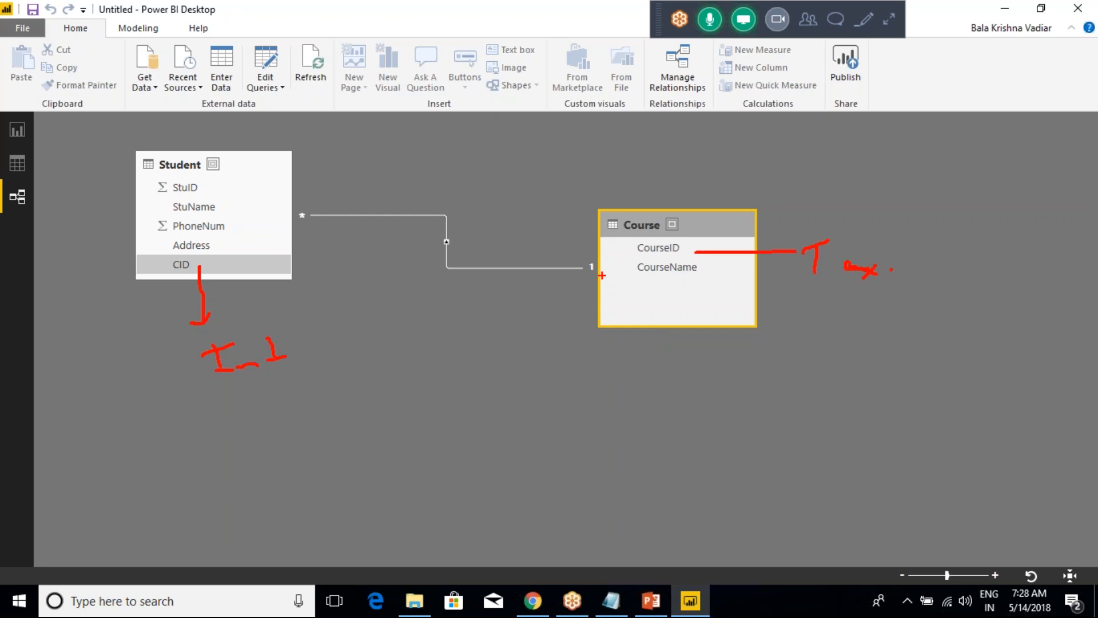
key(Escape)
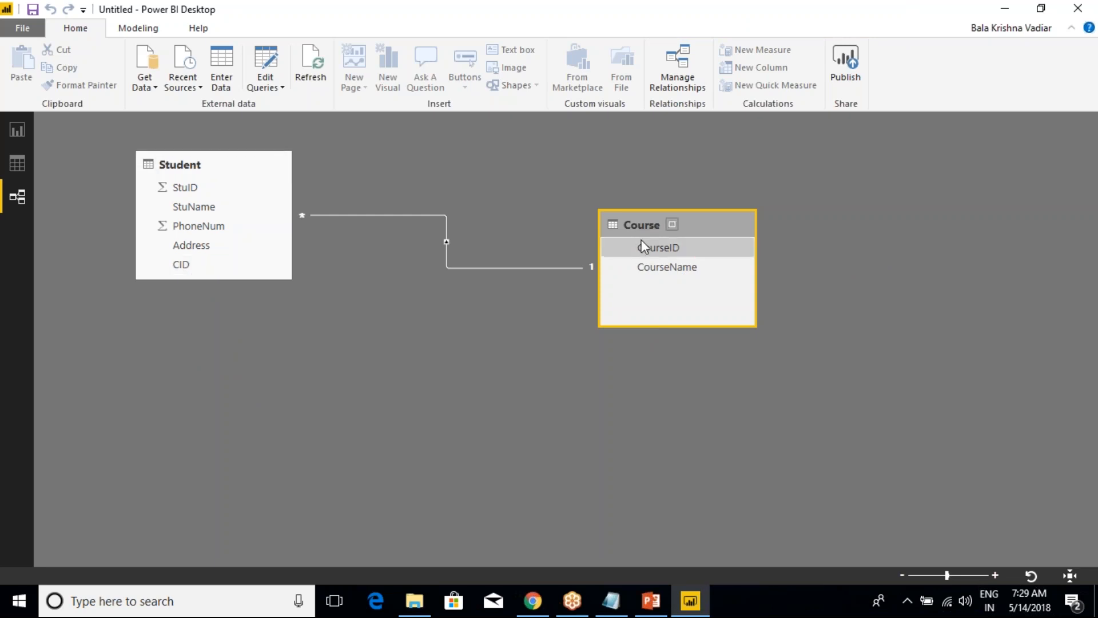
Switch to the Class Notes file in Notepad and add the line "How to Create Relationship Between Two Tables." under Day-4.
key(alt+Tab)
key(Return)
text(How to Crea)
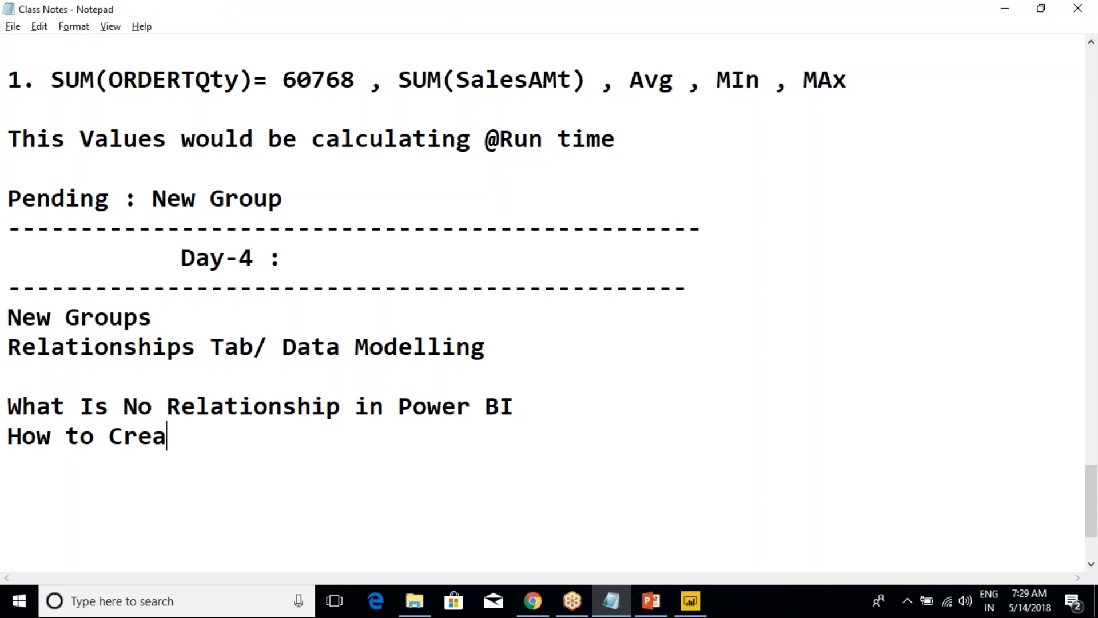
text(te Rela)
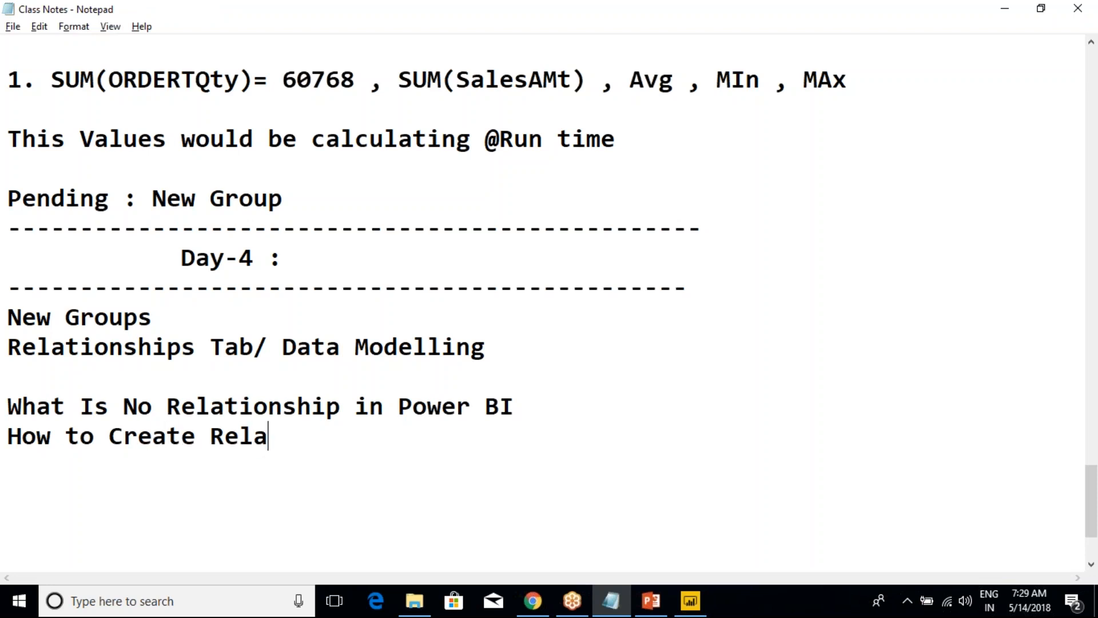
text(tionship B)
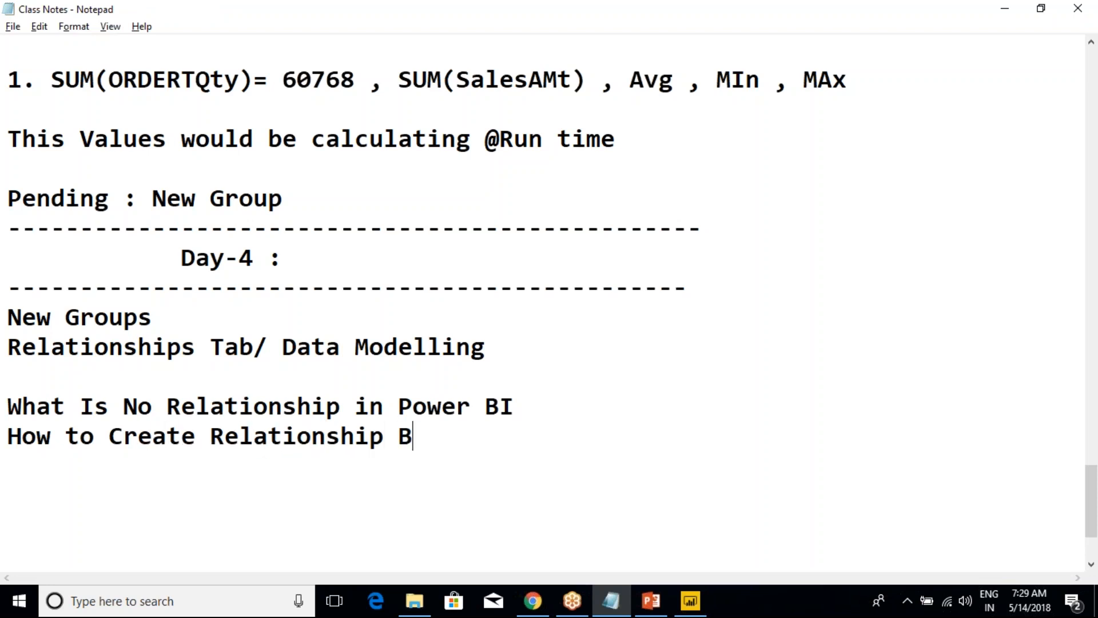
text(etween T)
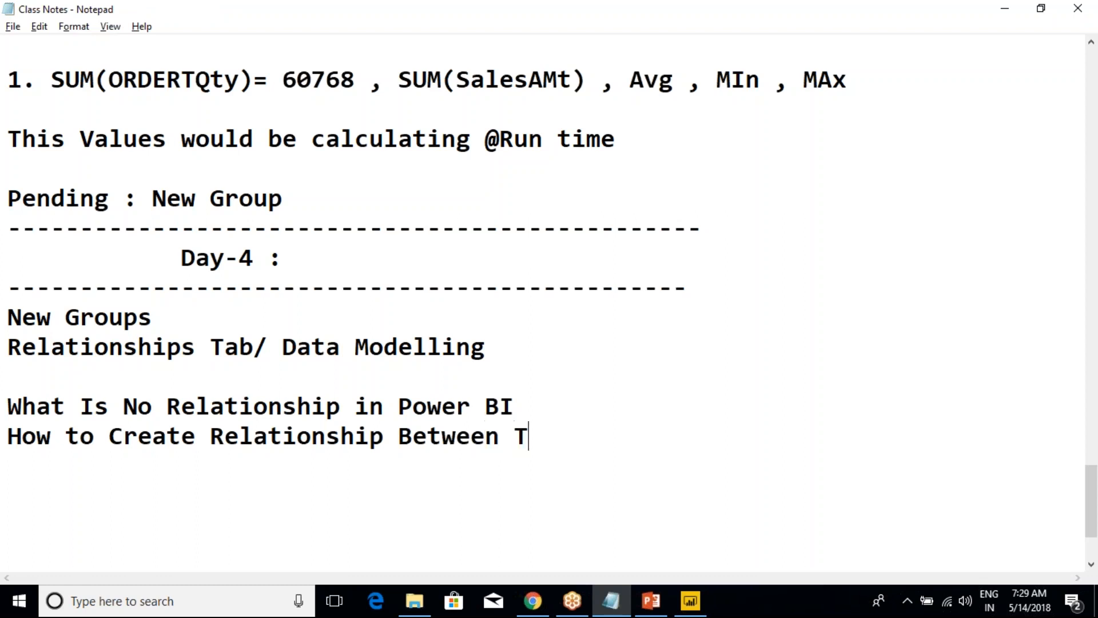
text(wo Tables.)
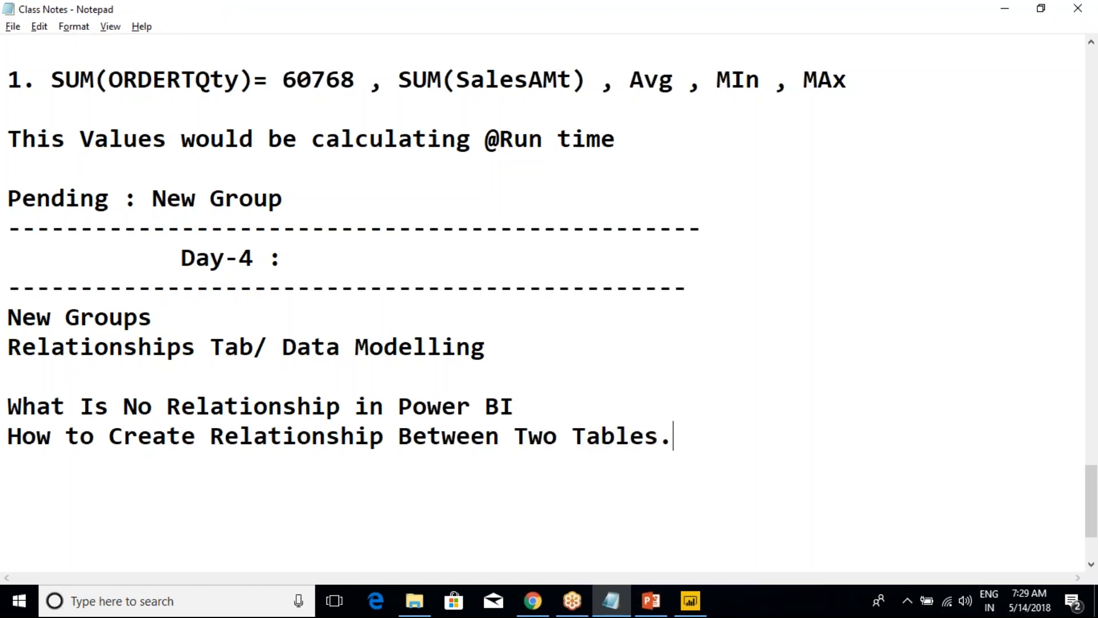
key(Return)
Switch back to Power BI Desktop's report page and toggle the CourseID 100 selection to check how the Student table visual filters.
key(alt+Tab)
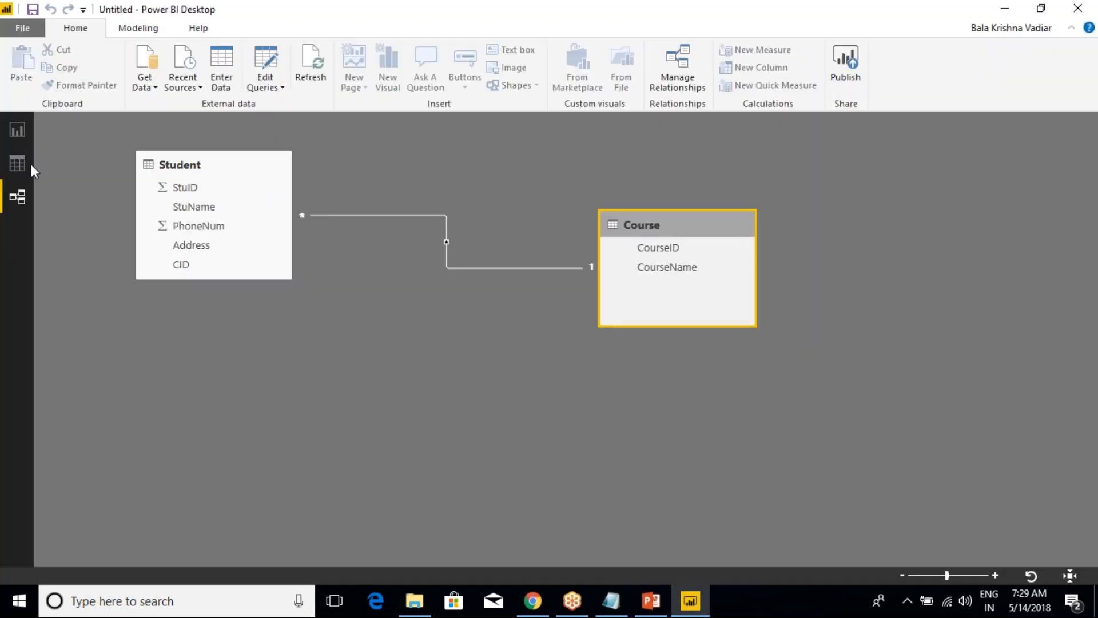
click(17, 130)
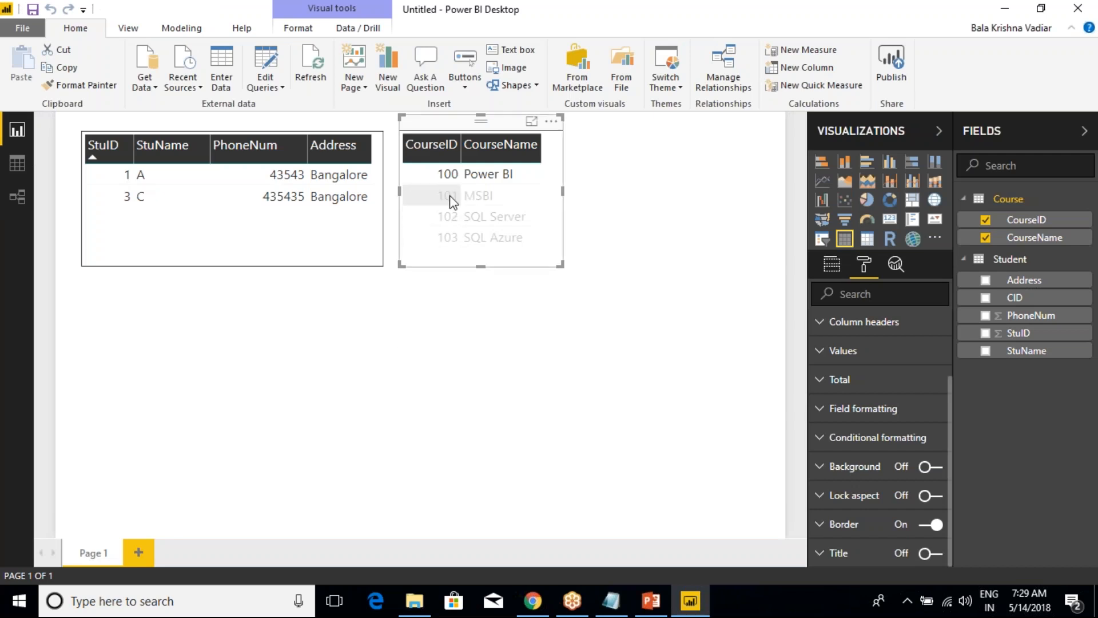
click(435, 173)
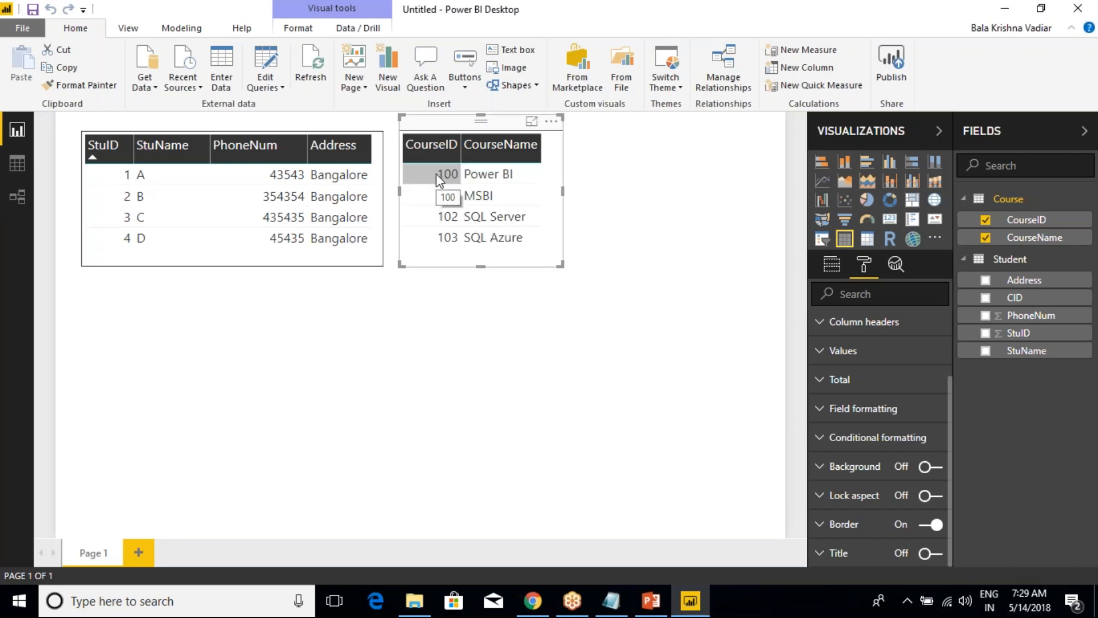
click(431, 175)
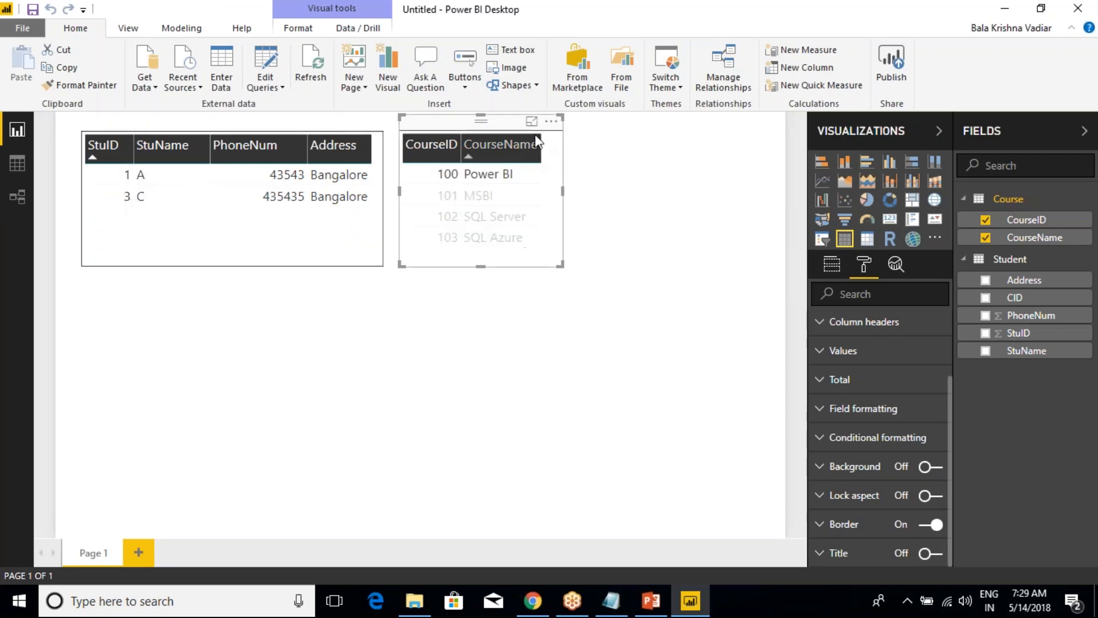
Move the Course table visual away from Student, and add the CID field to the Student table visual, widening it to fit.
drag(514, 129, 632, 139)
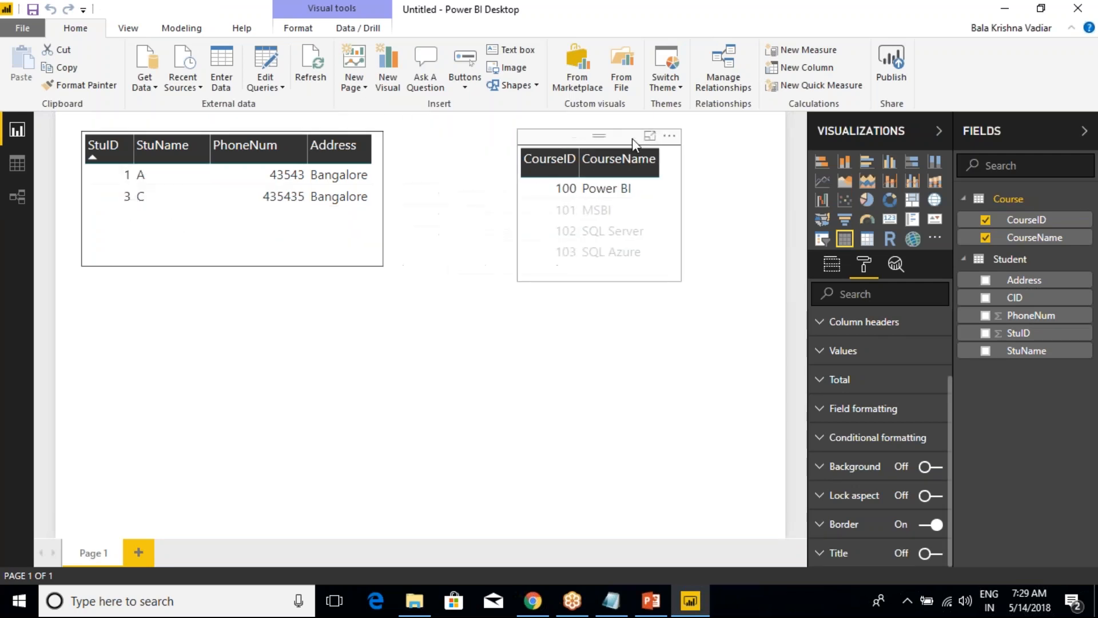
click(382, 264)
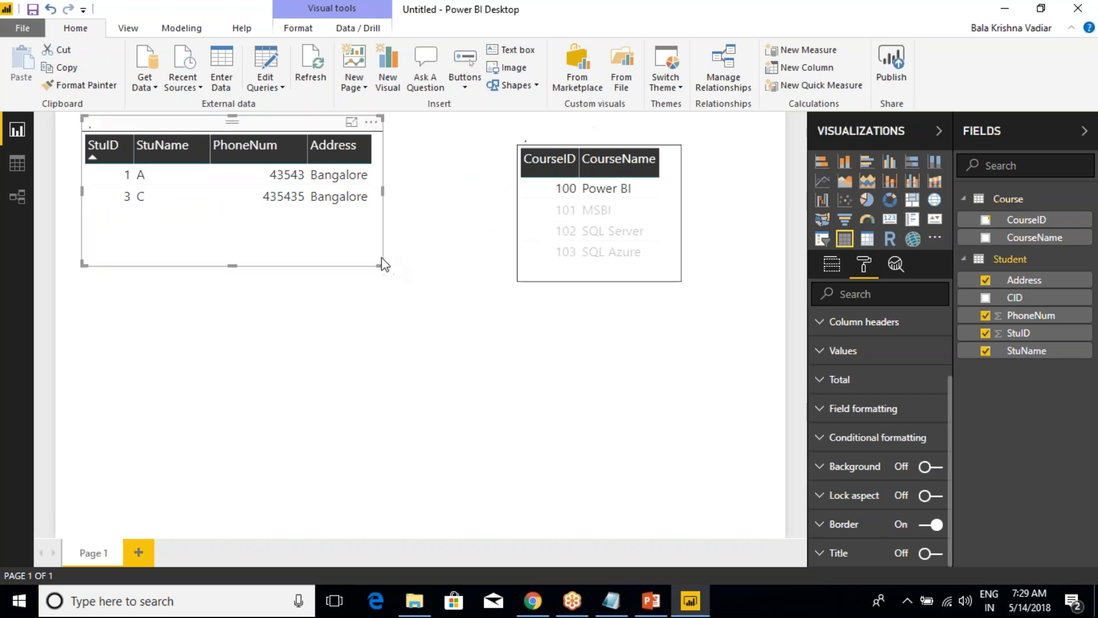
click(986, 298)
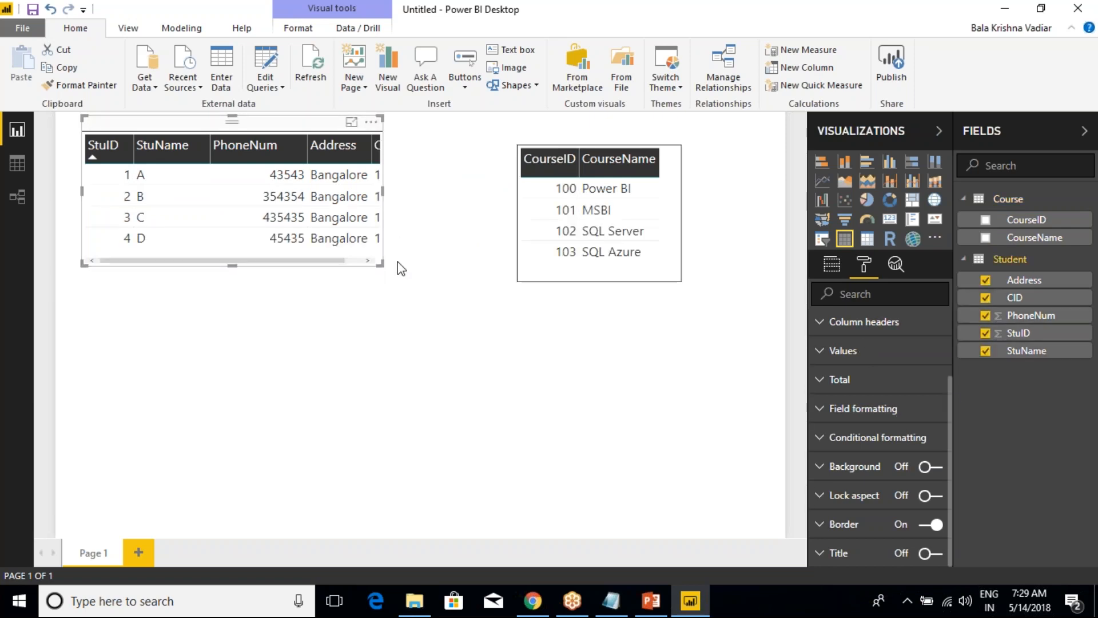
drag(381, 264, 440, 268)
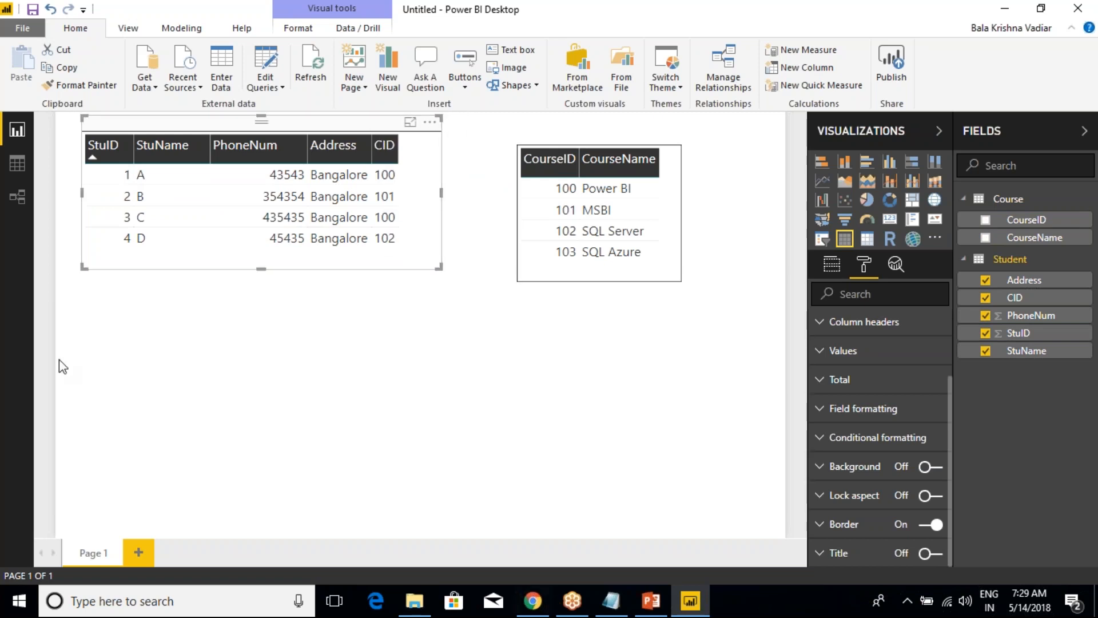
Filter the Student table visual by CourseID 100 and examine the matching CID values.
click(572, 190)
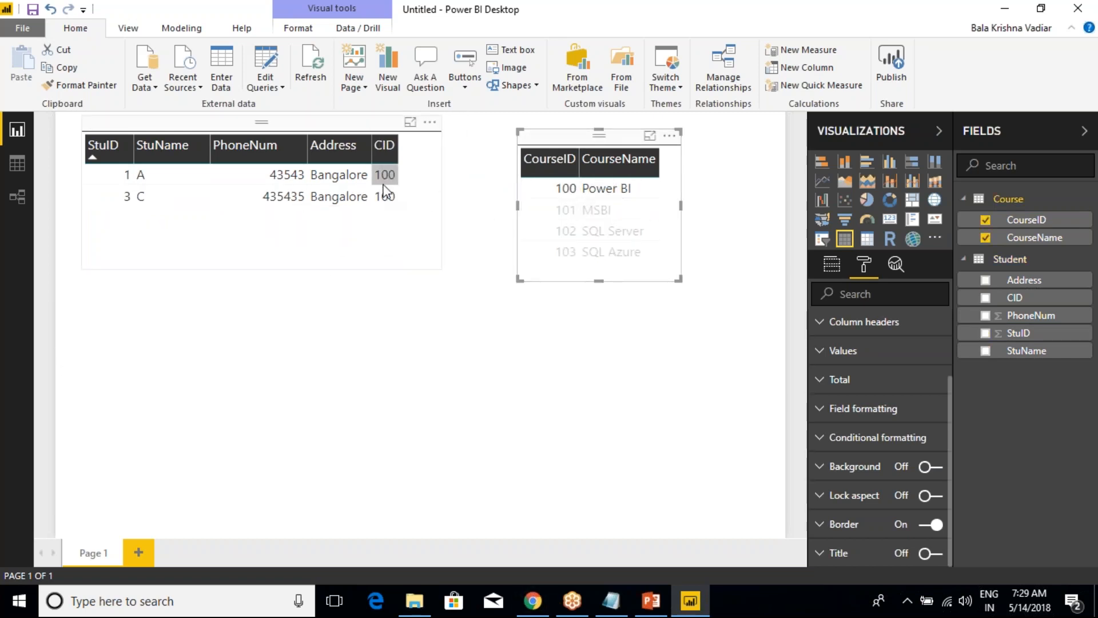
Filter the student table by course 103 and compare the stored rows of the Student and Course tables.
click(566, 190)
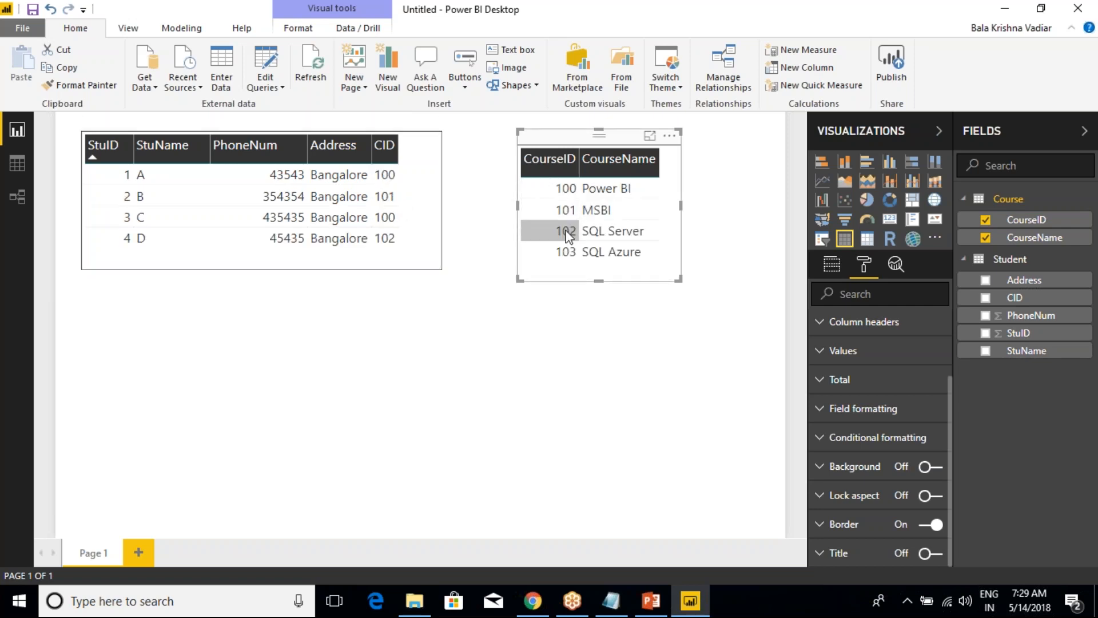
click(571, 252)
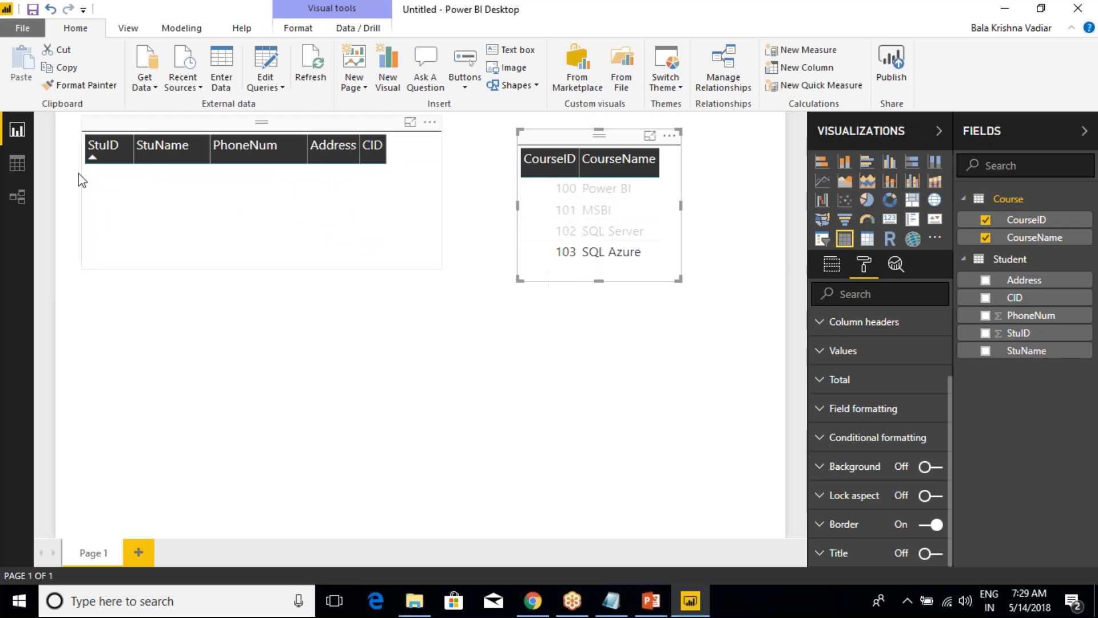
click(17, 162)
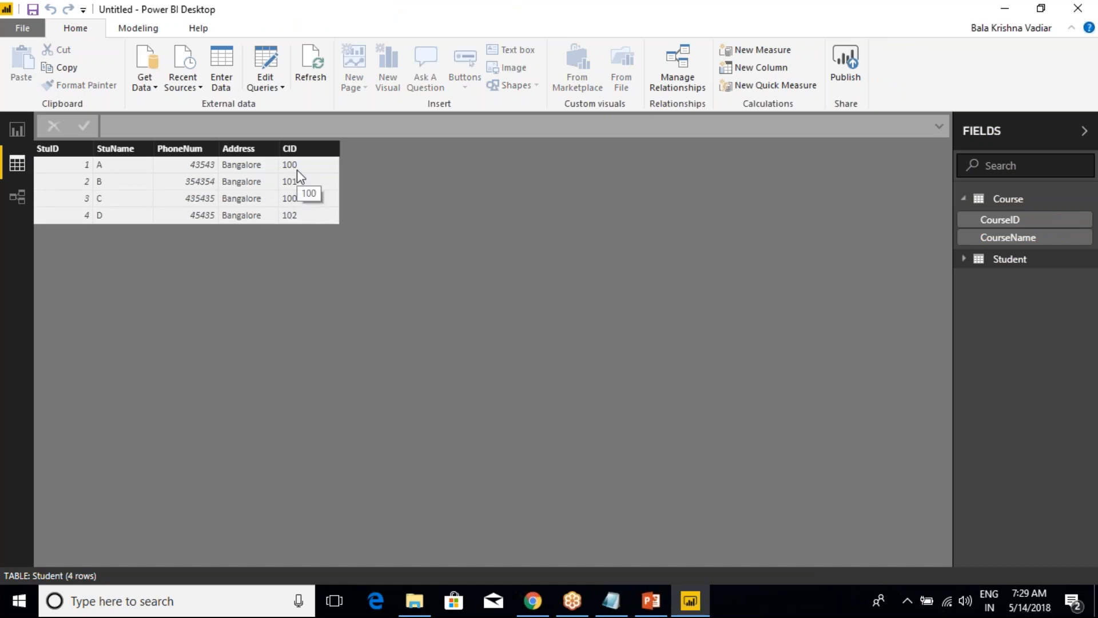
click(1007, 199)
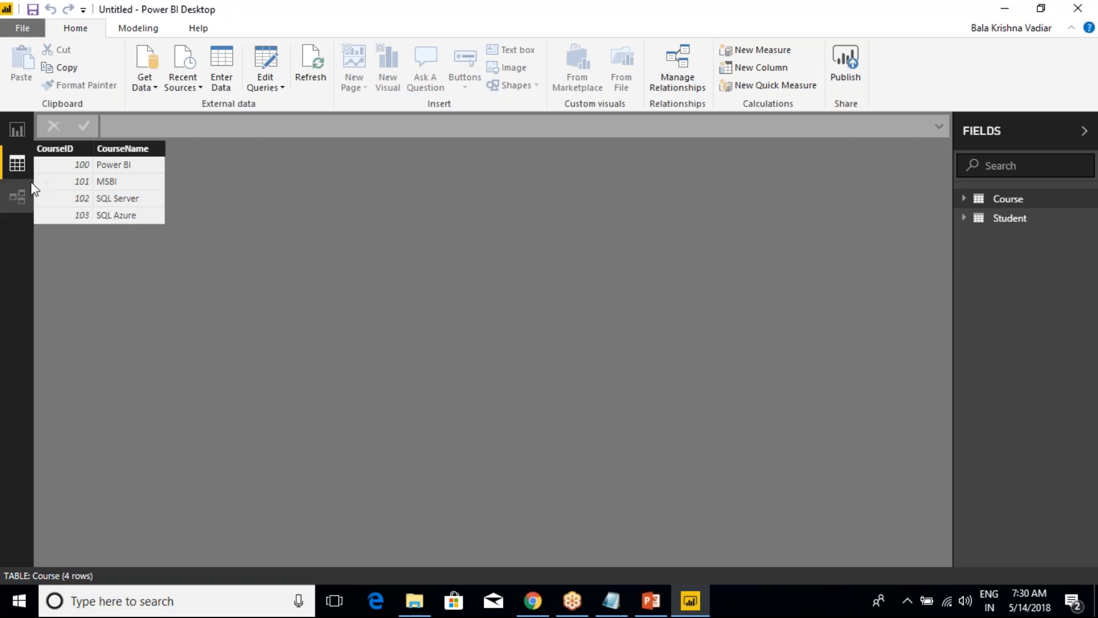
click(14, 136)
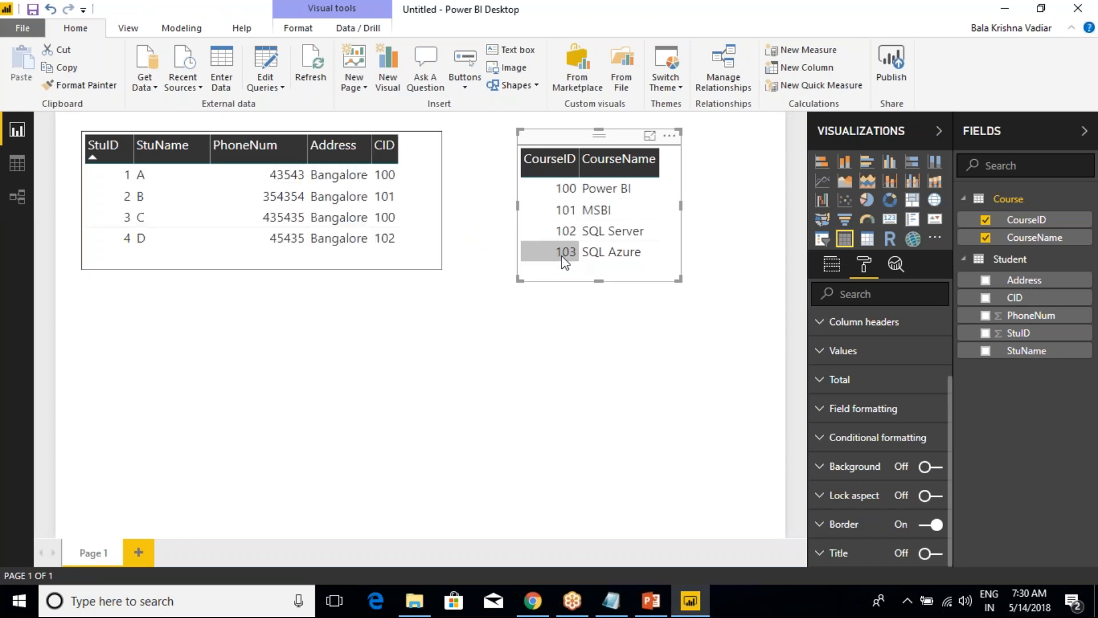
Select students 4, 3, 2 and 1 one after another to test whether the student table filters the course table.
click(126, 242)
click(123, 219)
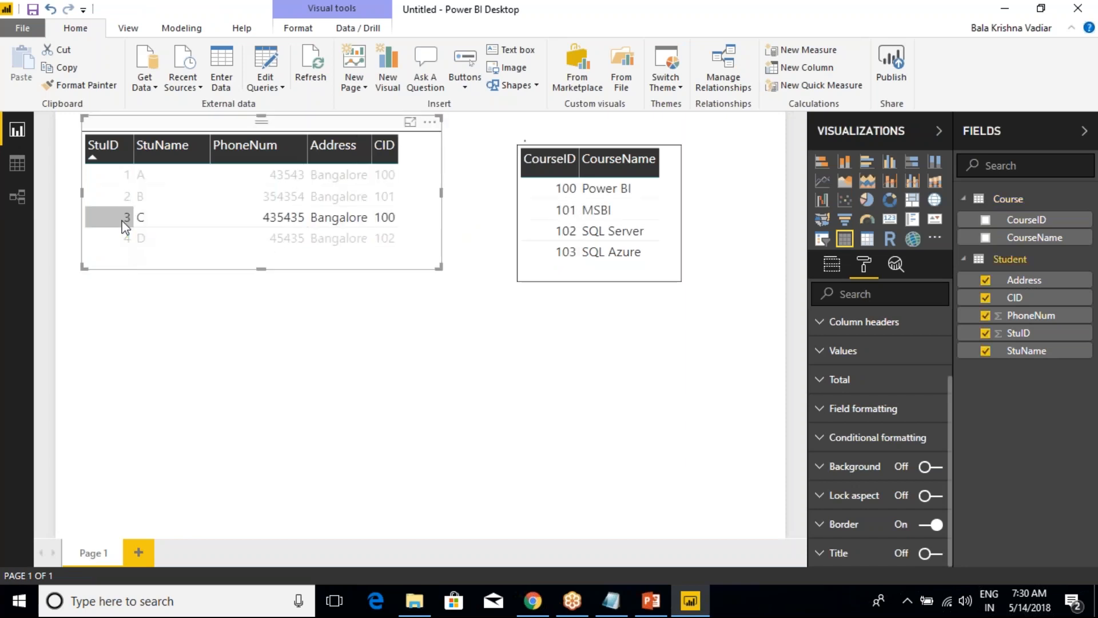
click(124, 197)
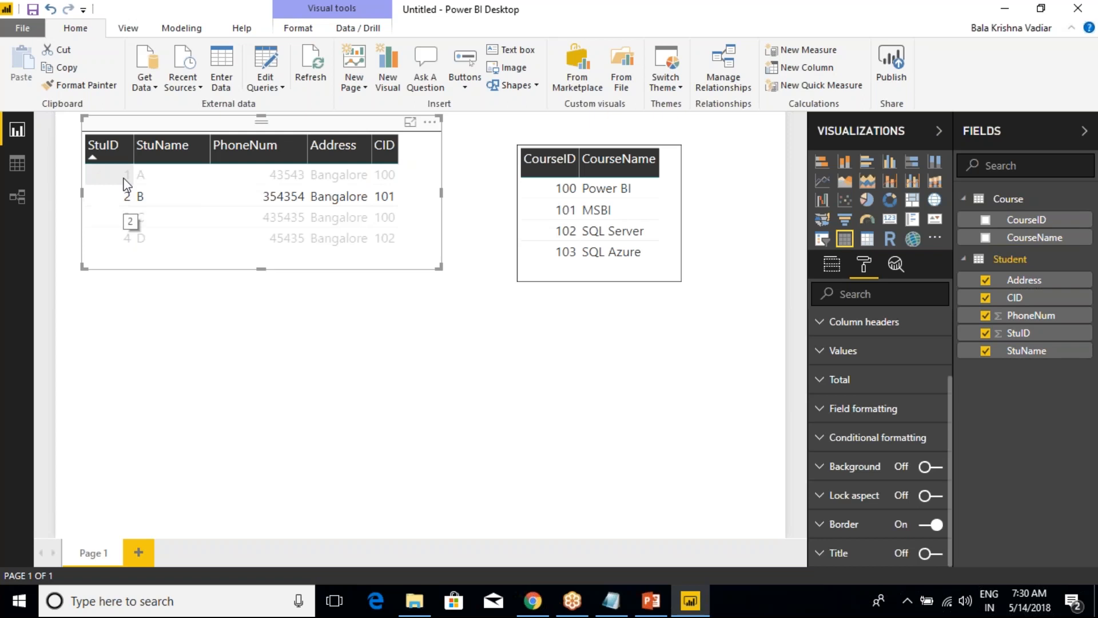
click(125, 177)
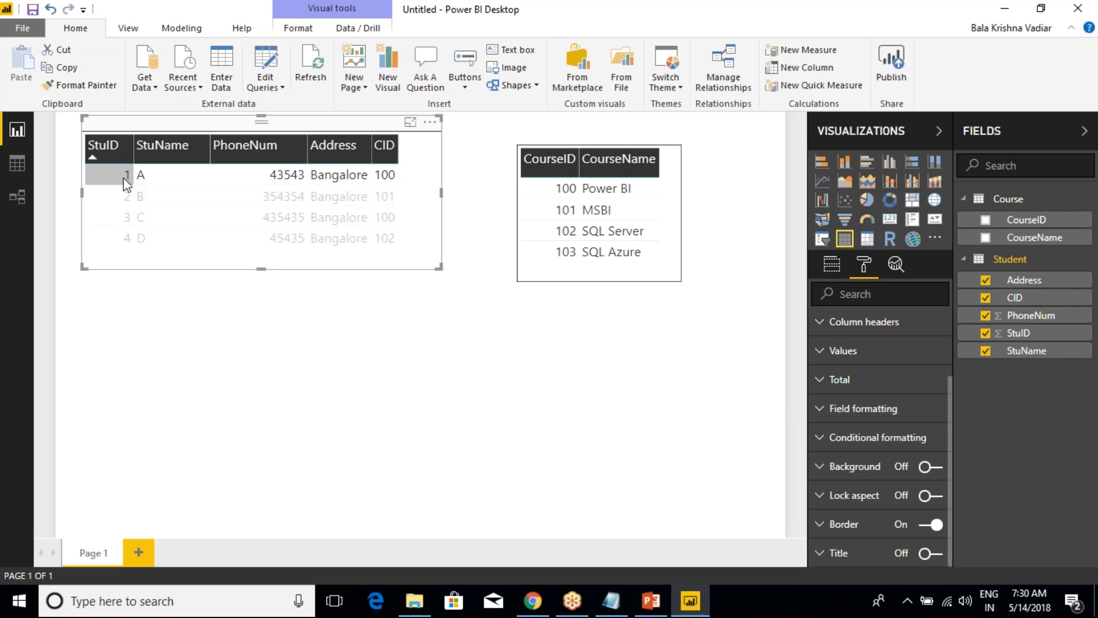
key(ctrl+2)
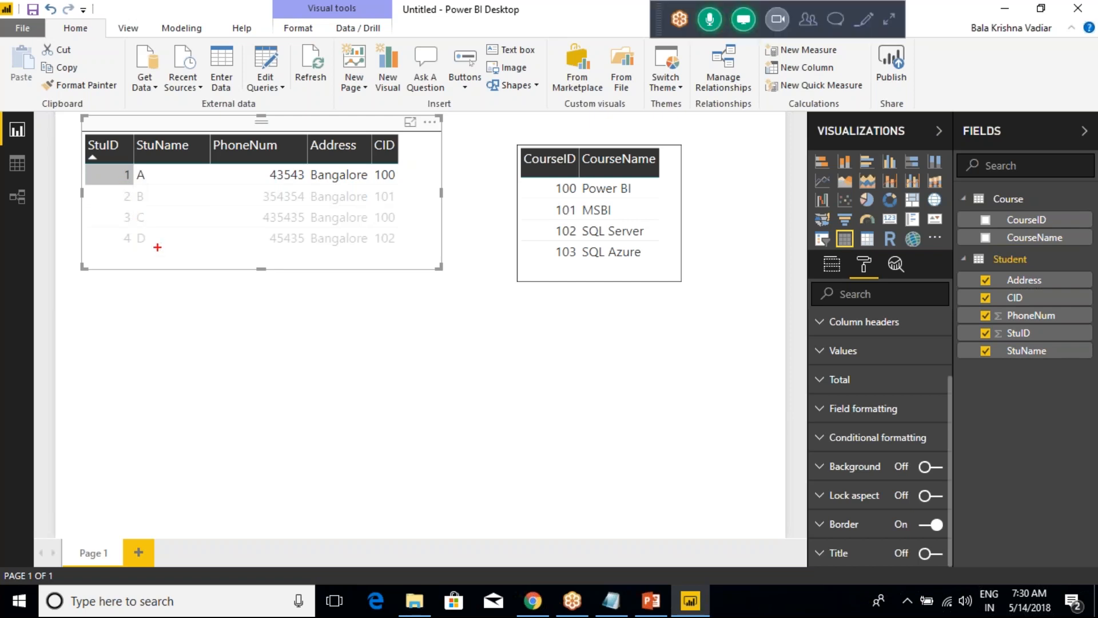
key(Escape)
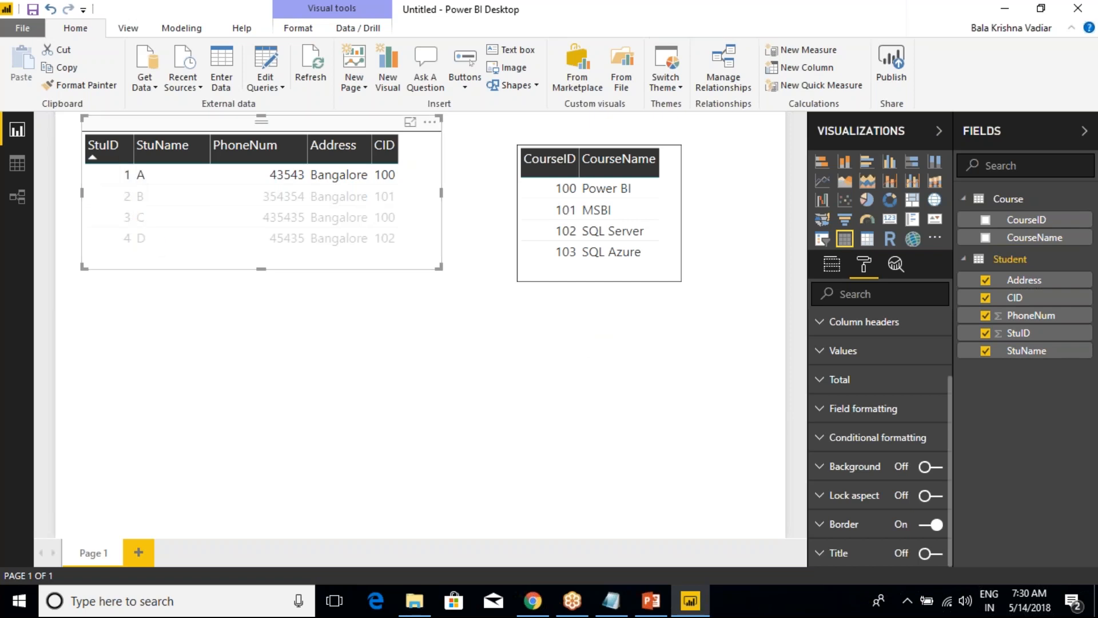
Toggle the selection of course 100 and trace its link to the student rows with CID 100.
click(553, 189)
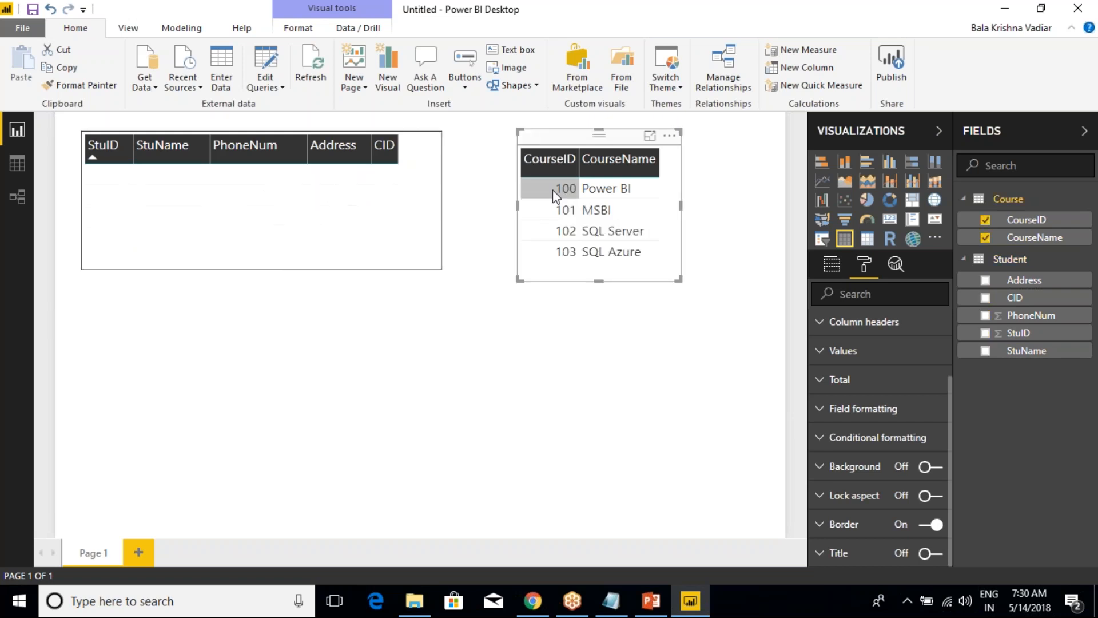
click(552, 189)
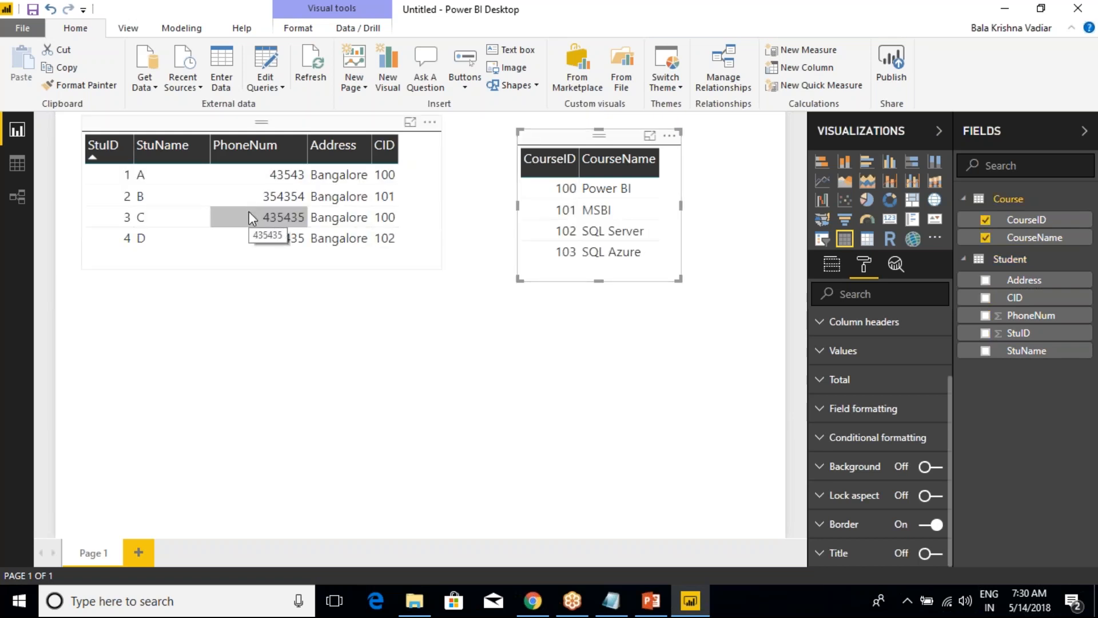
key(ctrl+2)
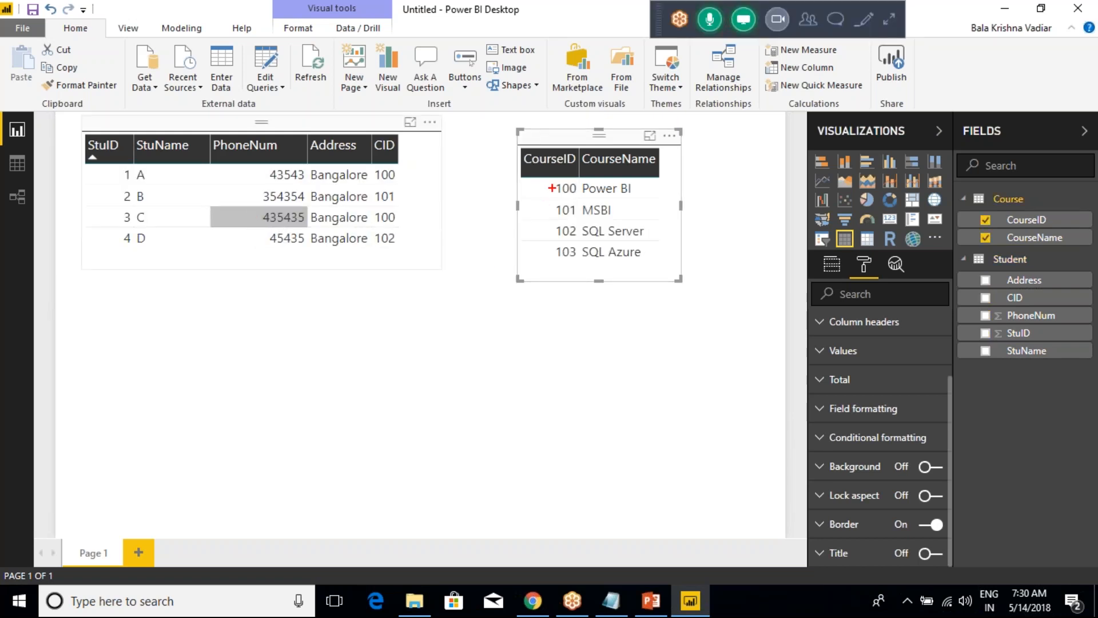
mouse_move(552, 188)
mouse_down()
mouse_move(413, 188)
mouse_move(423, 228)
mouse_move(394, 226)
mouse_up()
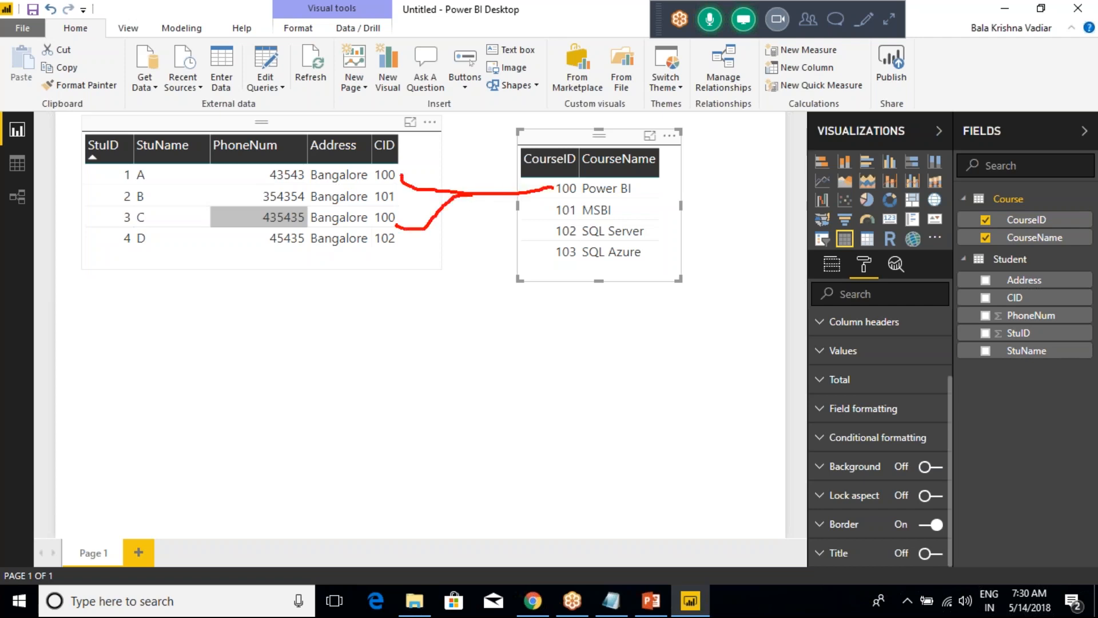
key(Escape)
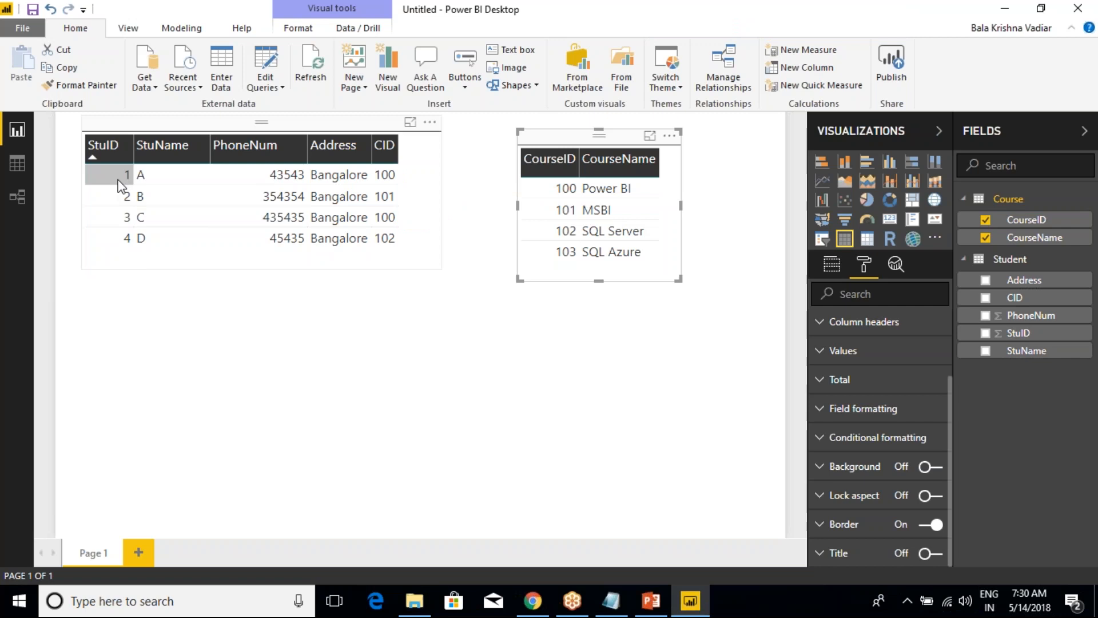
Select the student row with CID 102 to test its effect on the course table, and clear the selection.
click(389, 243)
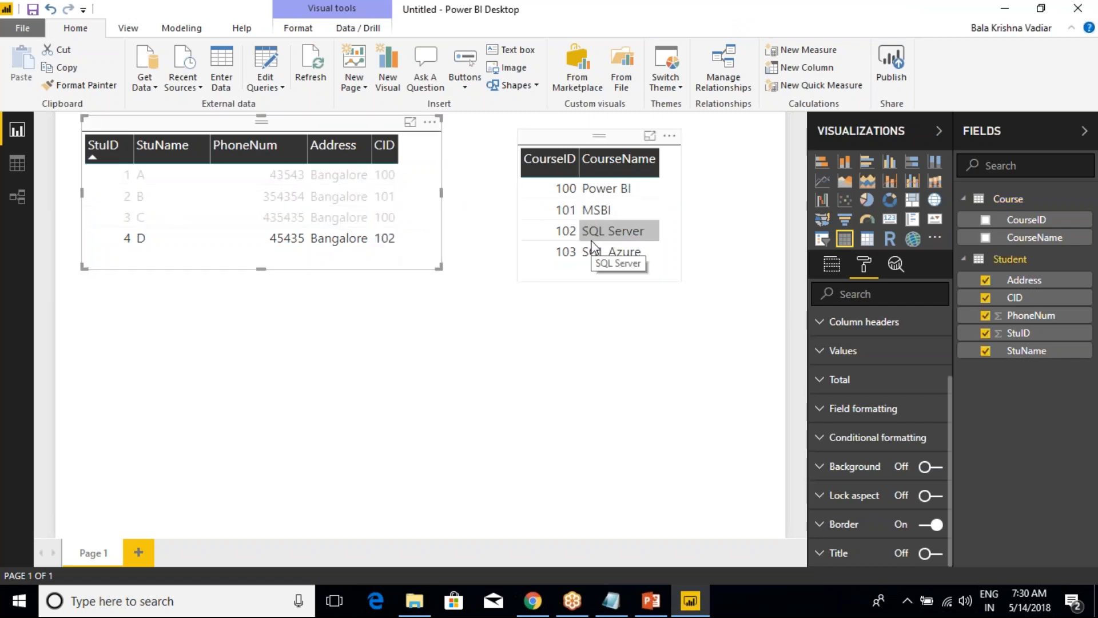
key(Escape)
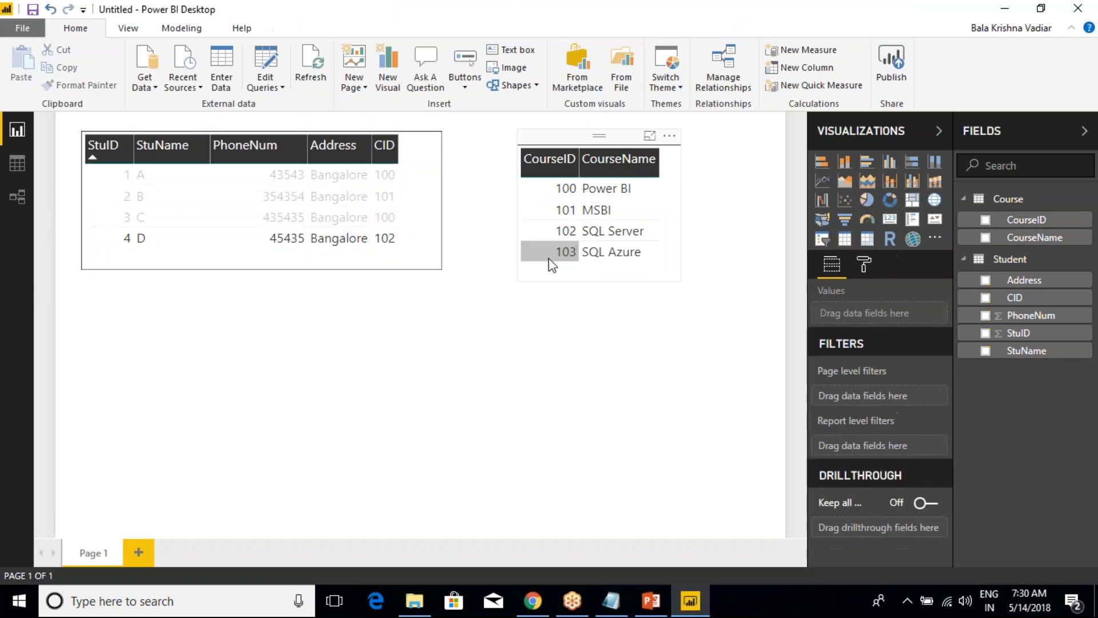
click(383, 239)
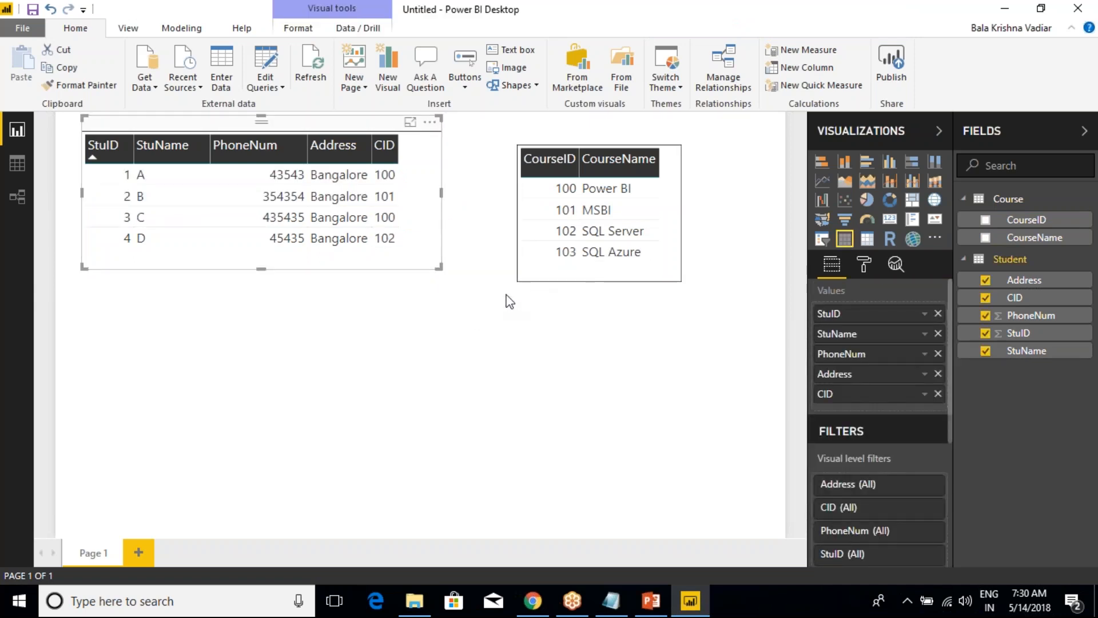
Switch to the Class Notes file in Notepad and add the line "Direction of teh Filters" under the relationship topics.
key(alt+Tab)
key(alt+Tab)
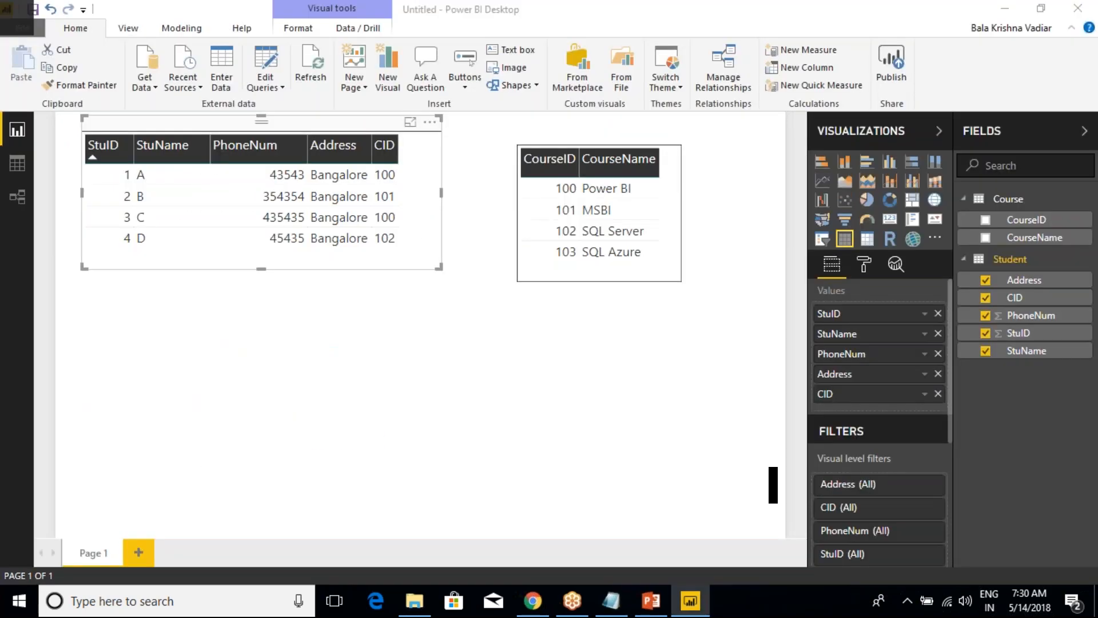
key(alt+Tab)
scroll(694, 430, down, 2)
key(Return)
text(Direction)
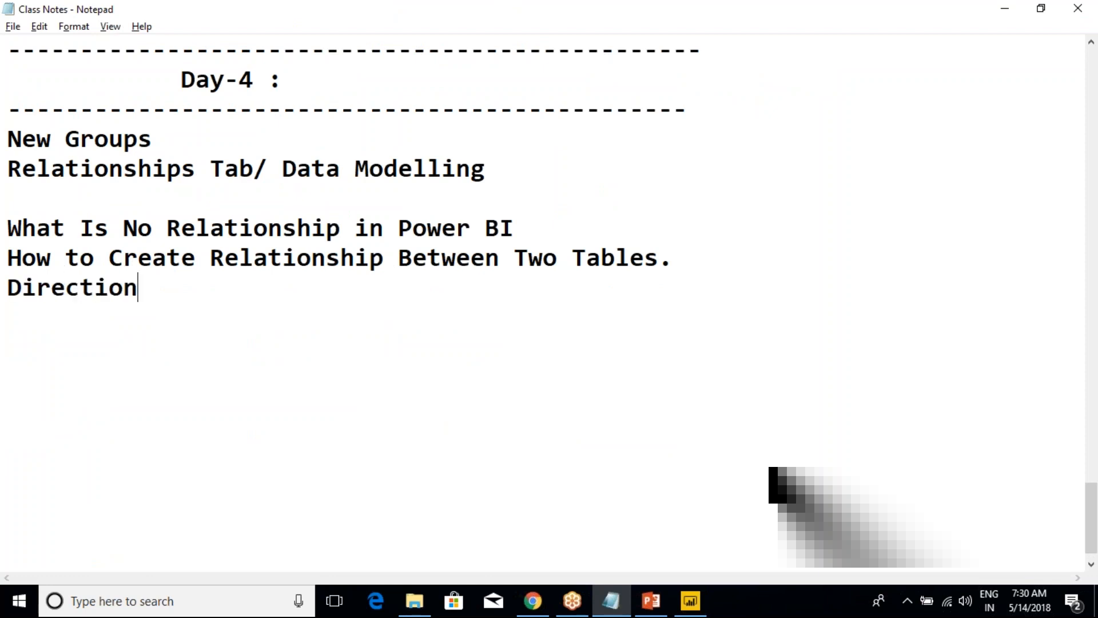
text( of teh Filters)
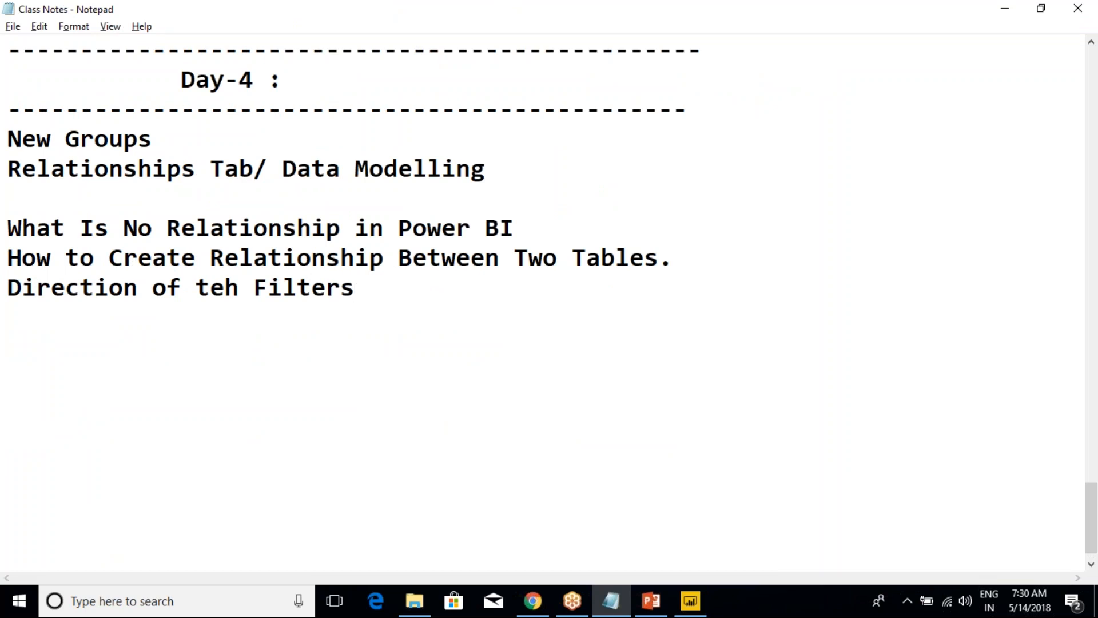
Switch back to Power BI Desktop and open the settings of the relationship between the Student and Course tables.
key(alt+Tab)
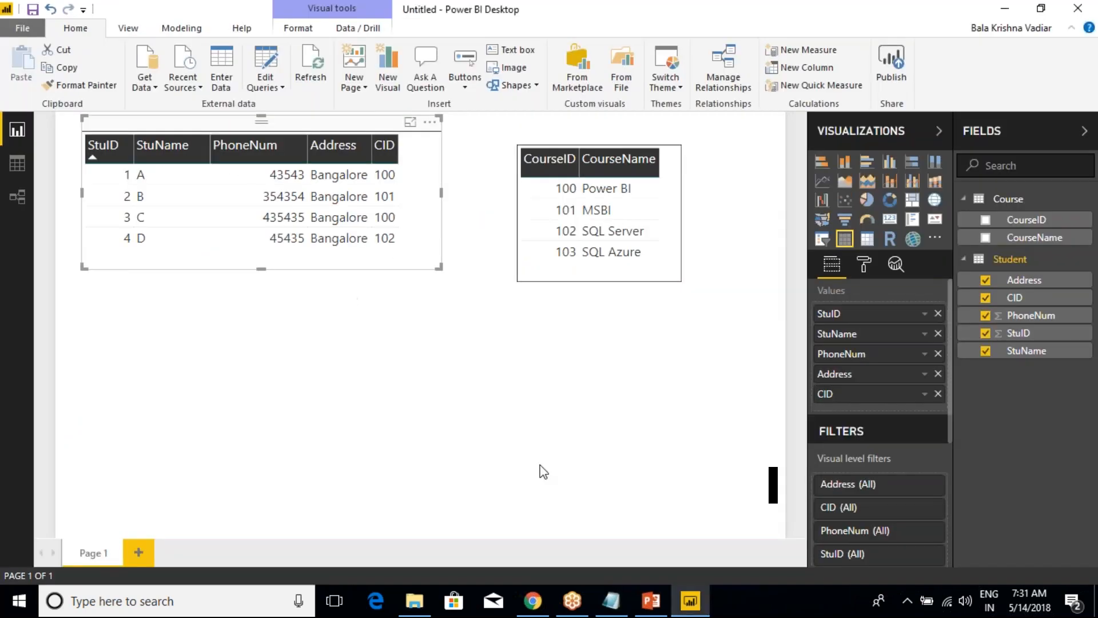
click(14, 199)
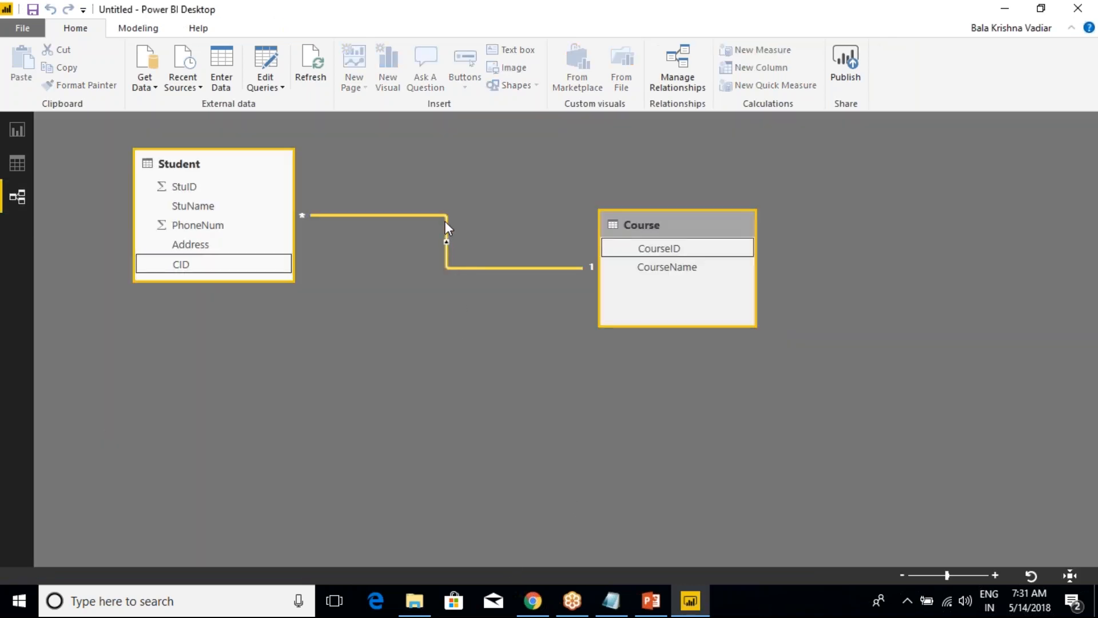
right_click(445, 222)
click(450, 228)
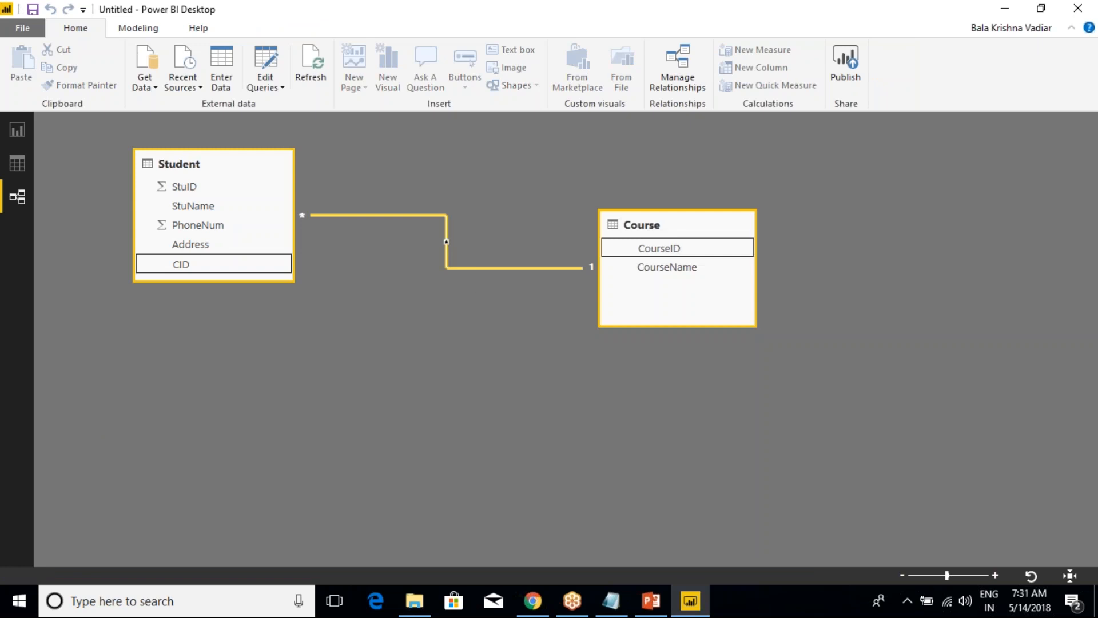
double_click(433, 215)
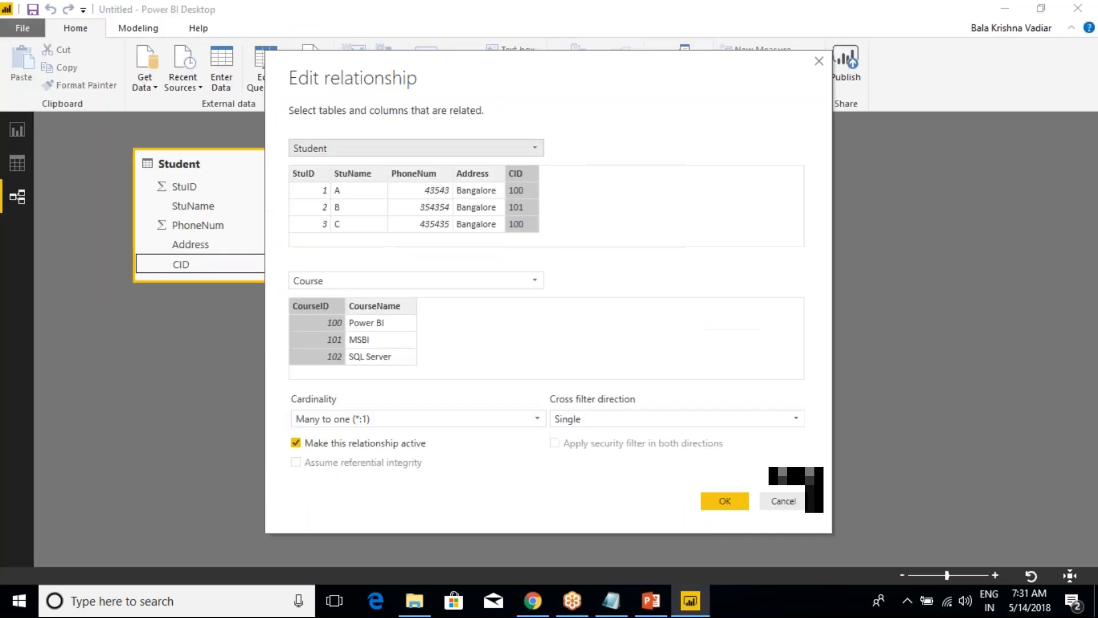
Outline the related Student and Course tables and their key columns CID and CourseID in the relationship settings.
mouse_move(278, 131)
mouse_down()
mouse_move(352, 200)
mouse_move(564, 254)
mouse_up()
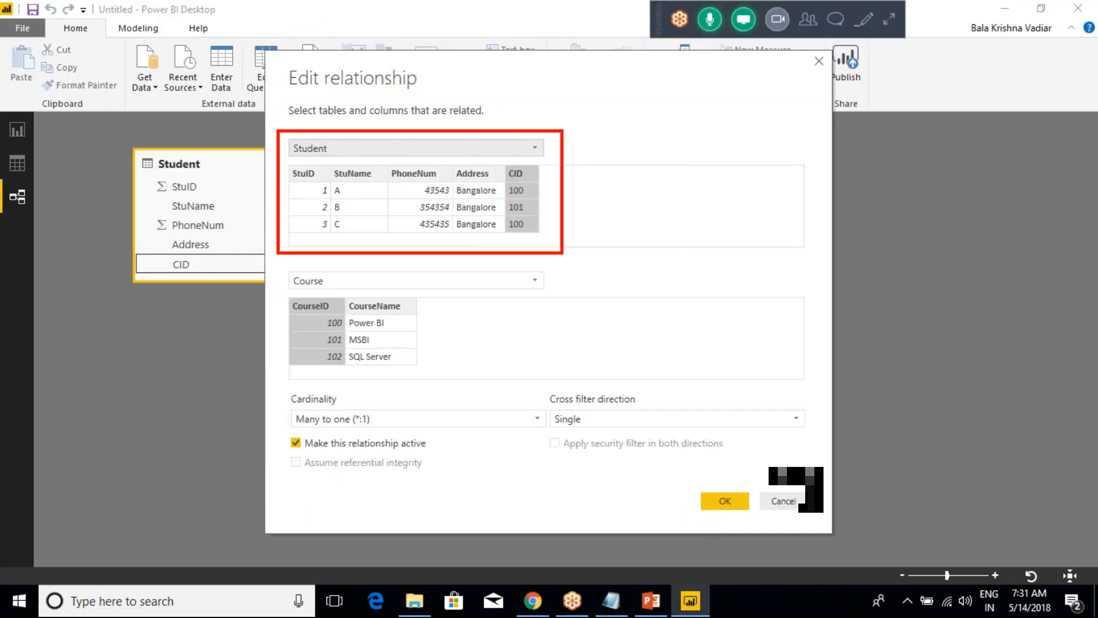
mouse_move(278, 270)
mouse_down()
mouse_move(383, 345)
mouse_move(567, 379)
mouse_up()
mouse_move(533, 150)
mouse_down()
mouse_move(612, 204)
mouse_move(576, 316)
mouse_move(532, 331)
mouse_up()
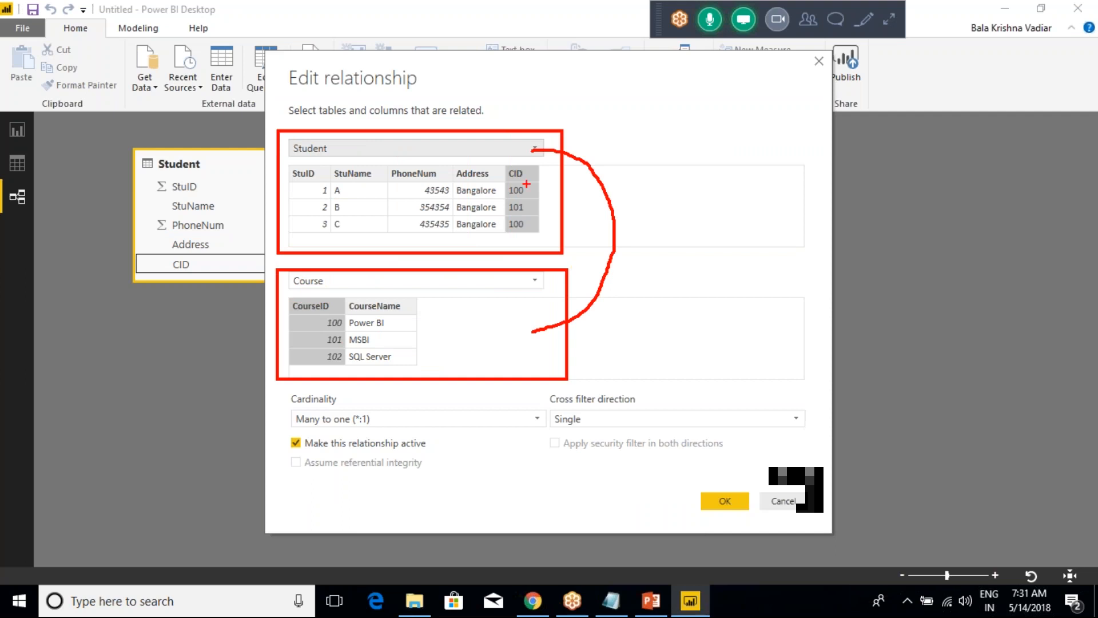
drag(499, 165, 542, 237)
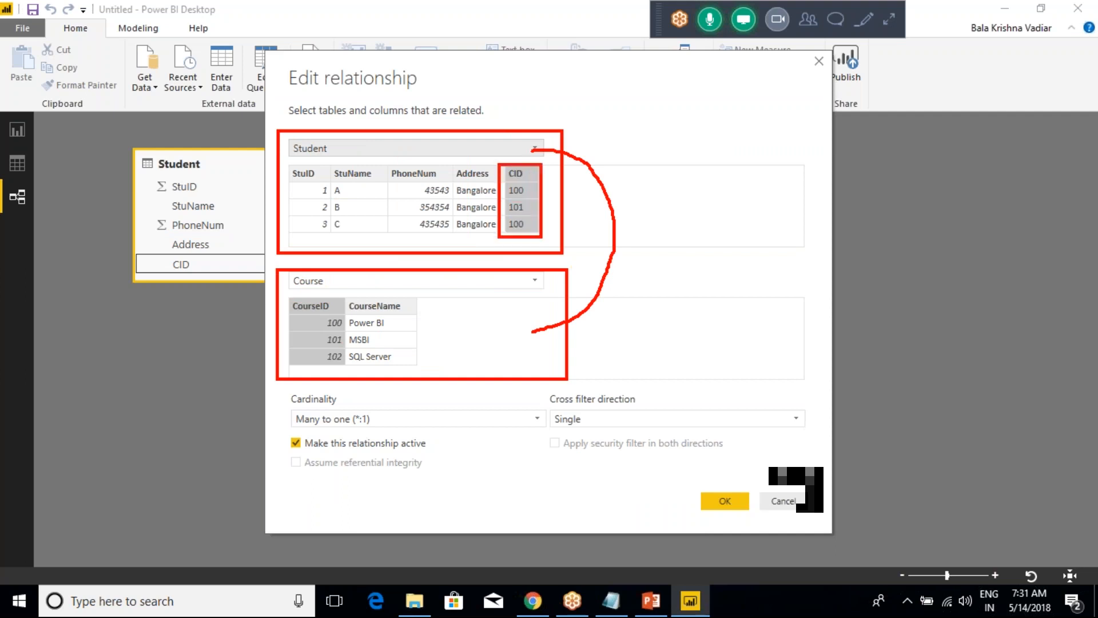
mouse_move(286, 299)
mouse_down()
mouse_move(351, 356)
mouse_move(351, 371)
mouse_up()
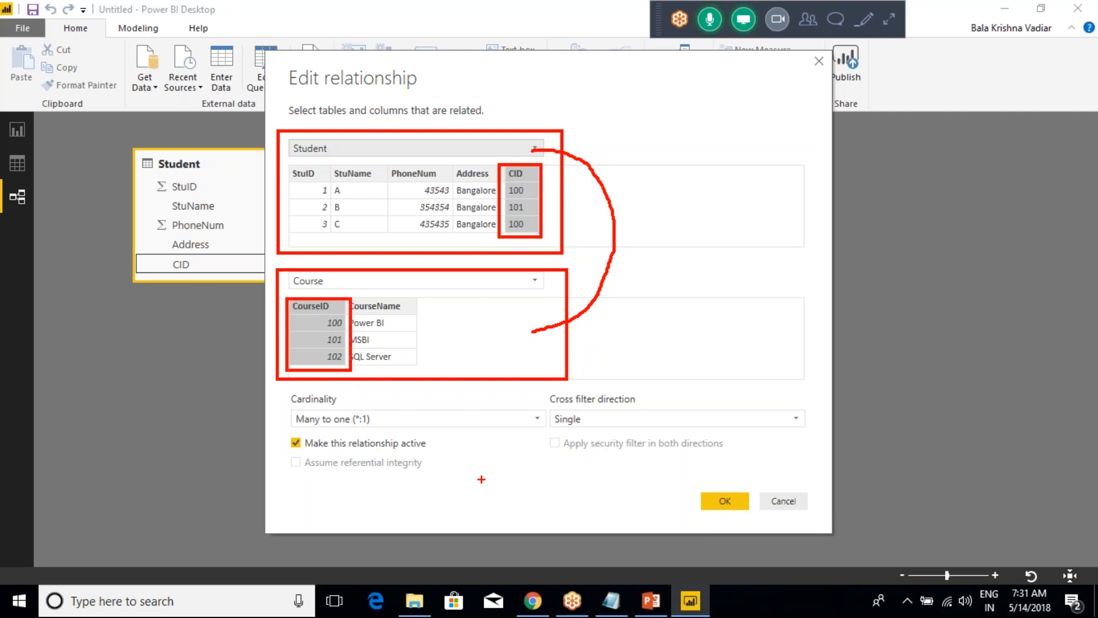
key(Escape)
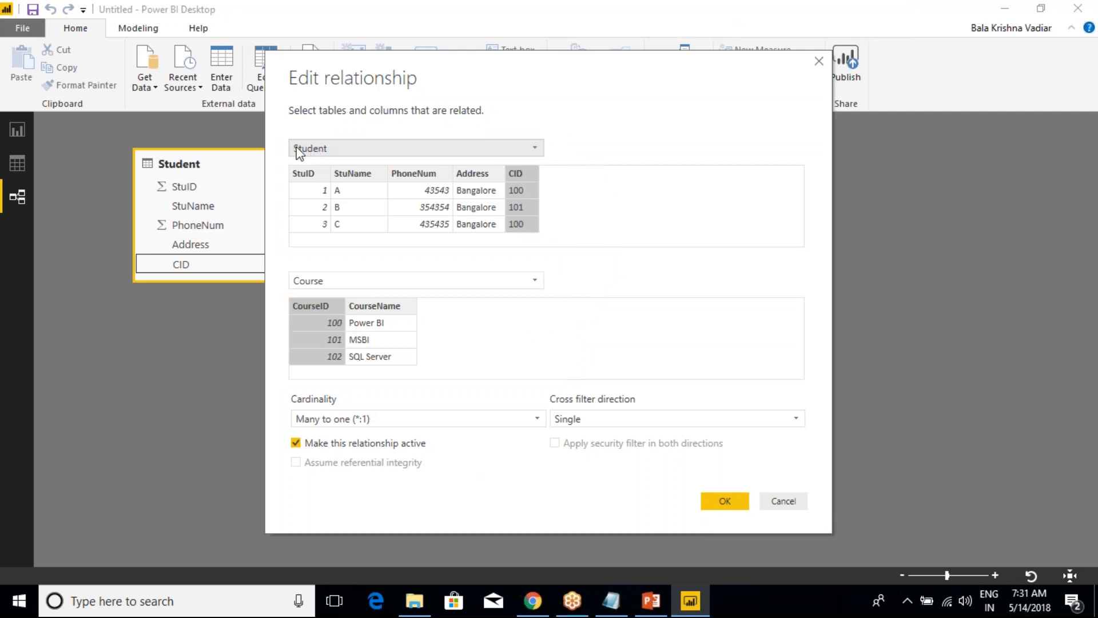
Outline the cardinality and cross filter direction settings of the Student–Course relationship to examine them.
key(ctrl+2)
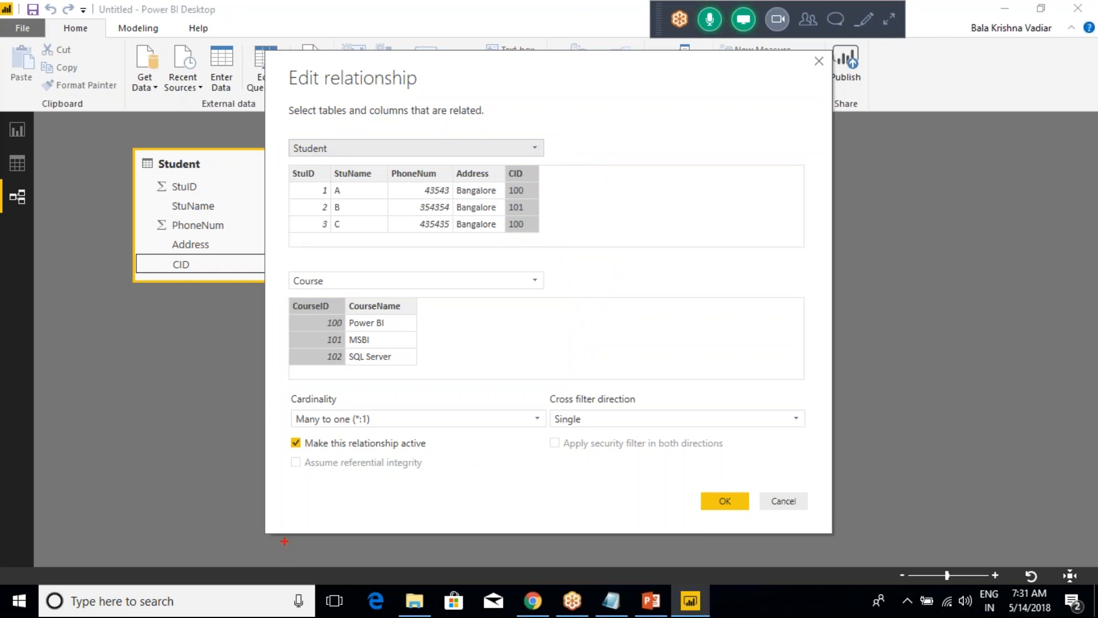
mouse_move(273, 379)
mouse_down()
mouse_move(324, 470)
mouse_move(436, 517)
mouse_move(450, 495)
mouse_move(510, 496)
mouse_up()
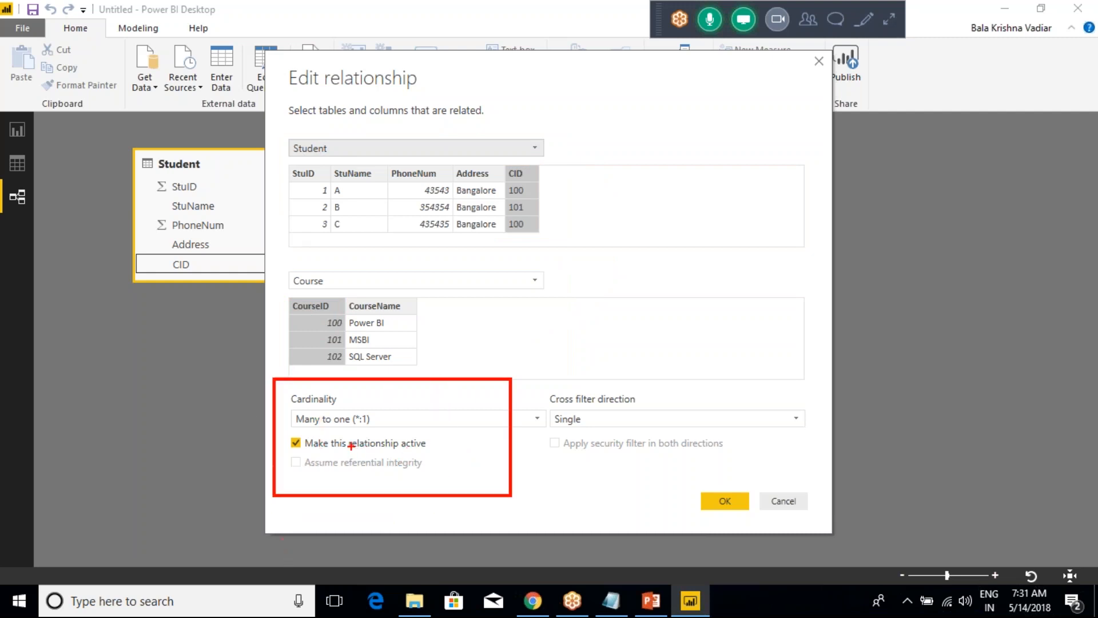
drag(371, 444, 424, 429)
mouse_move(543, 375)
mouse_down()
mouse_move(624, 474)
mouse_move(782, 483)
mouse_up()
key(Escape)
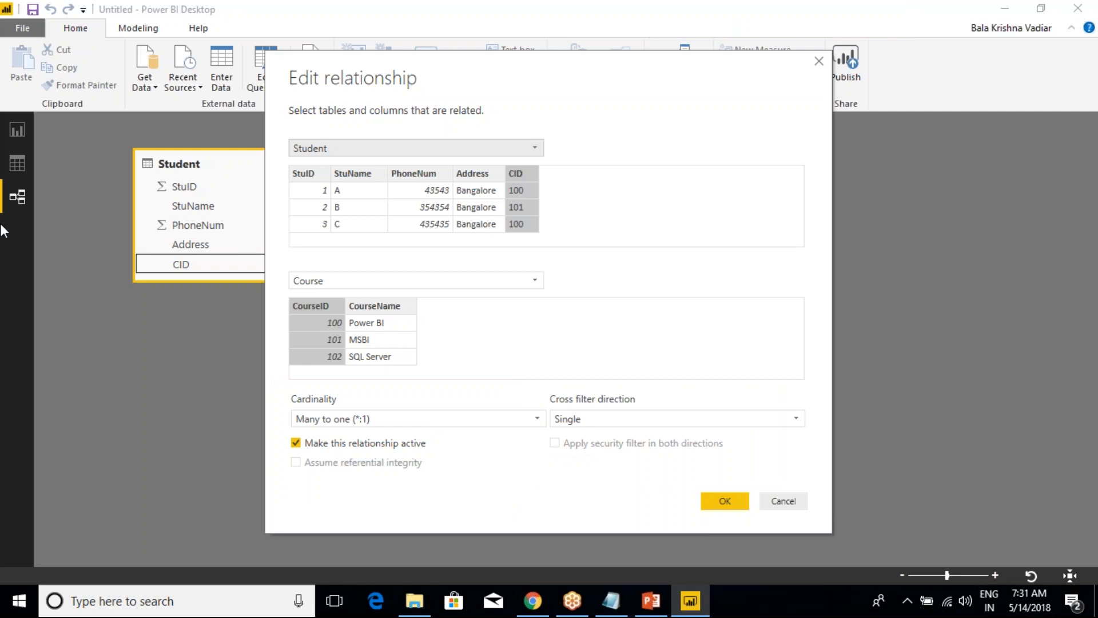
Switch to the Class Notes file in Notepad and replace the "Direction of teh Filters" line with "Cross Filter Direction -->" below a blank line.
key(alt+Tab)
click(185, 315)
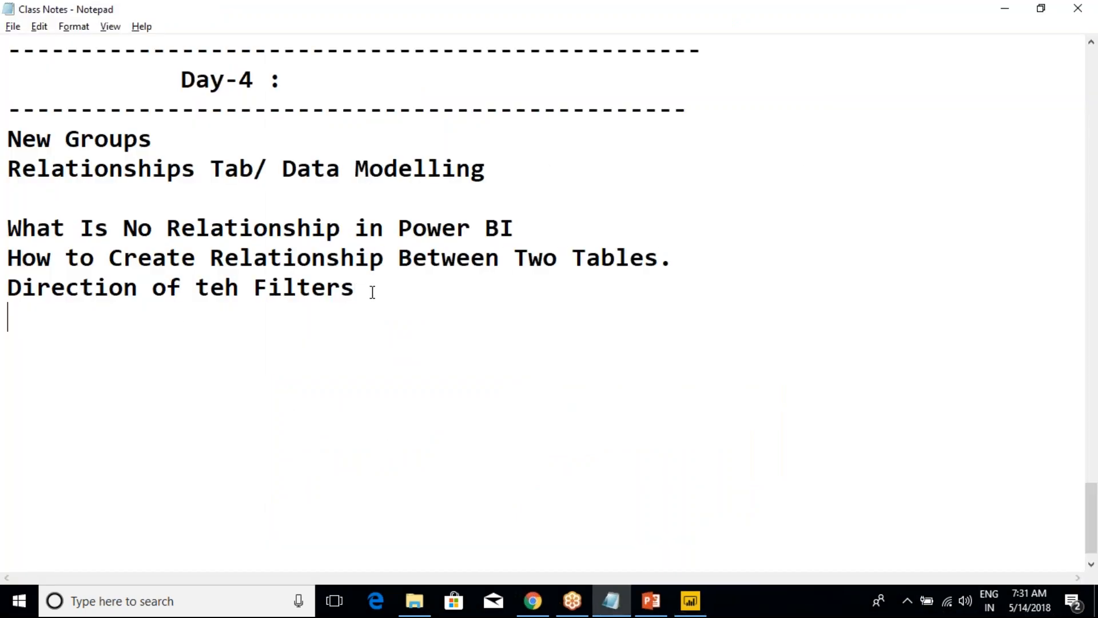
drag(370, 290, 7, 287)
key(Return)
text(C)
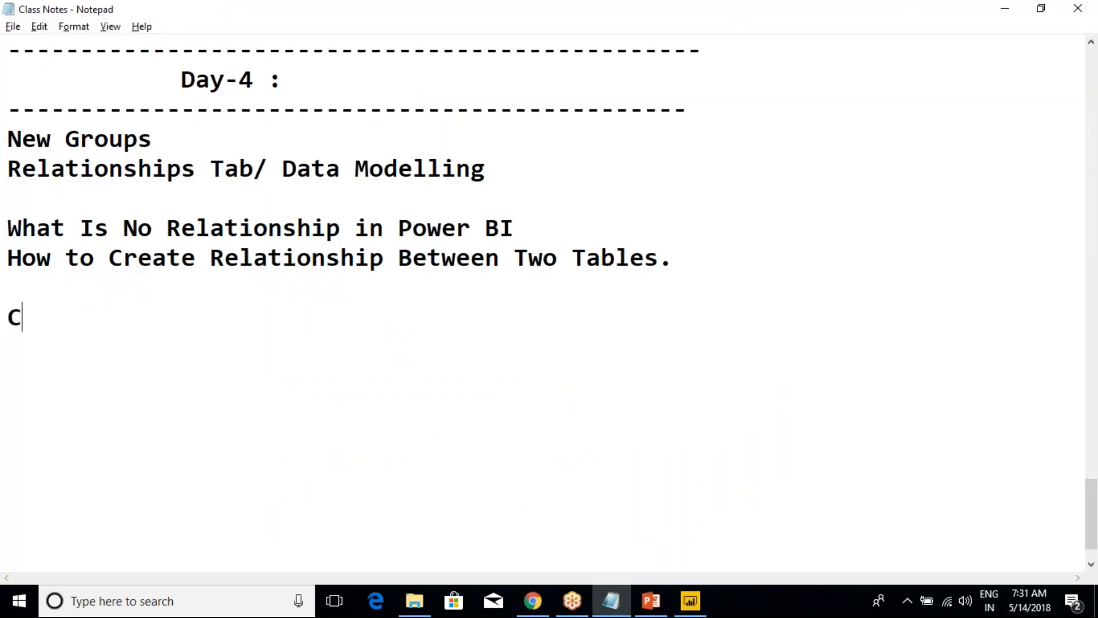
text(ross Filt)
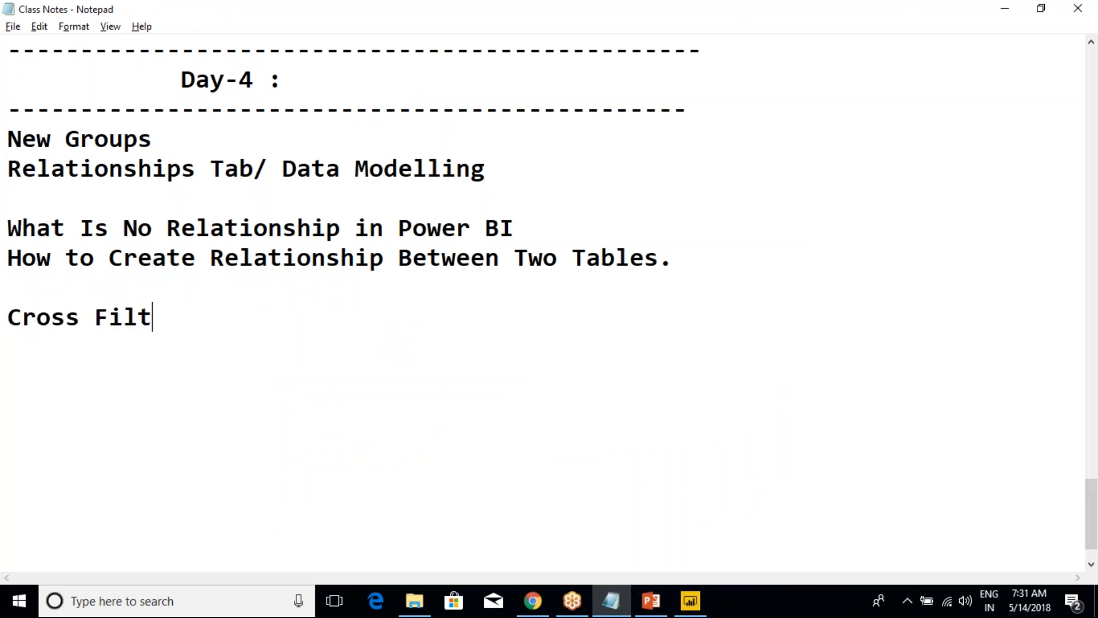
text(er Directio)
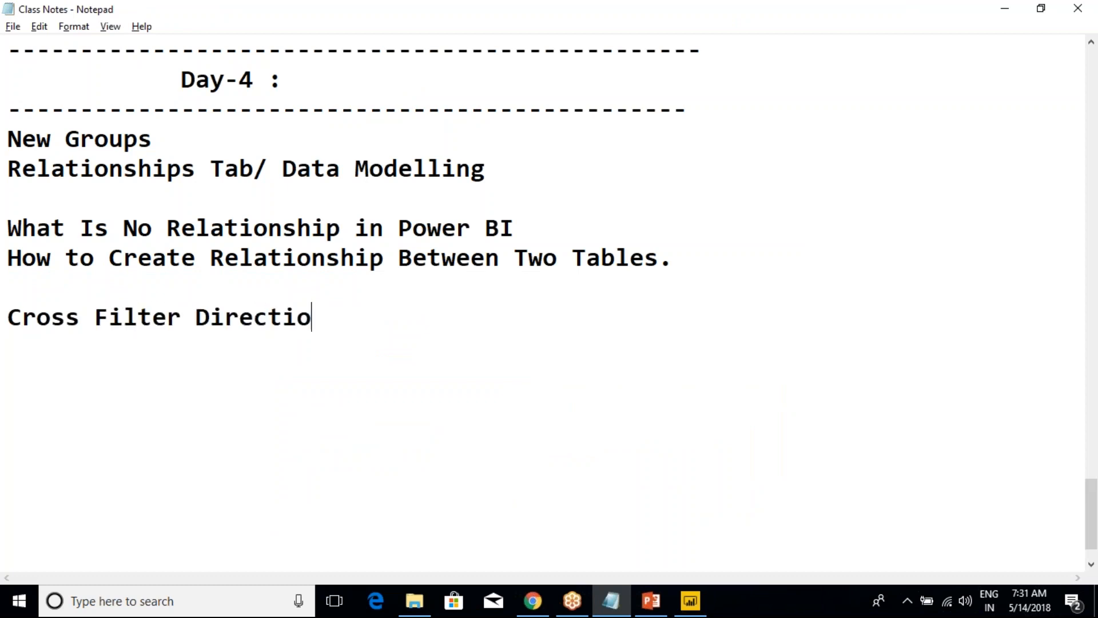
text(n -->)
Switch back to Power BI Desktop and view the available cross filter direction options without changing the selection.
key(alt+Tab)
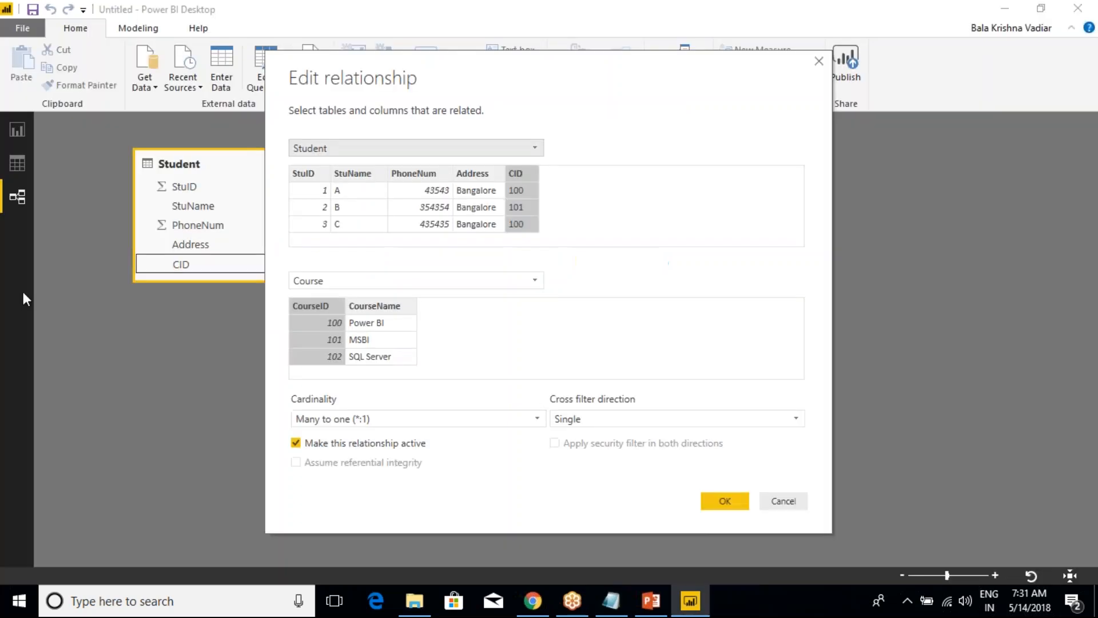
click(618, 420)
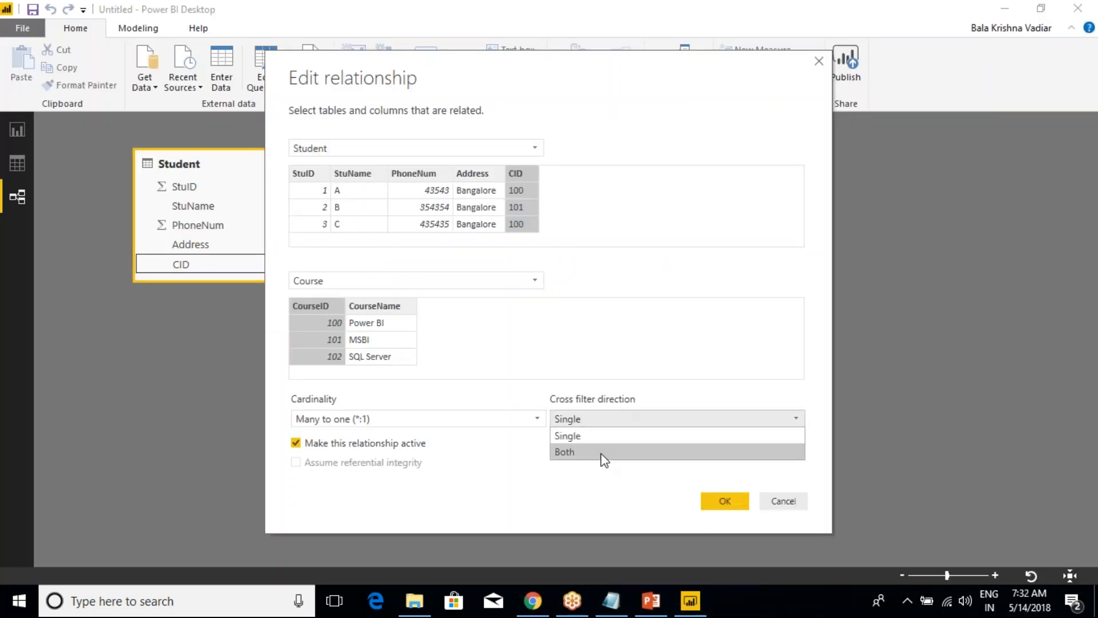
click(579, 347)
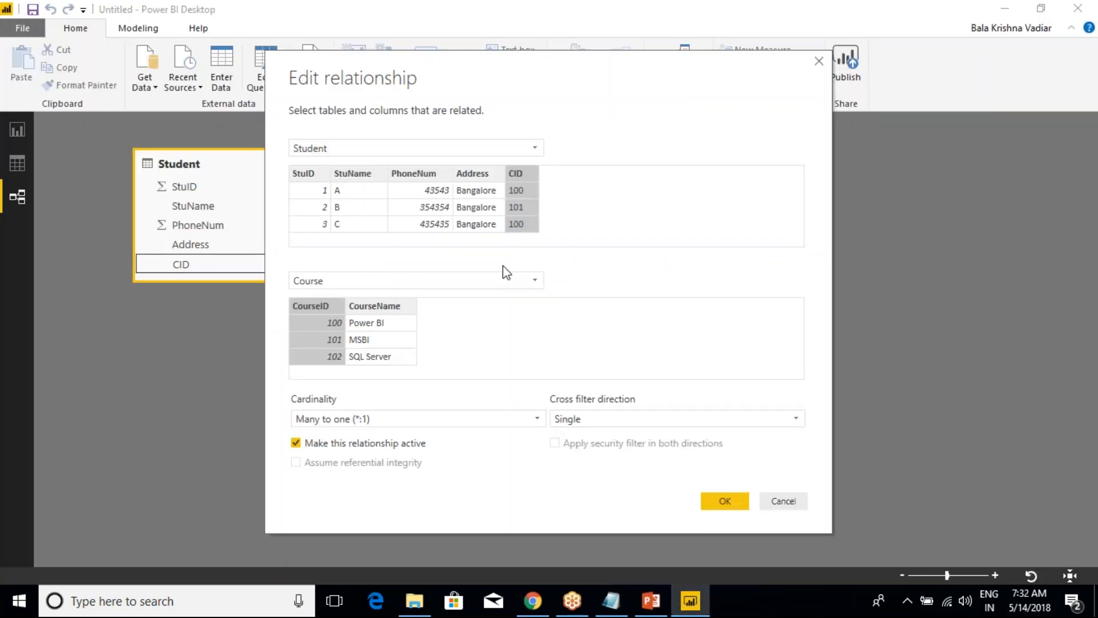
Switch to the class notes in Notepad and complete the Cross Filter Direction line with "SIngle , Both".
key(alt+Tab)
text(SIng)
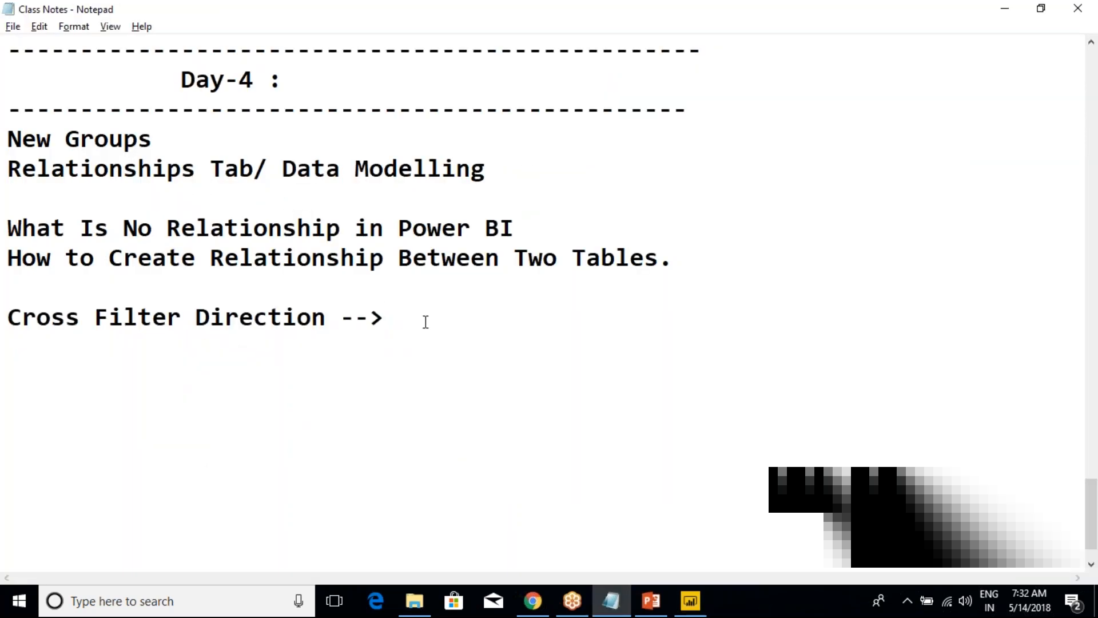
text(le )
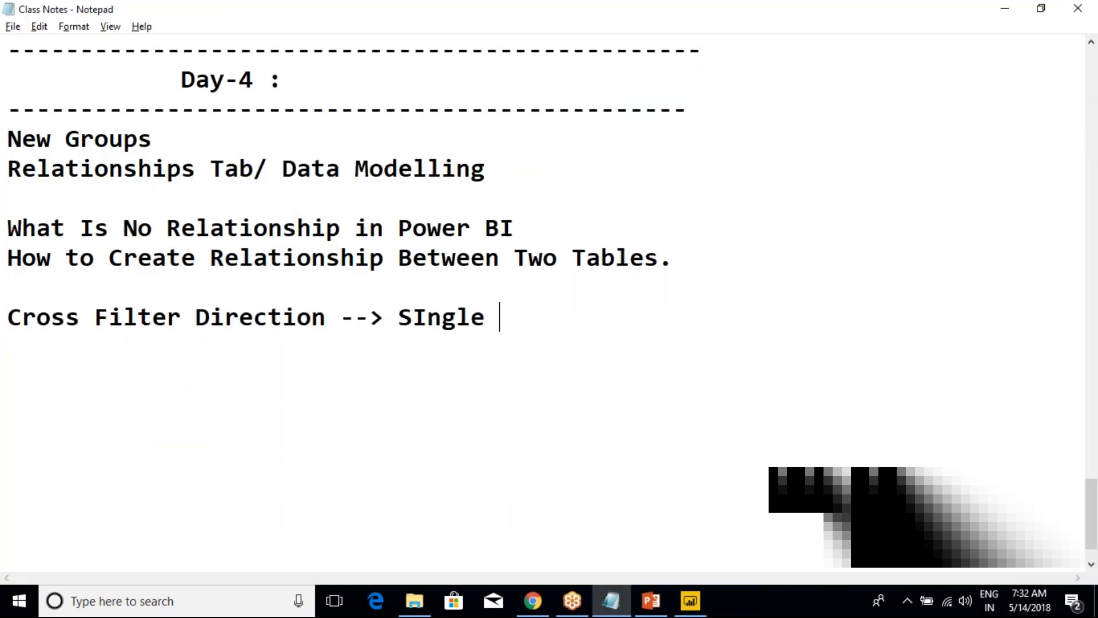
text(, Both)
Return to Power BI Desktop, accept the relationship settings, and test in the report how selecting course 100 filters the Student table.
key(alt+Tab)
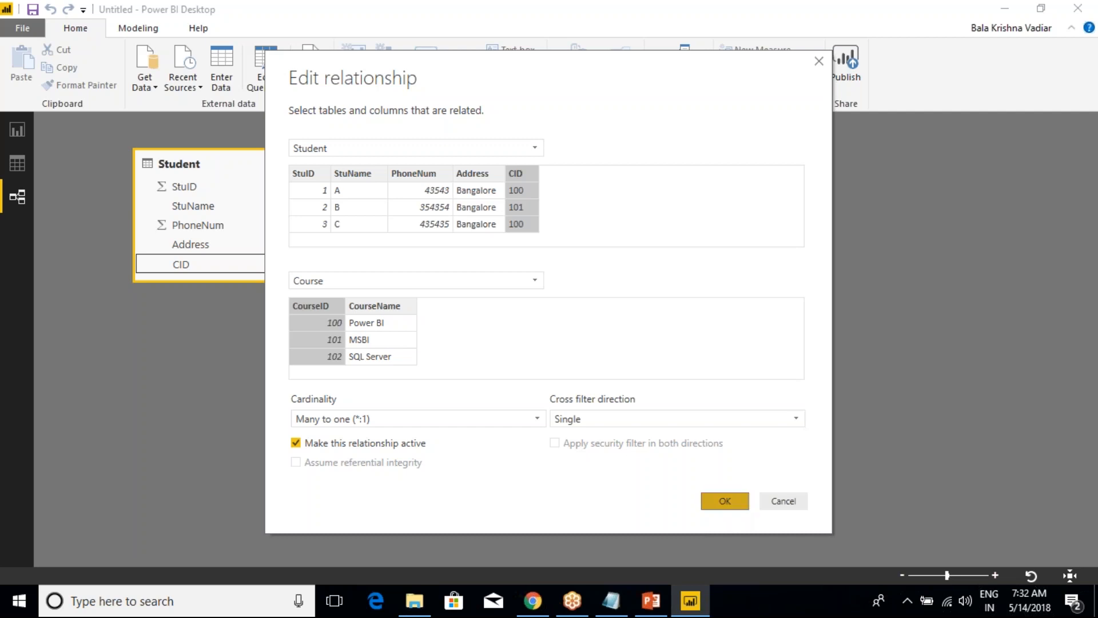
key(Return)
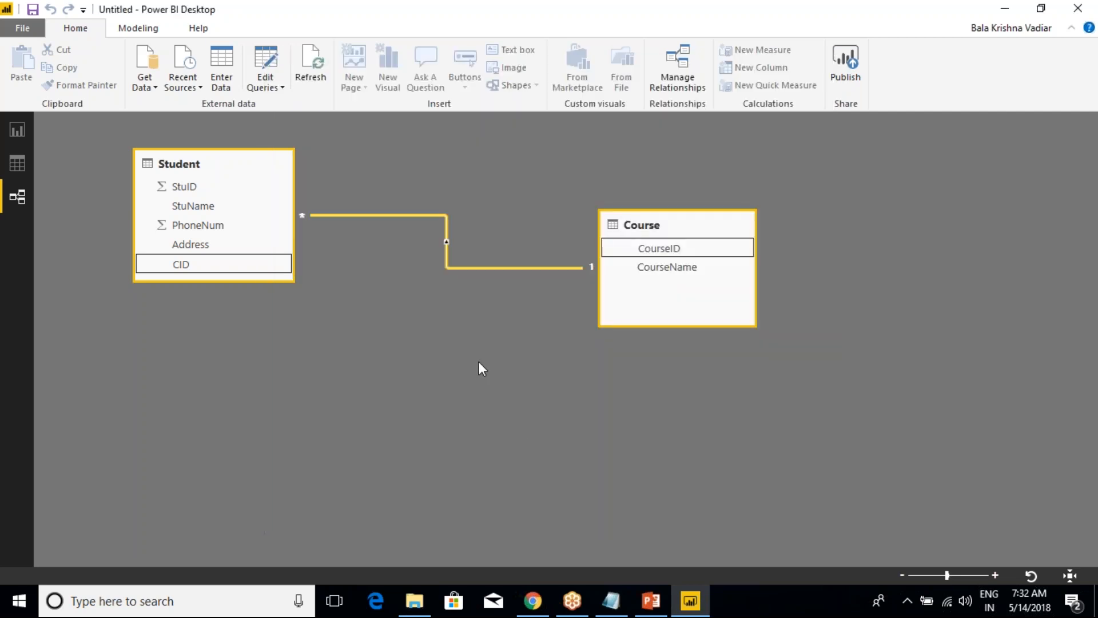
click(10, 133)
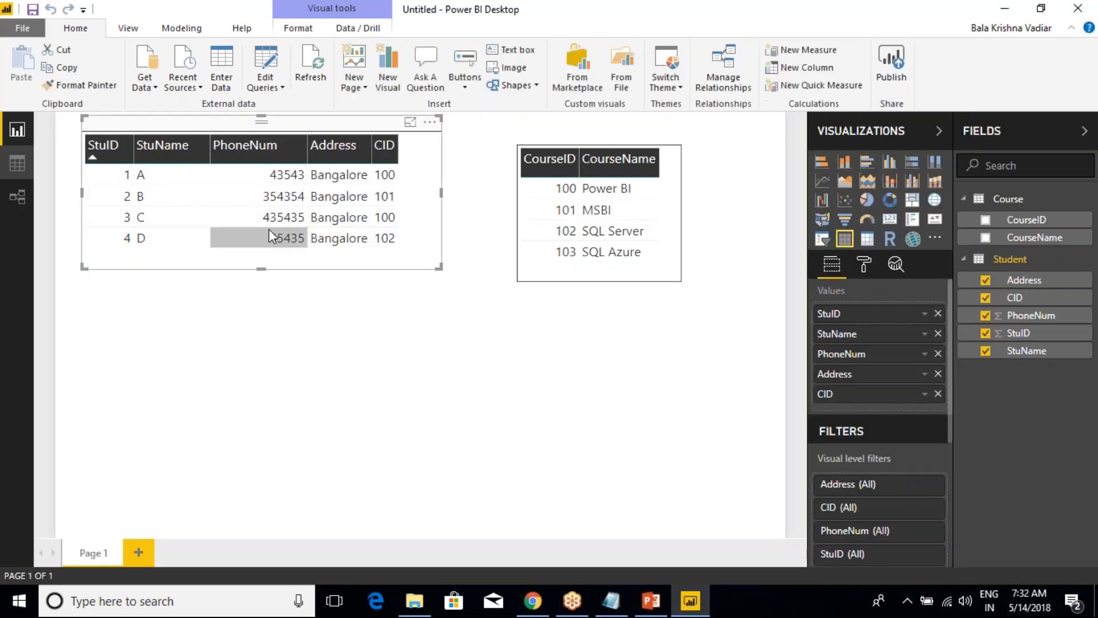
click(561, 191)
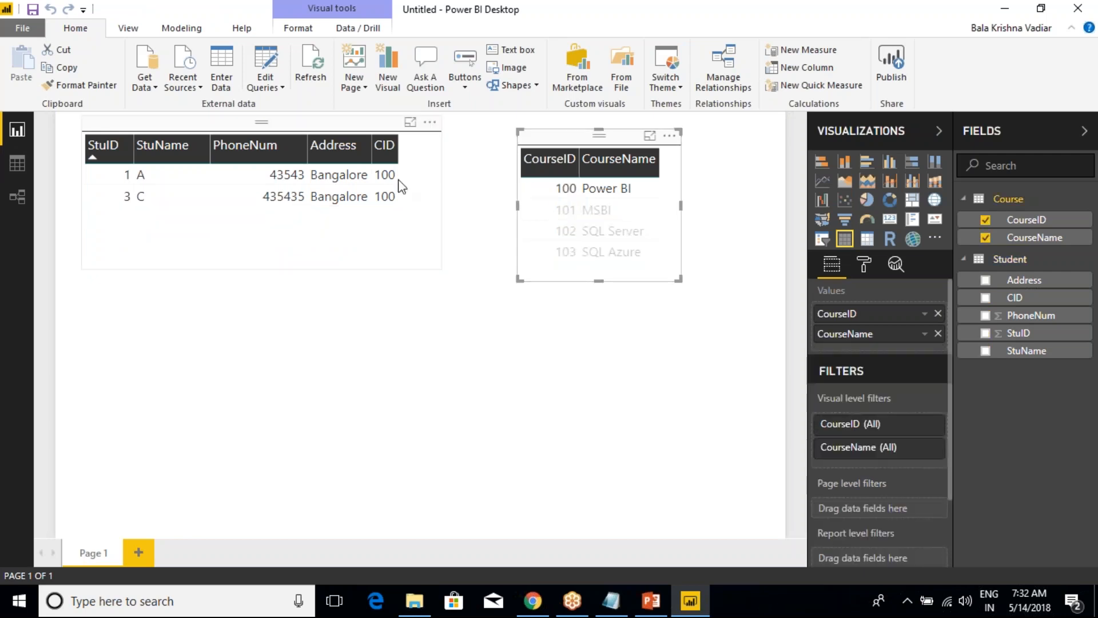
click(565, 191)
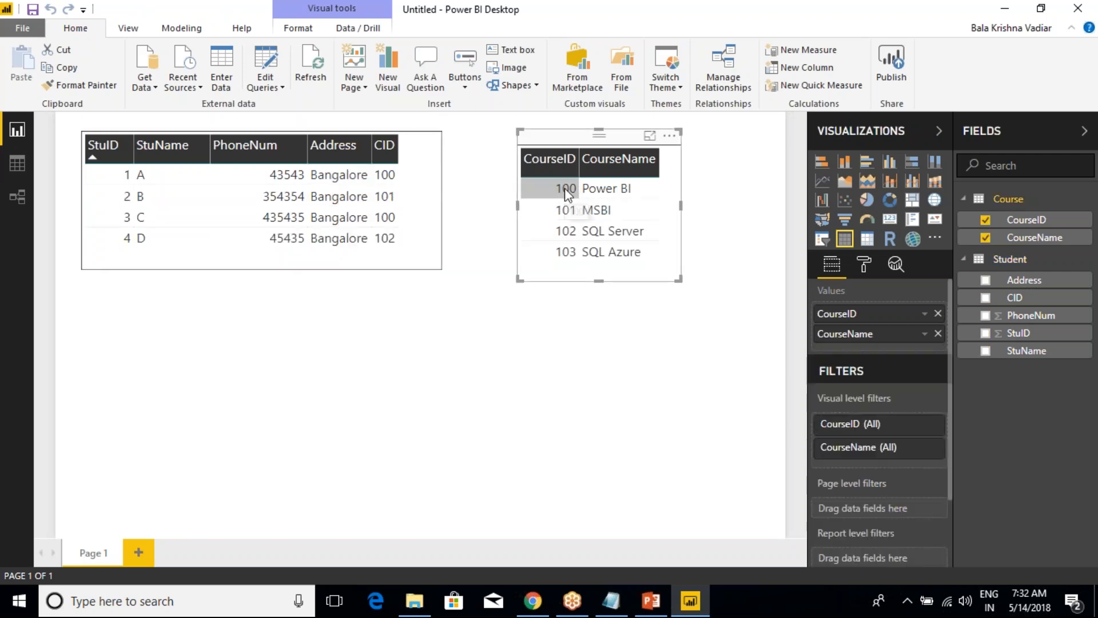
Select the student rows with CID 102, 100 and 101 in turn to check whether they filter the Course table.
click(385, 243)
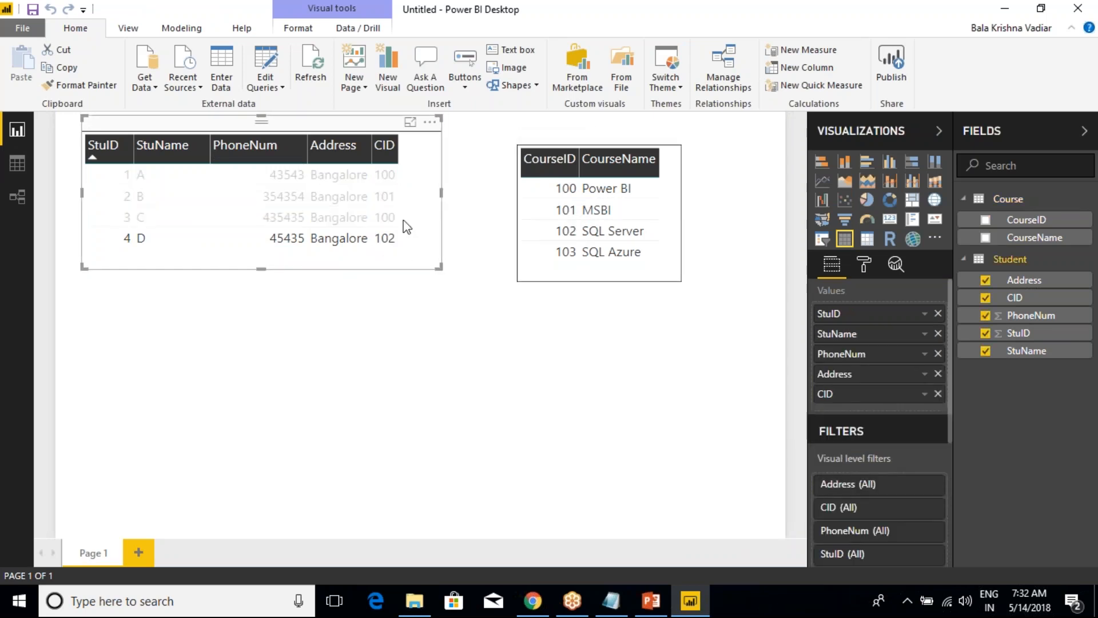
click(391, 218)
click(388, 198)
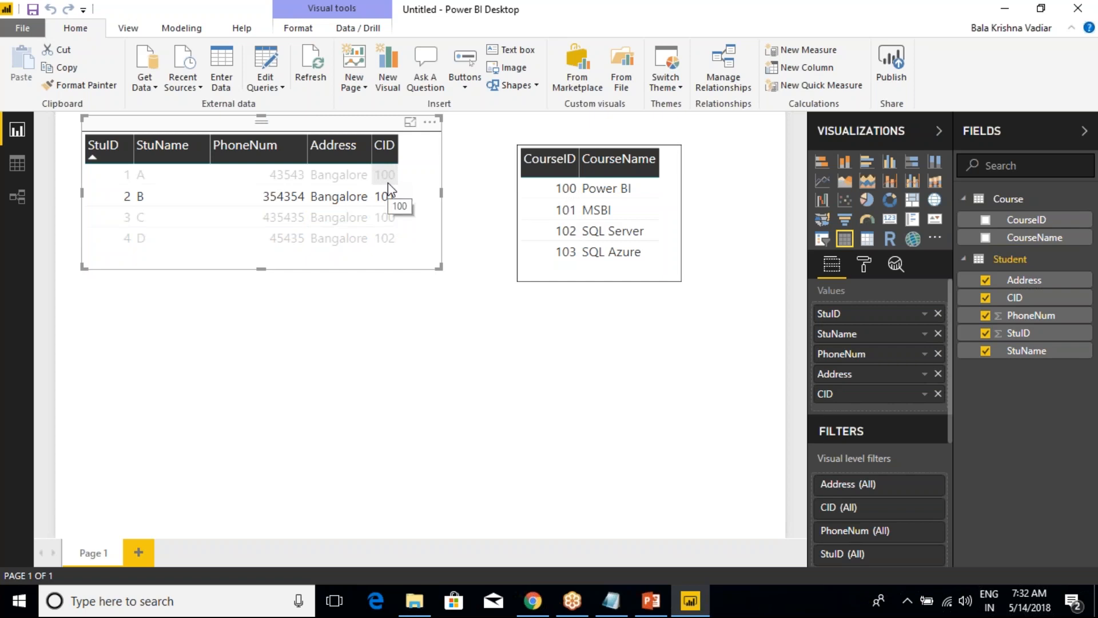
key(alt+Tab)
key(alt+Tab)
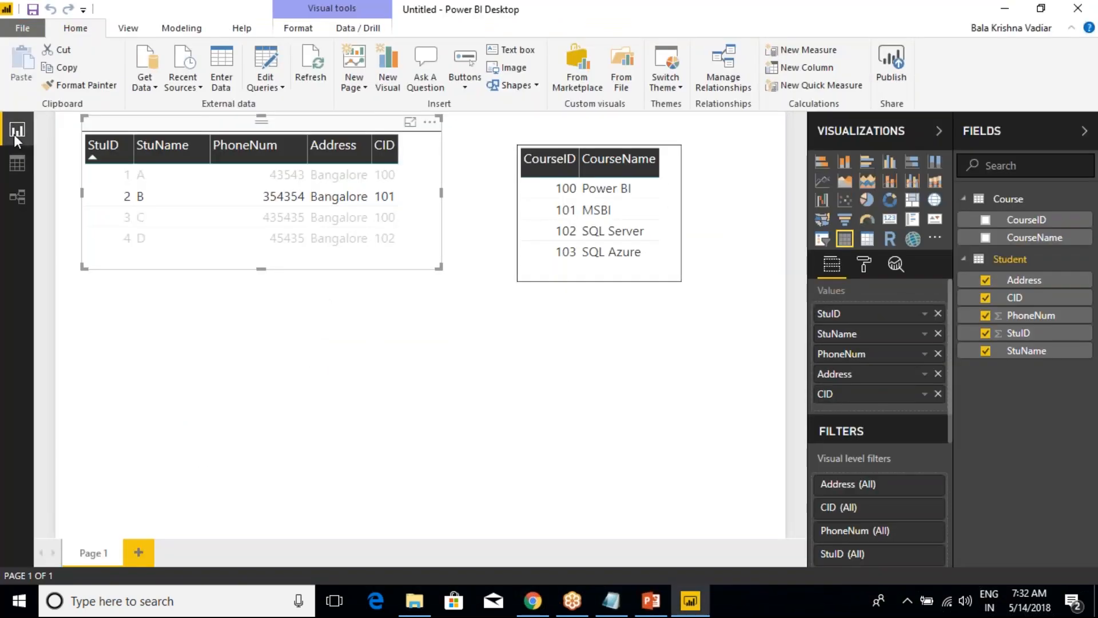
Open the Student–Course relationship settings from the model diagram and set the cross filter direction to Both.
click(22, 200)
double_click(393, 217)
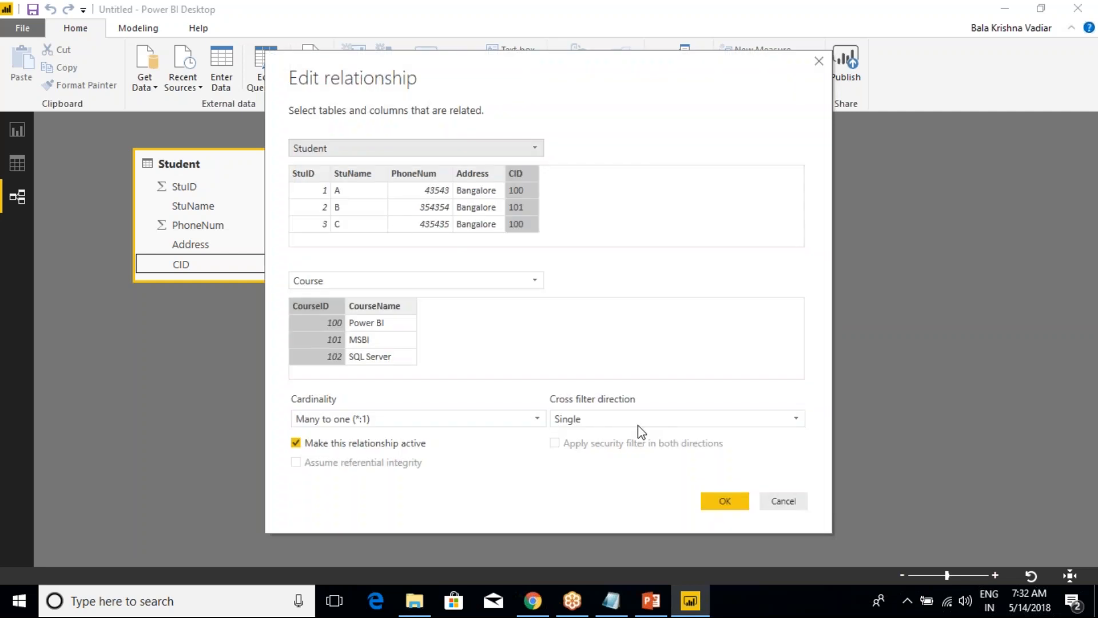
click(601, 417)
click(585, 450)
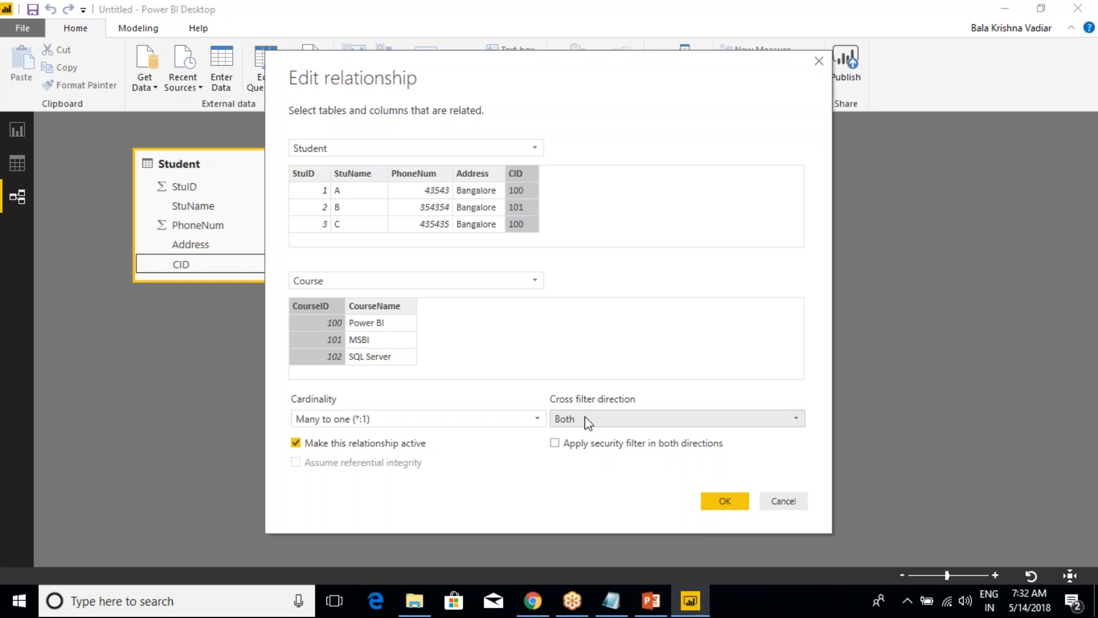
click(717, 503)
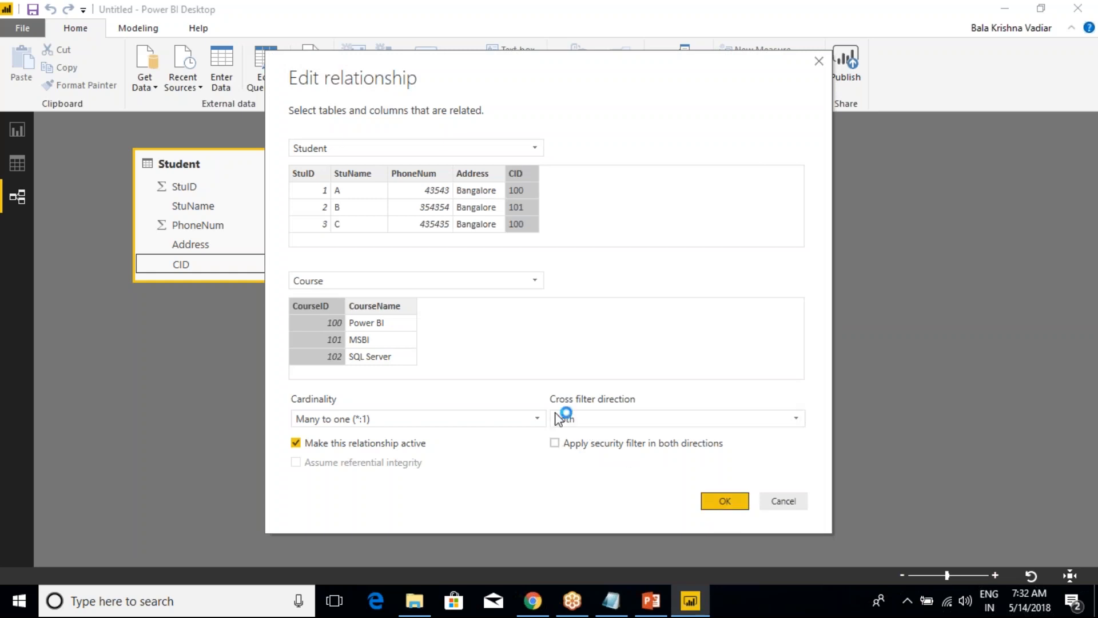
Return to the report and select each Student row in turn to check how its CID filters the Course table.
click(17, 130)
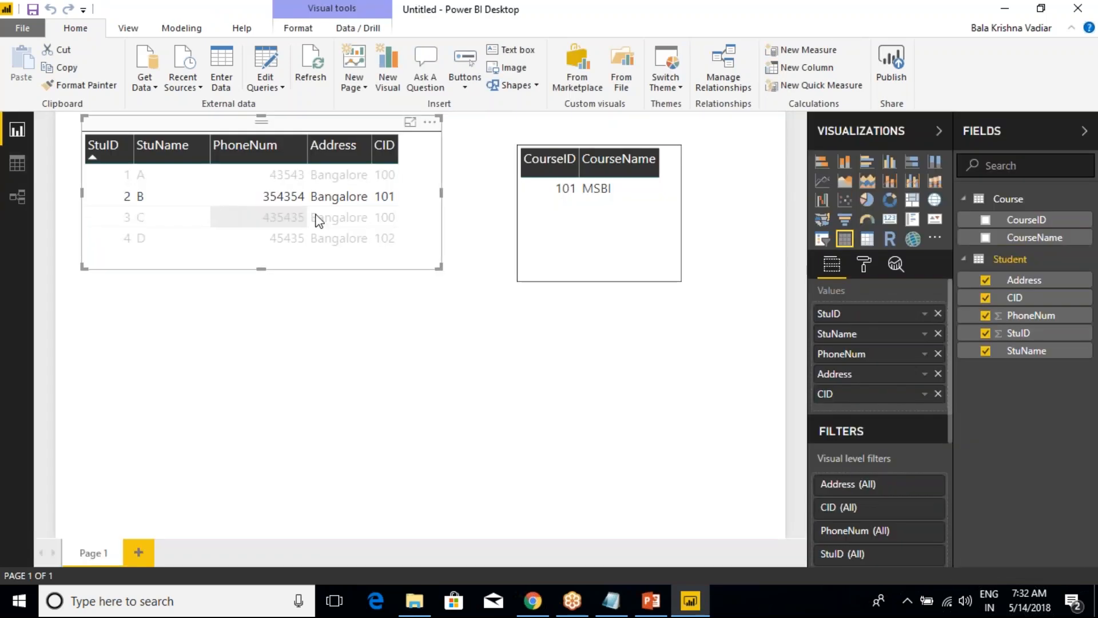
click(379, 198)
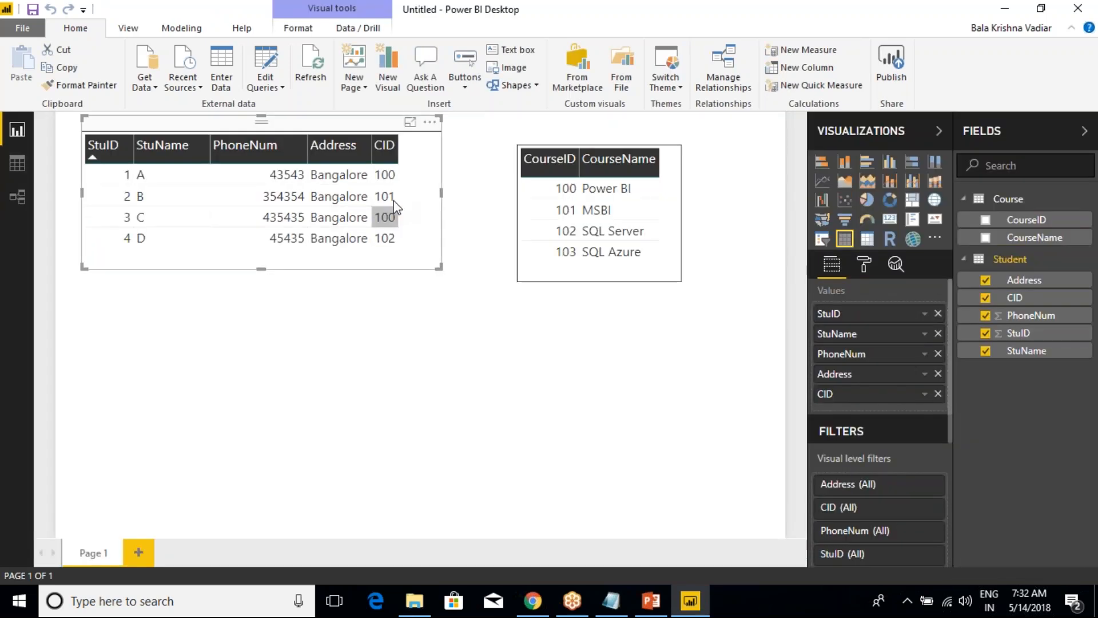
click(384, 175)
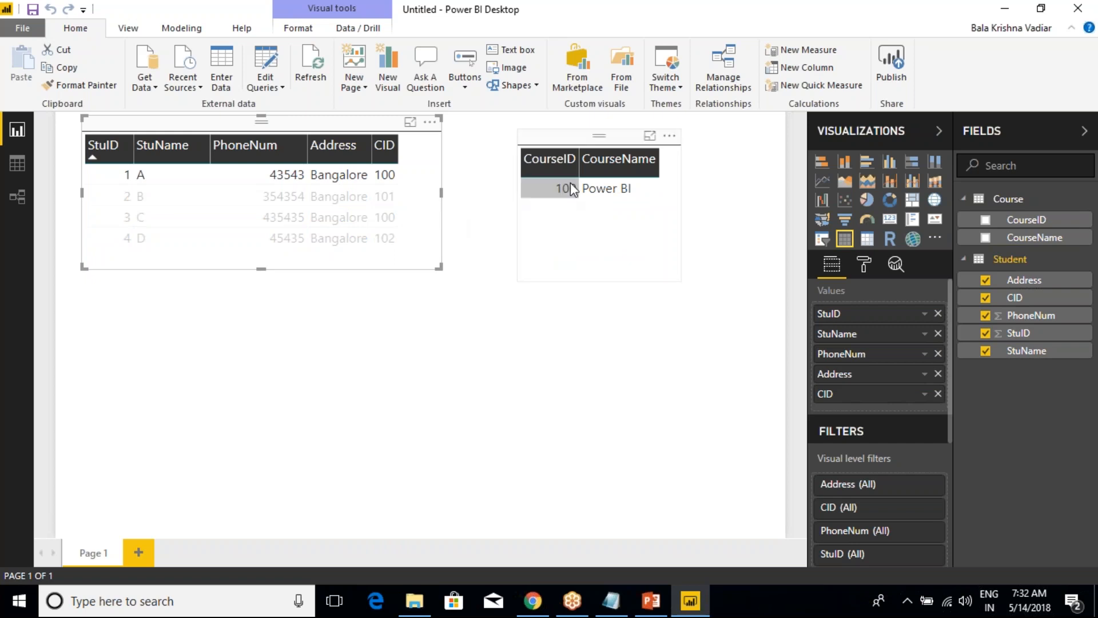
click(386, 198)
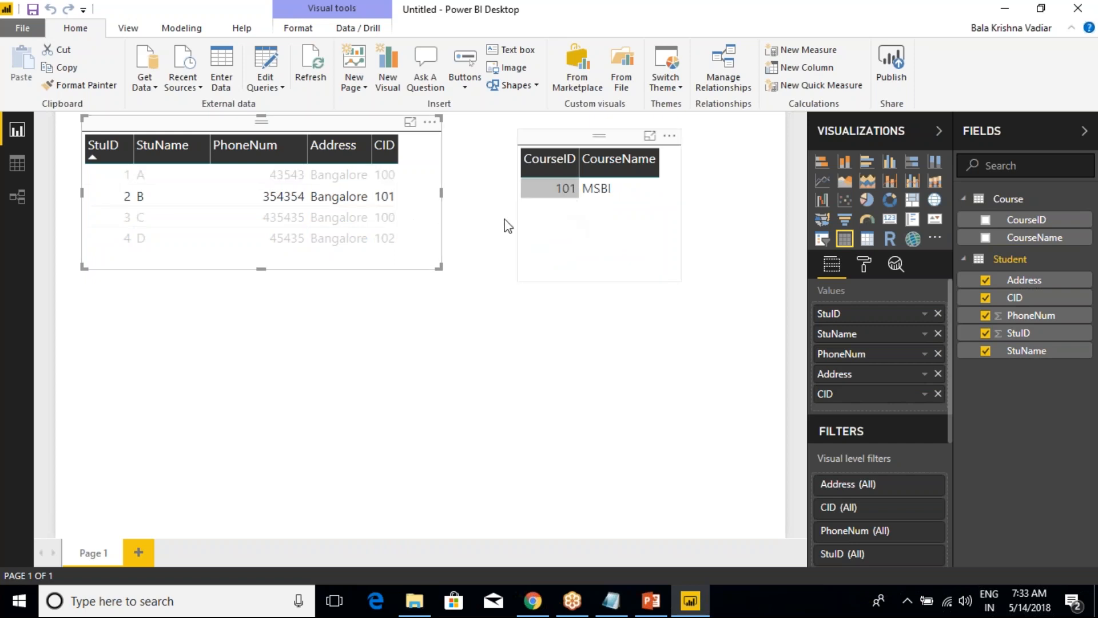
click(395, 221)
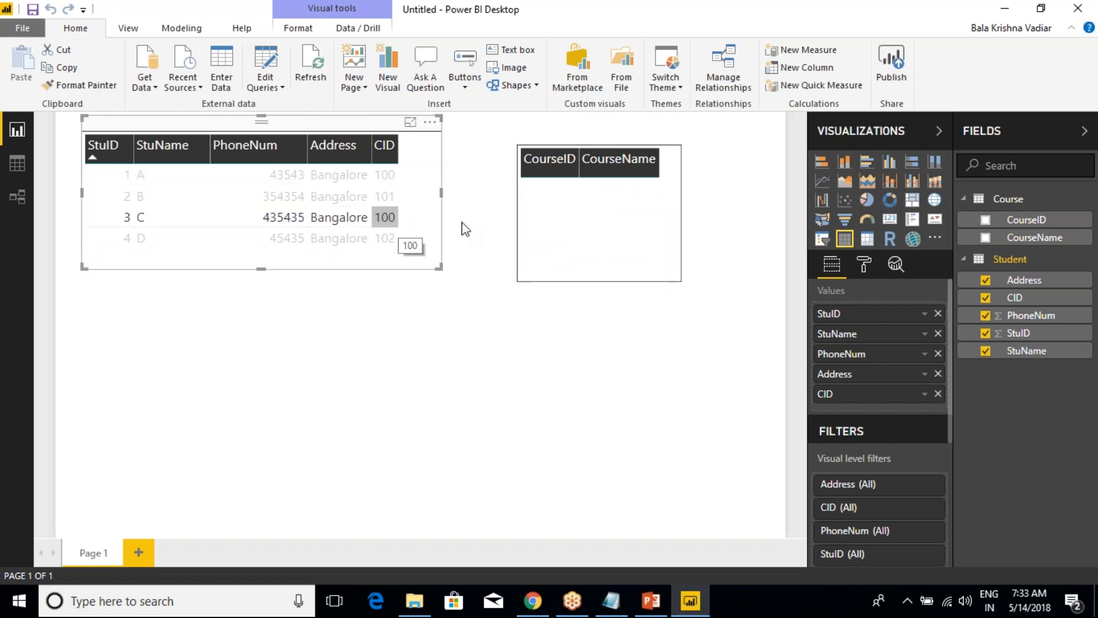
click(393, 239)
Clear the Student selection and select courses 100, 101, 102 and 103 in turn to check how they filter the Student table.
click(565, 191)
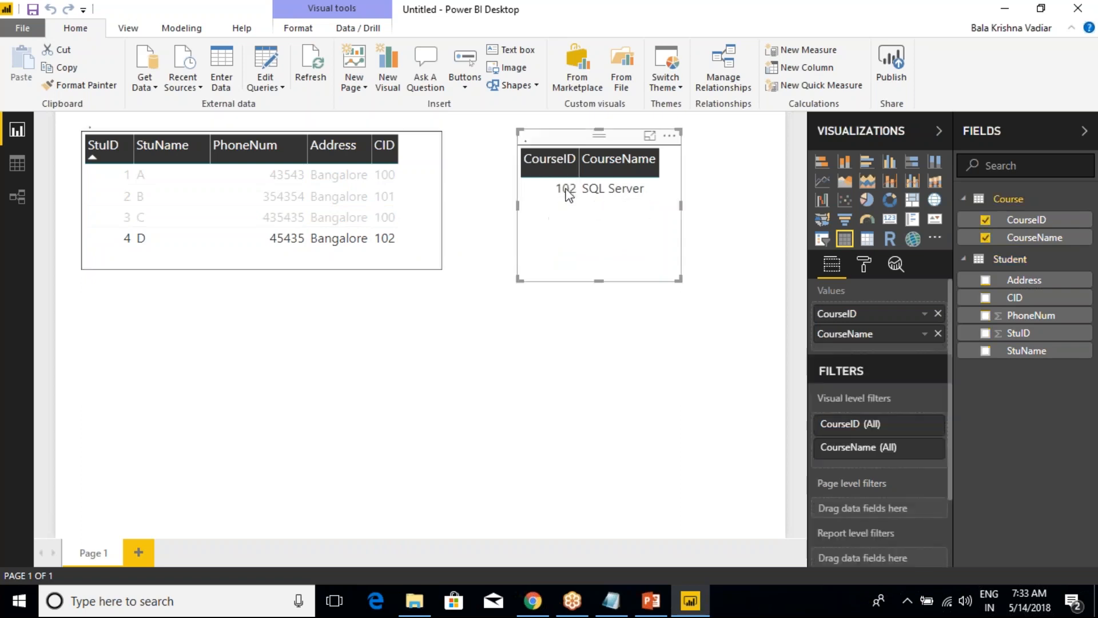
click(559, 235)
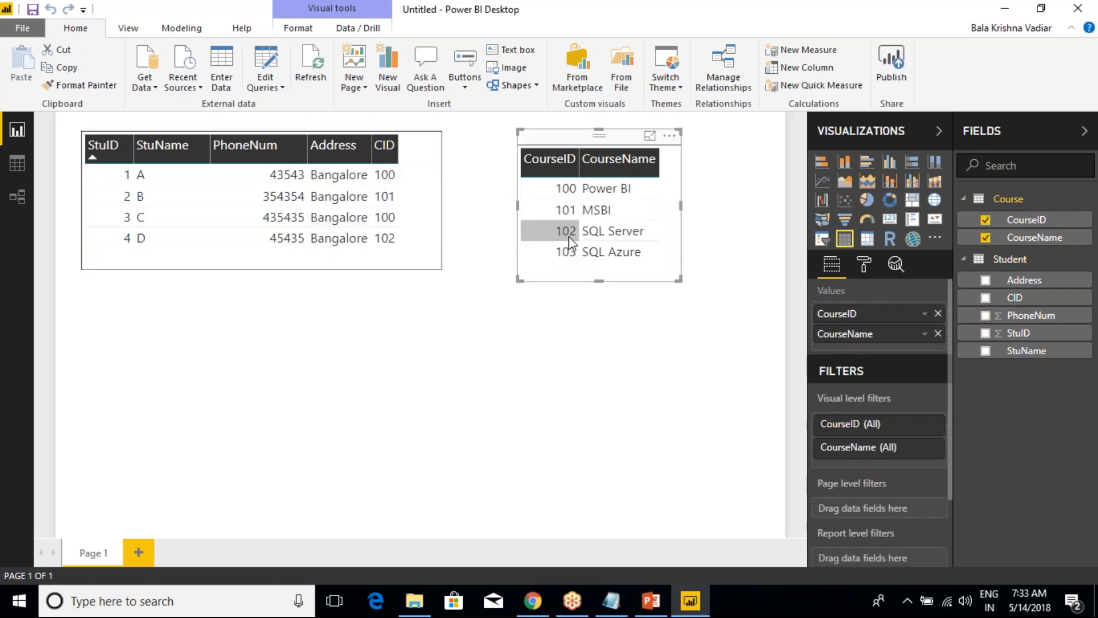
click(569, 195)
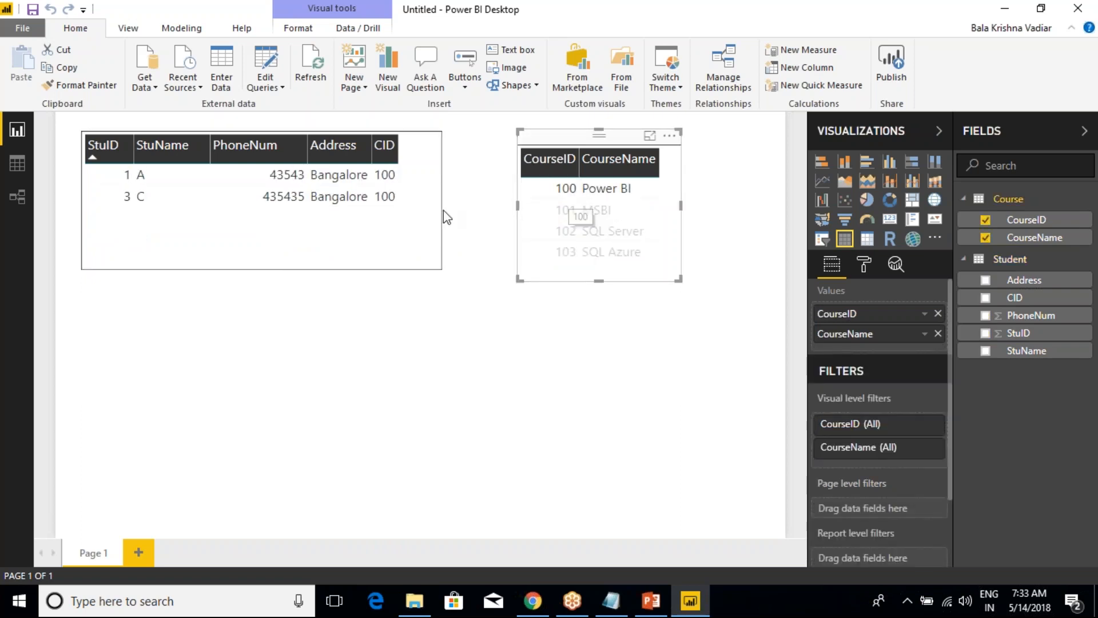
click(579, 215)
click(566, 230)
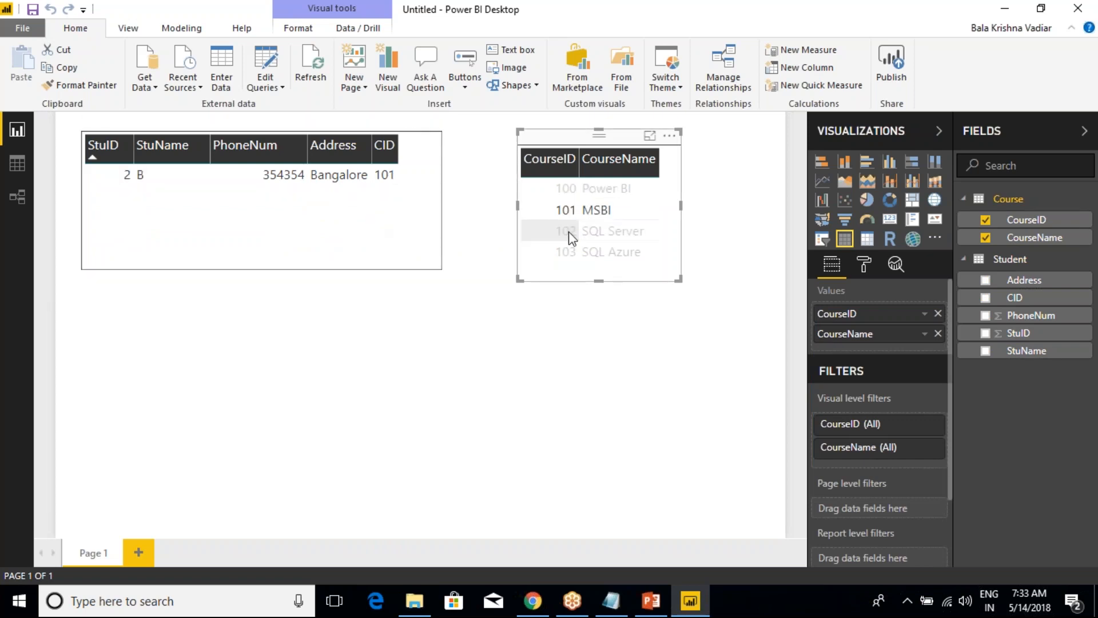
click(562, 255)
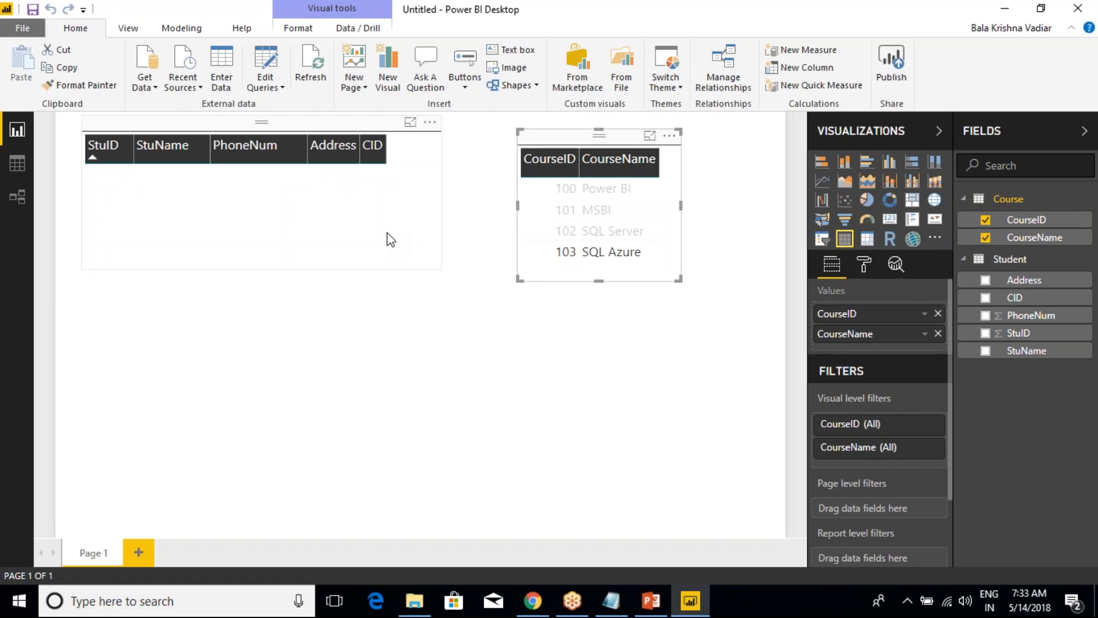
key(alt+Tab)
key(alt+Tab)
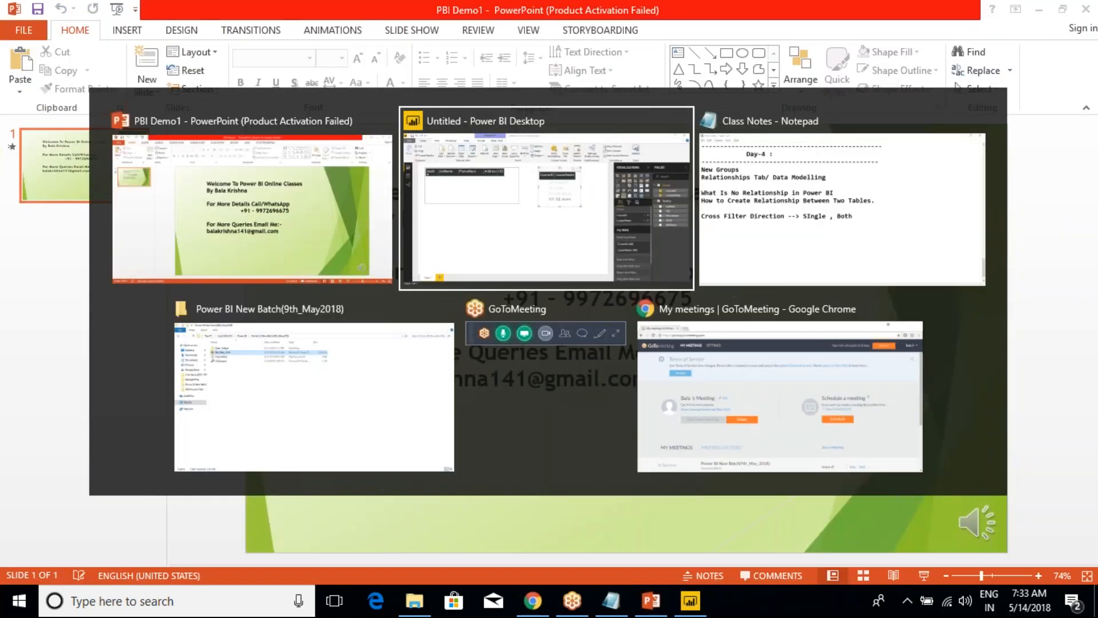
key(alt+Tab)
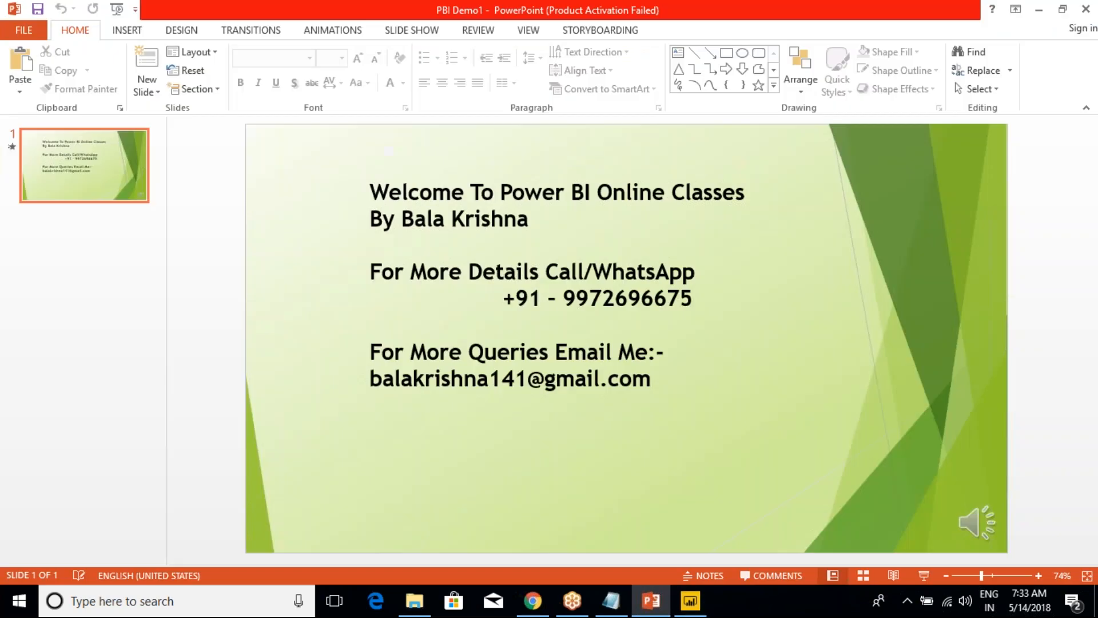
key(alt+Tab)
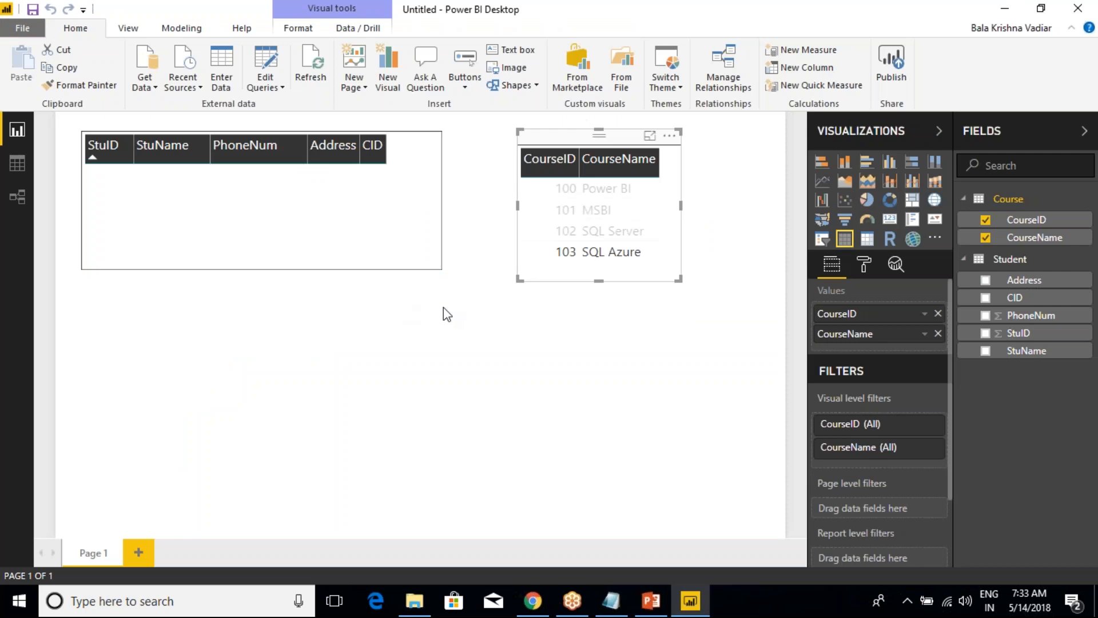
Reopen the settings of the Student–Course relationship from the model diagram to review its cross filter direction.
click(18, 197)
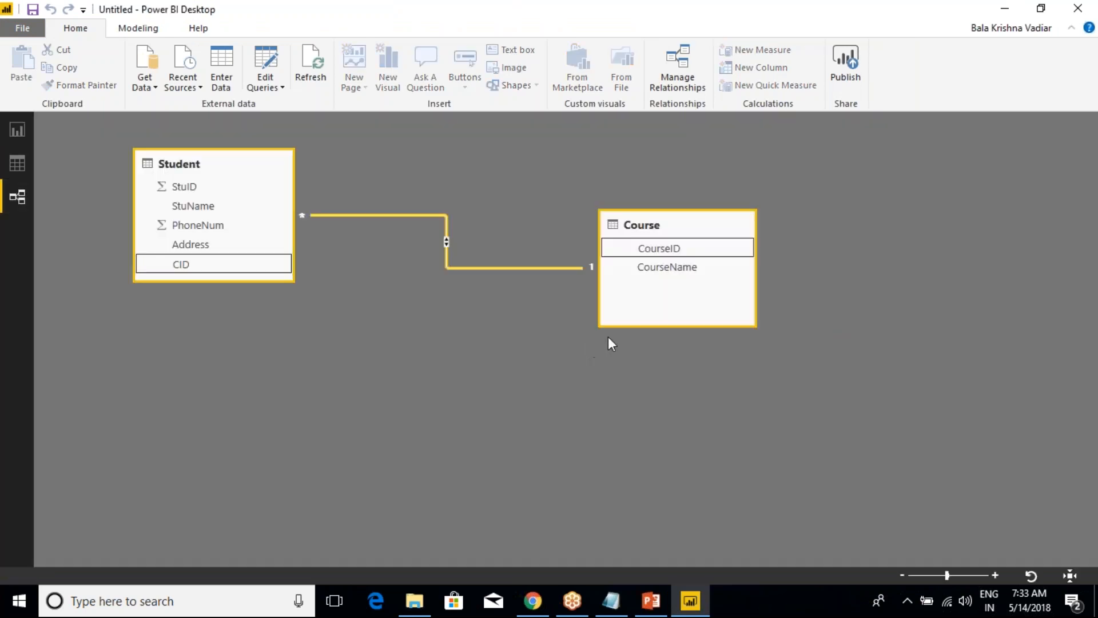
double_click(482, 269)
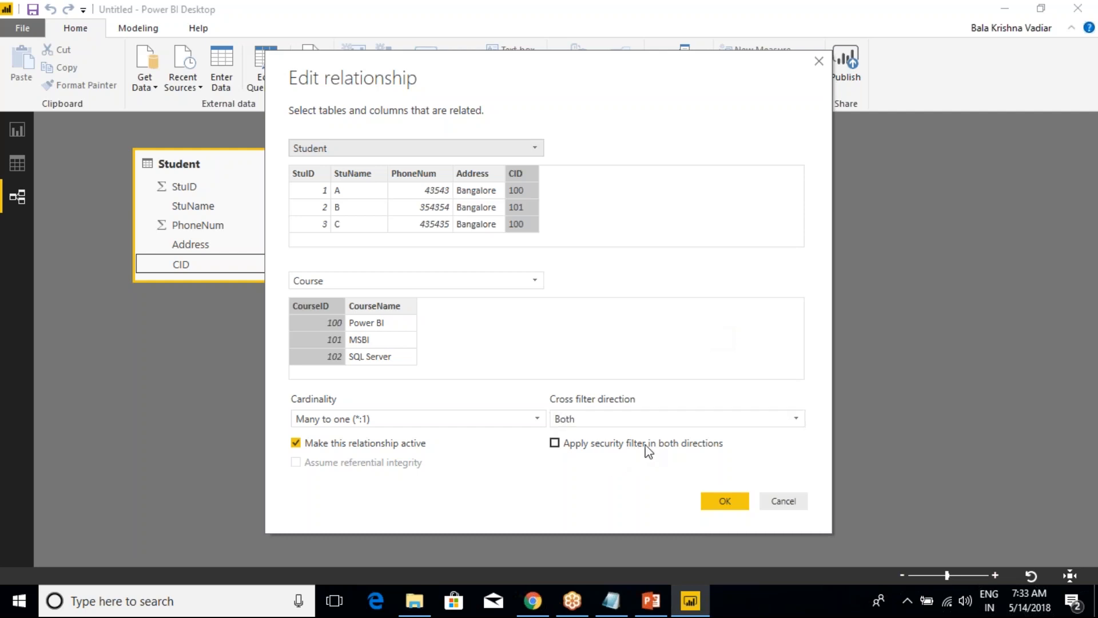
Make the Student–Course relationship inactive, leave security filtering in both directions off, and apply the settings.
click(558, 449)
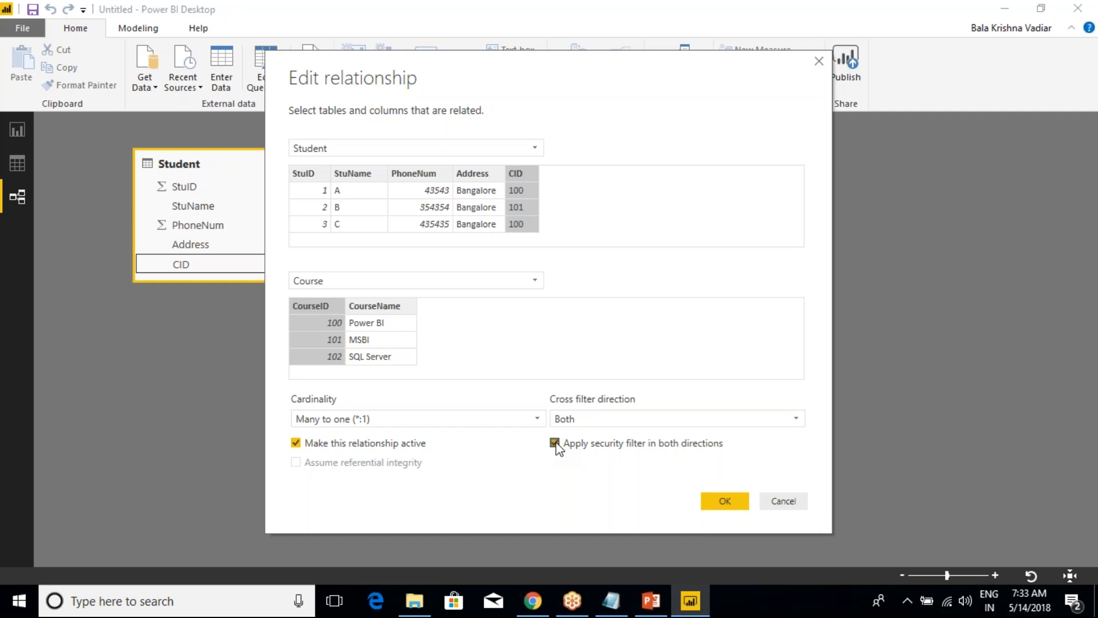
click(556, 446)
click(298, 443)
click(723, 501)
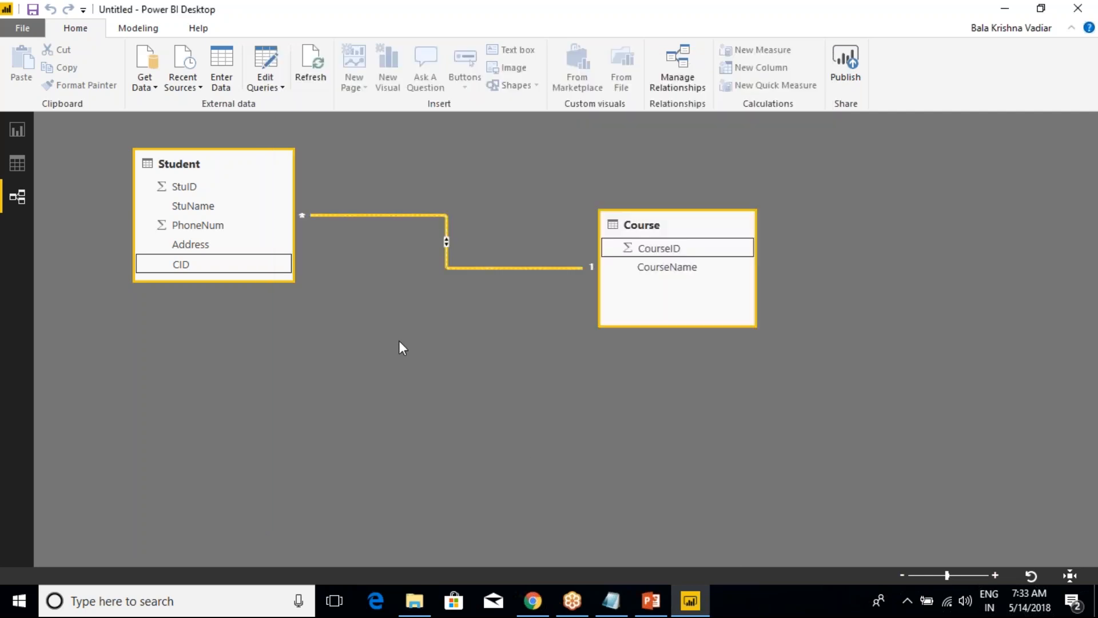
Return to the report and select courses 103, 102, 101 and 100 to check whether they filter the Student table.
click(22, 167)
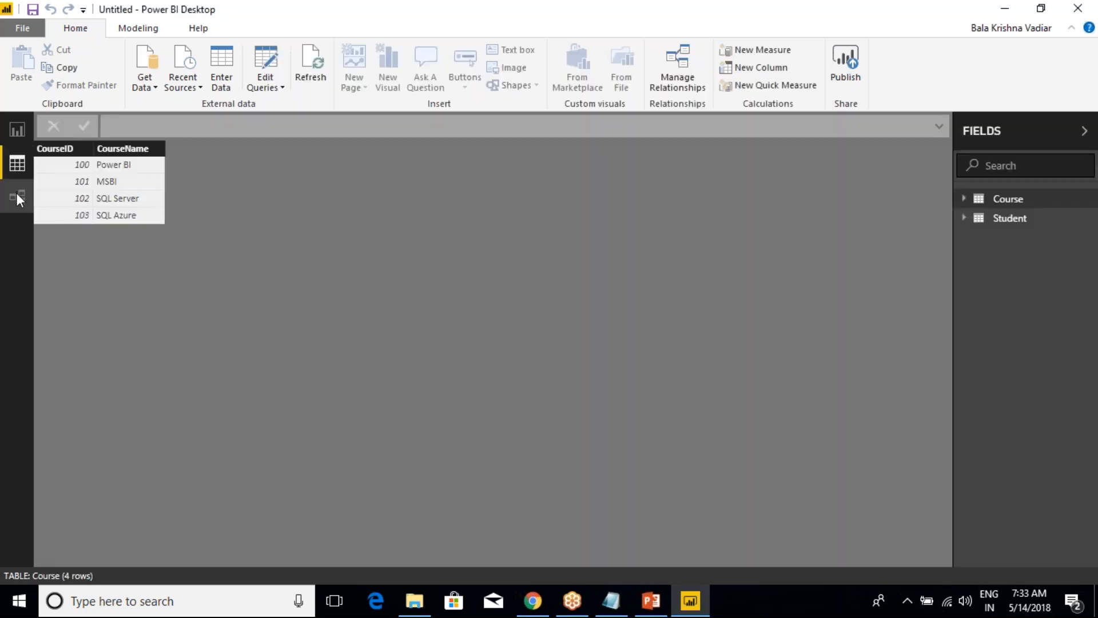
click(17, 195)
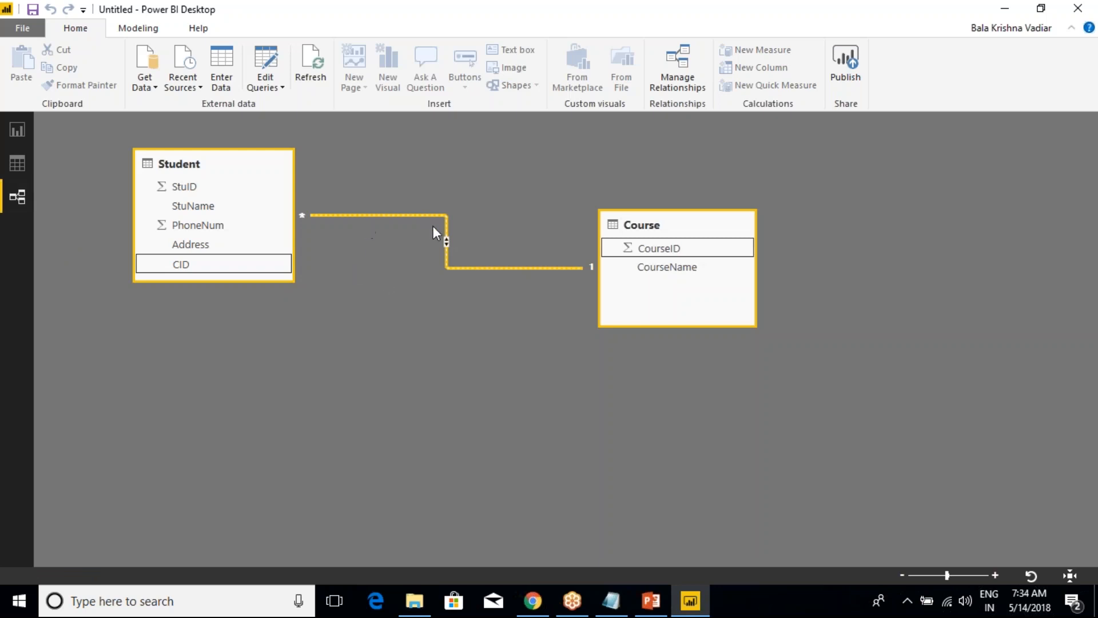
click(13, 130)
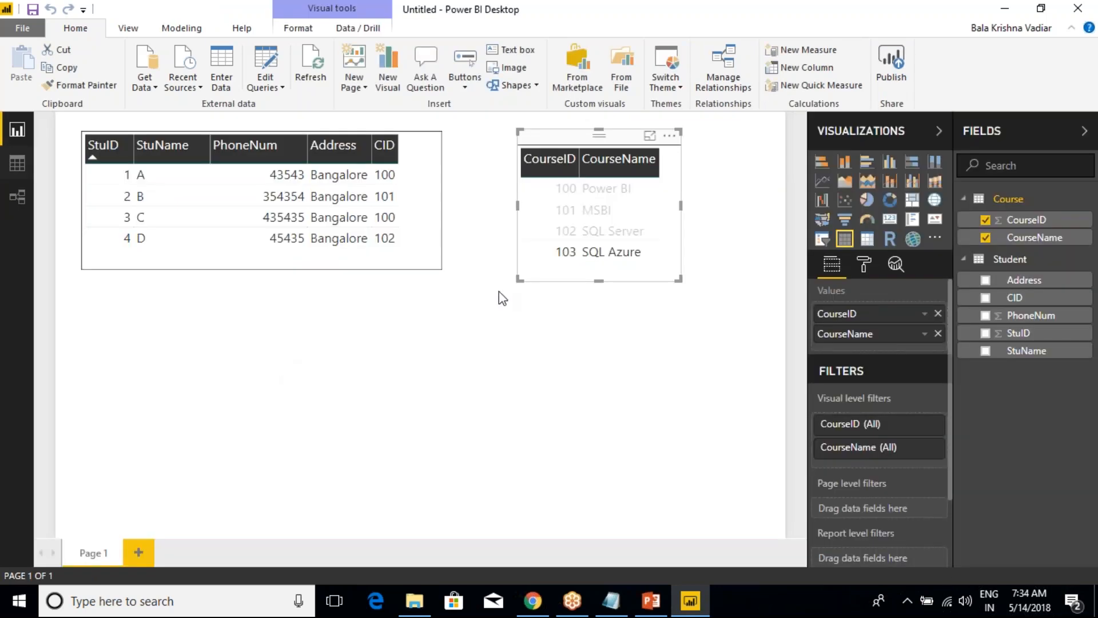
click(554, 250)
click(560, 228)
click(561, 210)
click(566, 189)
click(563, 230)
click(562, 252)
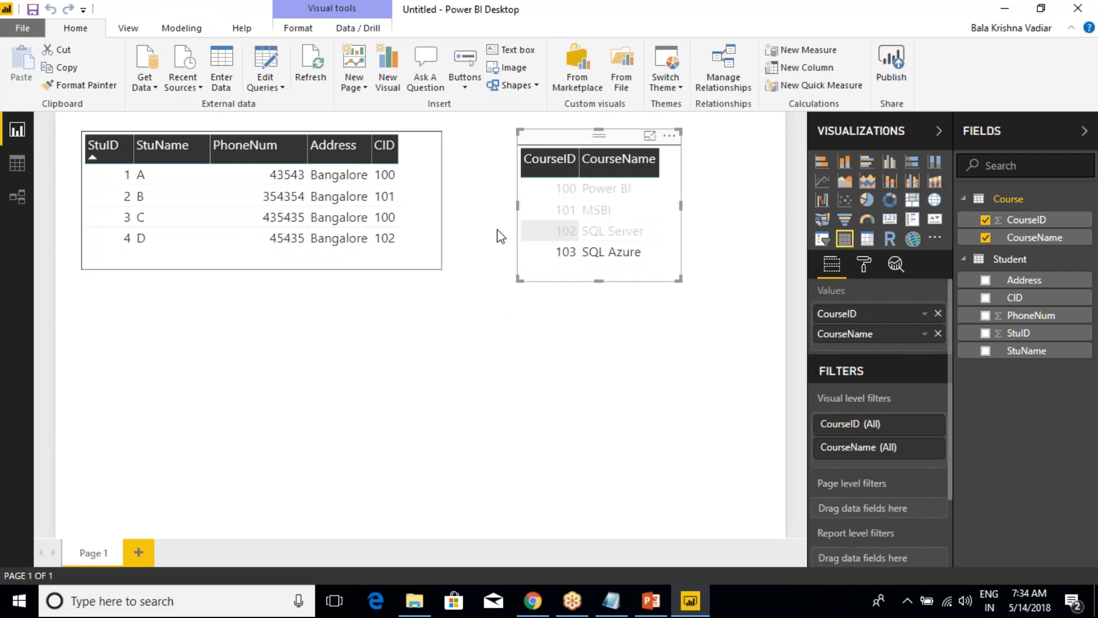
Select the Student rows C, B and A in turn to check whether they filter the Course table.
click(384, 218)
click(378, 196)
click(375, 174)
click(370, 203)
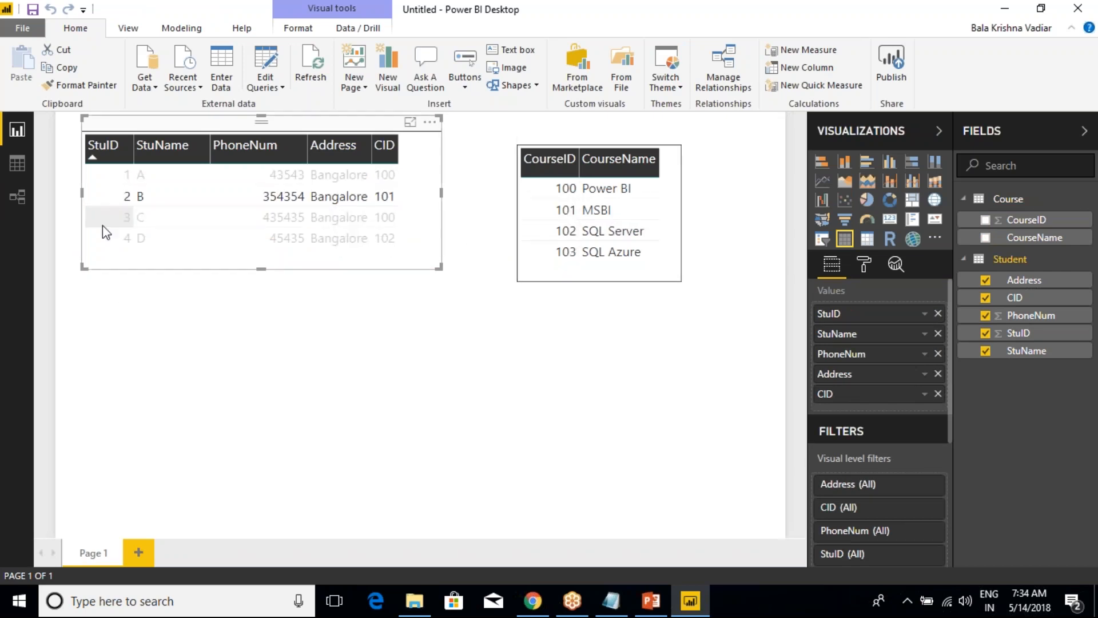
Reopen the Student–Course relationship settings from the model diagram and make the relationship active again.
click(16, 197)
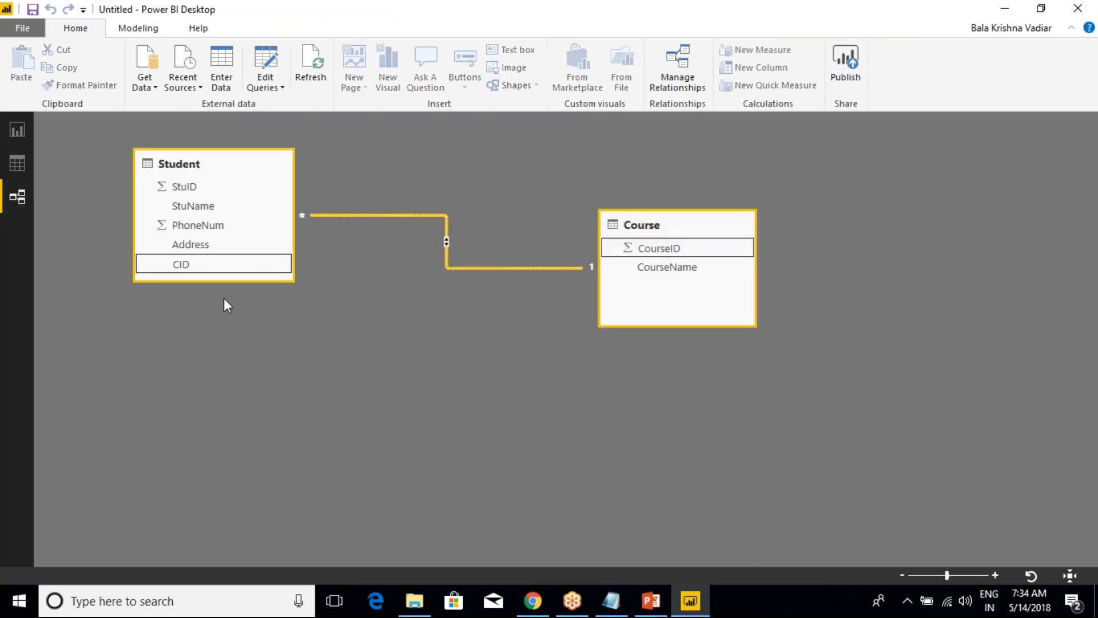
double_click(387, 216)
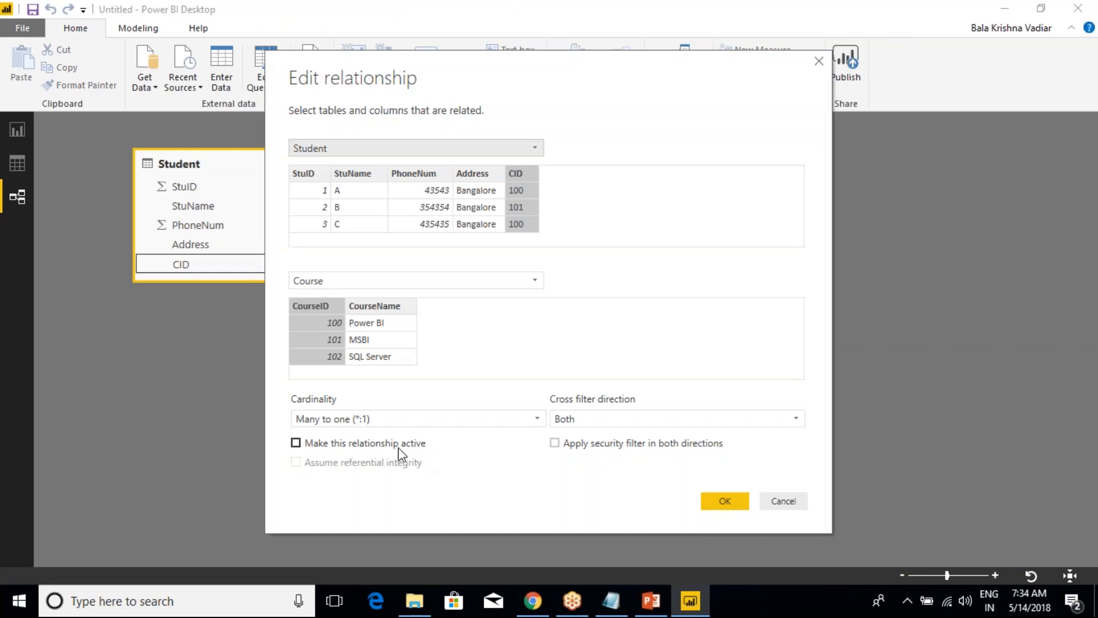
click(297, 444)
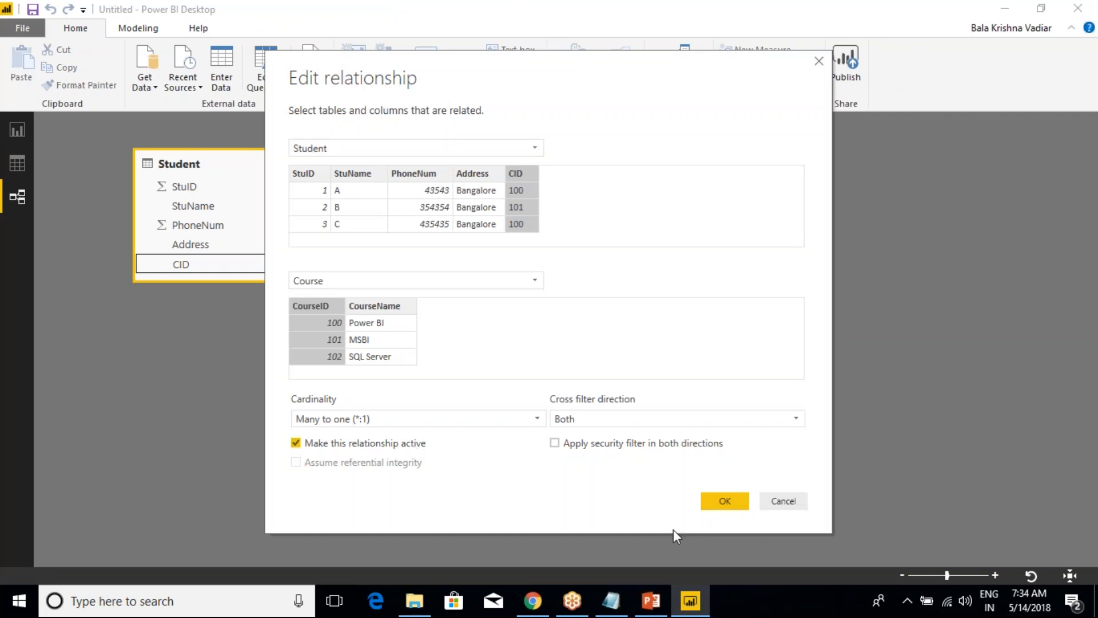
click(722, 502)
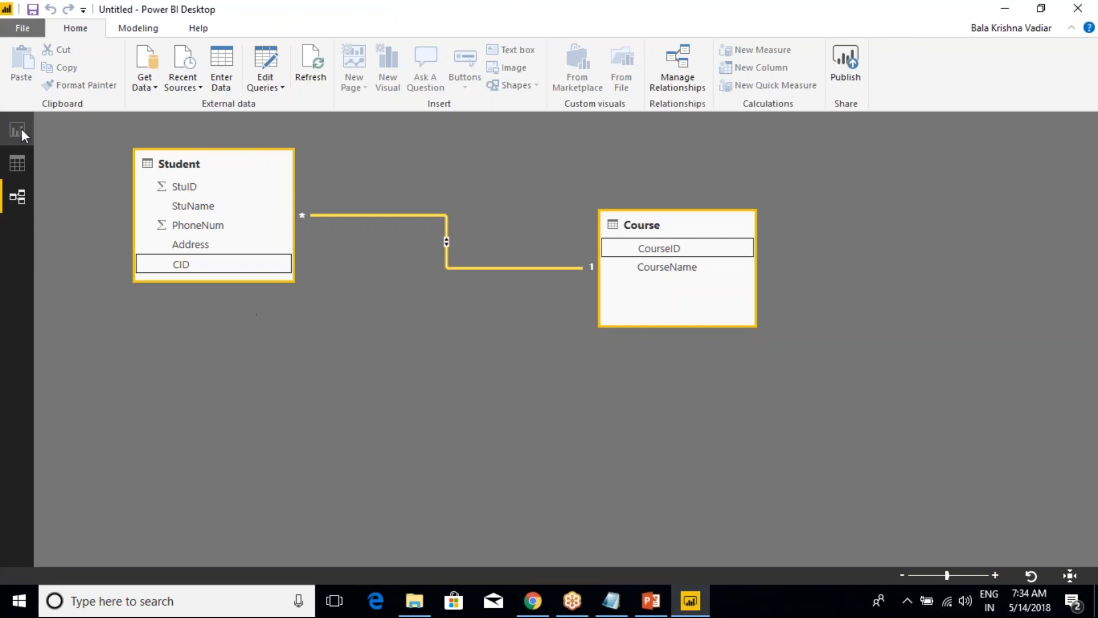
Return to the report and select Student rows C, D, B and A to check how the active relationship filters the Course table.
click(21, 130)
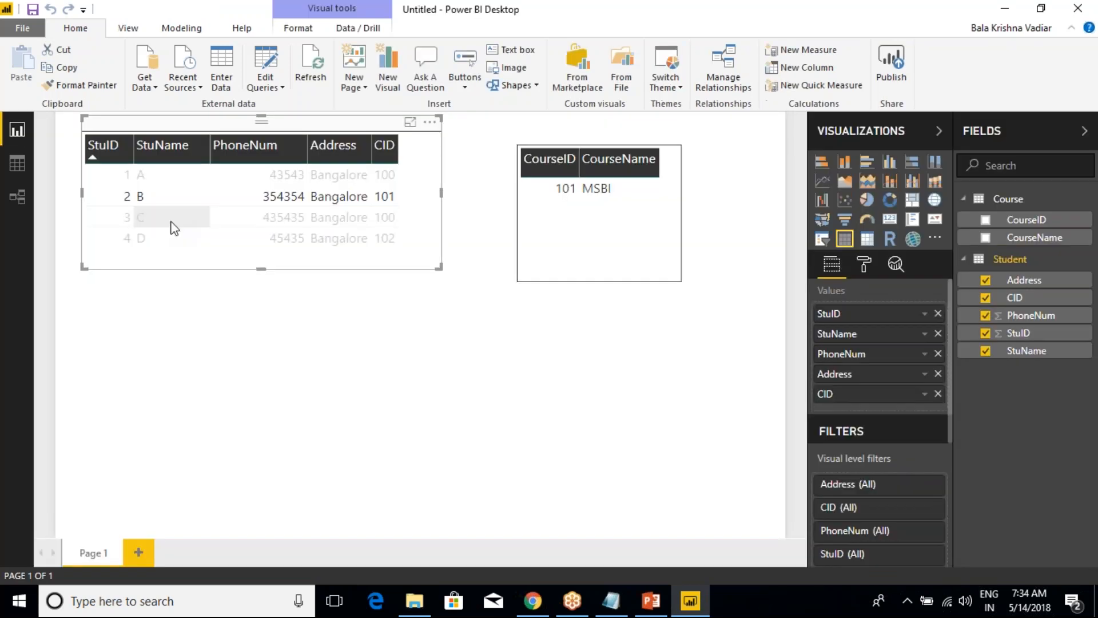
click(339, 220)
click(343, 238)
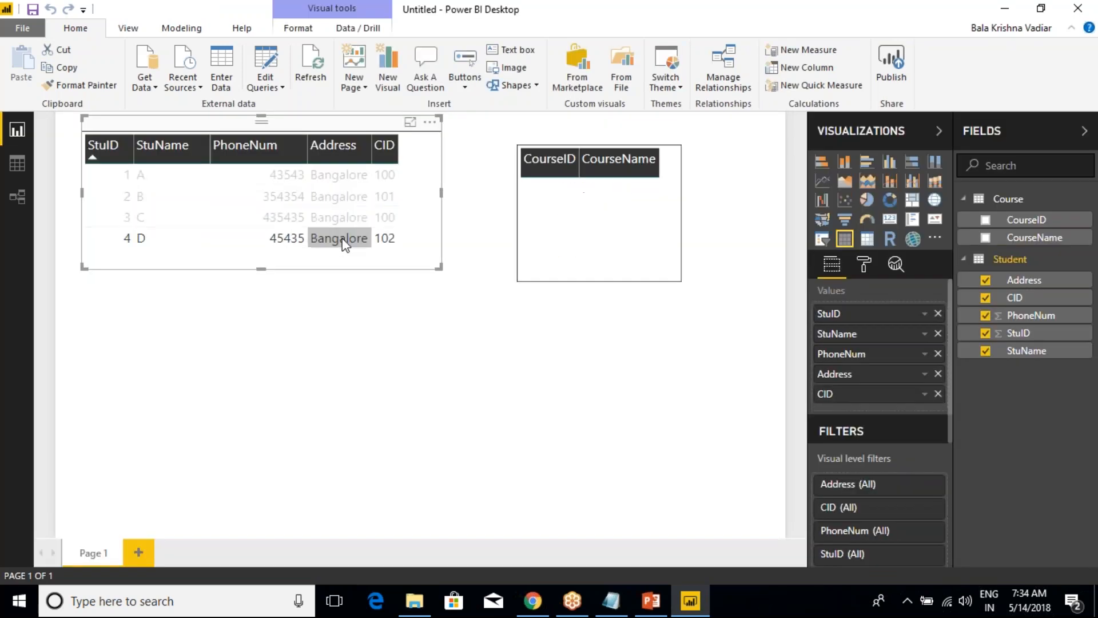
click(385, 220)
click(385, 196)
click(385, 177)
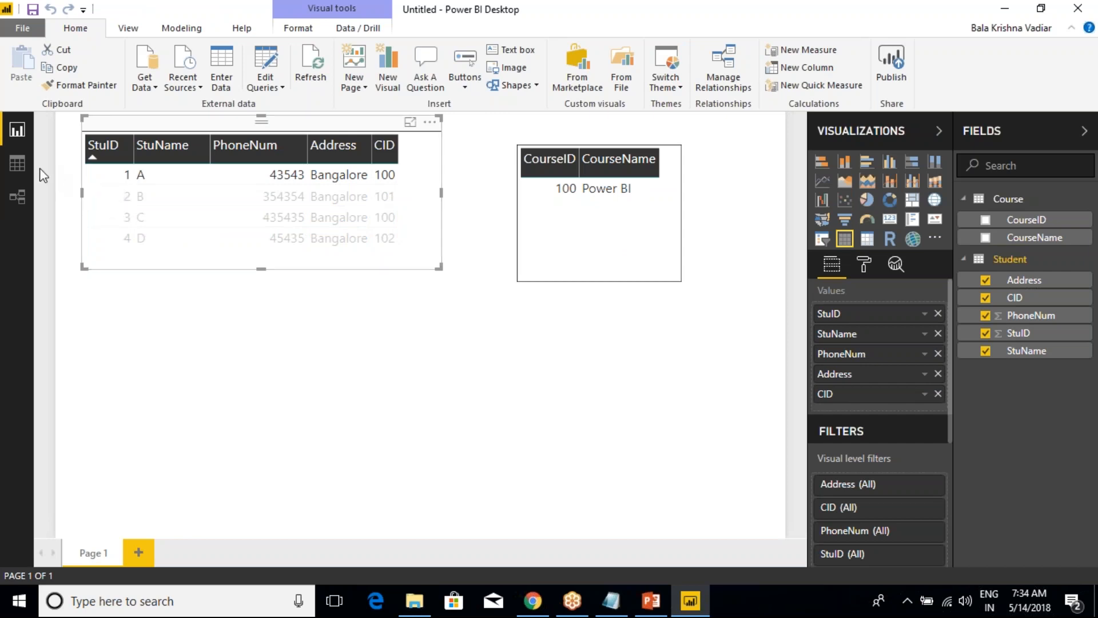
Open the Student–Course relationship settings and add the line "Cordinality" to the Class Notes in Notepad.
click(24, 196)
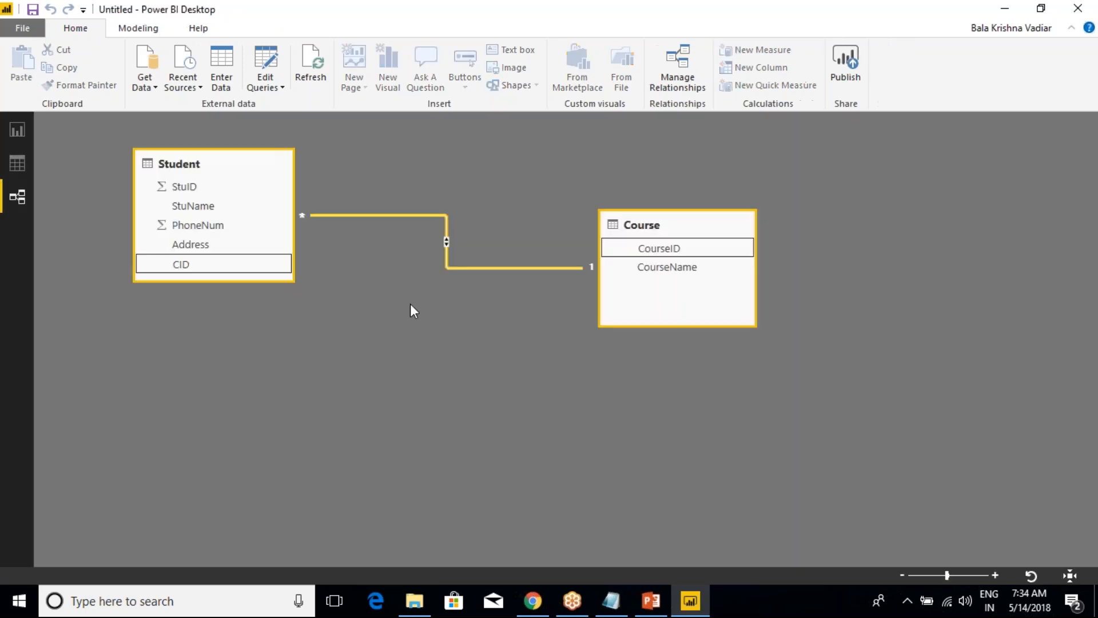
double_click(429, 214)
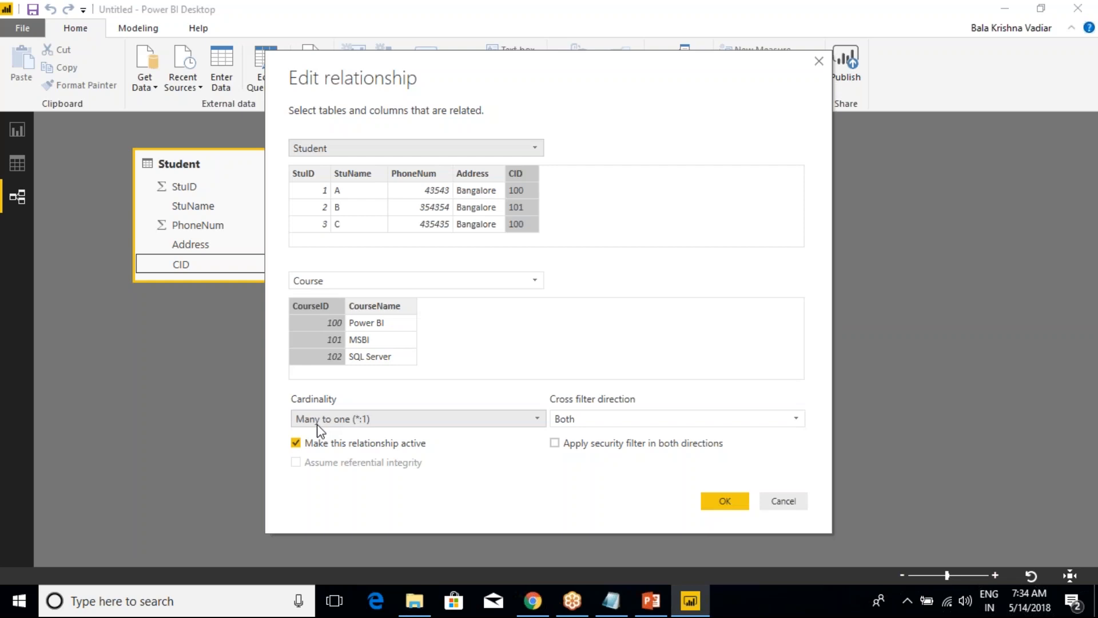
key(alt+Tab)
key(alt+Tab)
key(Tab)
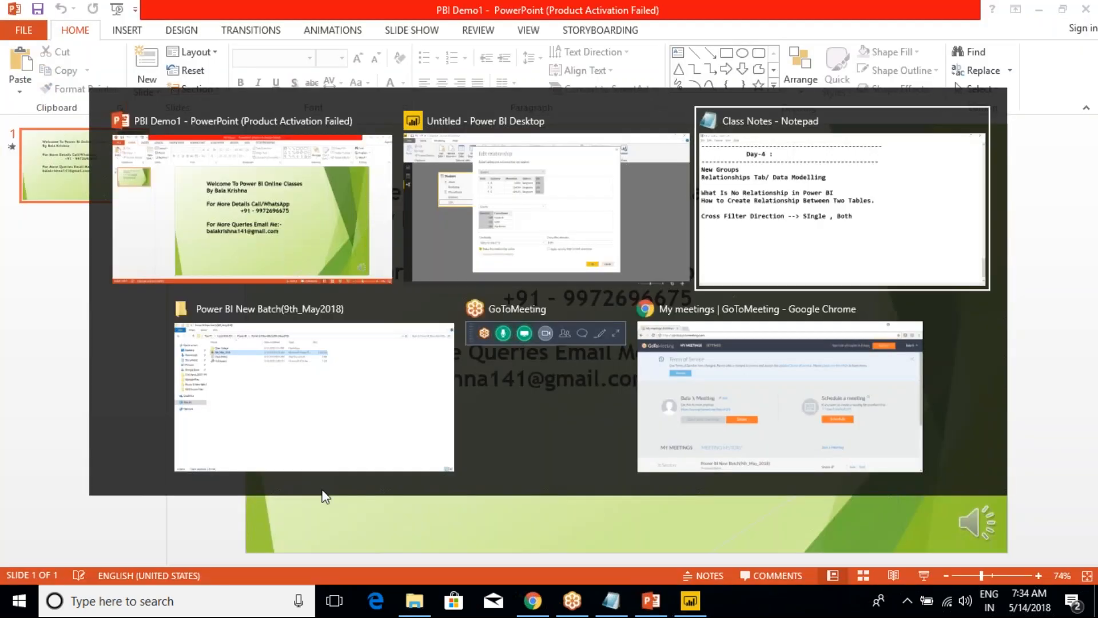
key(Return)
text(Cordinality)
key(alt+Tab)
key(alt+Tab)
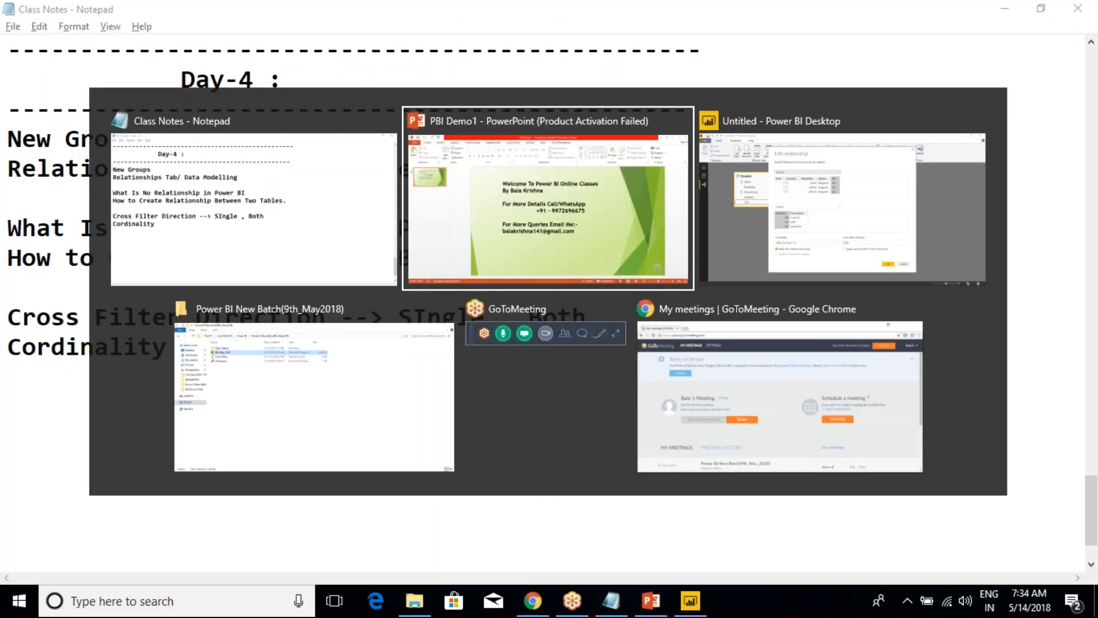
key(alt+Tab)
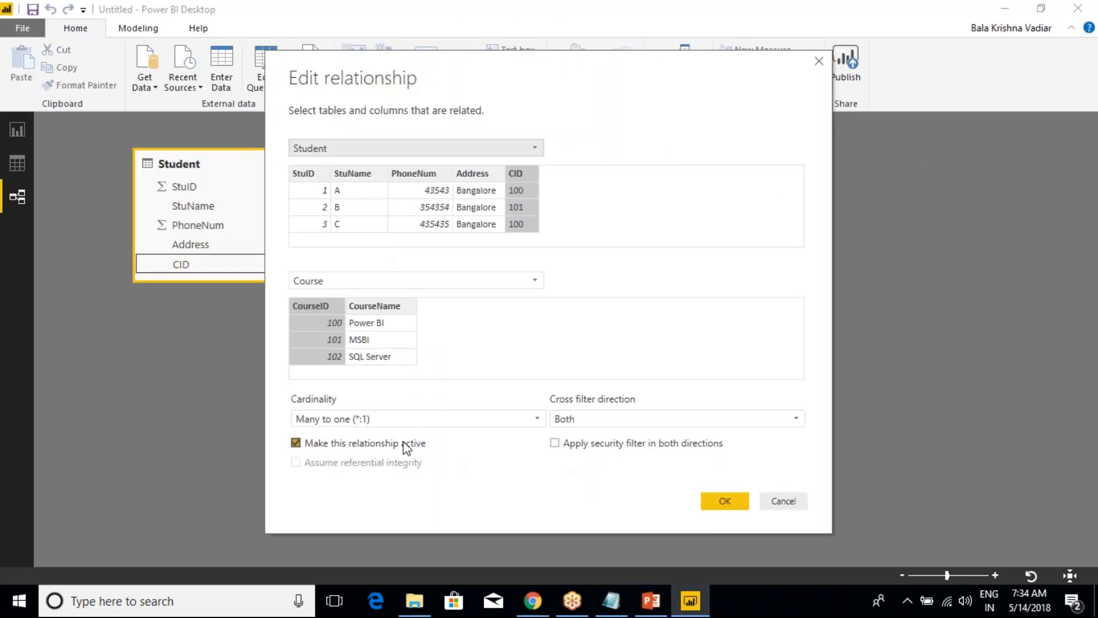
Correct the last line of the Class Notes in Notepad to read "Cardinality:-".
key(alt+Tab)
click(38, 348)
key(BackSpace)
text(ardinality)
click(179, 348)
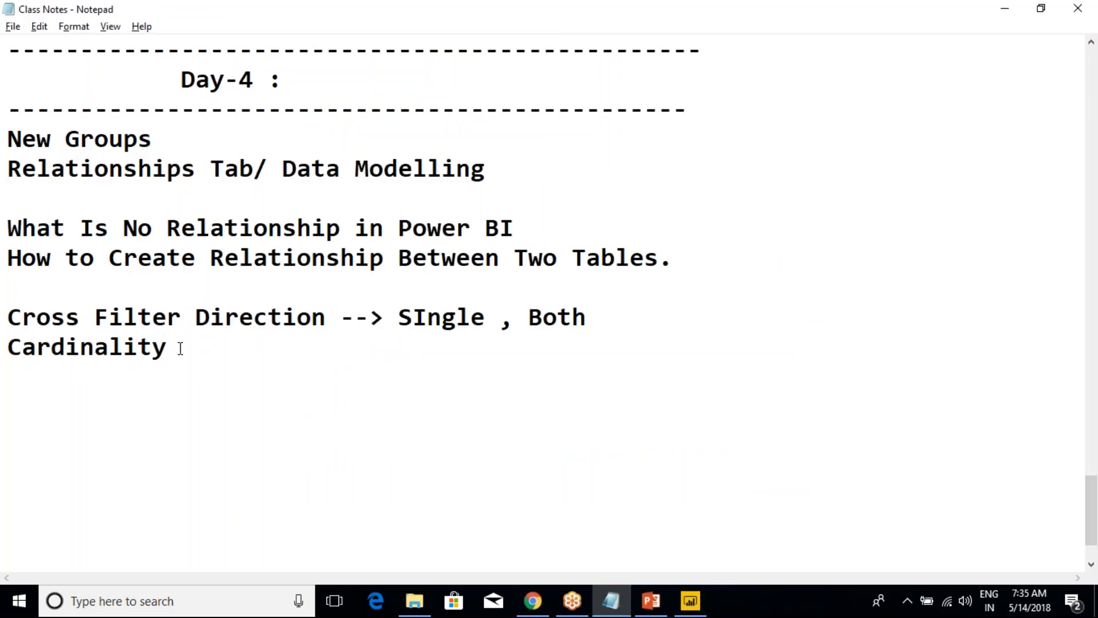
text(:-)
key(Return)
key(BackSpace)
key(BackSpace)
key(BackSpace)
Switch to Power BI Desktop and review the relationship's cardinality options, keeping Many to one (*:1).
key(alt+Tab)
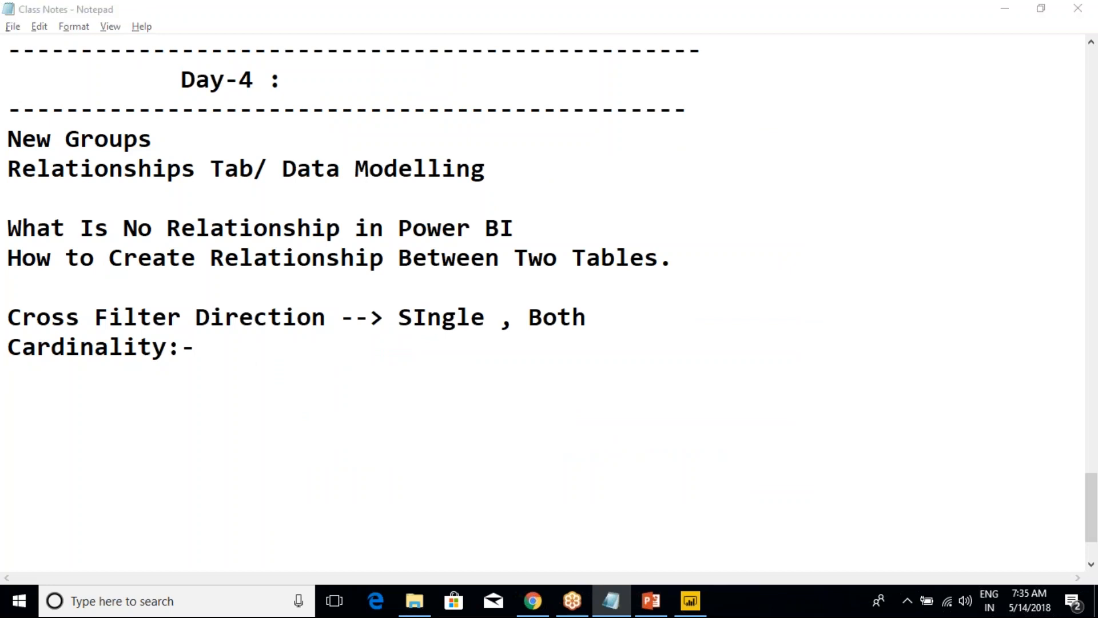
click(398, 418)
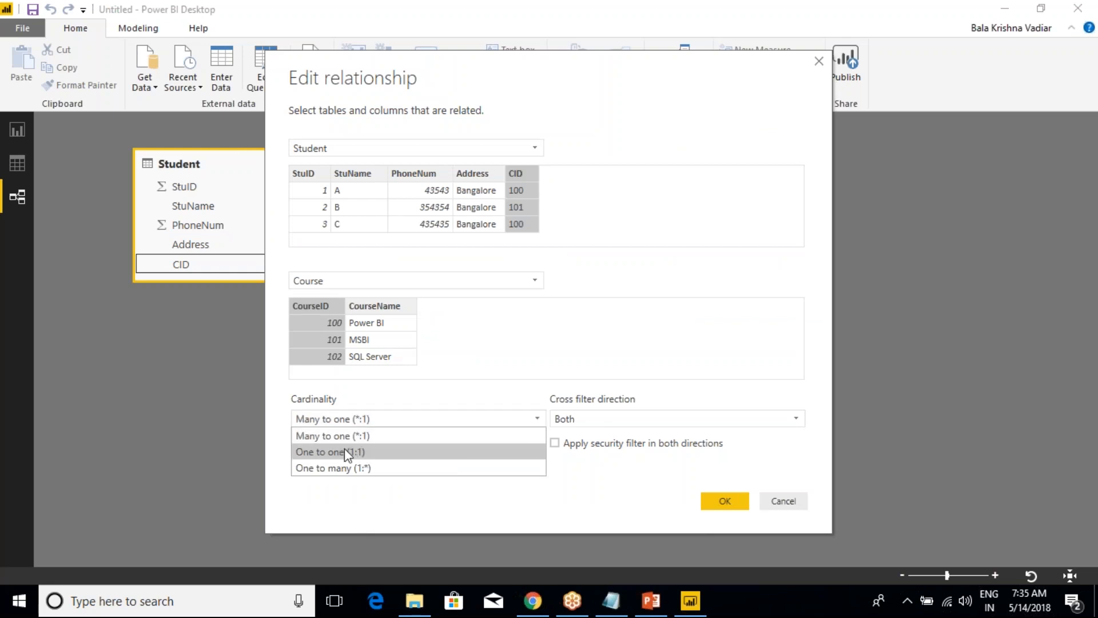
click(366, 436)
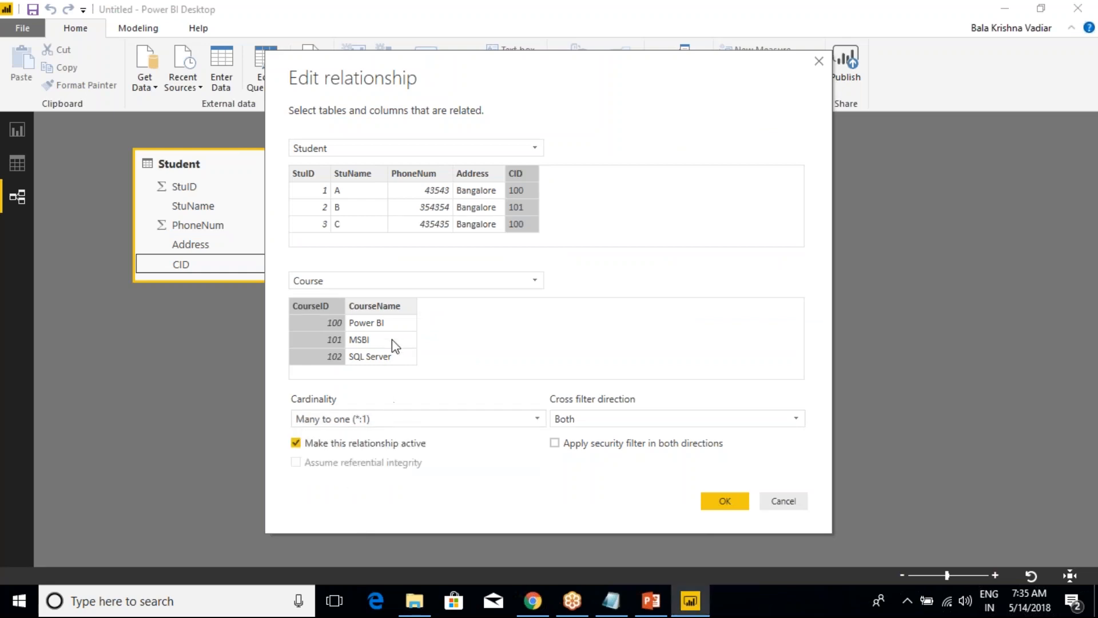
In the Notepad Class Notes, list "1 - to - 1" and "1 - to - Many" as the first cardinality types.
key(alt+Tab)
key(alt+Tab)
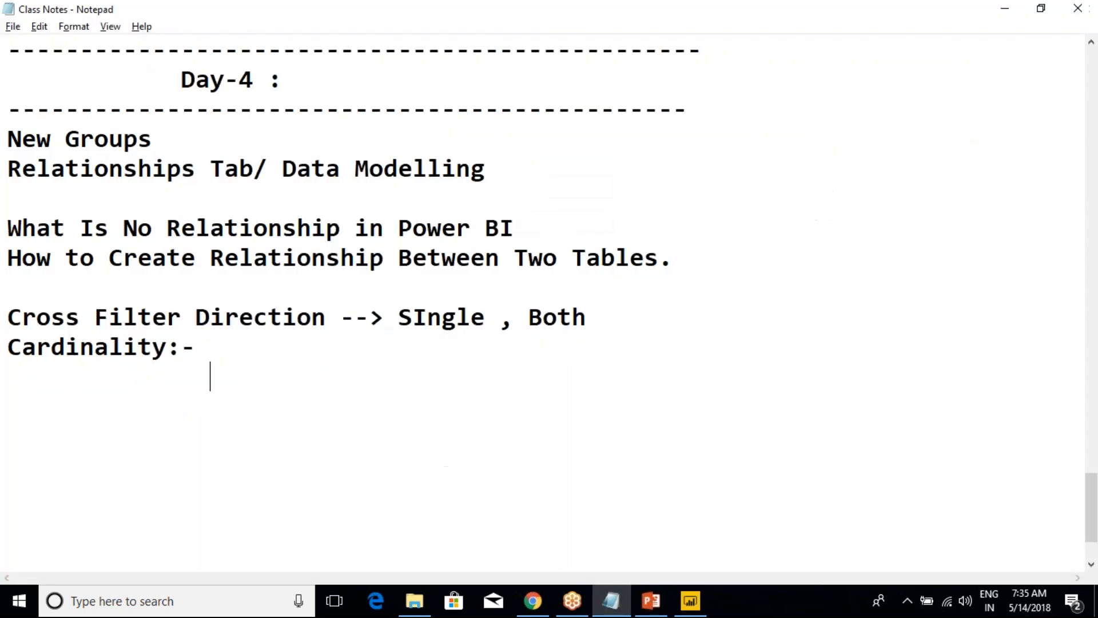
click(323, 349)
text(1 - to - 1)
key(Return)
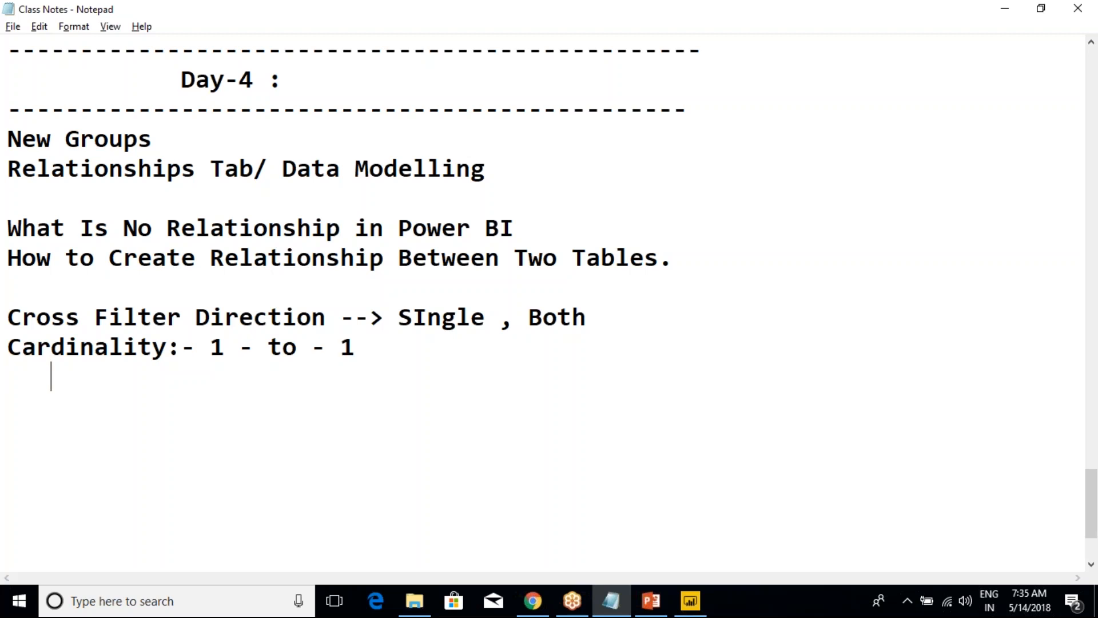
text(1 - to - Many)
key(Return)
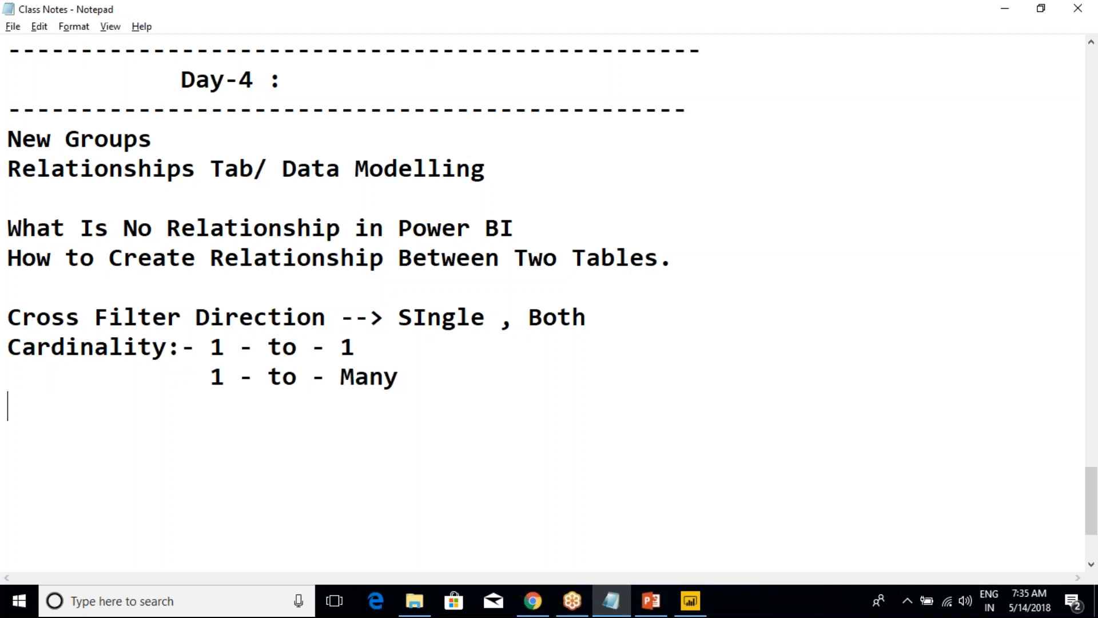
Add "Many - to- 1" and "Many -to - Many" on separate lines to the cardinality list.
text(Many - to M)
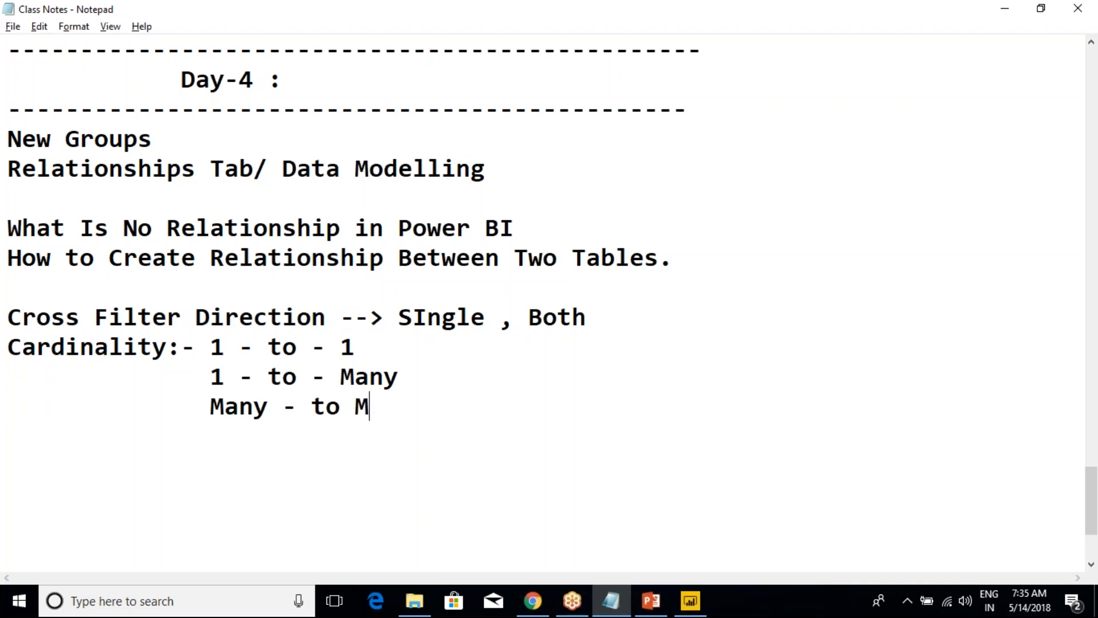
text(any)
key(BackSpace)
key(BackSpace)
key(BackSpace)
key(BackSpace)
text(- 1)
key(Return)
text(Many )
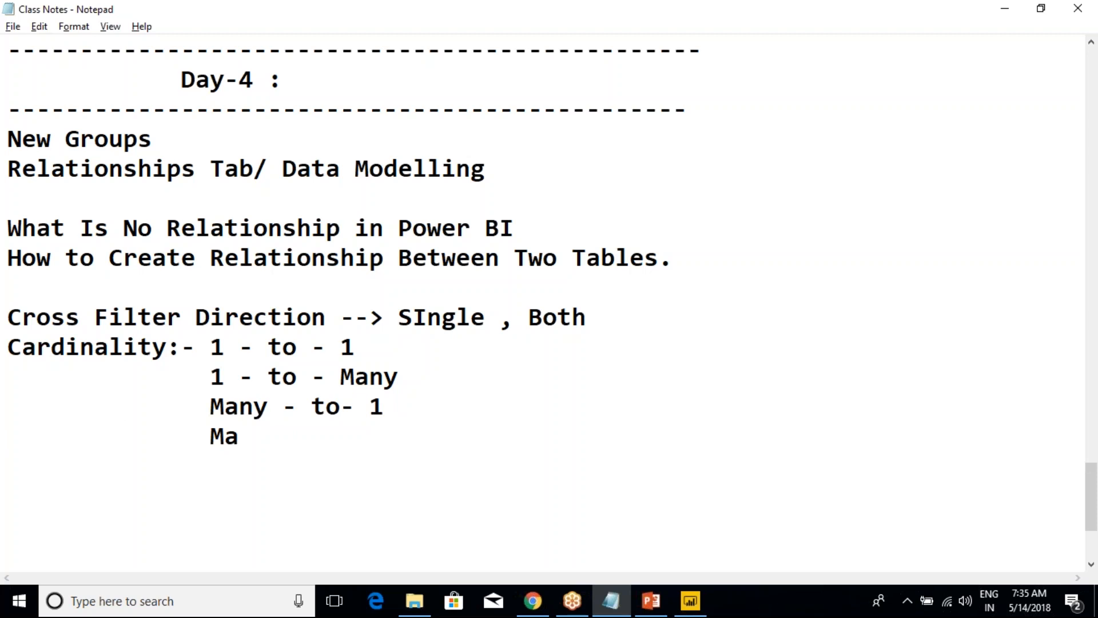
text(-to - Many)
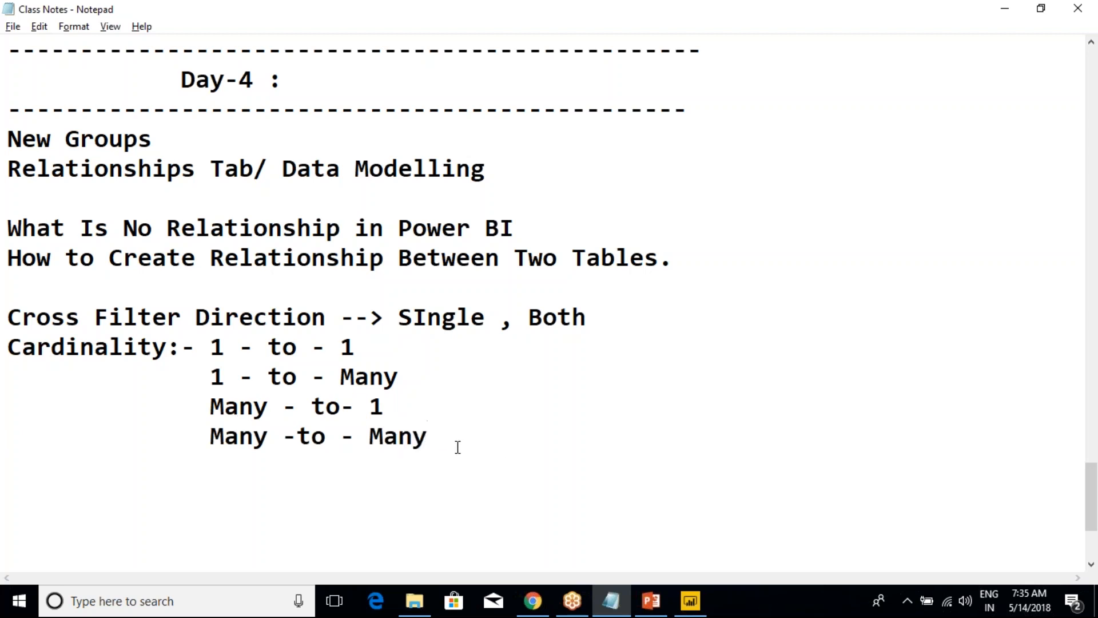
Highlight the four cardinality types in the notes, and the "1 - to - 1" entry in particular, to review them.
drag(443, 447, 207, 351)
click(213, 348)
drag(212, 350, 372, 348)
click(375, 349)
drag(212, 350, 387, 355)
click(386, 354)
drag(212, 350, 364, 349)
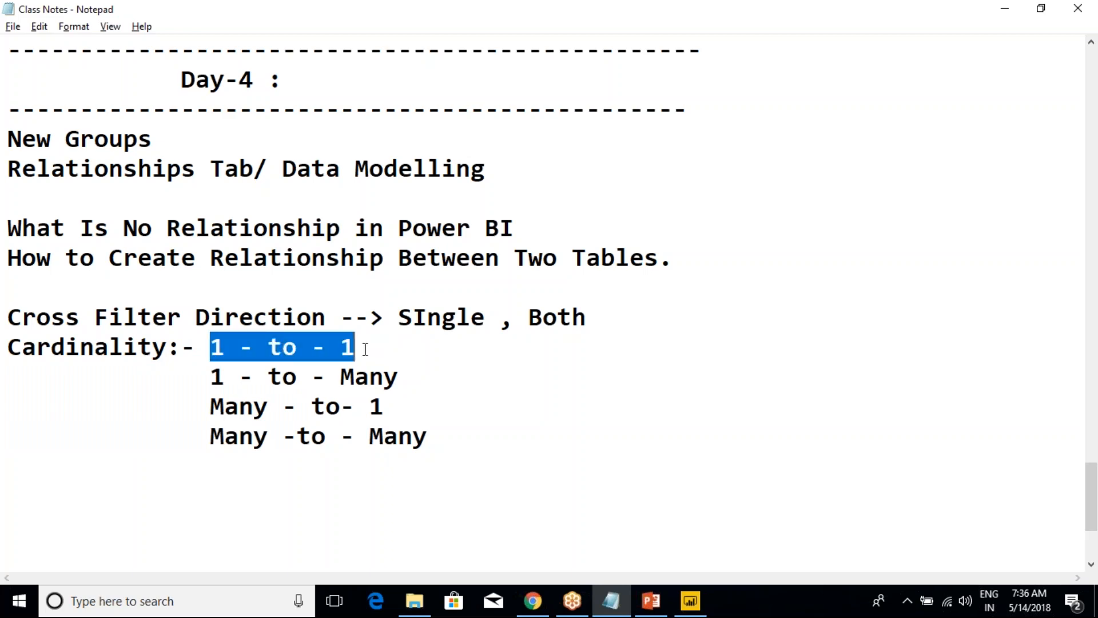
click(365, 349)
Switch to Power BI Desktop, close the relationship settings, and examine the report tables and the model diagram for the relationship's cardinality.
key(alt+Tab)
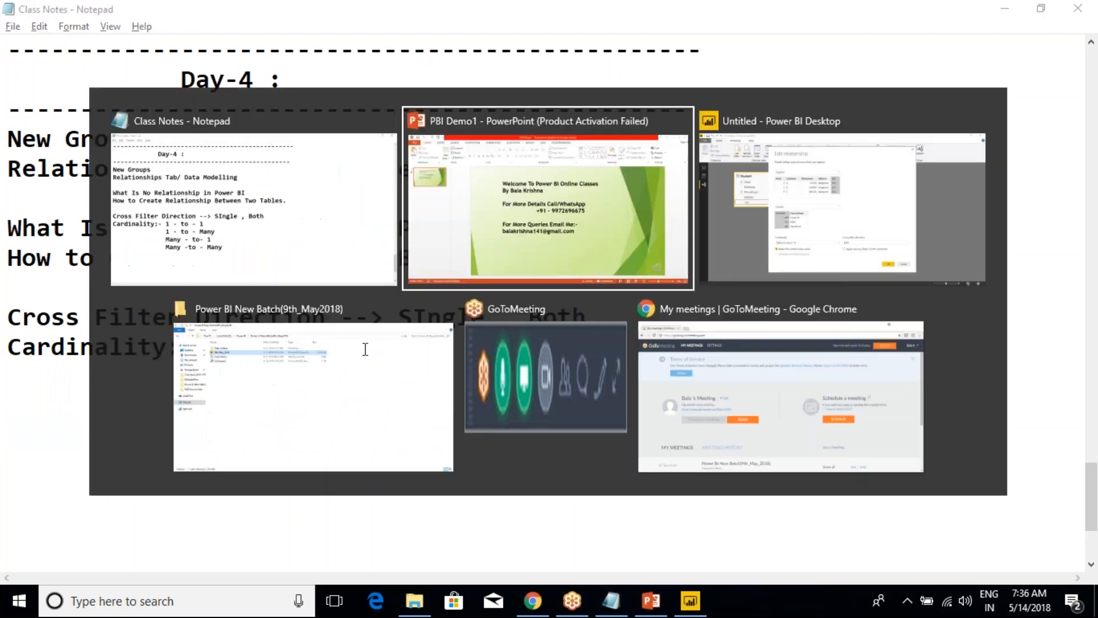
key(alt+Tab)
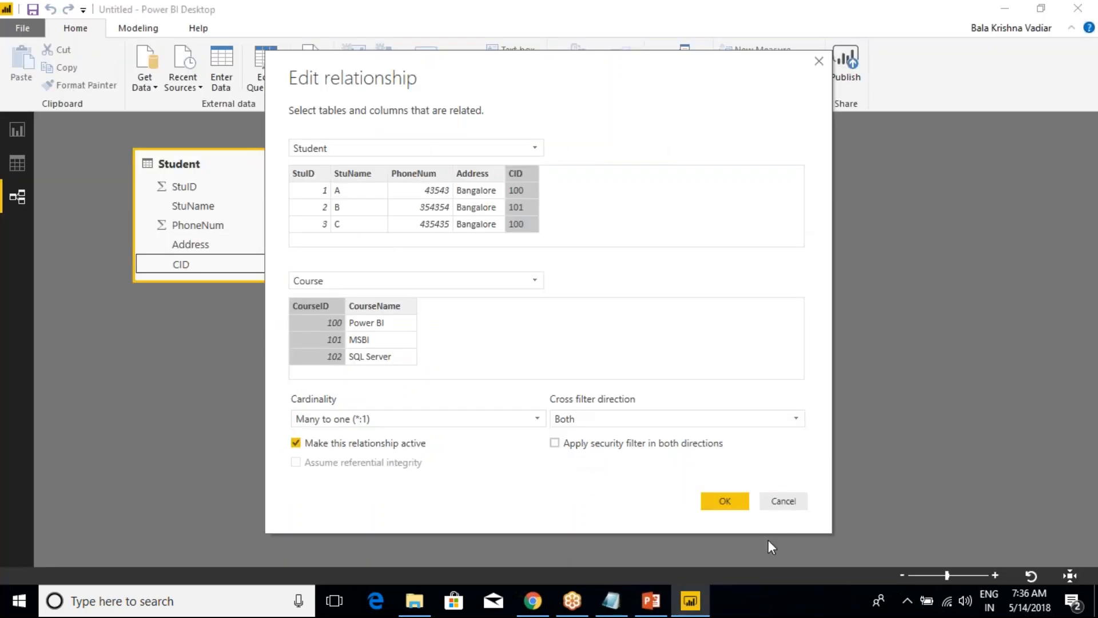
click(727, 500)
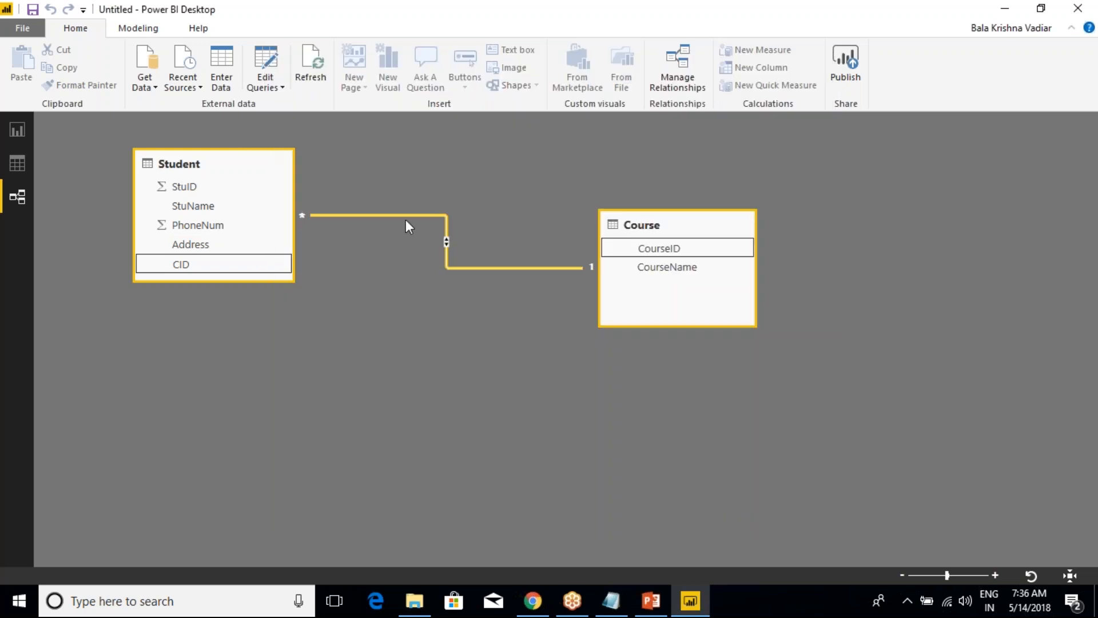
click(17, 130)
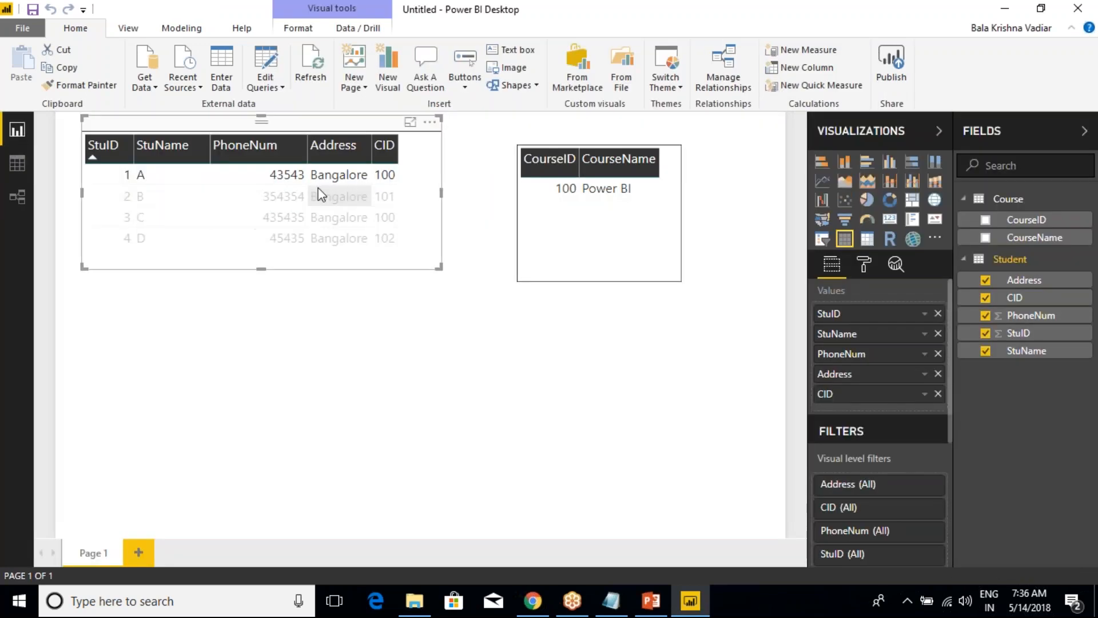
click(17, 196)
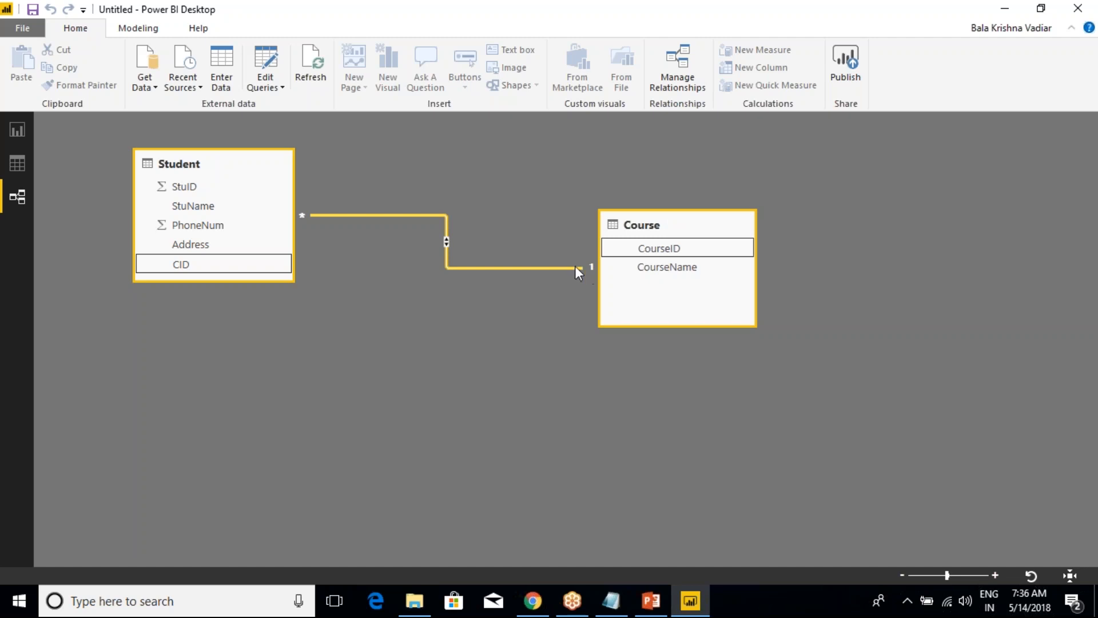
Examine the Student table's rows in the data view, particularly the CID column.
click(17, 165)
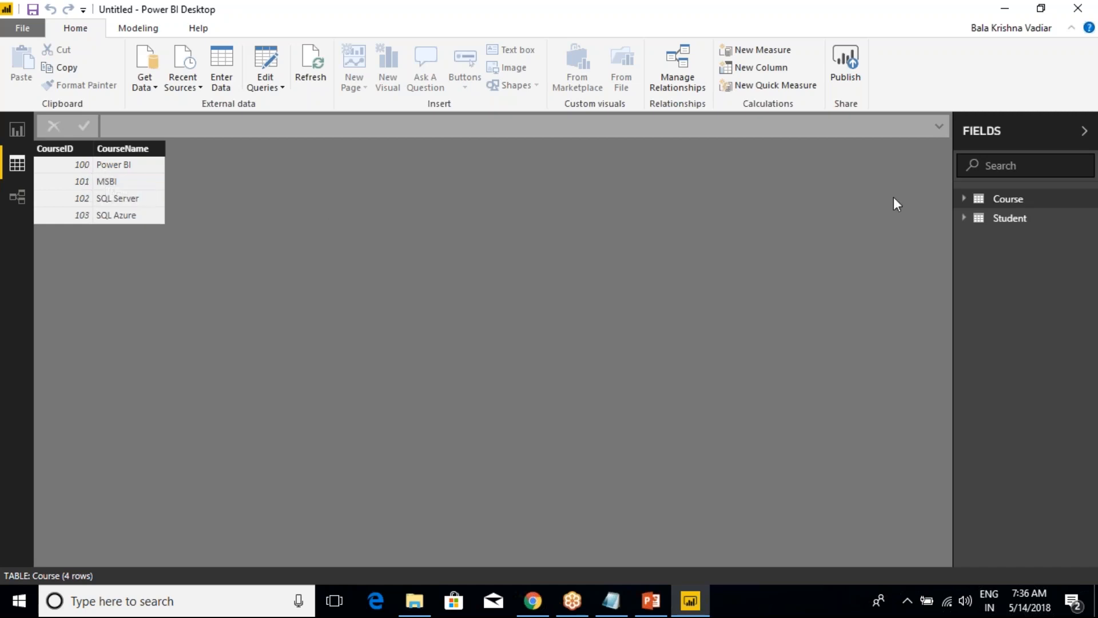
click(1007, 218)
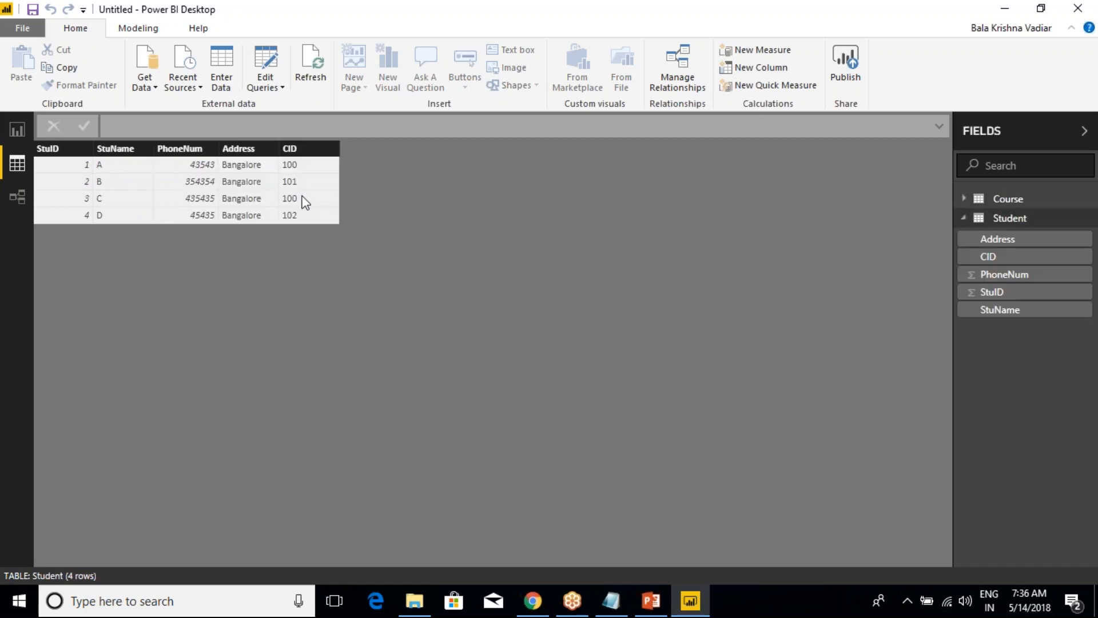
click(305, 166)
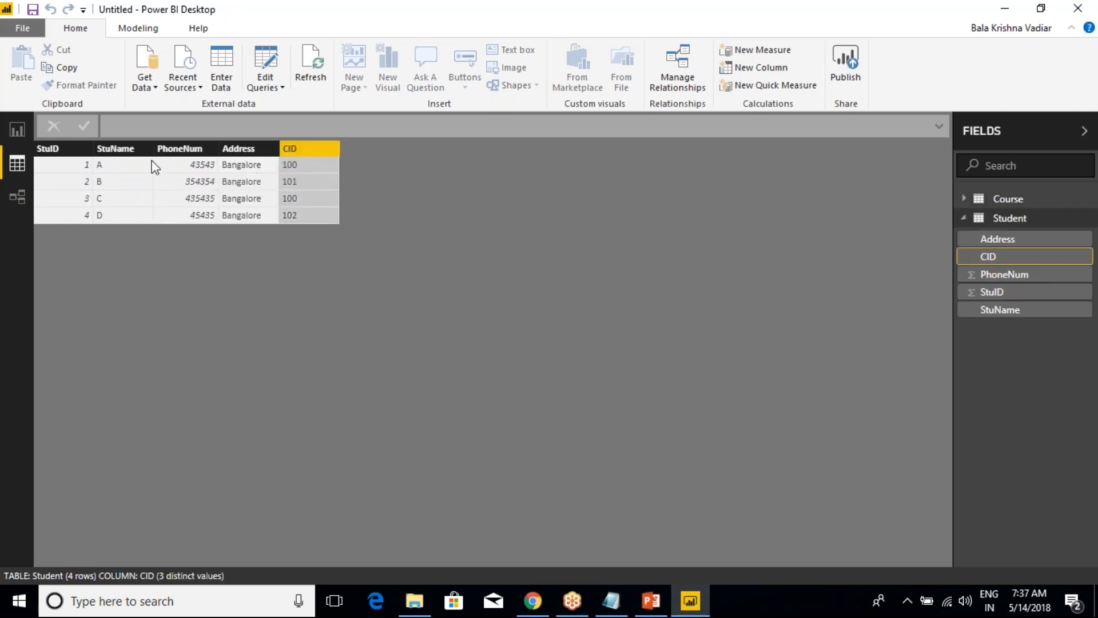
drag(99, 166, 81, 200)
key(ctrl+Num_Lock)
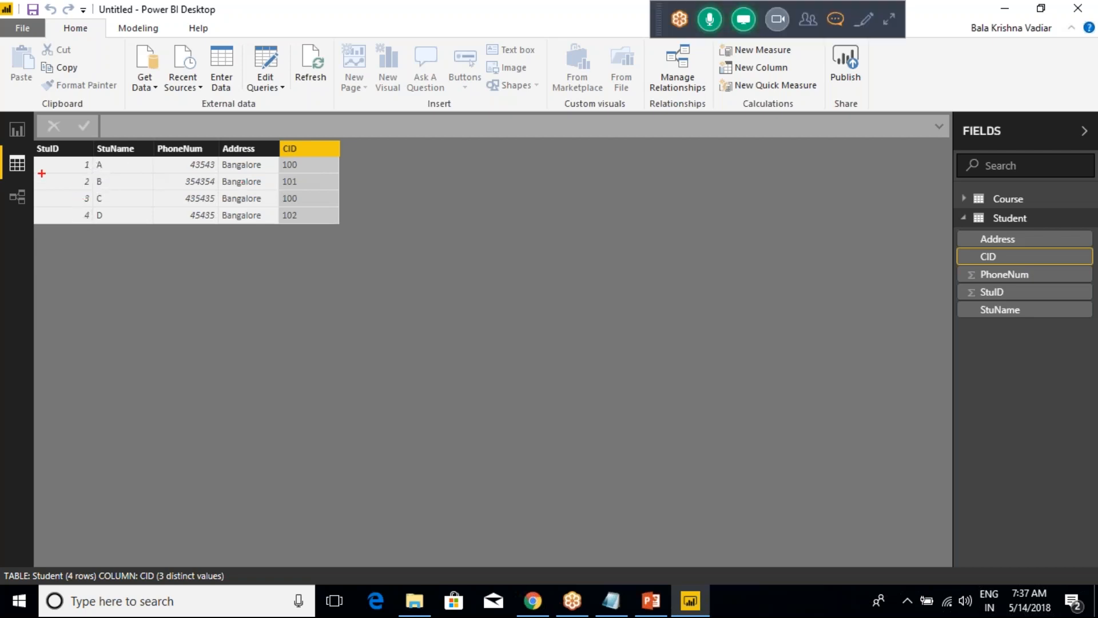
In the report, compare the Student and Course tables and filter the students by selecting course 100 in the Course table.
click(17, 129)
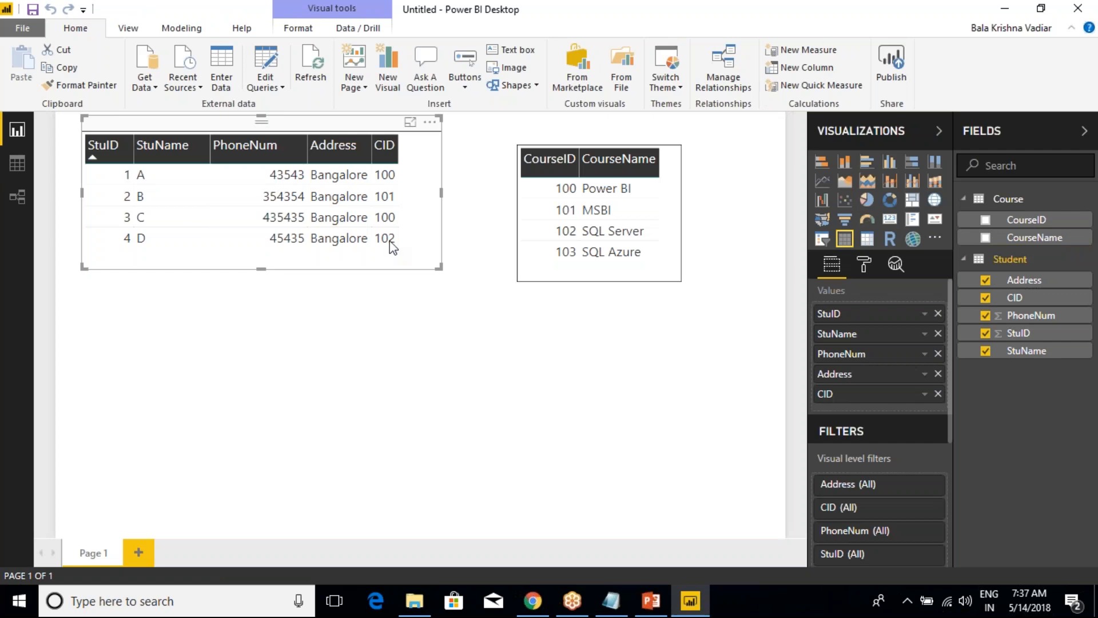
click(386, 180)
click(392, 177)
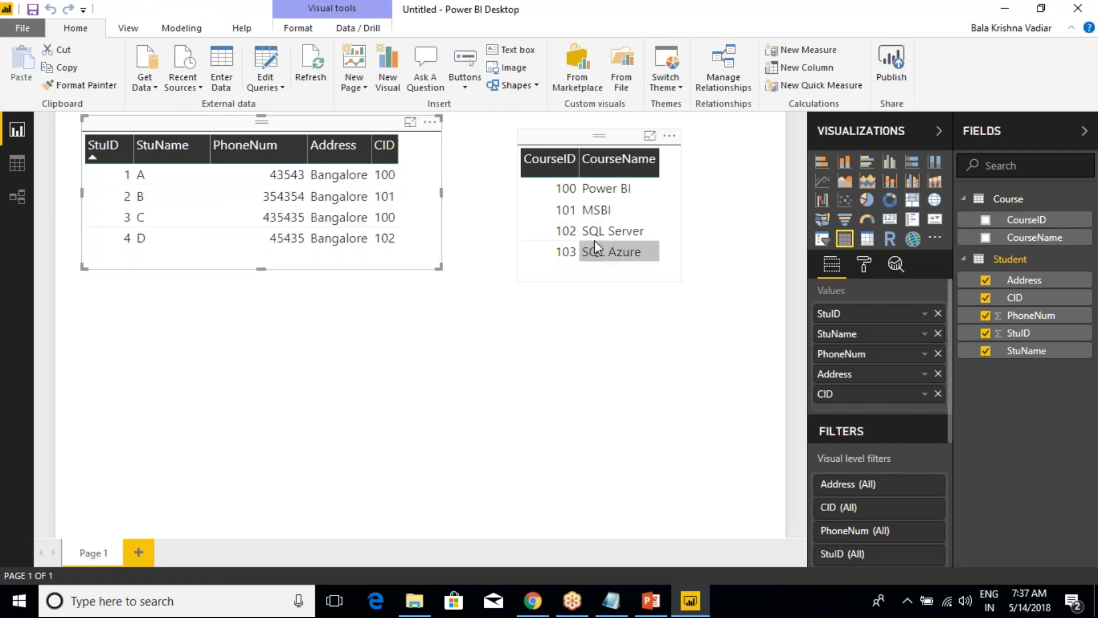
click(565, 189)
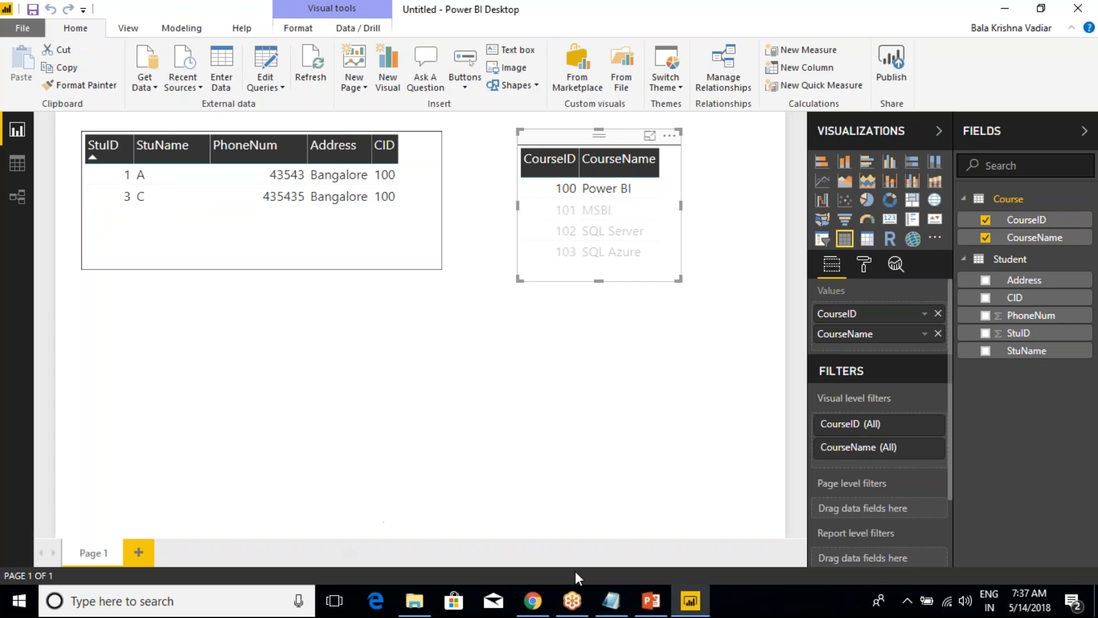
Review the cardinality list in the Notepad Class Notes, and return to Power BI Desktop.
click(622, 605)
click(458, 445)
drag(442, 461, 426, 440)
click(385, 429)
key(alt+Tab)
key(alt+Tab)
key(Escape)
Inspect the available cardinality options in the Student–Course relationship settings, leaving the relationship unchanged.
click(18, 196)
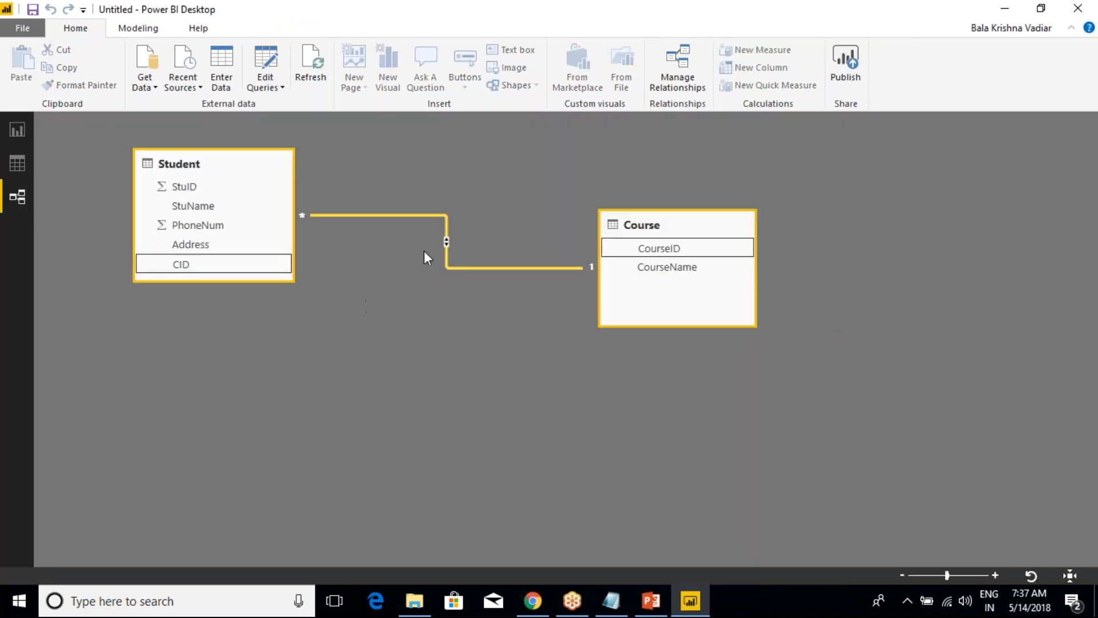
double_click(429, 215)
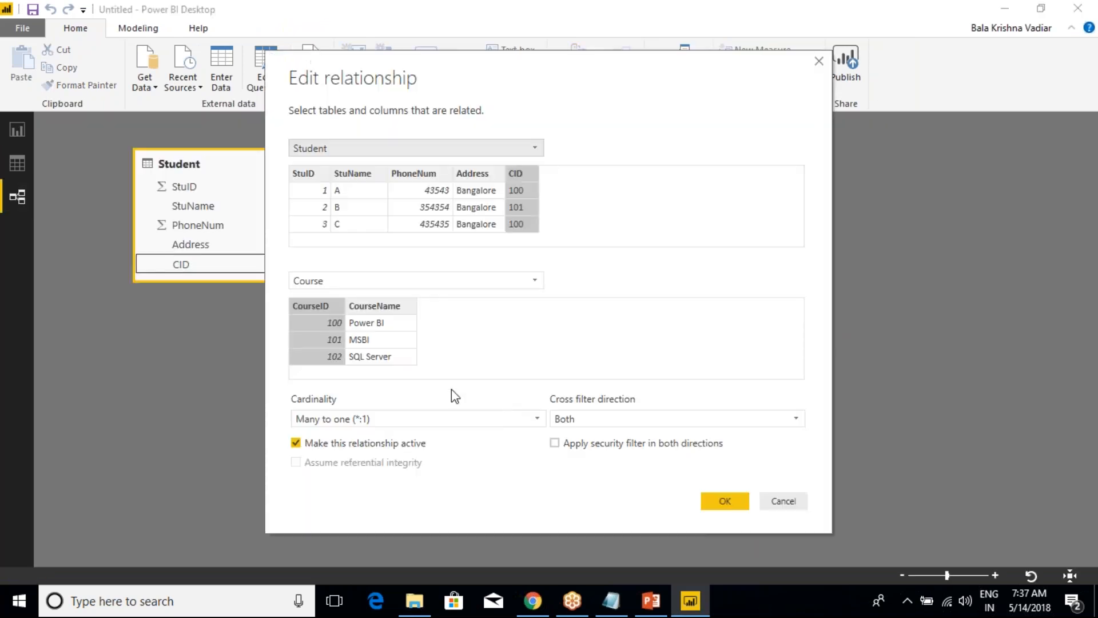
click(415, 418)
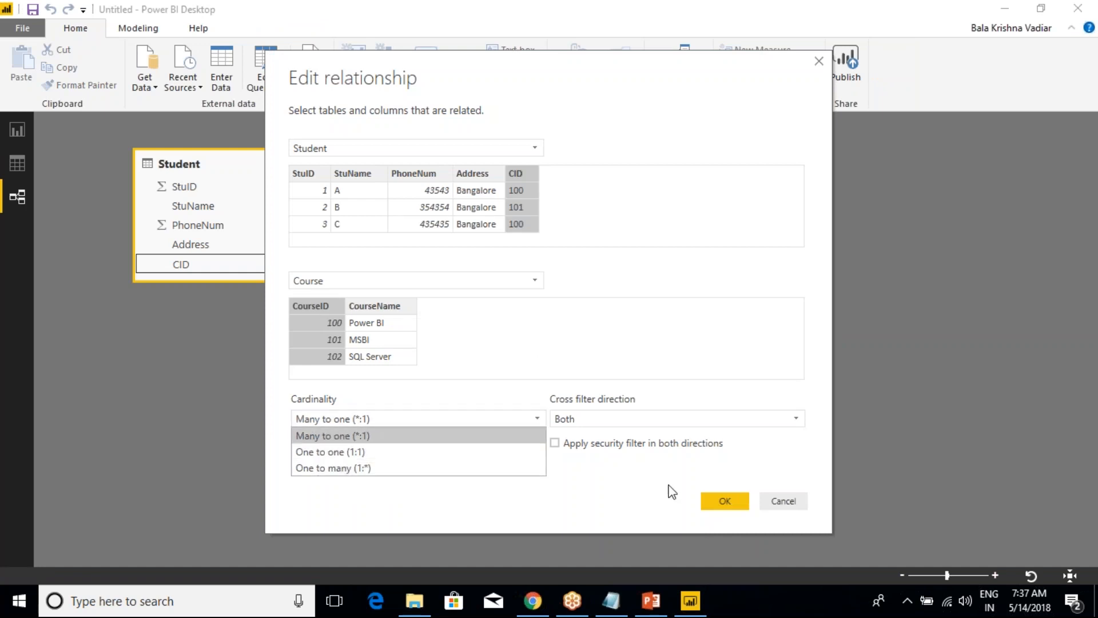
click(786, 503)
Switch to the Notepad Class Notes and replace the list under Cardinality with the heading "1-to-1 Relationship".
key(alt+Tab)
drag(444, 441, 209, 350)
key(Delete)
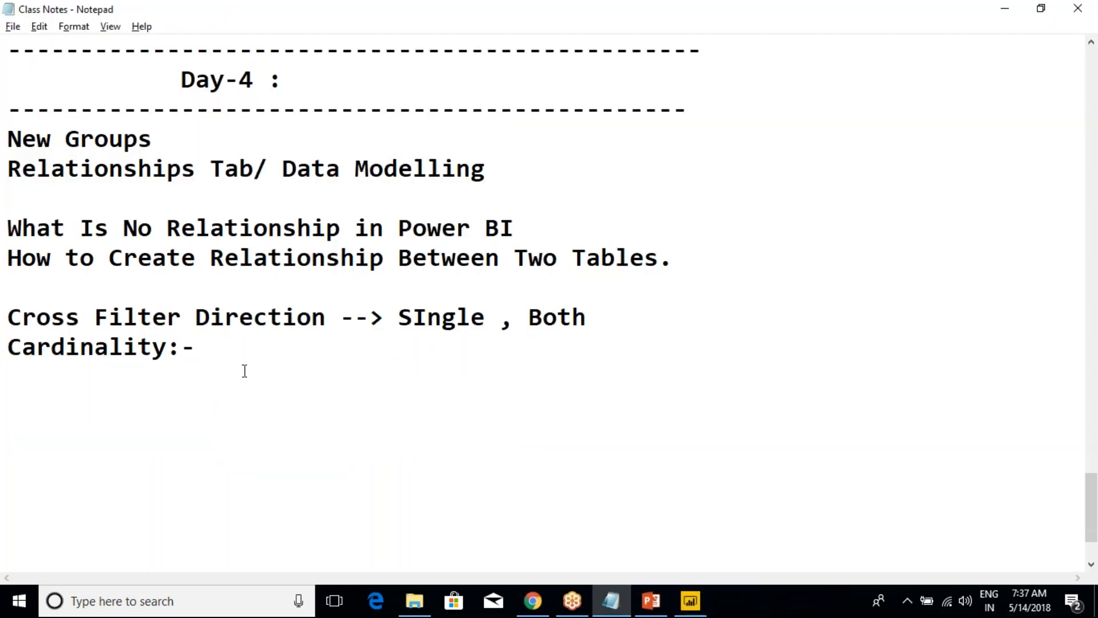
click(244, 371)
text(1-to-1 Rel)
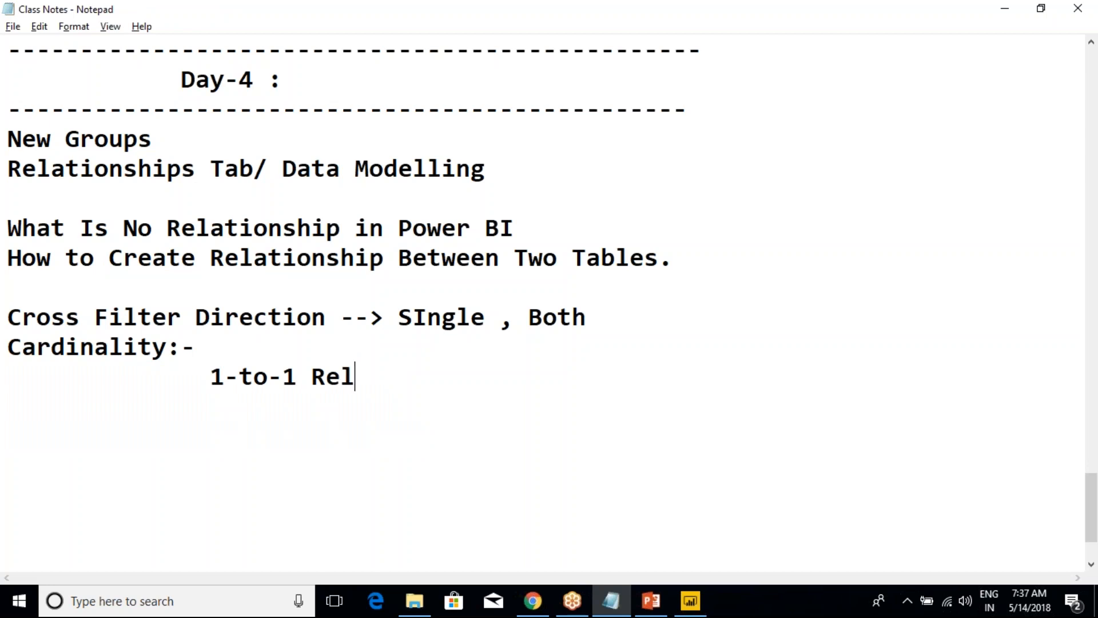
text(ationship)
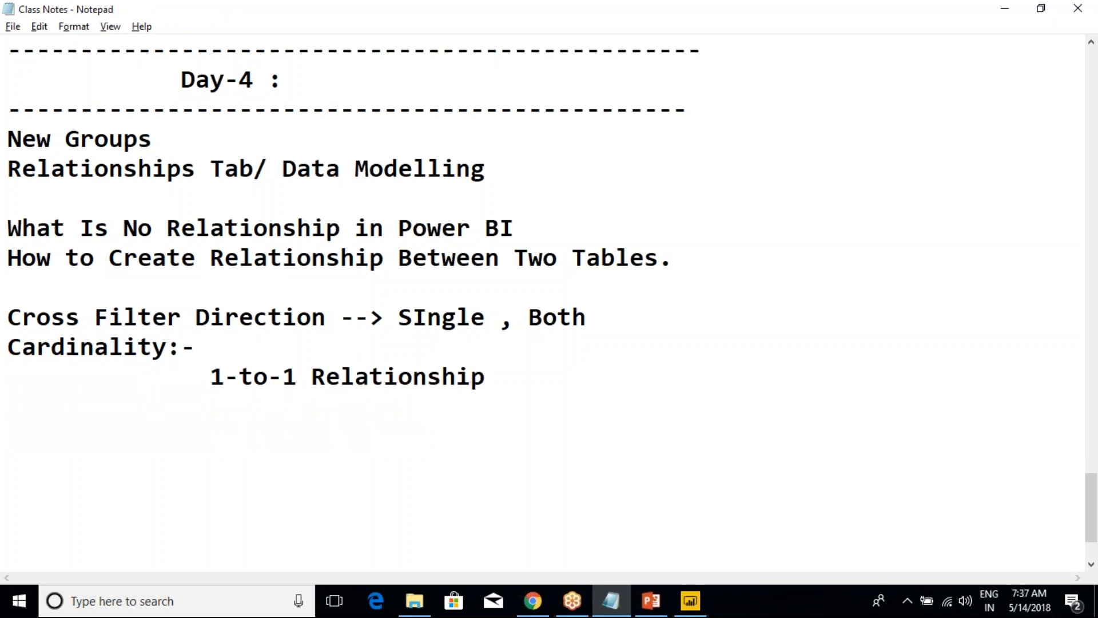
Start a line reading "1 Course" below the heading, and number the unindented heading with "1)".
key(Return)
text(1 Course)
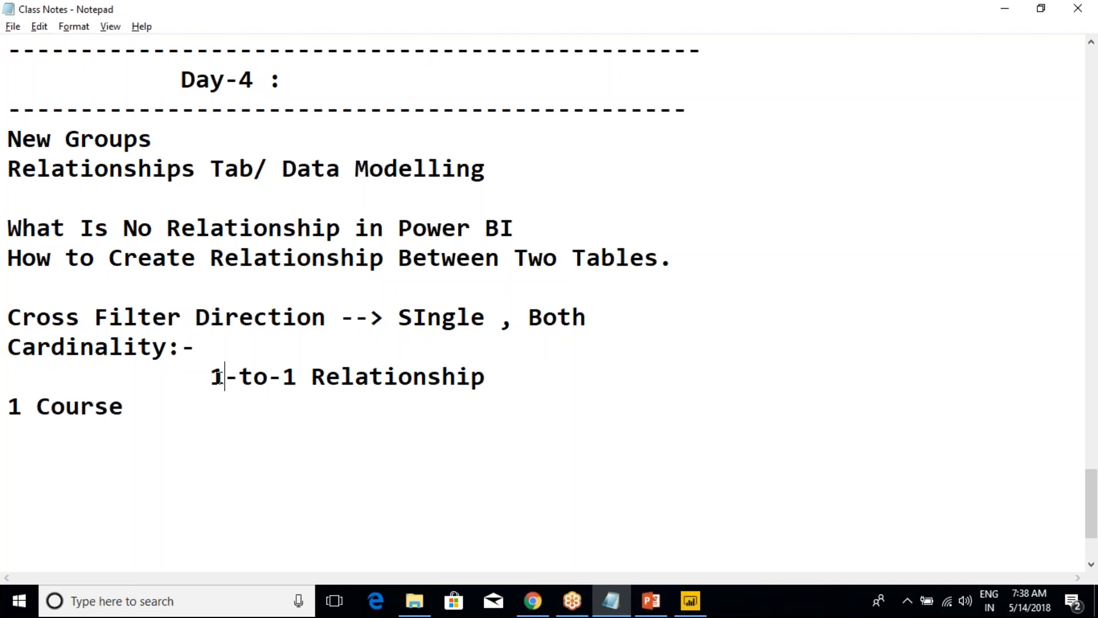
key(shift+Home)
key(BackSpace)
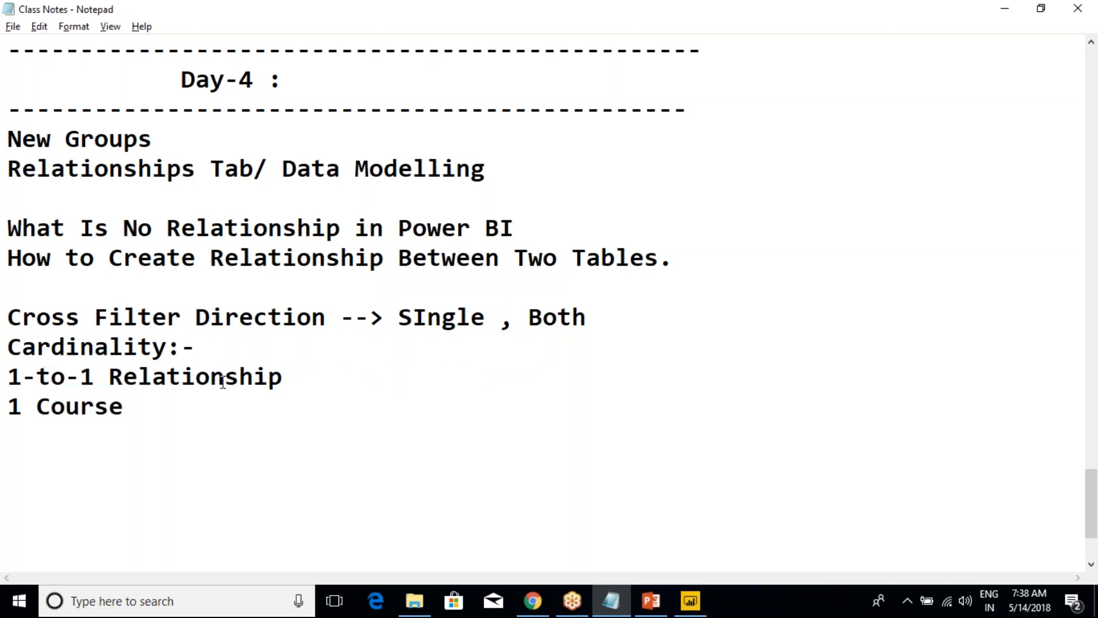
text(1))
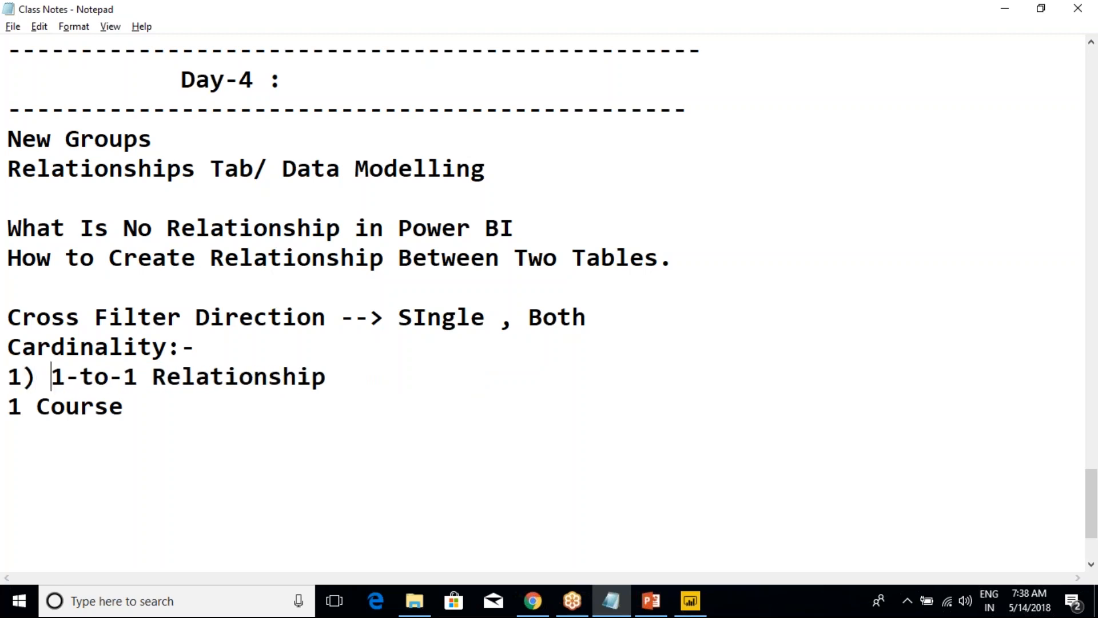
Complete the explanation under the 1-to-1 heading as "1 Course can be done by only one Student".
click(285, 403)
text(can b)
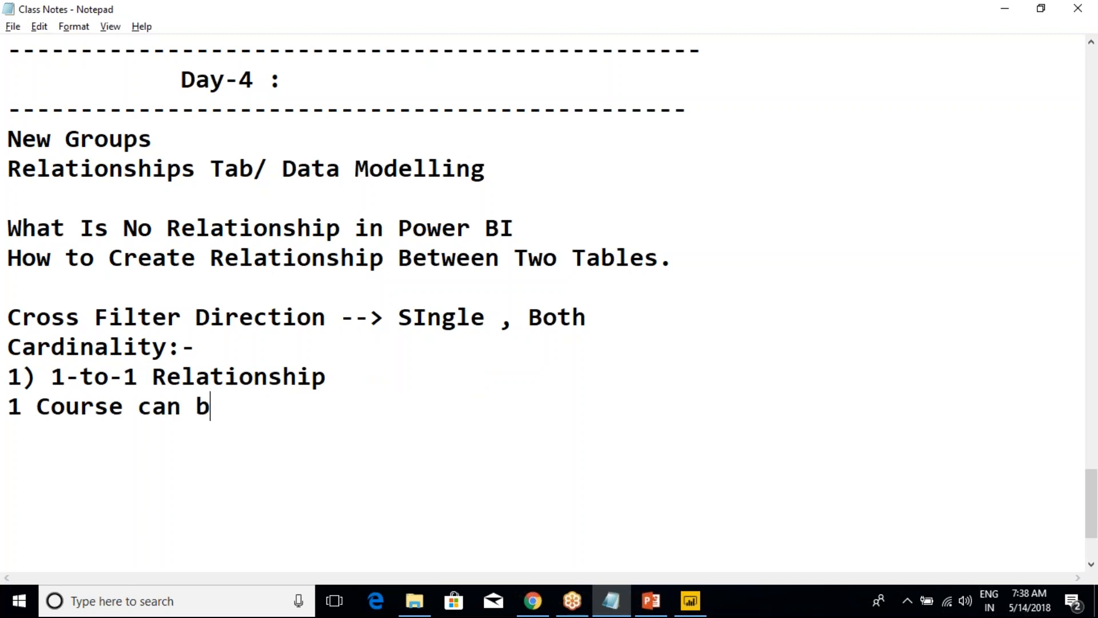
text(e done by )
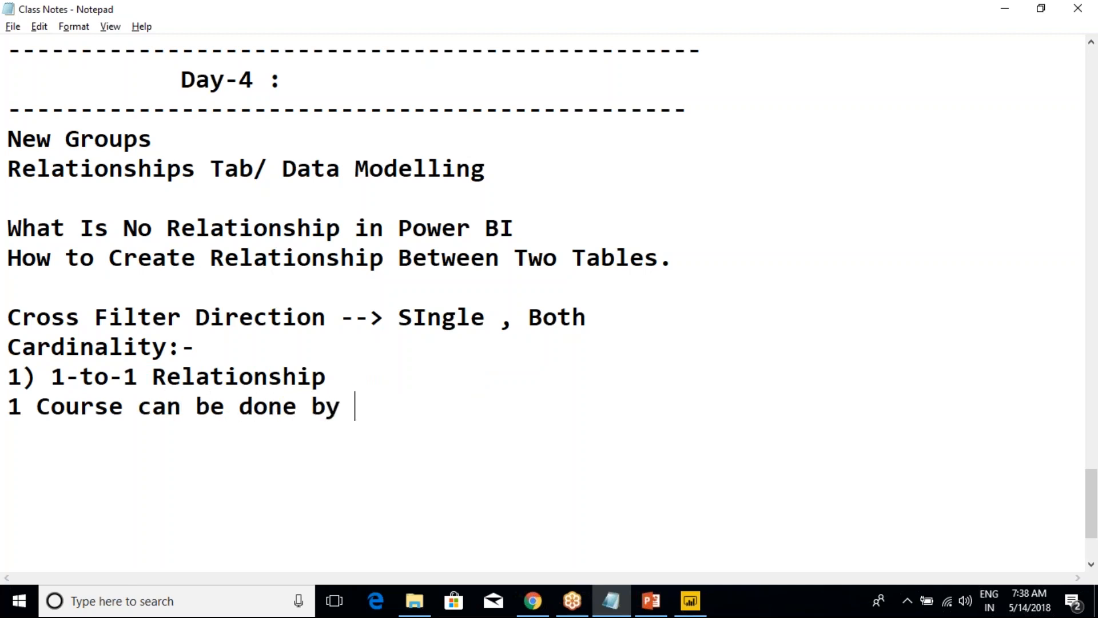
text(only one )
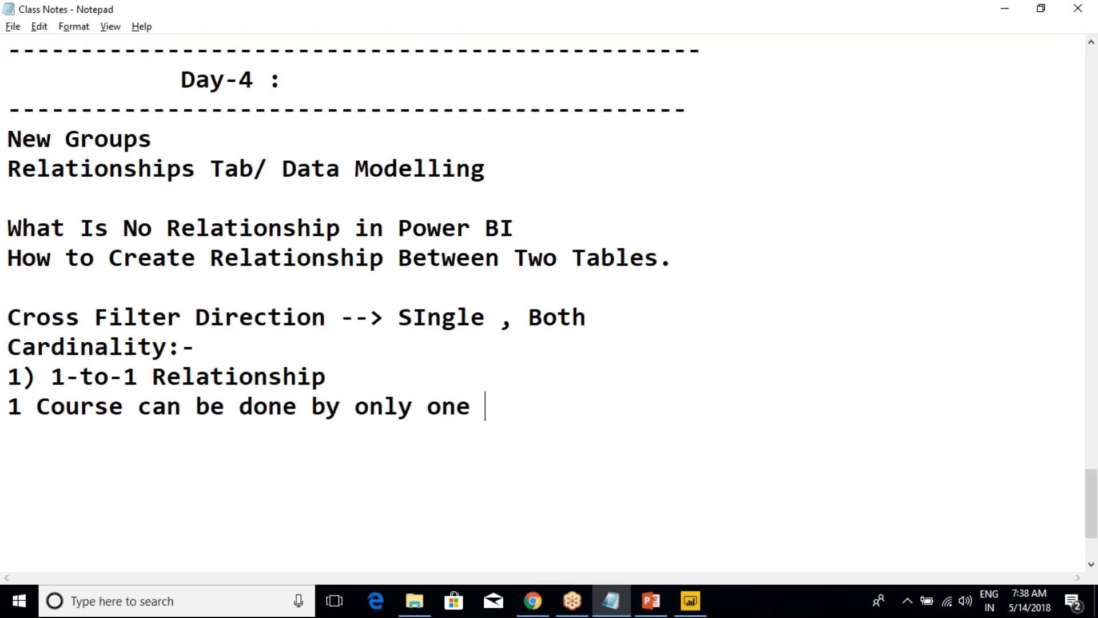
text(Student)
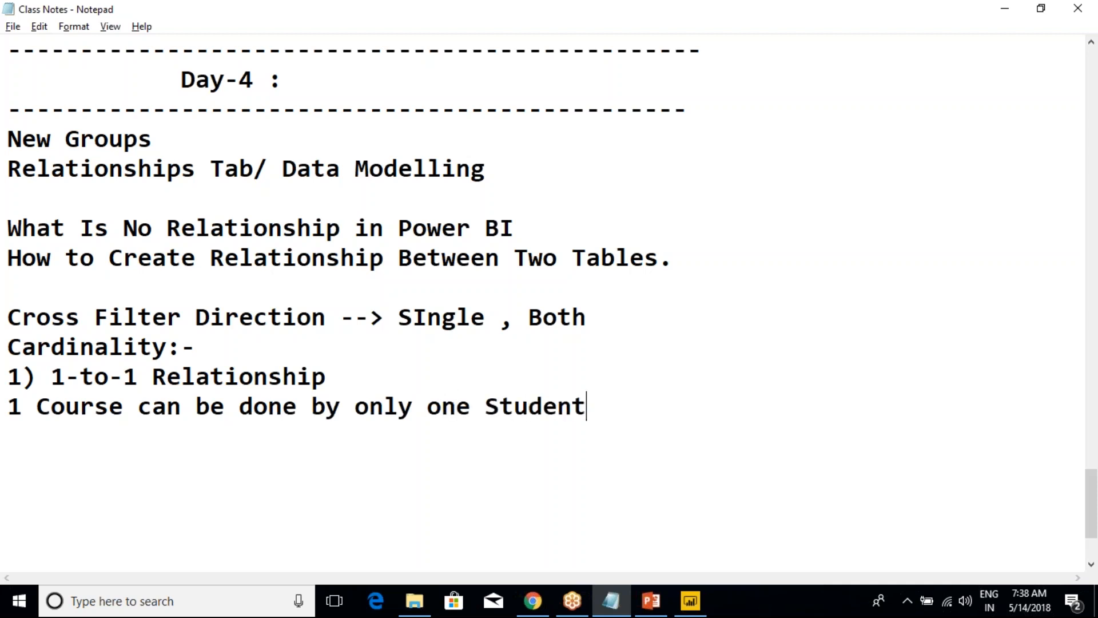
Indent the 1-to-1 explanation beneath its heading and replace its leading "1" with "One".
click(8, 406)
key(Delete)
key(BackSpace)
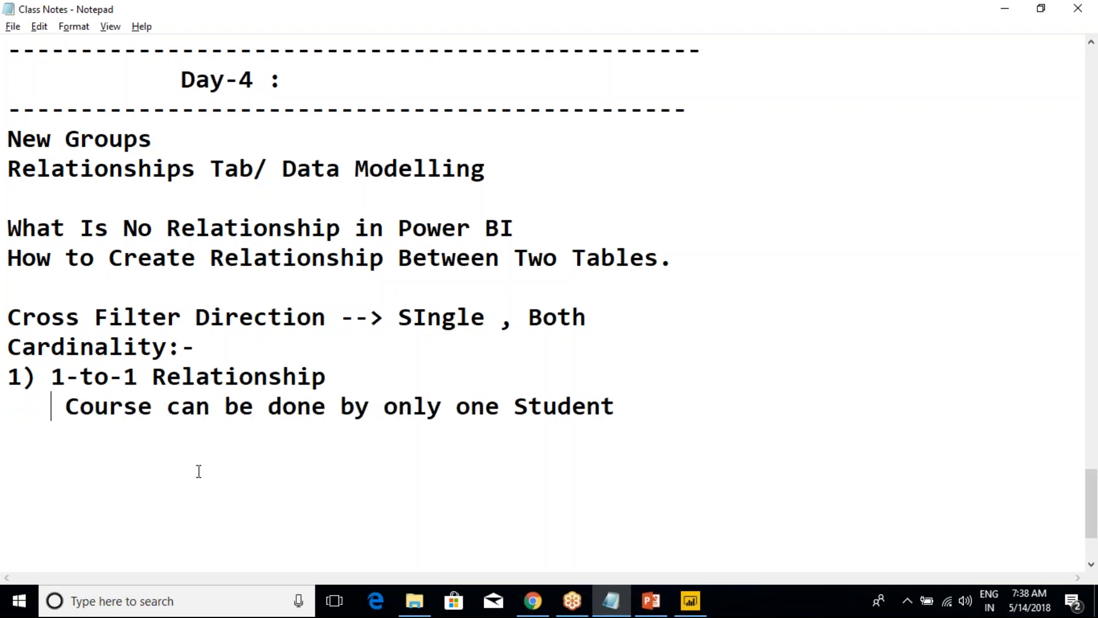
text(One)
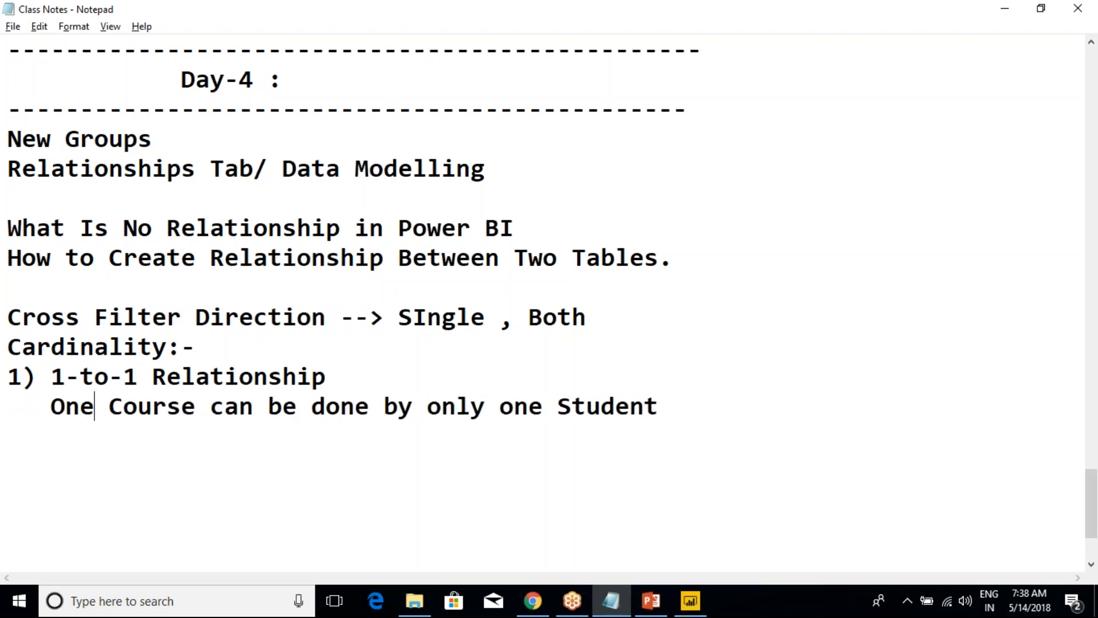
click(686, 409)
drag(681, 412, 8, 406)
click(37, 376)
Add the heading "2) 1-to-Many" after a blank line below the 1-to-1 explanation.
click(714, 410)
key(Return)
key(Return)
text(2) 1-)
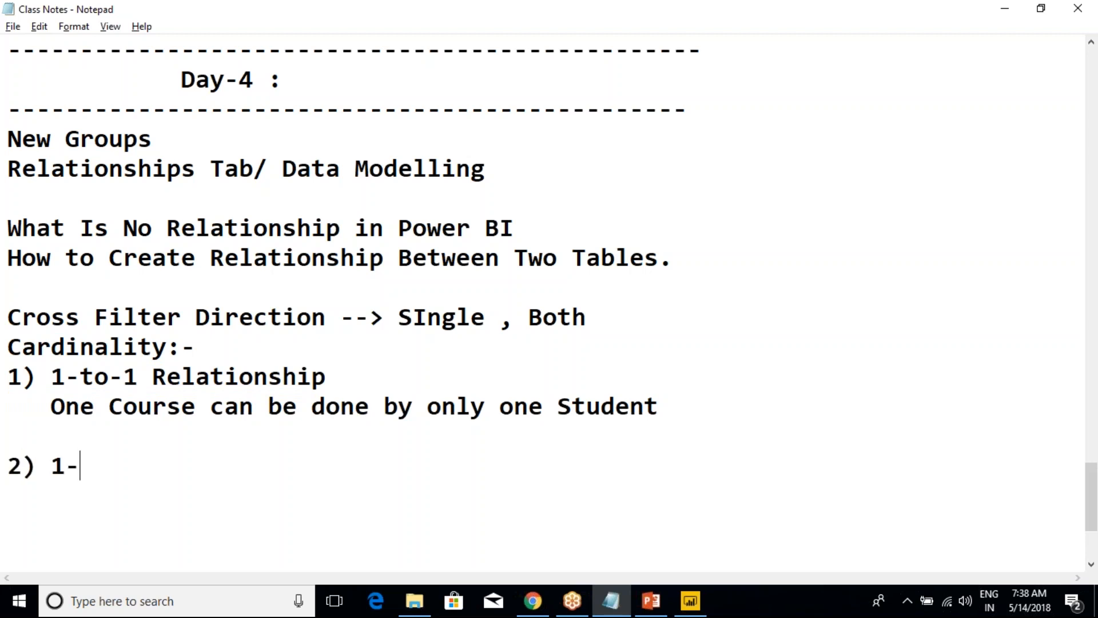
text(to-Many)
Write the indented explanation "One Course Can be done my Many Students" under the 1-to-Many heading.
key(Return)
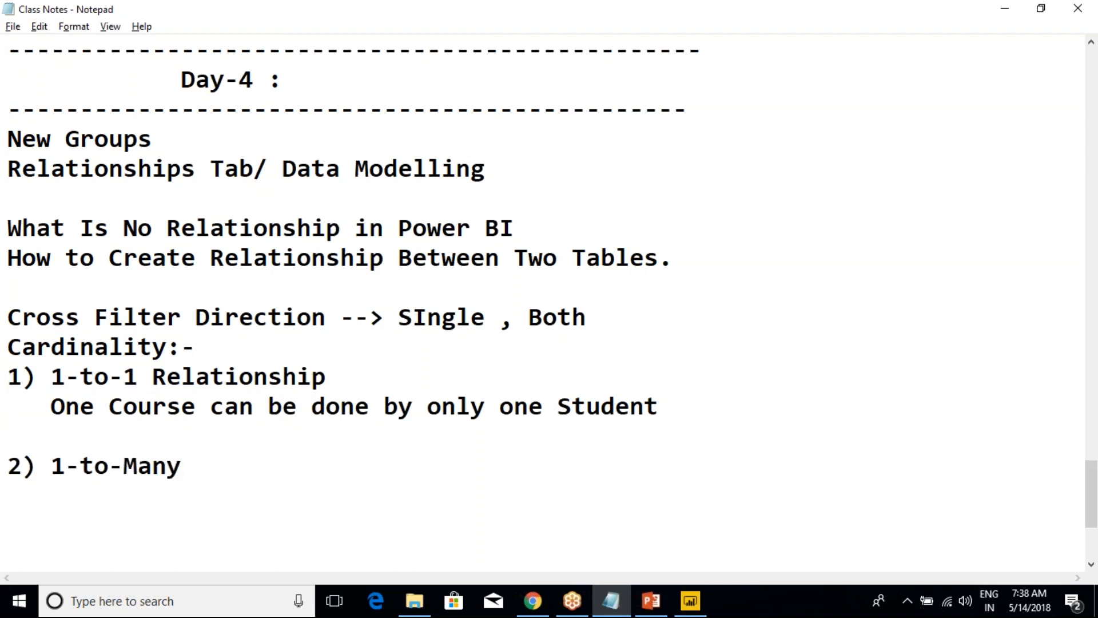
text(One SOurs)
text(e)
key(BackSpace)
key(BackSpace)
key(BackSpace)
key(BackSpace)
key(BackSpace)
key(BackSpace)
text(Cpurse)
key(BackSpace)
key(BackSpace)
key(BackSpace)
key(BackSpace)
key(BackSpace)
text(ous)
key(BackSpace)
text(rse Can be done my )
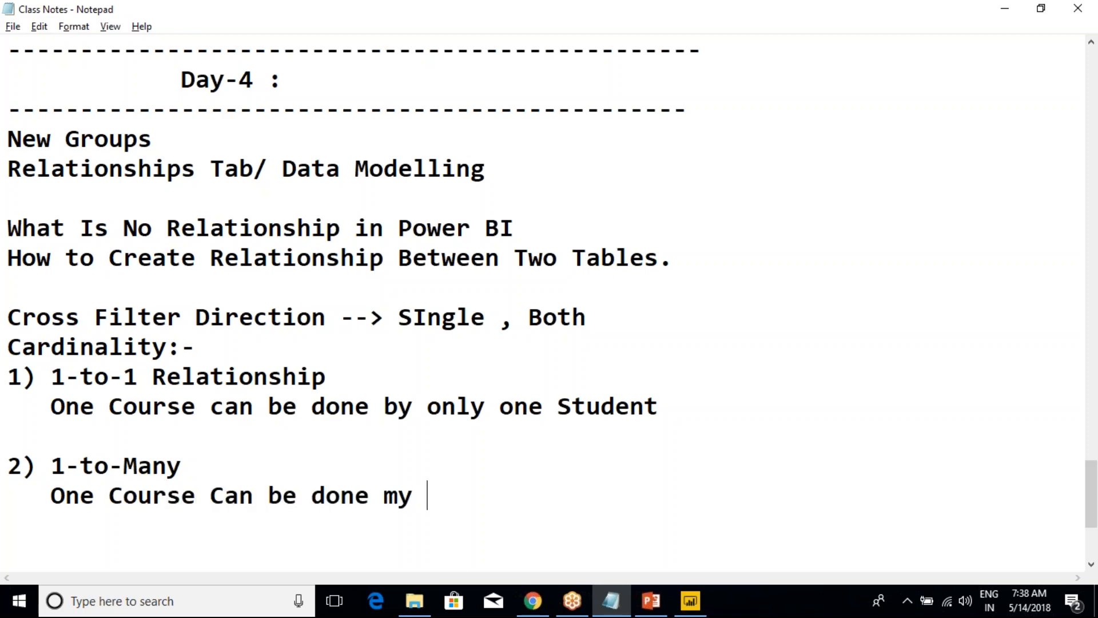
text(Many )
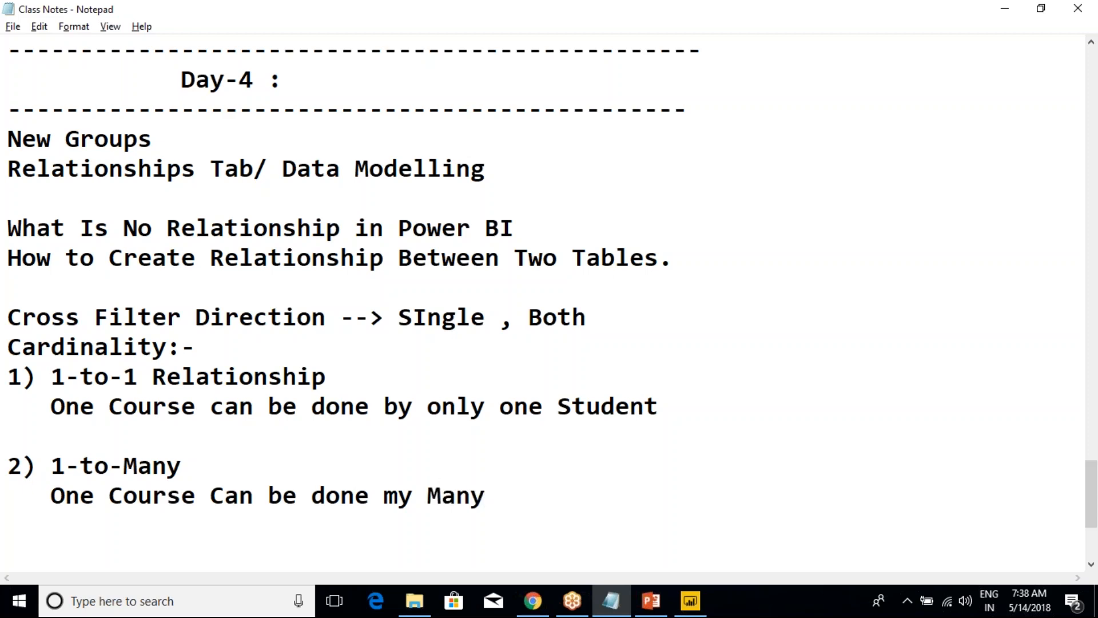
text(Studen)
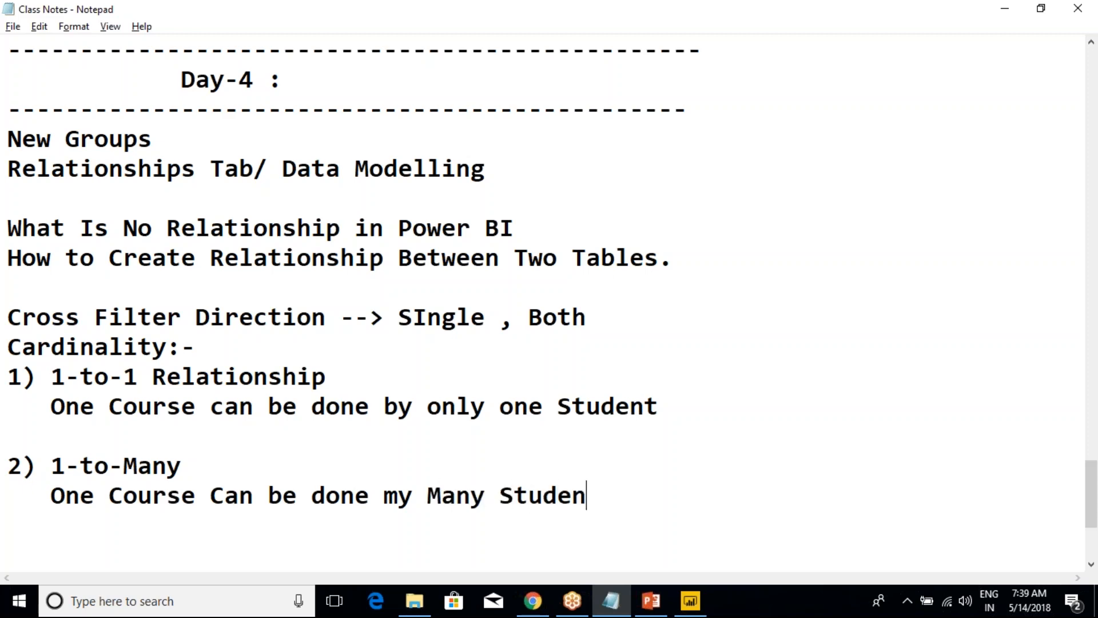
text(ts)
Add the heading "3) Many-to-1" after a blank line below the 1-to-Many explanation.
scroll(492, 409, down, 3)
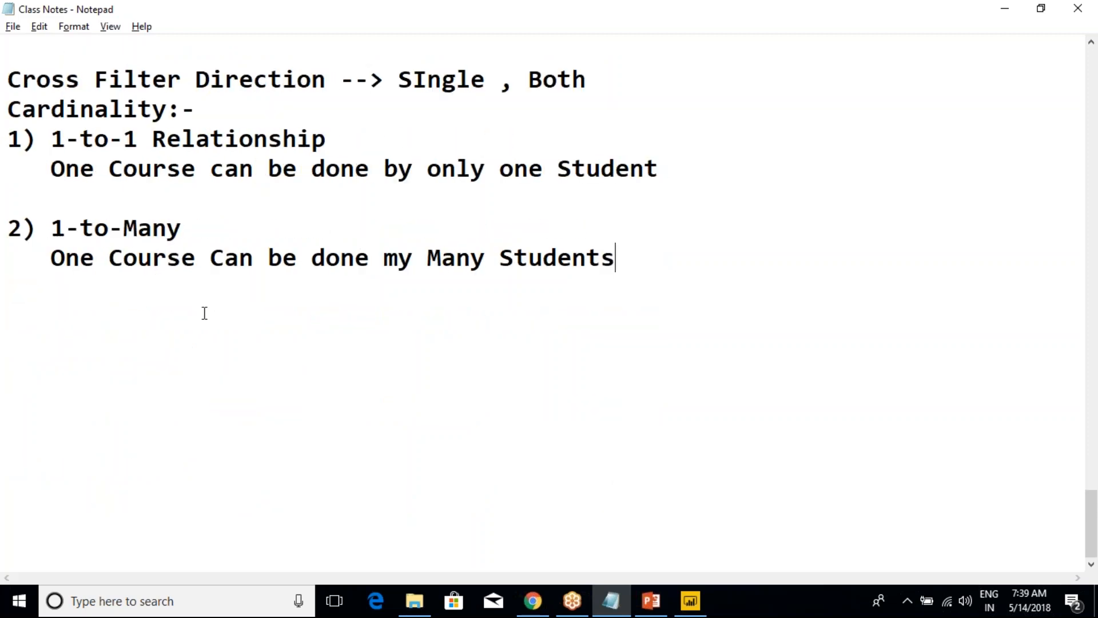
scroll(598, 304, up, 1)
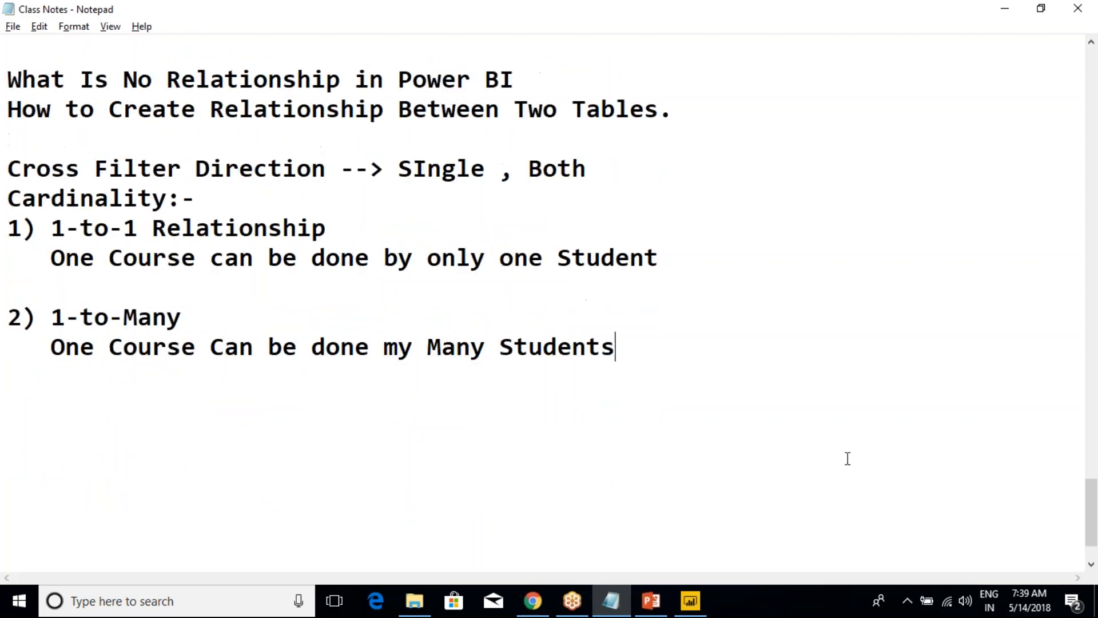
key(Return)
key(Return)
text(3) M)
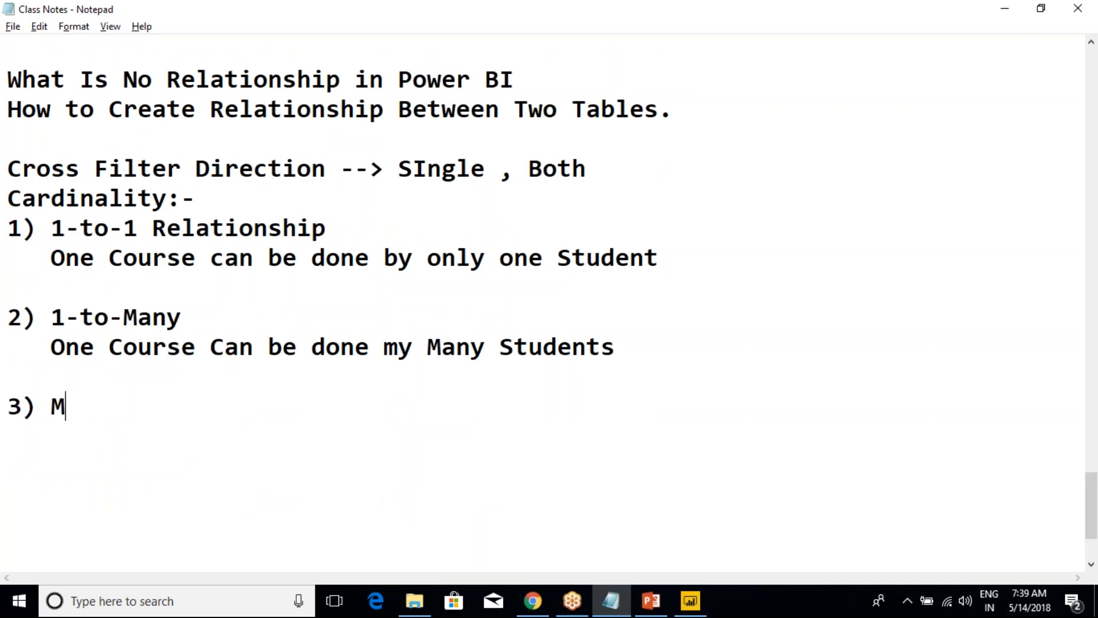
text(any-)
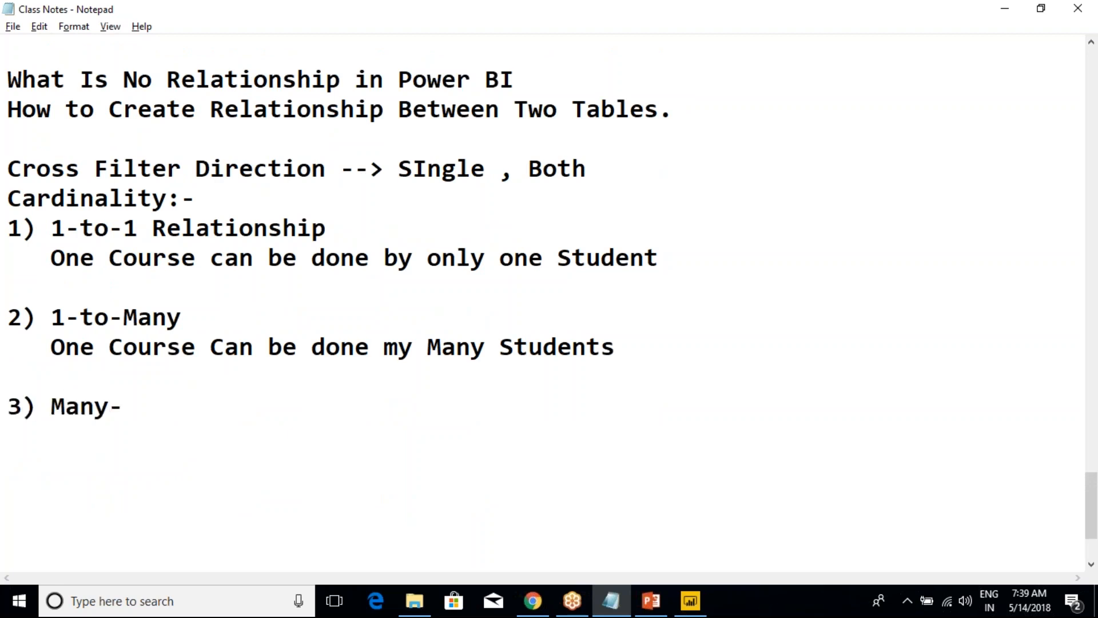
text(to-1)
Write the indented explanation "Many Students Can do a Single Course" under the Many-to-1 heading.
key(Return)
text(Many)
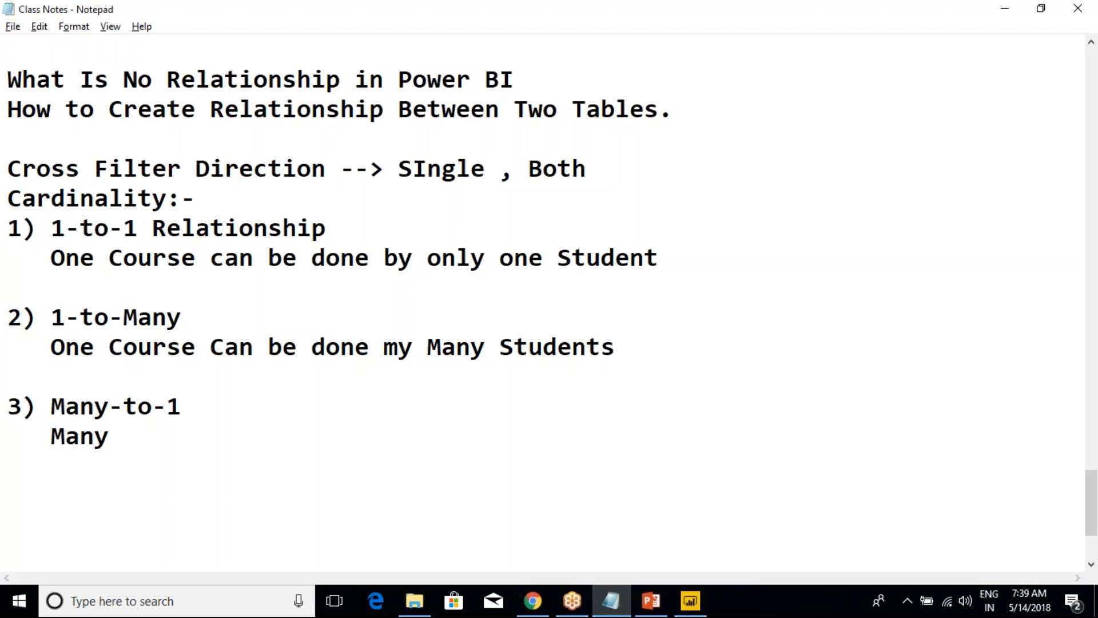
text( Students Ca)
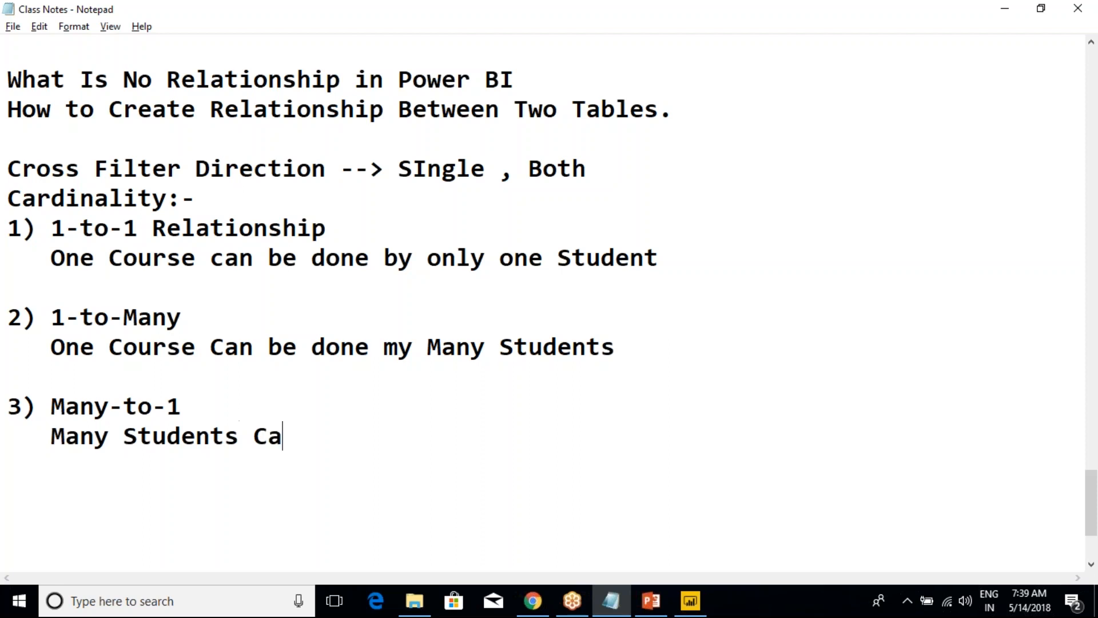
text(n do a Single Course)
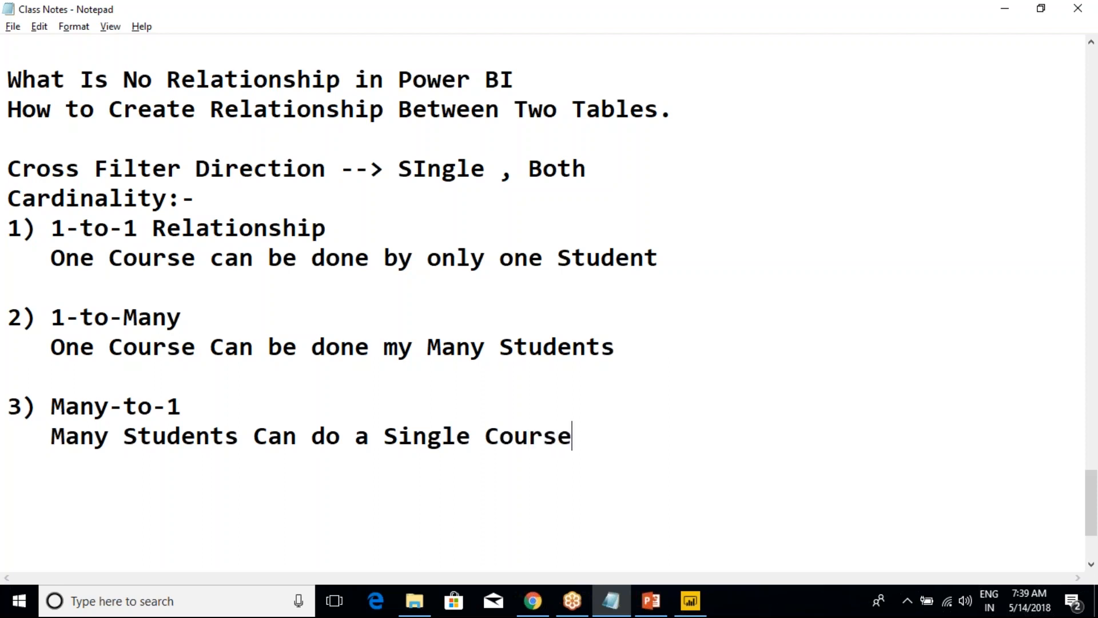
Start the heading "4) Many" after a blank line below the Many-to-1 explanation.
key(Return)
key(Return)
text(4) )
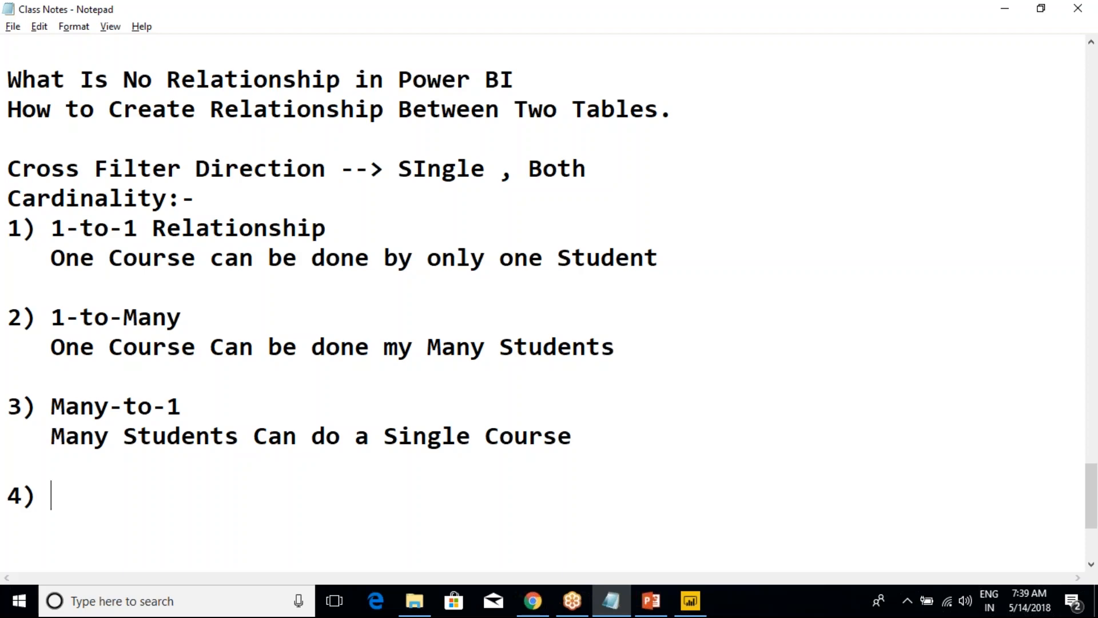
text(Many)
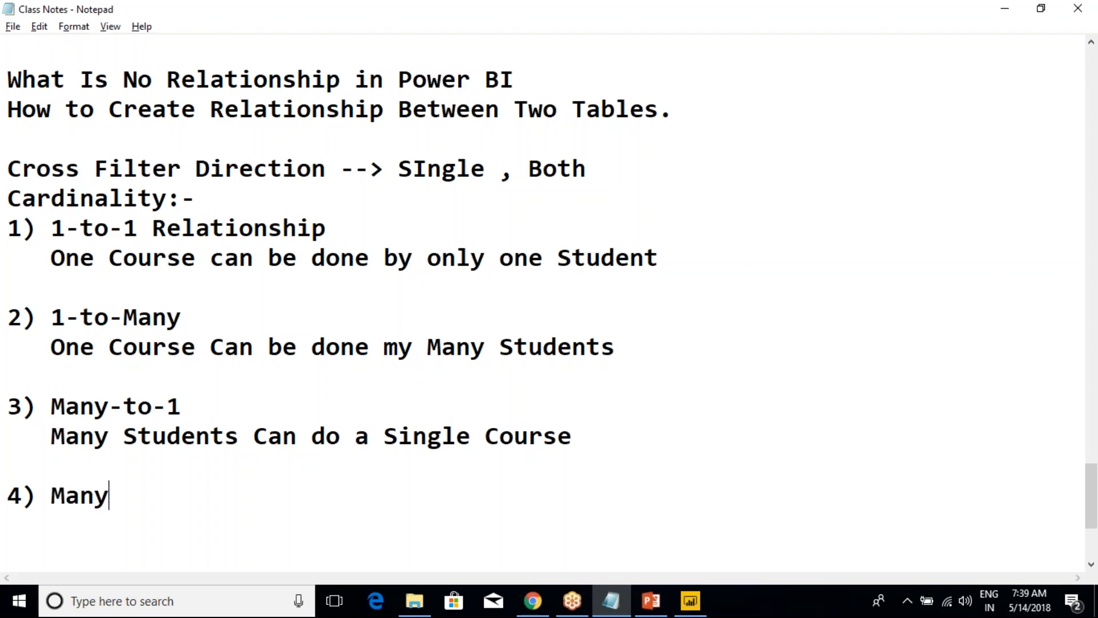
Insert a dashed separator reading "WIll Not Supported by PBI" above item 4, with a blank line before the separator.
click(8, 465)
text(----------------------)
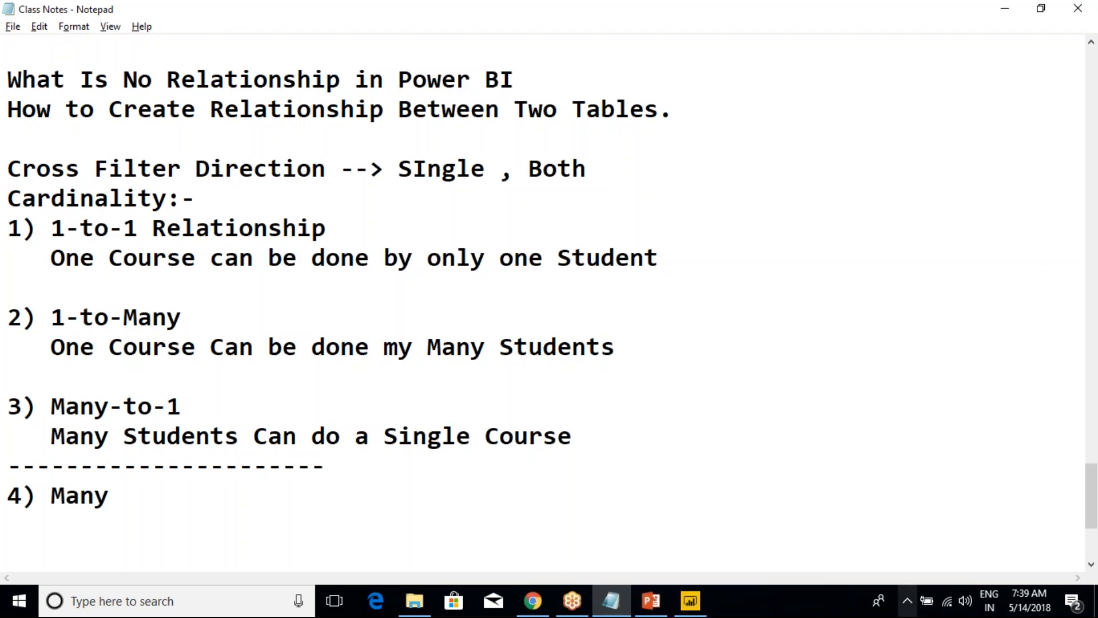
text( WIll No)
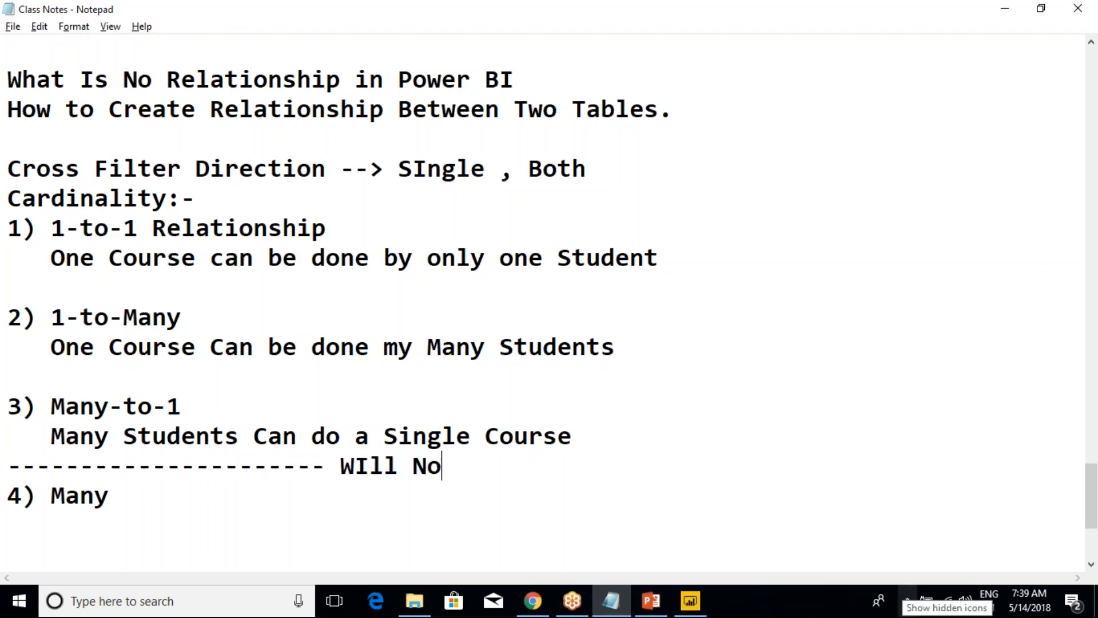
text(t Supported by )
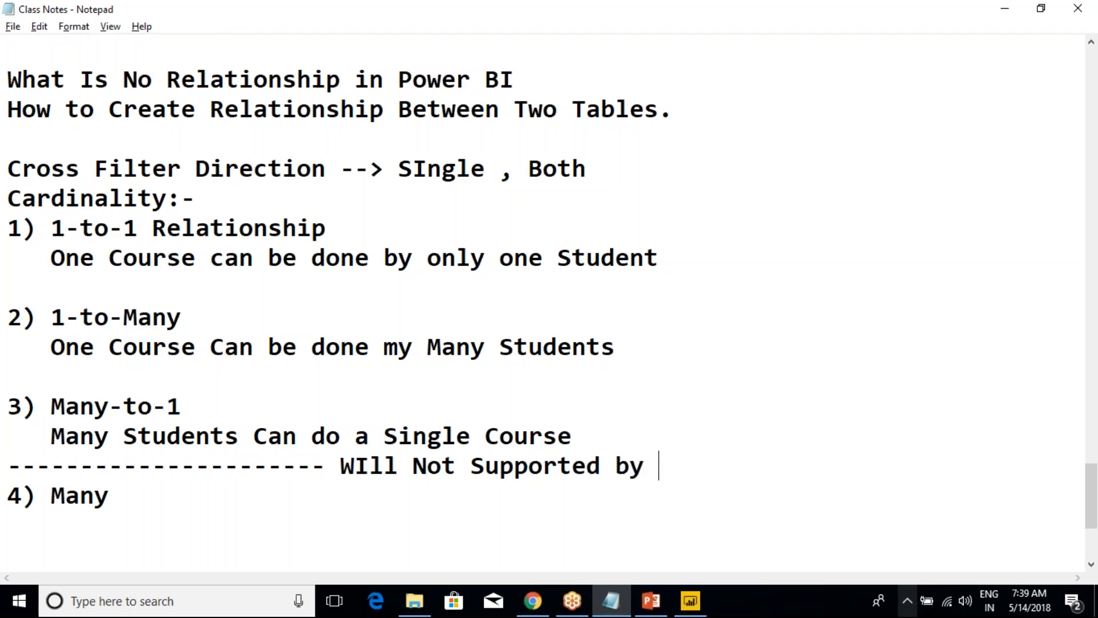
text(PBI)
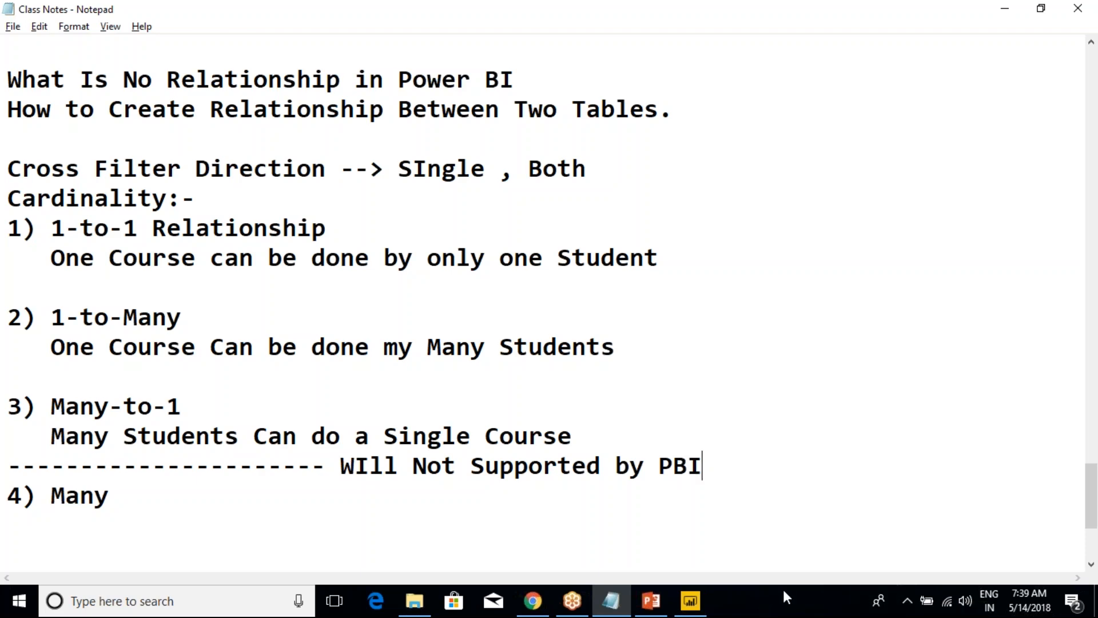
click(624, 442)
key(Return)
Complete the fourth heading as "4) Many-to-Many Relationship".
scroll(308, 468, down, 2)
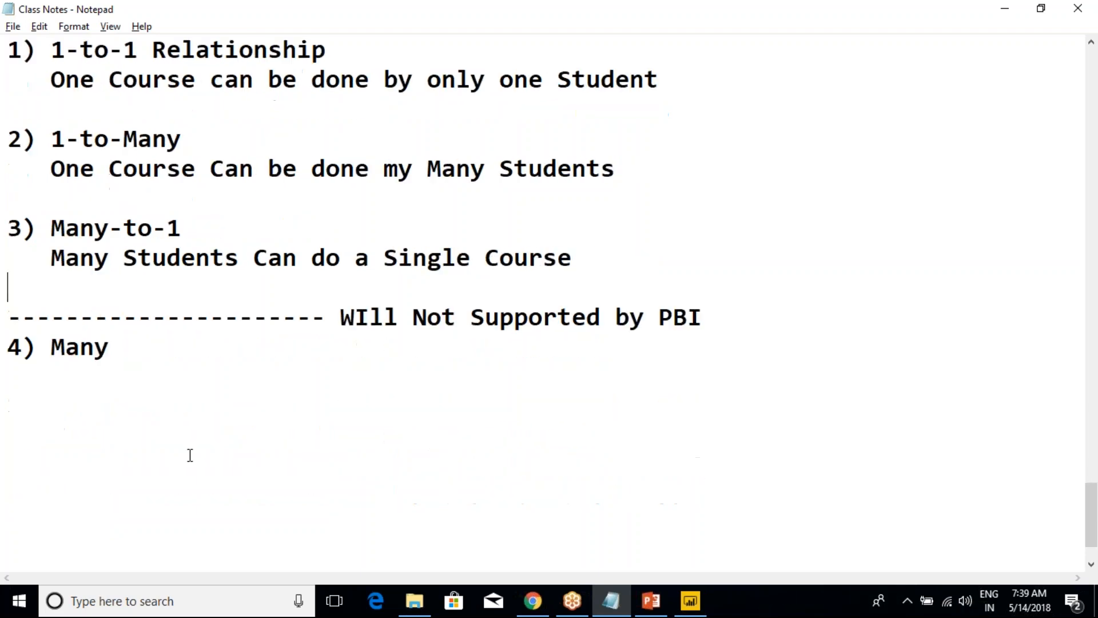
text(- Many)
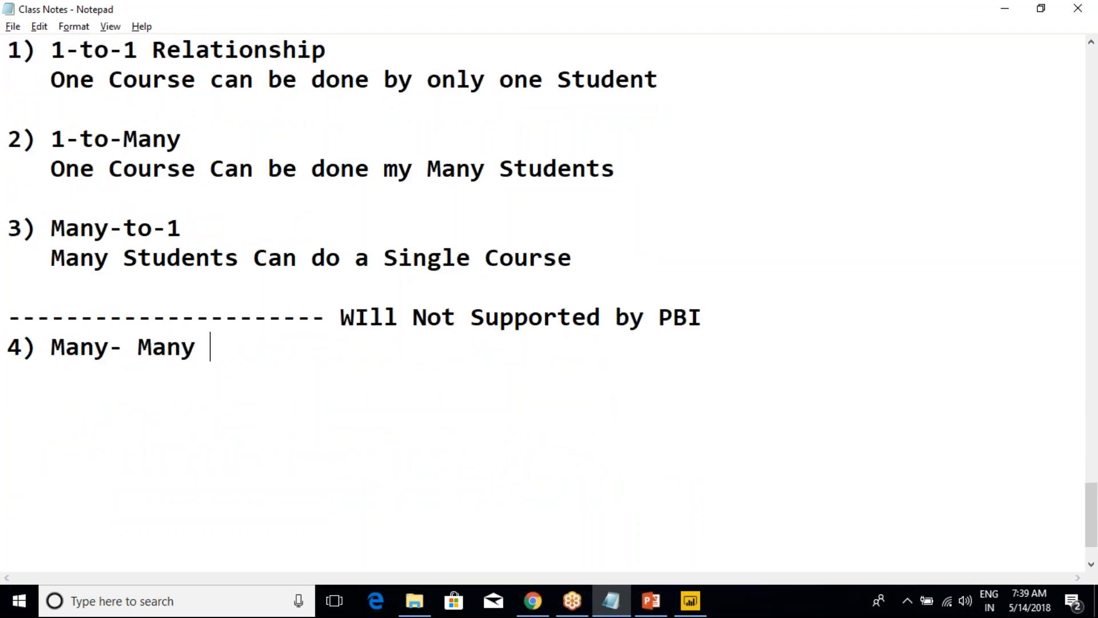
key(BackSpace)
key(BackSpace)
key(BackSpace)
key(BackSpace)
key(BackSpace)
key(BackSpace)
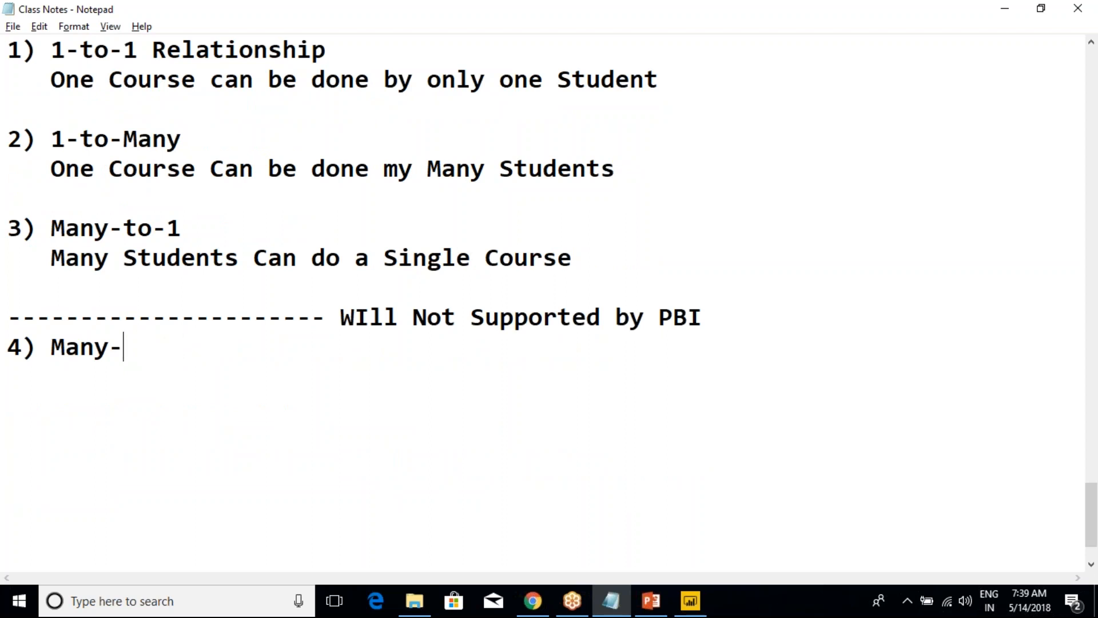
text(o-Many )
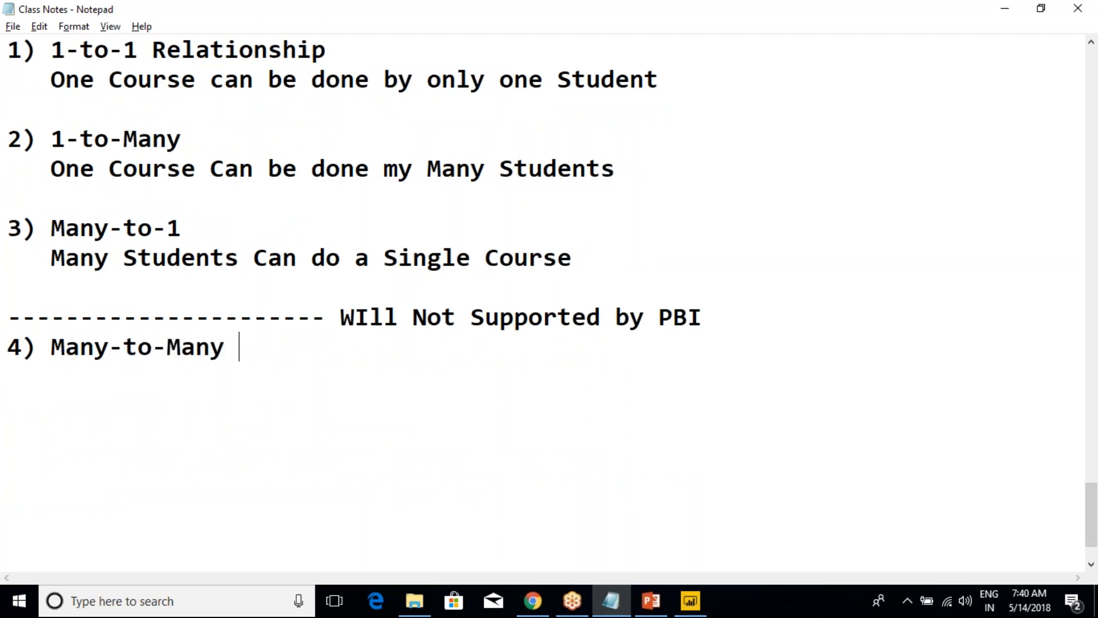
text(Relatiop)
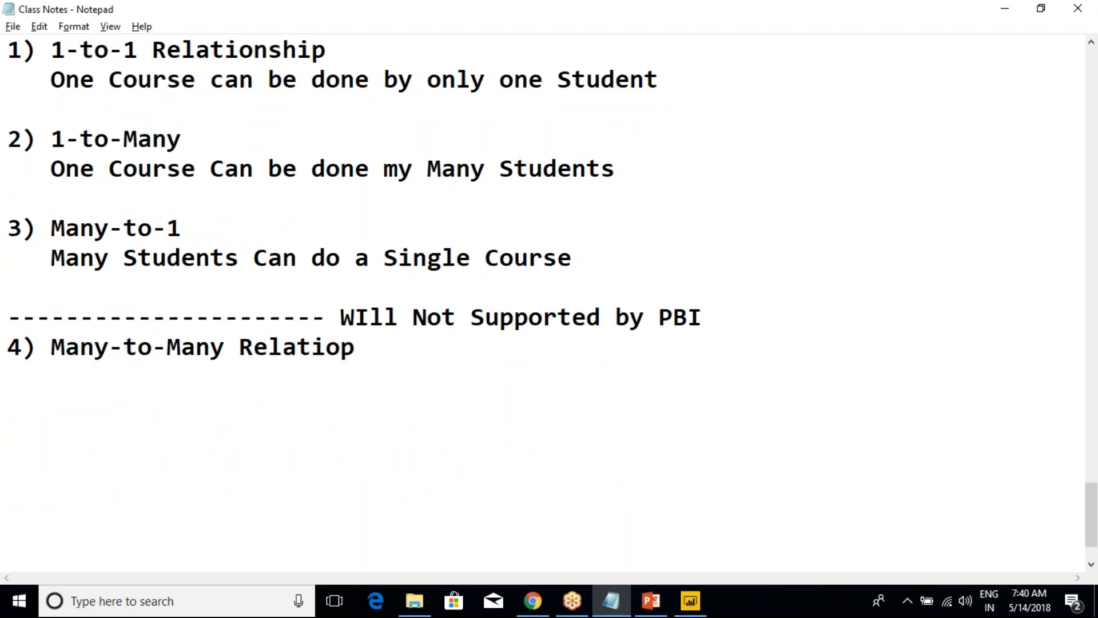
key(BackSpace)
text(nship)
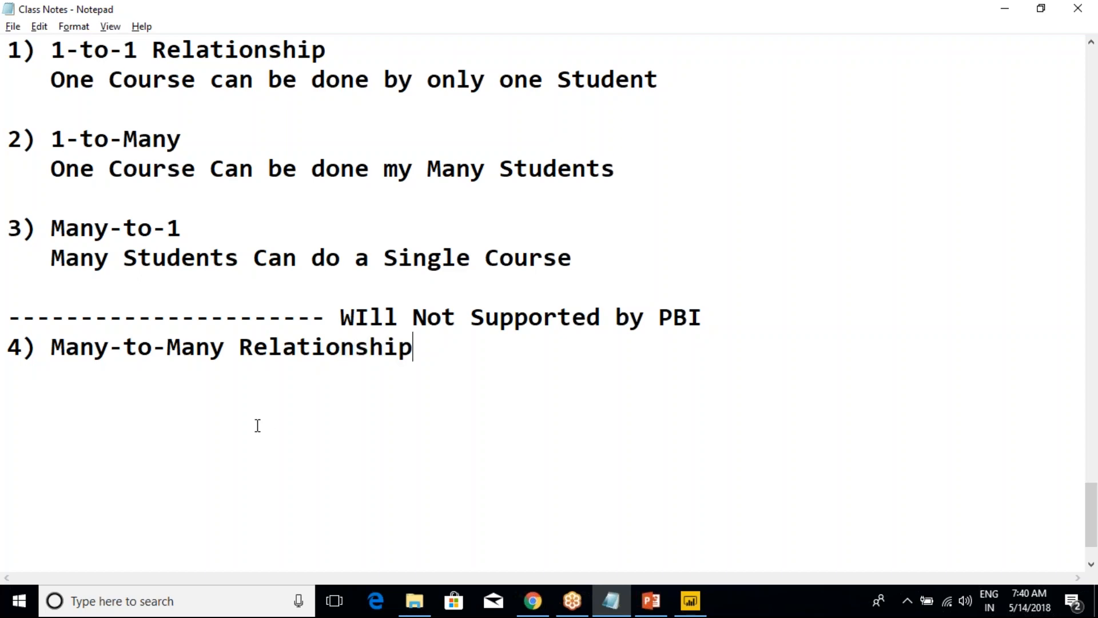
Review the 1-to-1 and 1-to-Many headings and their explanations, highlighting the course and student wording.
scroll(258, 427, up, 2)
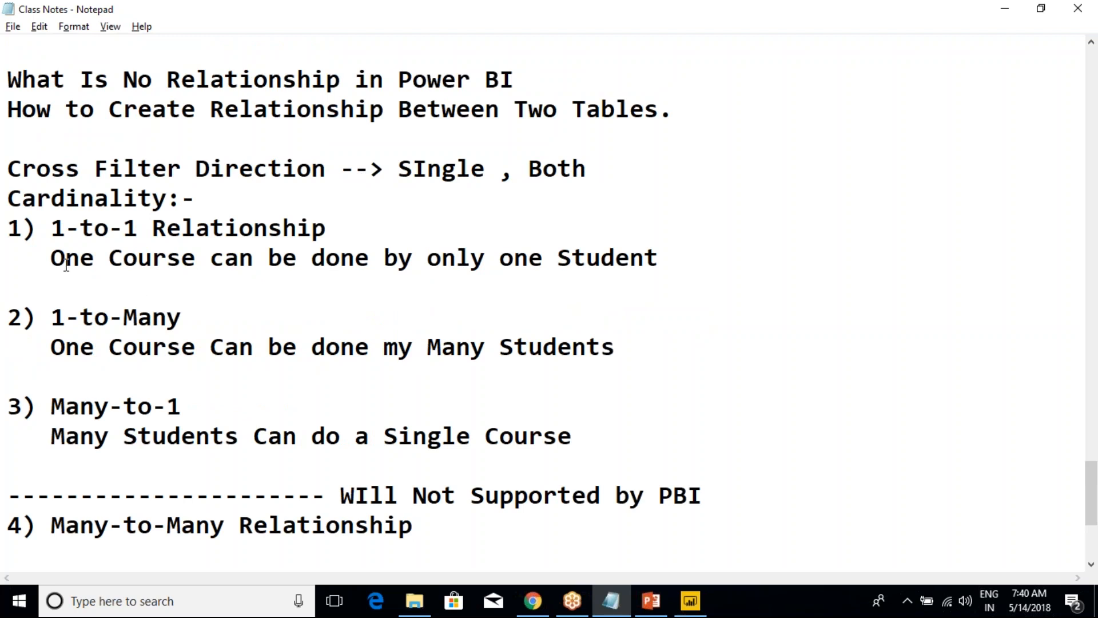
drag(54, 262, 209, 260)
click(209, 261)
click(53, 263)
shift+click(228, 265)
click(228, 266)
drag(51, 229, 196, 234)
click(196, 241)
drag(17, 323, 554, 352)
click(549, 356)
Review the Many-to-1 explanation and the Many-to-Many Relationship entry by highlighting their text.
drag(50, 406, 343, 437)
click(355, 437)
drag(51, 436, 212, 437)
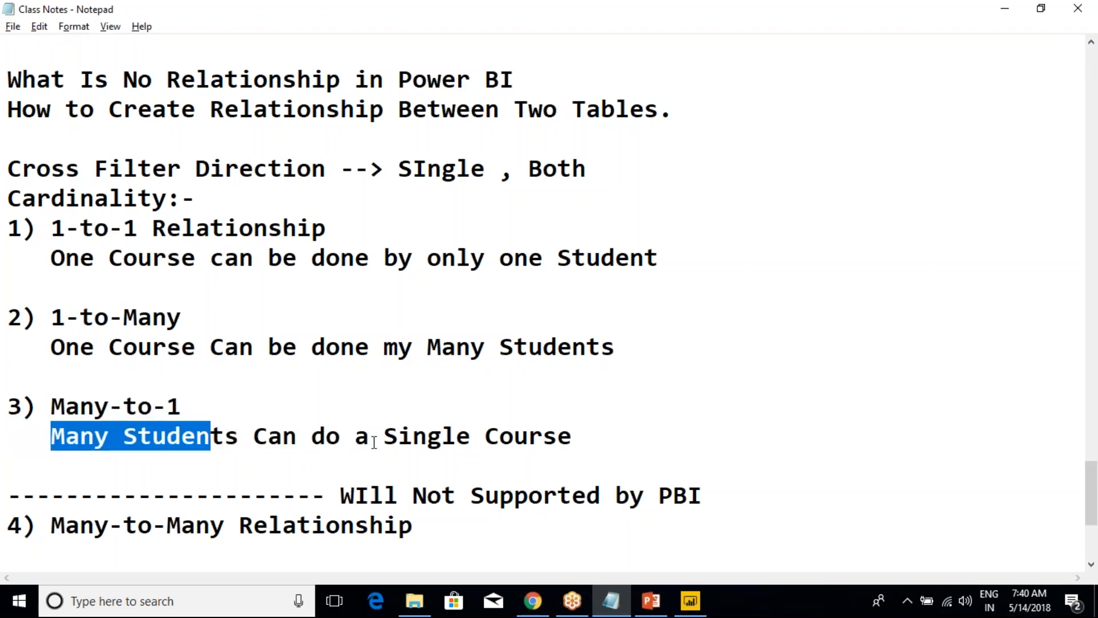
click(286, 437)
mouse_move(7, 406)
mouse_down()
mouse_move(623, 441)
mouse_move(8, 408)
mouse_move(28, 410)
mouse_up()
click(563, 436)
scroll(45, 412, down, 2)
drag(51, 348, 411, 356)
click(410, 356)
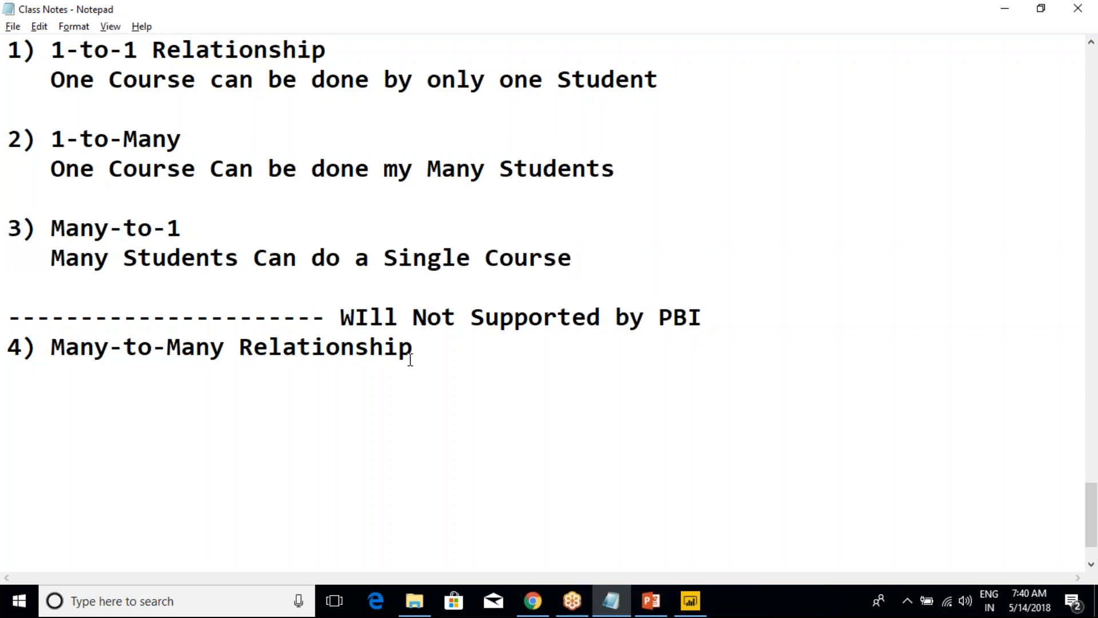
scroll(410, 357, up, 1)
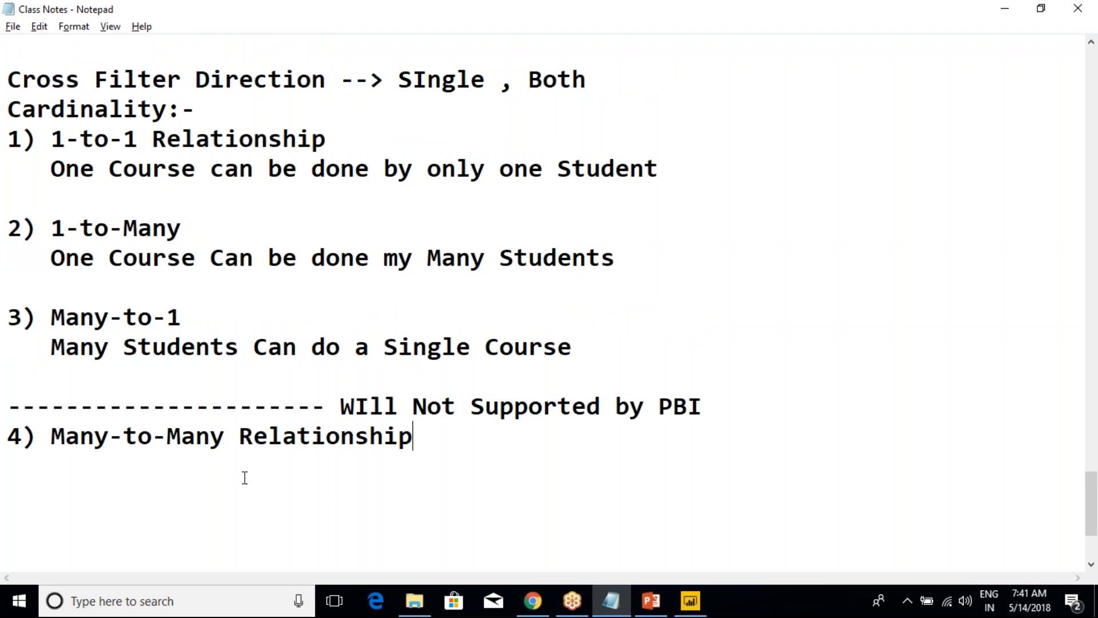
mouse_move(690, 600)
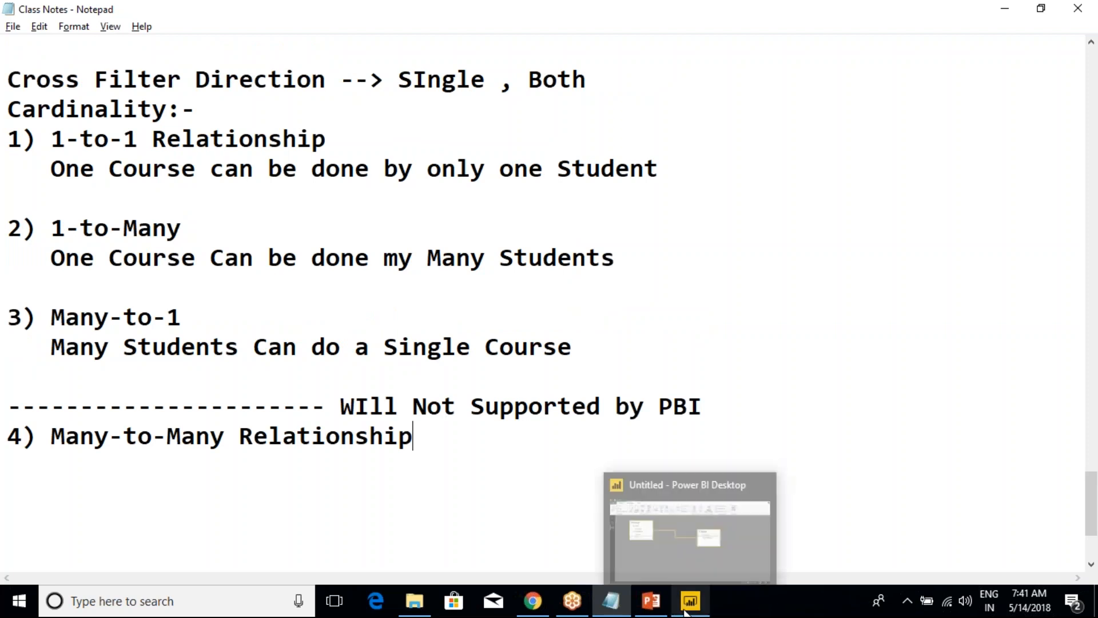
drag(51, 437, 422, 441)
click(420, 441)
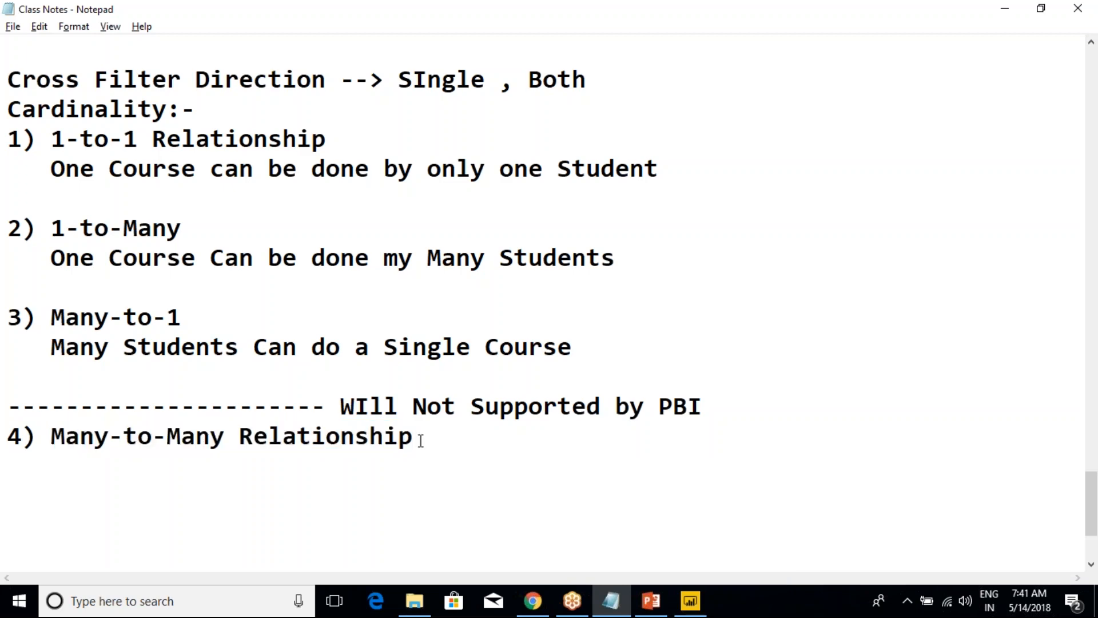
Switch to Power BI Desktop and mark the many and one ends of the Student–Course relationship line.
mouse_move(693, 600)
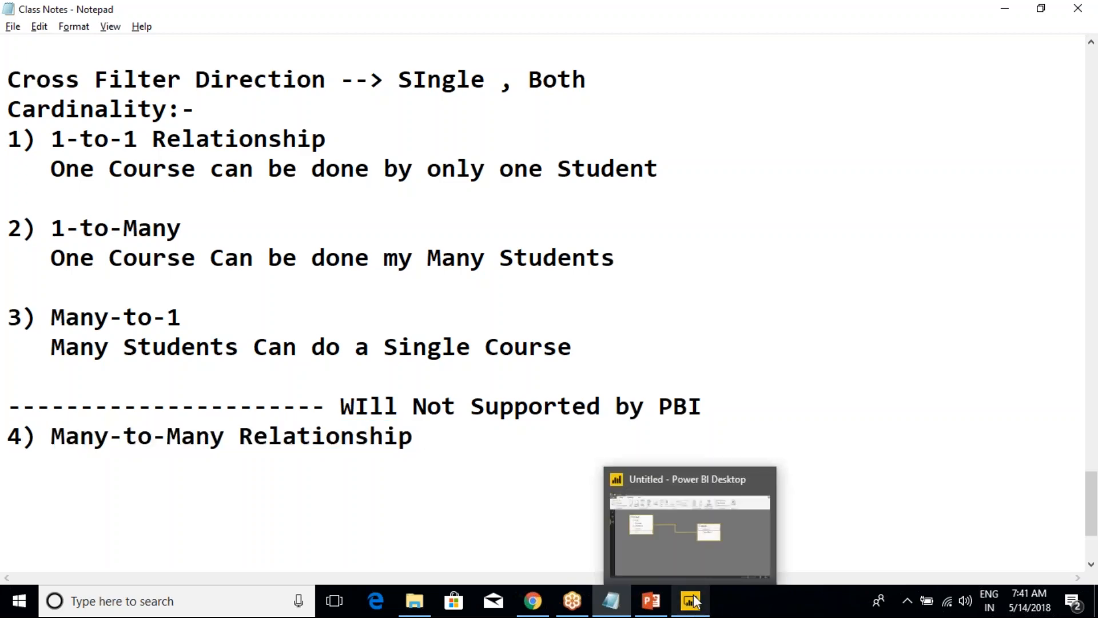
click(646, 529)
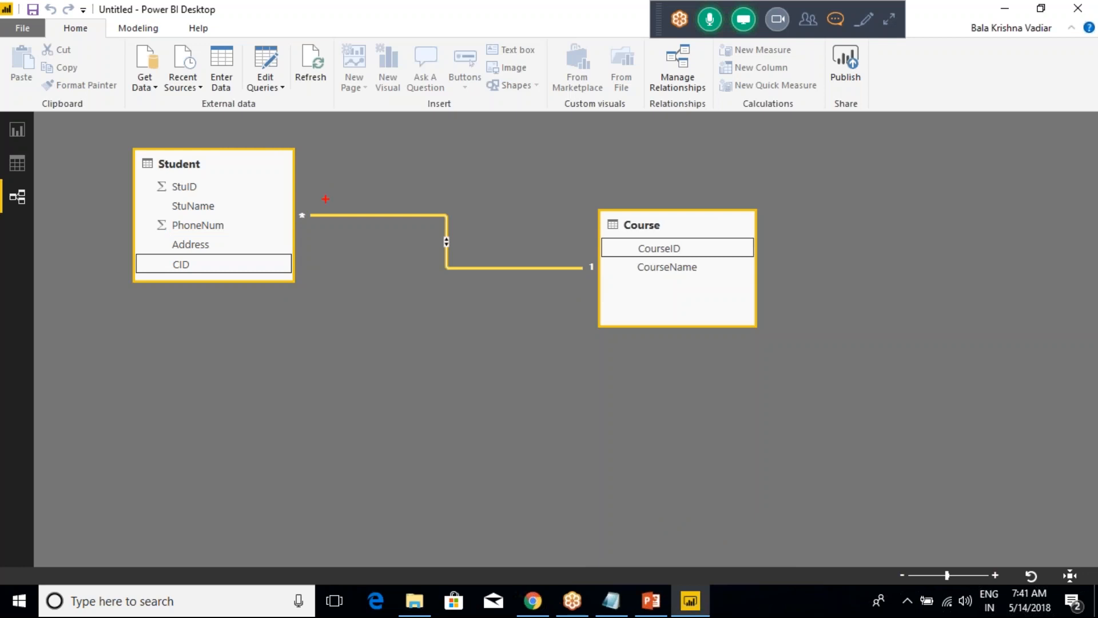
drag(290, 202, 318, 226)
drag(573, 245, 600, 281)
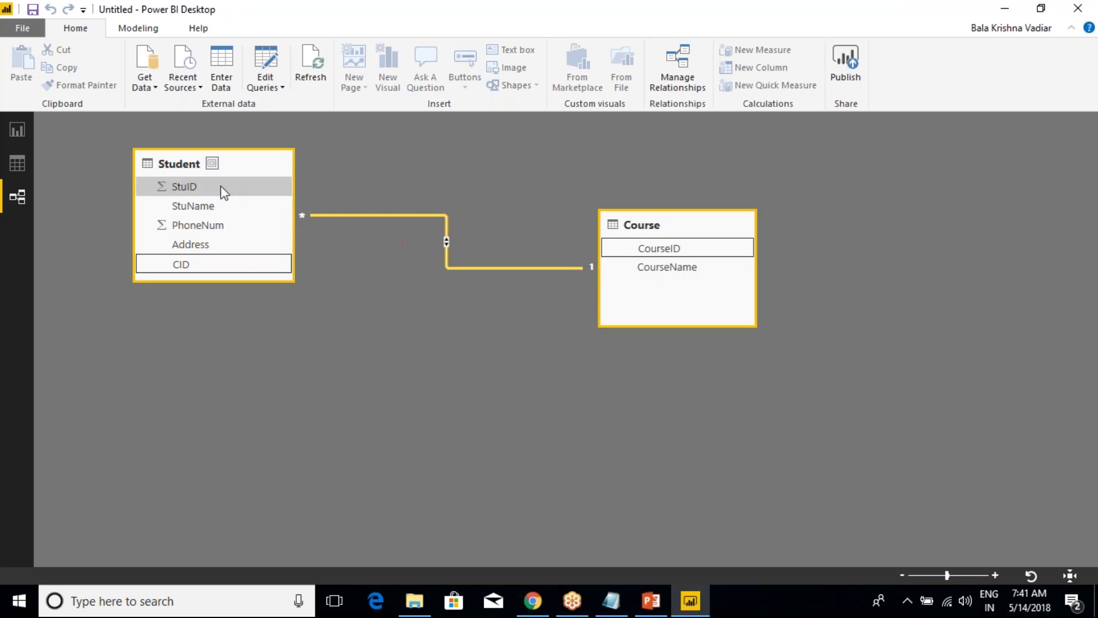
Glance at the Student table's data, return to the report page, and clear the Power BI row selection in the Course table.
click(18, 163)
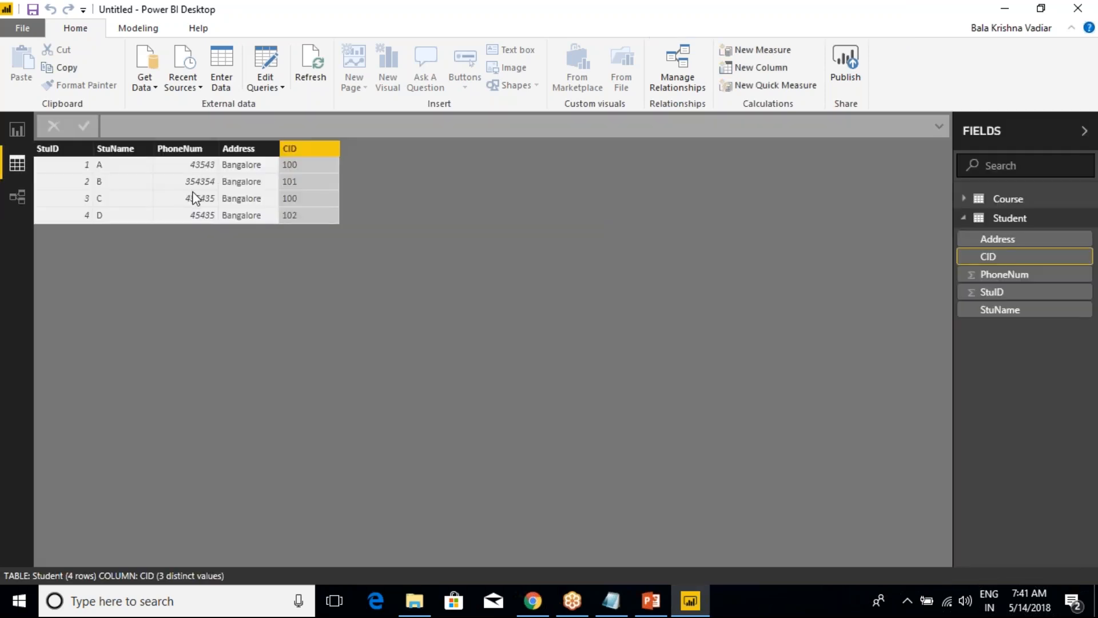
click(17, 129)
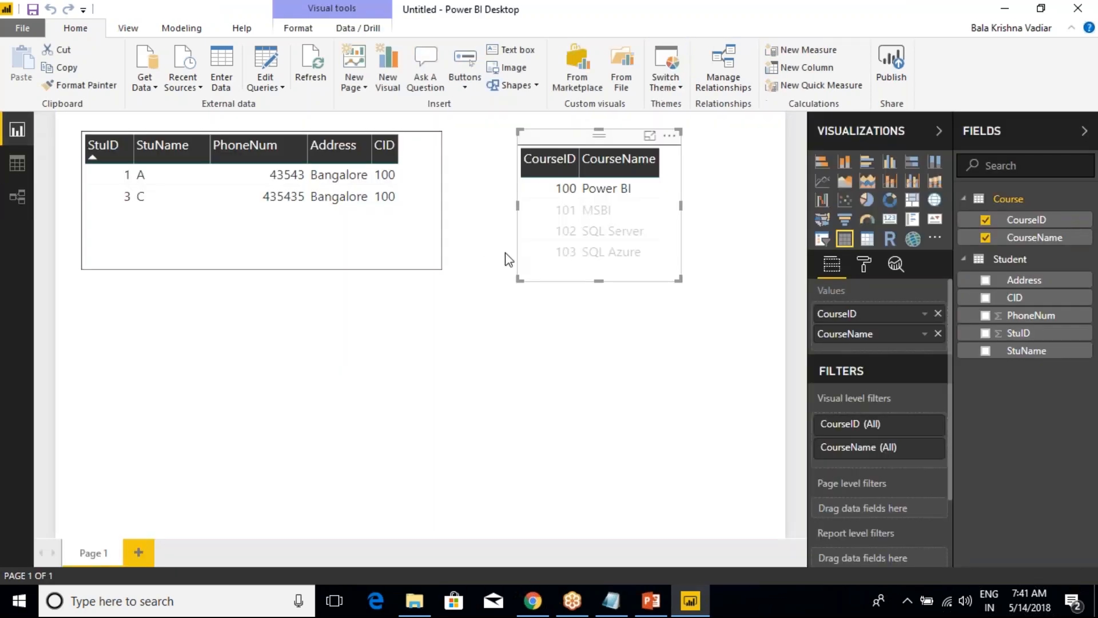
click(566, 194)
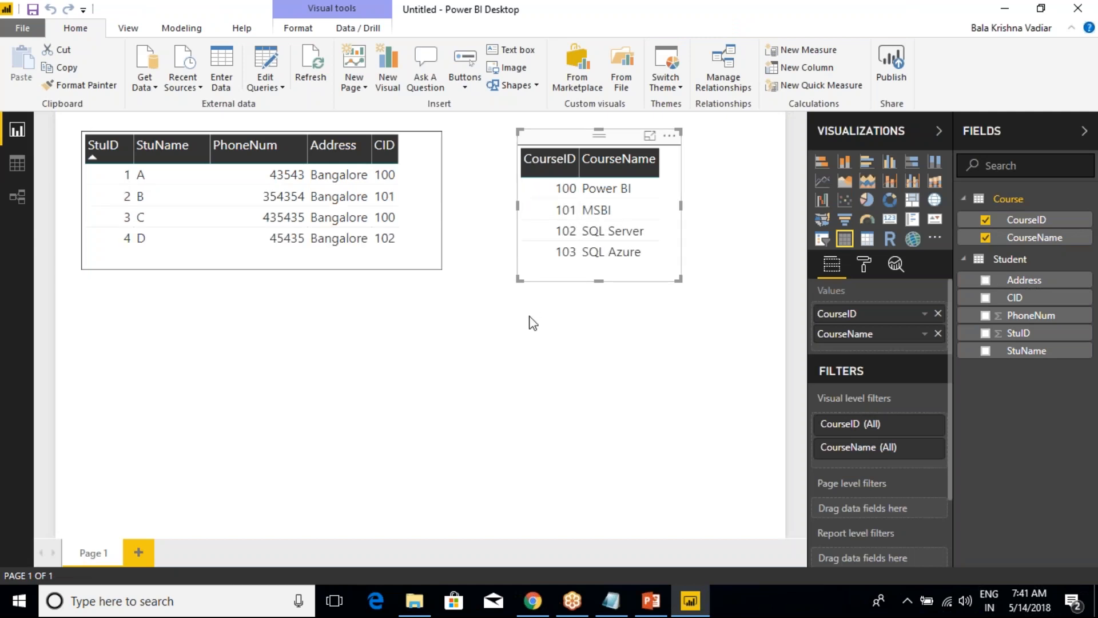
Outline the CID column in the student table and the CourseID column in the course table, then clear the annotations.
key(ctrl+2)
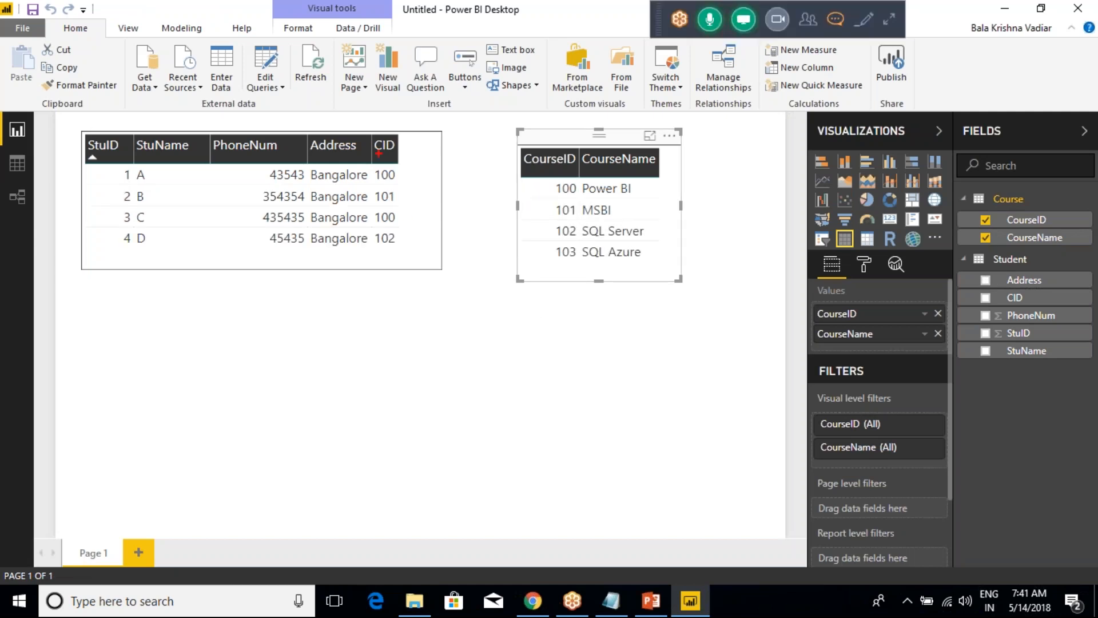
drag(361, 119, 426, 261)
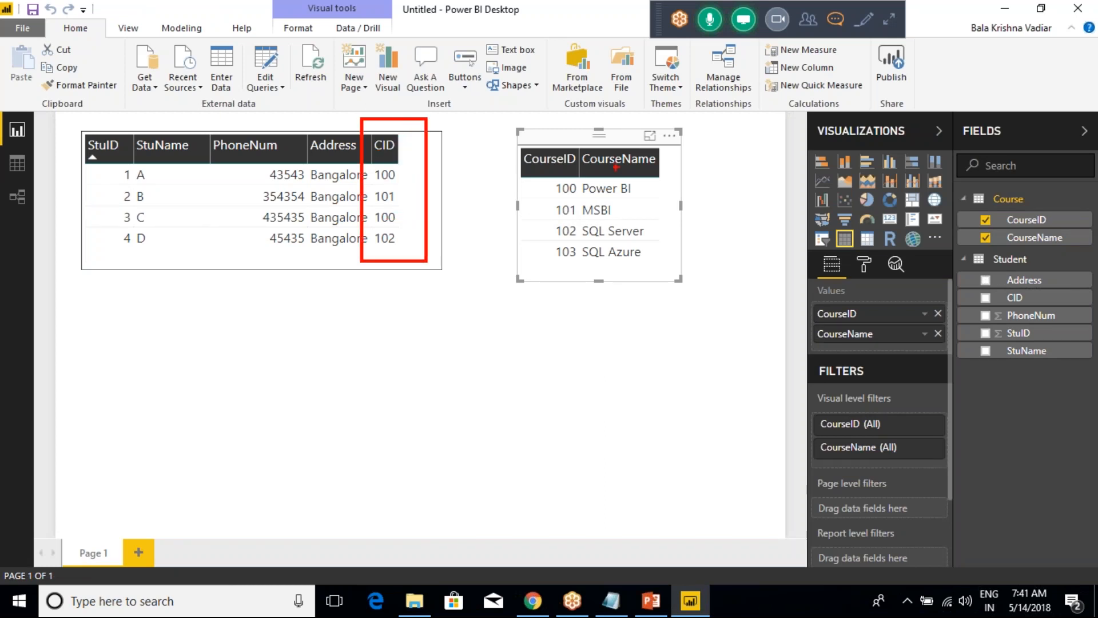
mouse_move(493, 112)
mouse_down()
mouse_move(556, 188)
mouse_move(567, 240)
mouse_up()
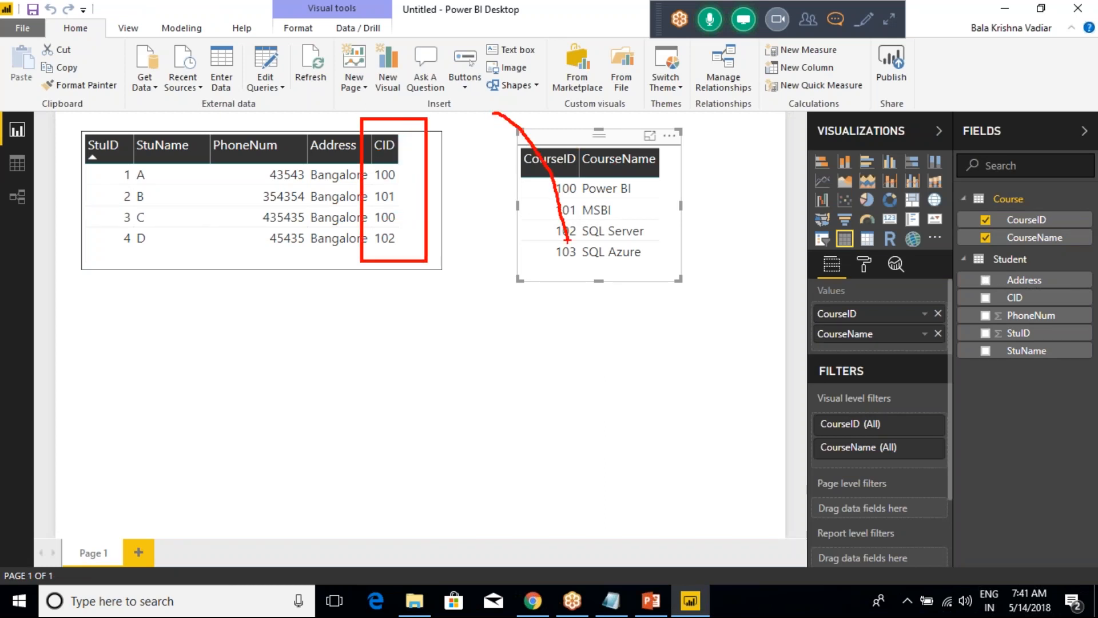
drag(511, 116, 579, 295)
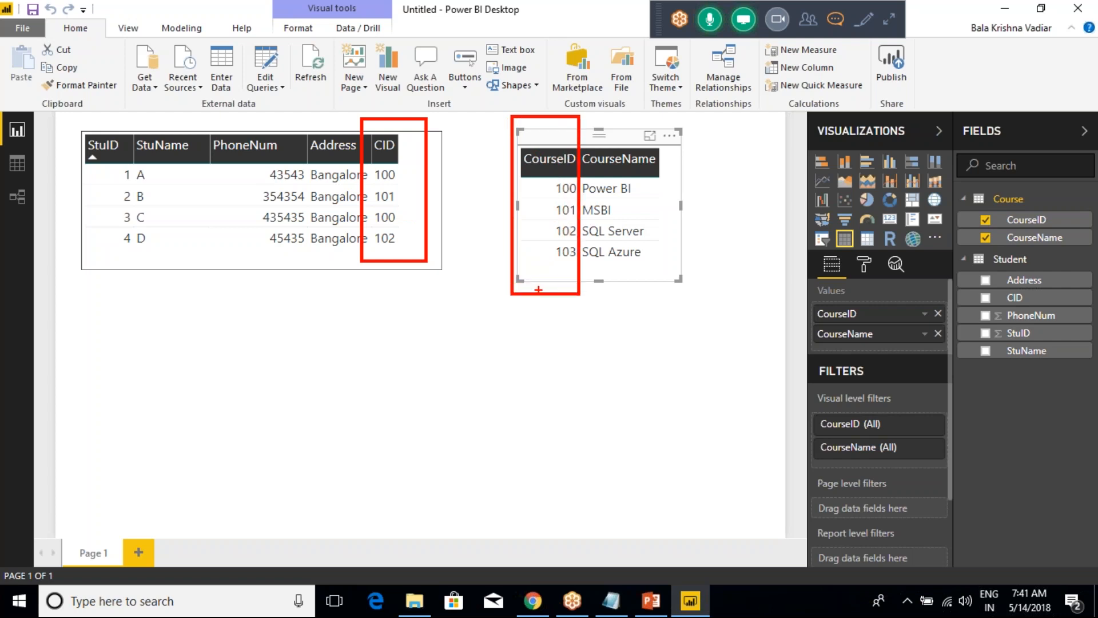
key(Escape)
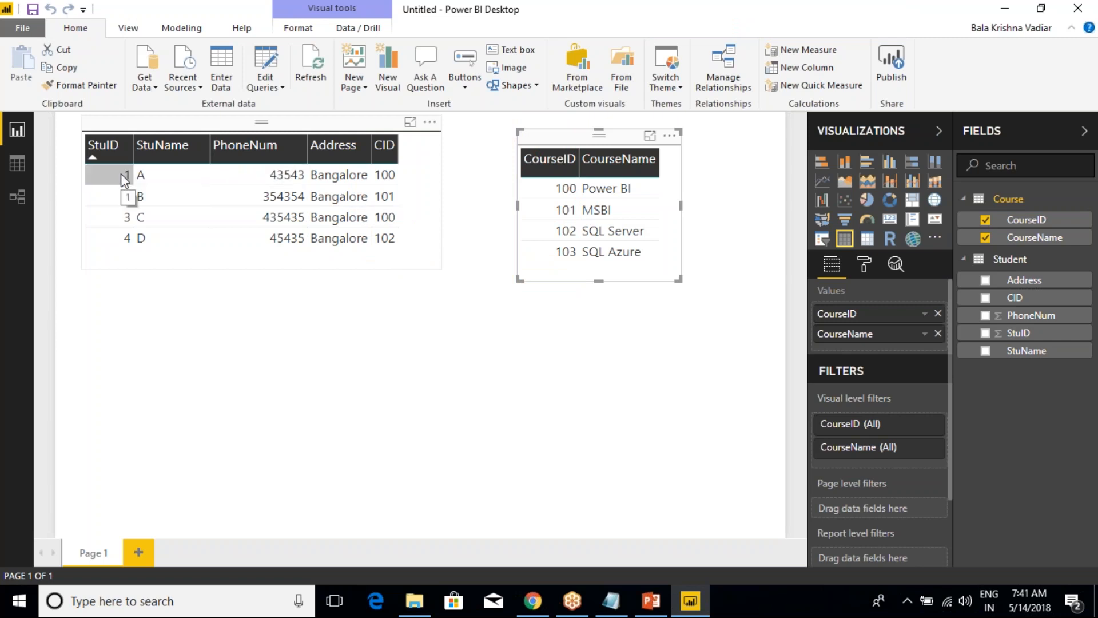
Mark students 1 and 3 and their CID 100 values, link them to the Power BI course, and clear the markings.
drag(99, 173, 119, 164)
drag(403, 176, 418, 170)
drag(102, 218, 119, 210)
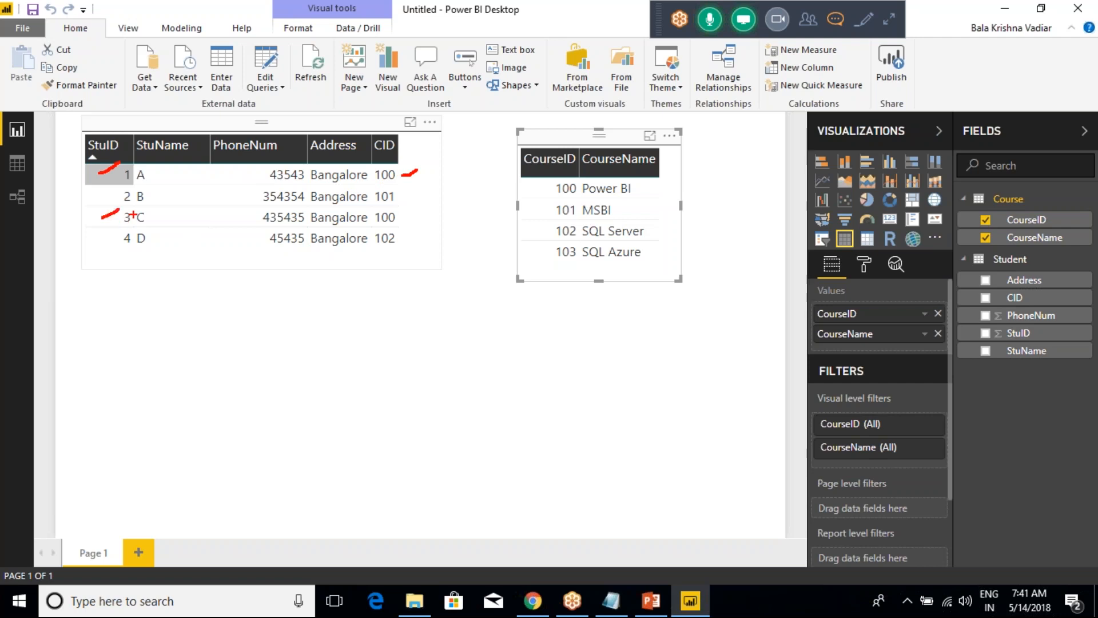
drag(401, 217, 428, 209)
drag(75, 156, 135, 228)
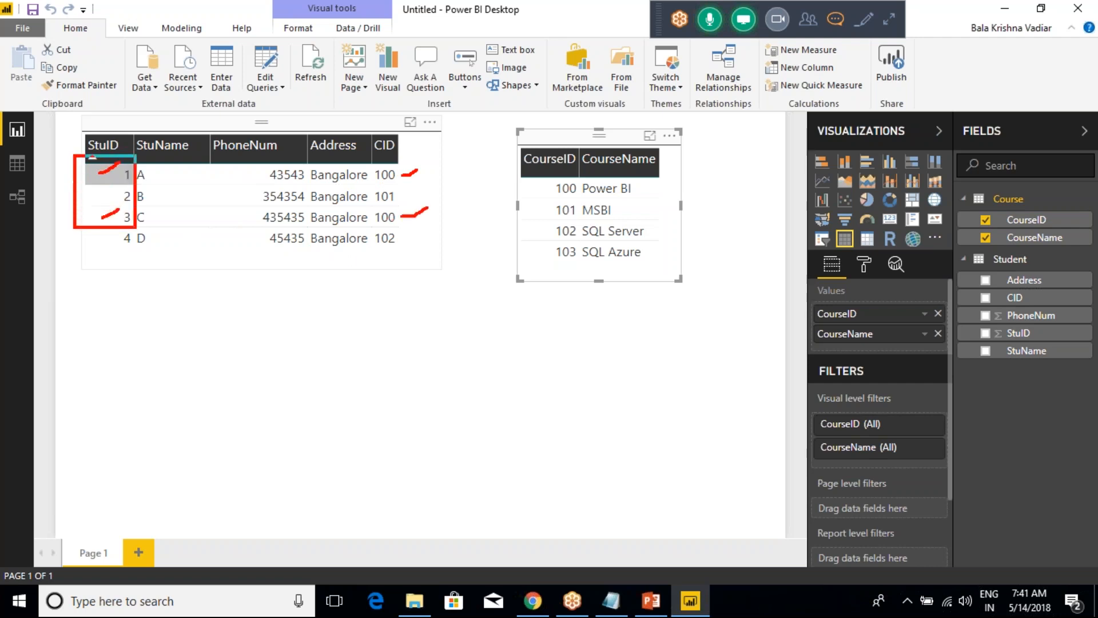
mouse_move(403, 175)
mouse_down()
mouse_move(449, 199)
mouse_move(442, 221)
mouse_move(407, 221)
mouse_up()
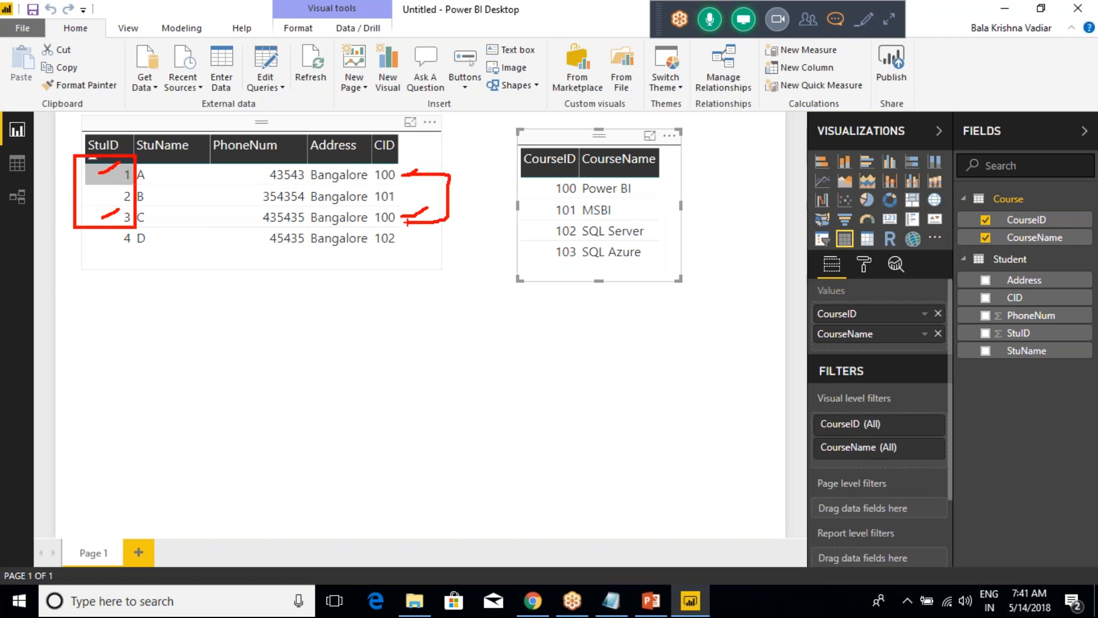
mouse_move(532, 187)
mouse_down()
mouse_move(453, 187)
mouse_move(470, 199)
mouse_up()
key(Escape)
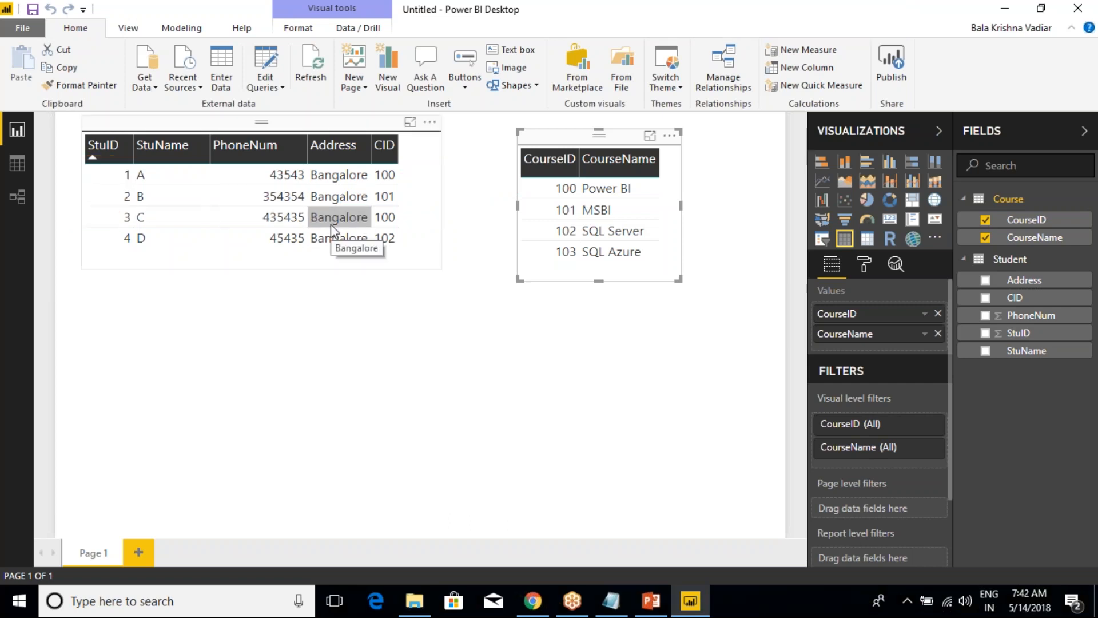
key(alt+Tab)
key(alt+Tab)
key(Tab)
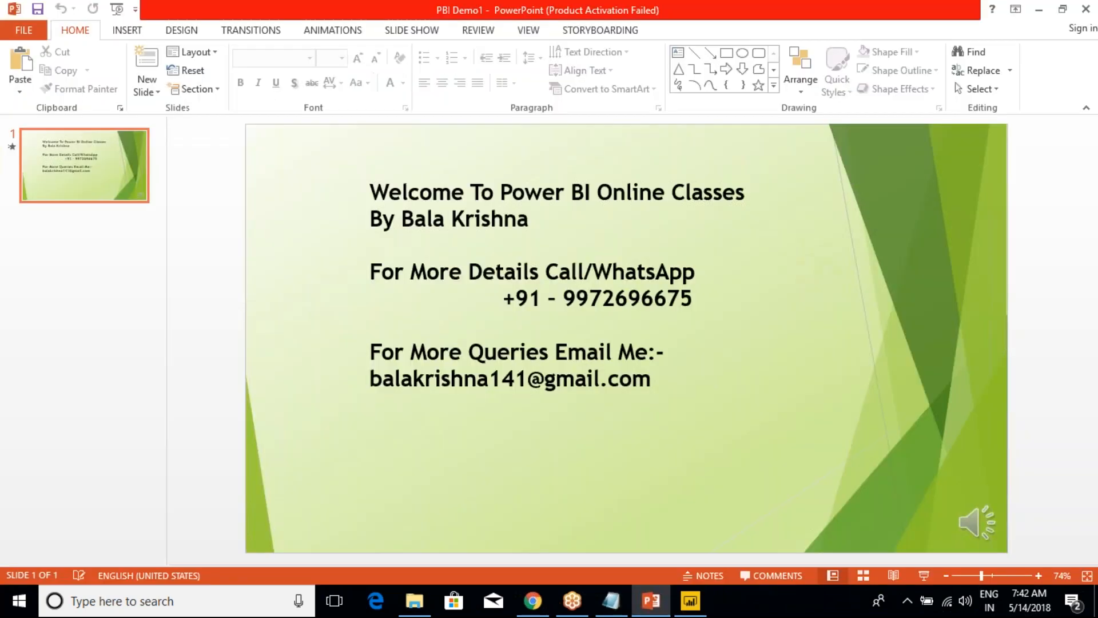
key(alt+Tab)
key(Tab)
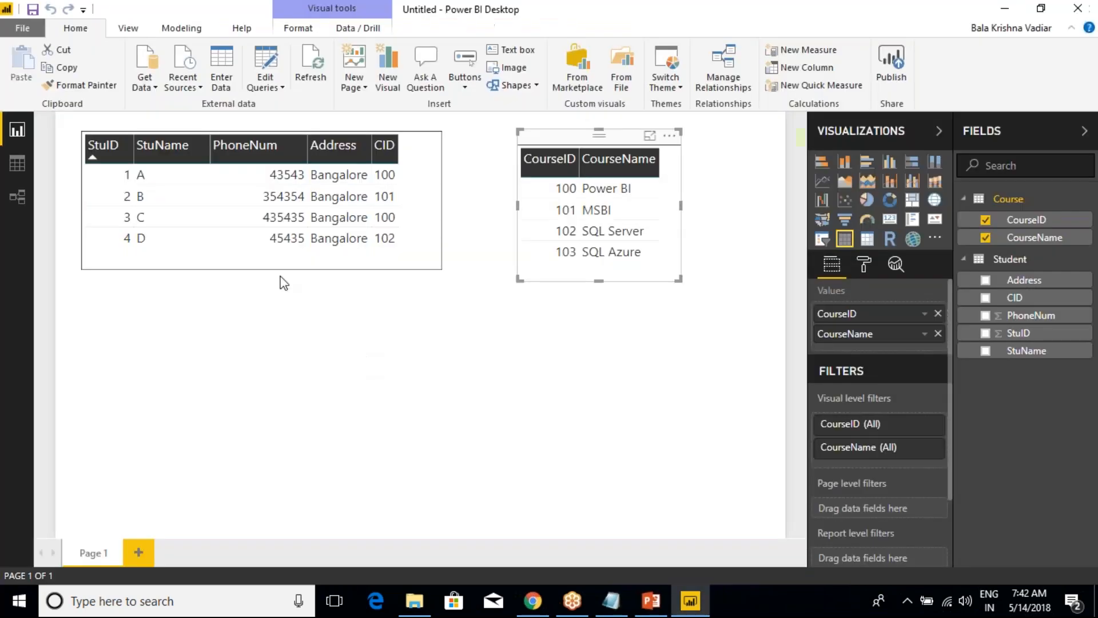
Try to set the Student–Course relationship's cardinality to One to one (1:1), then discard the edit.
click(17, 197)
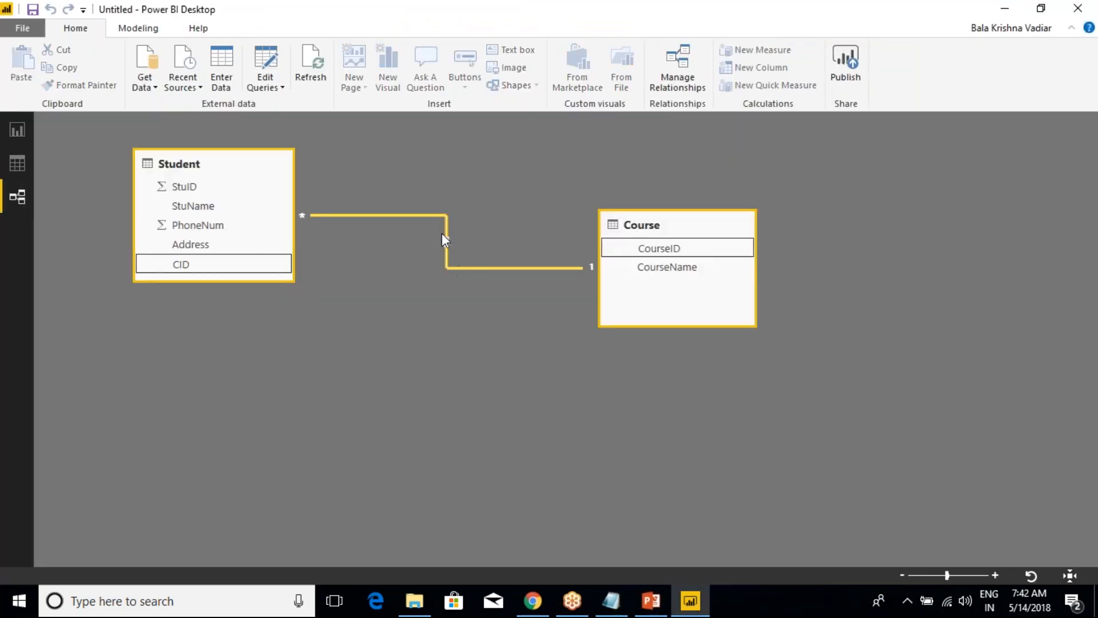
double_click(445, 225)
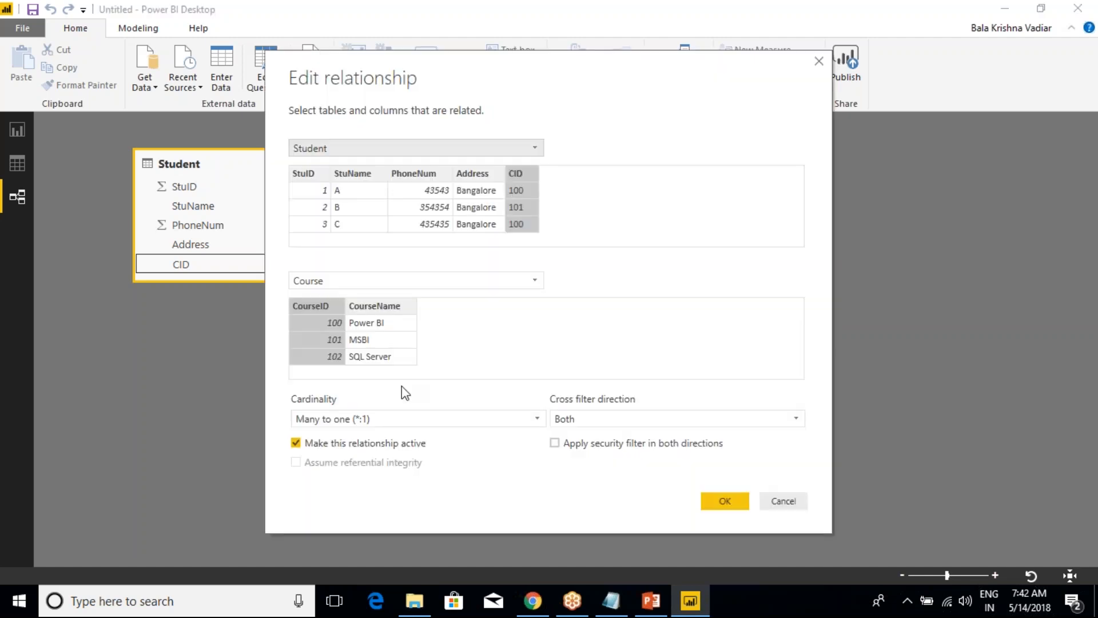
click(396, 419)
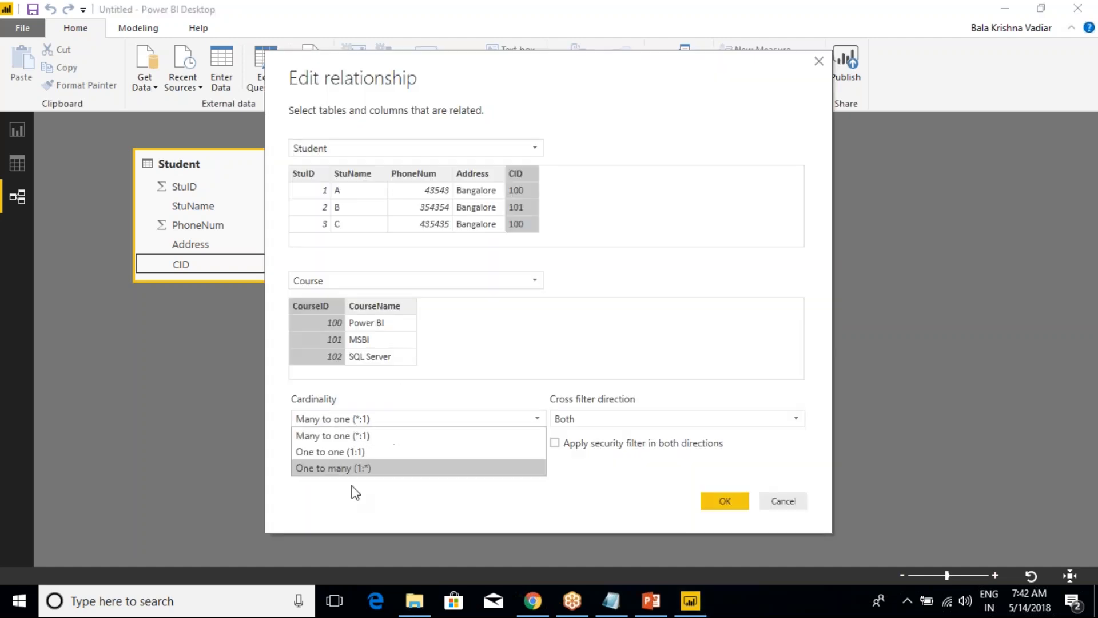
click(352, 454)
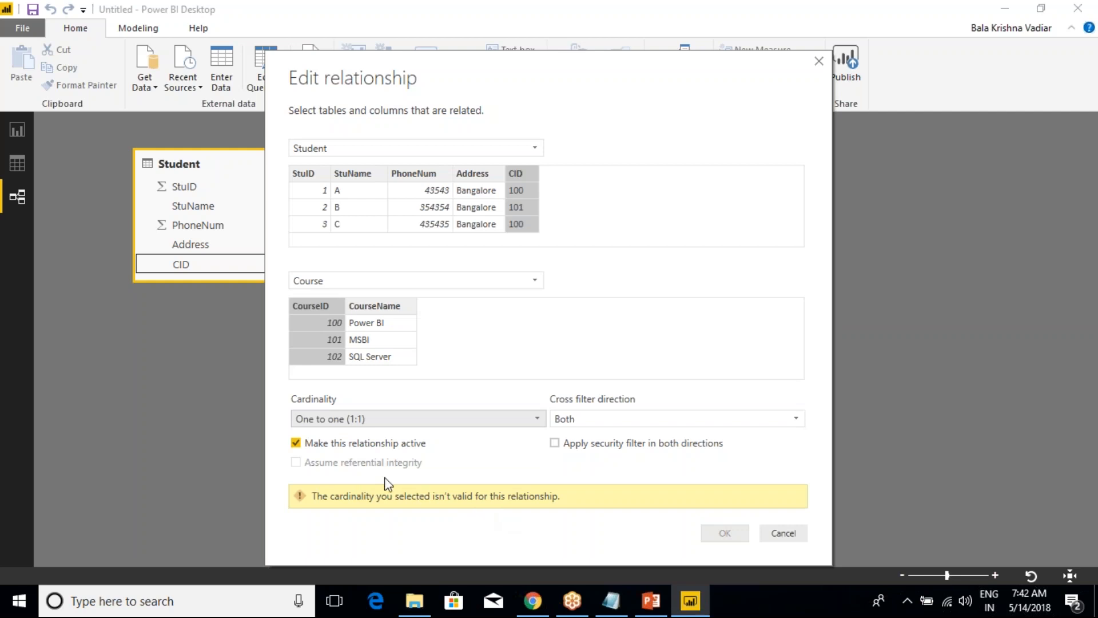
click(783, 533)
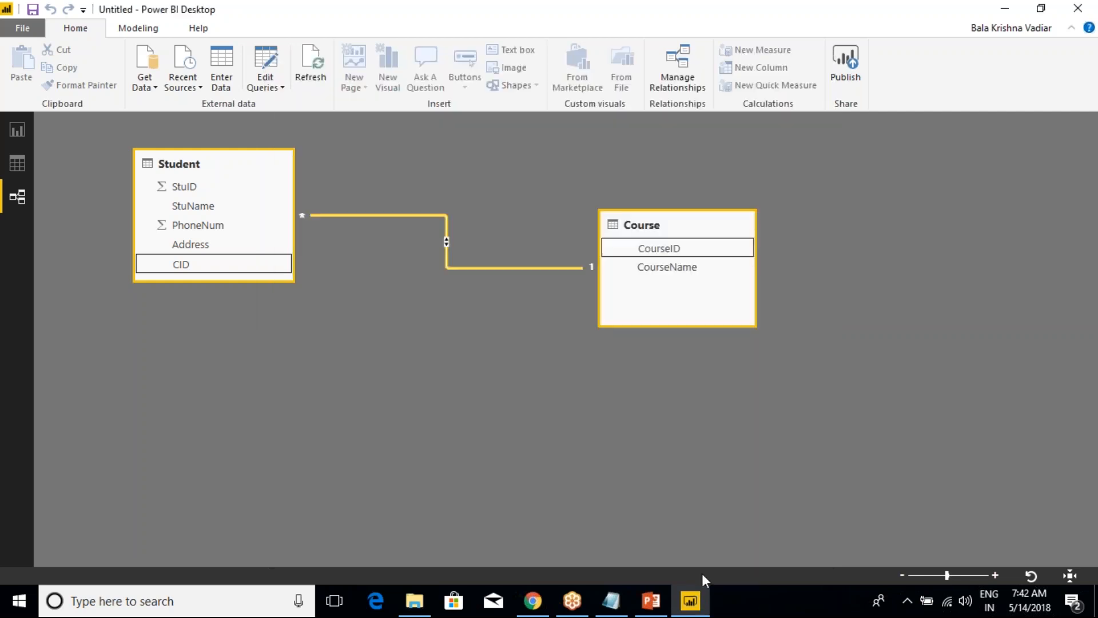
Delete student 3's row from the Student query's source table in Power Query Editor and apply the changes to the report.
click(19, 137)
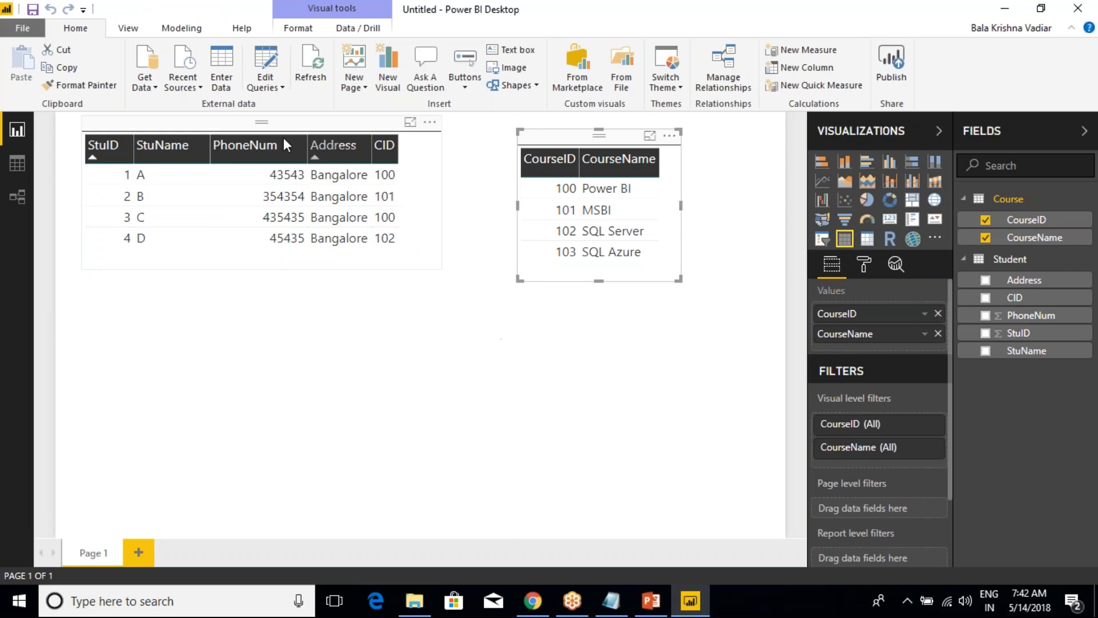
click(264, 86)
click(298, 104)
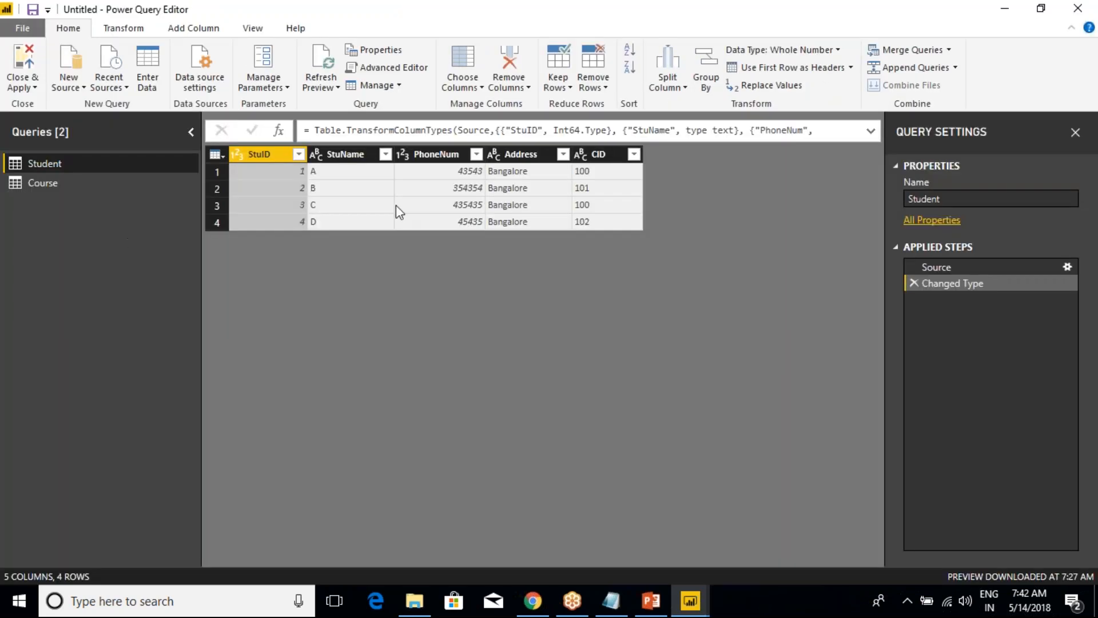
click(218, 207)
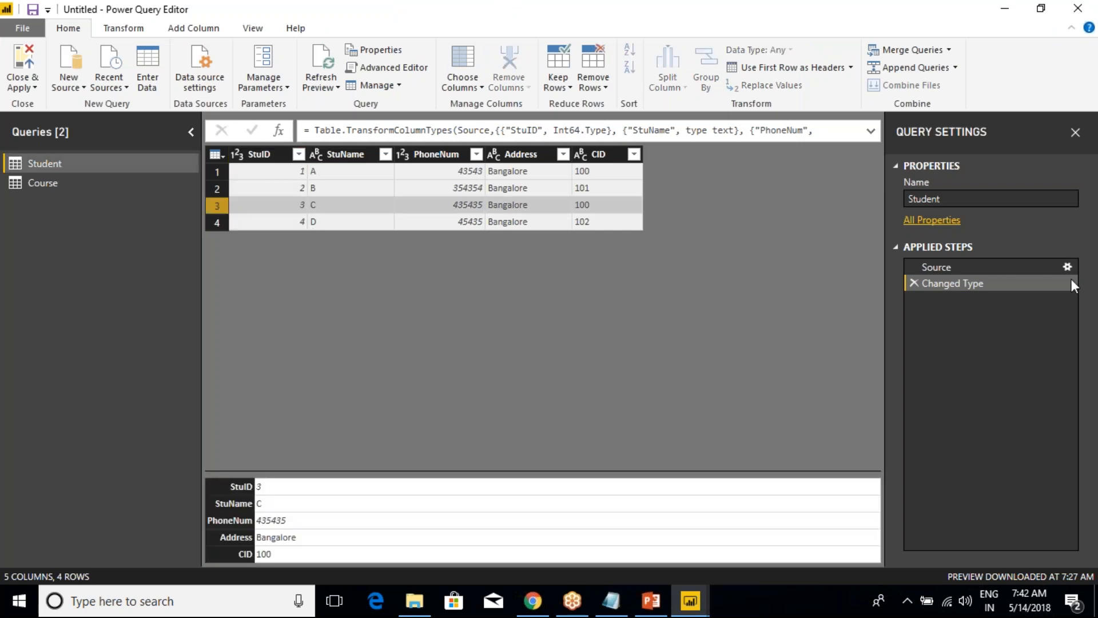
click(1055, 268)
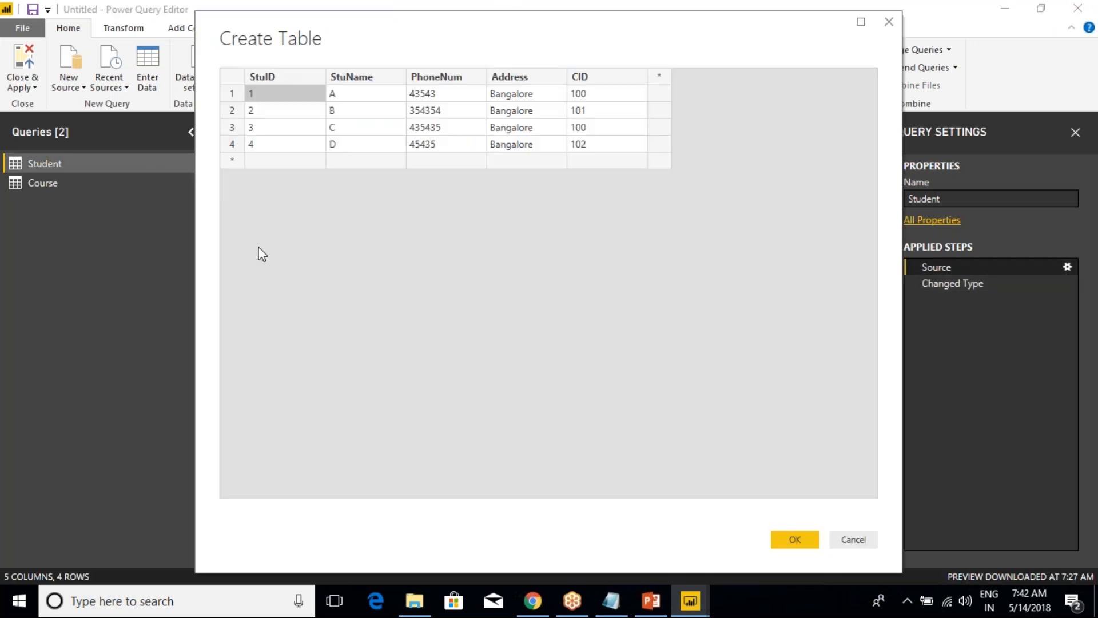
click(237, 131)
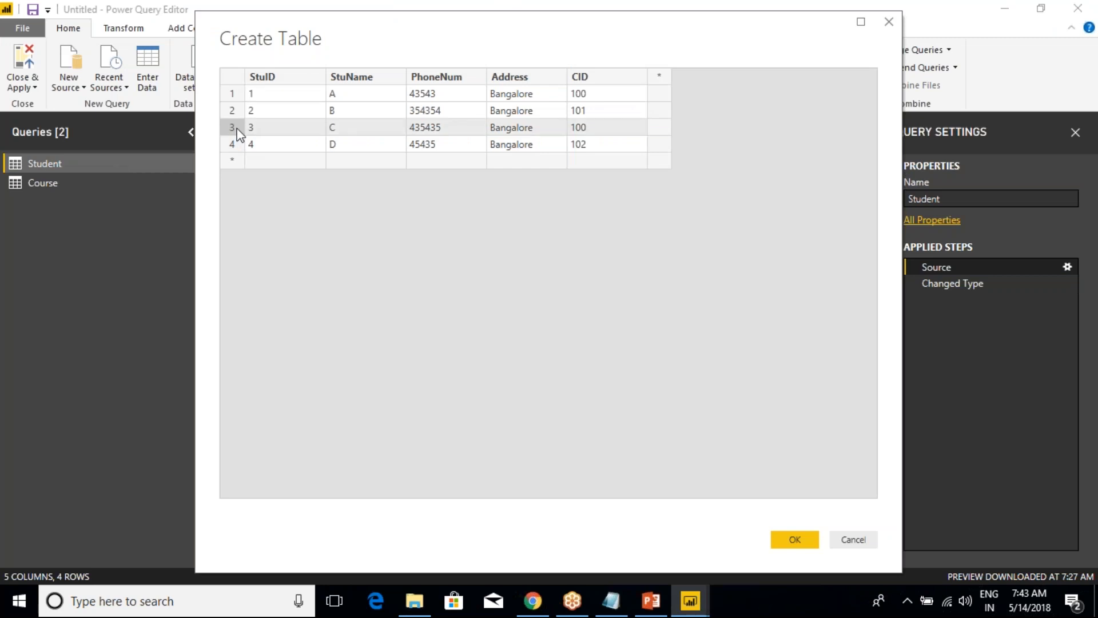
right_click(237, 133)
click(277, 213)
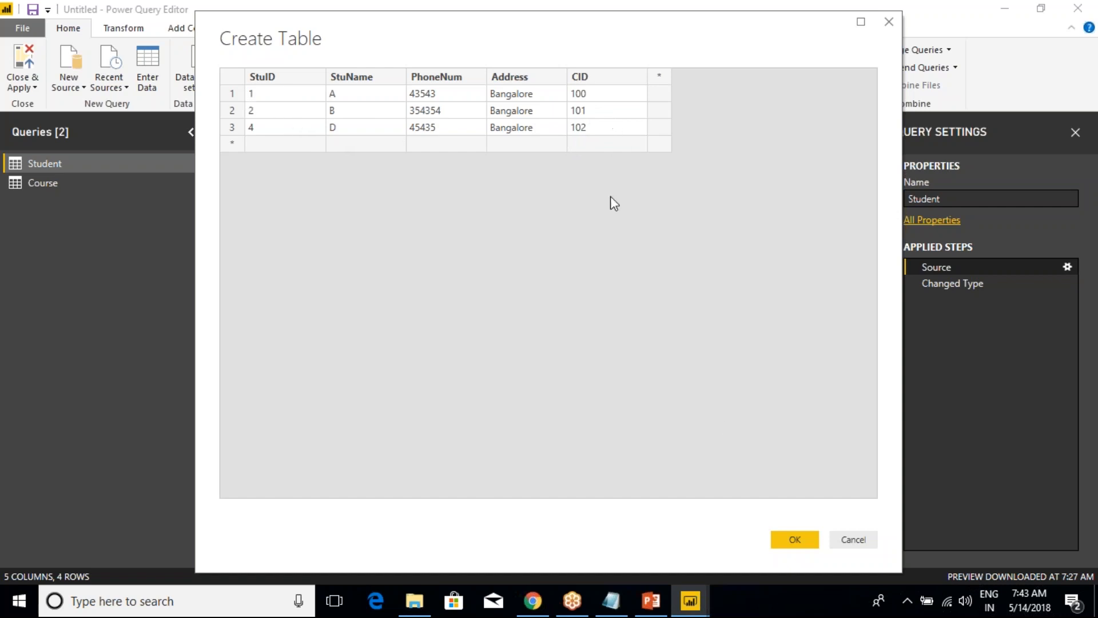
click(788, 540)
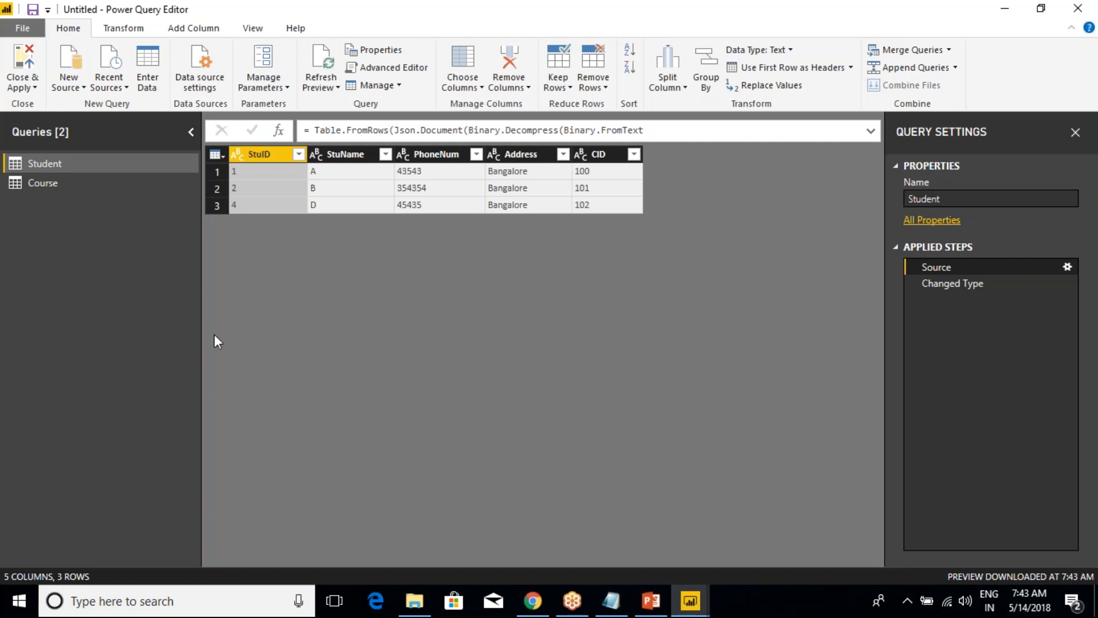
click(23, 87)
click(34, 105)
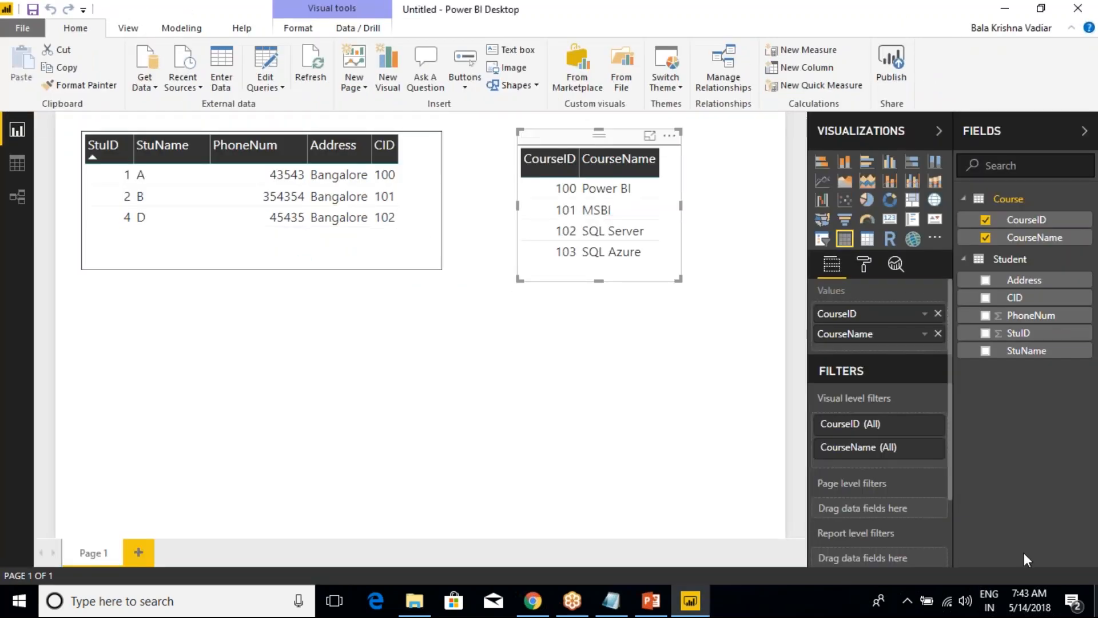
Check the Student table's remaining rows and set the Student–Course relationship's cardinality to One to one (1:1).
click(18, 196)
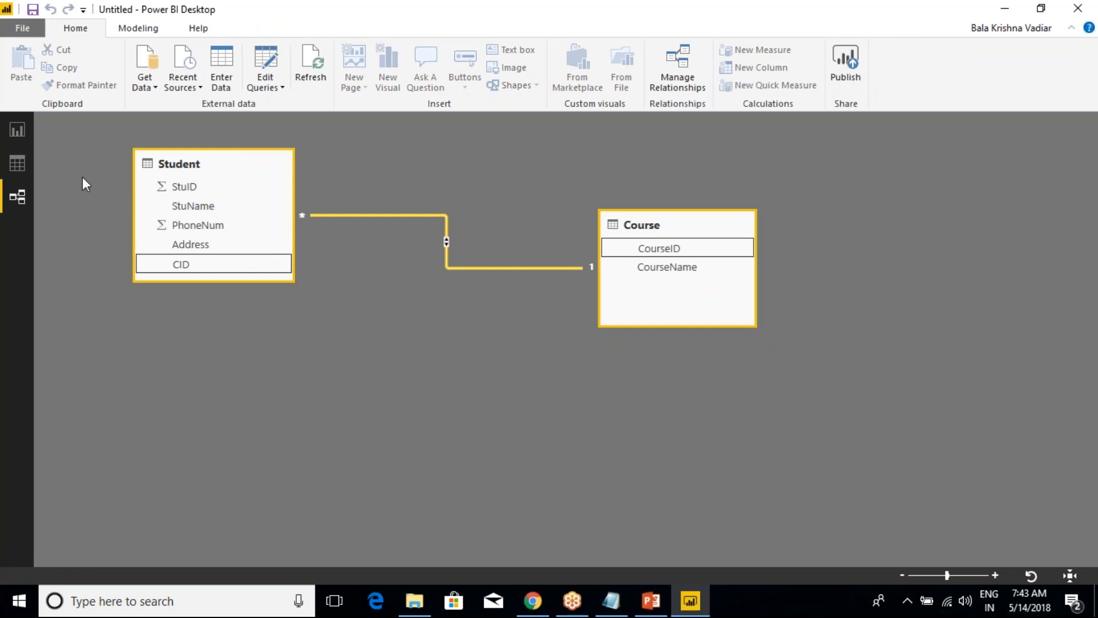
click(17, 162)
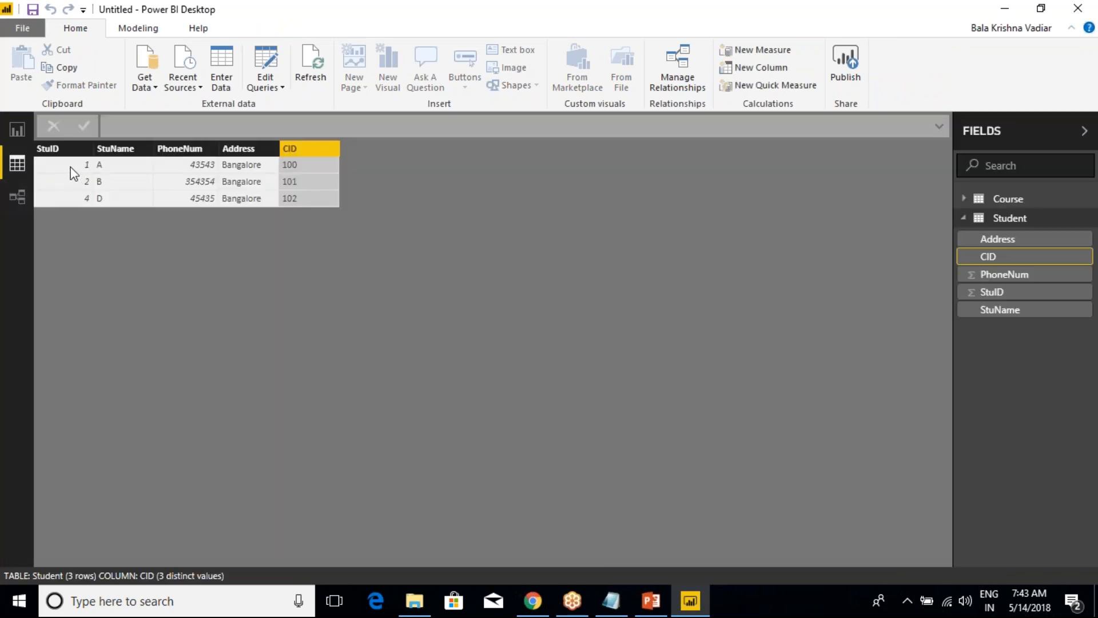
click(17, 130)
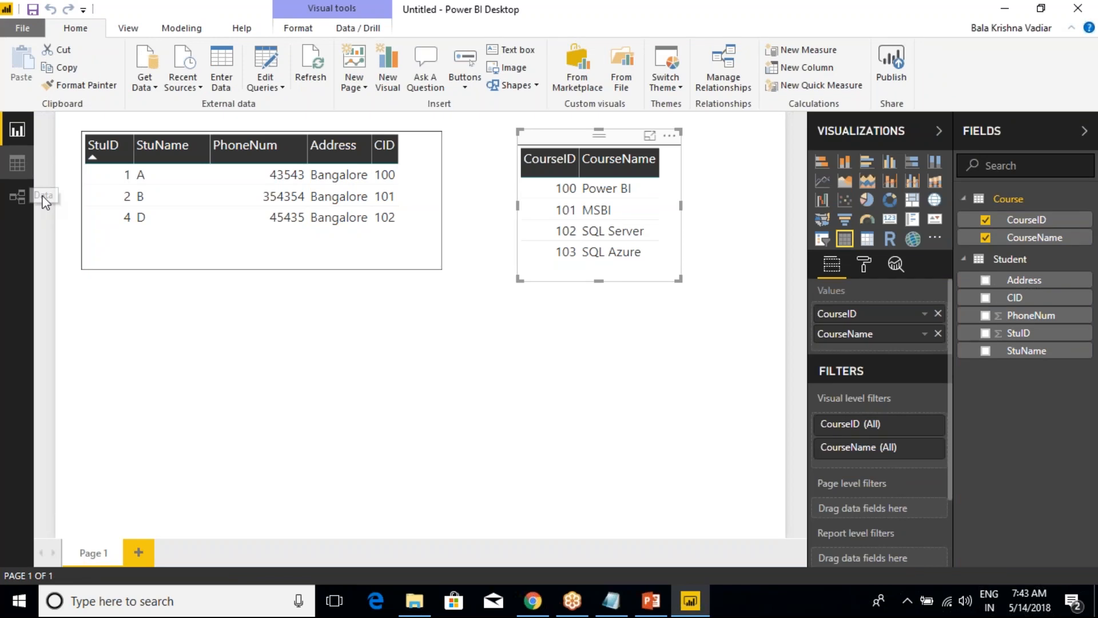
click(17, 196)
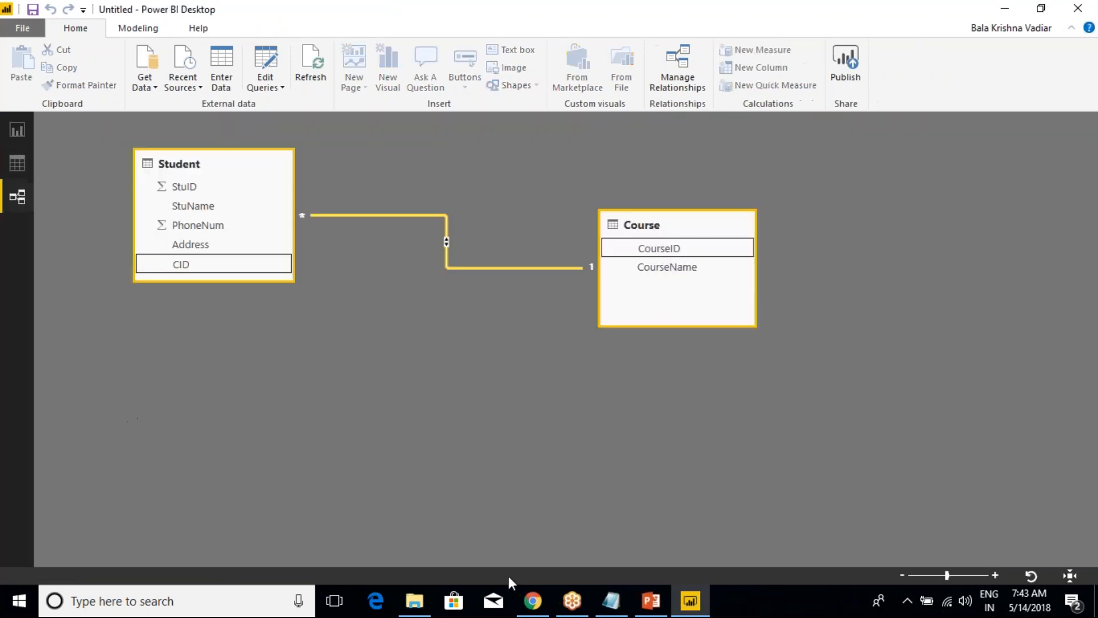
double_click(413, 215)
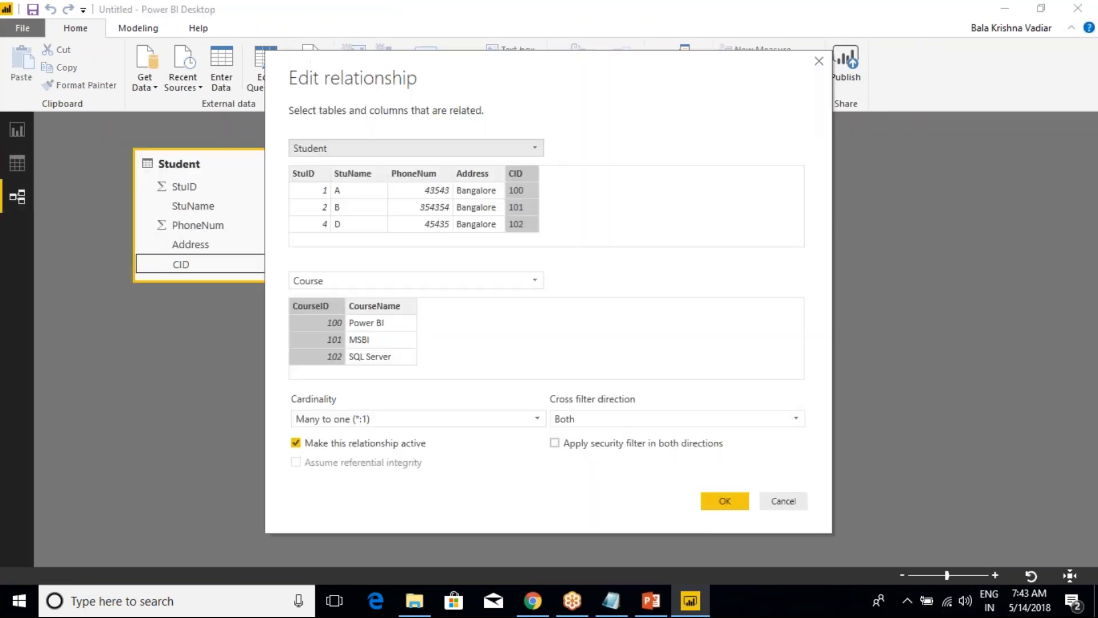
click(350, 421)
click(336, 453)
click(723, 502)
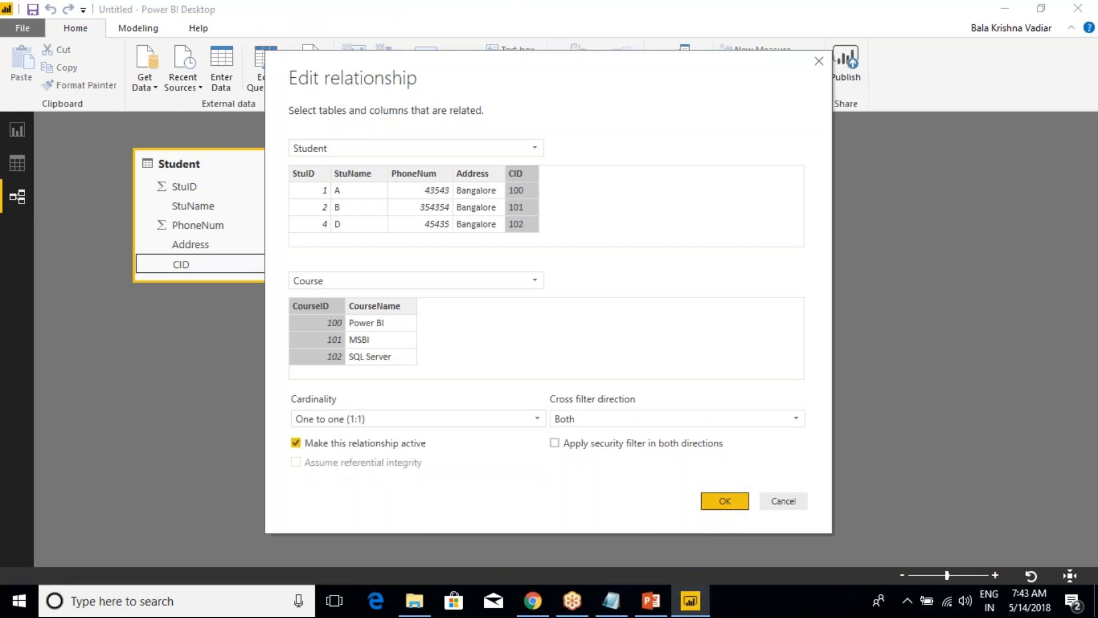
Compare the report tables with the ends of the Student–Course relationship line, finishing on the report page.
click(18, 129)
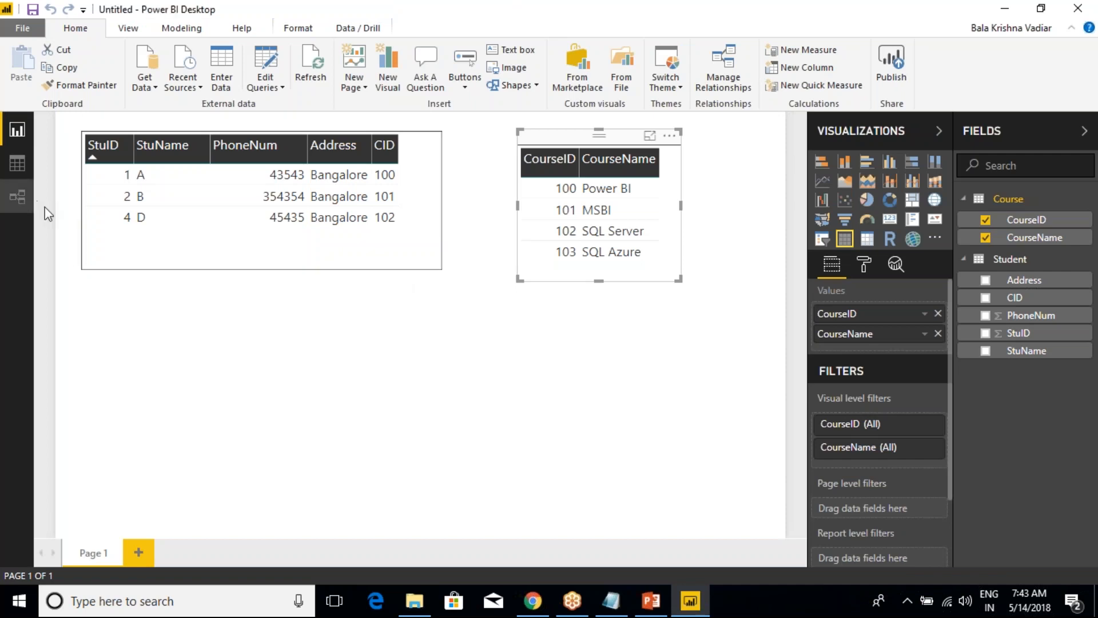
click(17, 196)
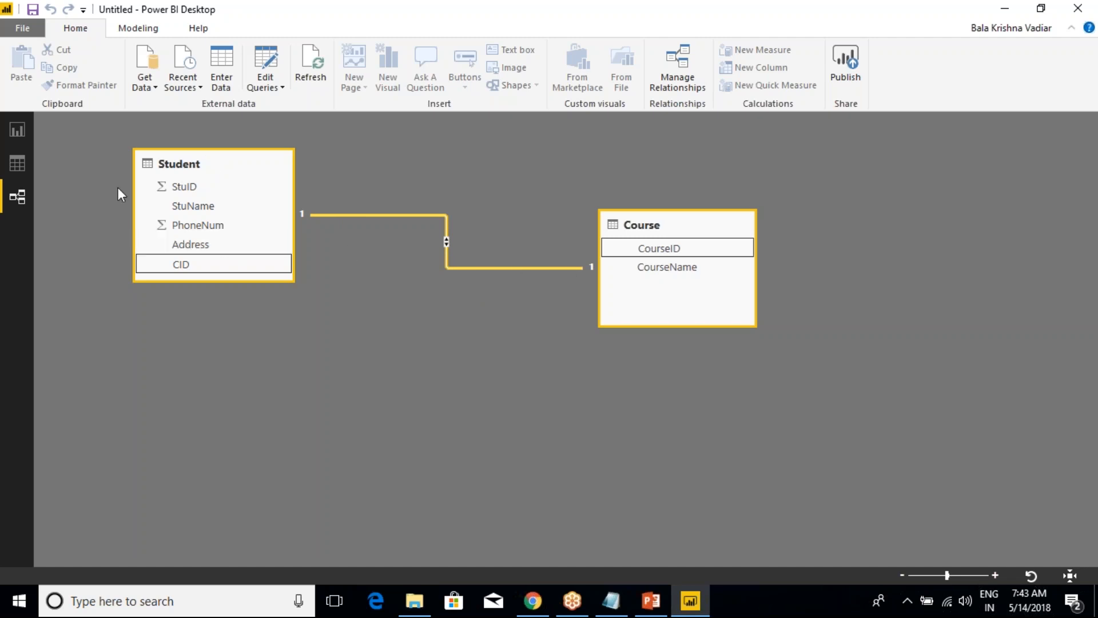
click(17, 130)
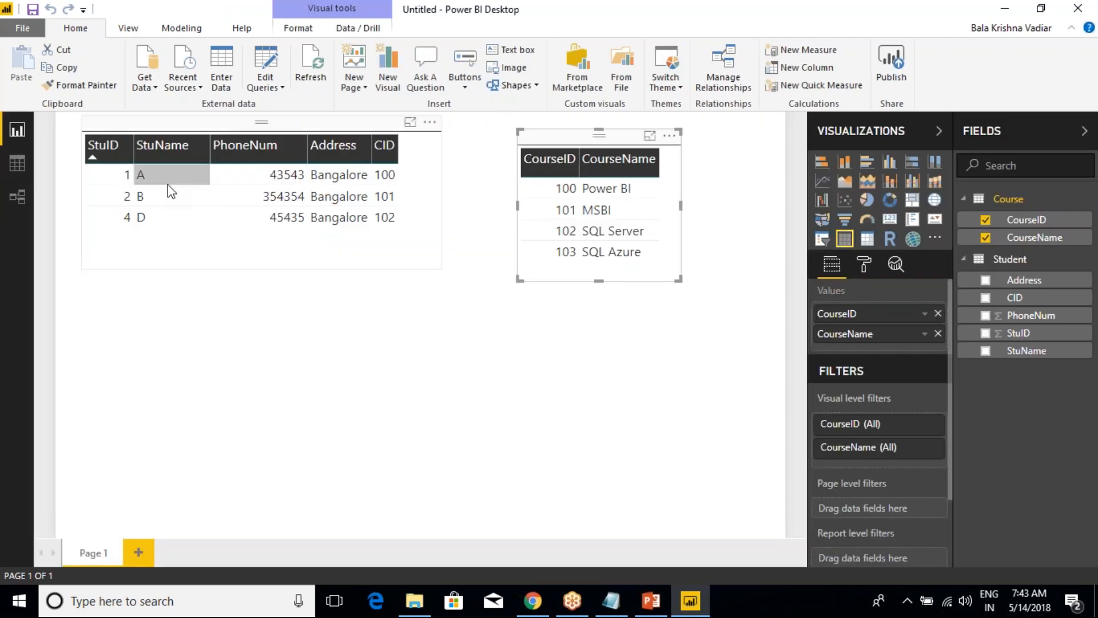
Shrink the Student table visual slightly around its rows and select the Course table visual.
click(206, 124)
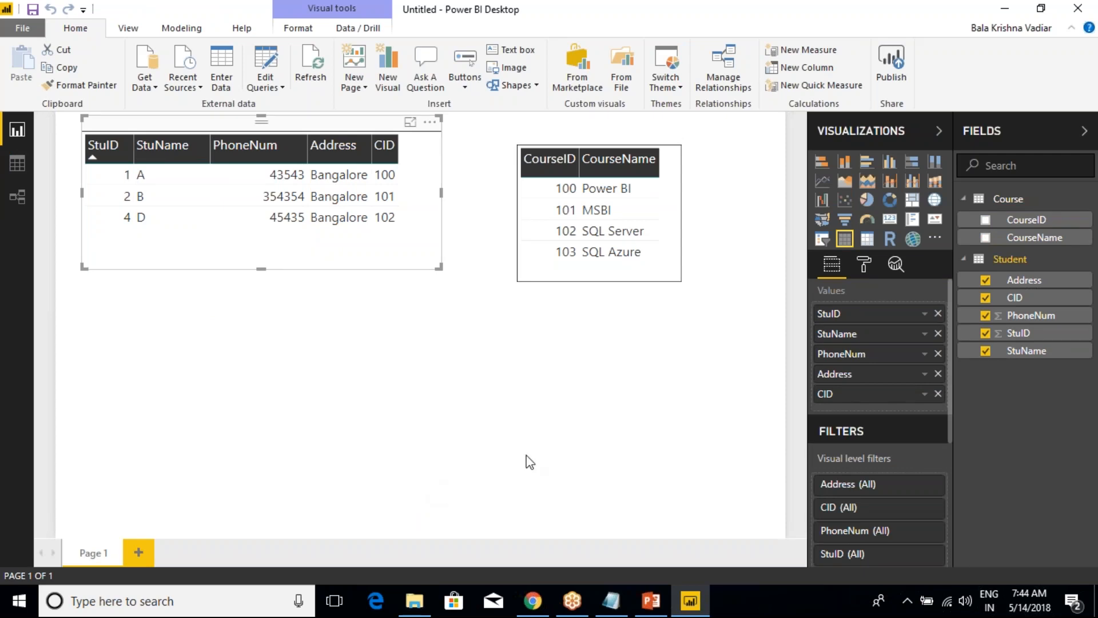
drag(439, 267, 421, 246)
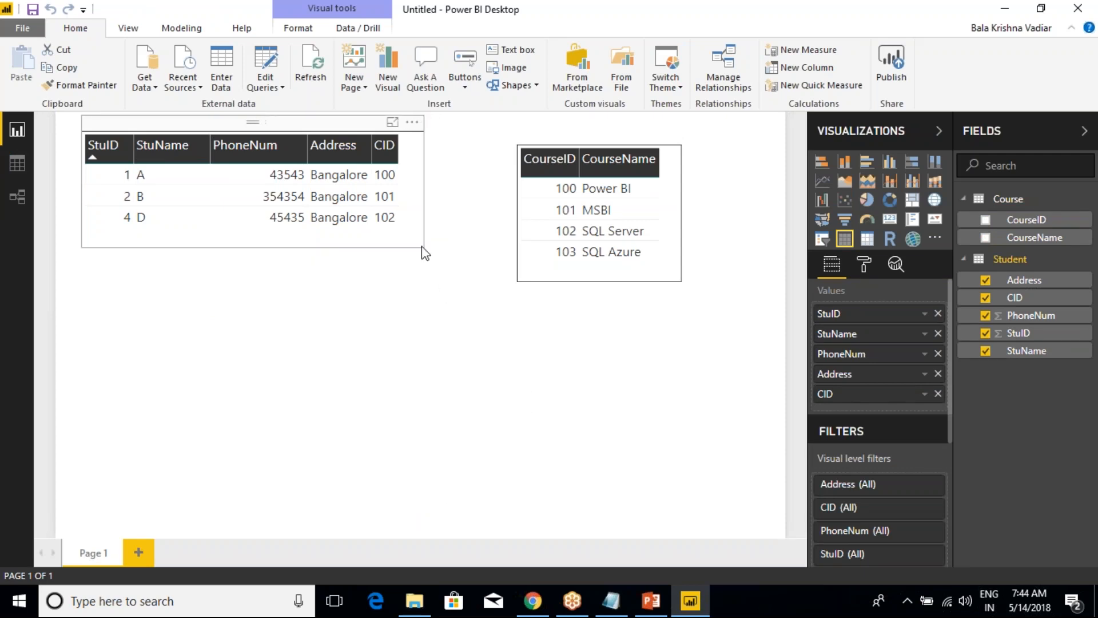
click(551, 157)
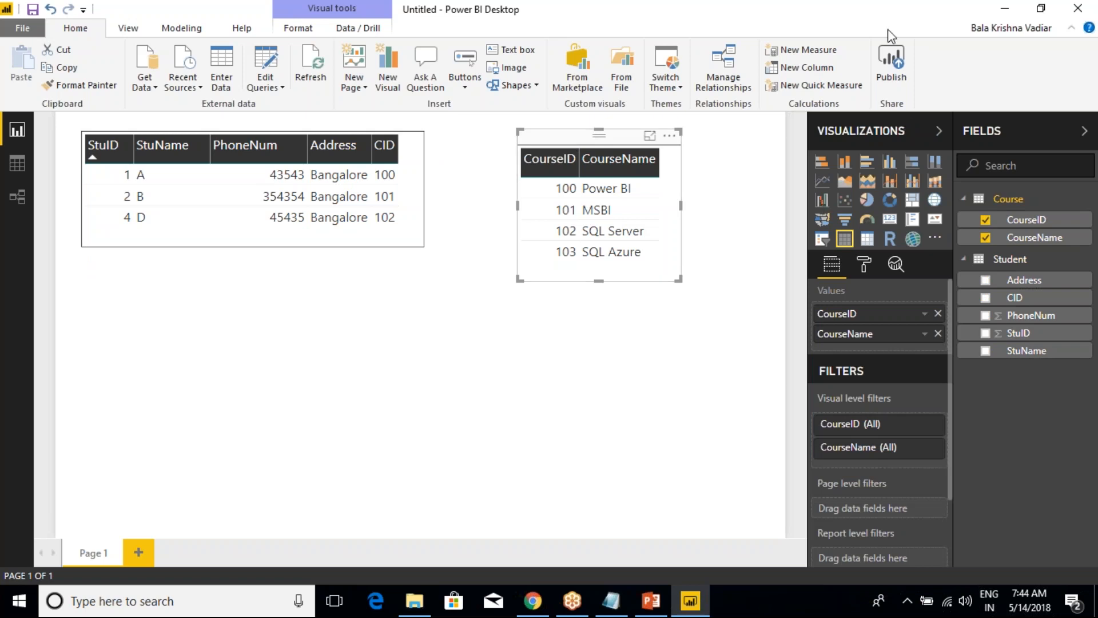
Switch to the class notes in Notepad and highlight the 1-to-Many, Many-to-1 and Many-to-Many entries in turn.
click(611, 601)
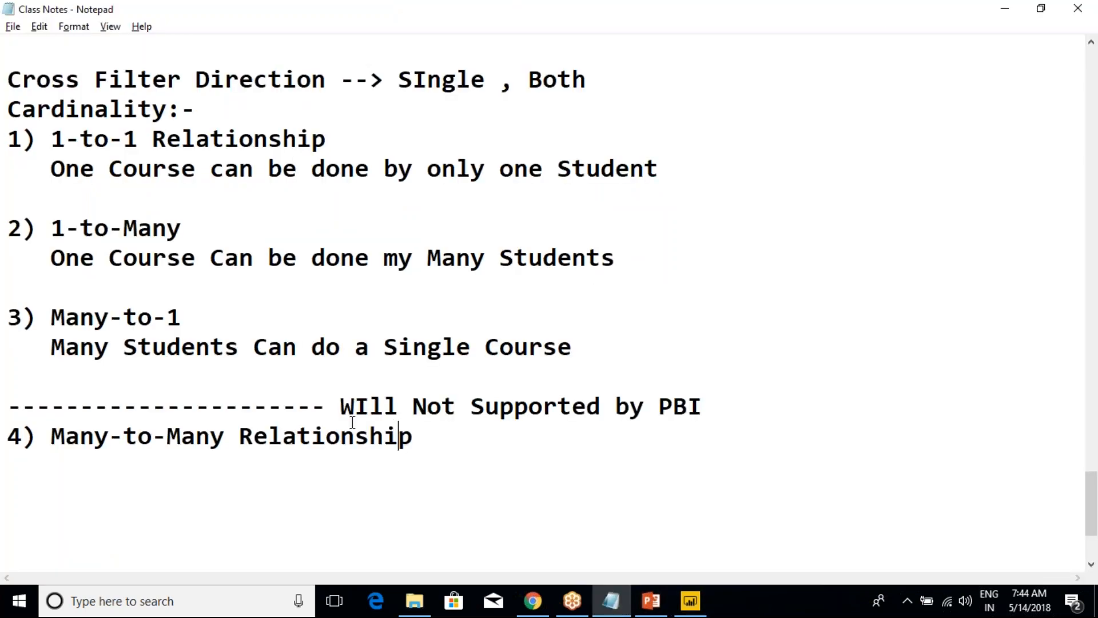
drag(51, 227, 123, 258)
drag(85, 314, 220, 370)
click(220, 370)
drag(417, 437, 7, 406)
click(263, 428)
Go over the cardinality list in the notes again, highlighting the Many-to-1 and 1-to-Many entries with their explanations.
scroll(605, 448, up, 1)
drag(605, 449, 180, 257)
click(84, 255)
click(104, 306)
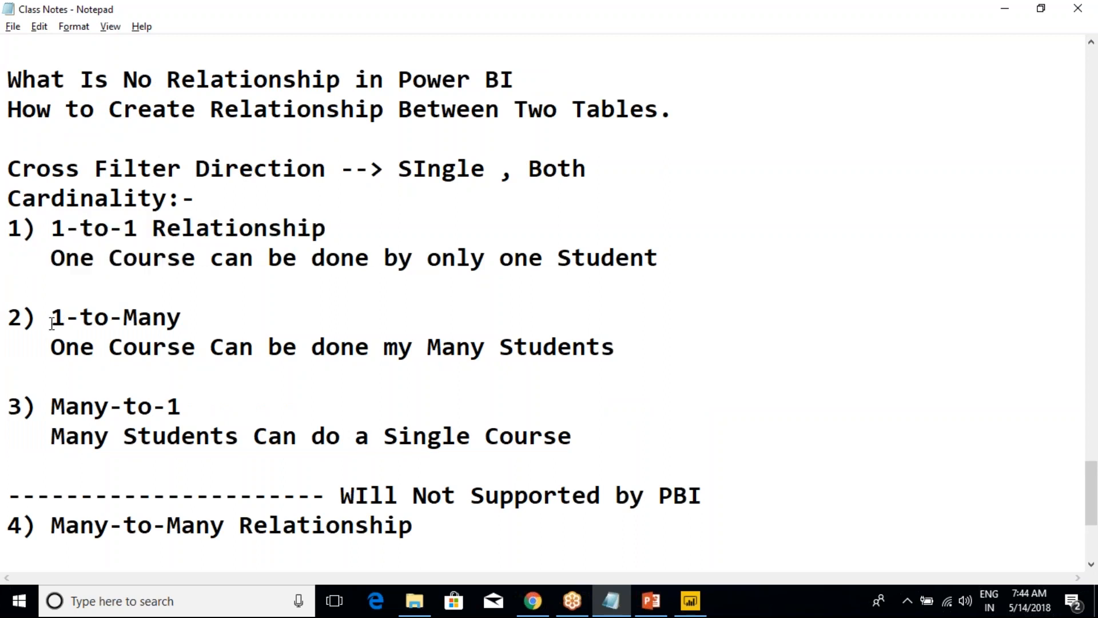
drag(51, 394, 183, 440)
click(183, 440)
drag(52, 318, 265, 344)
click(266, 344)
click(888, 25)
click(905, 452)
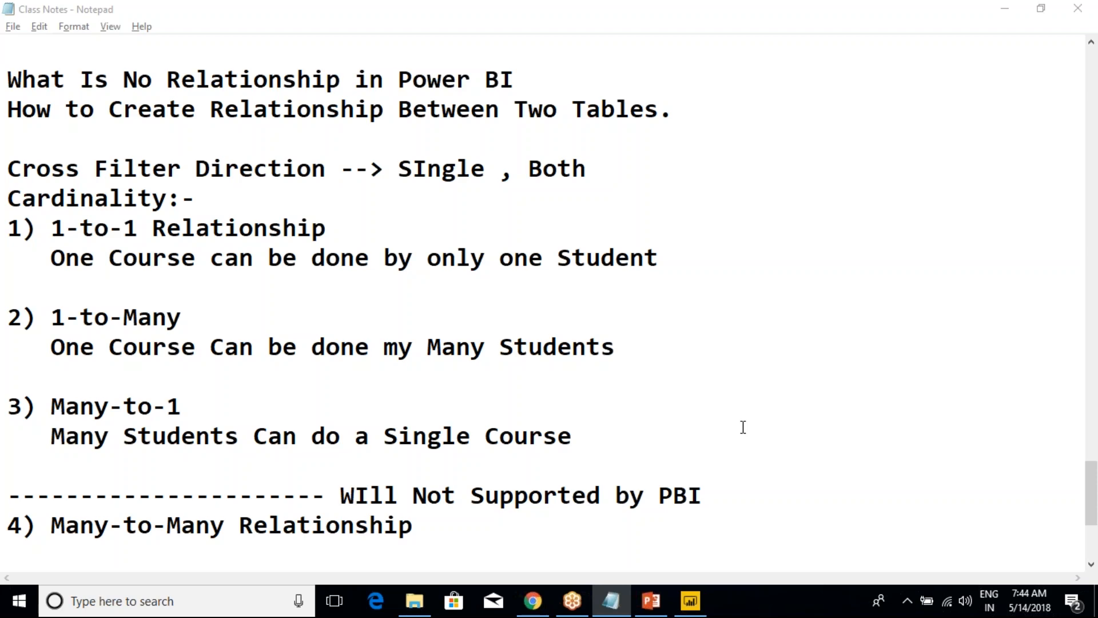
Switch to Power BI Desktop, review the Student–Course relationship's cardinality and cross filter settings, and close them without changes.
mouse_move(688, 599)
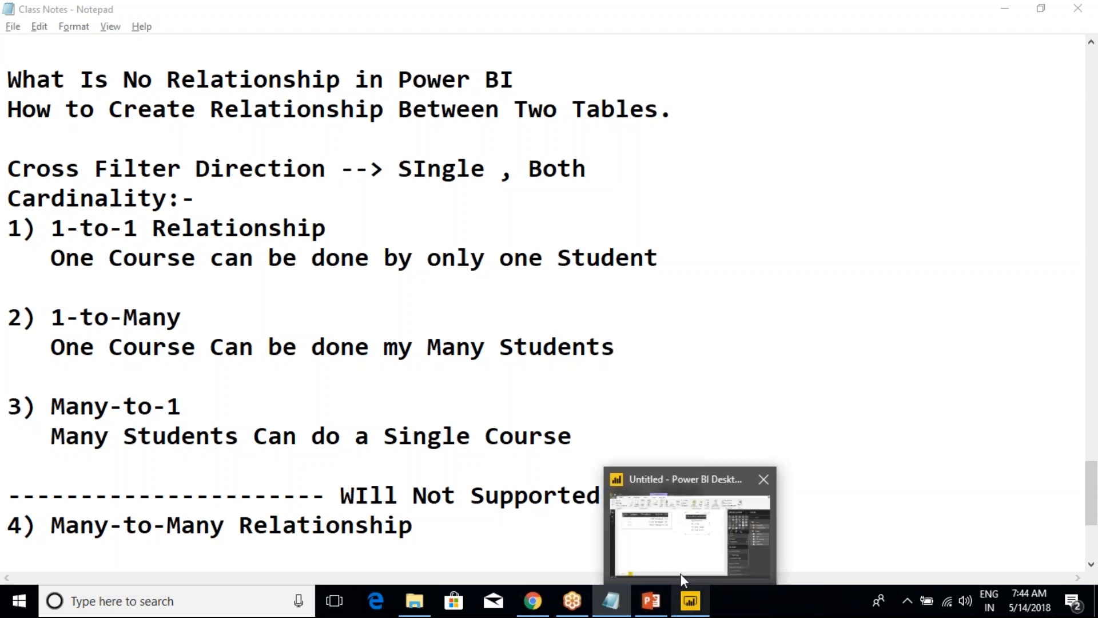
click(681, 579)
click(17, 196)
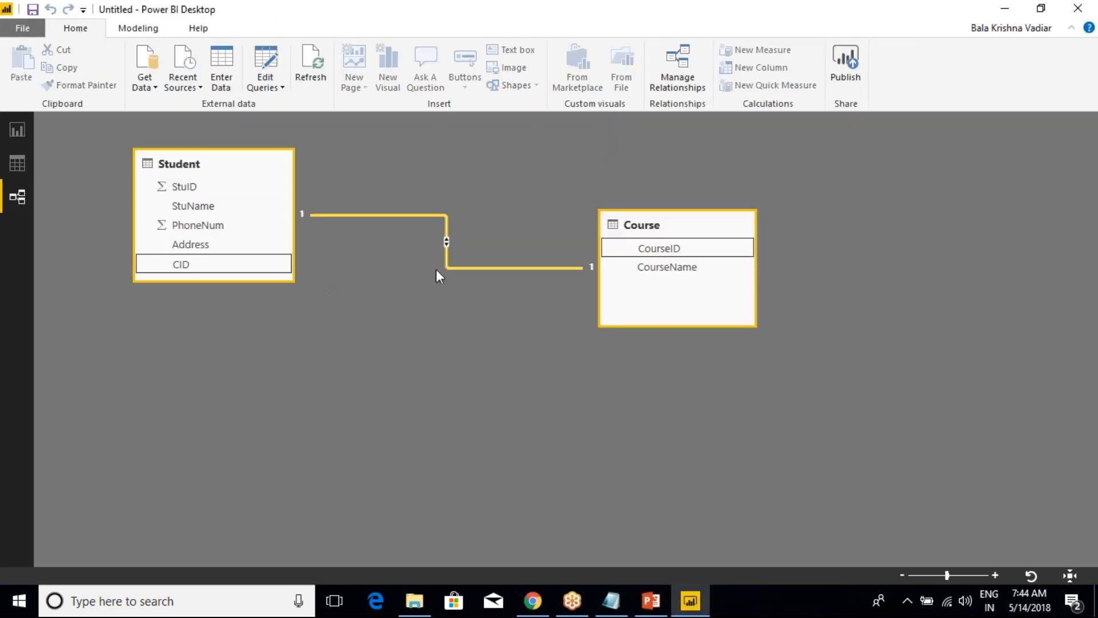
double_click(434, 216)
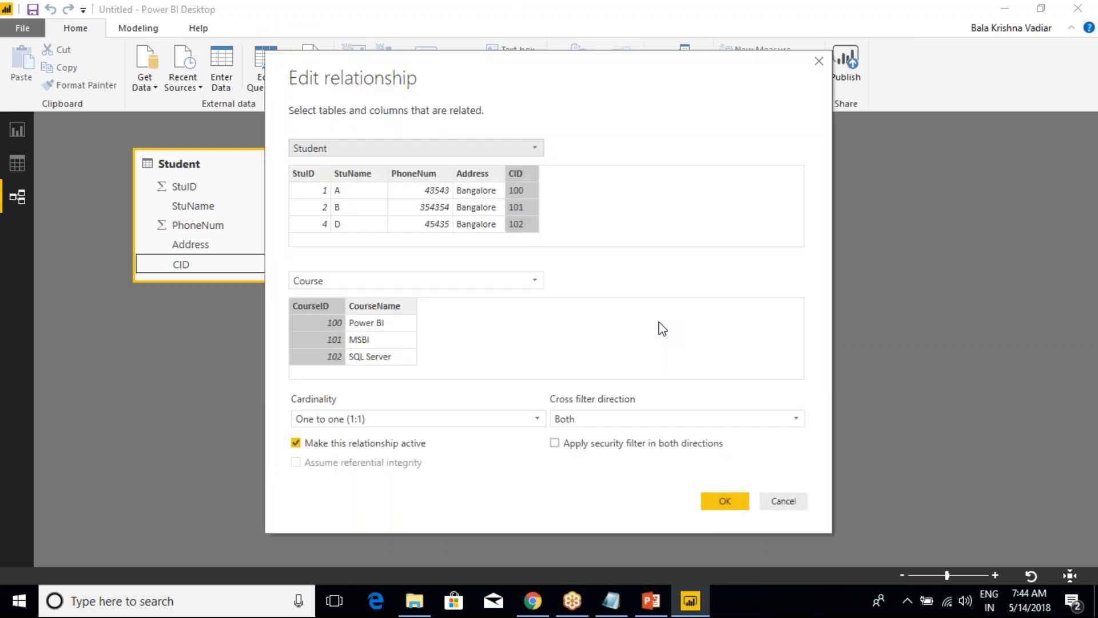
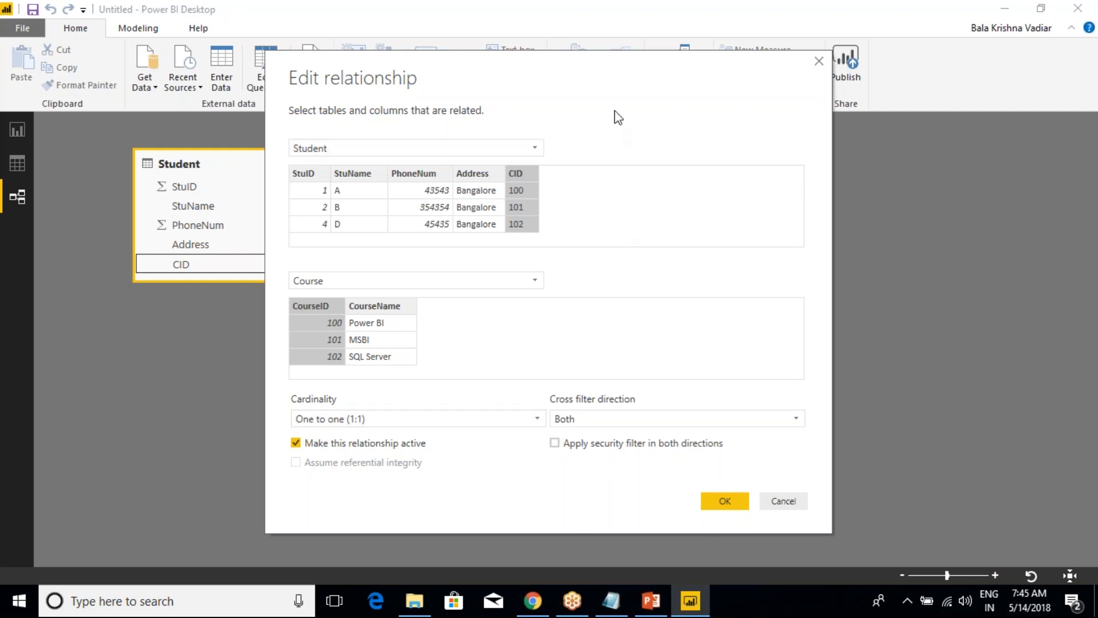
click(721, 501)
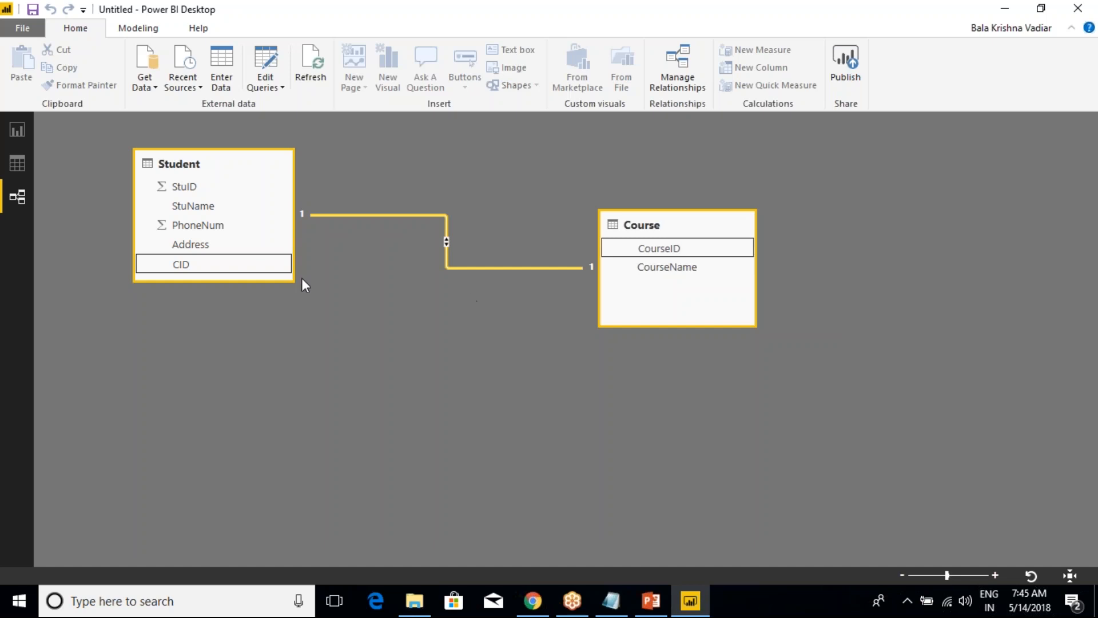
Edit the Student–Course relationship to list Course with CourseID first and Student with CID second, and apply it.
double_click(339, 215)
click(454, 148)
click(342, 167)
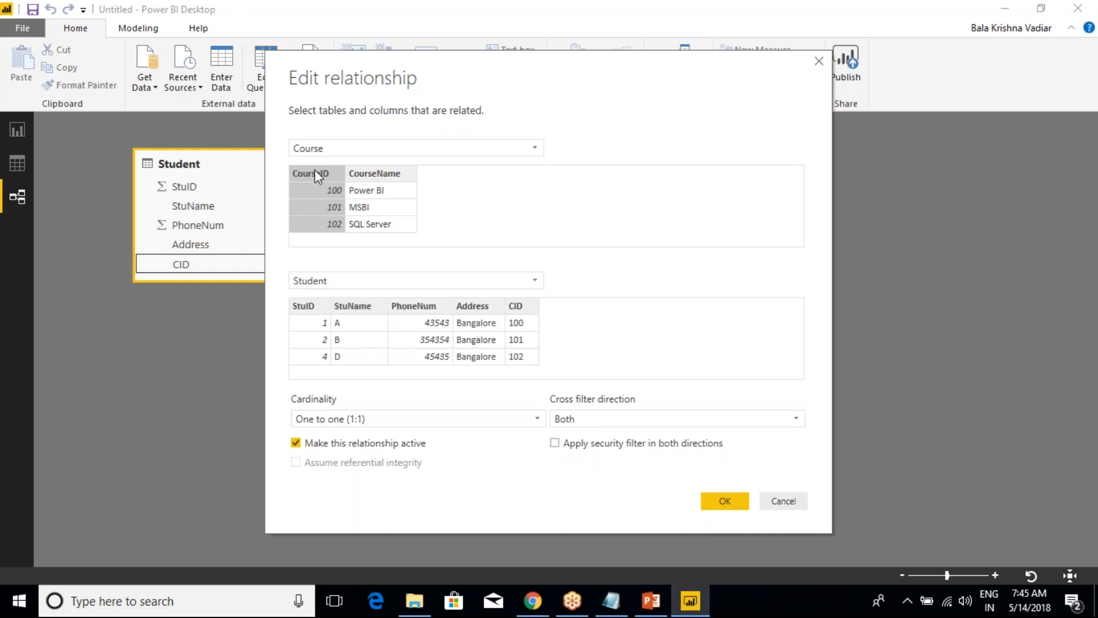
click(518, 306)
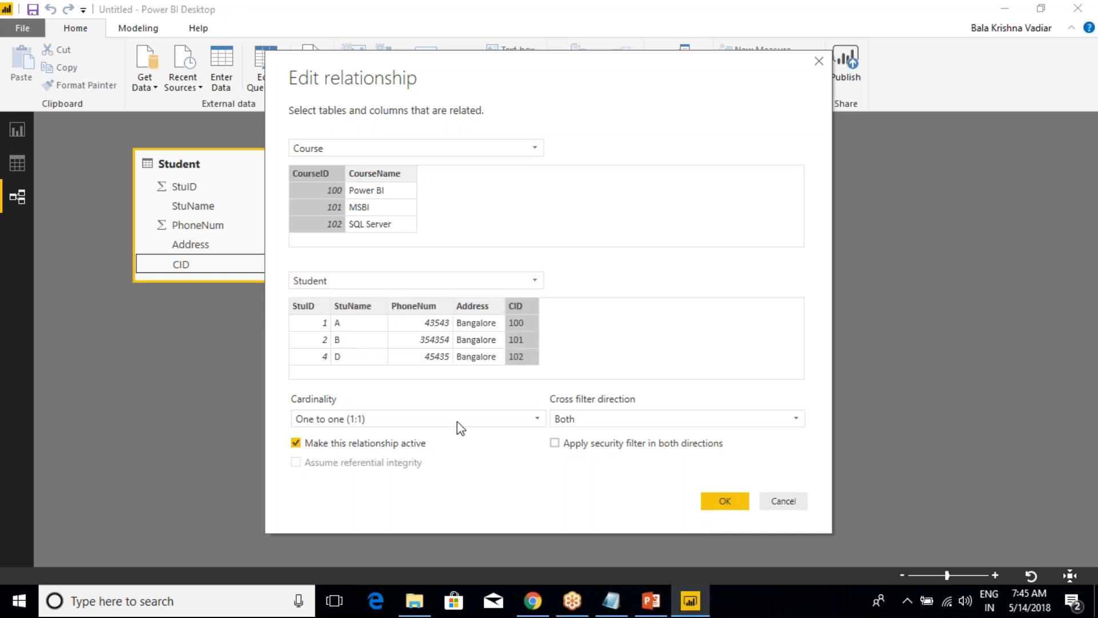
click(716, 502)
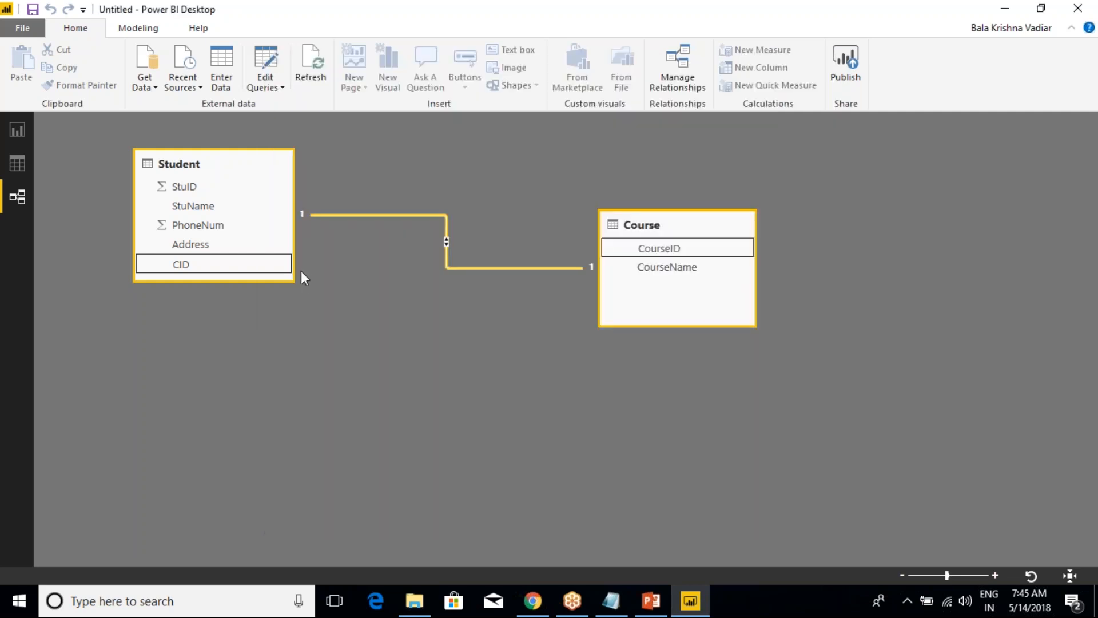
Check the data and report views, and reopen the Student–Course relationship to review its related tables and columns.
click(19, 164)
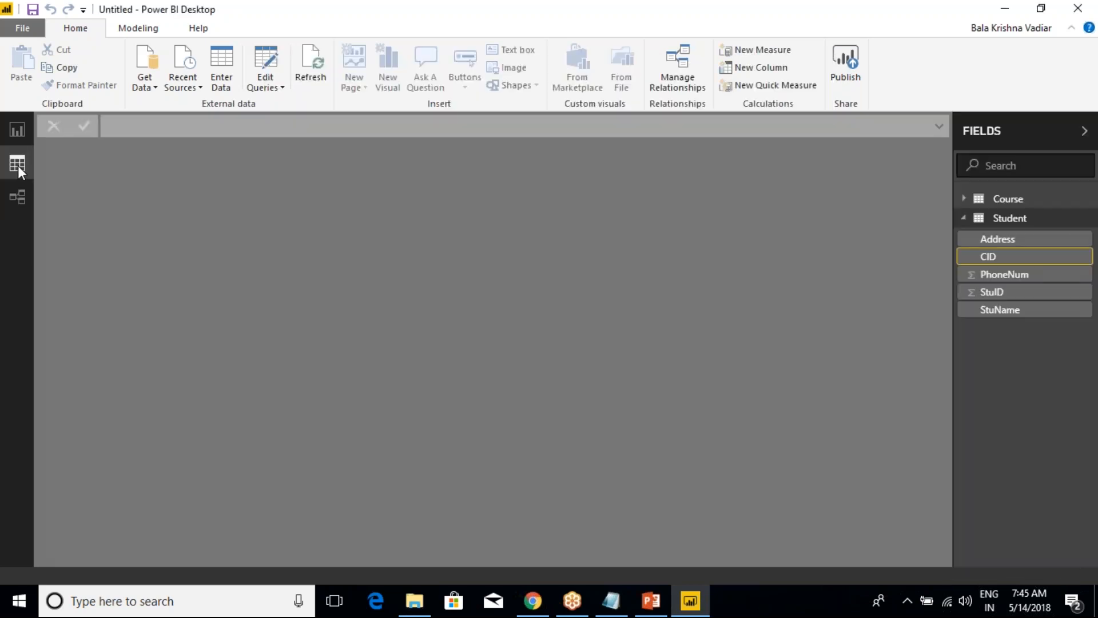
click(20, 131)
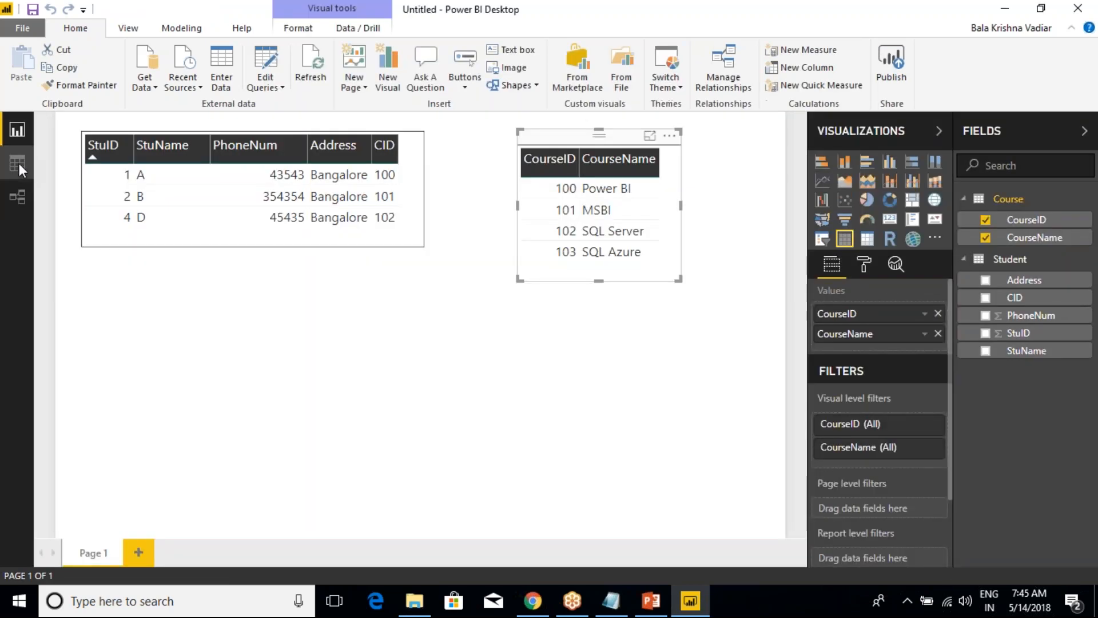
click(19, 195)
double_click(359, 215)
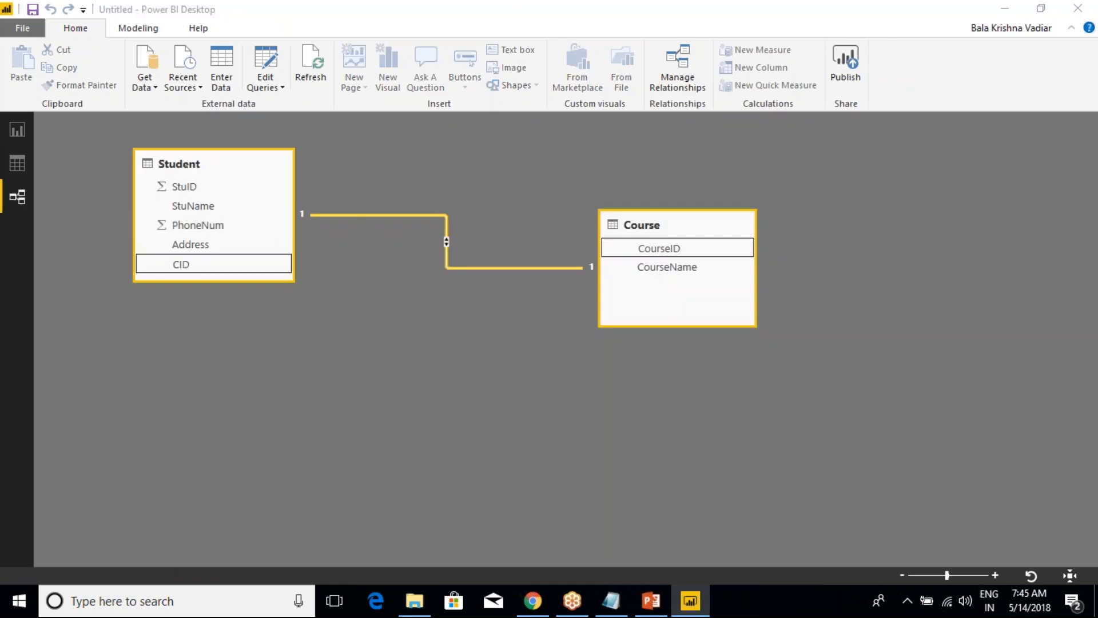
click(321, 150)
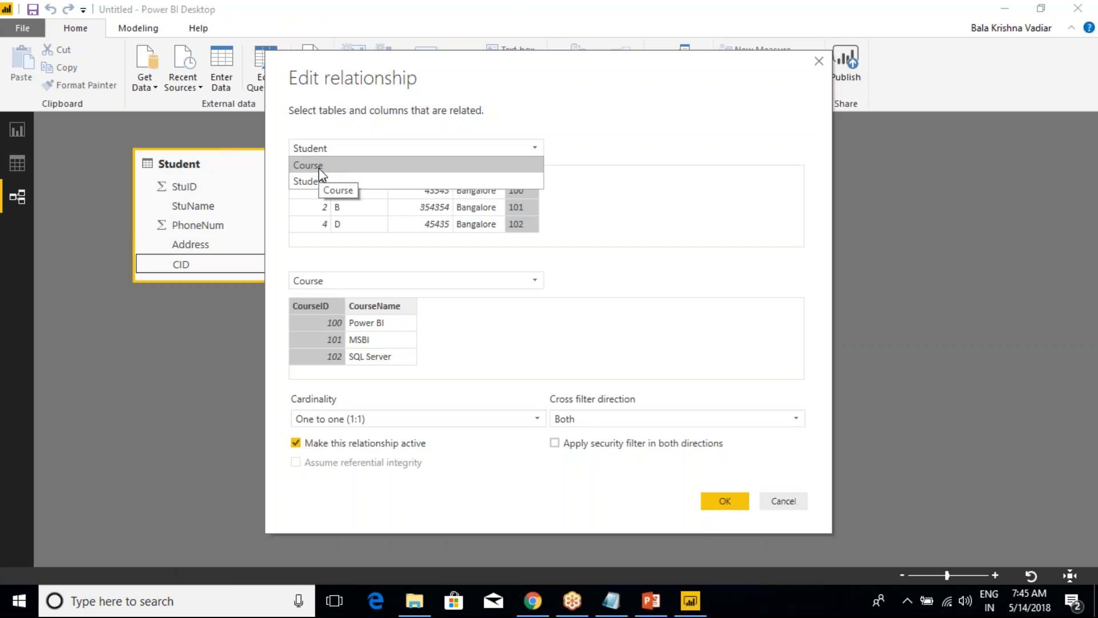
click(608, 143)
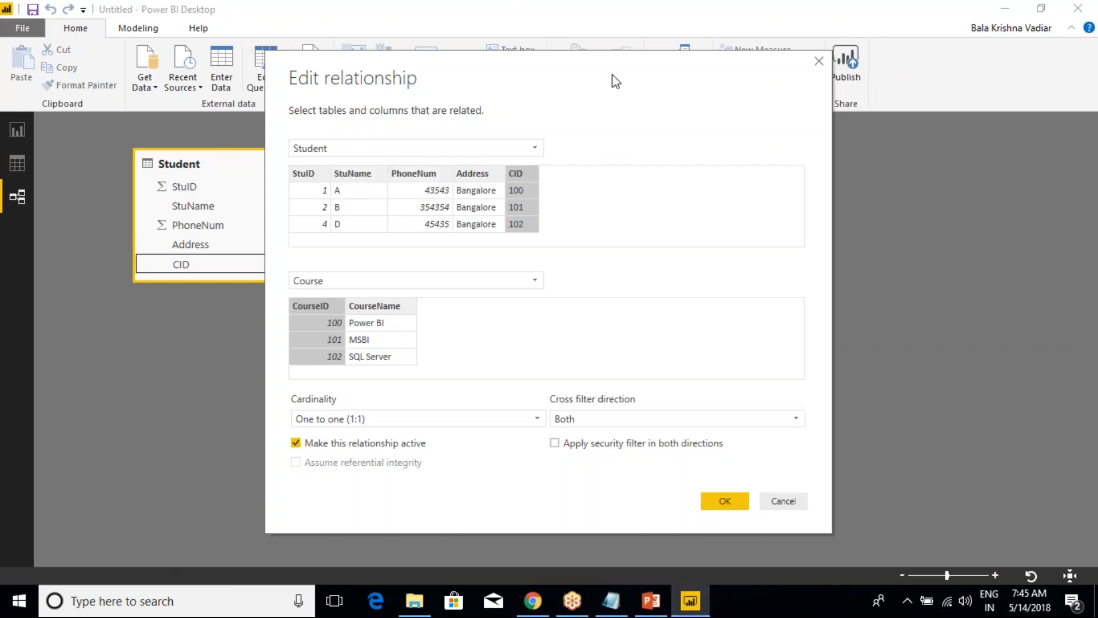
drag(608, 69, 483, 49)
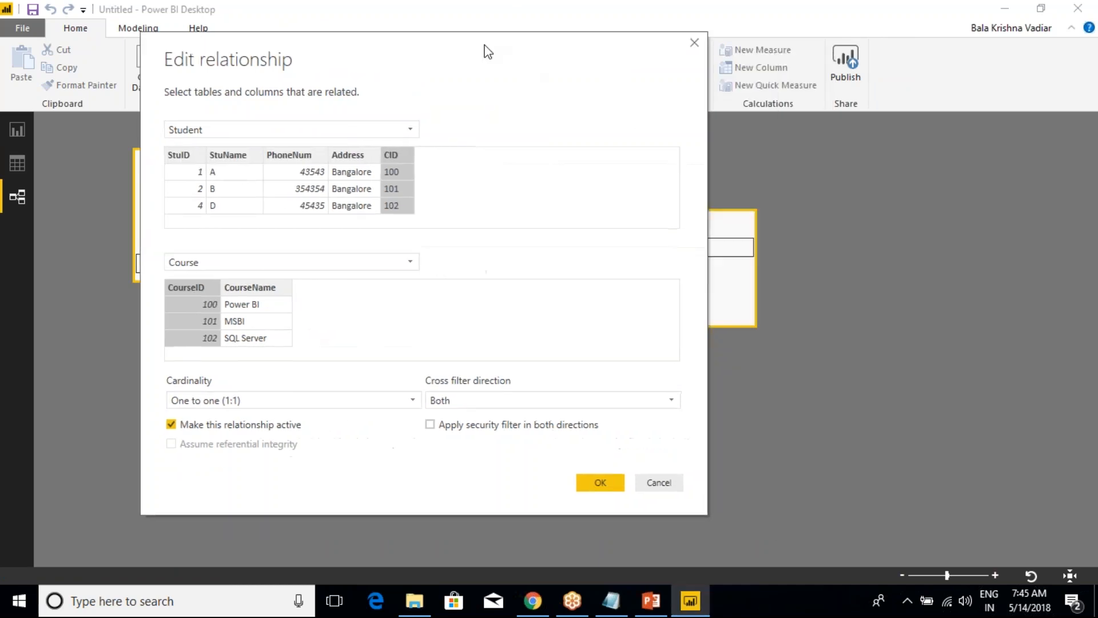
click(611, 490)
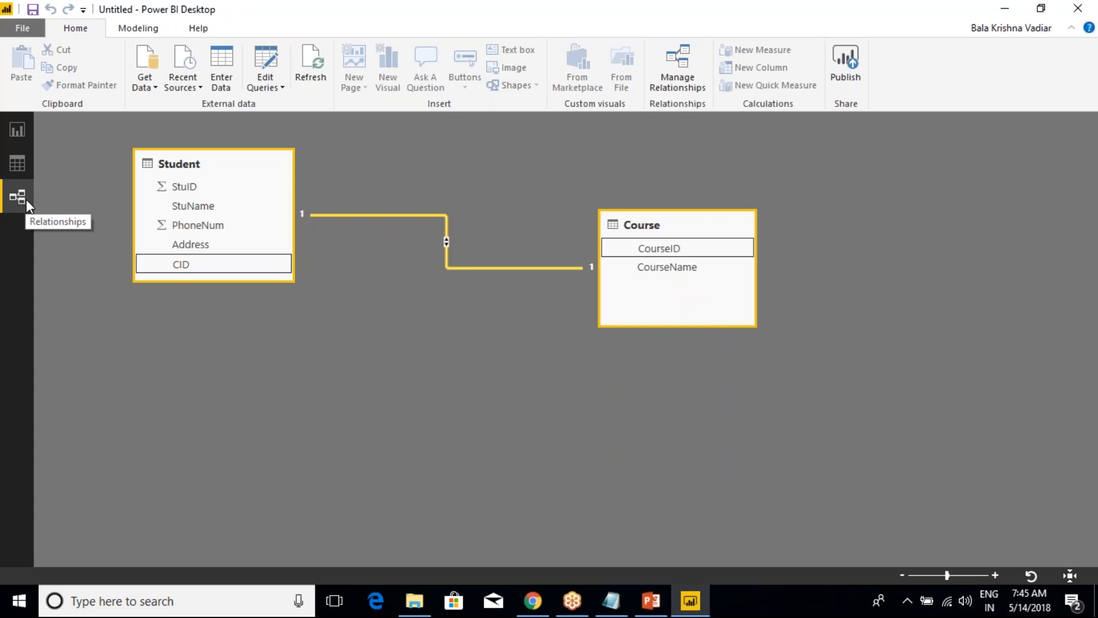
Review the cardinality options of the Student–Course relationship, keep One to one (1:1), and confirm.
double_click(431, 216)
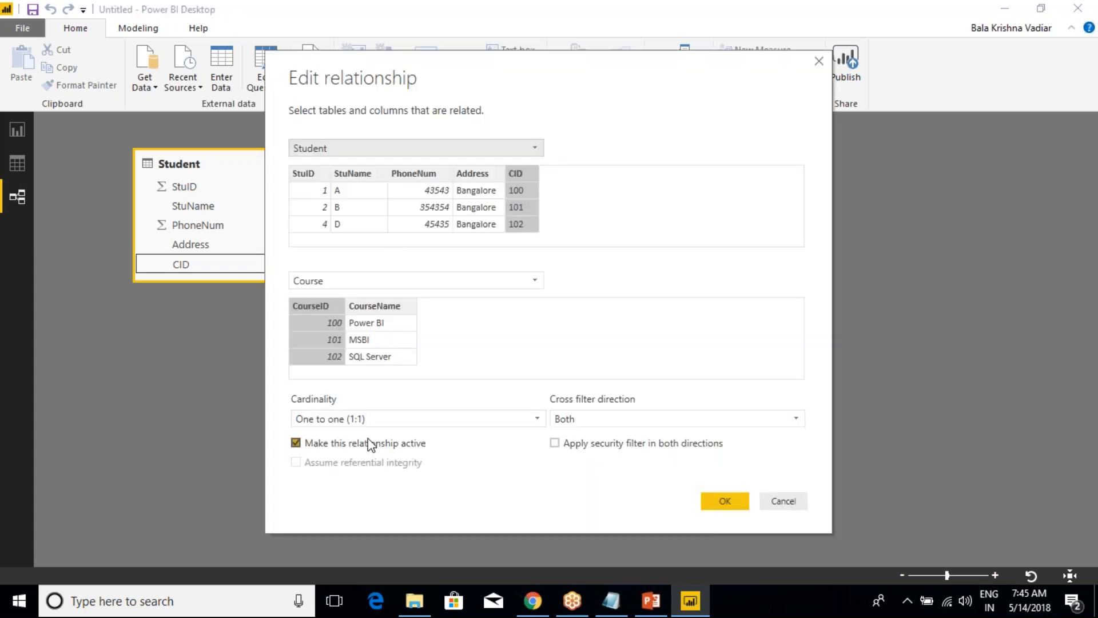
click(366, 420)
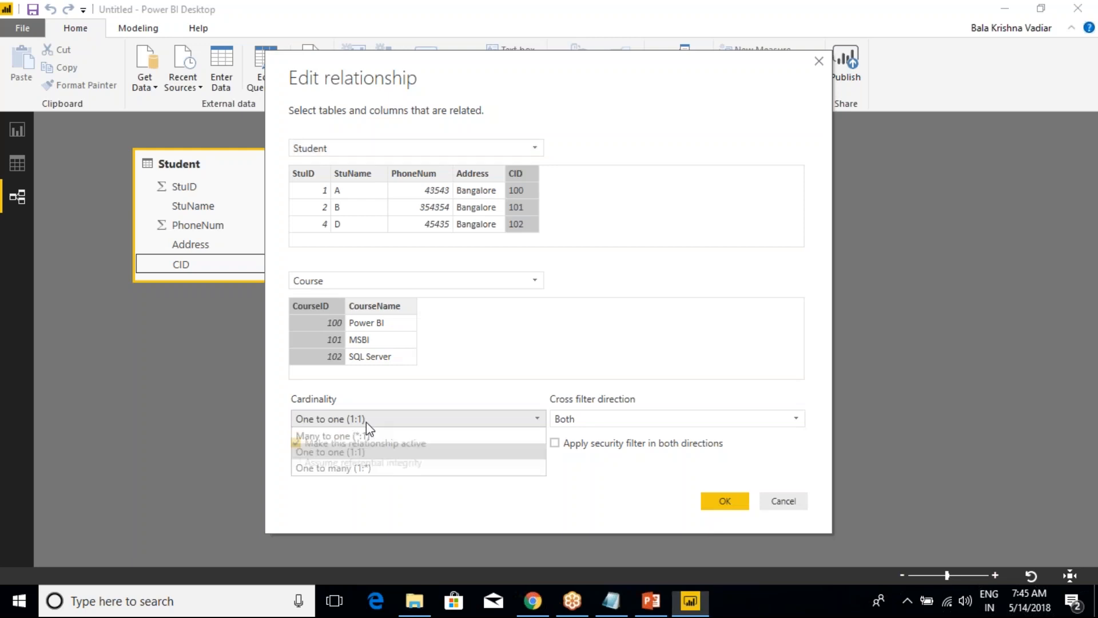
click(340, 453)
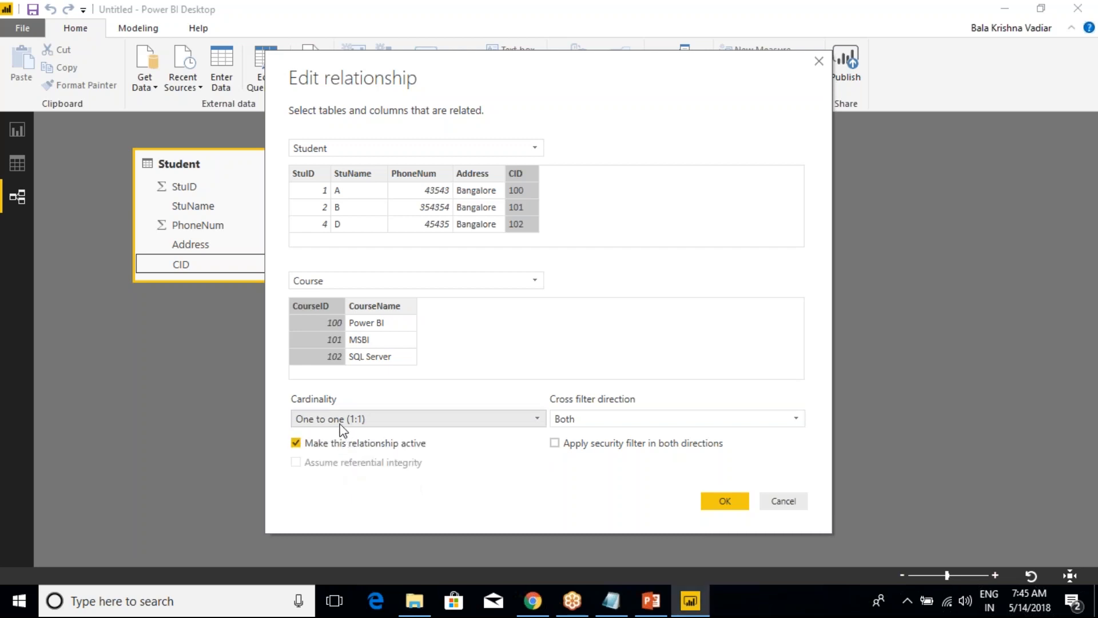
click(728, 508)
Switch to the class notes in Notepad and recap the Day-4 topics, highlighting Data Modelling and Create Relationship Between Two Tables.
mouse_move(546, 585)
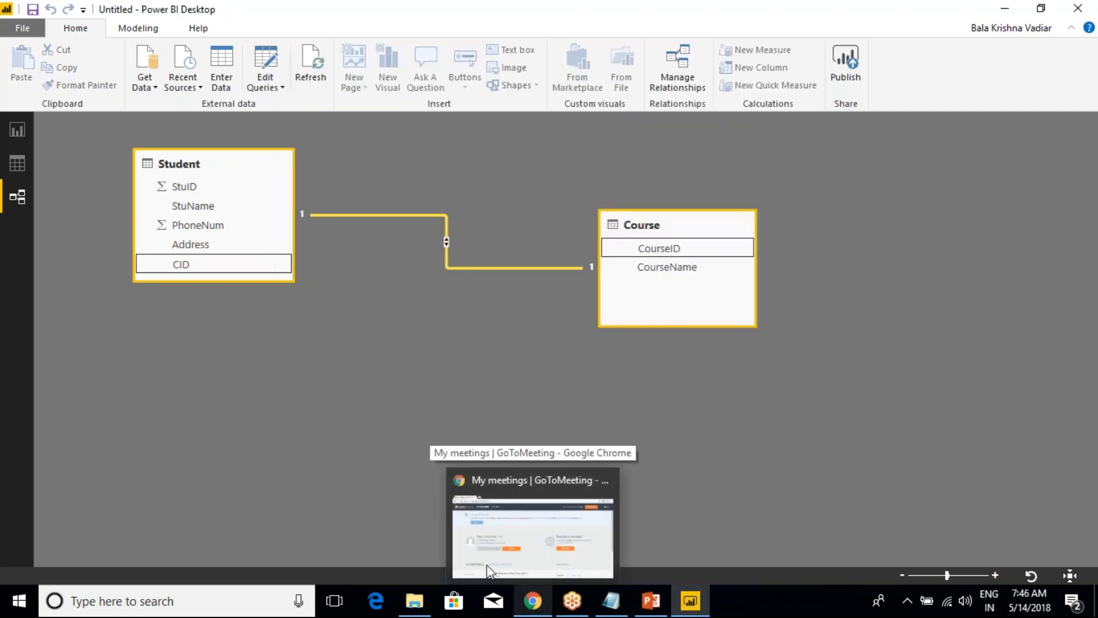
click(611, 600)
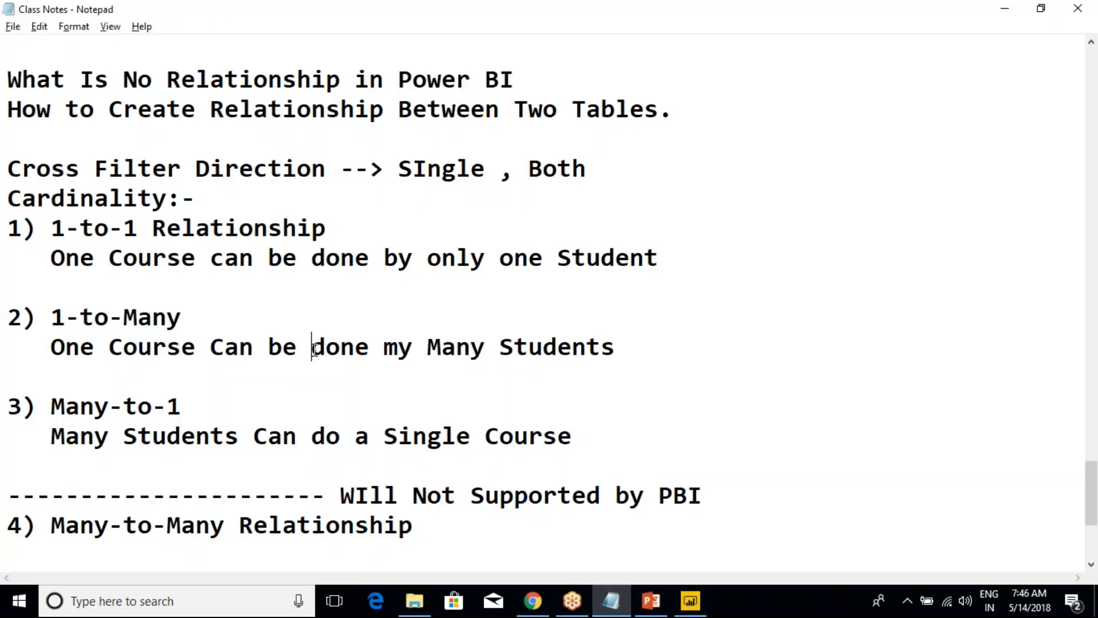
scroll(314, 349, up, 4)
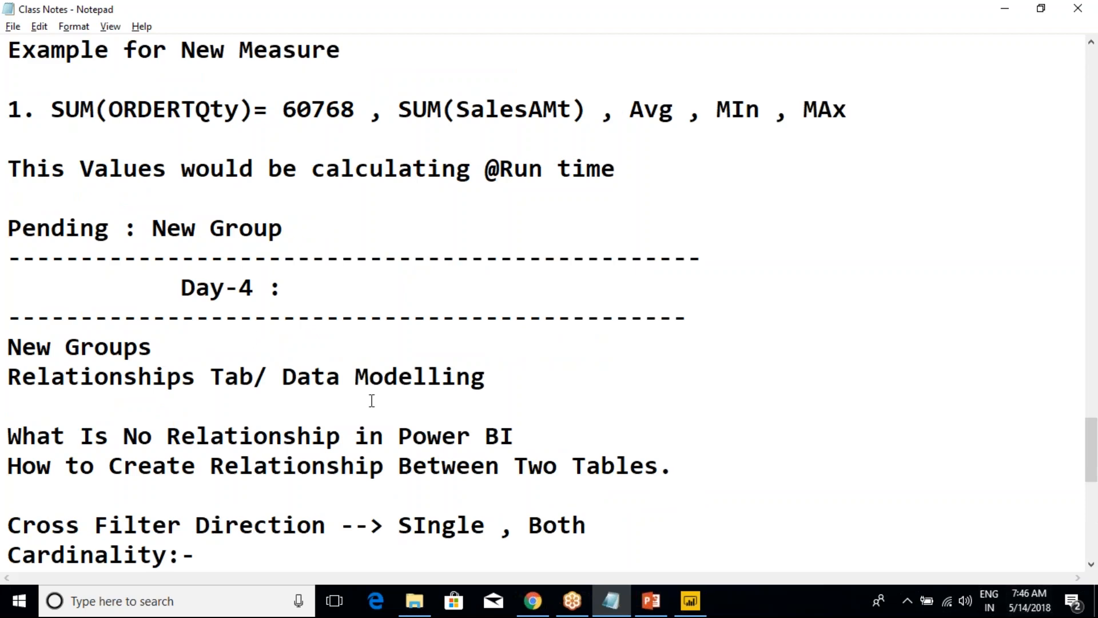
drag(506, 377, 275, 378)
scroll(275, 378, down, 2)
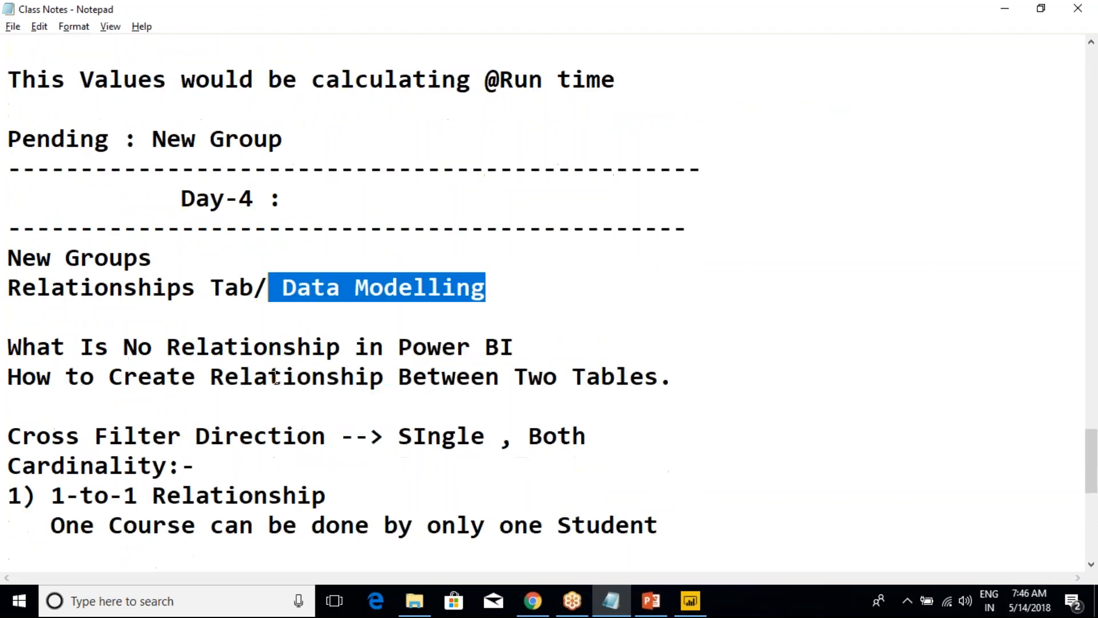
scroll(58, 191, down, 1)
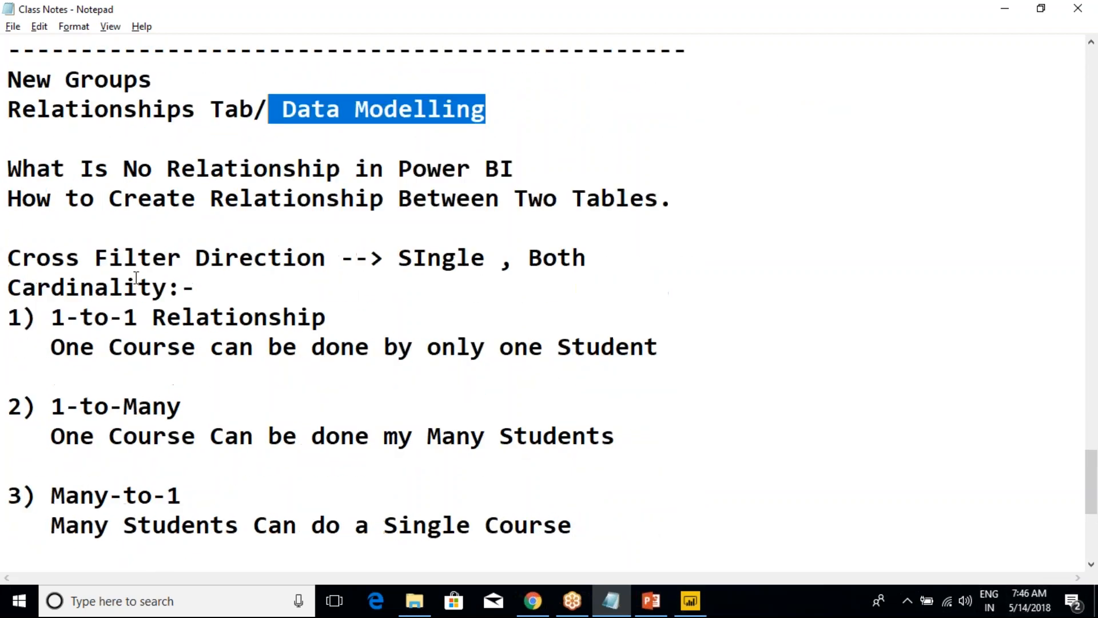
drag(139, 182, 346, 182)
click(354, 194)
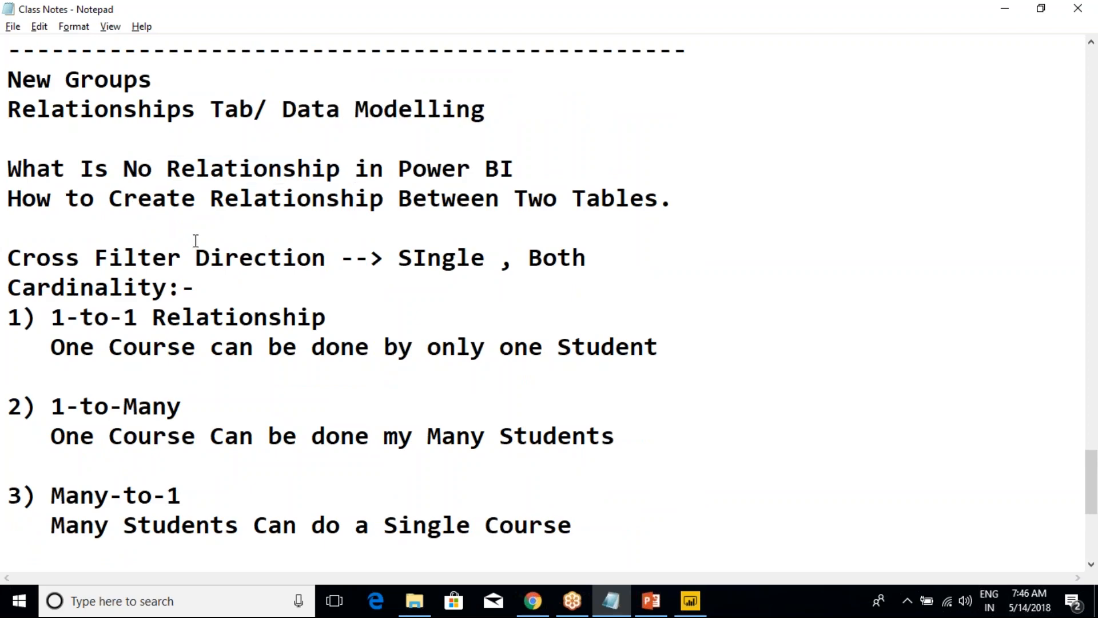
drag(109, 198, 503, 224)
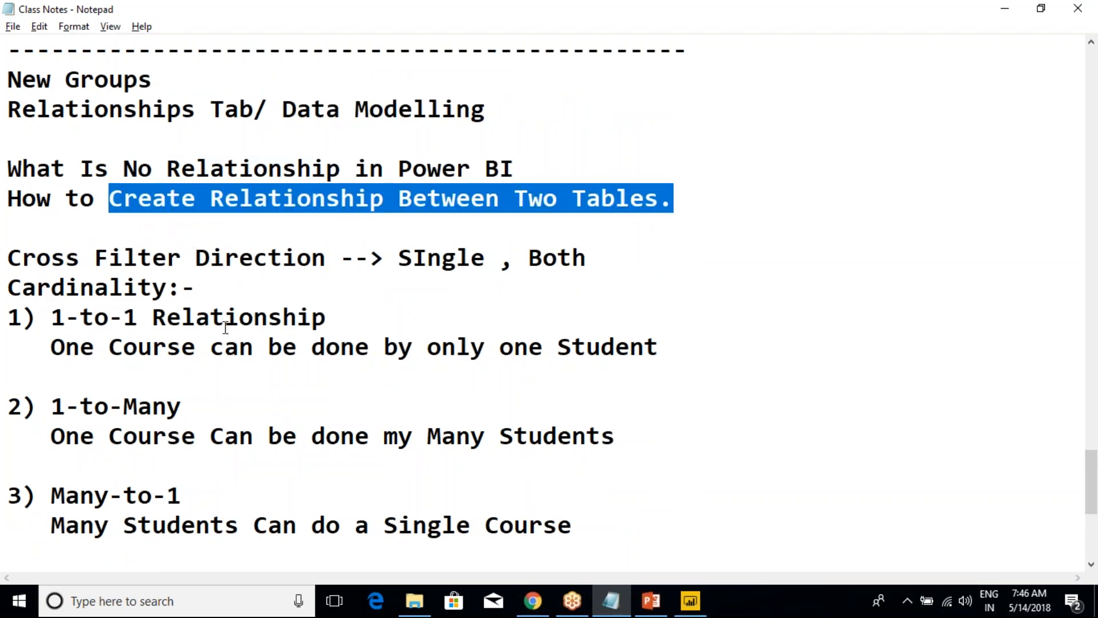
scroll(218, 326, down, 2)
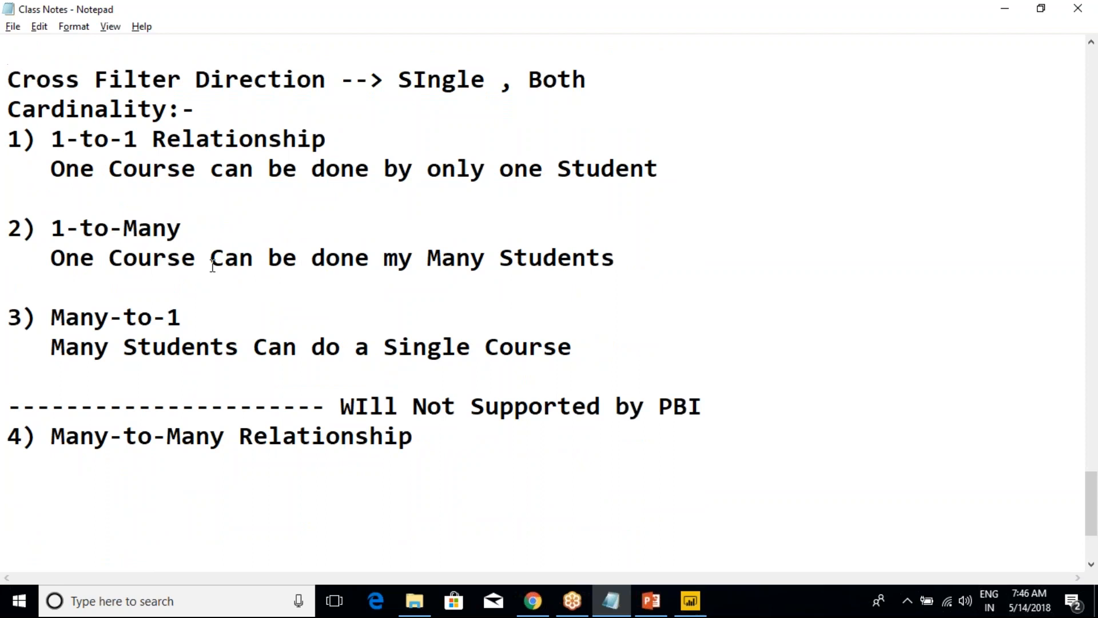
Highlight the 1-to-1, 1-to-Many and Many-to-1 entries together in the notes, and the Many-to-Many Relationship entry separately.
click(874, 460)
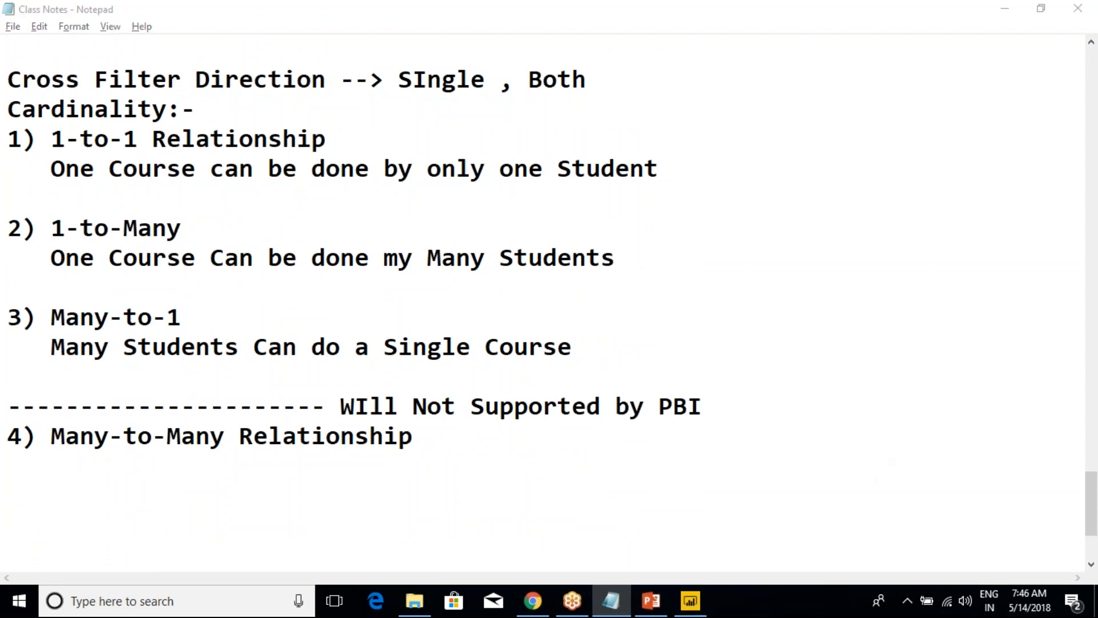
click(154, 224)
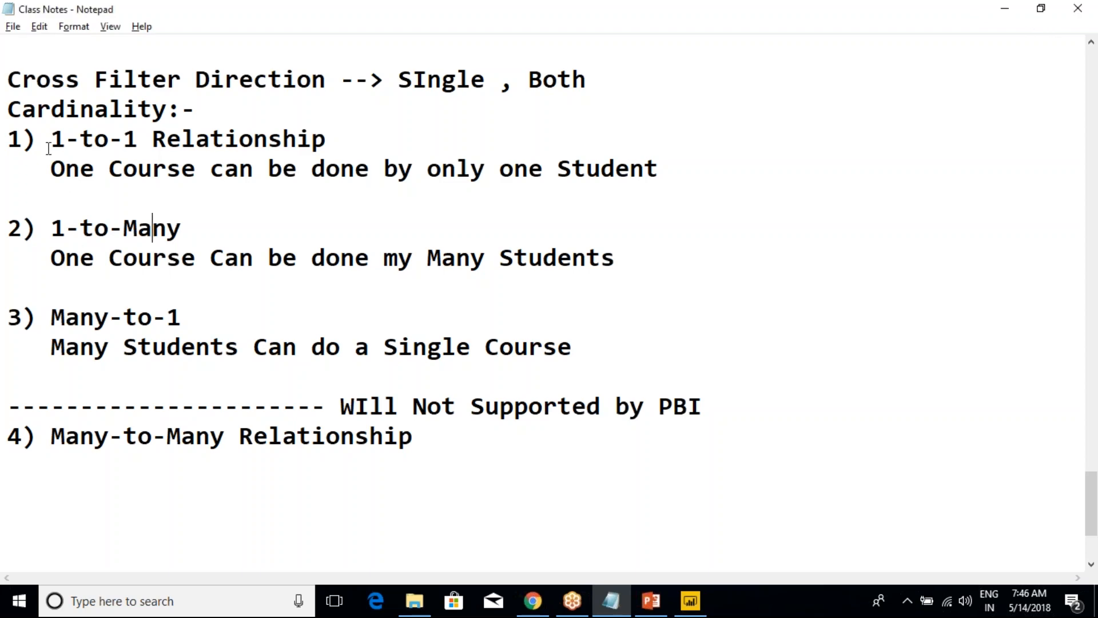
drag(8, 139, 322, 346)
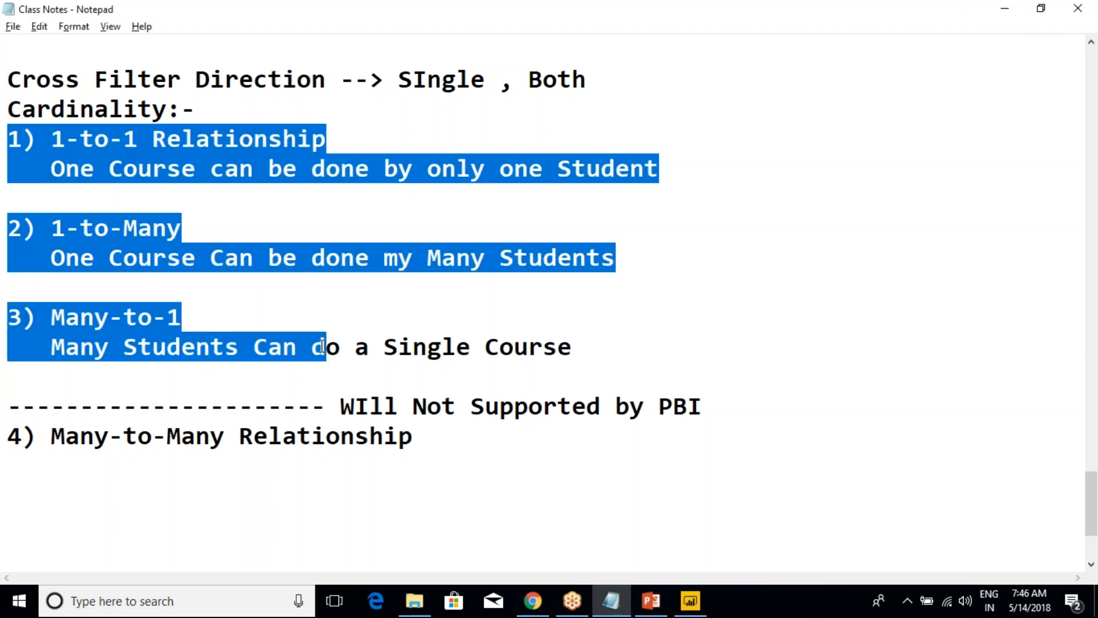
click(322, 346)
click(424, 438)
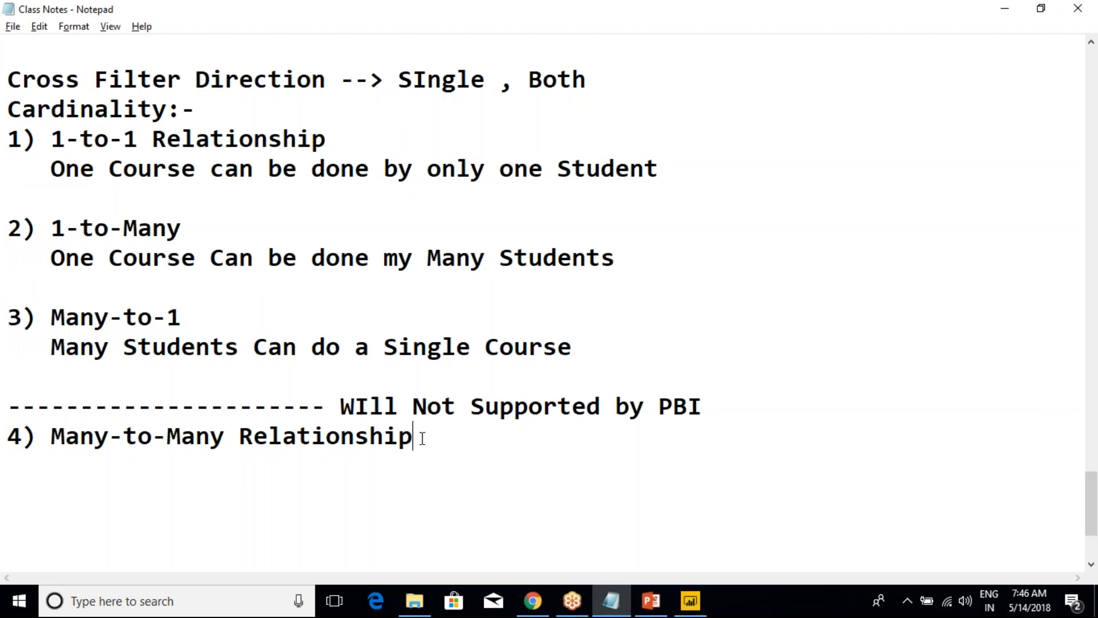
drag(422, 438, 8, 438)
click(122, 438)
drag(467, 451, 7, 438)
click(183, 436)
Switch back to Power BI Desktop and go through the data, report and relationship views, finishing in the report view.
key(alt+Tab)
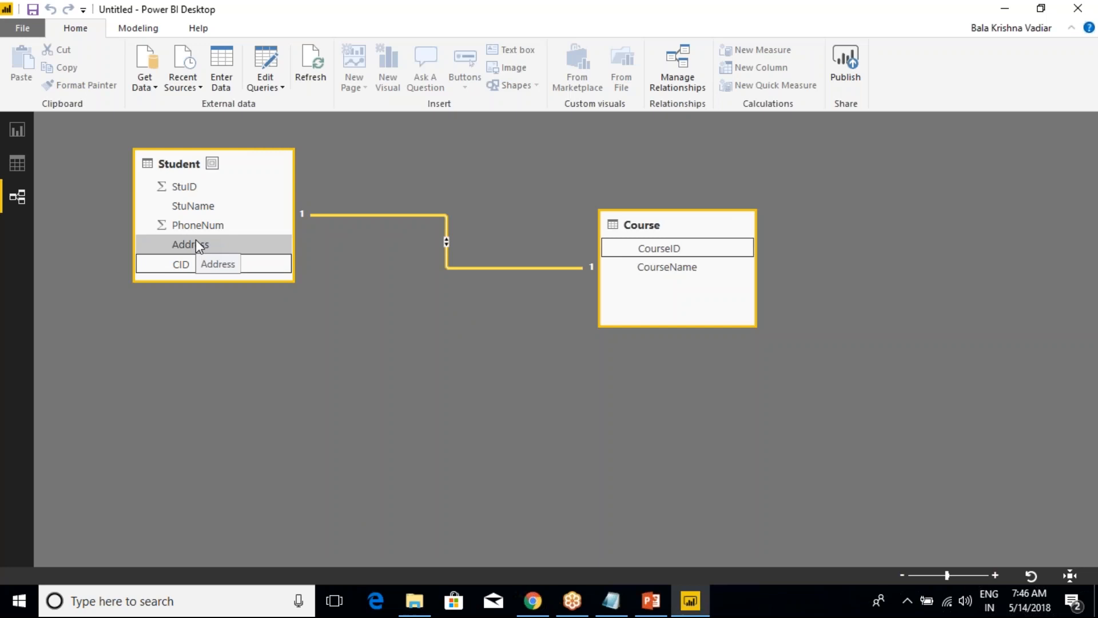
click(19, 164)
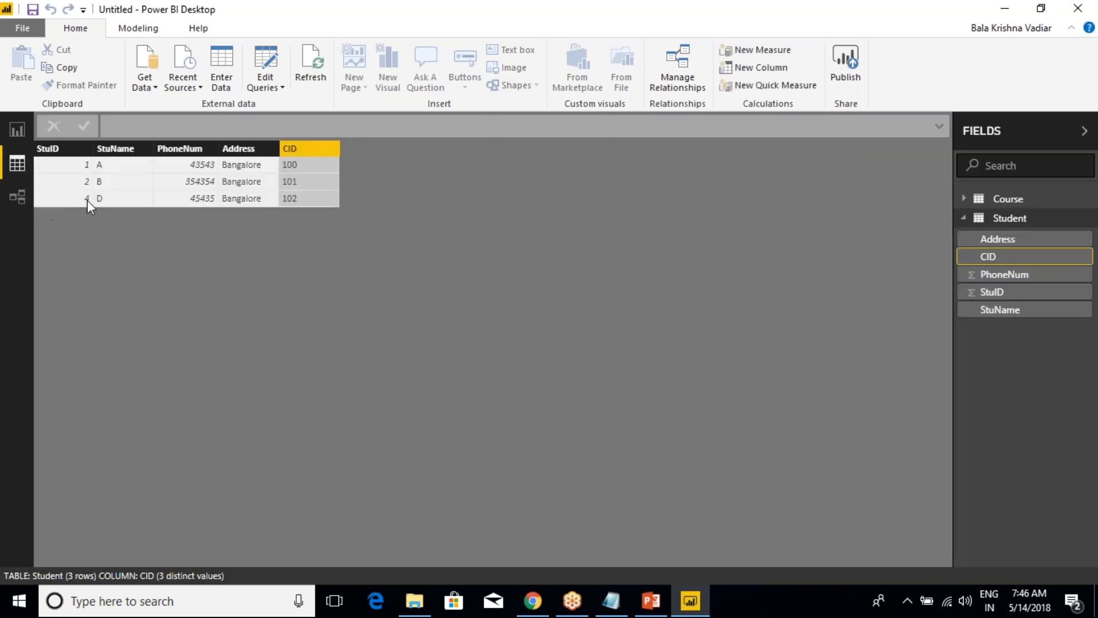
click(17, 129)
click(19, 160)
click(18, 197)
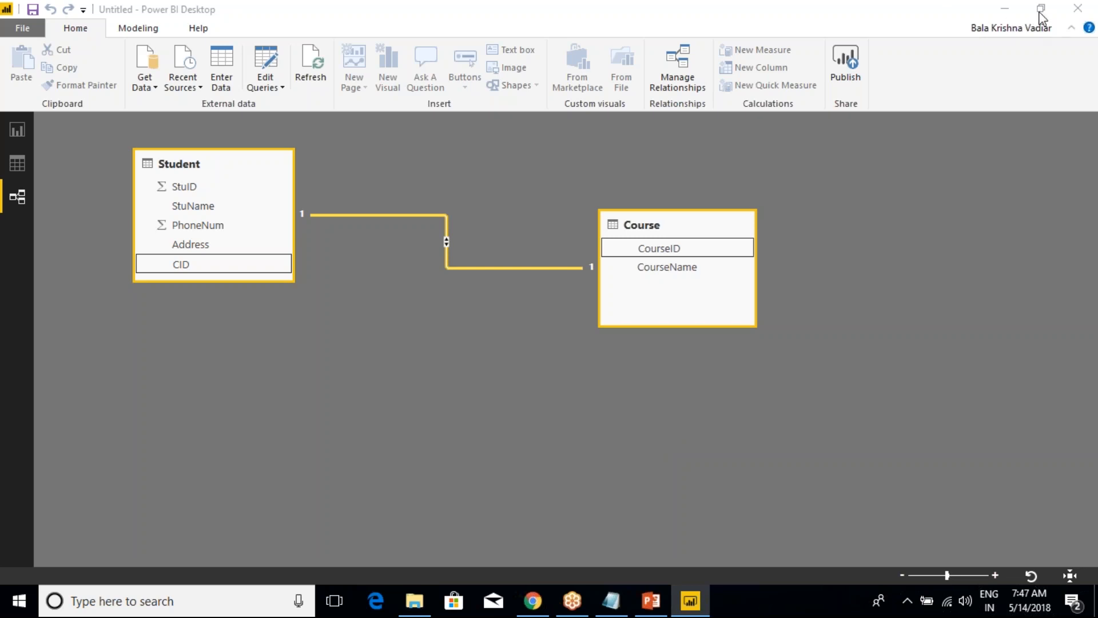
click(365, 388)
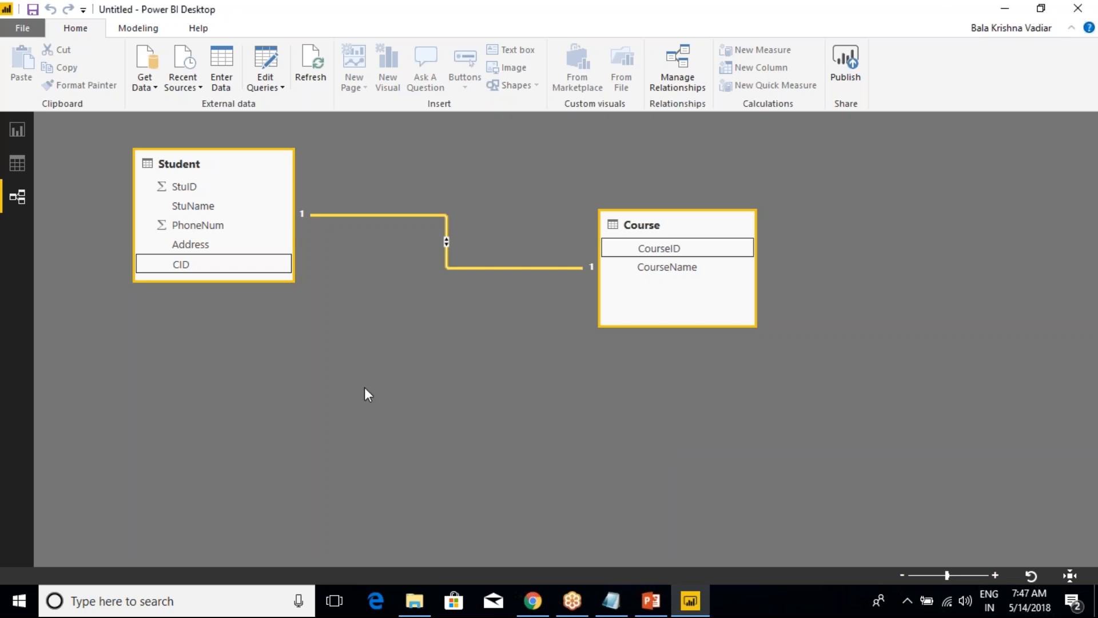
click(17, 167)
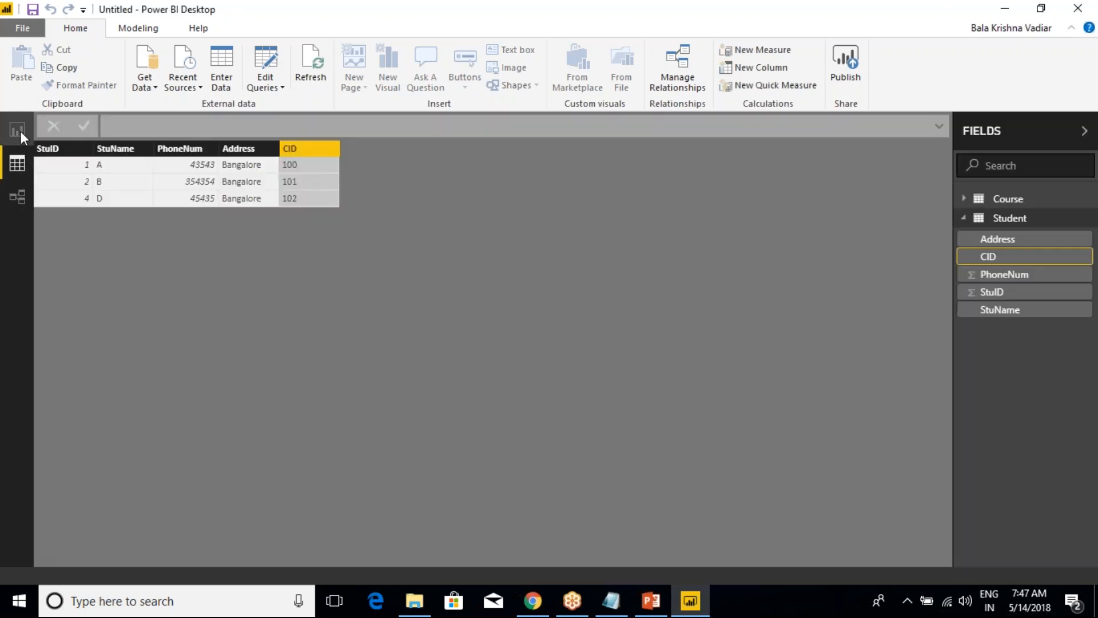
click(17, 130)
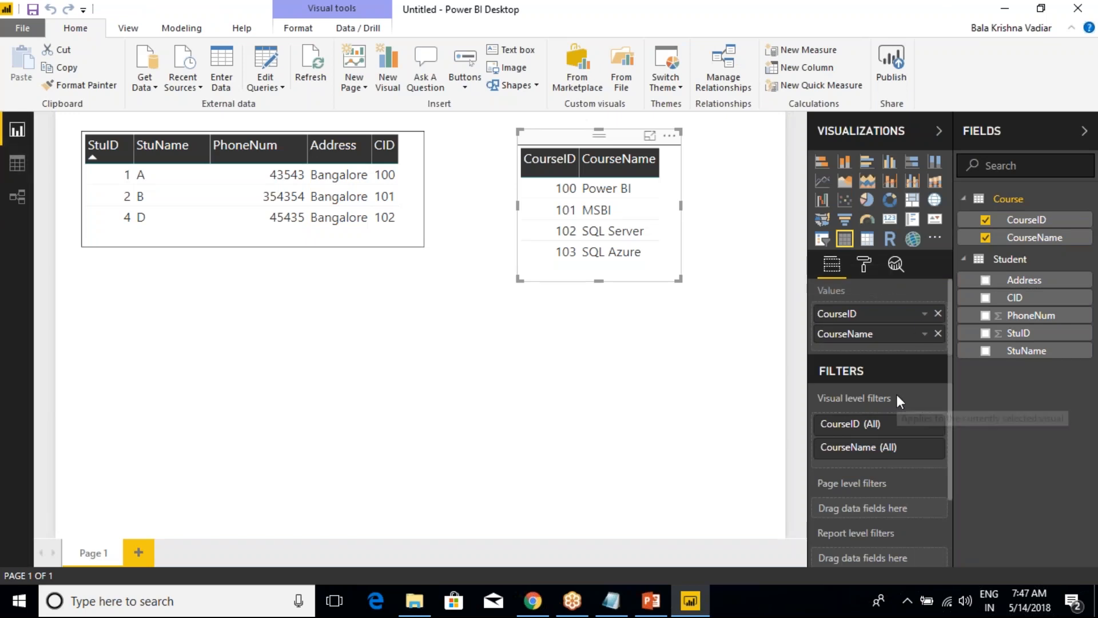
Outline the visualization gallery with a red rectangle, mark a few chart types with the screen drawing tool, and clear the drawing.
key(ctrl+2)
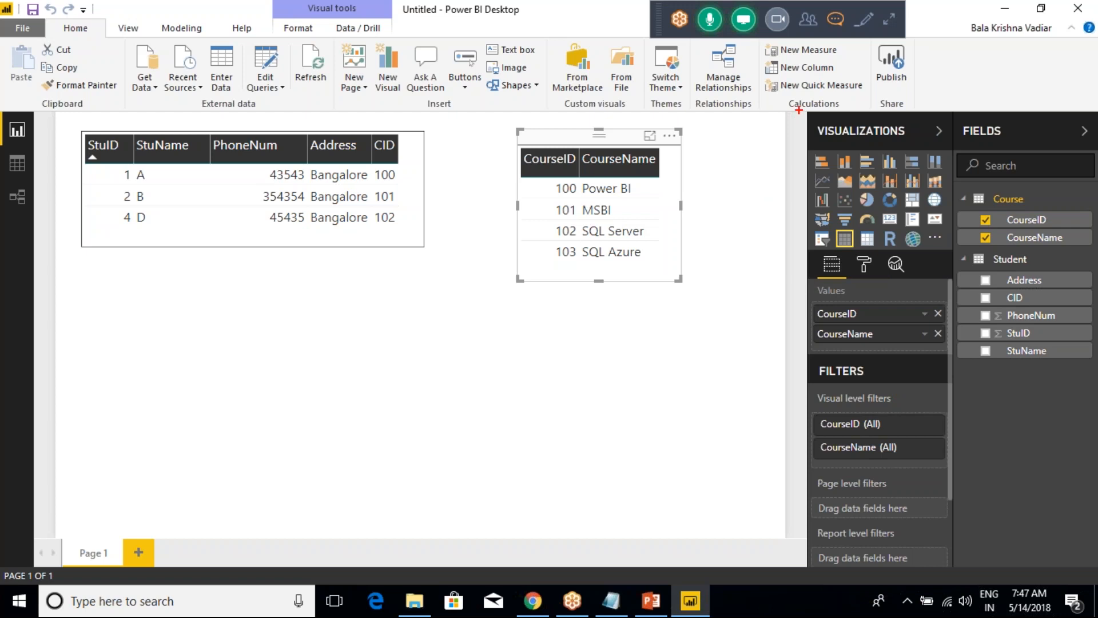
mouse_move(798, 111)
mouse_down()
mouse_move(828, 126)
mouse_move(921, 244)
mouse_move(948, 254)
mouse_up()
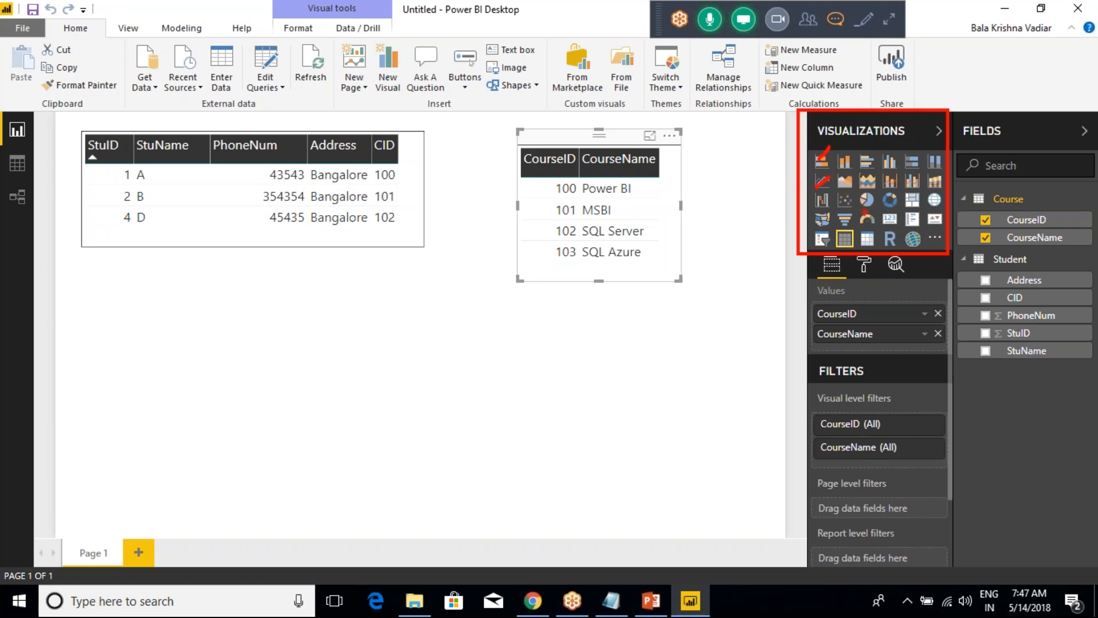
drag(865, 202, 875, 185)
key(Escape)
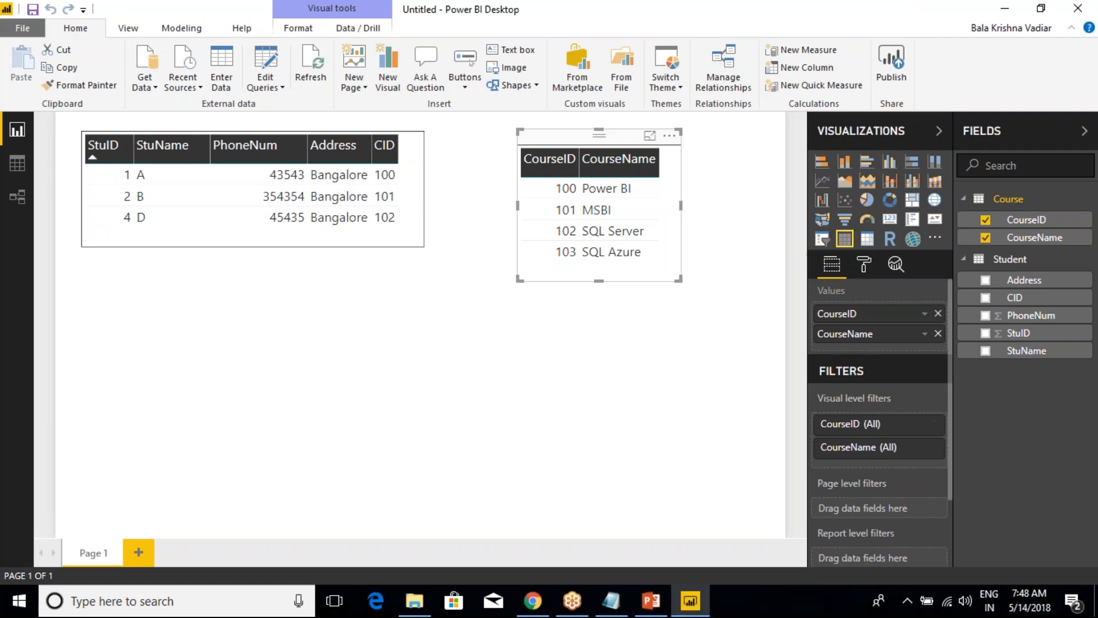
Draw a red rectangle around the visualization gallery again and mark the first four chart types with pen strokes.
click(888, 24)
click(750, 402)
drag(794, 138, 951, 264)
mouse_move(812, 164)
mouse_down()
mouse_move(841, 141)
mouse_move(866, 154)
mouse_move(873, 141)
mouse_move(896, 148)
mouse_up()
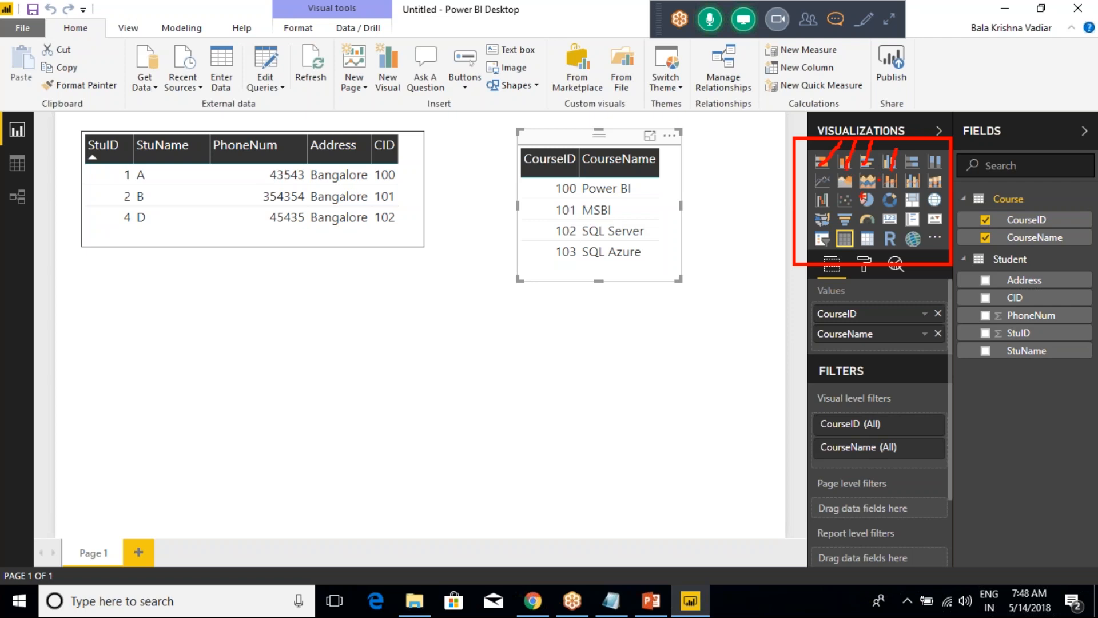
Clear the pen marks, outline the visualization gallery with a red rectangle once more, and clear that drawing too.
key(Escape)
key(ctrl+2)
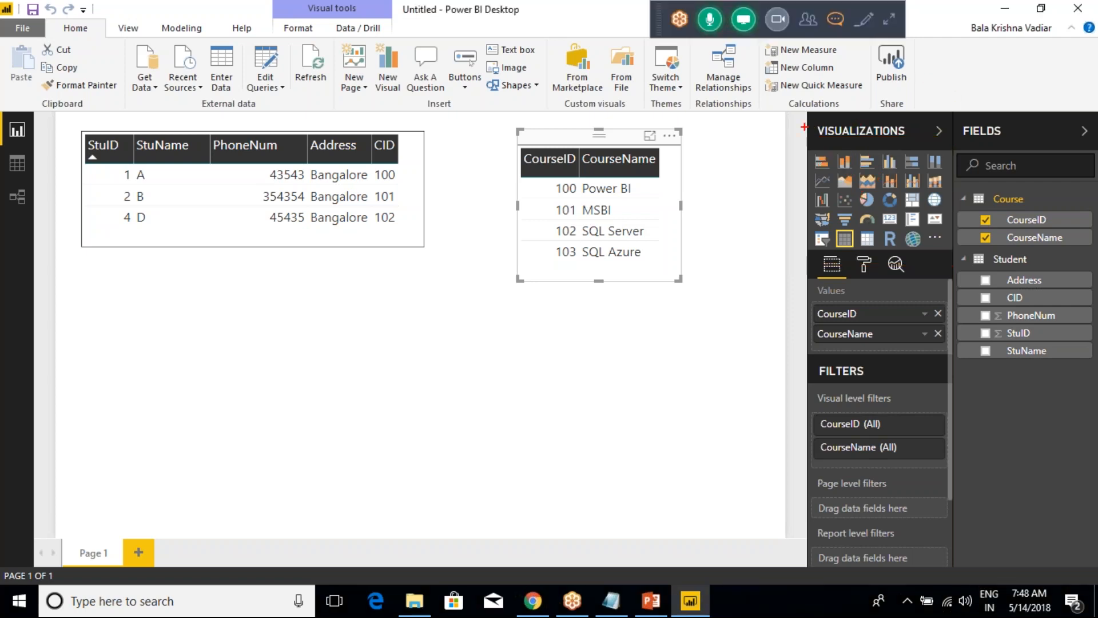
mouse_move(794, 135)
mouse_down()
mouse_move(909, 223)
mouse_move(932, 258)
mouse_up()
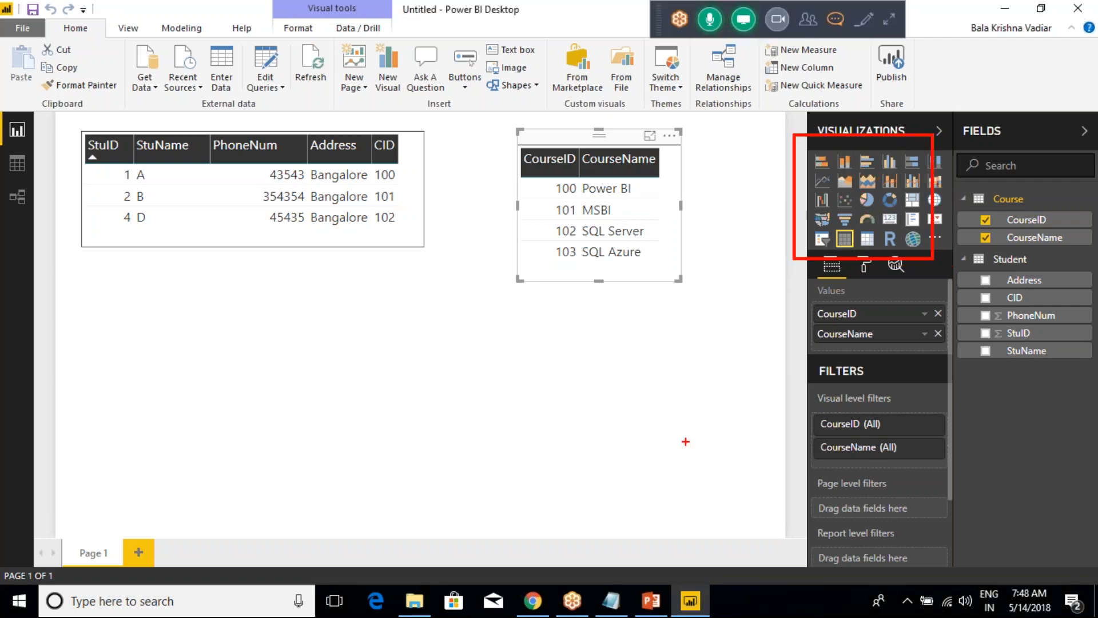
key(Escape)
Switch to the class notes in Notepad and add the lines "Discussion of All Visualizations" and "Edit Quesries" below the Many-to-Many entry.
click(611, 599)
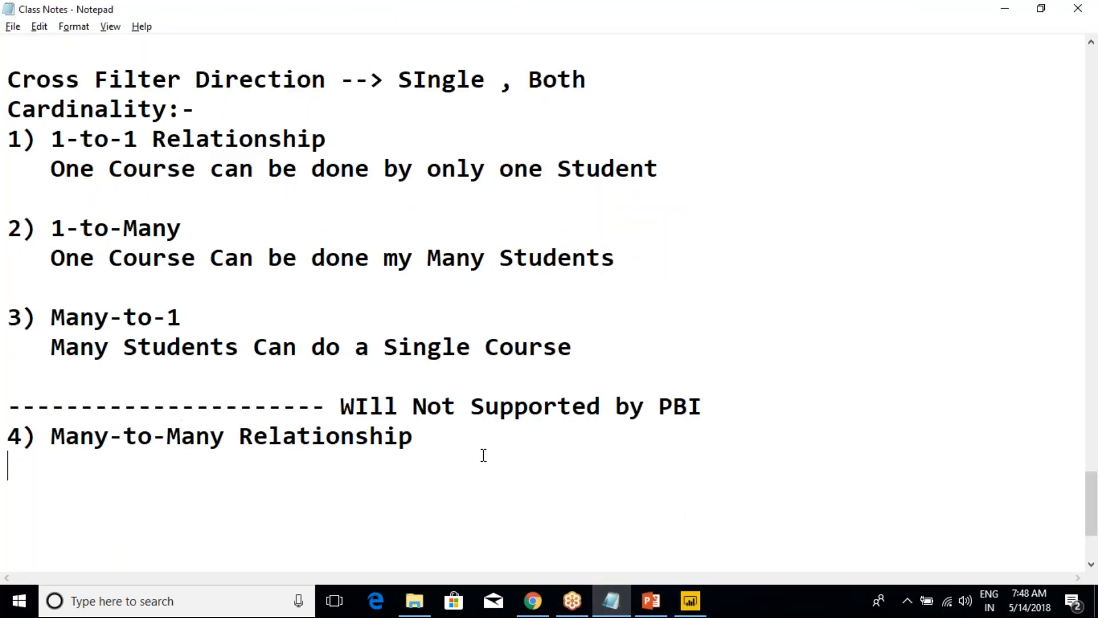
scroll(483, 454, down, 2)
key(Return)
key(Return)
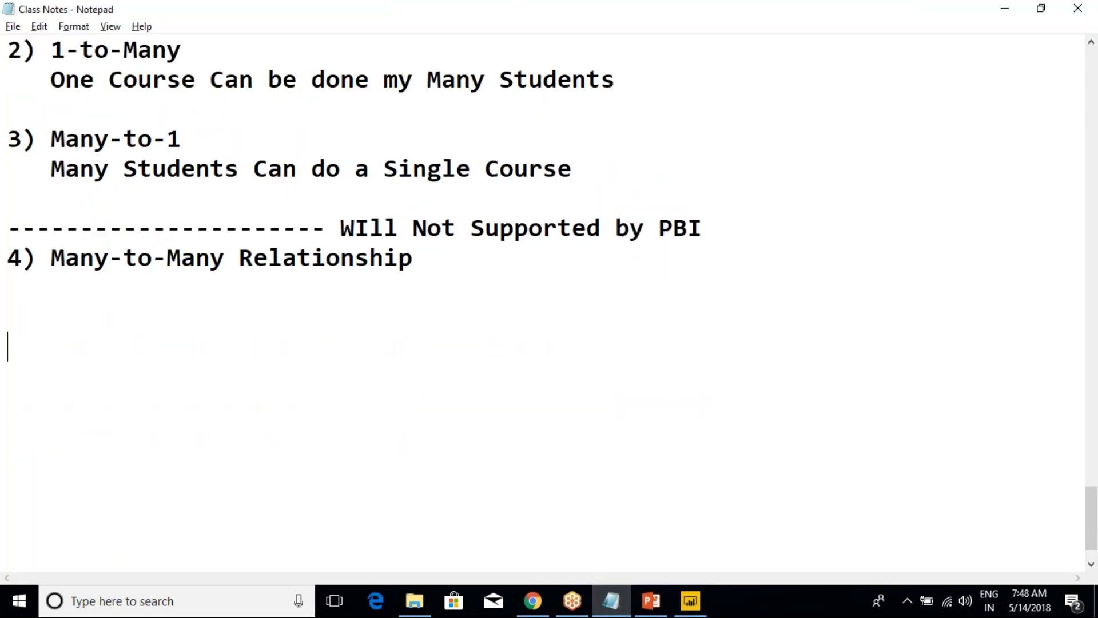
text(Discussion of All Visua)
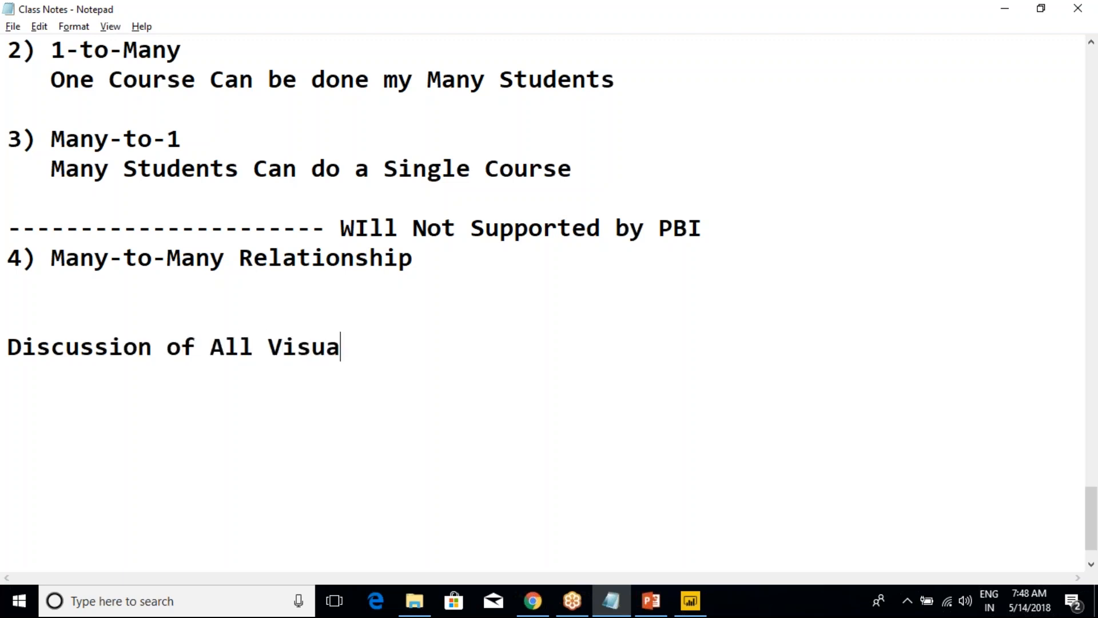
text(lizations)
key(Return)
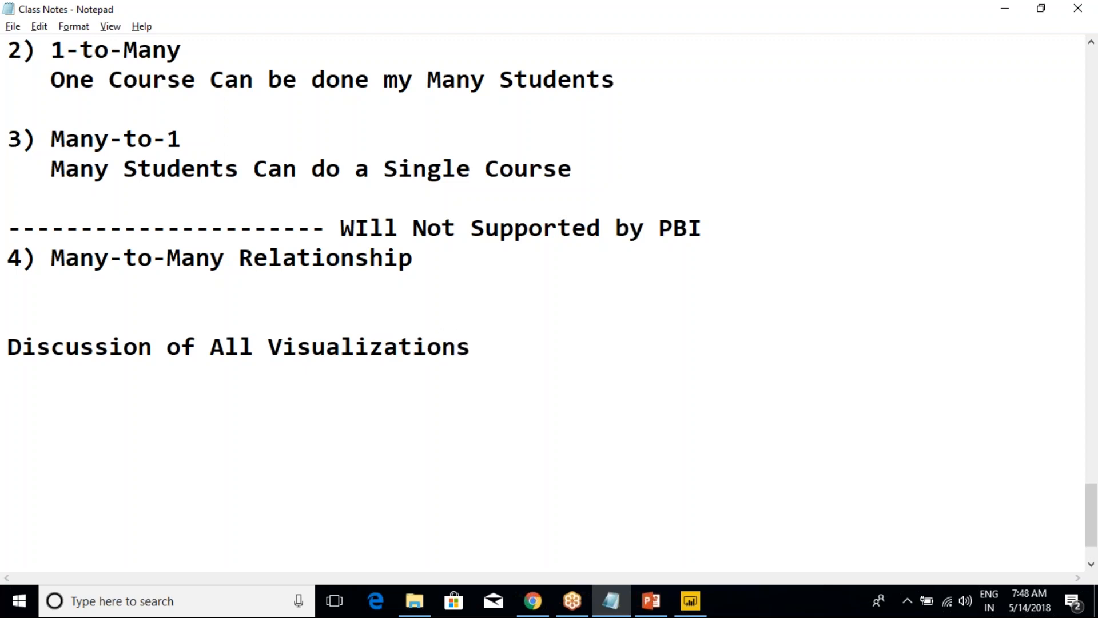
text(Edit Que)
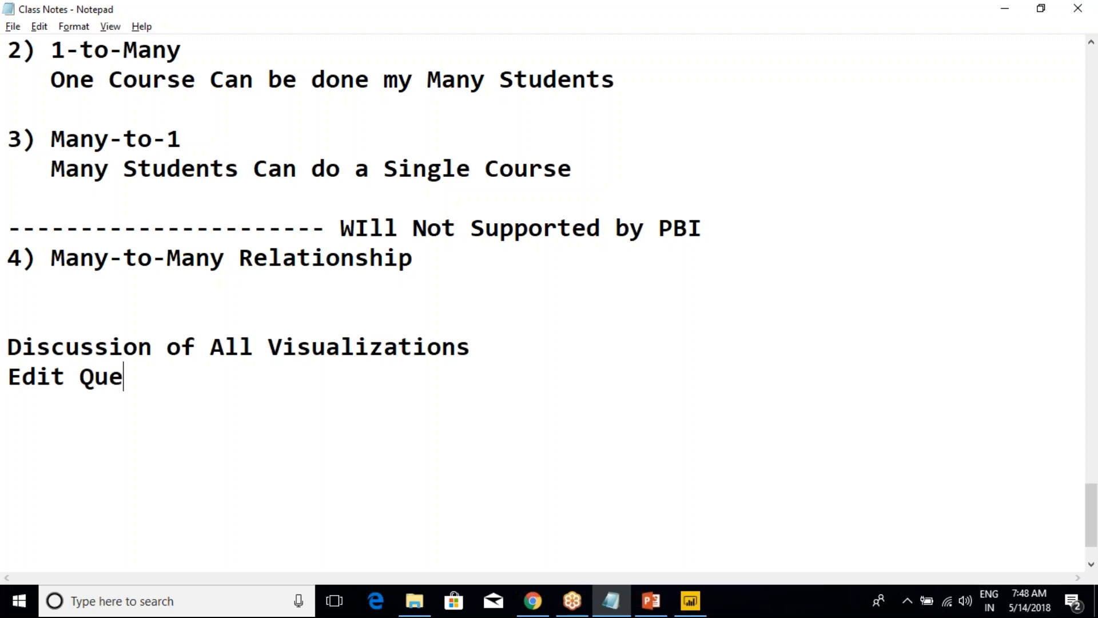
text(sries)
Insert the heading line "----- We need to Discuss all Menus......" above the "Discussion of All Visualizations" line.
click(116, 314)
key(Return)
text(A)
key(BackSpace)
text(We w)
key(BackSpace)
text(need)
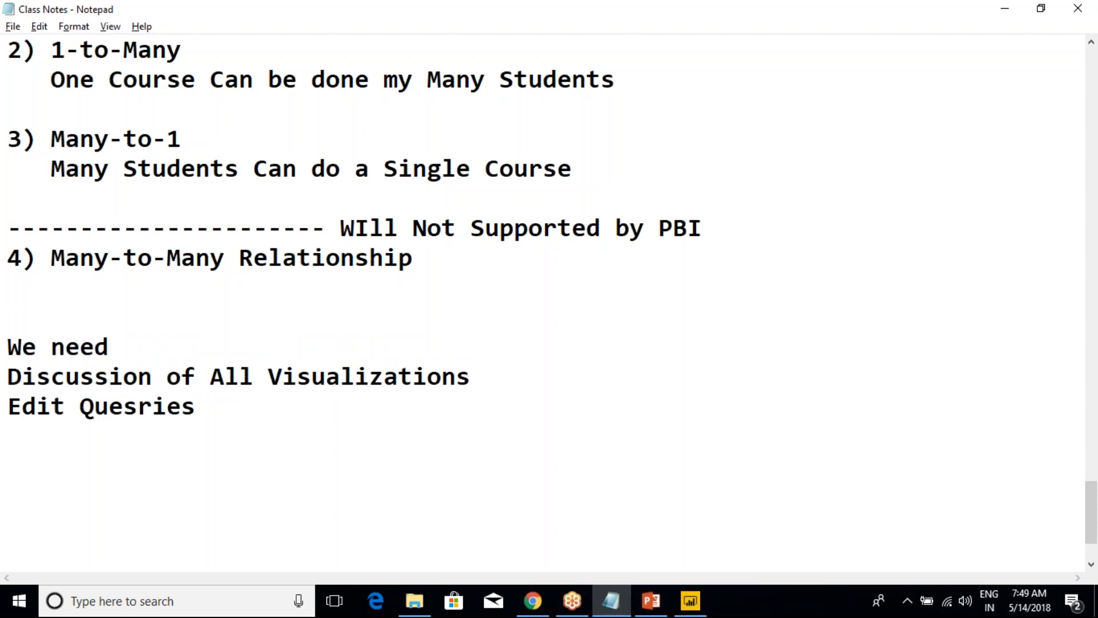
text( to Discu)
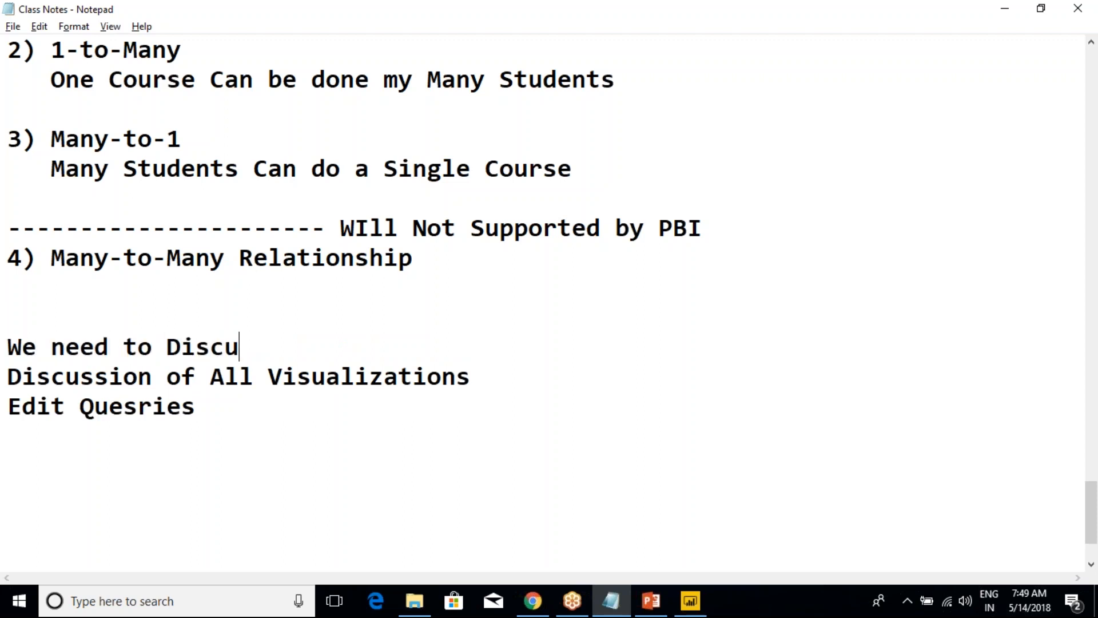
text(ss all )
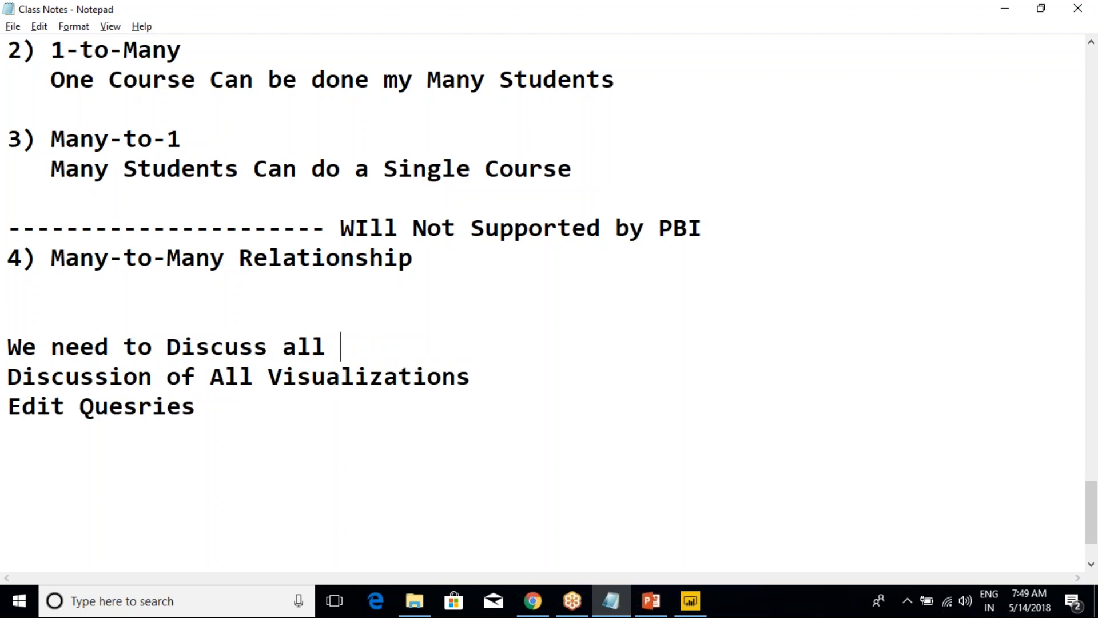
text(Menus)
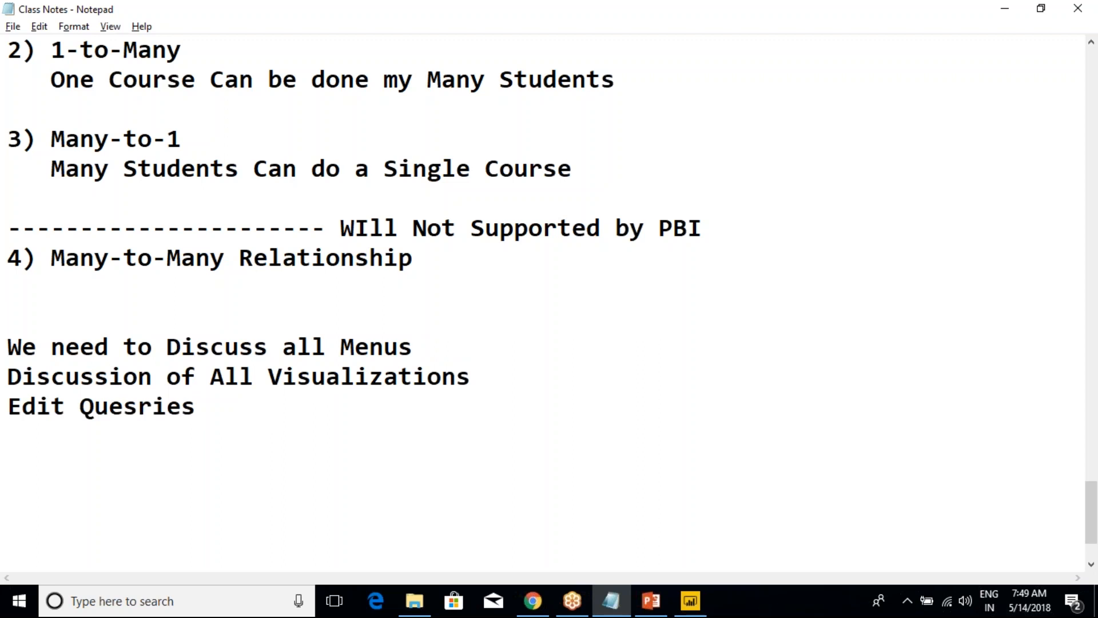
text(......)
key(Home)
text(-----)
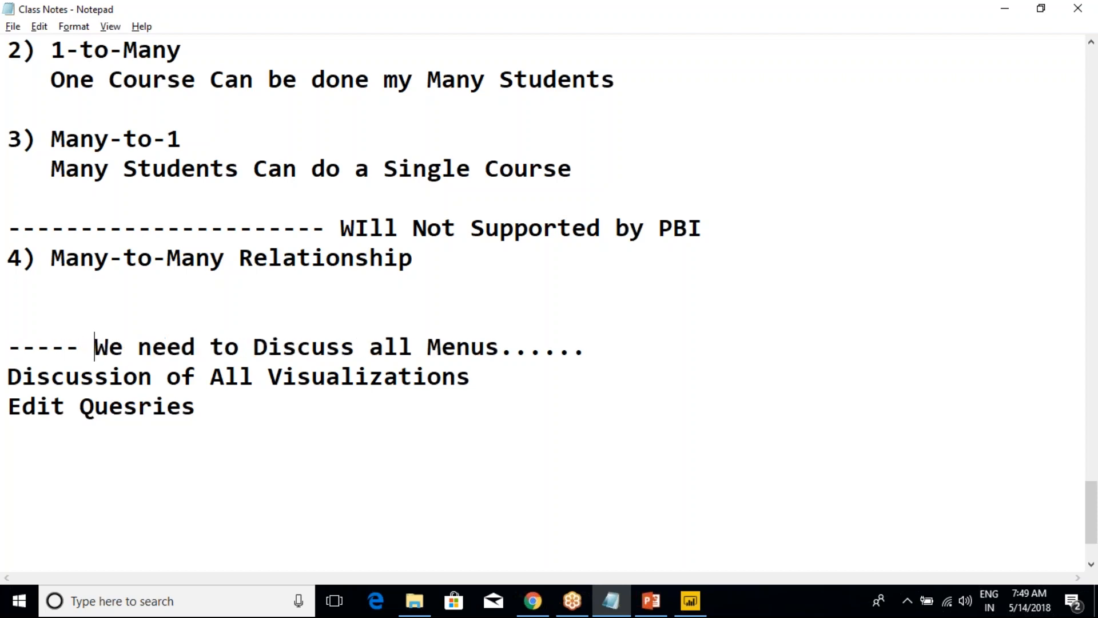
Switch to Power BI Desktop and save the report as Relationships in the Power BI New Batch(9th_May2018) folder.
key(alt+Tab)
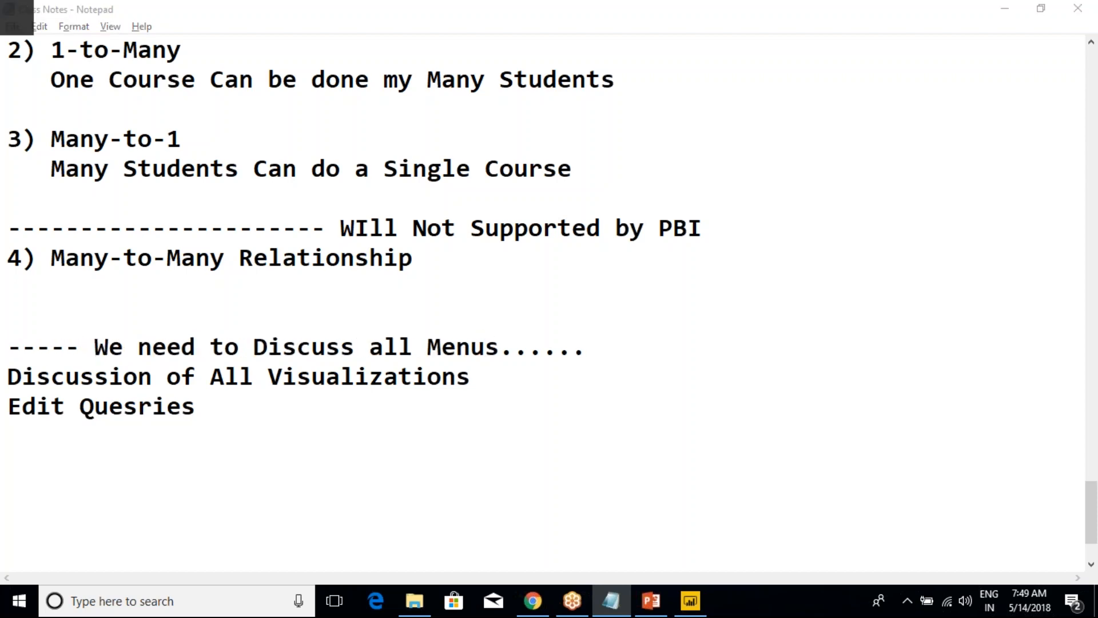
click(489, 304)
key(ctrl+s)
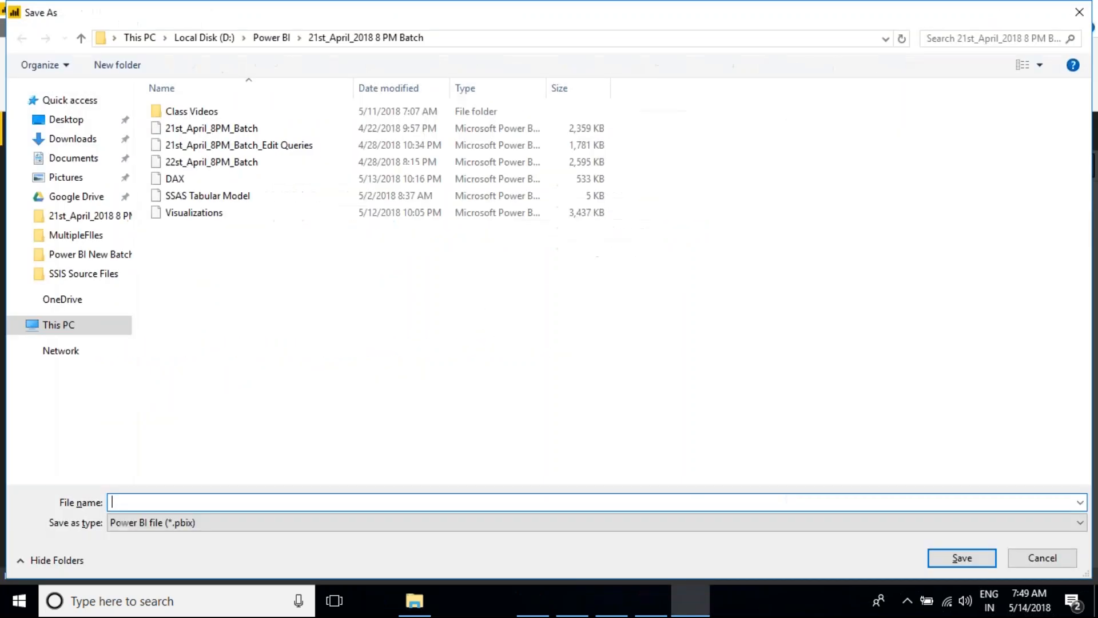
click(267, 38)
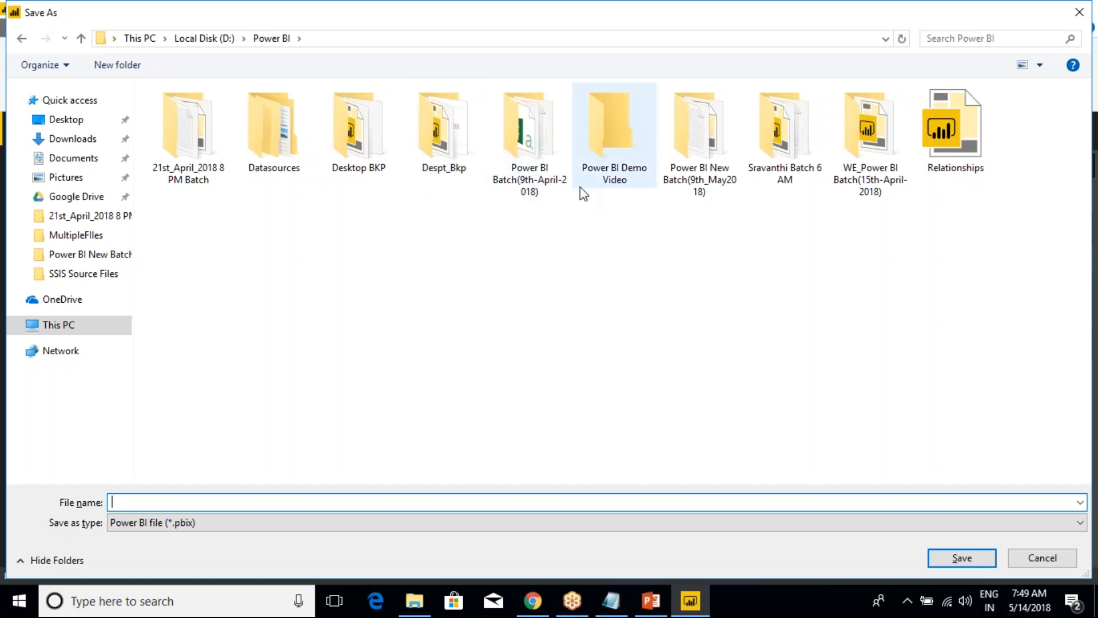
click(692, 167)
double_click(692, 167)
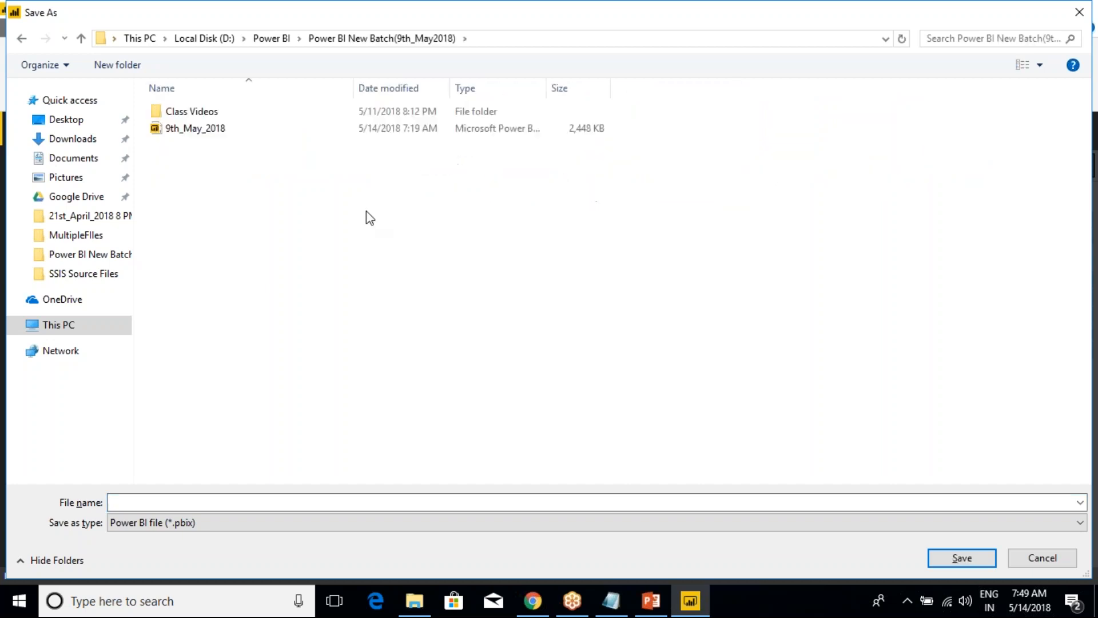
click(168, 502)
text(Re)
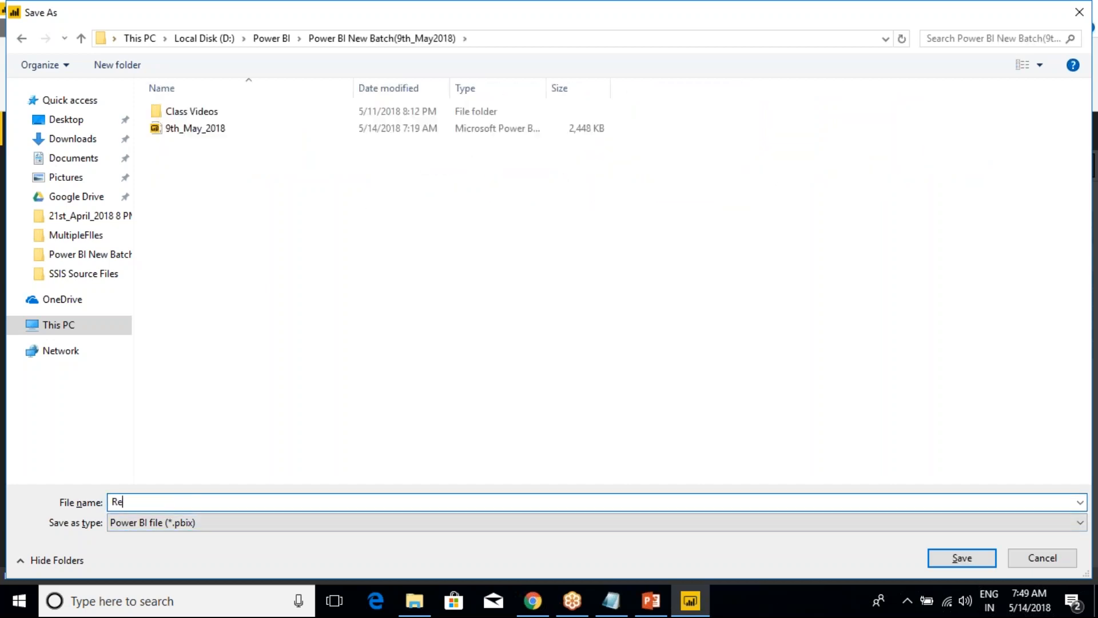
text(lationships)
click(938, 562)
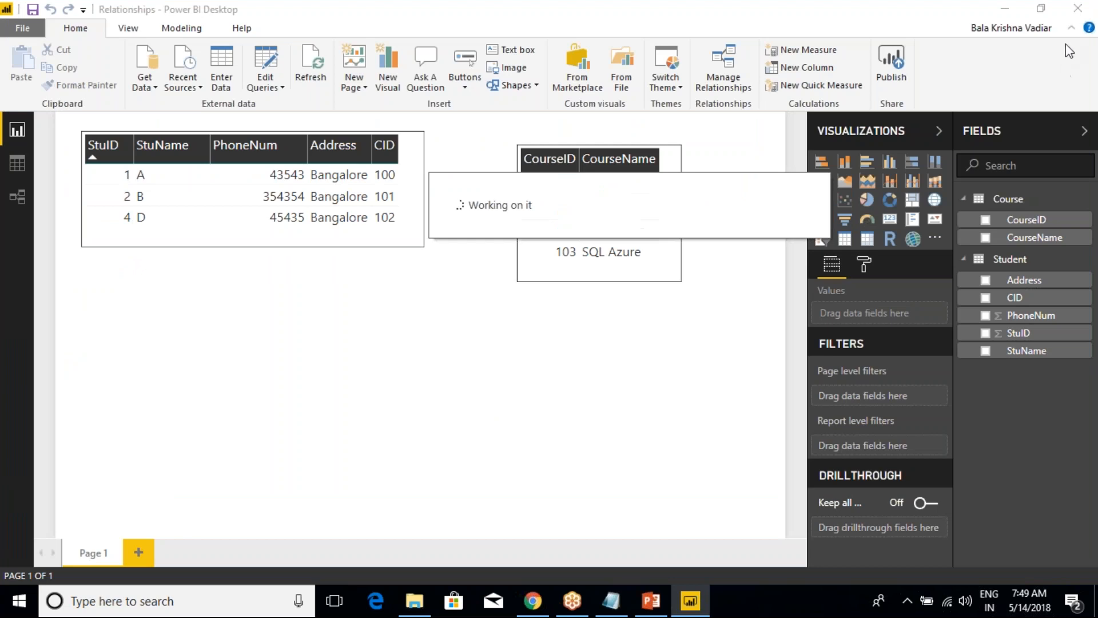
Switch to File Explorer, open the 9th_May_2018 report in Power BI Desktop, and select the SalesAmount card on Page 1.
key(alt+Tab)
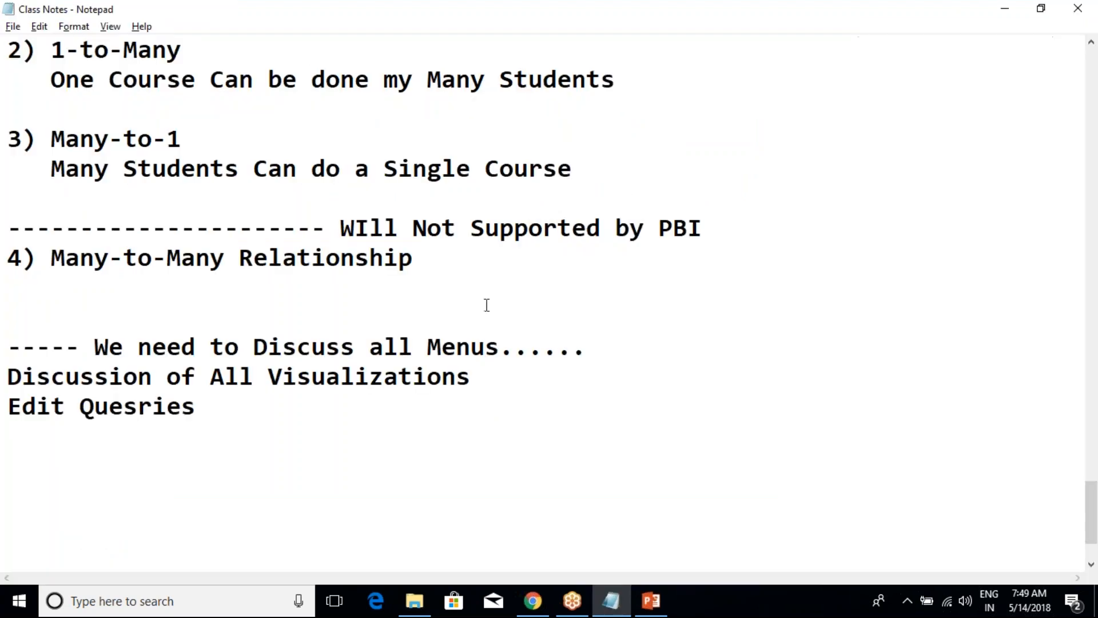
click(414, 601)
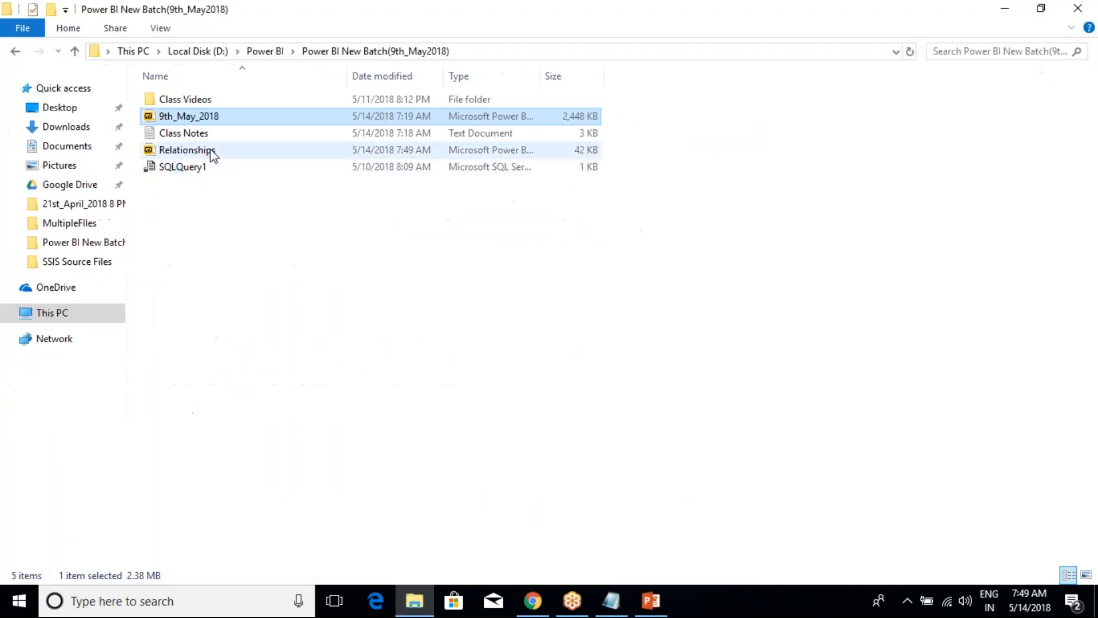
right_click(196, 116)
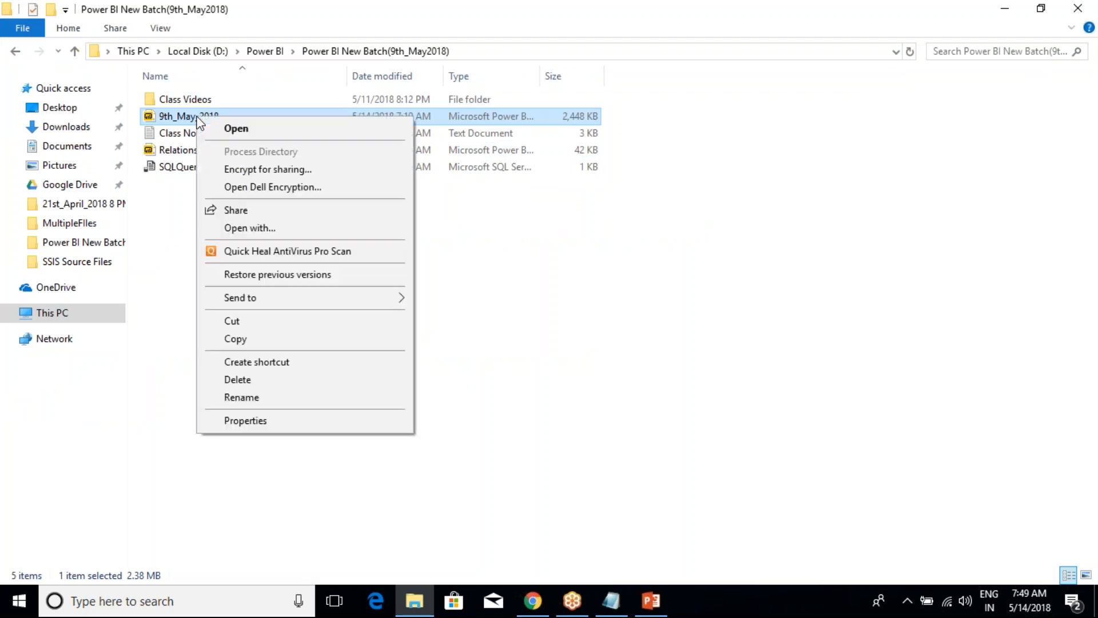
click(235, 127)
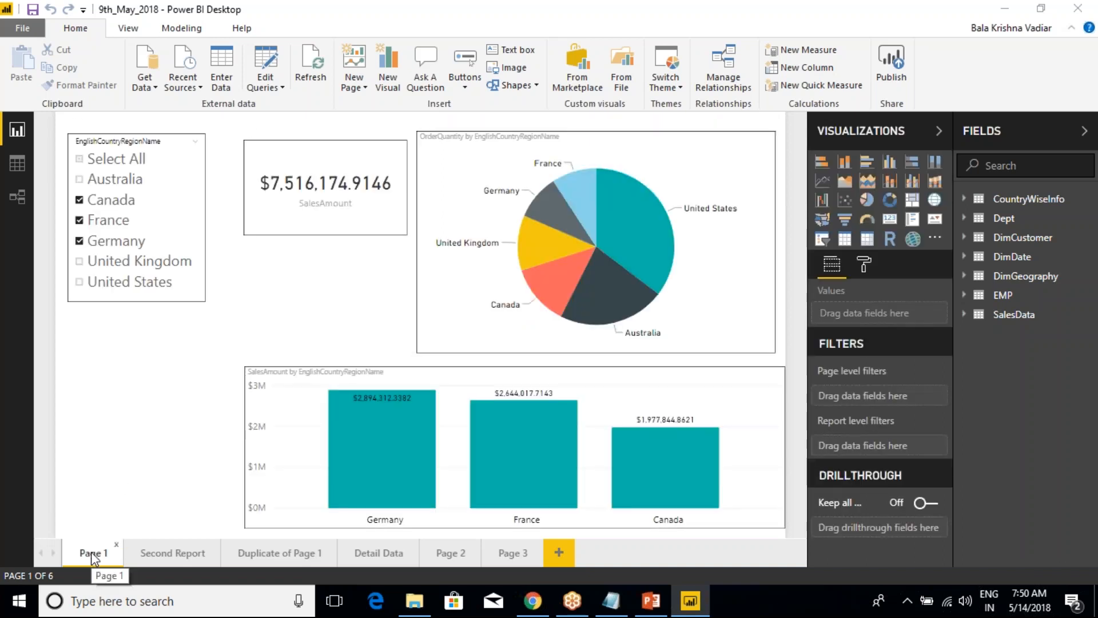
key(ctrl+2)
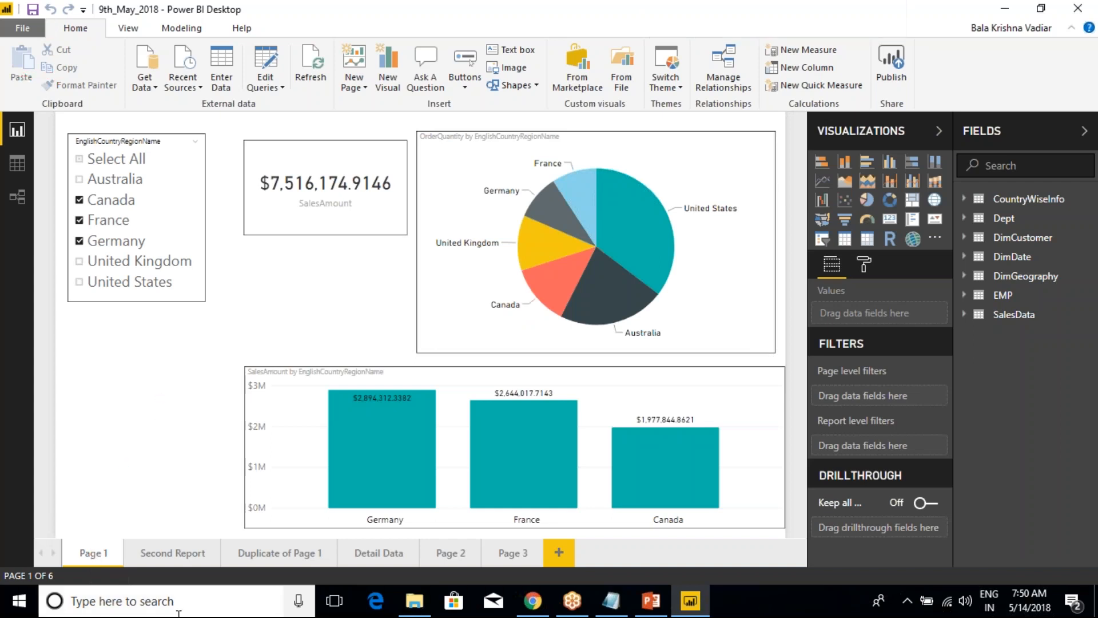
click(283, 189)
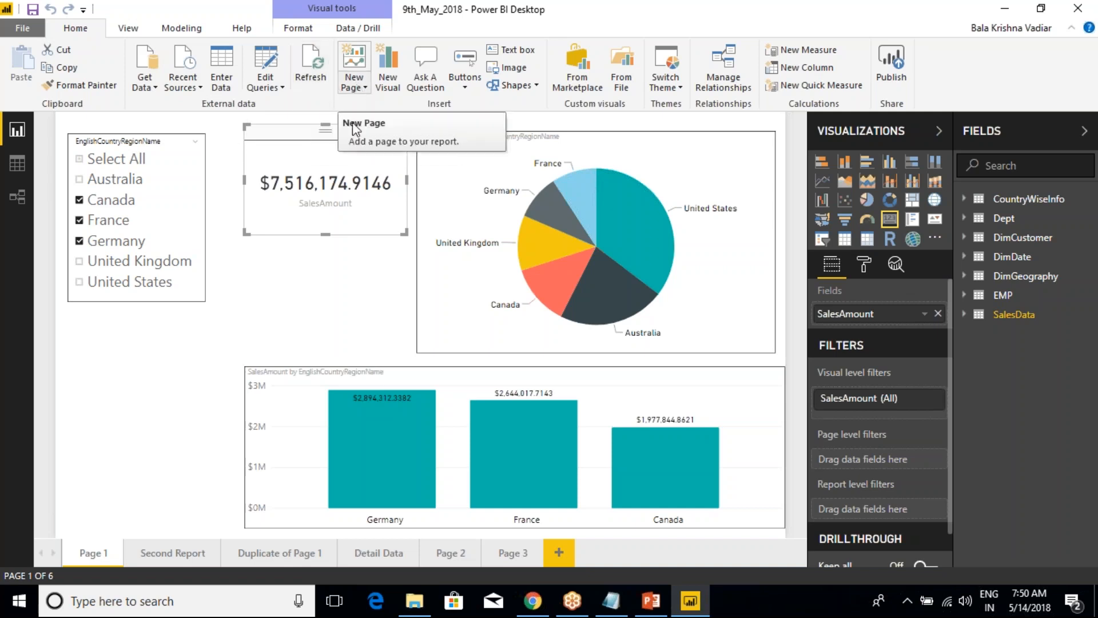
Add a blank page after Page 3 and delete it, confirming the deletion.
click(563, 553)
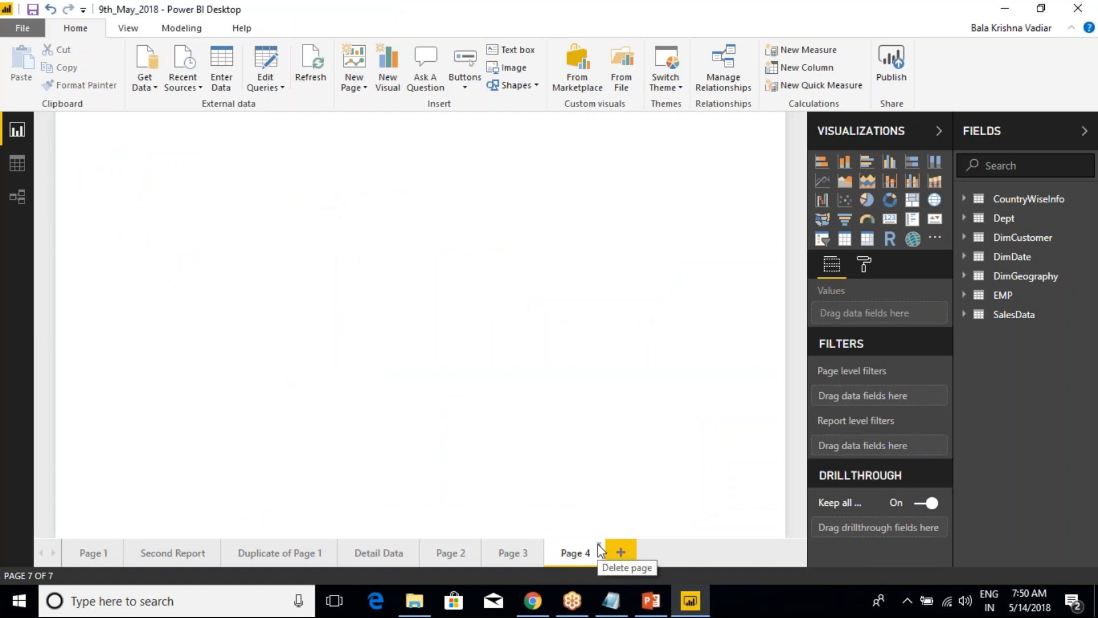
right_click(570, 552)
click(602, 530)
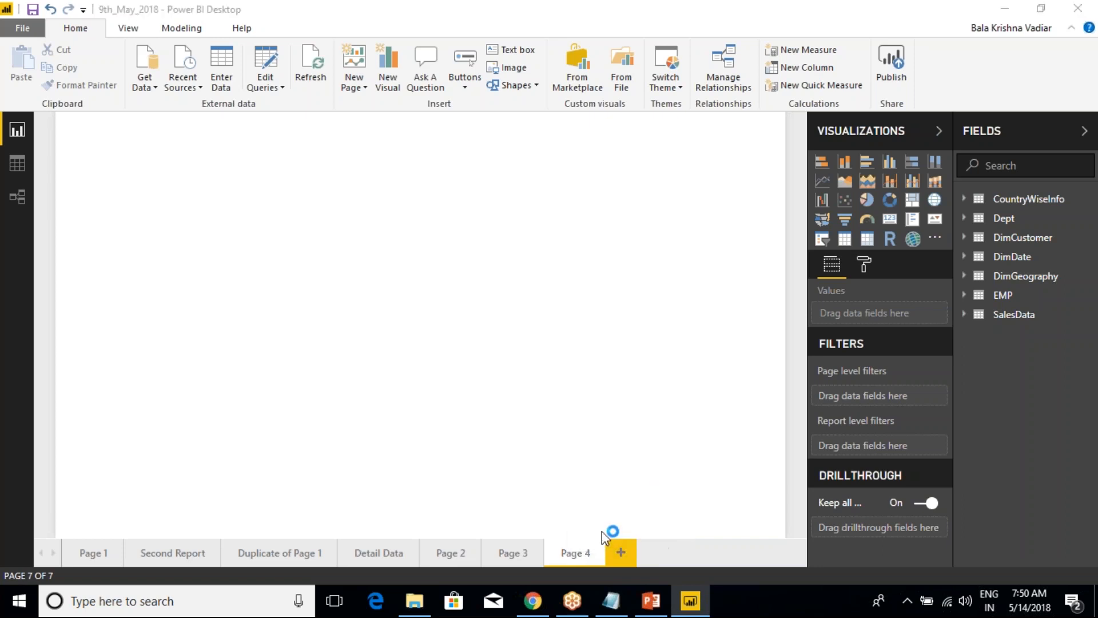
click(626, 332)
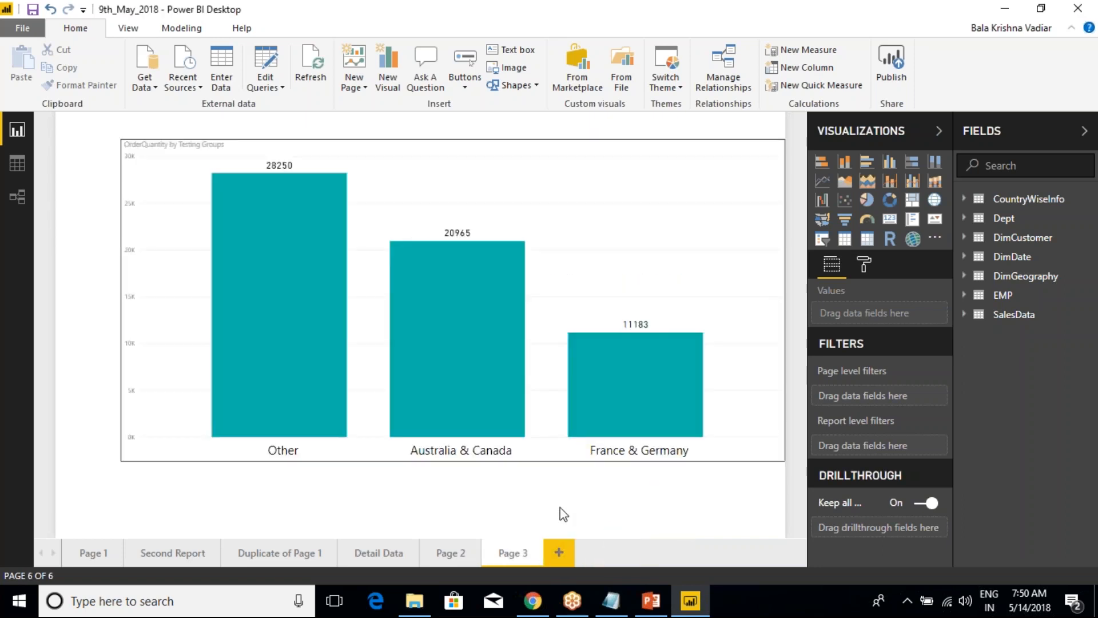
Insert another page using the New Page command's Blank Page option, and delete that page.
click(359, 91)
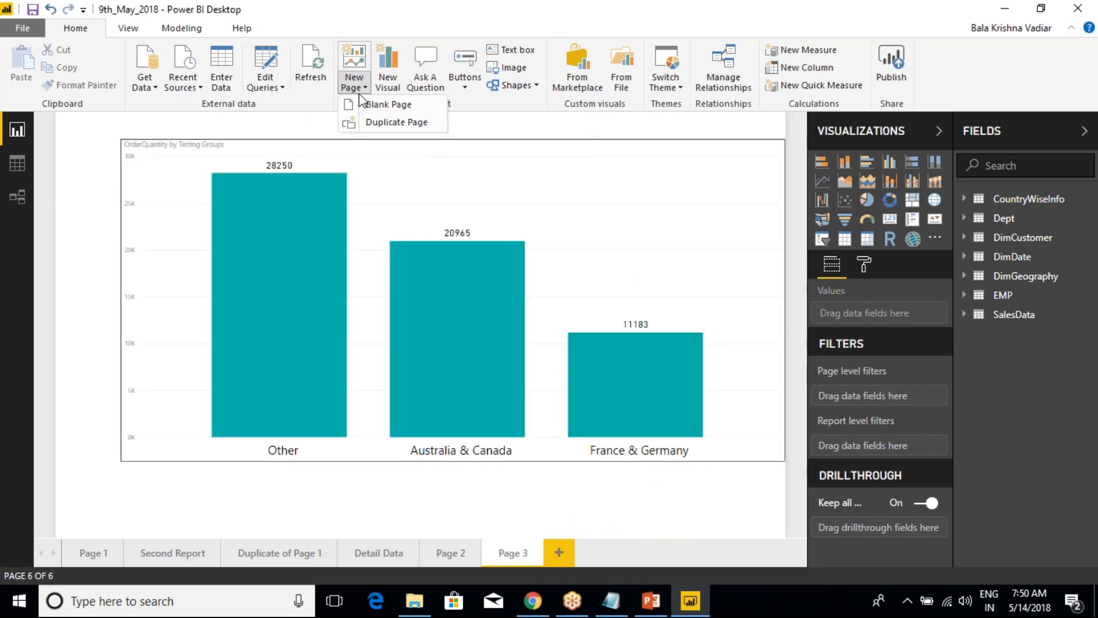
click(388, 107)
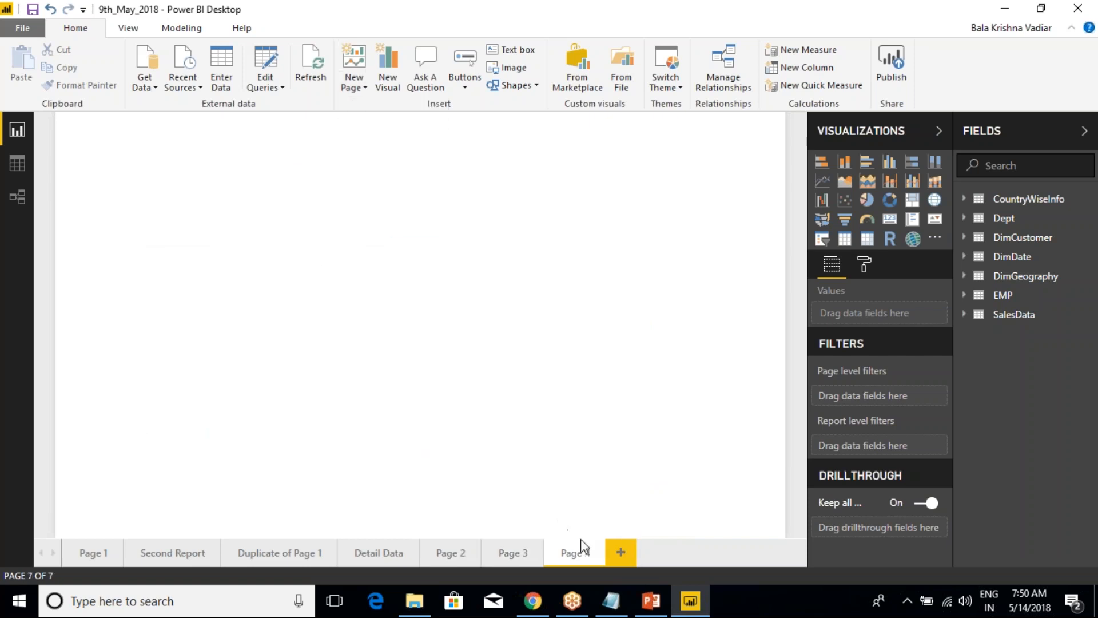
click(599, 545)
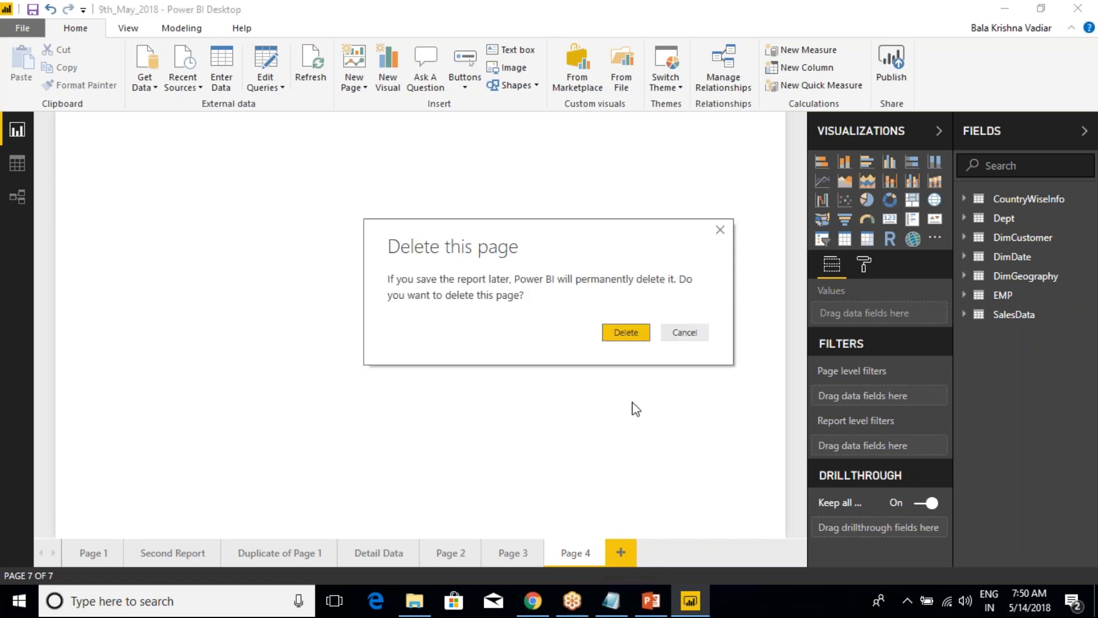
click(631, 328)
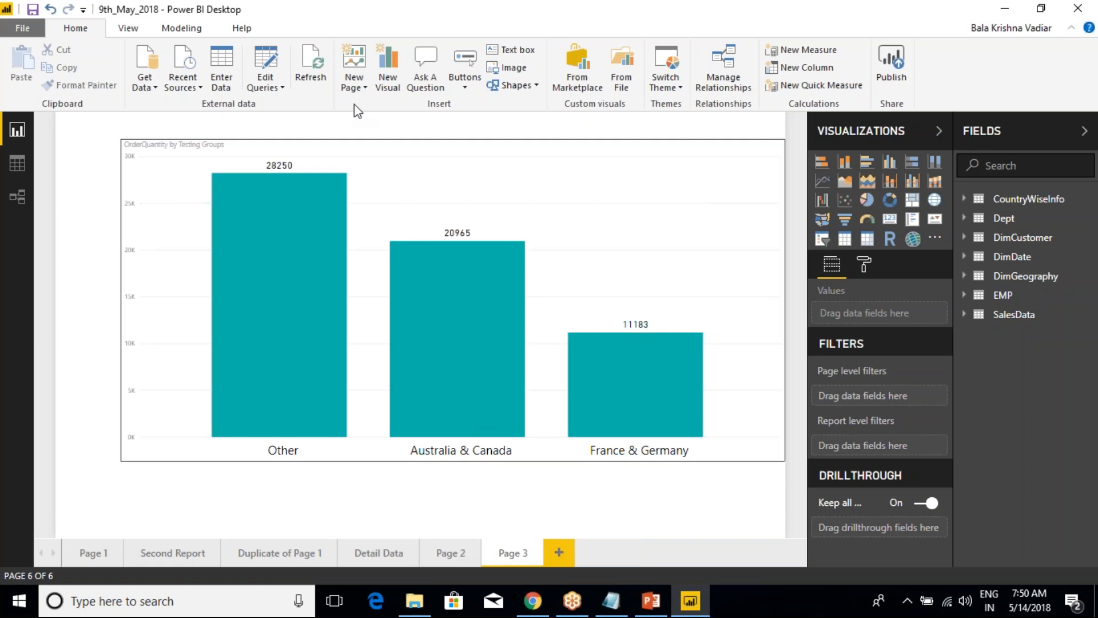
Duplicate Page 3 with the Duplicate Page option and delete the duplicate.
click(354, 83)
click(382, 122)
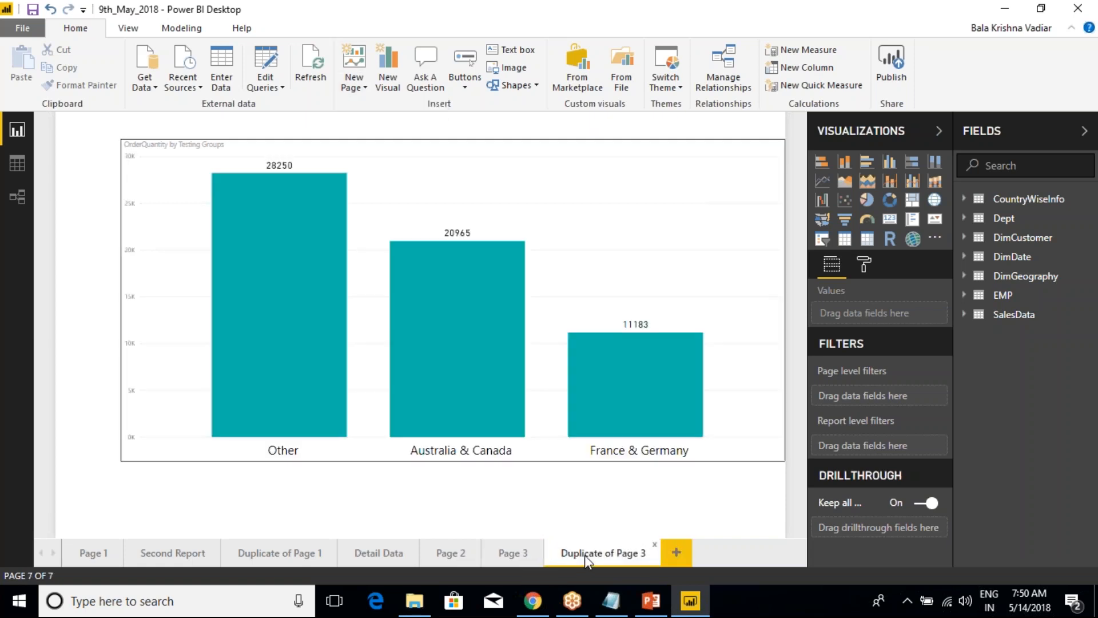
click(654, 545)
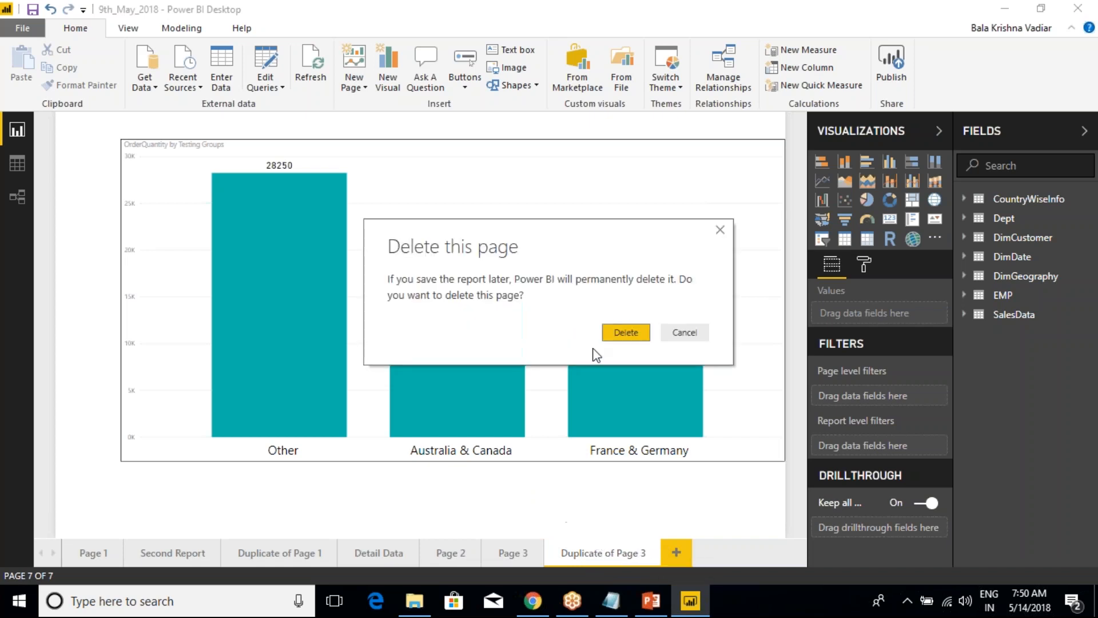
click(619, 332)
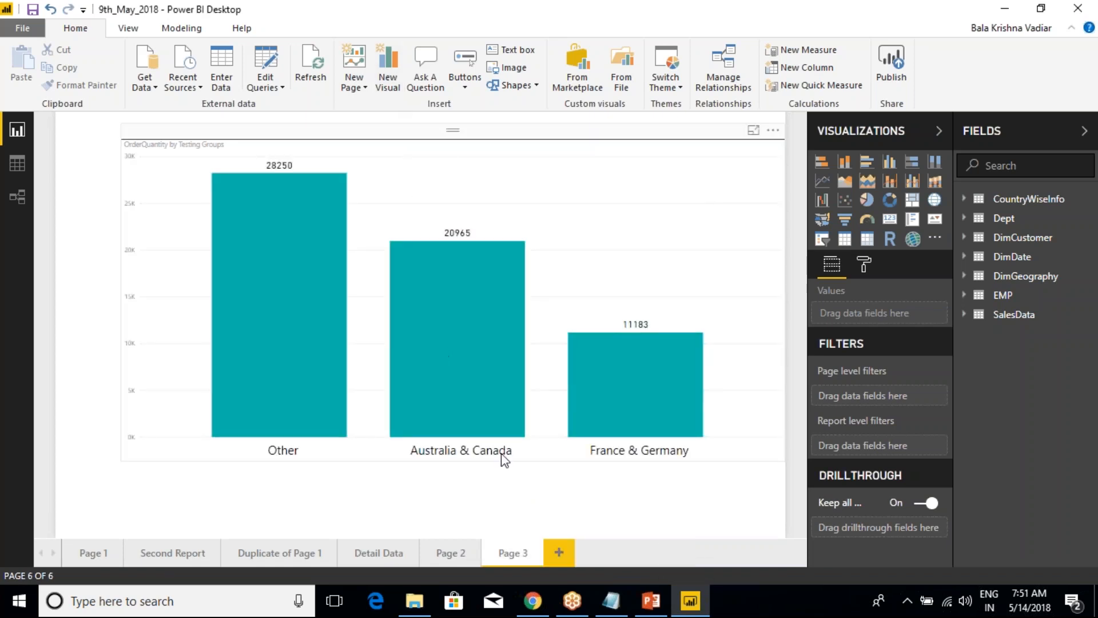
Add a new blank report page at the end of the 9th_May_2018 report.
click(556, 553)
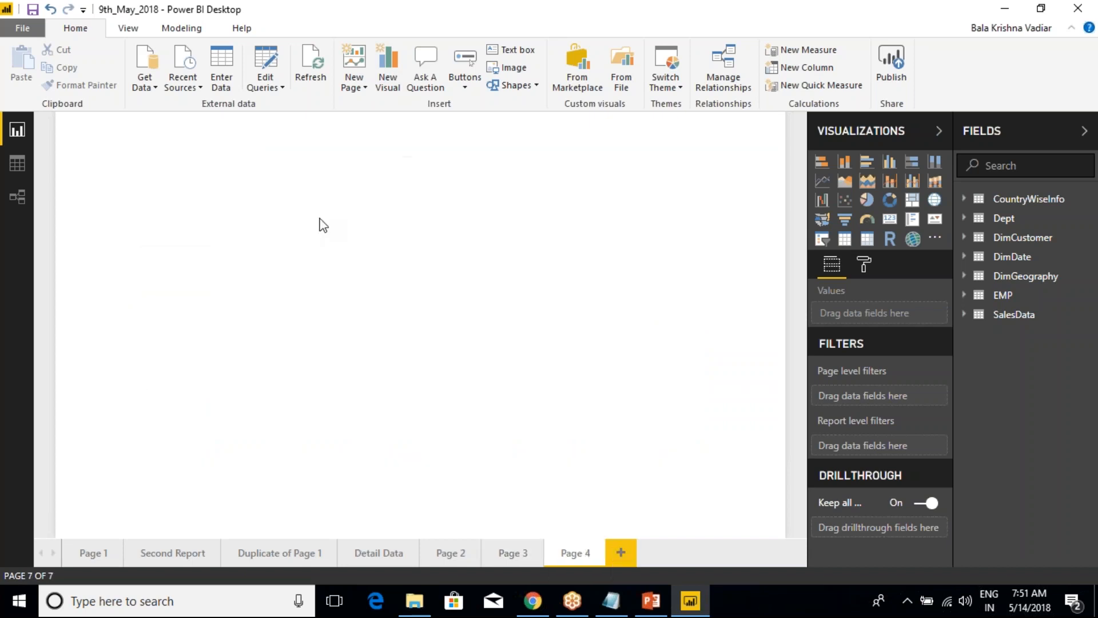
Insert a new visual on Page 4, switch it to a pie chart and a filled map, and remove it.
click(387, 73)
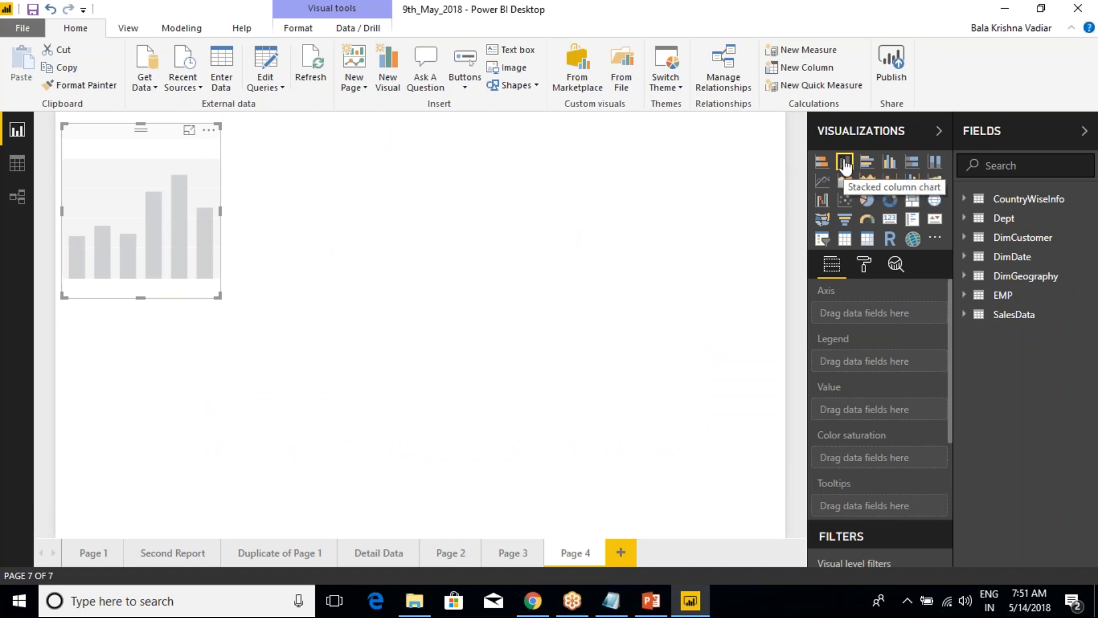
click(867, 200)
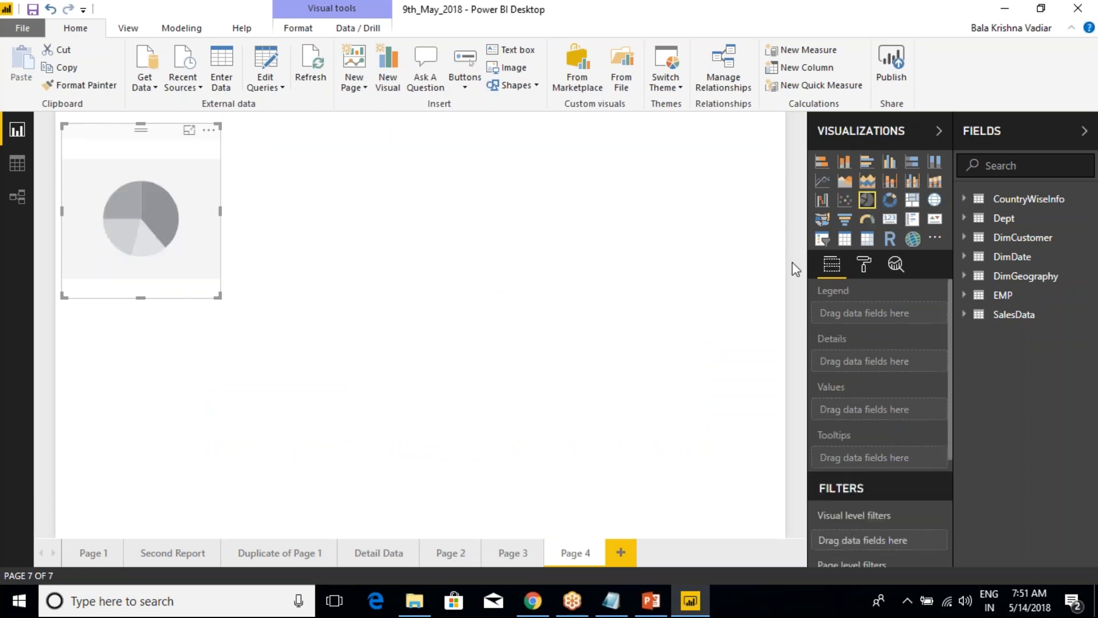
click(821, 239)
click(822, 219)
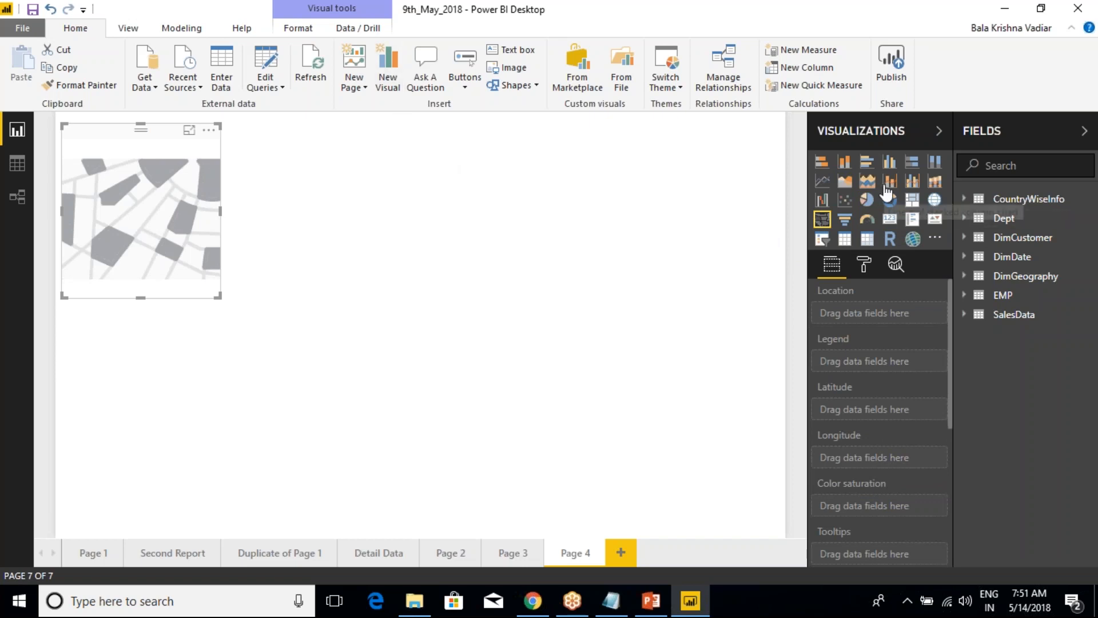
click(209, 130)
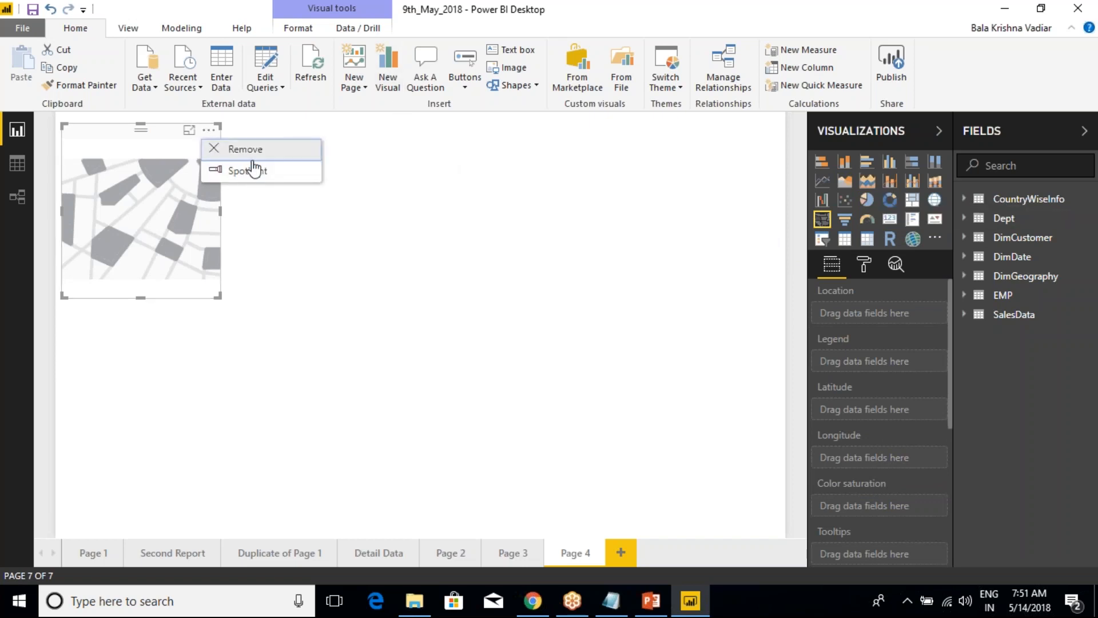
click(246, 149)
Add a treemap visual to Page 4, change it to a pie chart, and remove it.
click(912, 200)
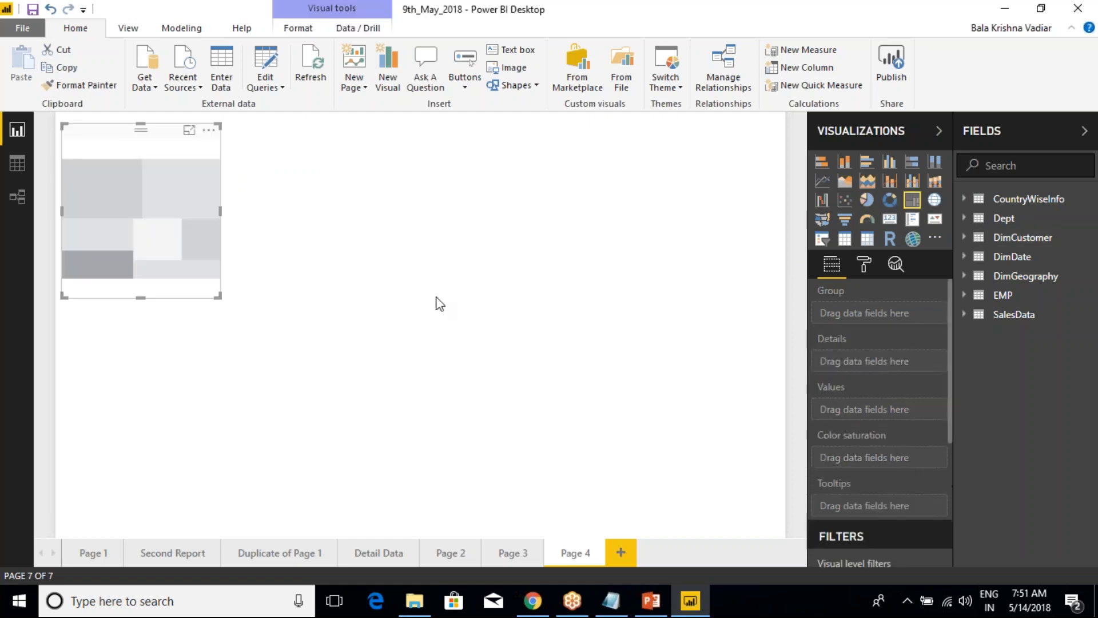
click(867, 200)
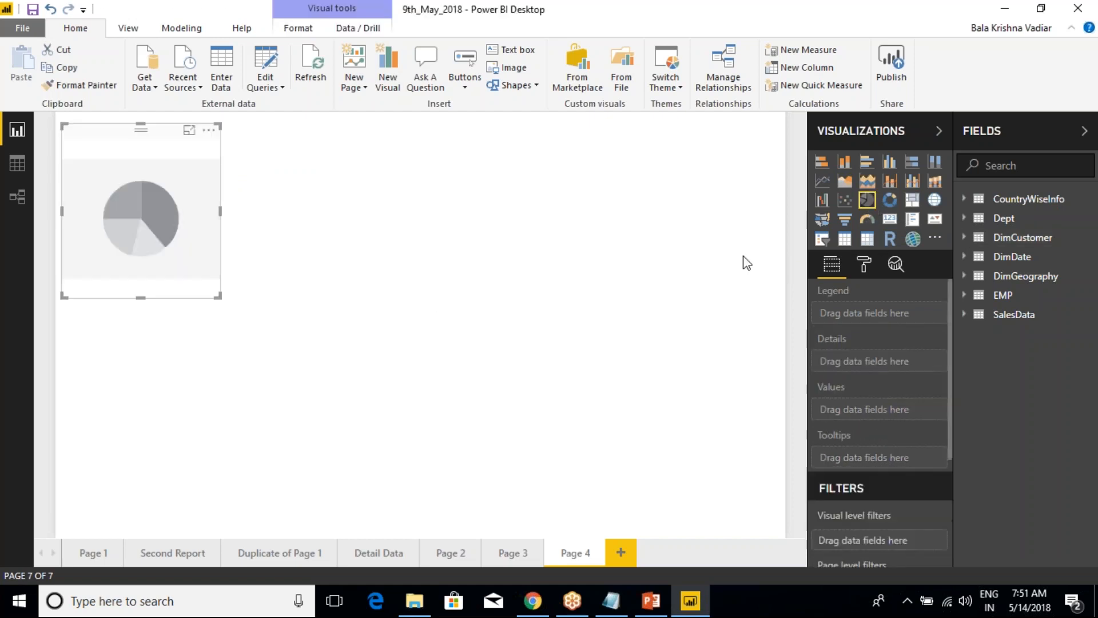
click(208, 131)
click(244, 150)
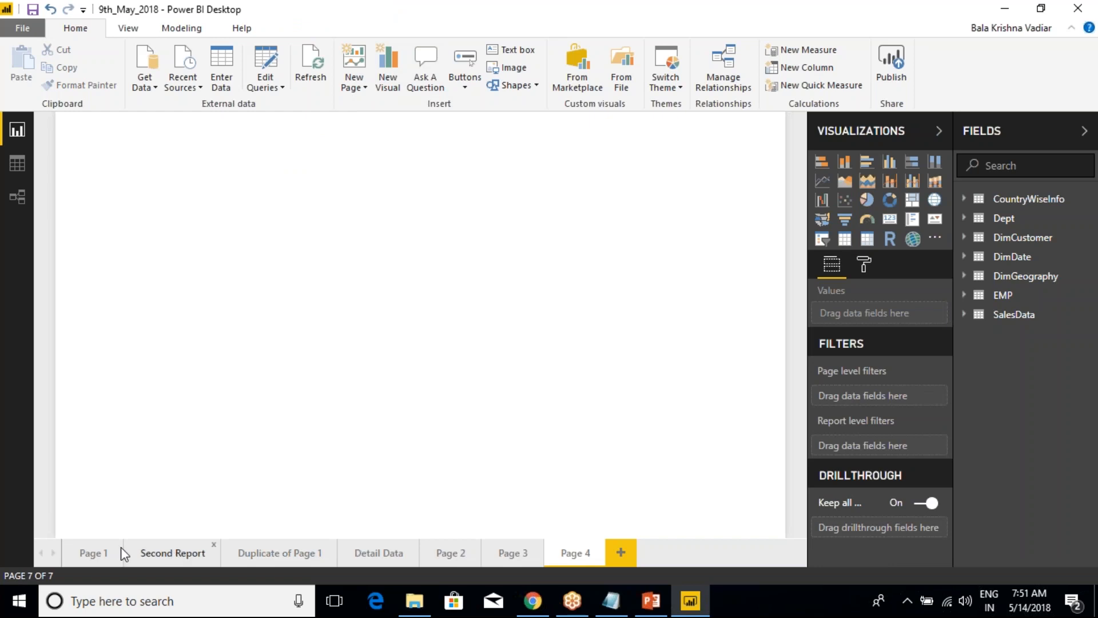
On Page 1, try Ask A Question, and move the country slicer, SalesAmount card and OrderQuantity pie chart down to free space above them.
click(98, 553)
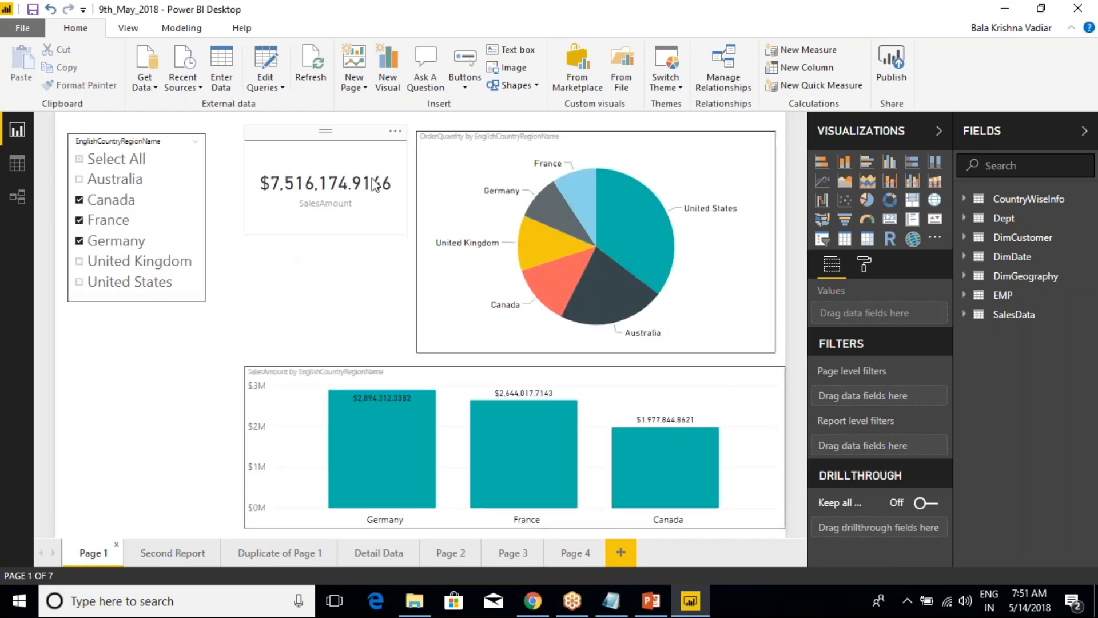
click(423, 78)
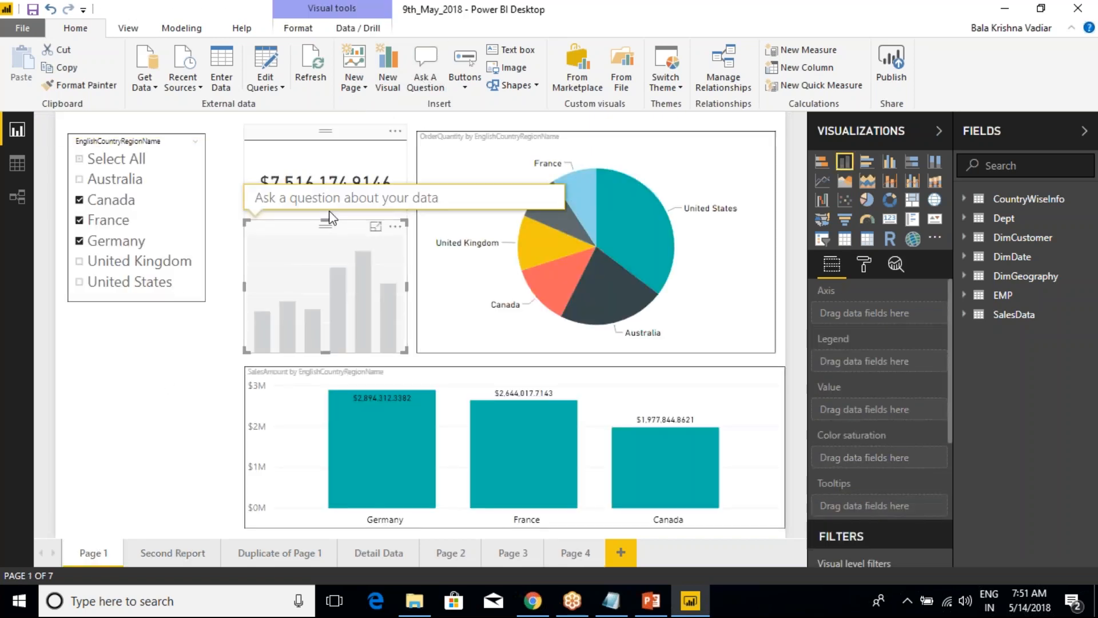
drag(153, 129, 153, 161)
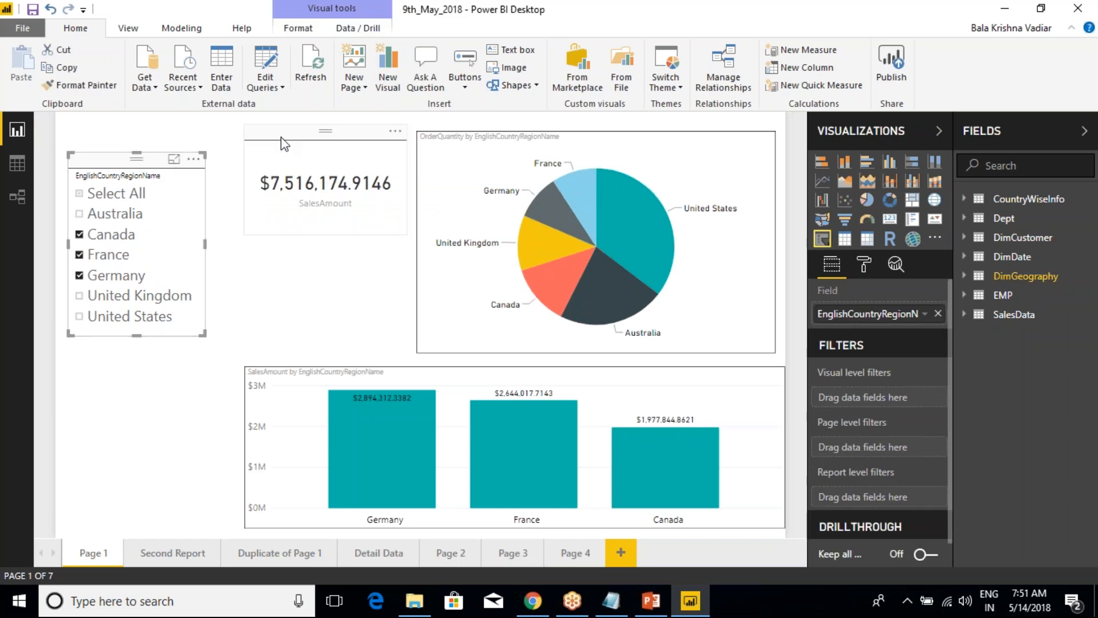
drag(280, 136, 277, 177)
drag(483, 123, 484, 165)
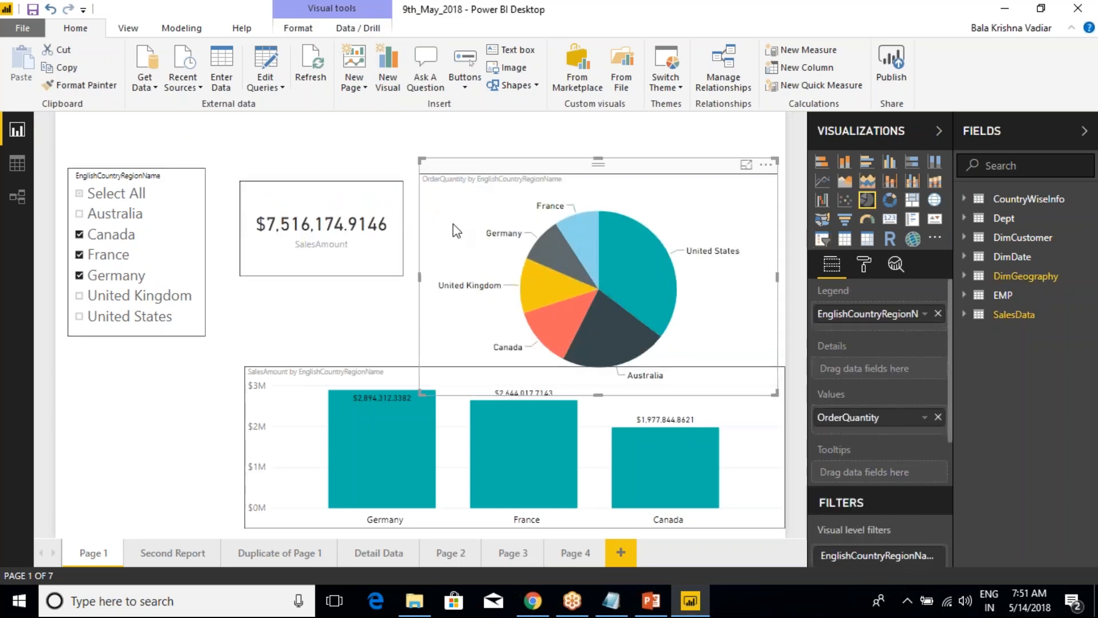
click(357, 309)
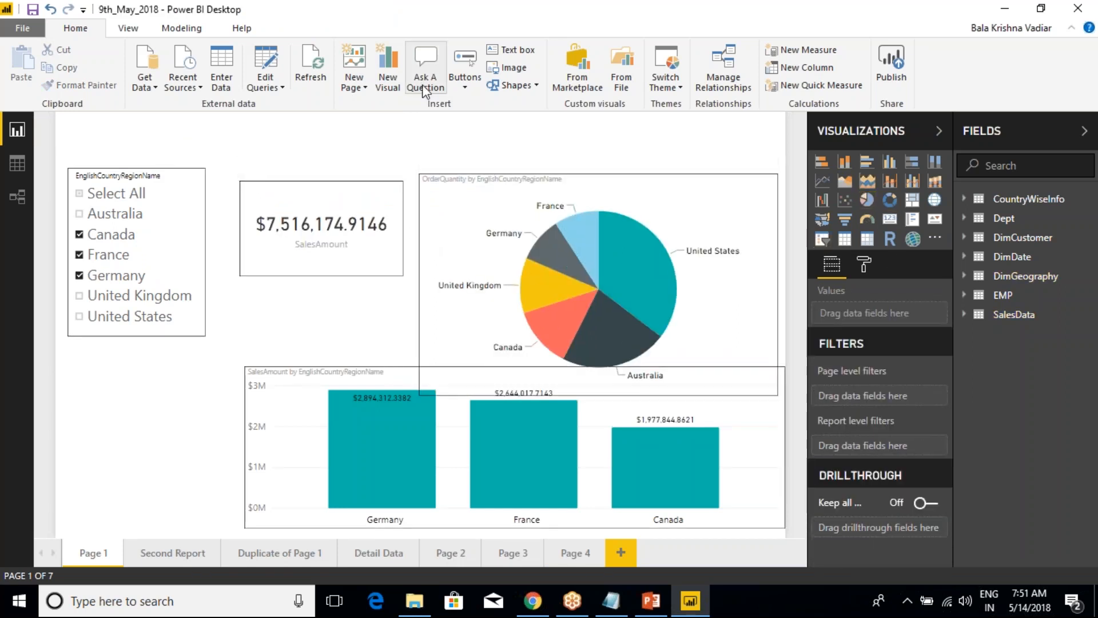
Insert an Ask A Question visual on Page 1 and dismiss it without entering a question.
click(426, 69)
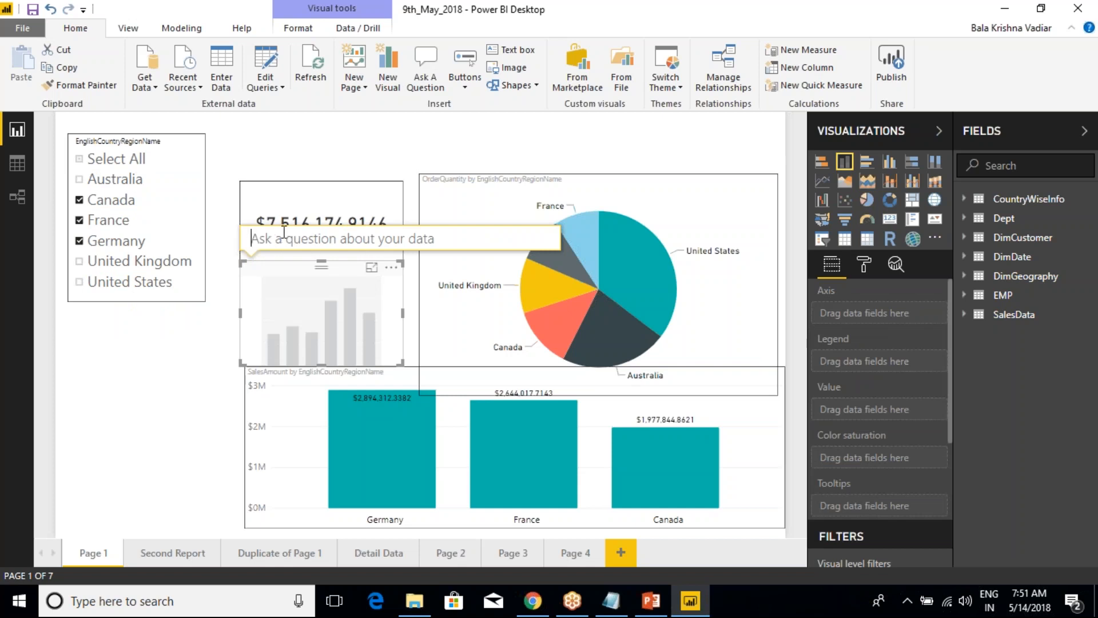
drag(286, 282, 183, 170)
click(281, 157)
click(306, 174)
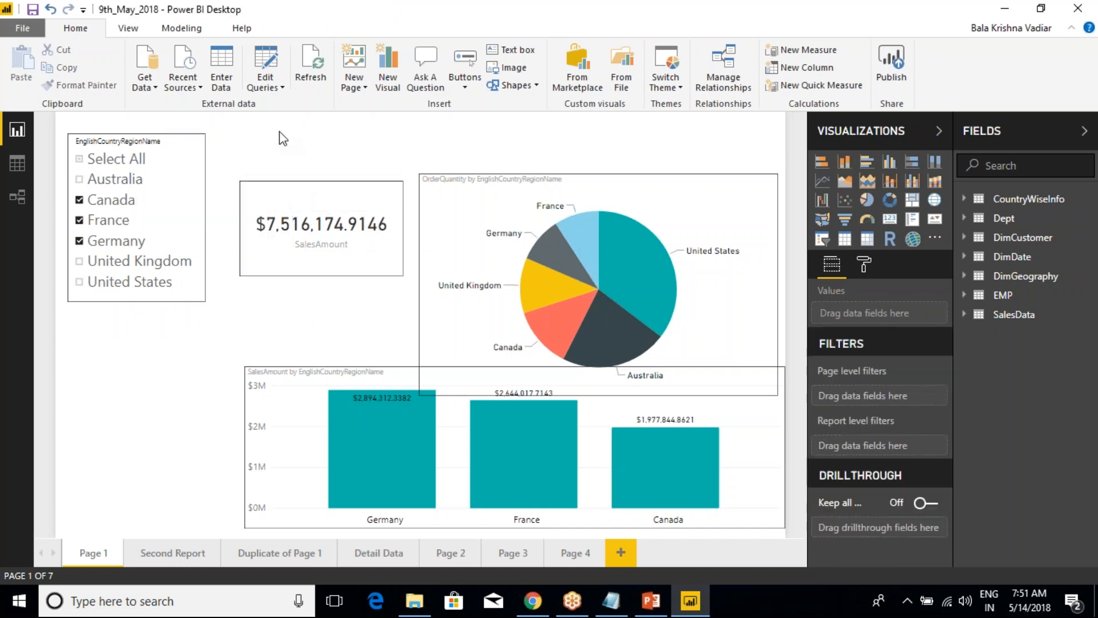
Move the EnglishCountryRegionName slicer further down on Page 1 and deselect it.
click(104, 127)
drag(104, 127, 106, 188)
click(450, 118)
Insert an Ask A Question visual on Page 1 and place it beneath the country slicer, beside the SalesAmount column chart.
click(426, 82)
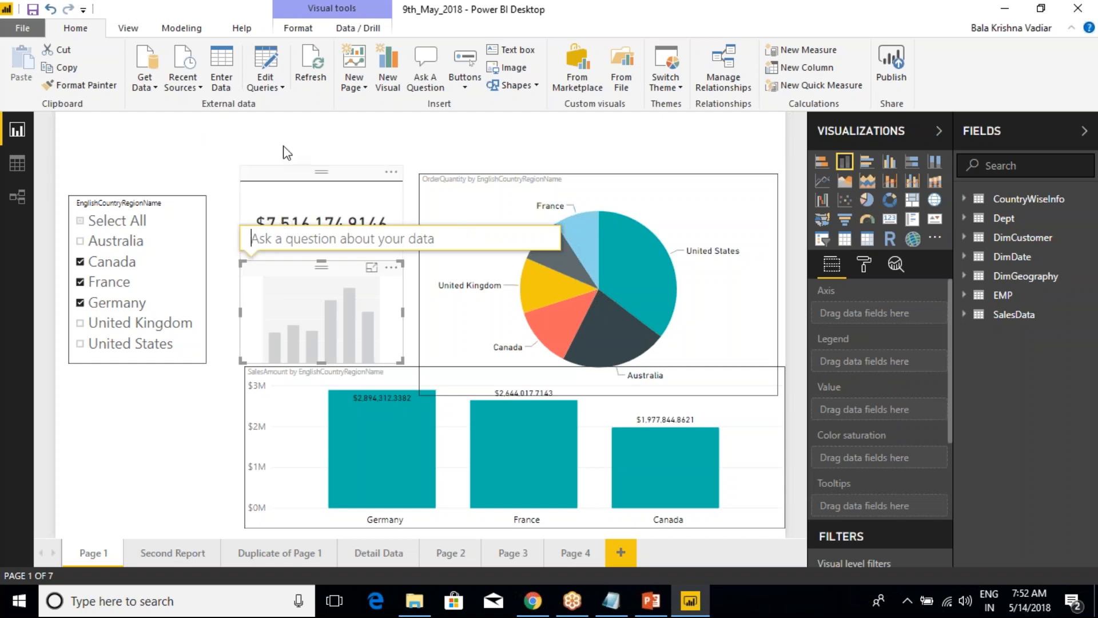
click(210, 146)
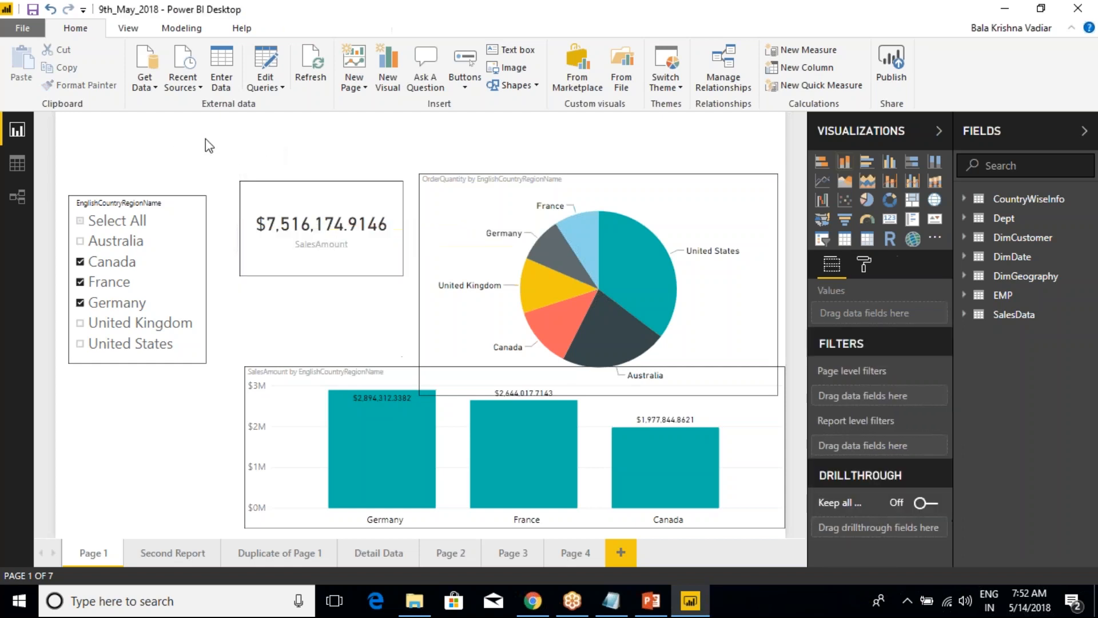
click(423, 81)
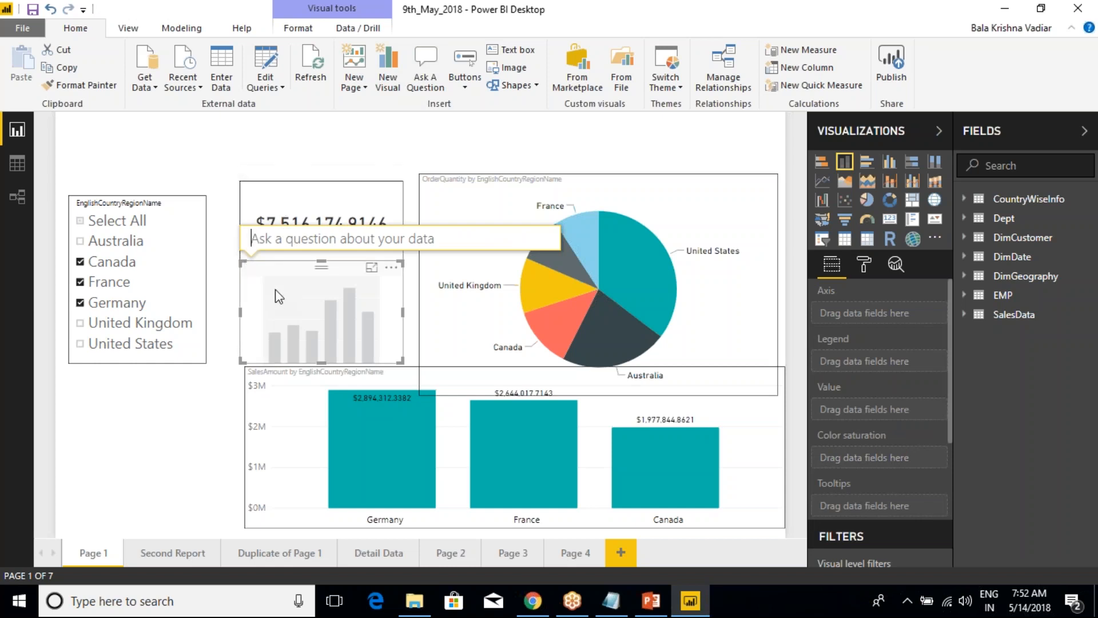
drag(295, 264, 169, 377)
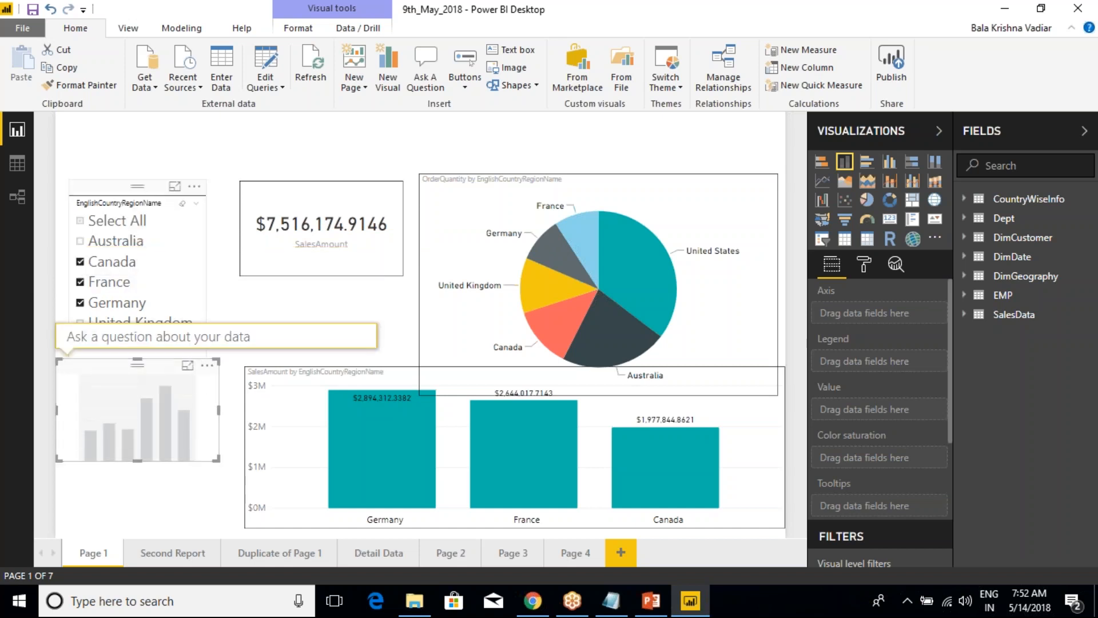
Insert an Ask A Question visual on the blank Page 4 and widen it to nearly three times its width.
click(579, 559)
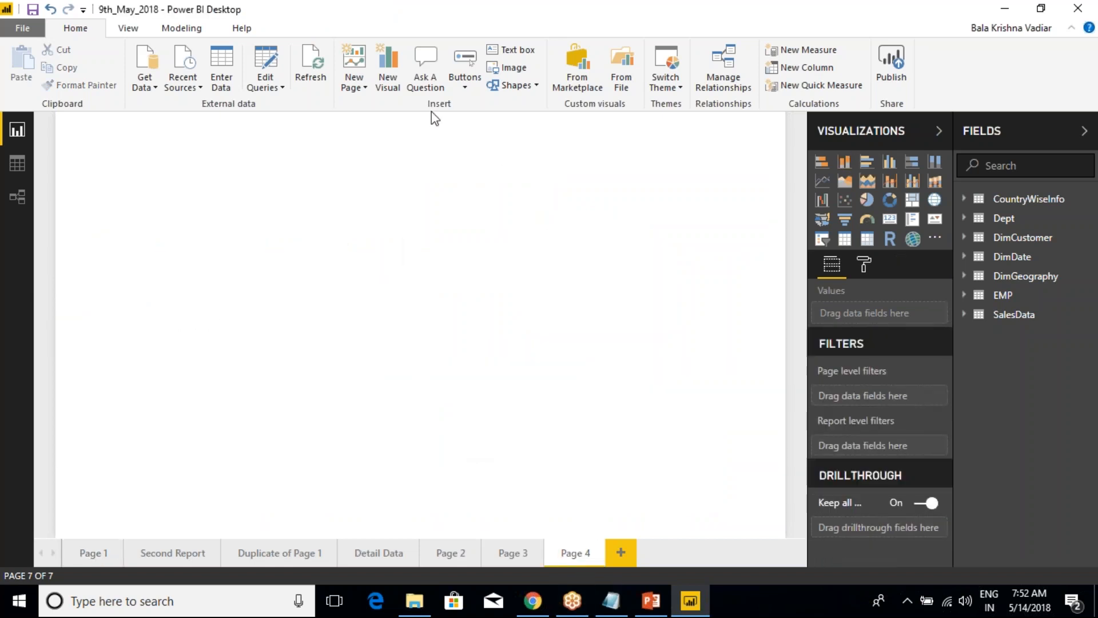
click(425, 67)
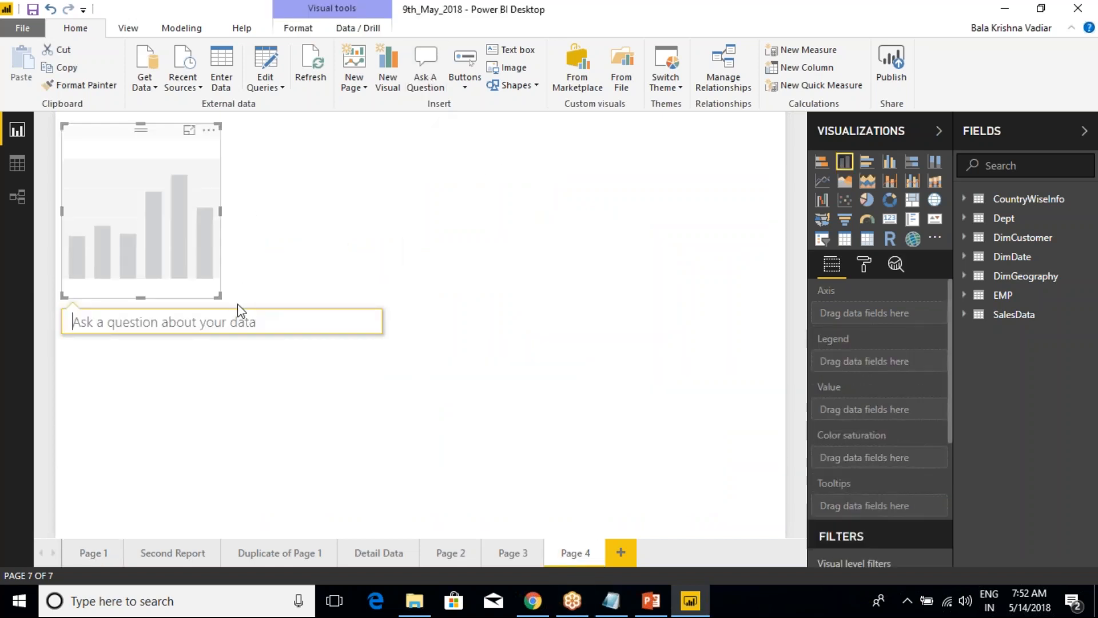
drag(228, 308, 522, 314)
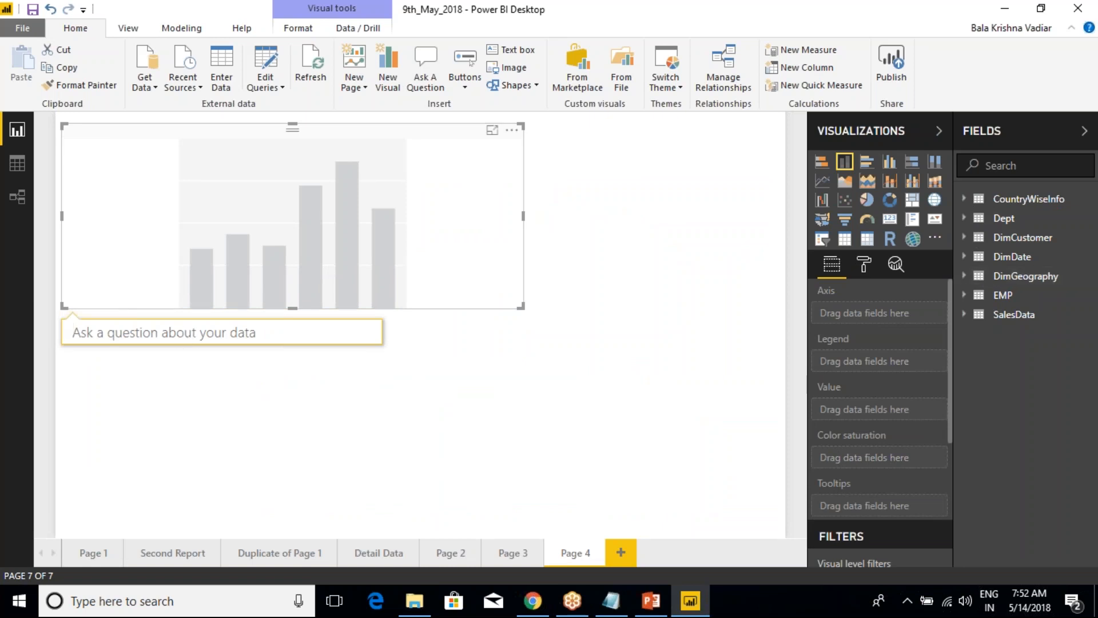
Ask for "Orderquantity" in the data question box to build a card, and remove the extra empty visual.
text(Order)
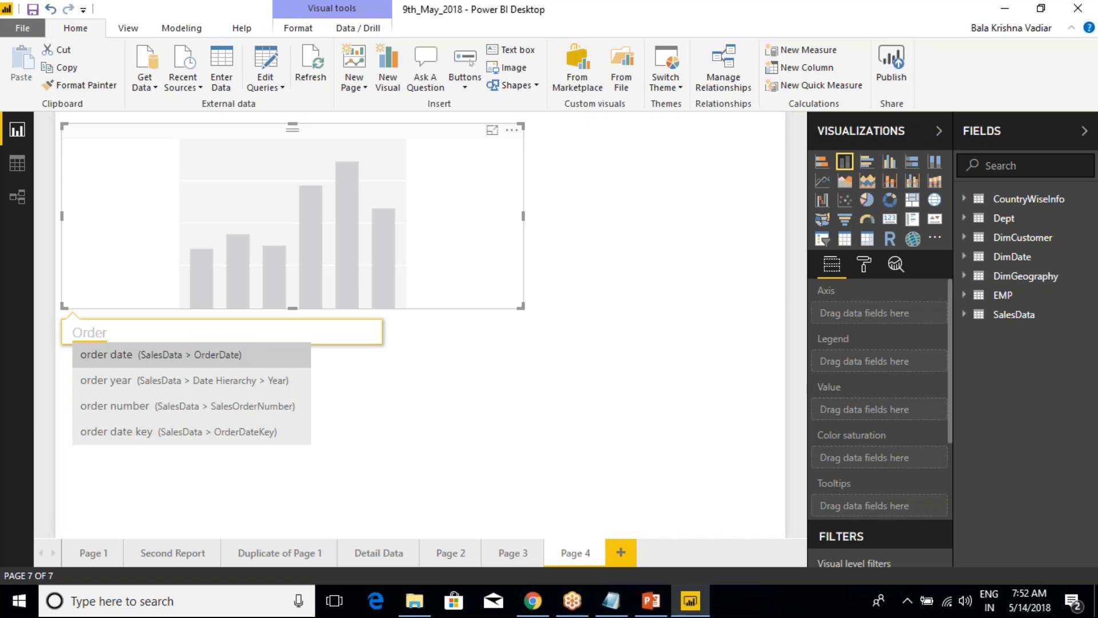
text(quantity)
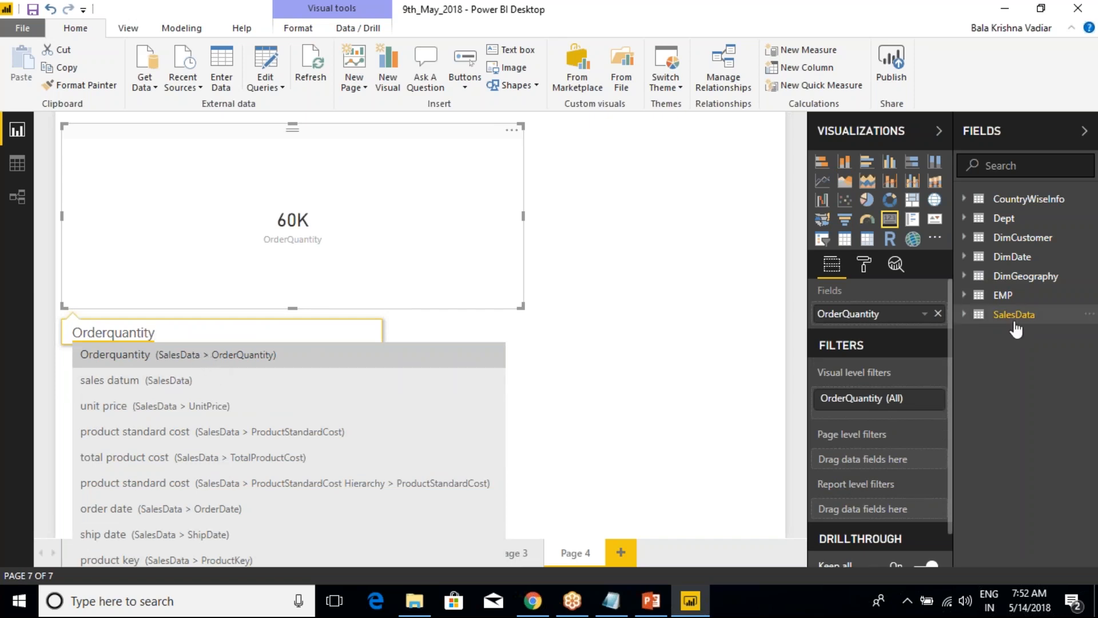
double_click(258, 360)
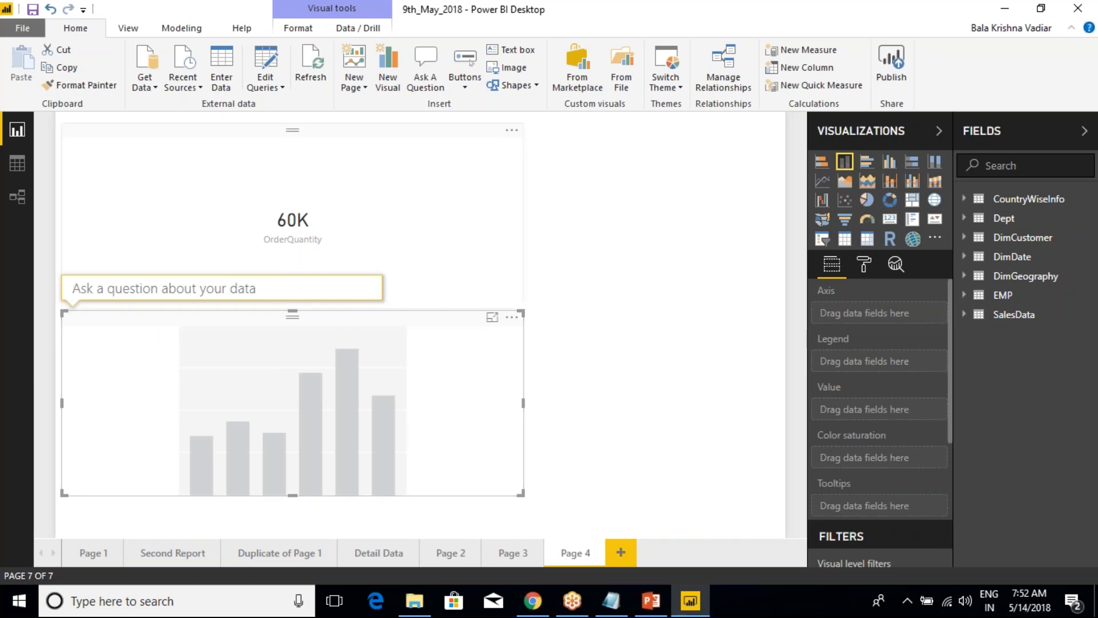
click(510, 316)
click(544, 335)
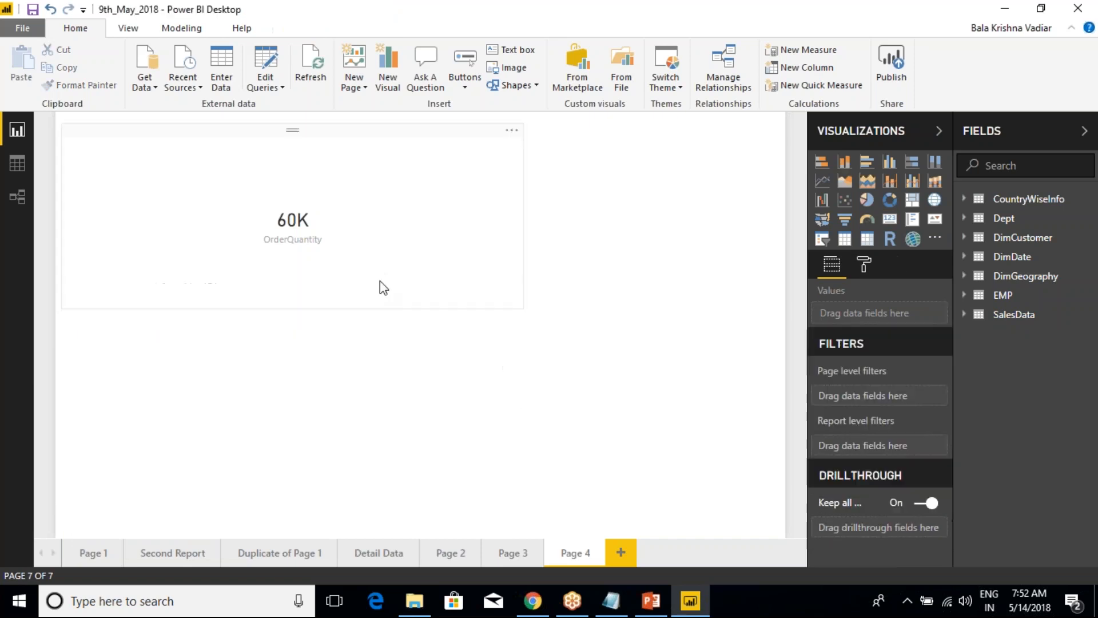
Turn on the border of the OrderQuantity card.
click(337, 175)
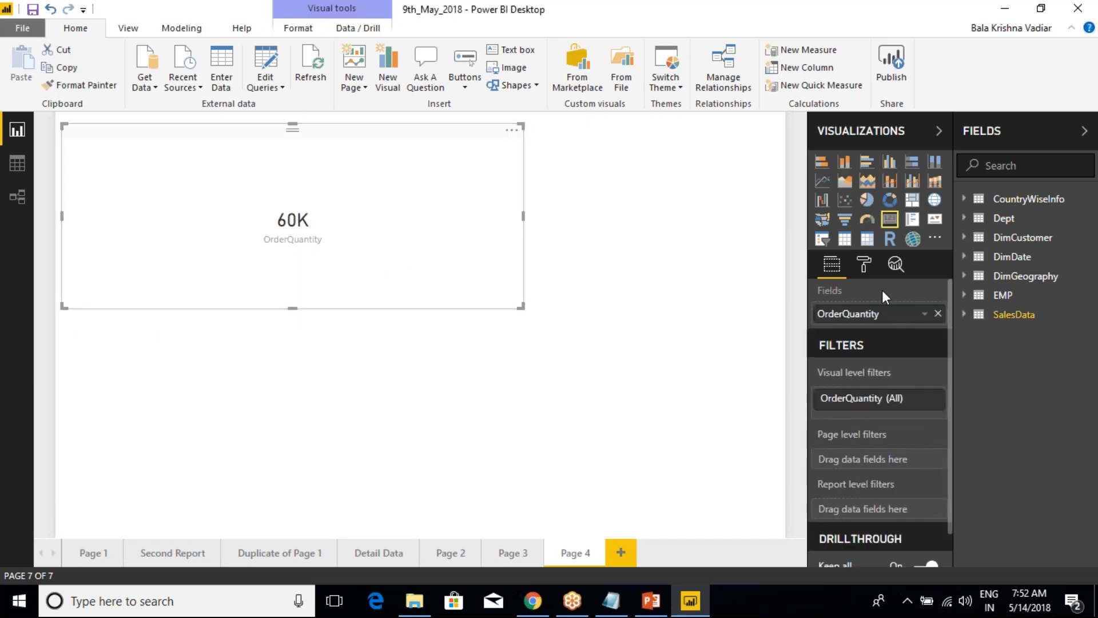
click(863, 264)
click(938, 498)
click(938, 499)
click(932, 469)
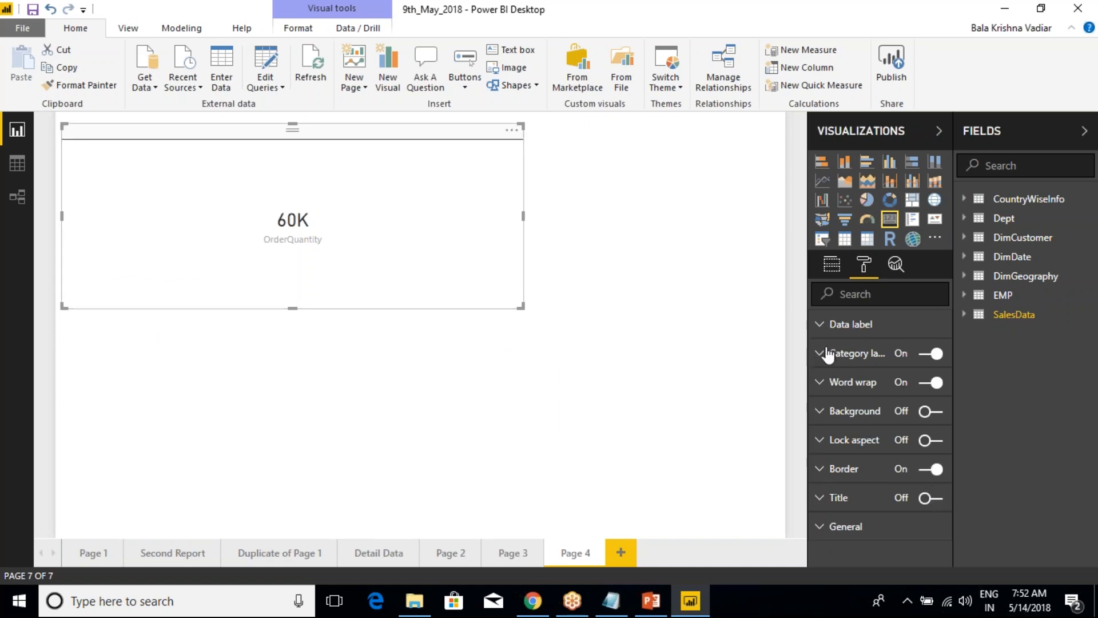
Set the OrderQuantity card's category label to text size 16 and colour black.
click(822, 330)
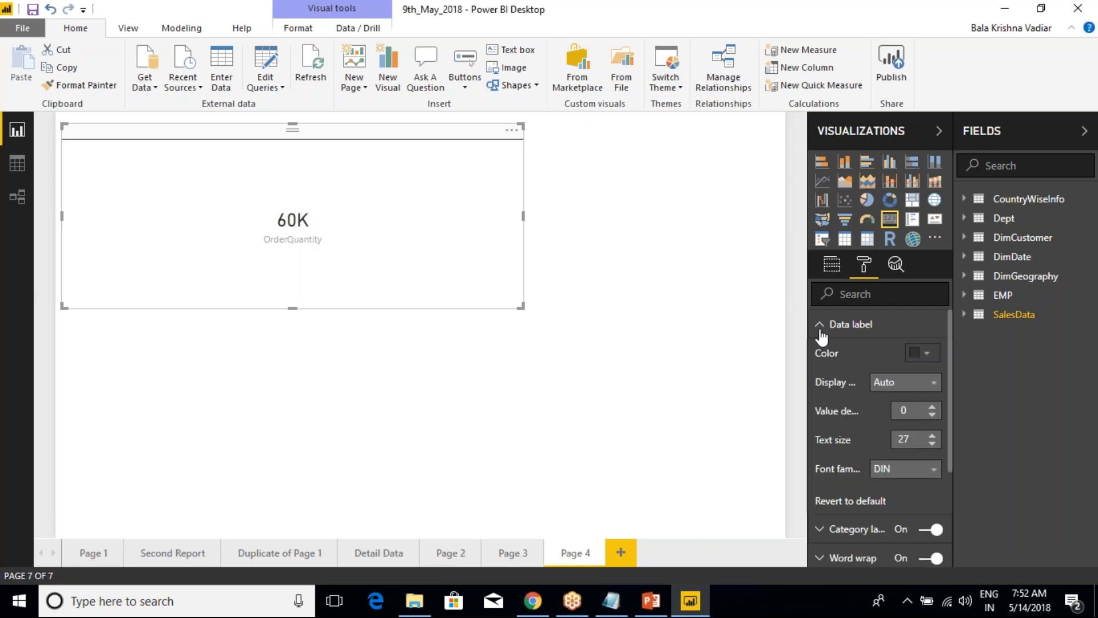
click(822, 331)
click(823, 354)
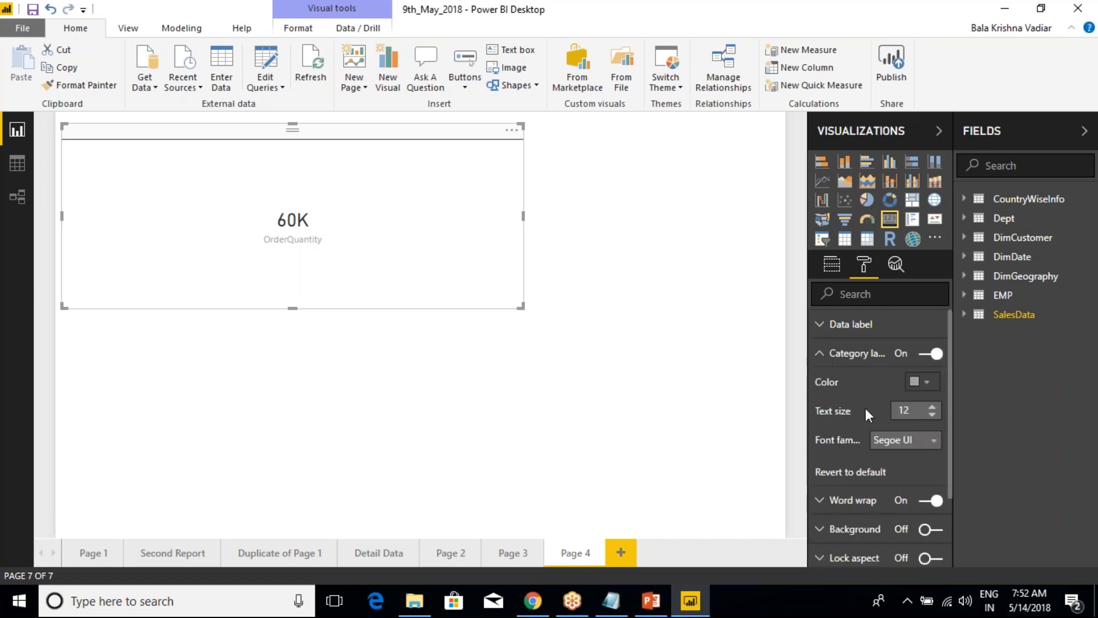
click(932, 406)
click(933, 407)
click(933, 407)
click(933, 407)
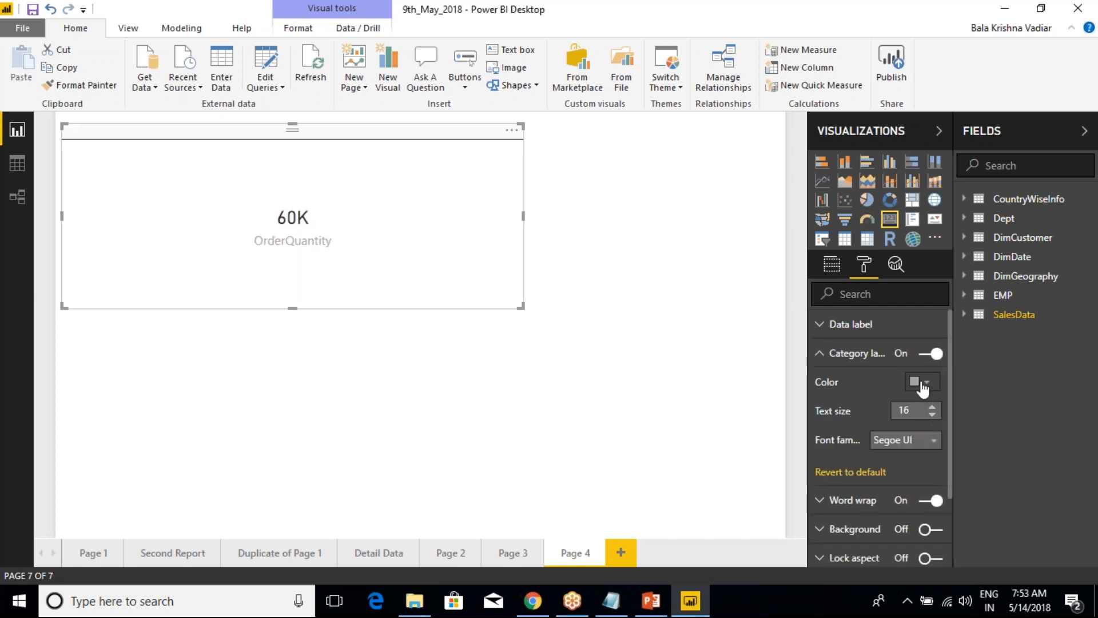
click(920, 381)
click(823, 417)
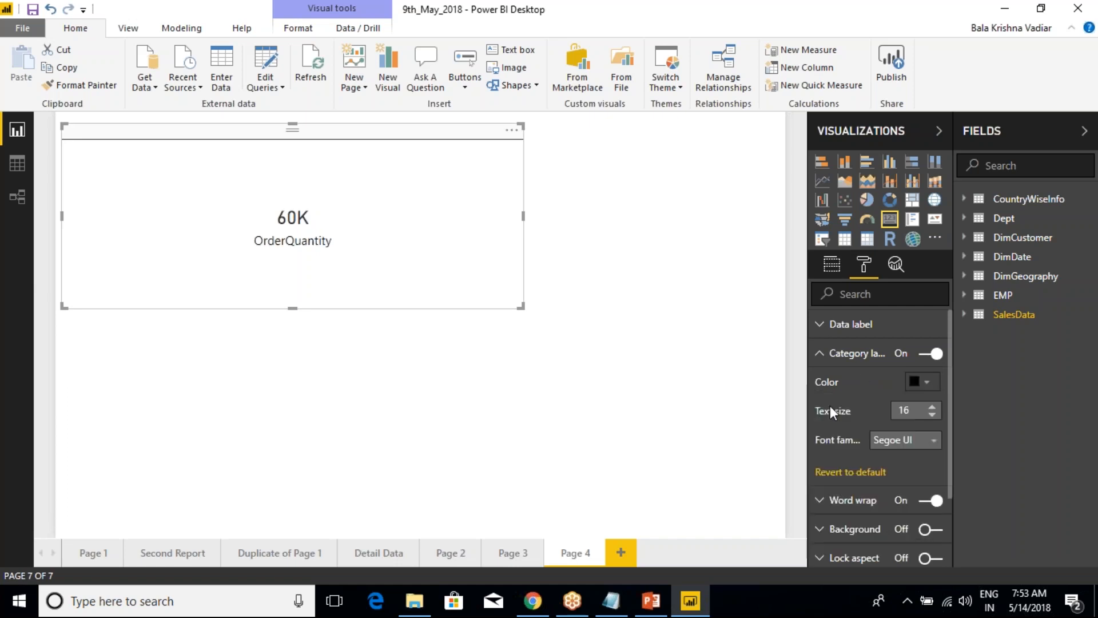
click(819, 359)
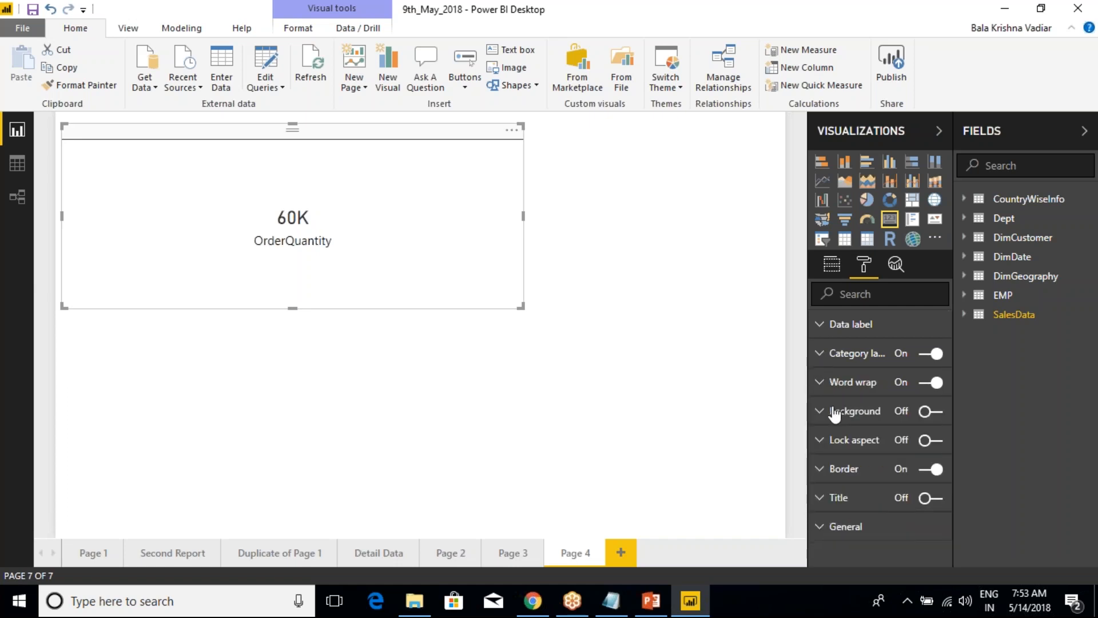
Set the display units of the OrderQuantity card's data label to None.
click(823, 325)
click(906, 382)
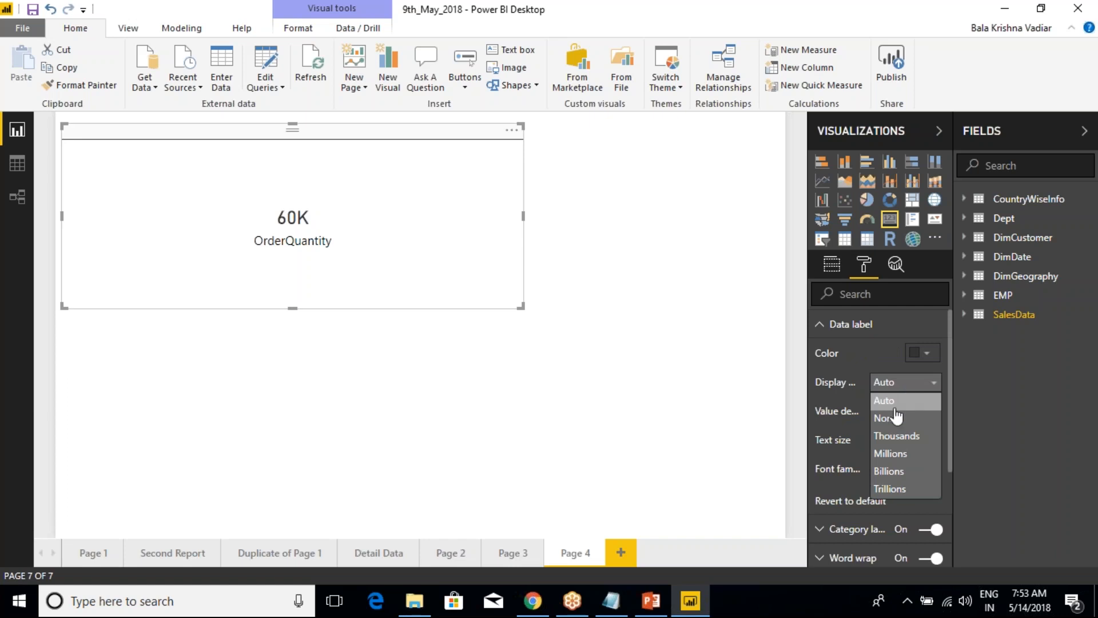
click(895, 417)
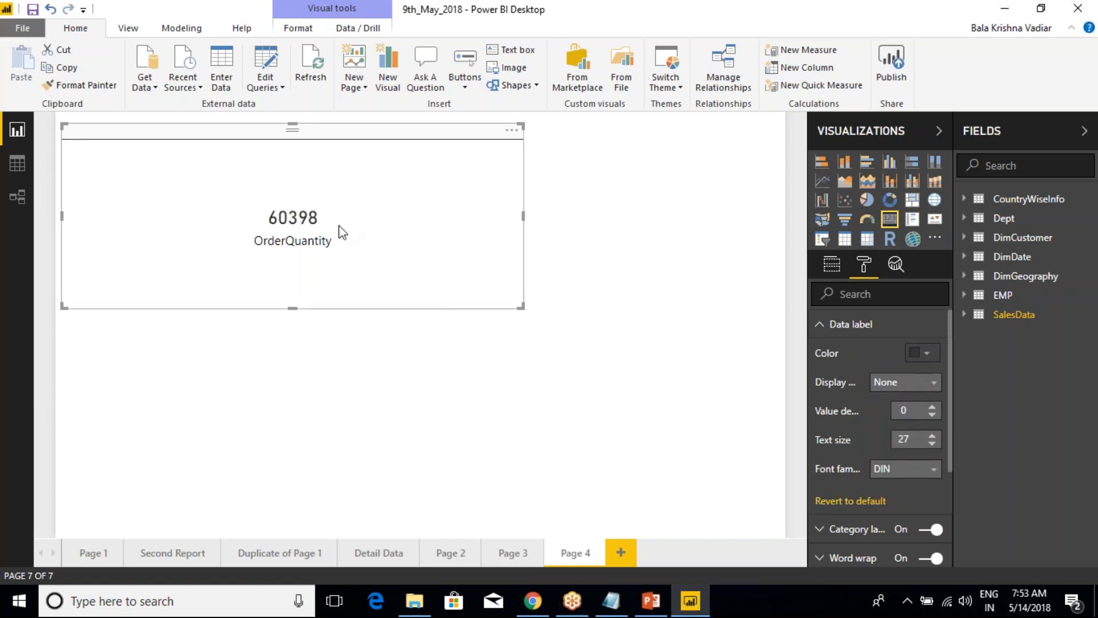
click(444, 184)
click(444, 184)
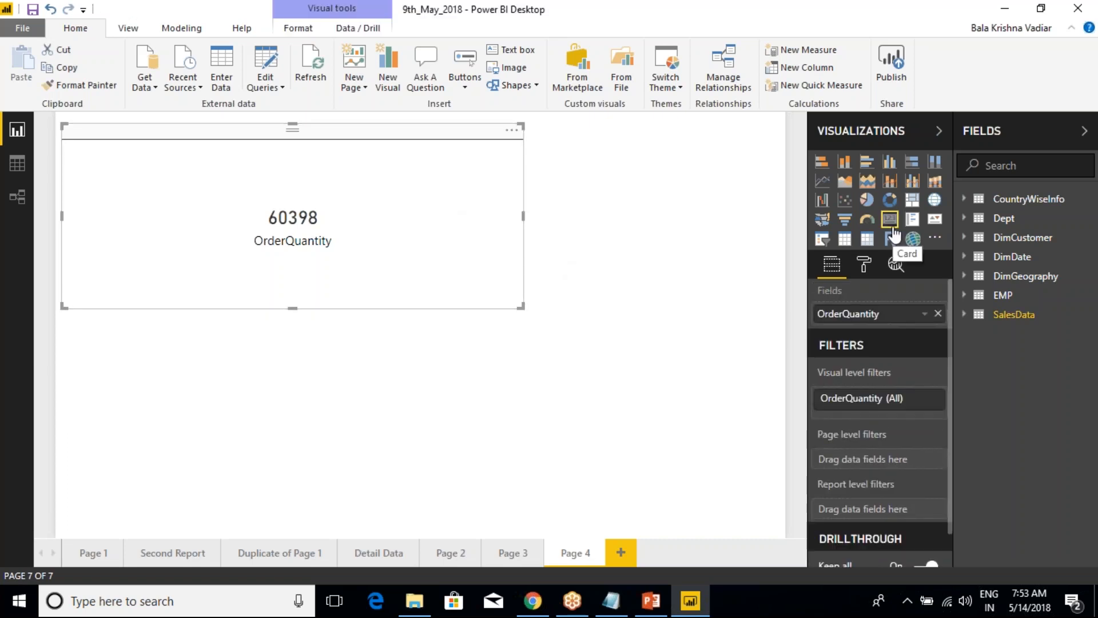
Remove the OrderQuantity card from Page 4.
click(511, 130)
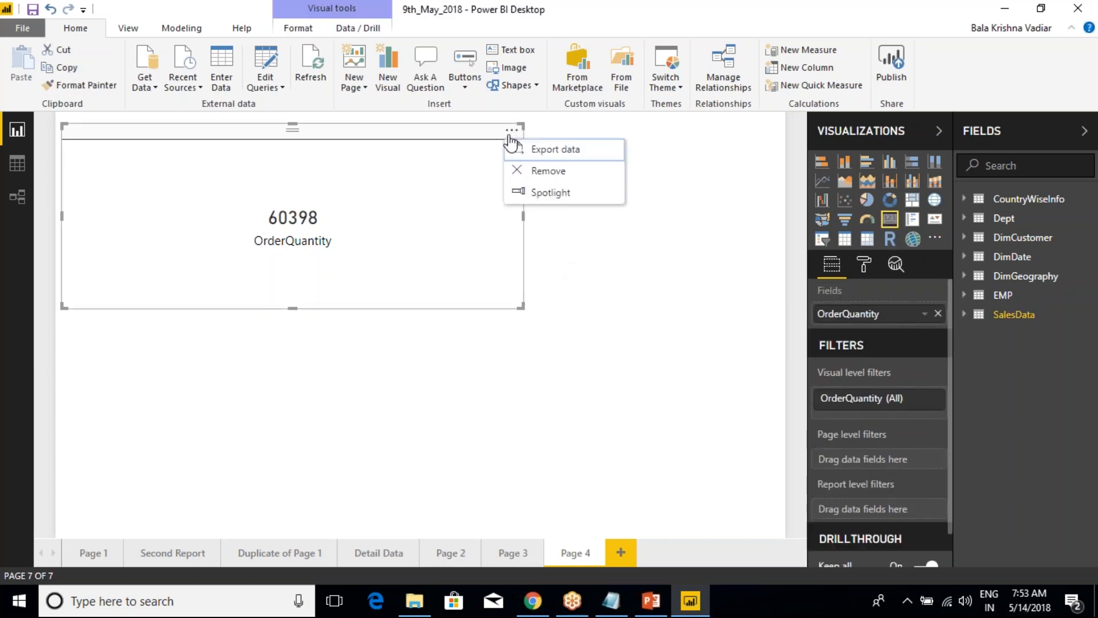
click(540, 171)
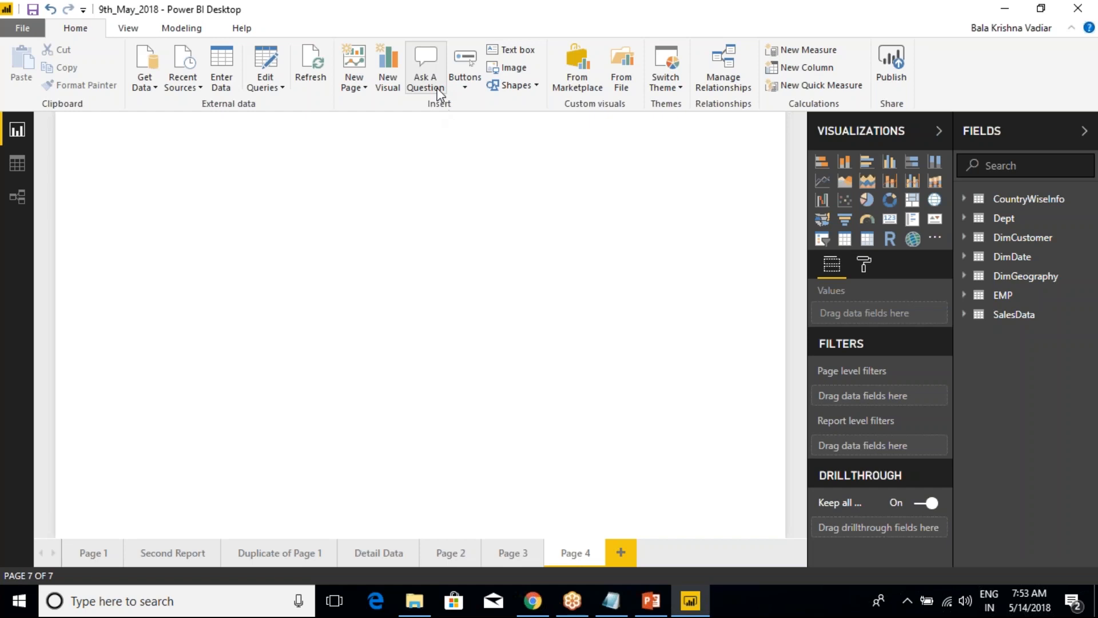
Read the description of the Ask A Question command regarding the data connections it supports.
key(ctrl+2)
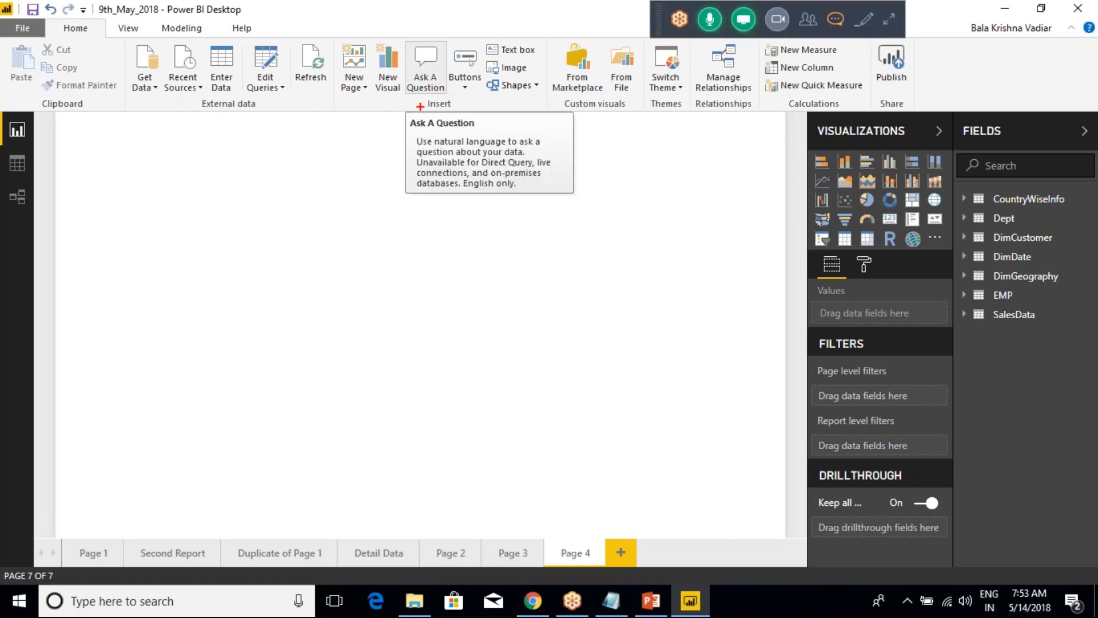
mouse_move(381, 116)
mouse_down()
mouse_move(454, 131)
mouse_move(589, 200)
mouse_up()
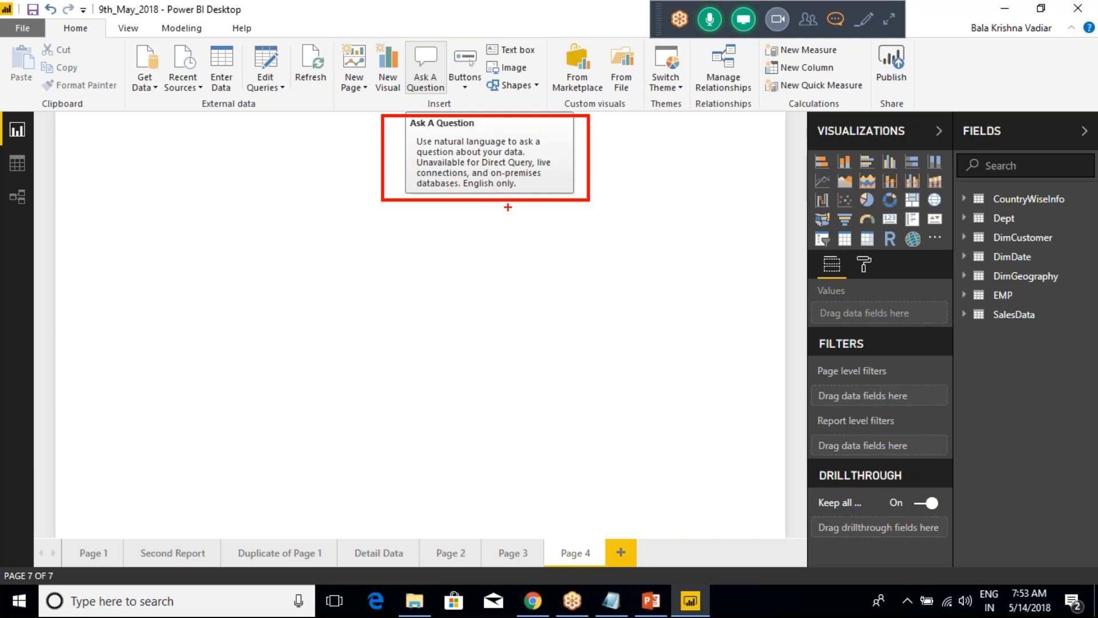
drag(464, 192, 463, 320)
drag(451, 231, 511, 227)
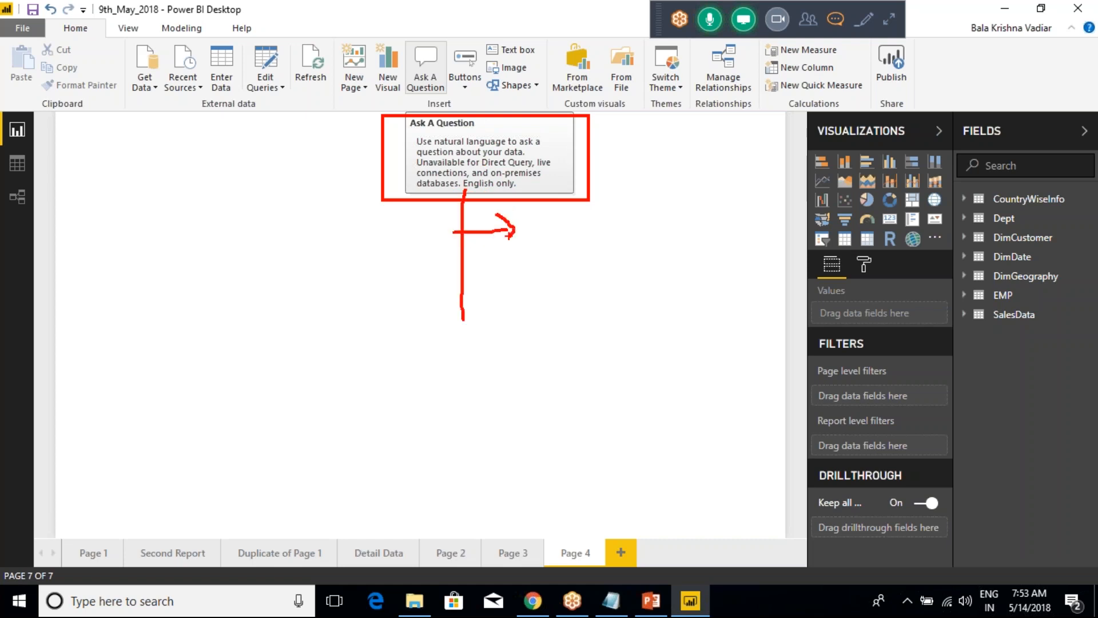
mouse_move(437, 265)
mouse_down()
mouse_move(505, 266)
mouse_move(538, 281)
mouse_up()
mouse_move(518, 264)
mouse_down()
mouse_move(544, 260)
mouse_move(570, 284)
mouse_move(595, 338)
mouse_up()
drag(578, 274, 589, 273)
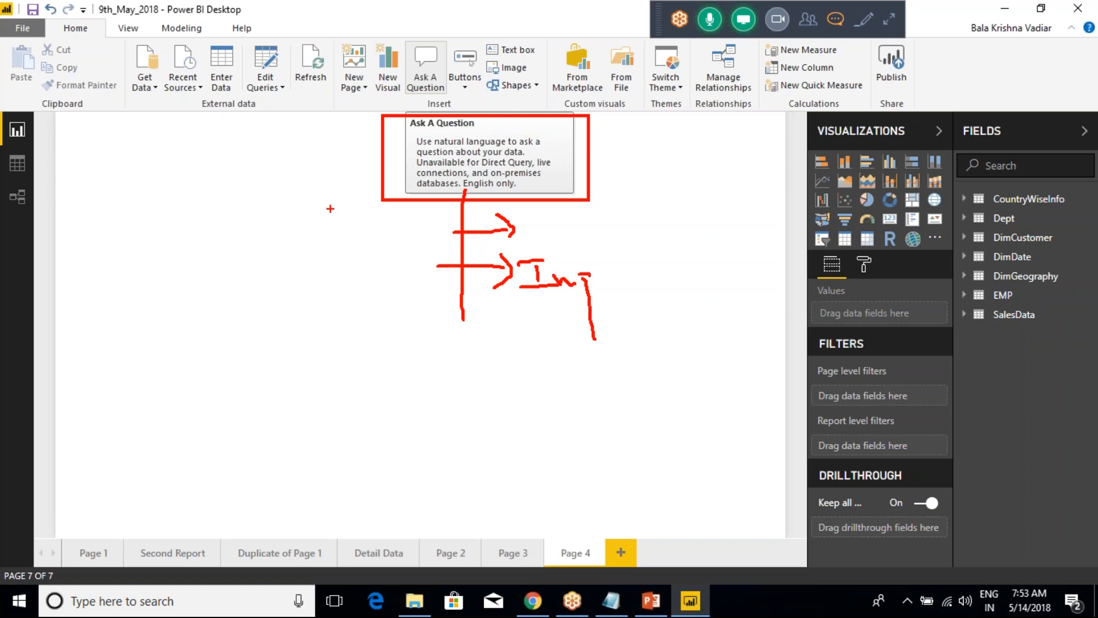
key(Escape)
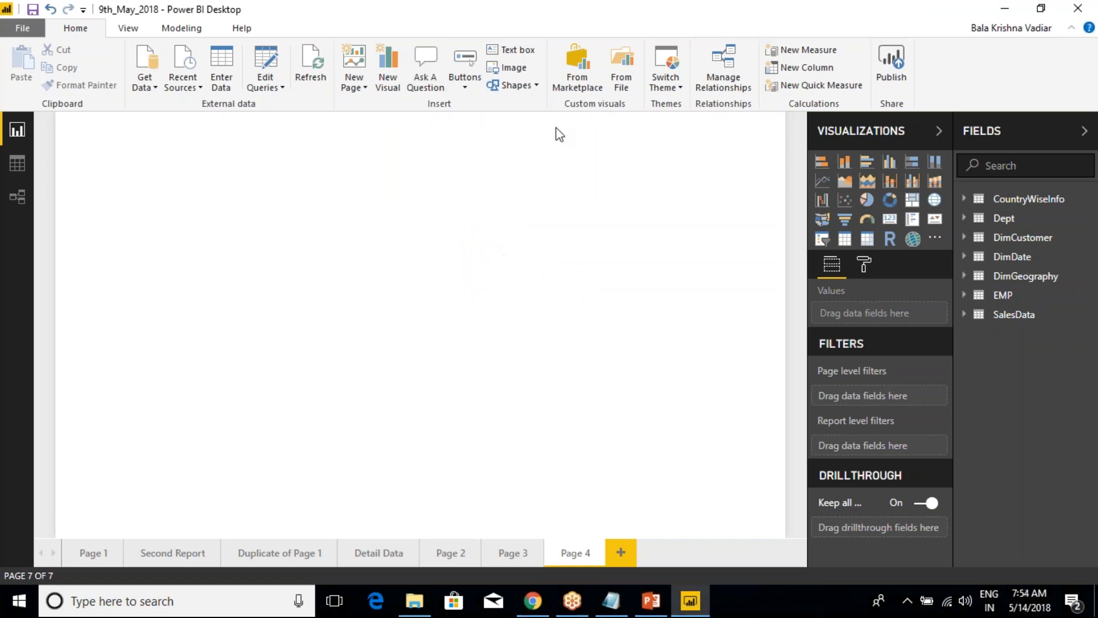
Open the SQL Server database connection settings, examine the Import and DirectQuery connectivity modes, and close them without connecting.
click(147, 87)
click(203, 198)
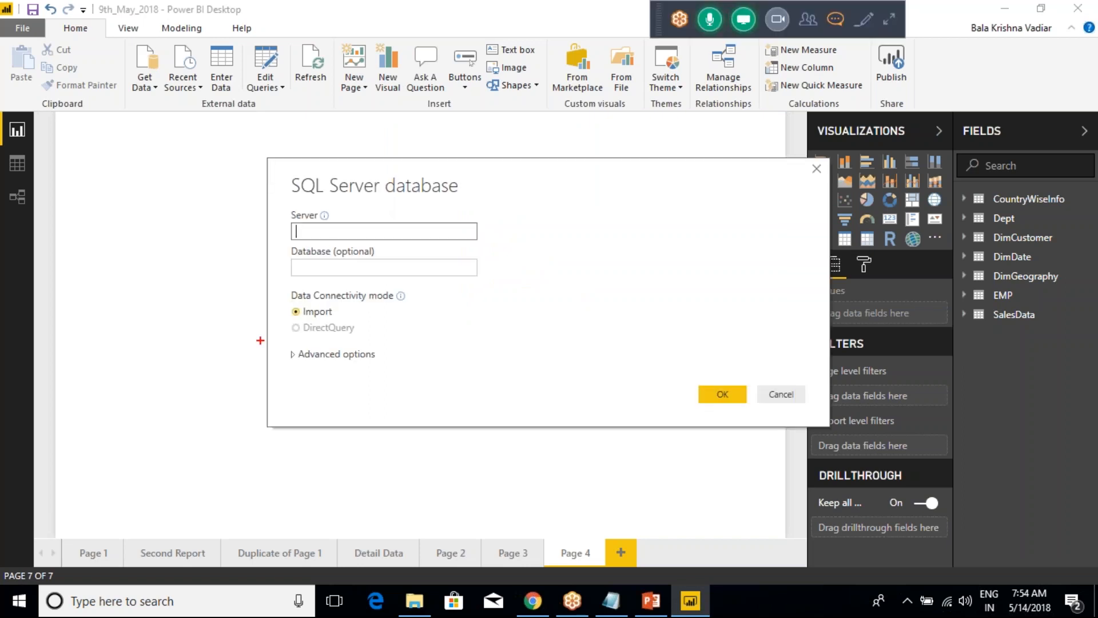
mouse_move(275, 298)
mouse_down()
mouse_move(361, 346)
mouse_move(327, 310)
mouse_up()
drag(260, 298, 382, 343)
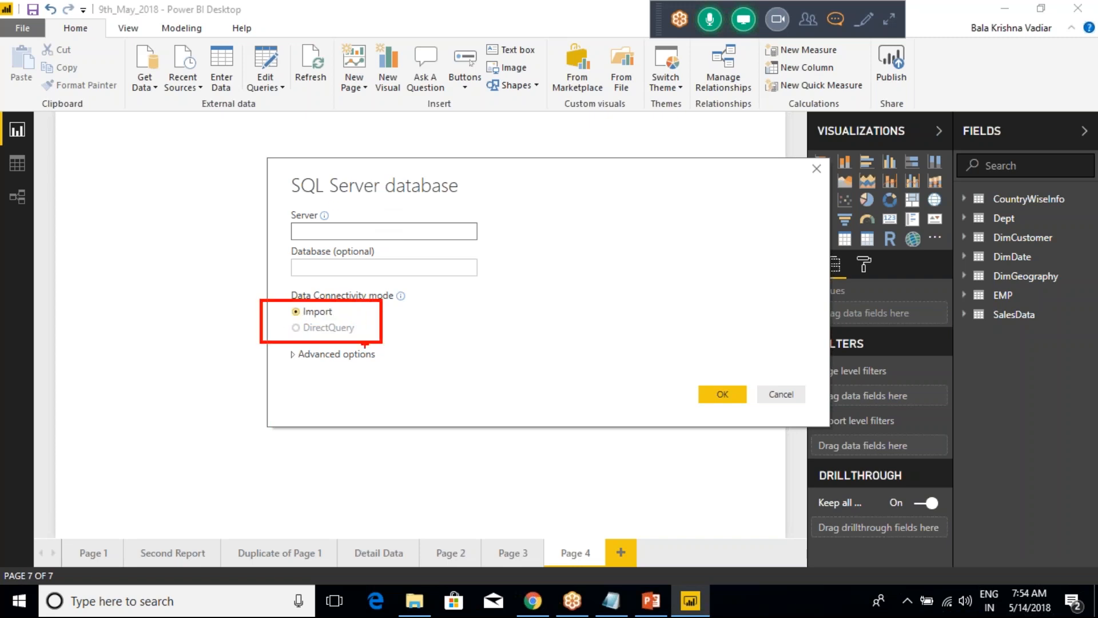
mouse_move(341, 312)
mouse_down()
mouse_move(378, 296)
mouse_move(355, 326)
mouse_move(393, 311)
mouse_up()
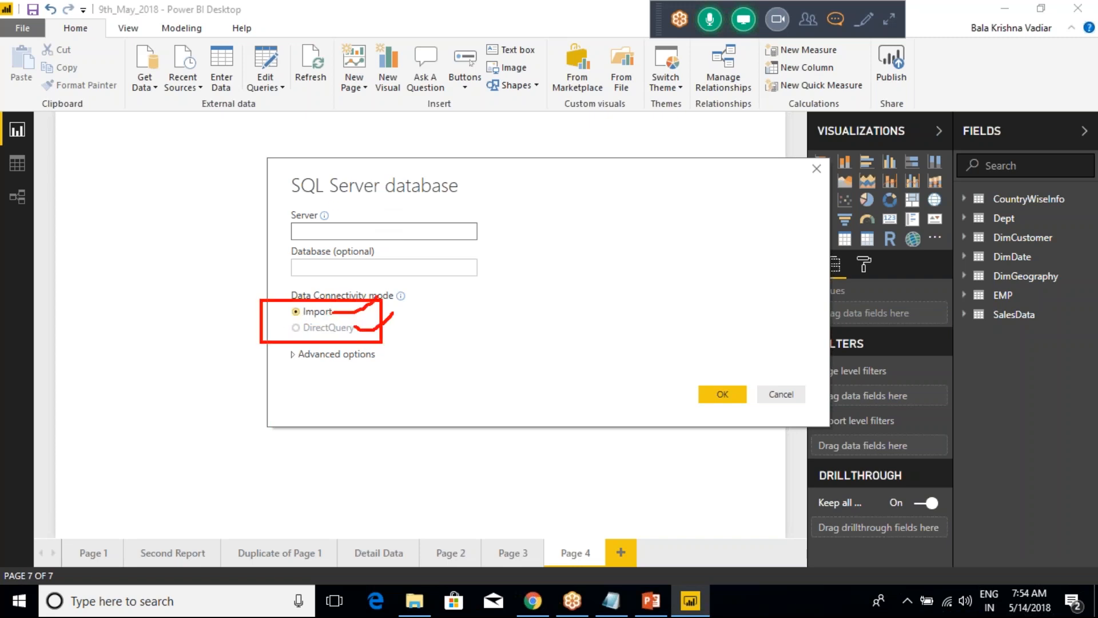
click(762, 389)
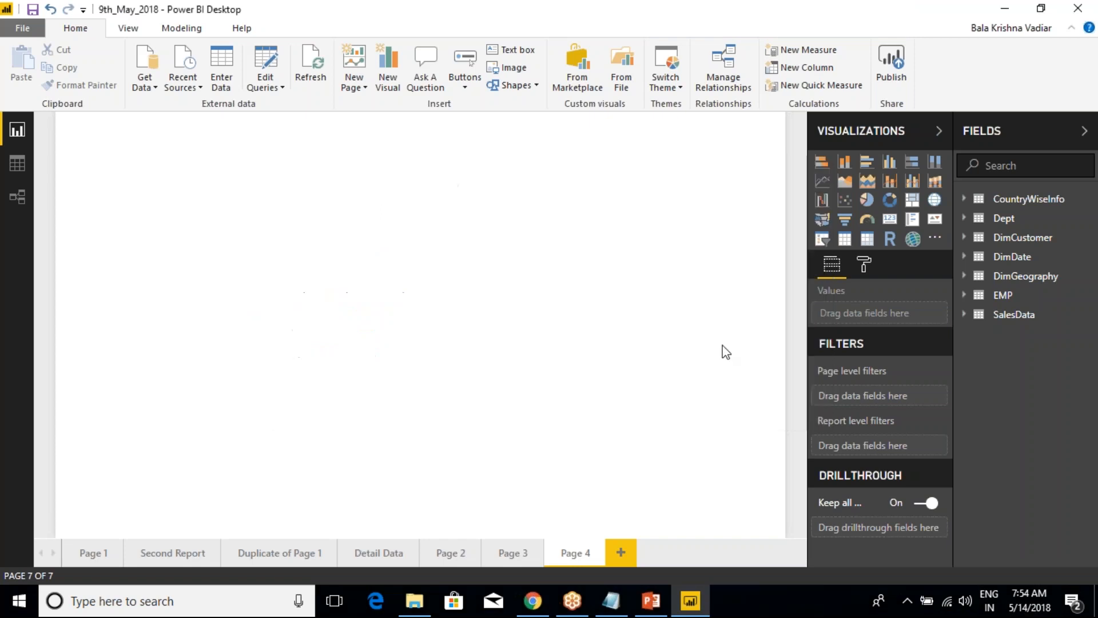
click(428, 81)
click(404, 126)
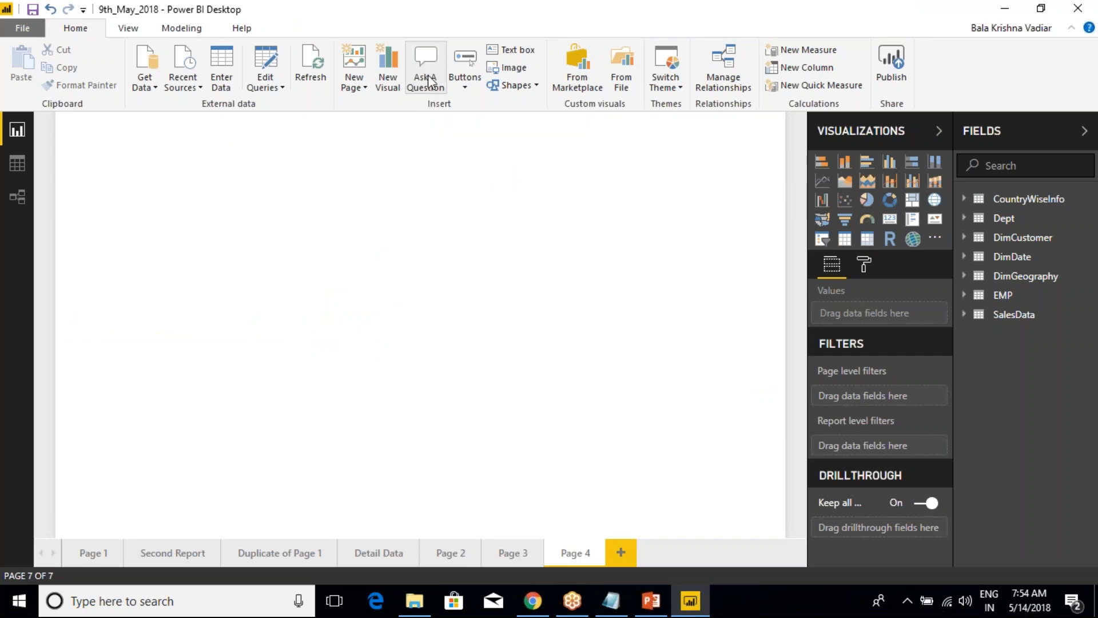
key(ctrl+2)
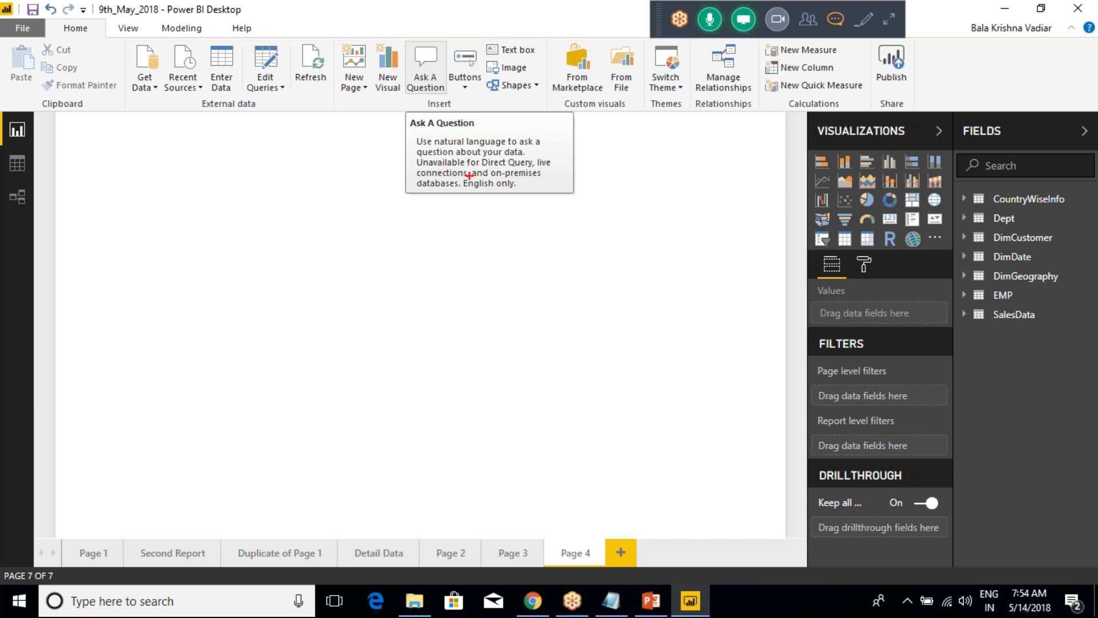
drag(460, 185, 453, 168)
key(Escape)
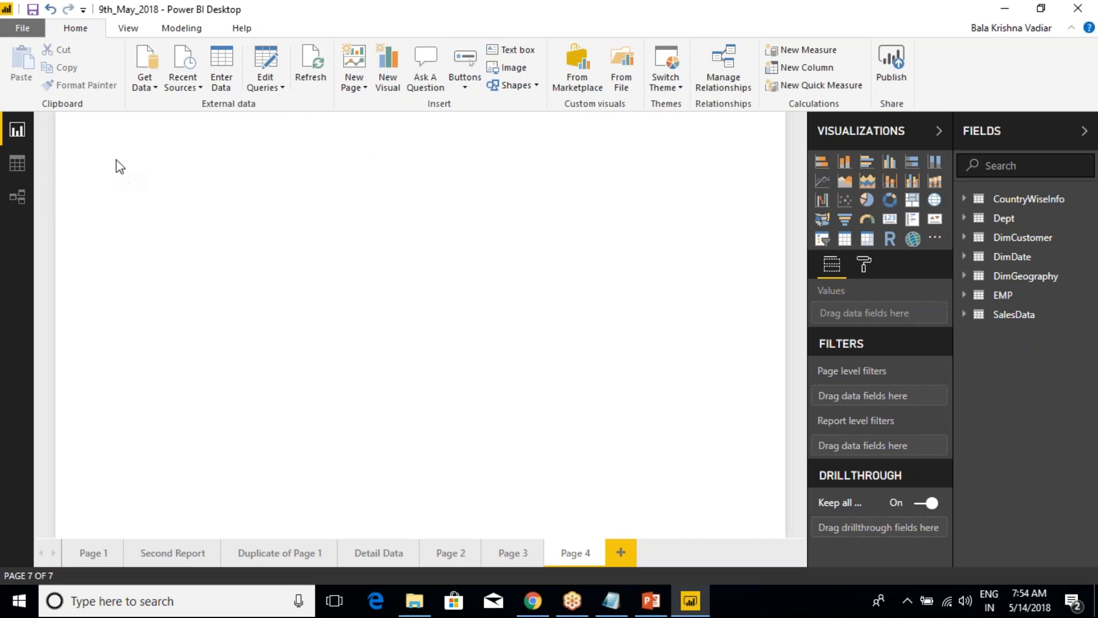
Insert an Ask A Question visual, query "Salesamount" to build a card, and select that card.
click(425, 72)
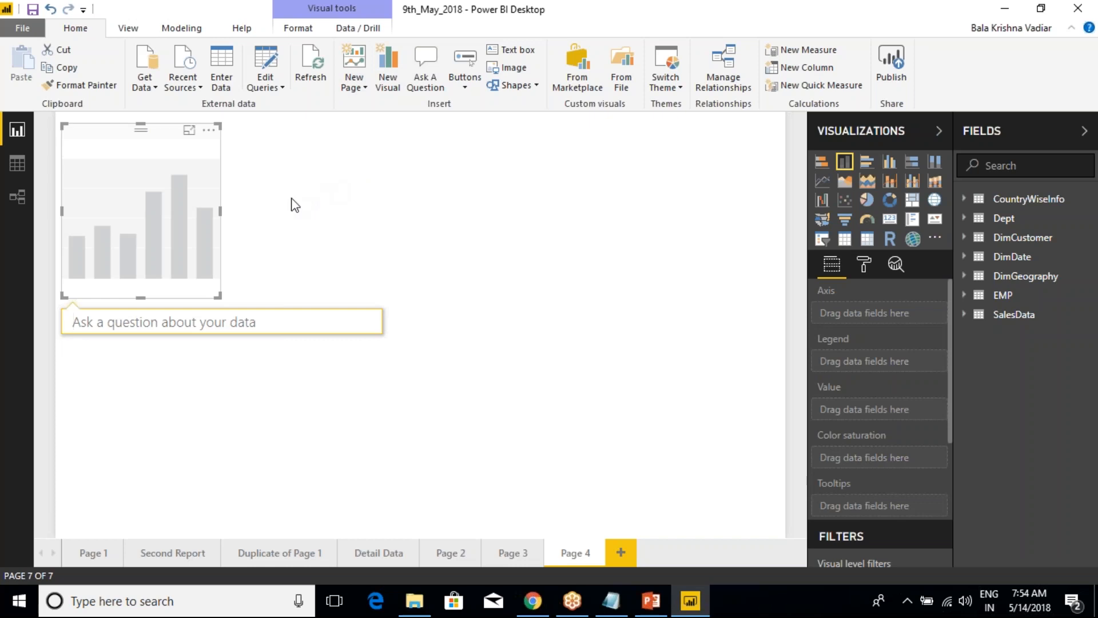
text(Sales)
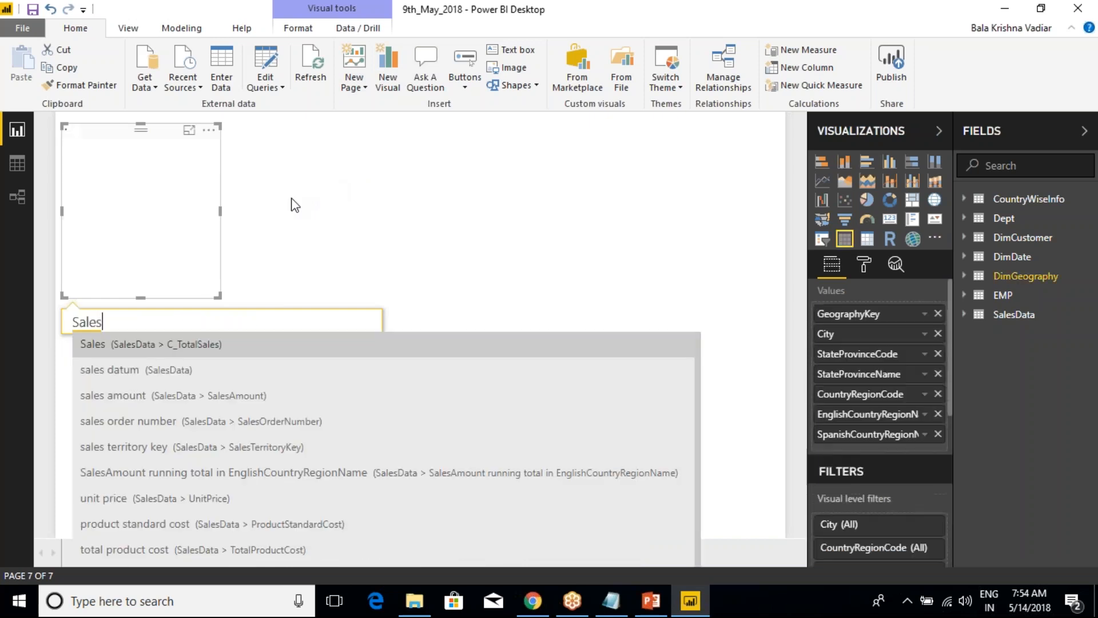
text(amount)
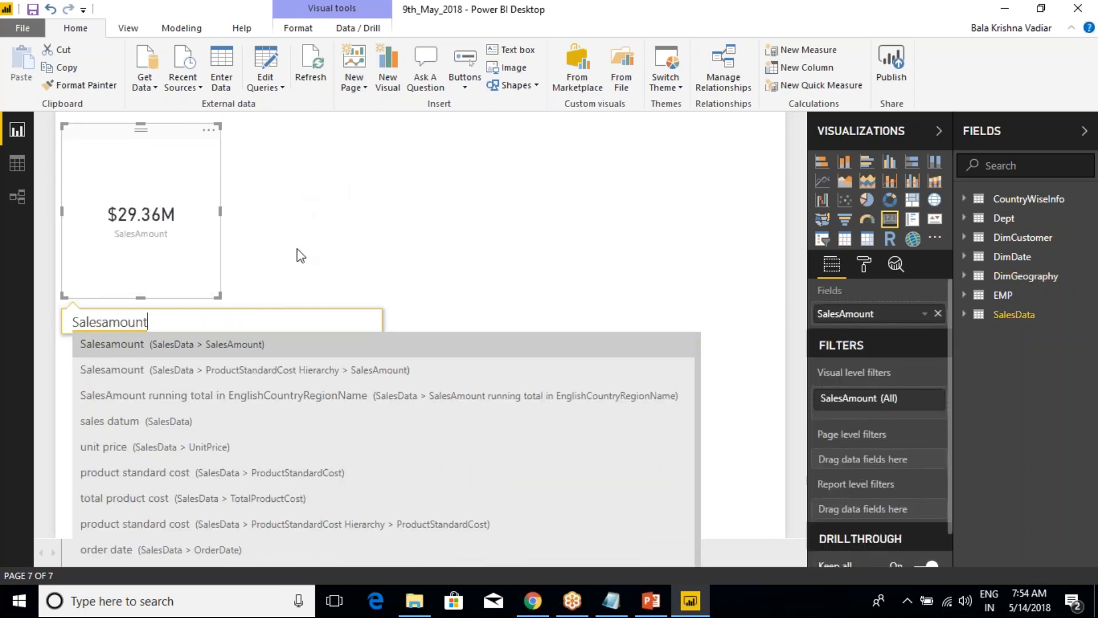
double_click(240, 349)
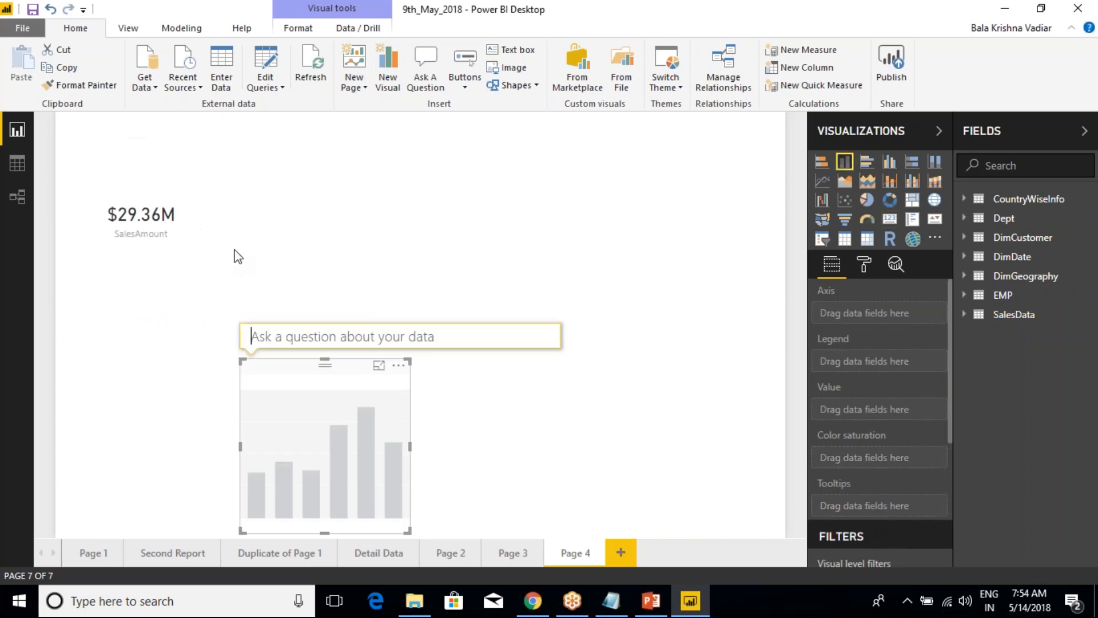
click(208, 199)
click(180, 177)
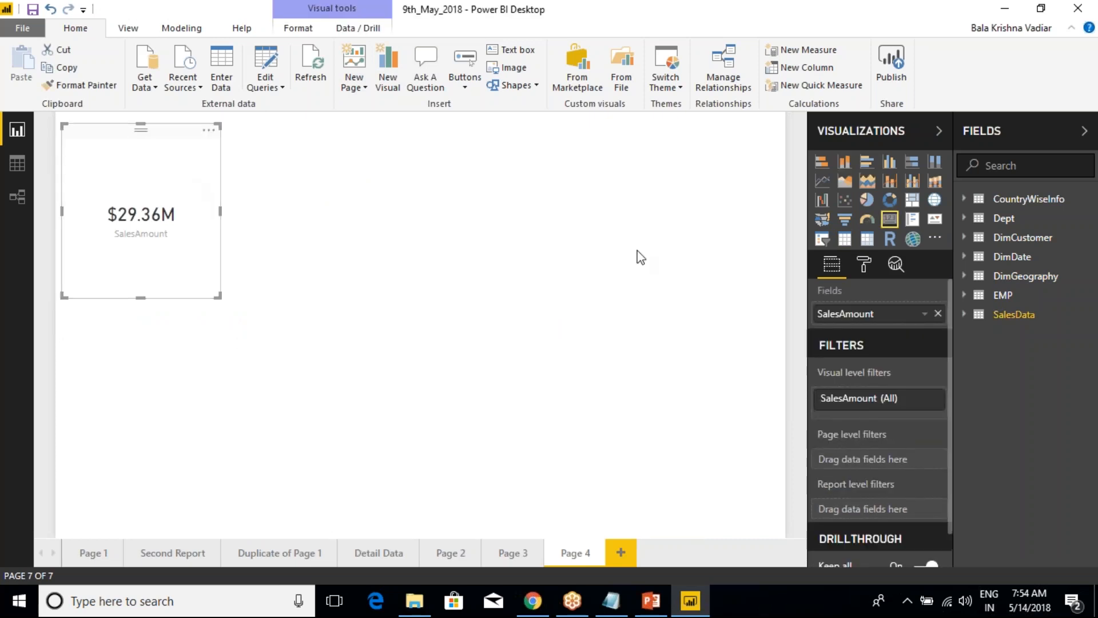
Set the SalesAmount card's data label display units to None.
click(862, 265)
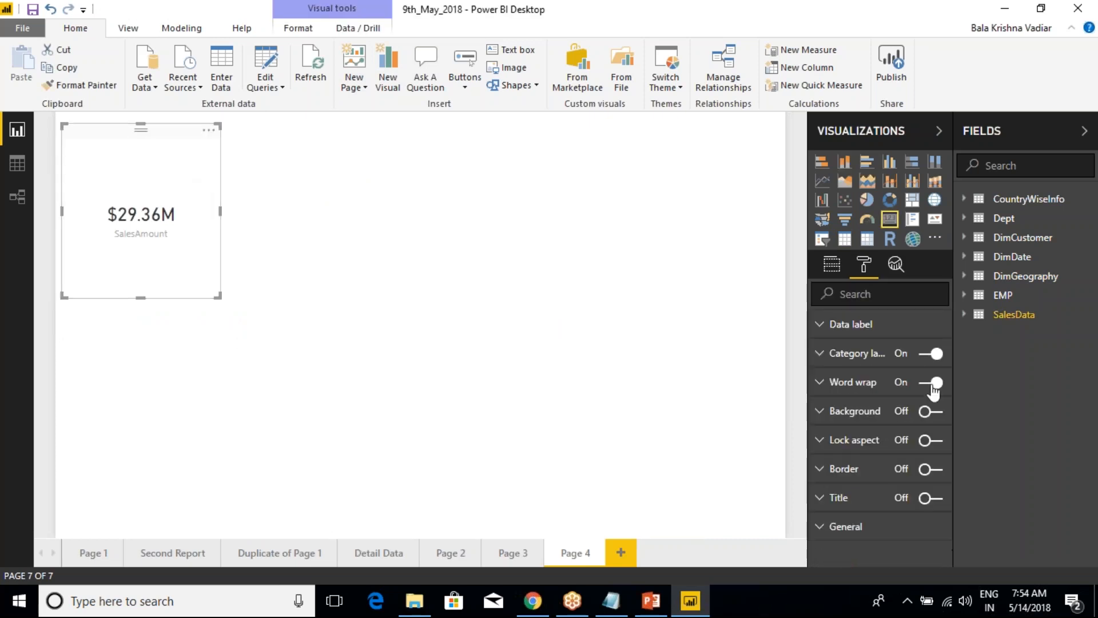
click(840, 325)
click(905, 381)
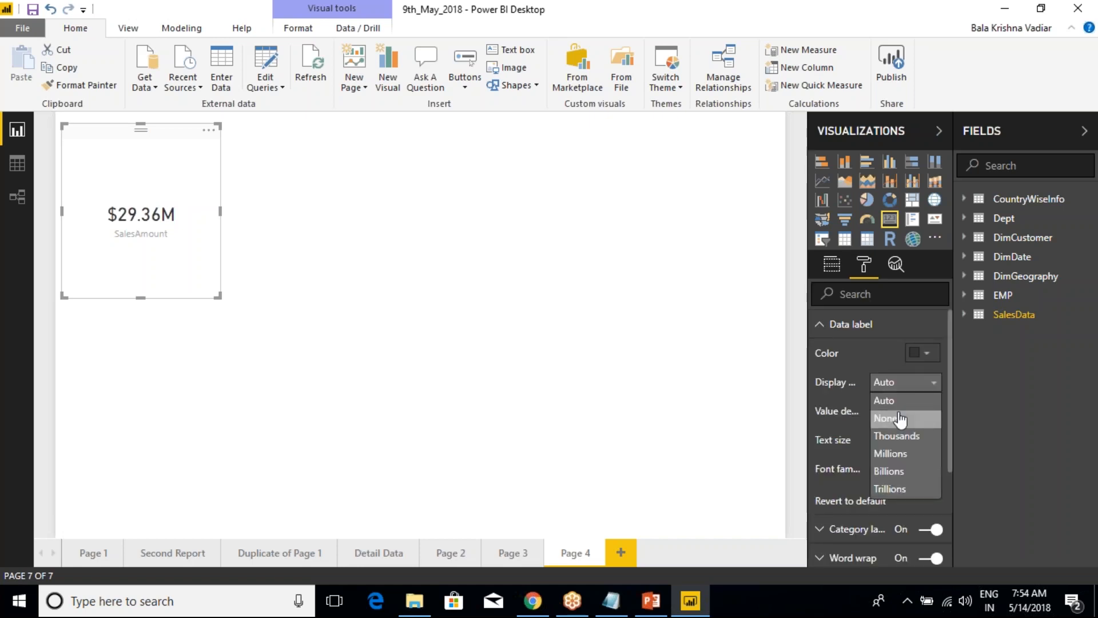
click(904, 418)
click(819, 325)
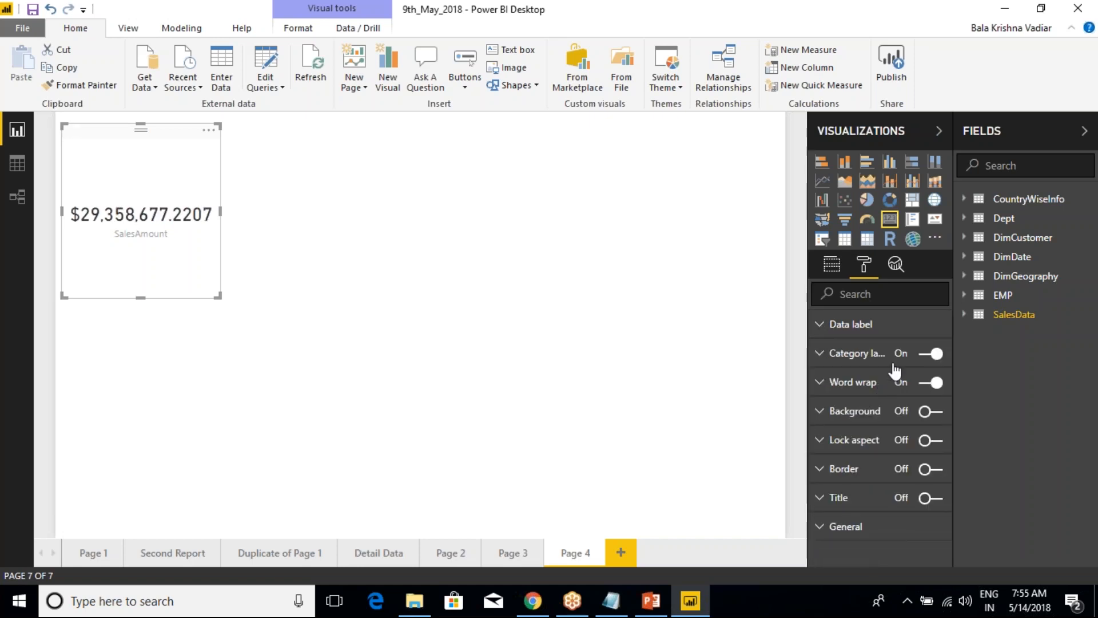
Format the SalesAmount card's category label in black with text size 18, and widen the card.
click(828, 356)
click(932, 406)
click(932, 406)
click(932, 407)
click(932, 407)
click(932, 406)
click(932, 407)
click(927, 382)
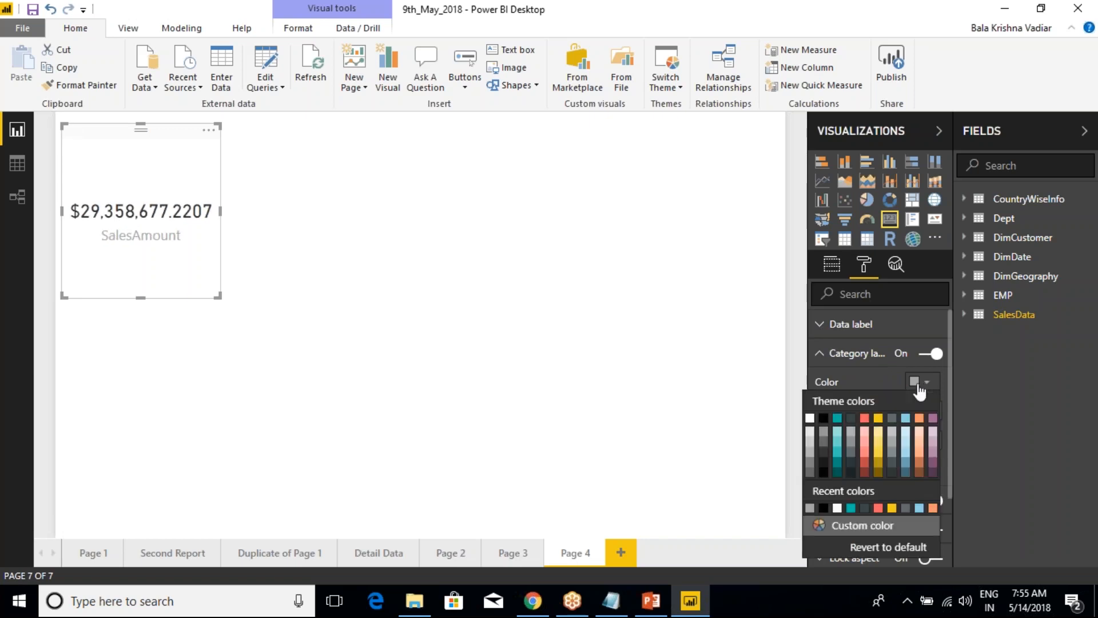
click(826, 424)
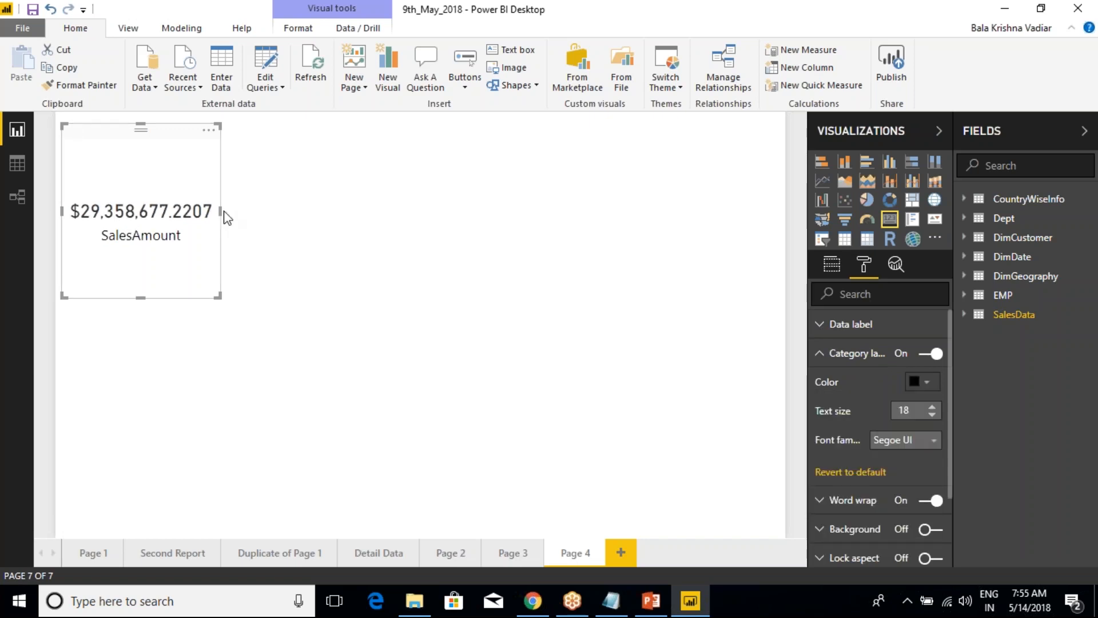
drag(222, 213, 285, 209)
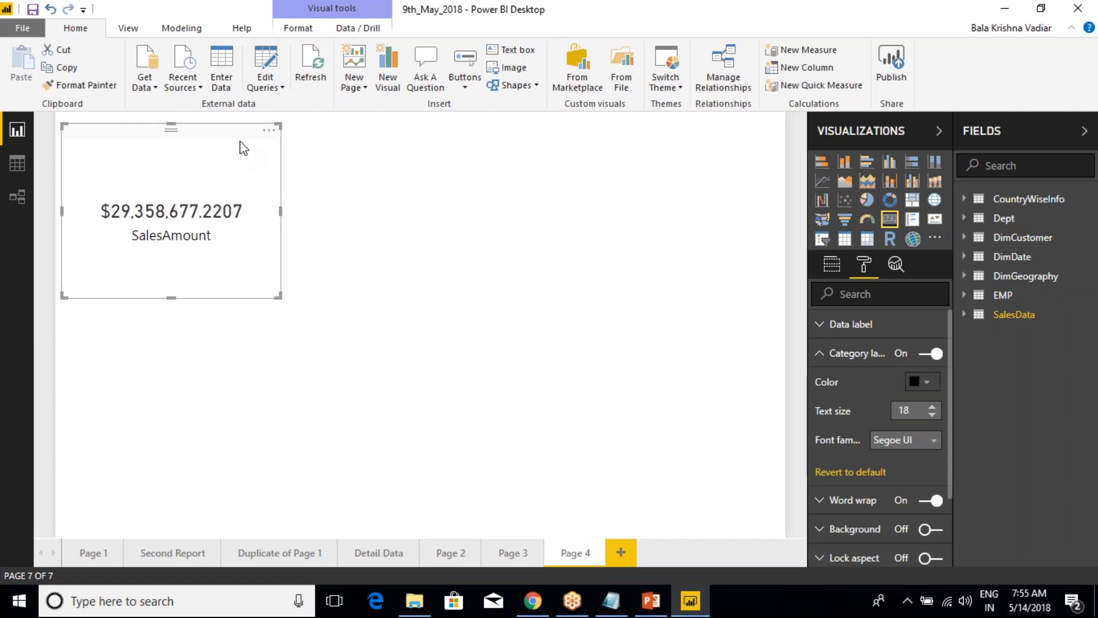
click(332, 168)
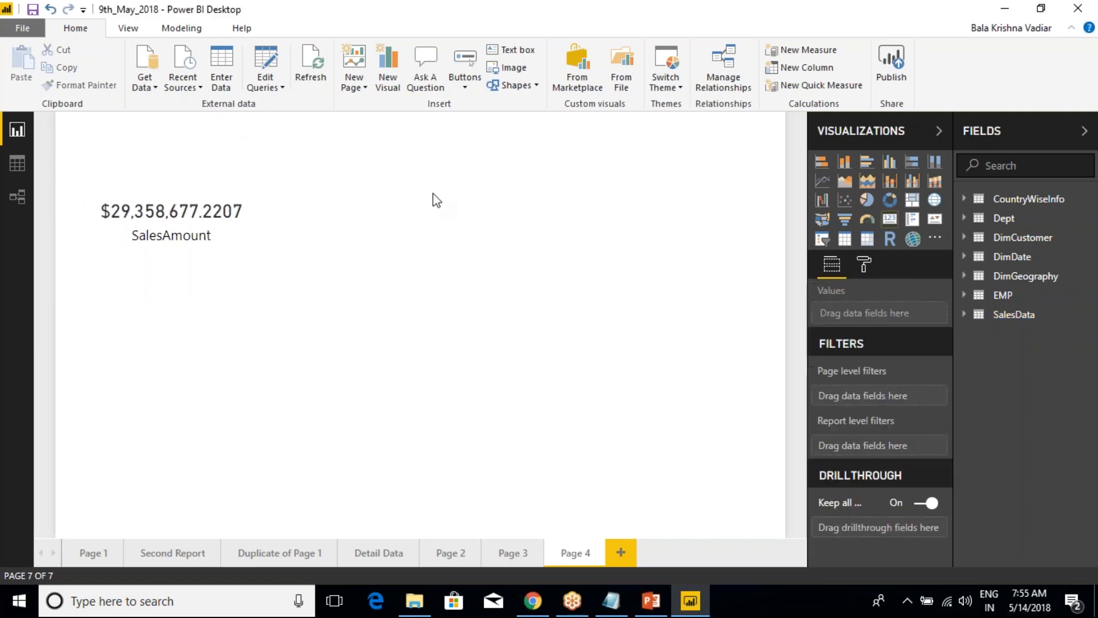
Insert an Ask A Question visual charting "Orderquantity by EnglishCountryRegionName", using the DimGeography Geo Hierarchy field, and leave no empty extra visual.
click(425, 97)
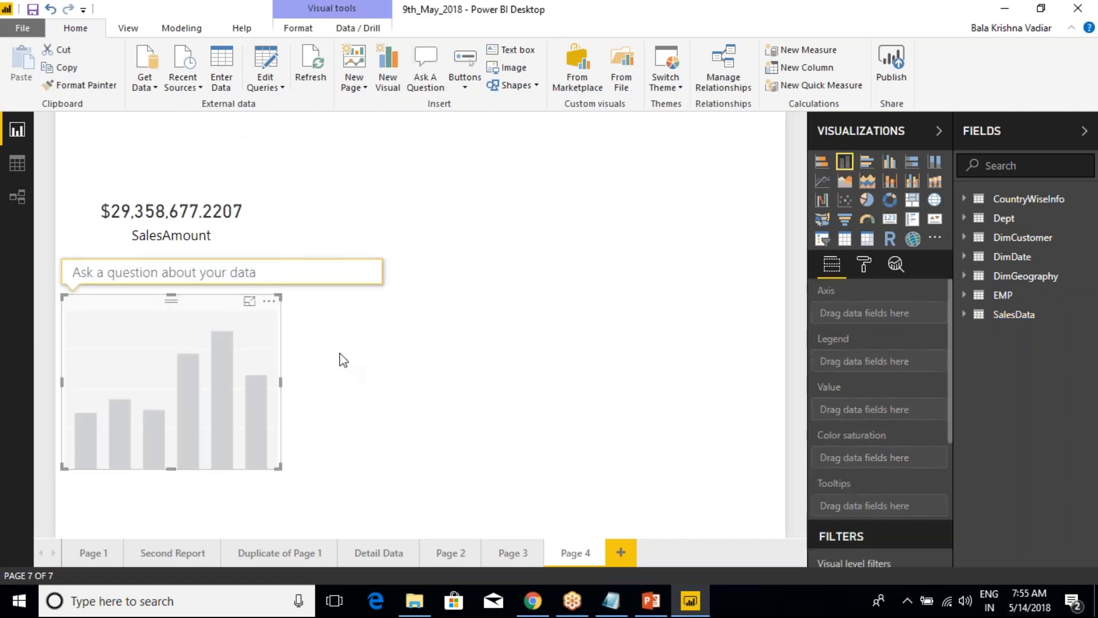
text(O)
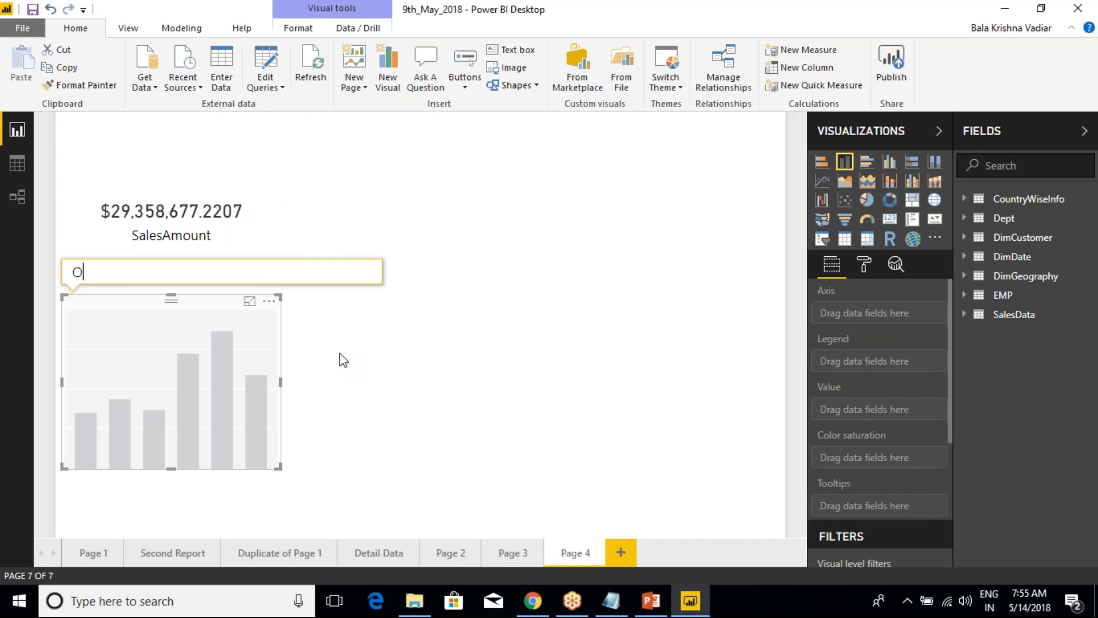
text(rderquantity)
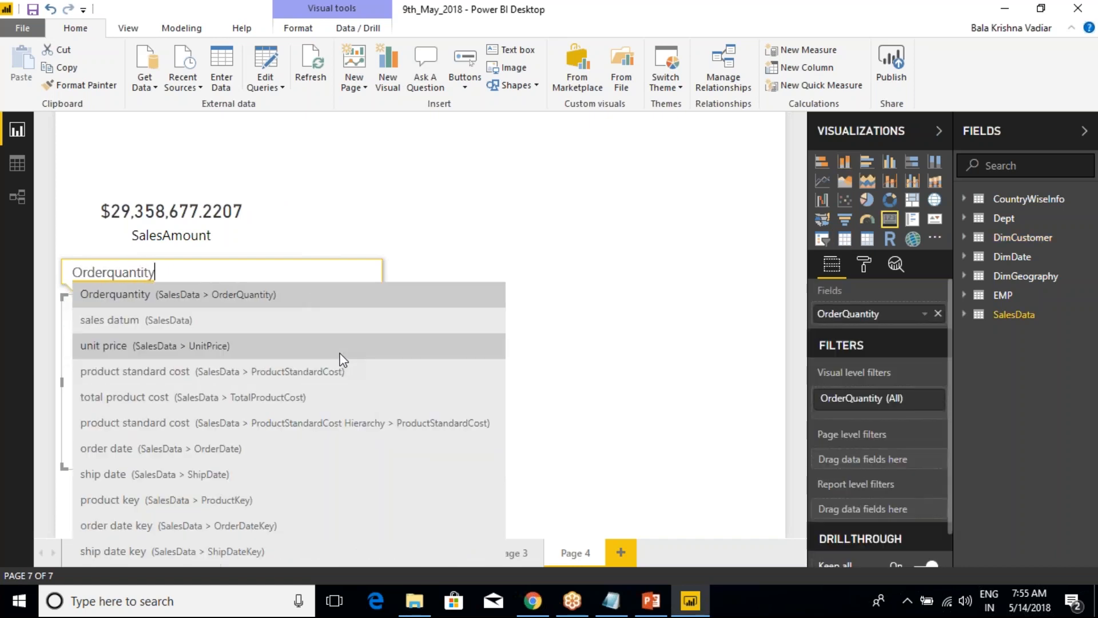
text( by )
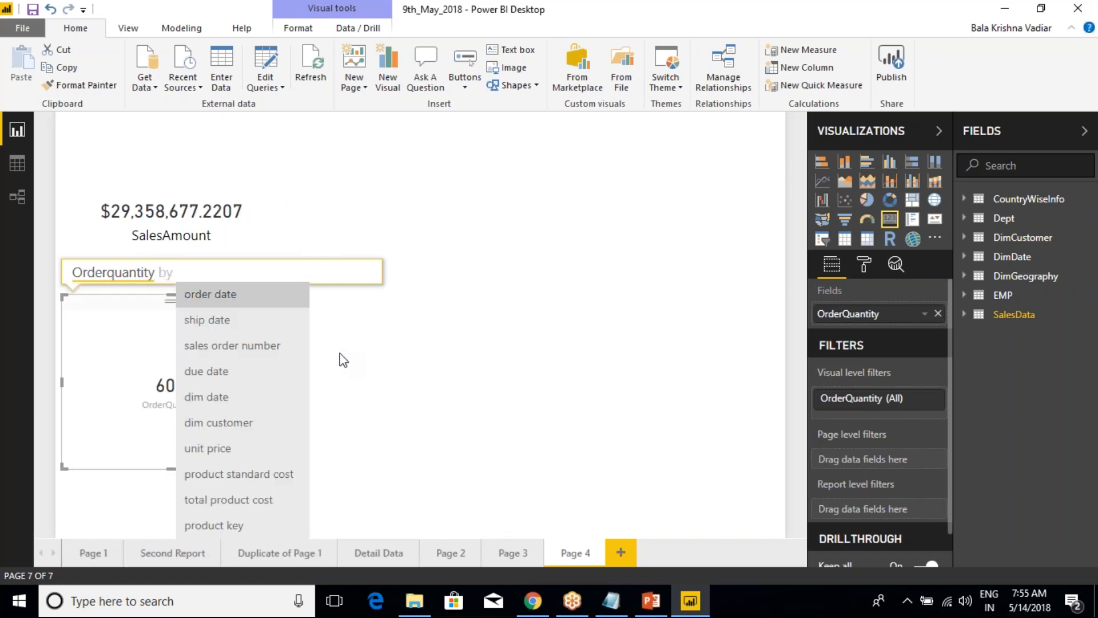
text(eng)
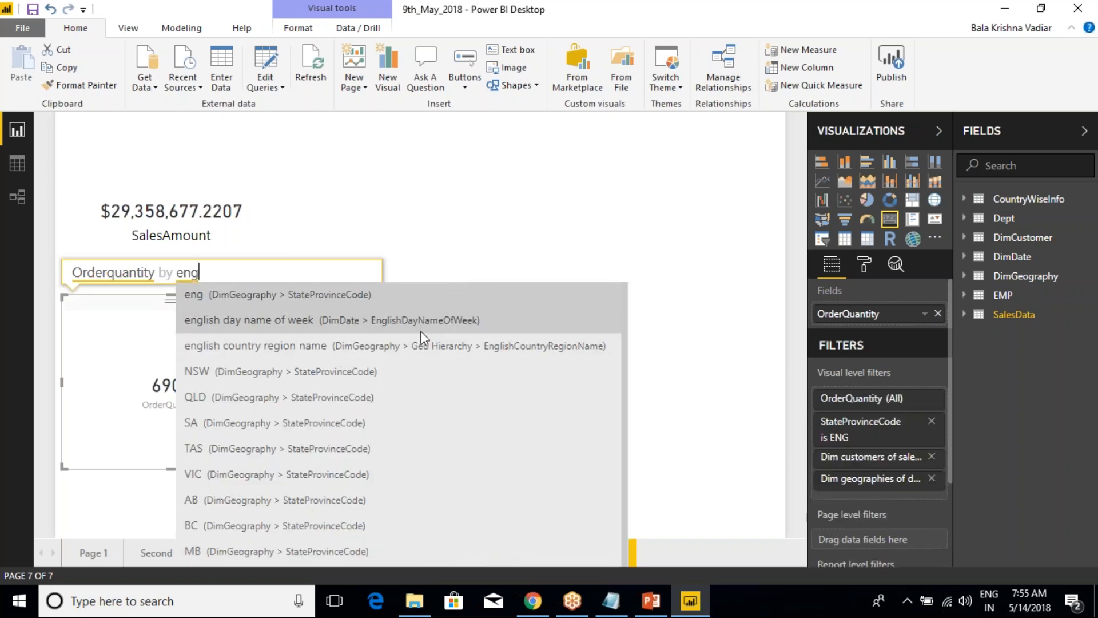
text(lishcountr)
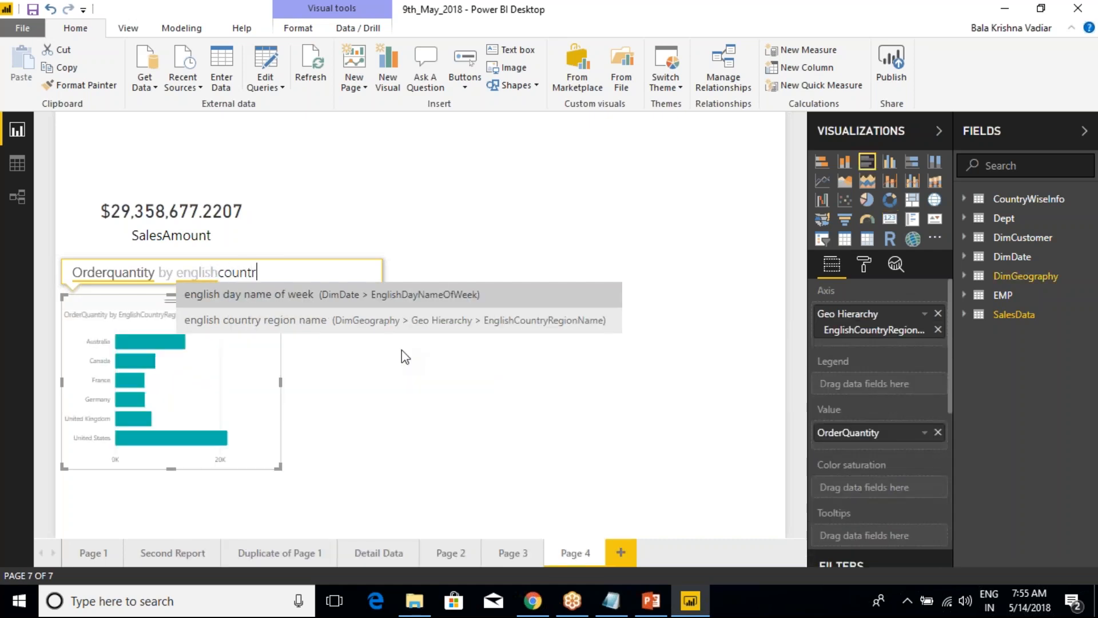
text(yre)
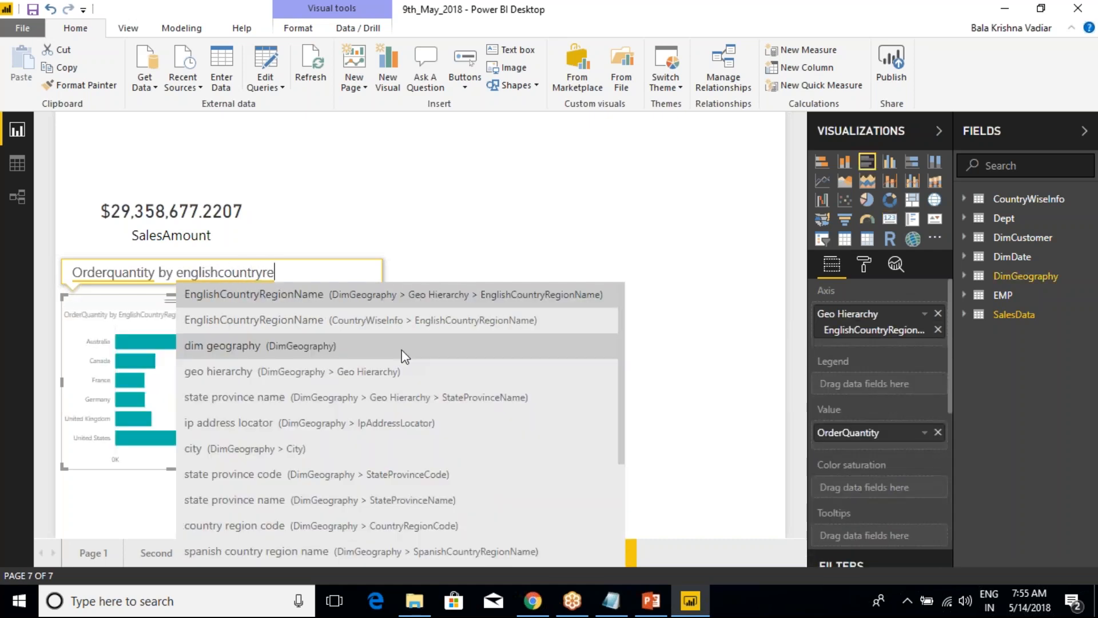
double_click(525, 296)
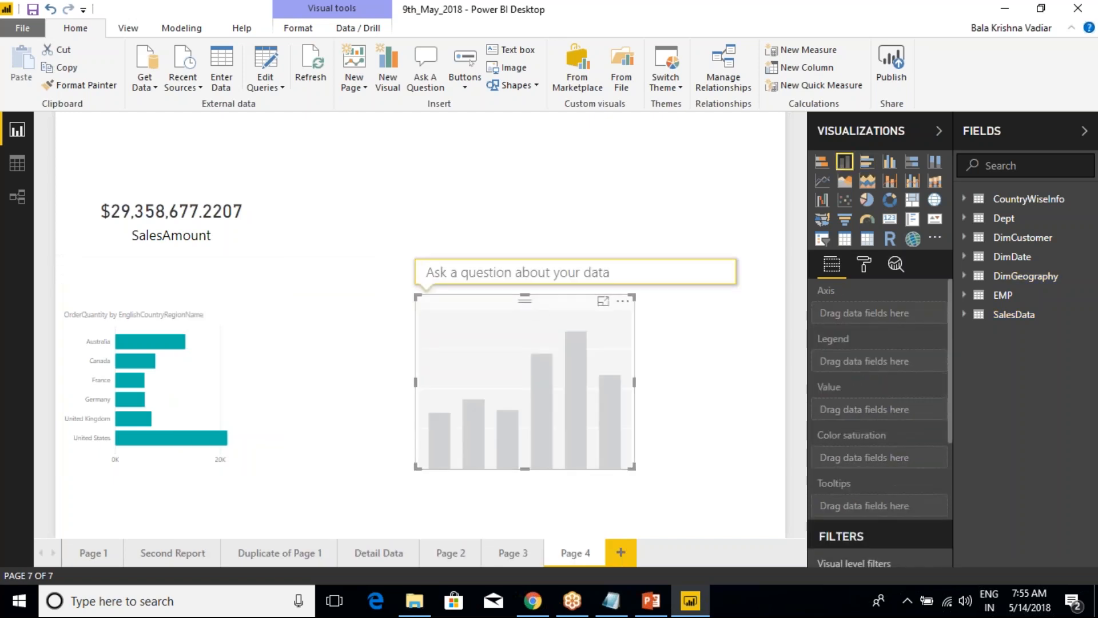
click(422, 237)
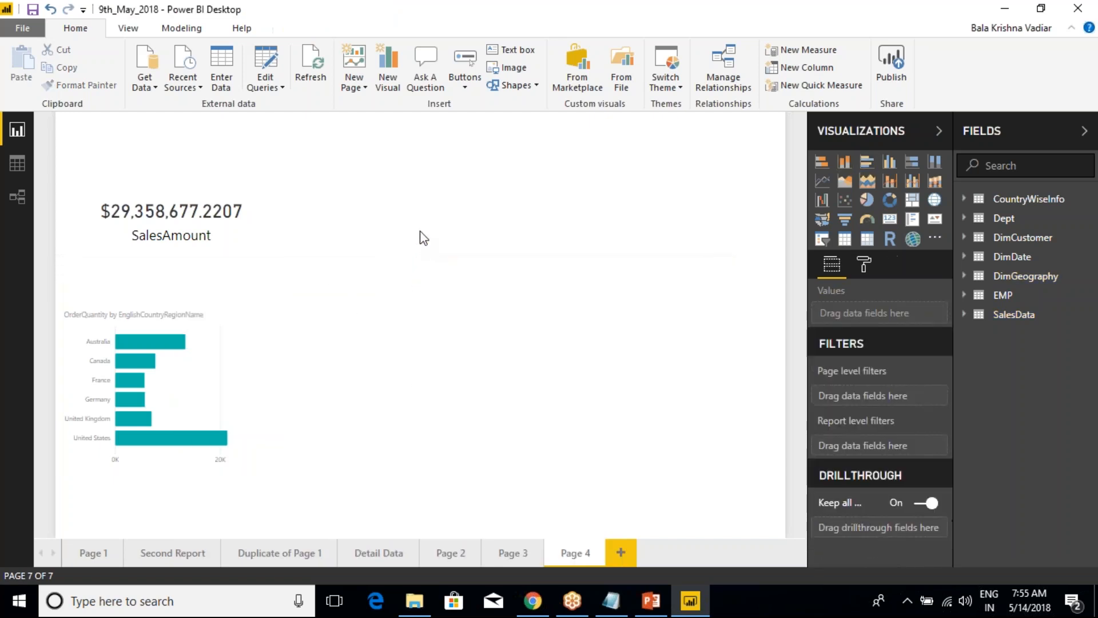
Move the OrderQuantity bar chart beside the SalesAmount card at the top of the page and enlarge it.
click(223, 291)
click(223, 313)
drag(230, 323, 487, 147)
drag(541, 297, 692, 376)
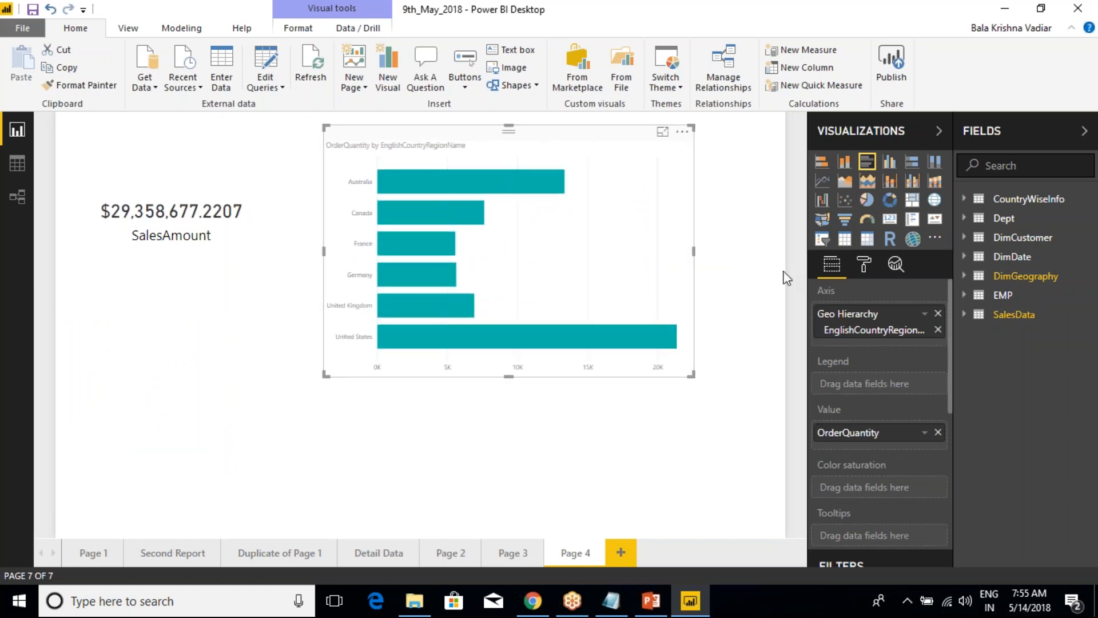
Increase the X-axis text size of the OrderQuantity bar chart.
click(864, 265)
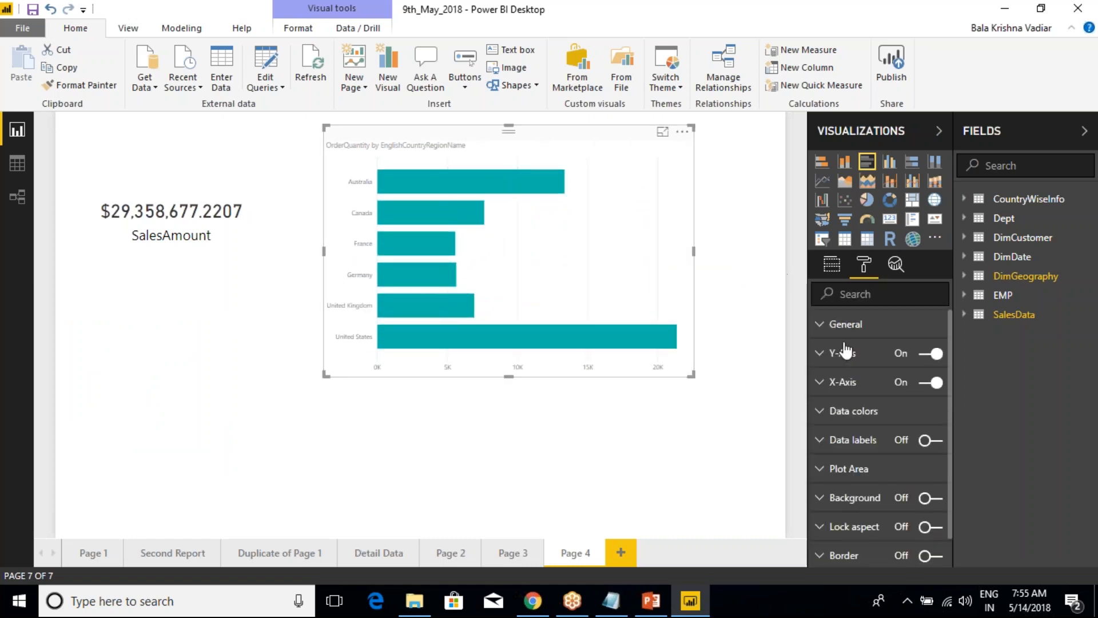
click(819, 382)
click(932, 521)
click(932, 521)
click(932, 521)
click(932, 521)
click(819, 382)
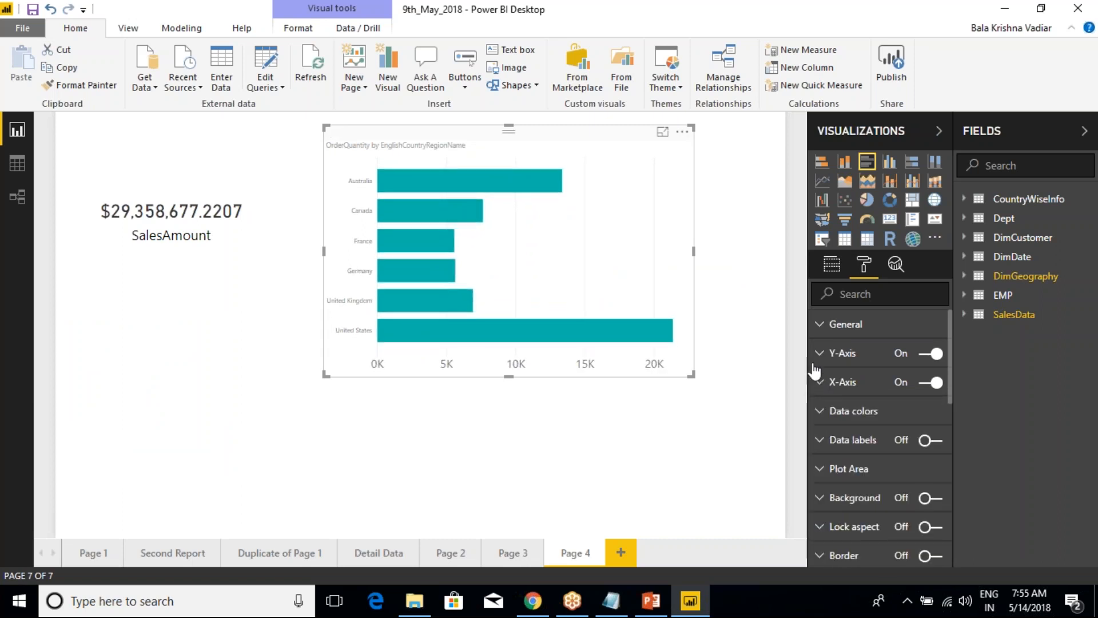
Set the OrderQuantity bar chart's Y-axis text size to 20.
click(821, 353)
click(932, 435)
click(932, 435)
click(932, 435)
click(932, 435)
click(933, 435)
click(932, 436)
click(932, 435)
click(932, 435)
click(932, 436)
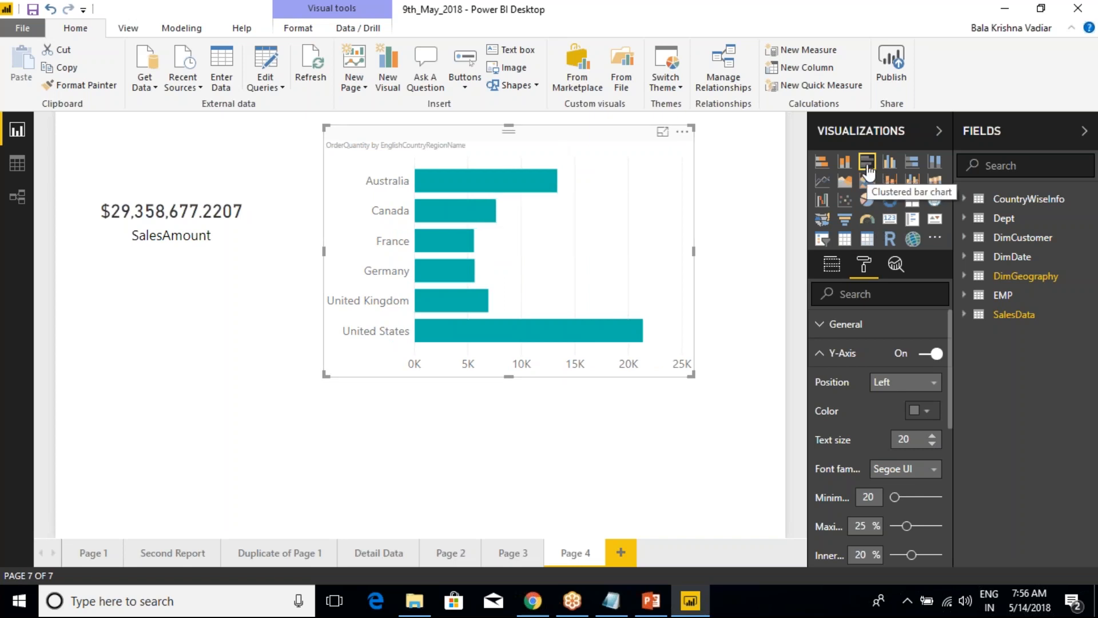
Switch the OrderQuantity chart to a stacked column chart and back to a clustered bar chart.
click(842, 165)
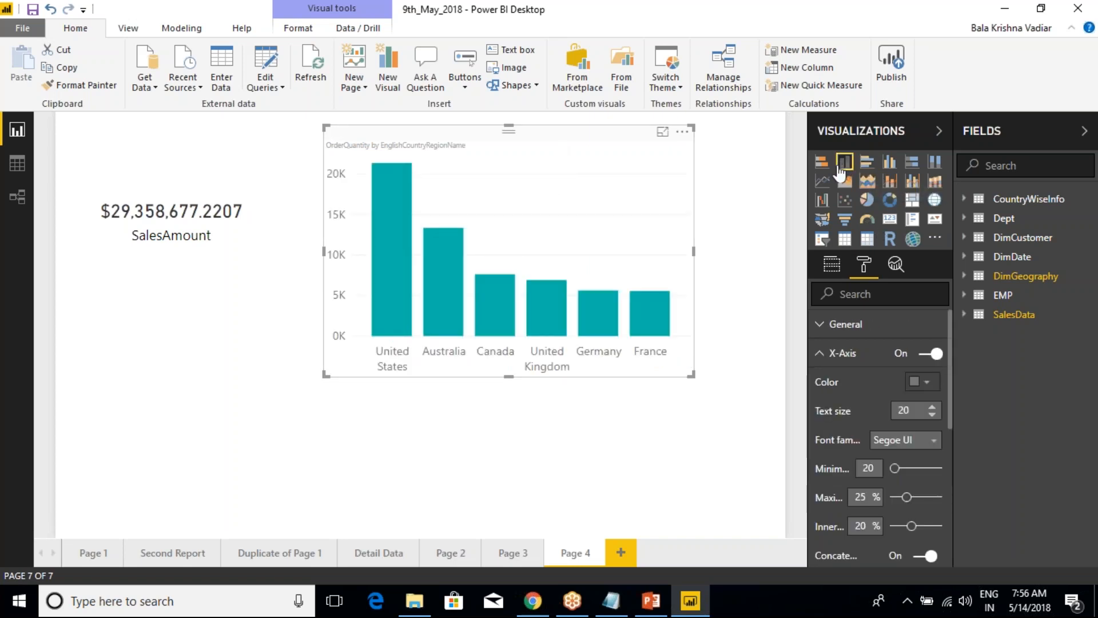
click(866, 164)
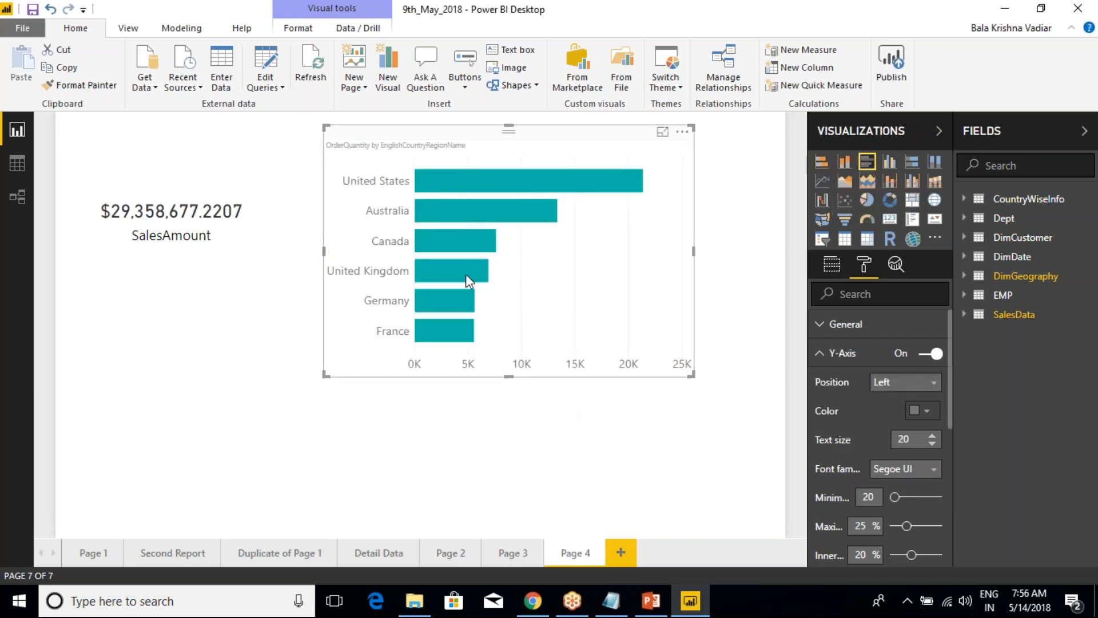
mouse_move(465, 274)
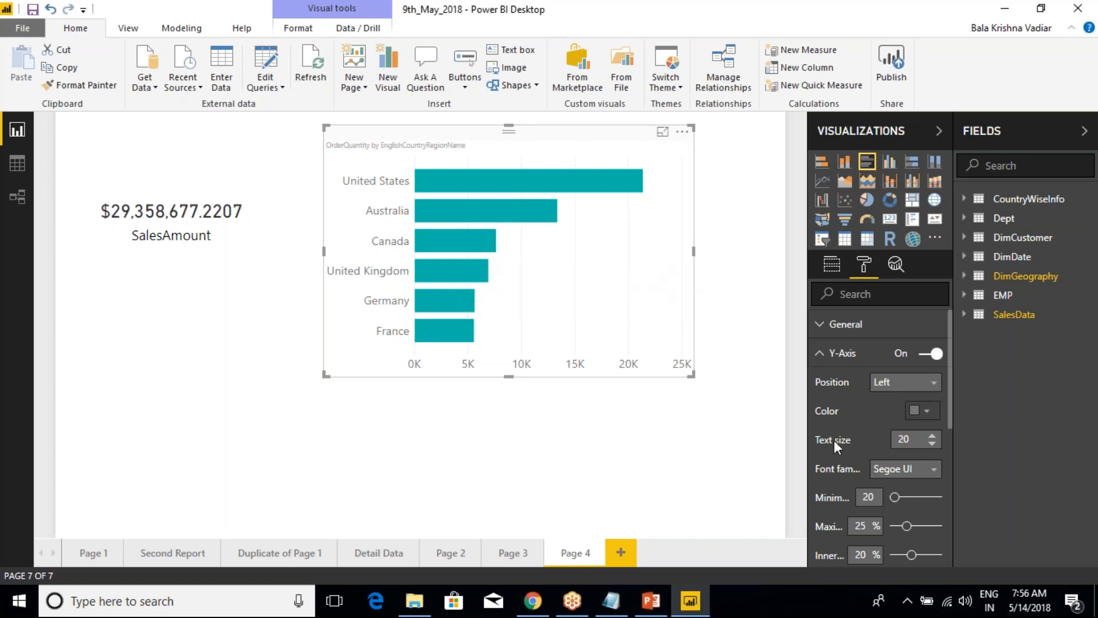
Turn on the border for both the OrderQuantity bar chart and the SalesAmount card.
scroll(834, 441, down, 5)
click(931, 524)
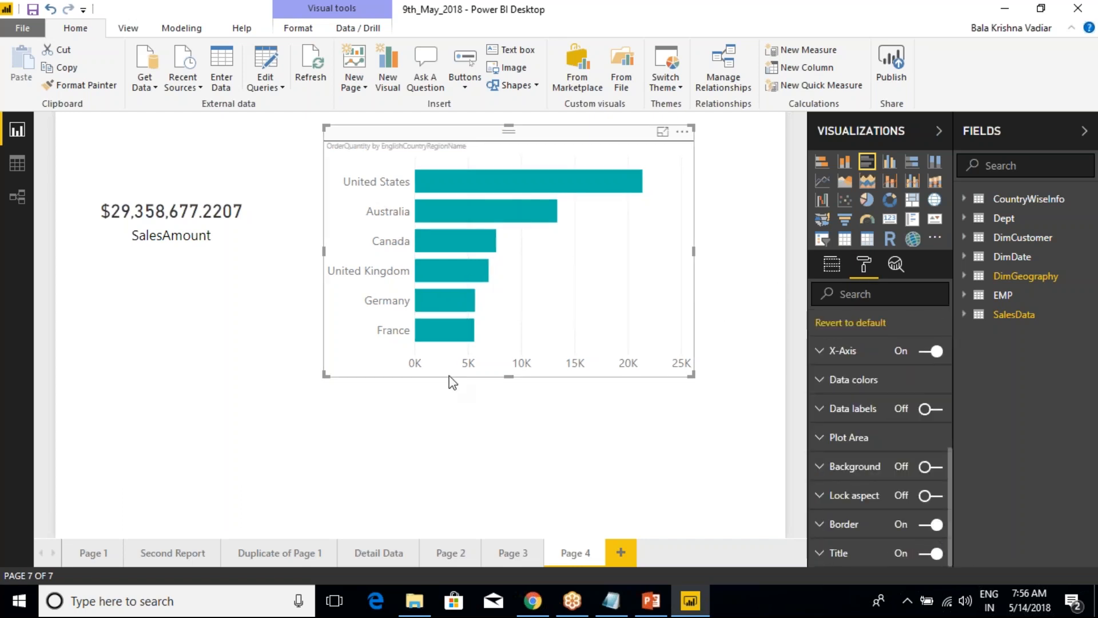
click(195, 180)
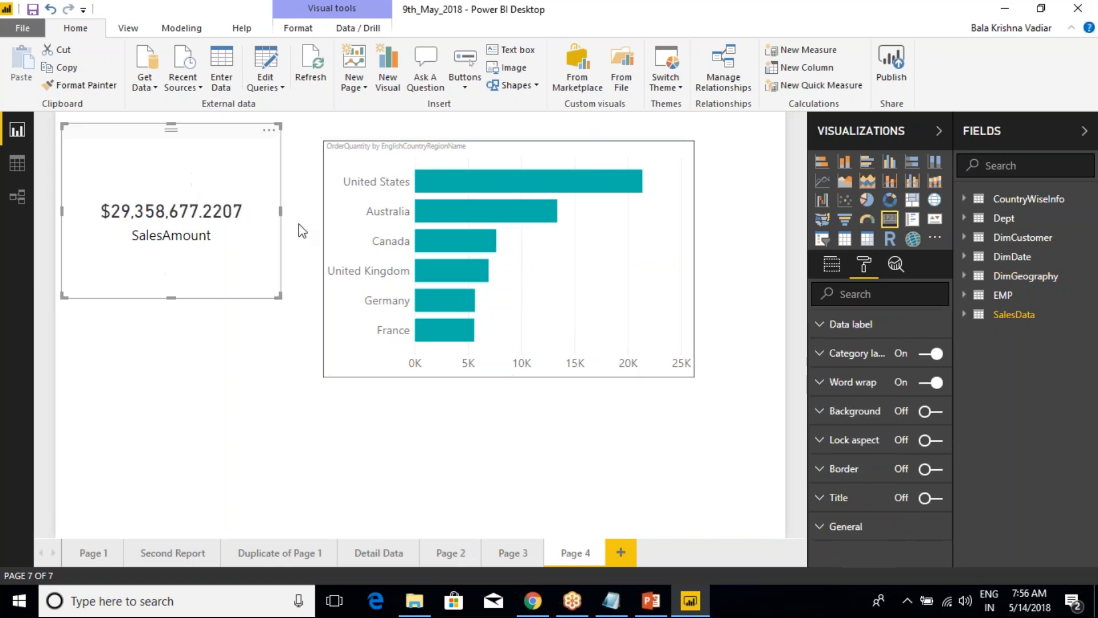
click(933, 469)
click(272, 364)
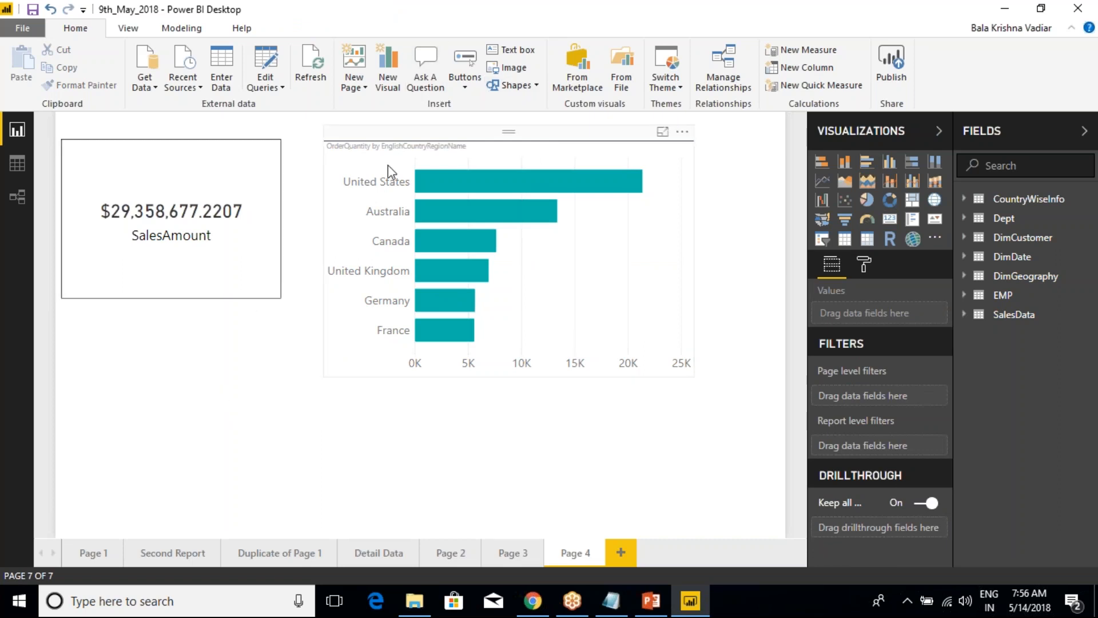
click(221, 141)
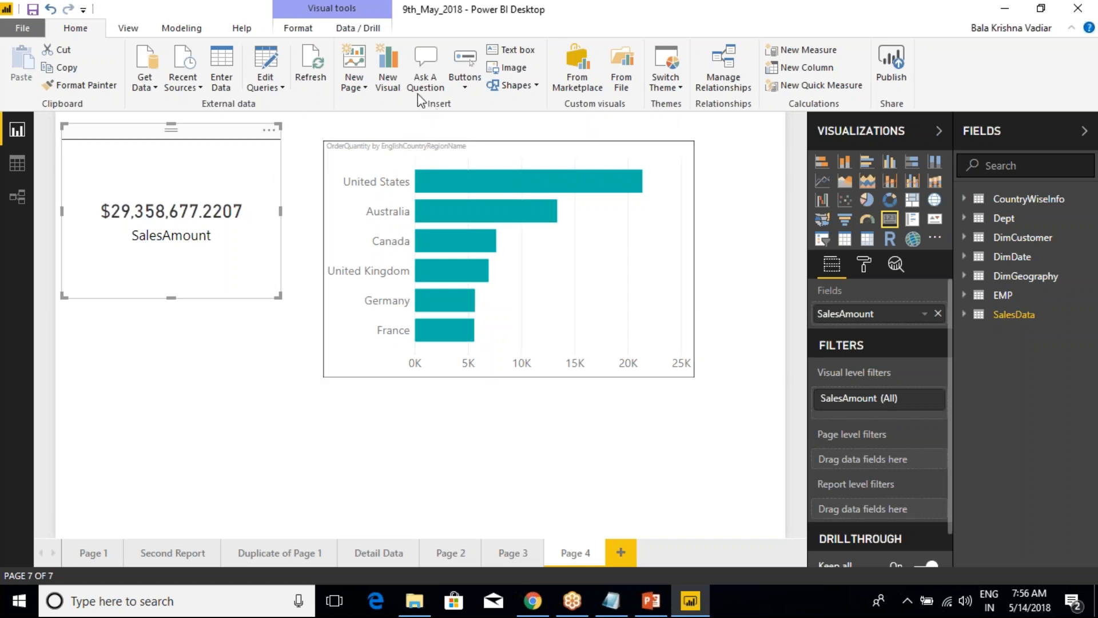
click(214, 346)
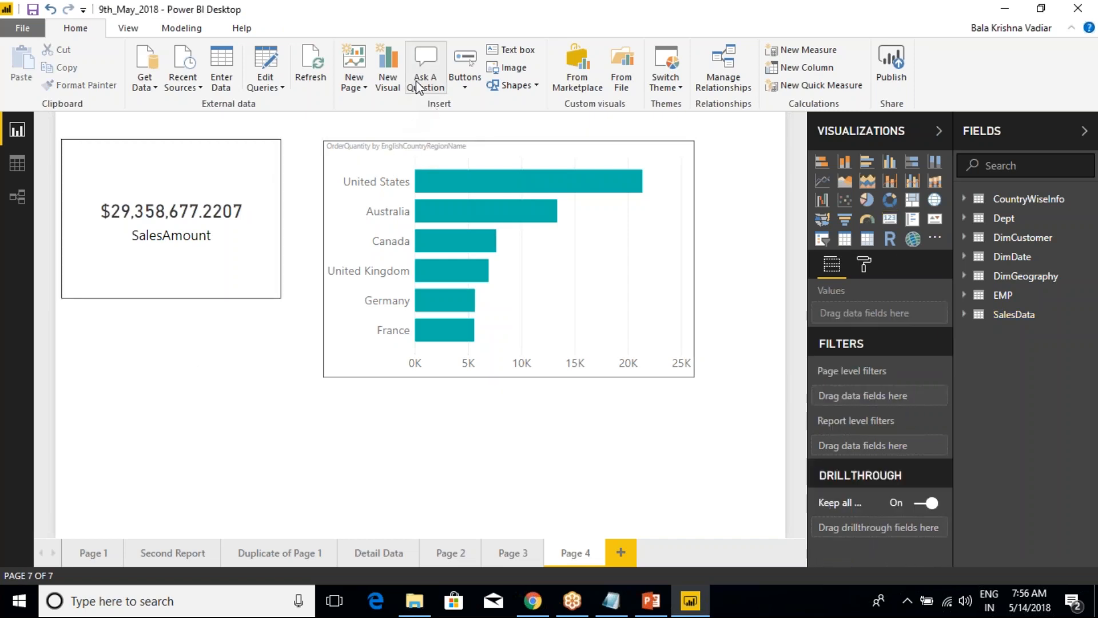
Insert another Ask A Question visual and query "salesamount by calendar year", using the CalendarYear field of DimDate.
click(418, 86)
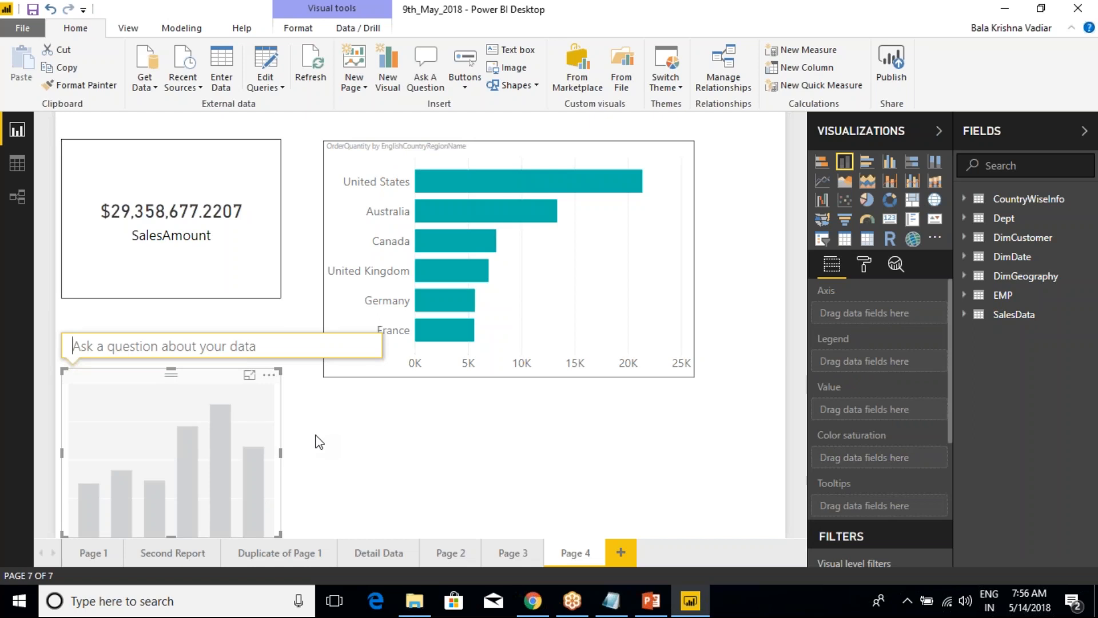
text(al)
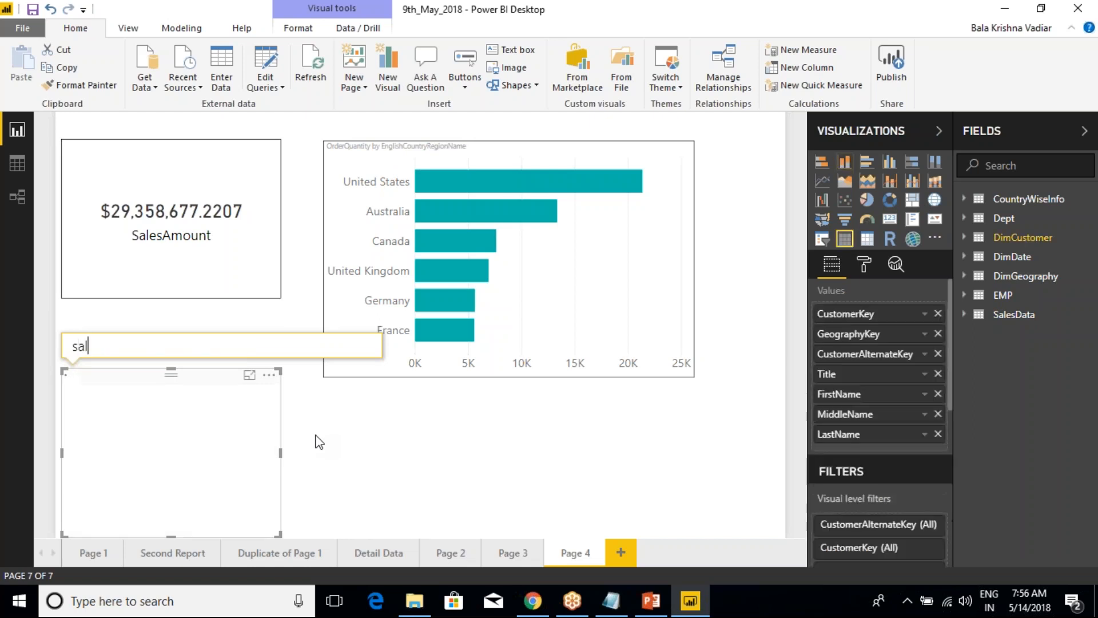
text(esamount)
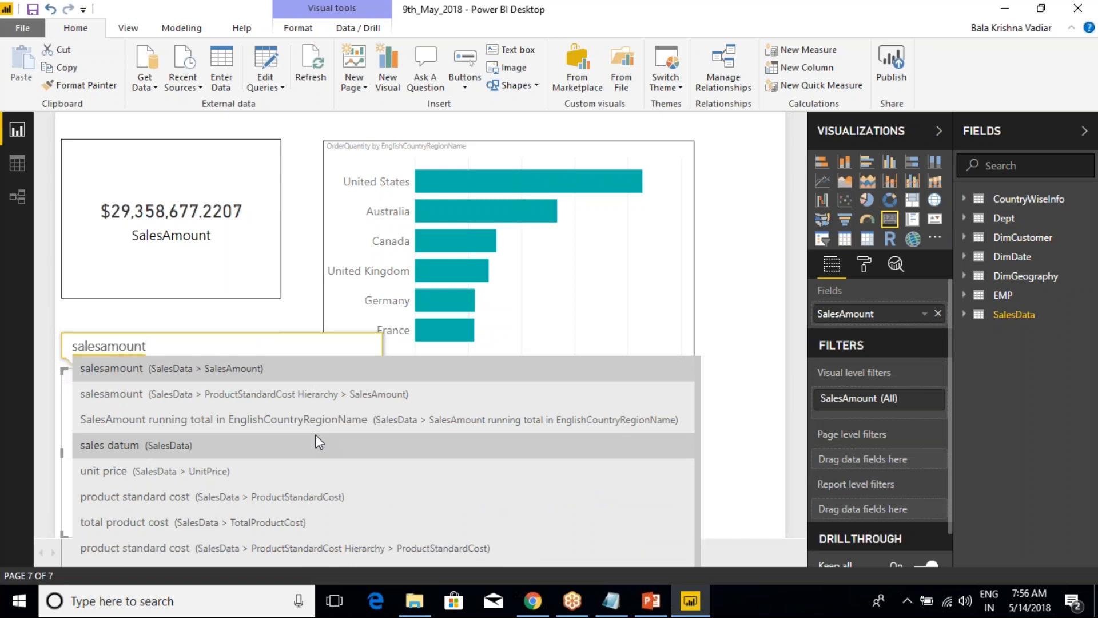
text( by cale)
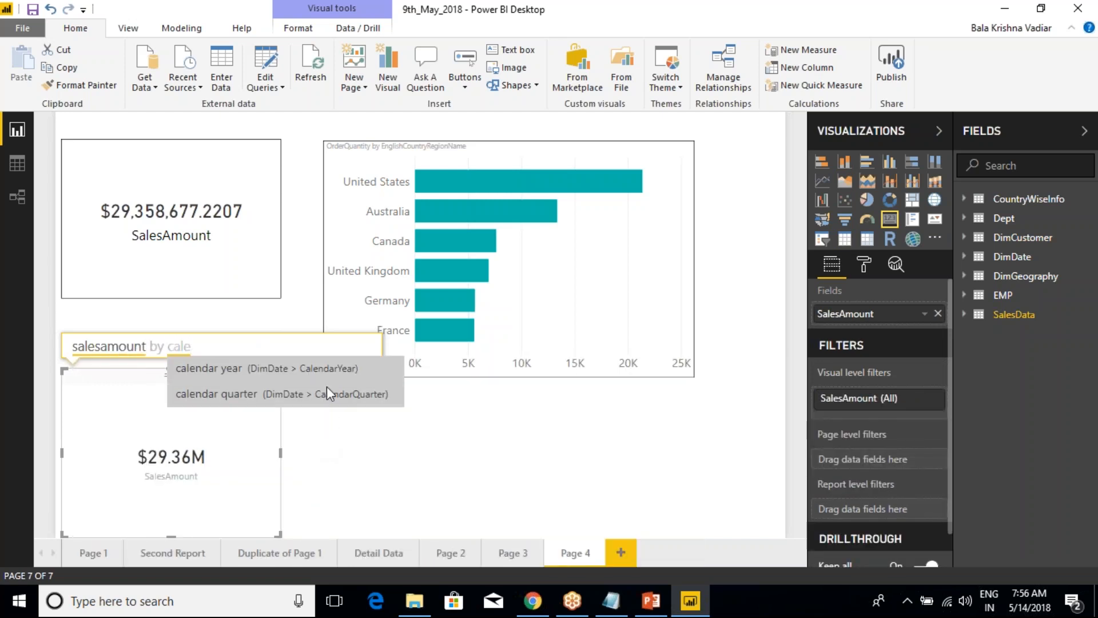
click(312, 363)
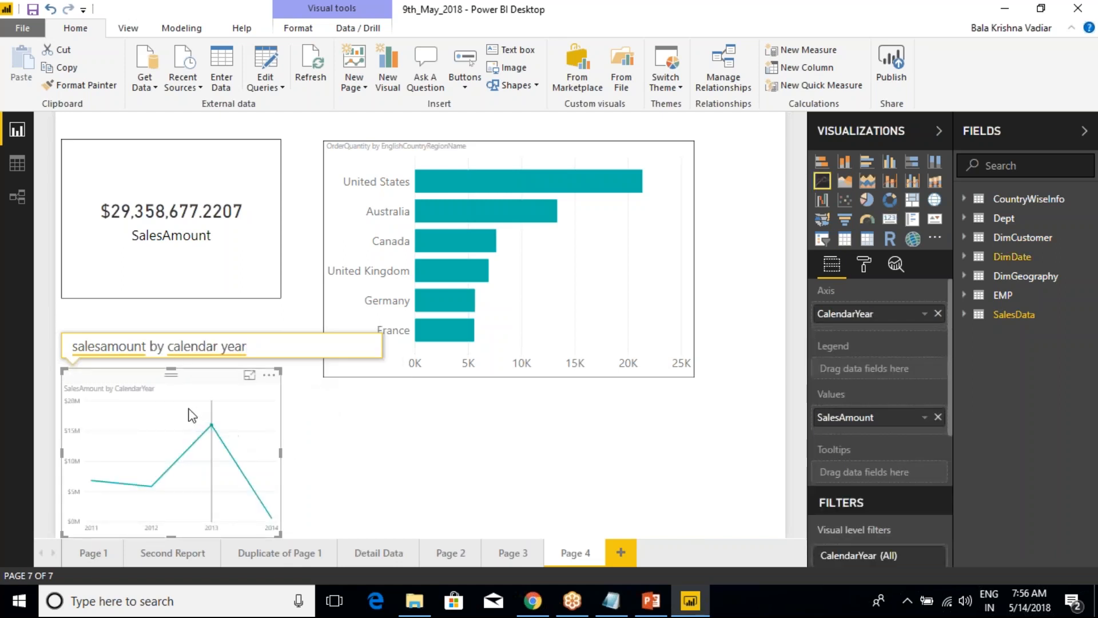
Convert the SalesAmount by CalendarYear visual to a pie chart and enlarge it in the space below the card.
mouse_move(190, 415)
click(867, 199)
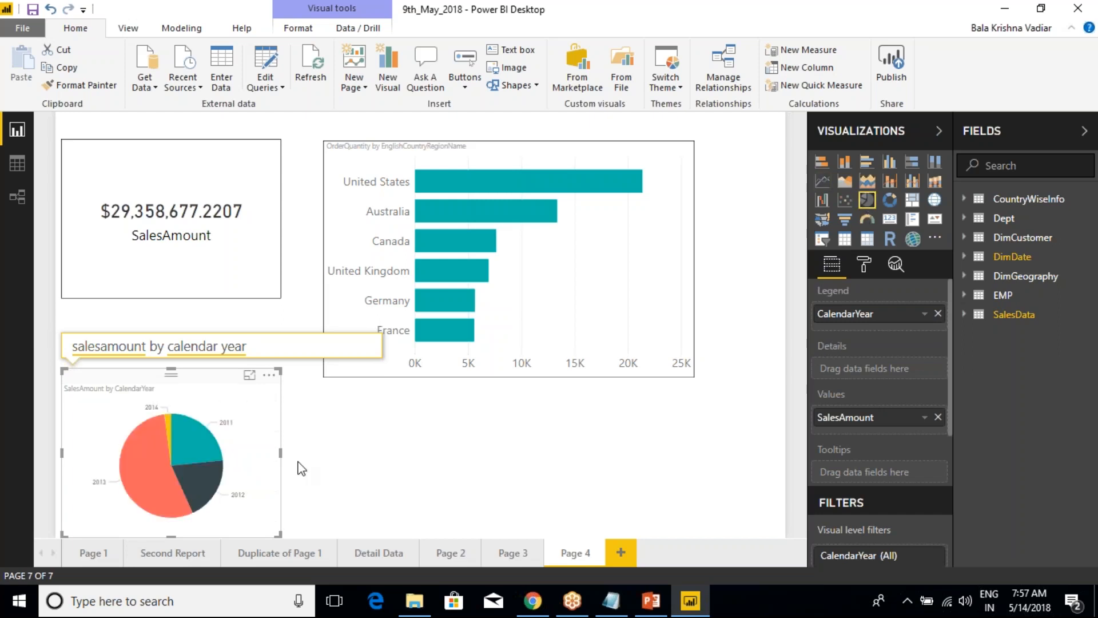
drag(171, 370, 171, 307)
drag(284, 424, 296, 424)
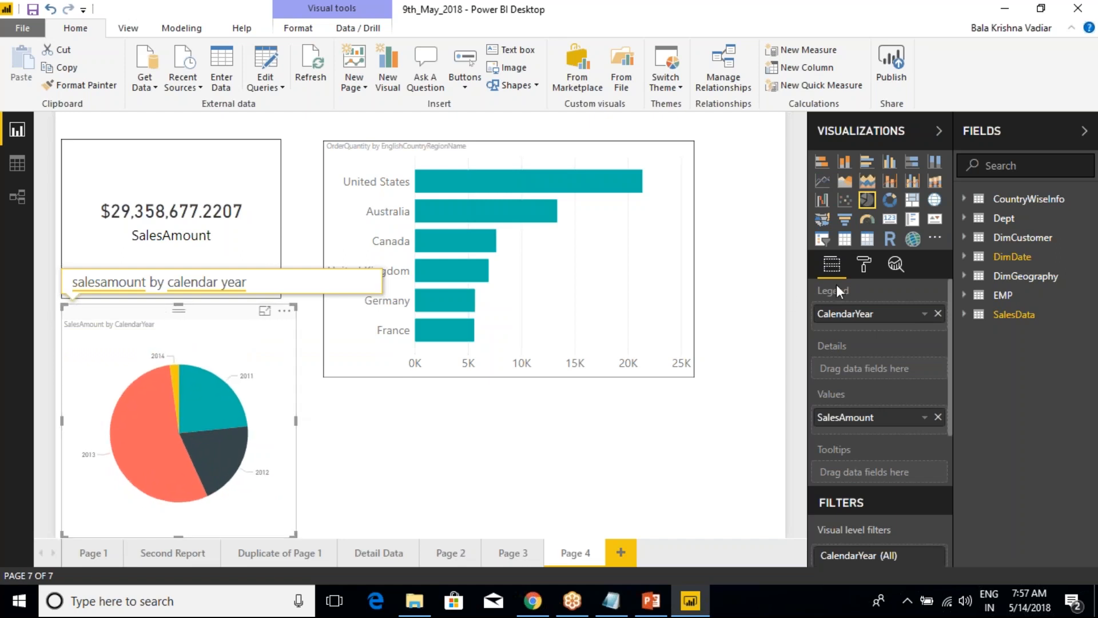
Set the SalesAmount by CalendarYear pie chart's detail labels to text size 18 and color them black.
click(864, 264)
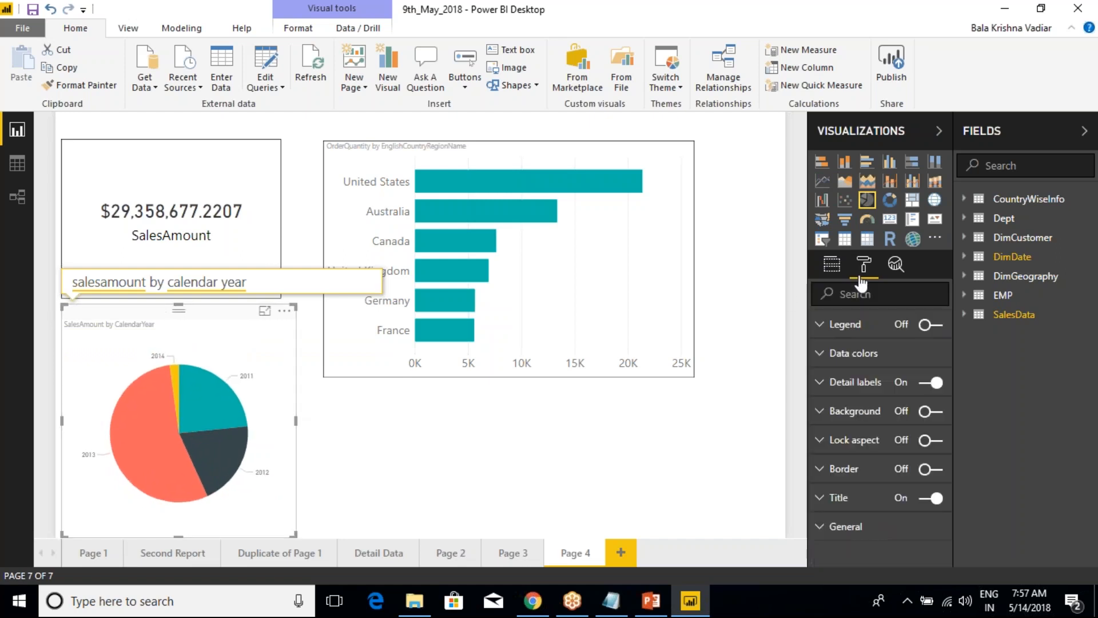
click(822, 355)
click(823, 359)
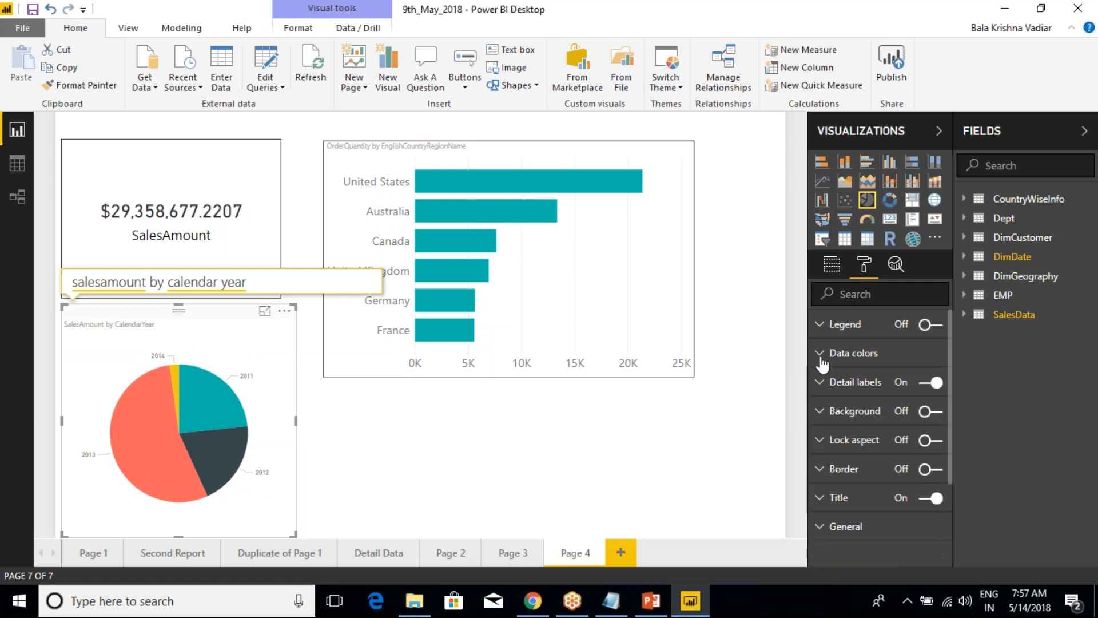
click(823, 382)
click(933, 494)
click(933, 494)
click(932, 493)
click(933, 494)
click(932, 494)
click(933, 493)
click(933, 494)
click(933, 494)
click(932, 493)
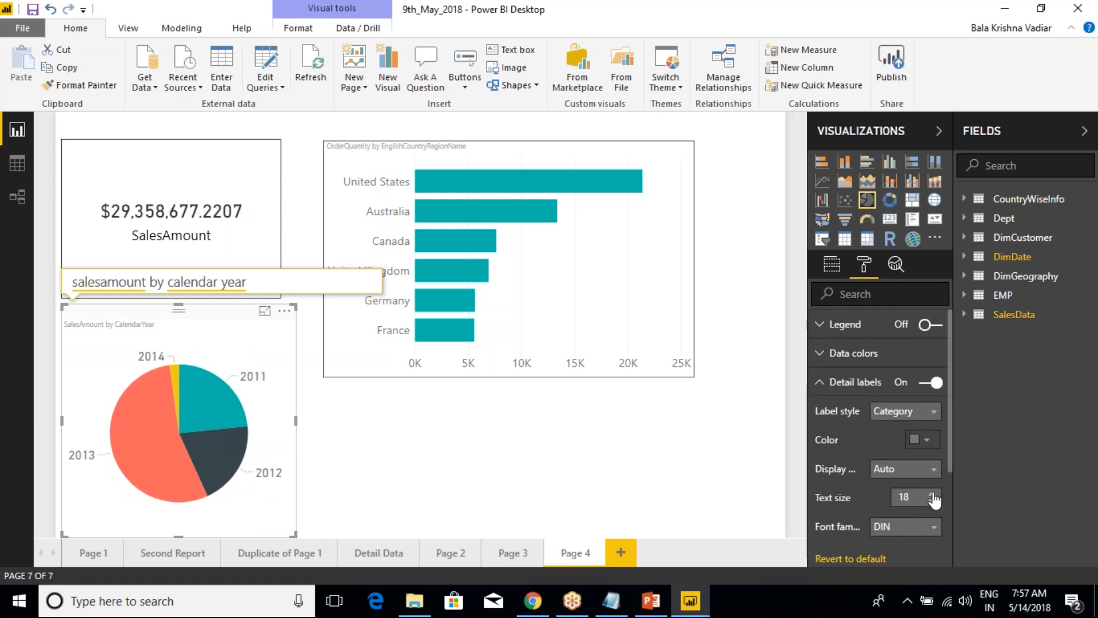
click(922, 439)
click(828, 479)
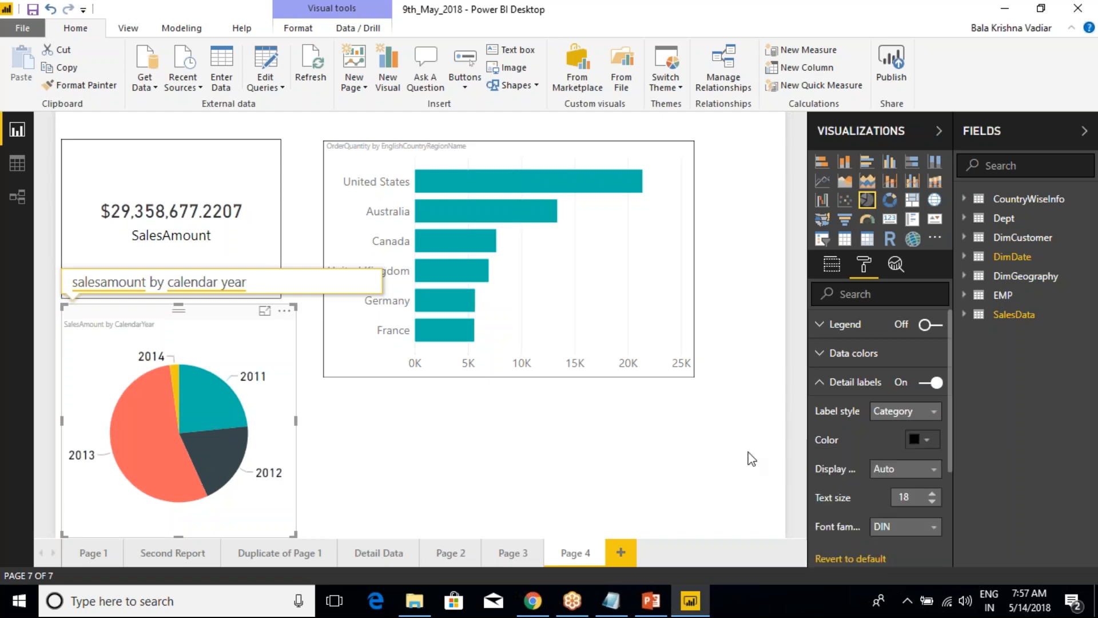
click(406, 408)
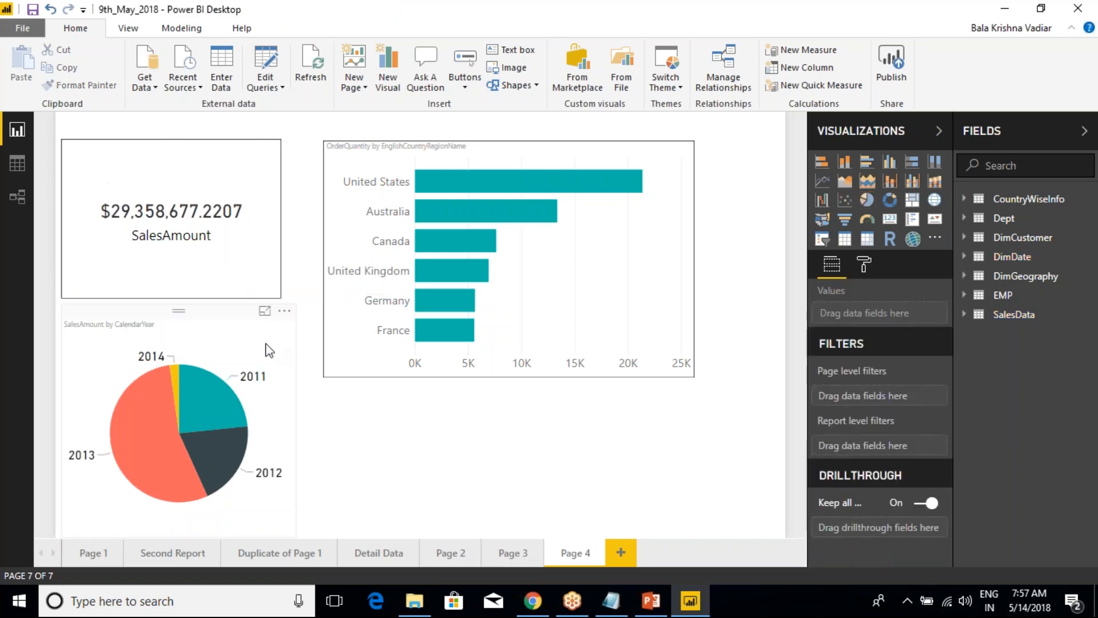
Turn on the border for the SalesAmount by CalendarYear pie chart and save the report.
click(286, 338)
click(863, 264)
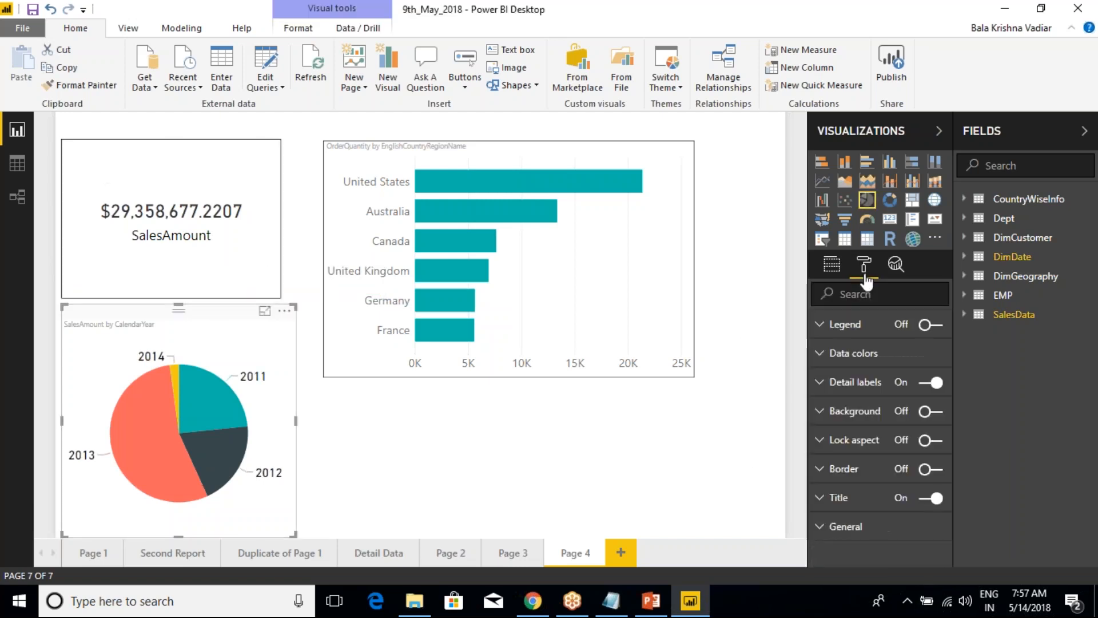
click(932, 469)
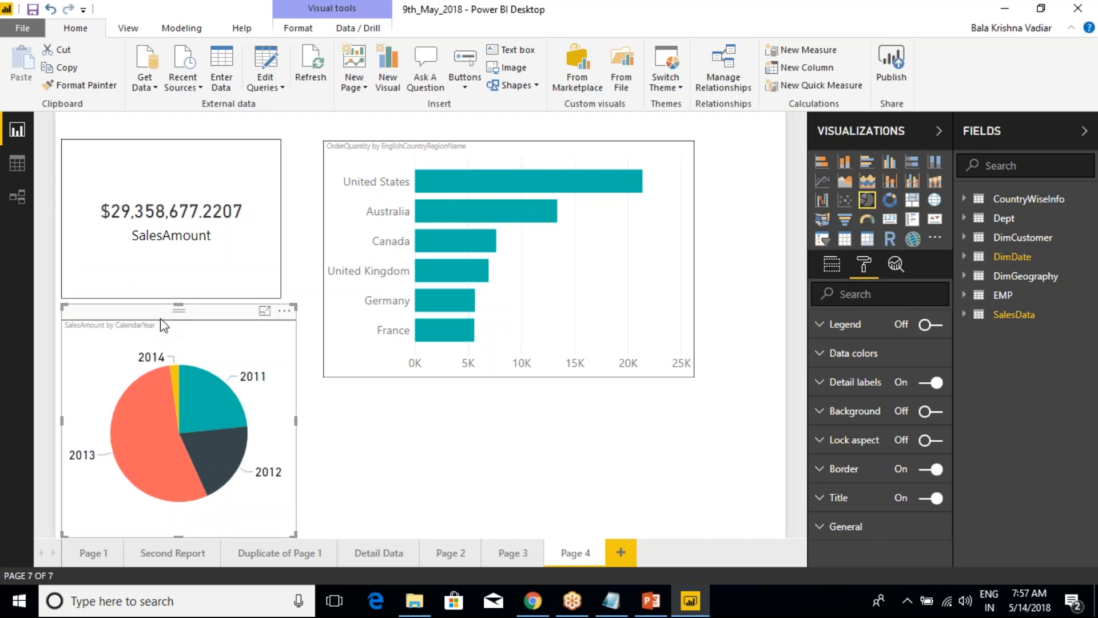
click(35, 11)
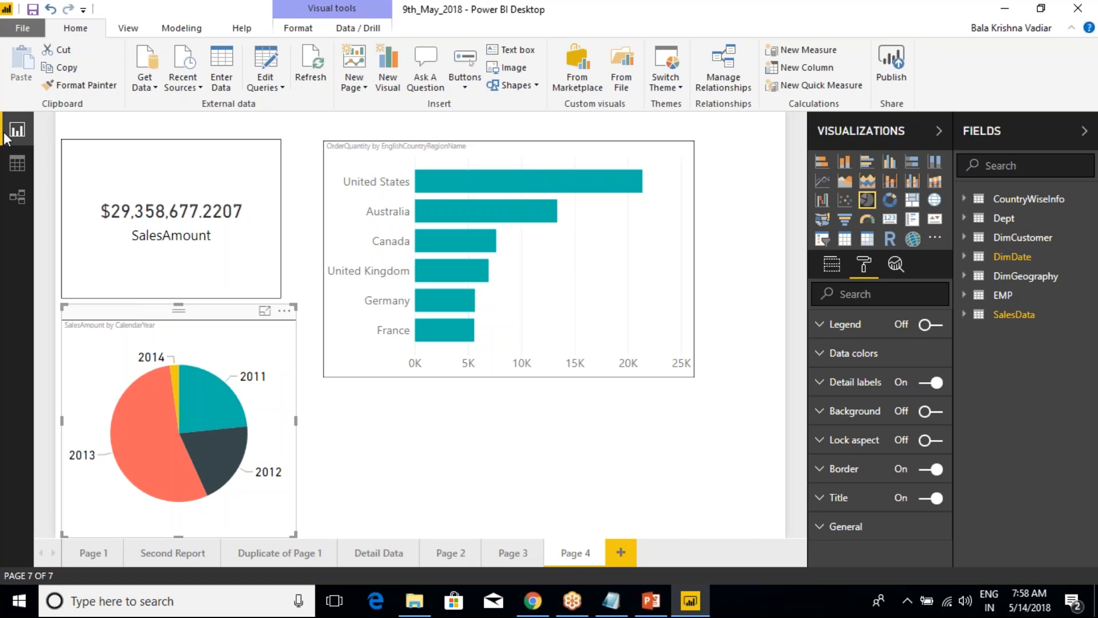
click(201, 140)
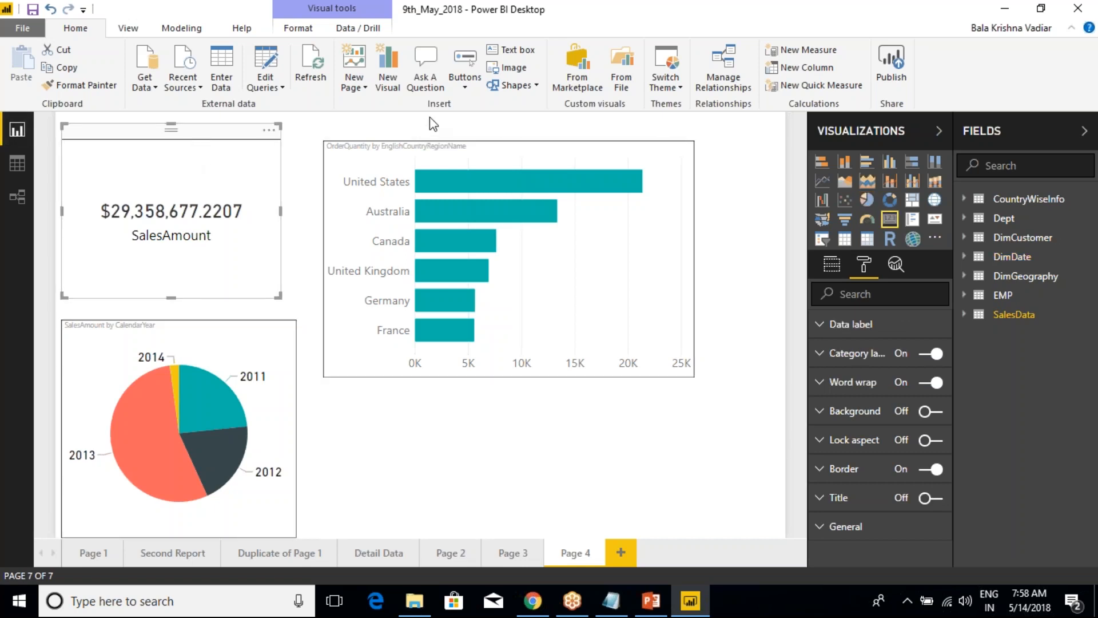
click(465, 85)
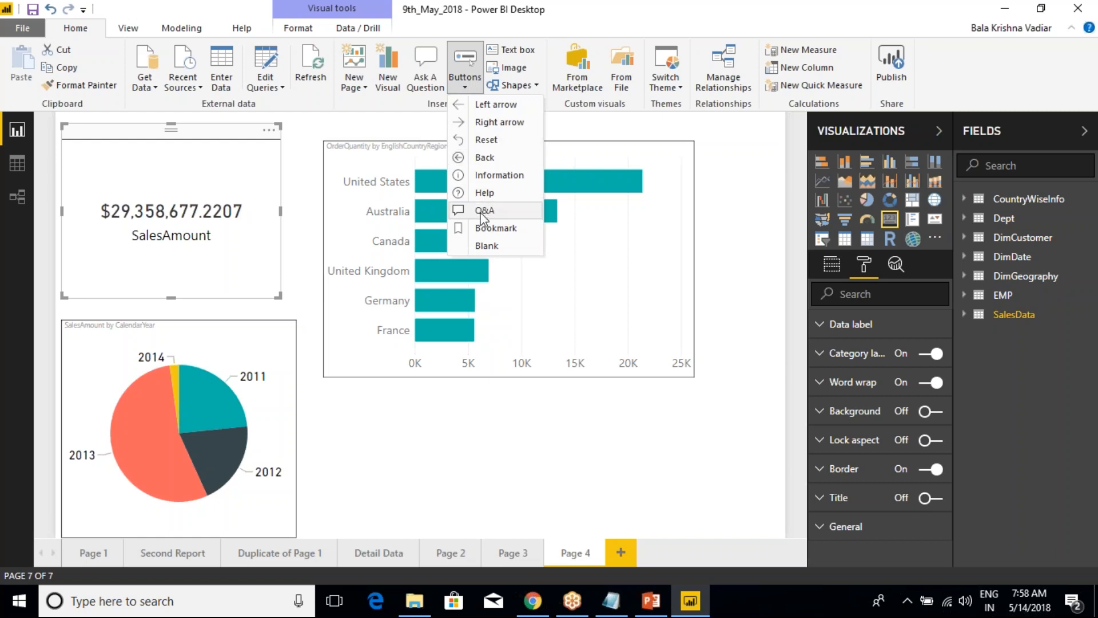
click(472, 401)
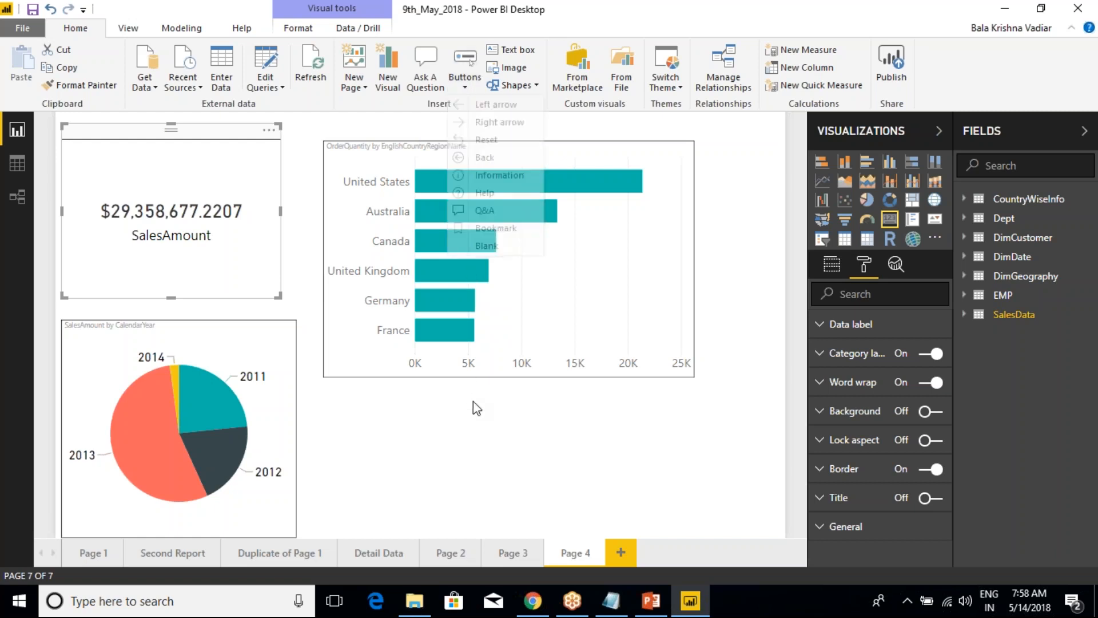
On Page 1, move the SalesAmount card, the OrderQuantity pie chart and the EnglishCountryRegionName slicer higher on the canvas.
click(87, 553)
drag(314, 171, 311, 130)
drag(445, 165, 452, 132)
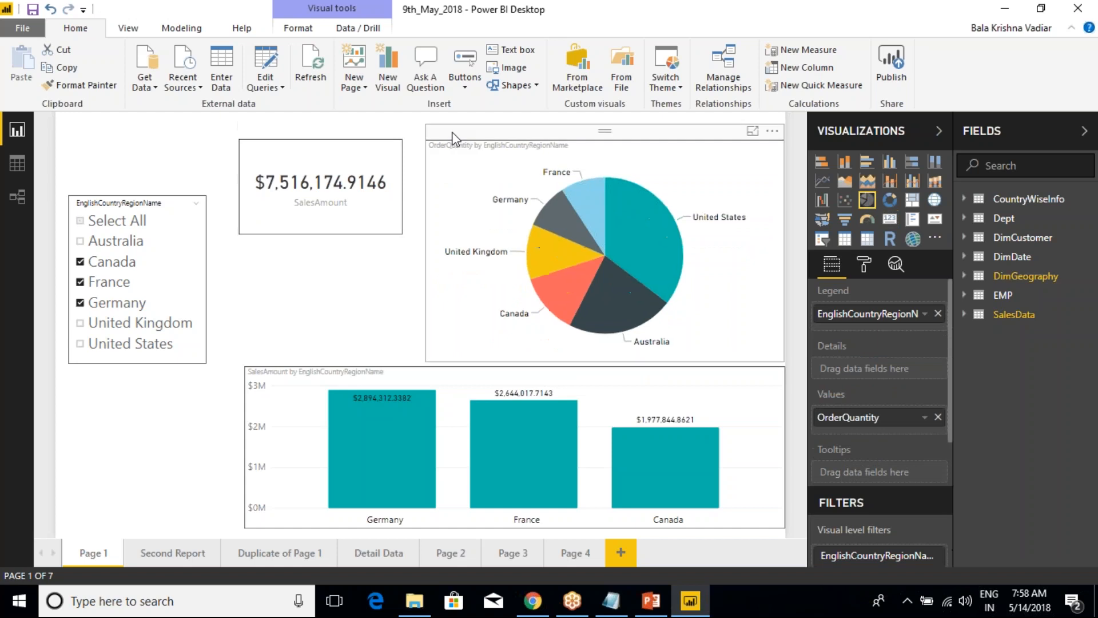
click(293, 135)
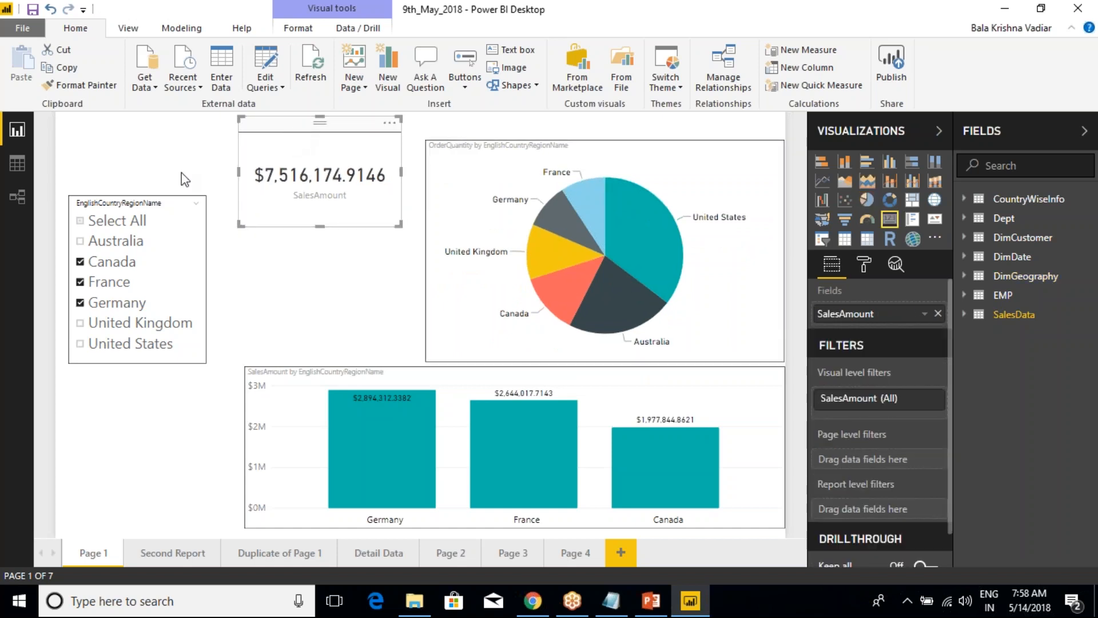
drag(121, 197, 128, 134)
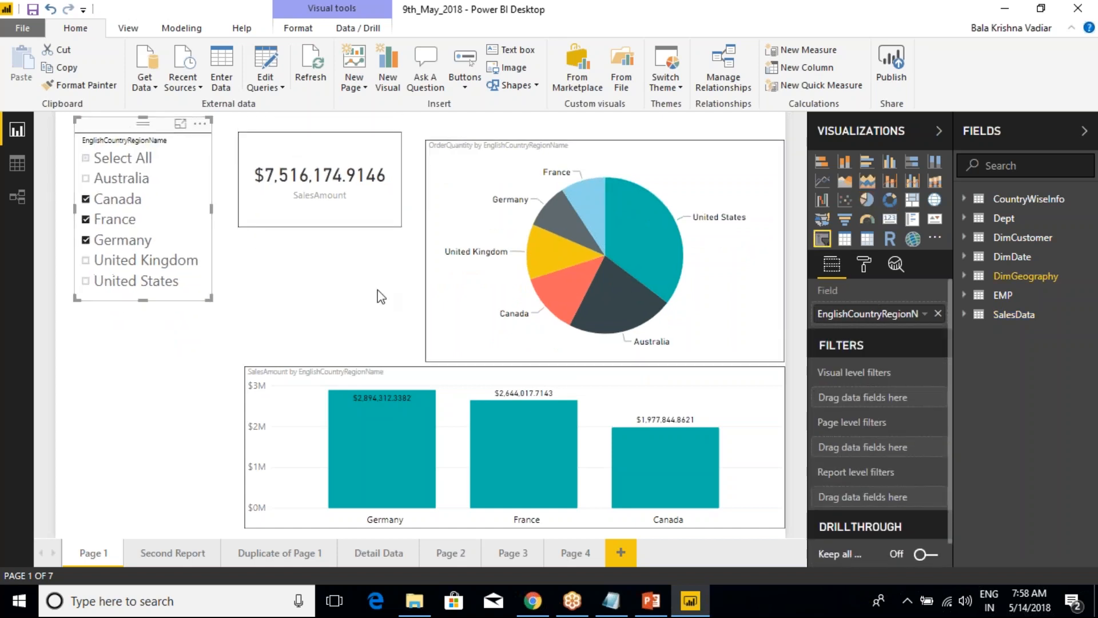
scroll(863, 434, down, 1)
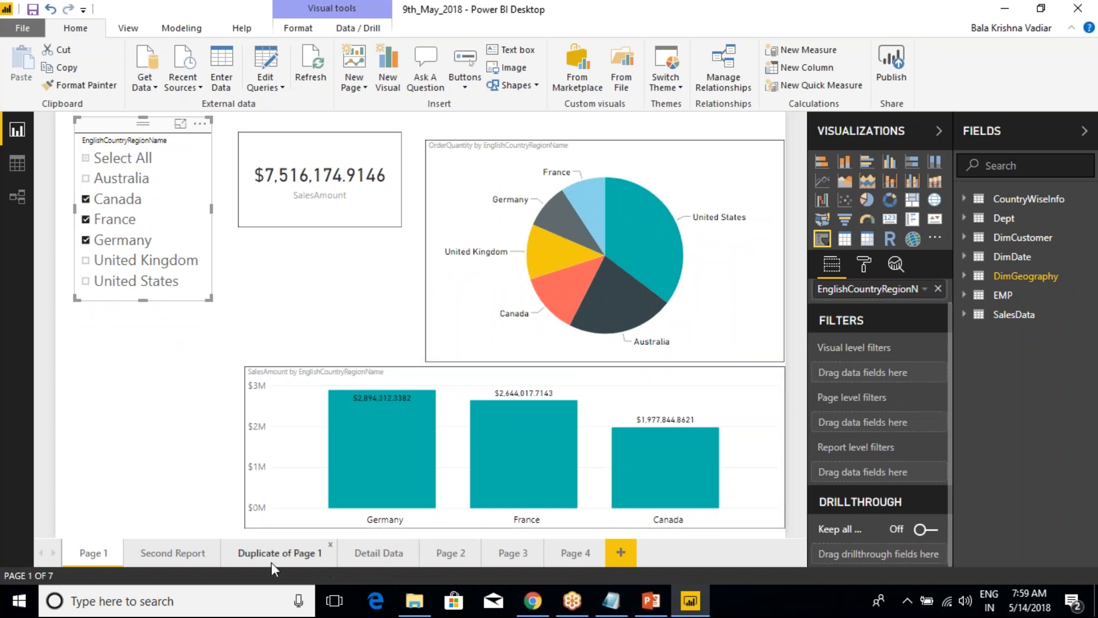
Review the Second Report, Duplicate of Page 1 and Detail Data pages.
click(194, 554)
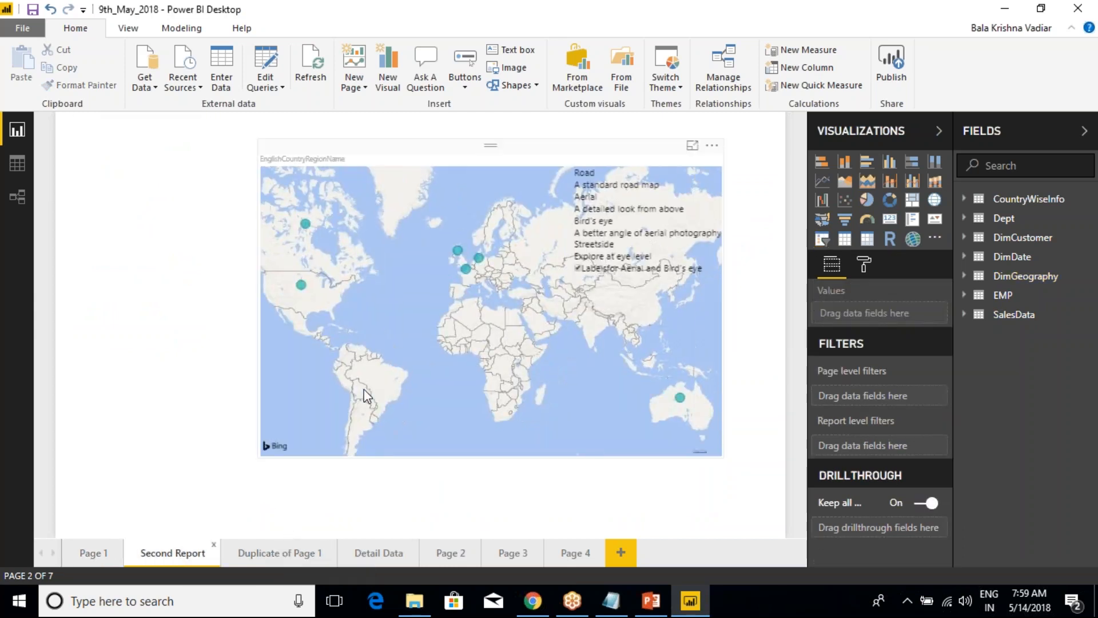
click(280, 553)
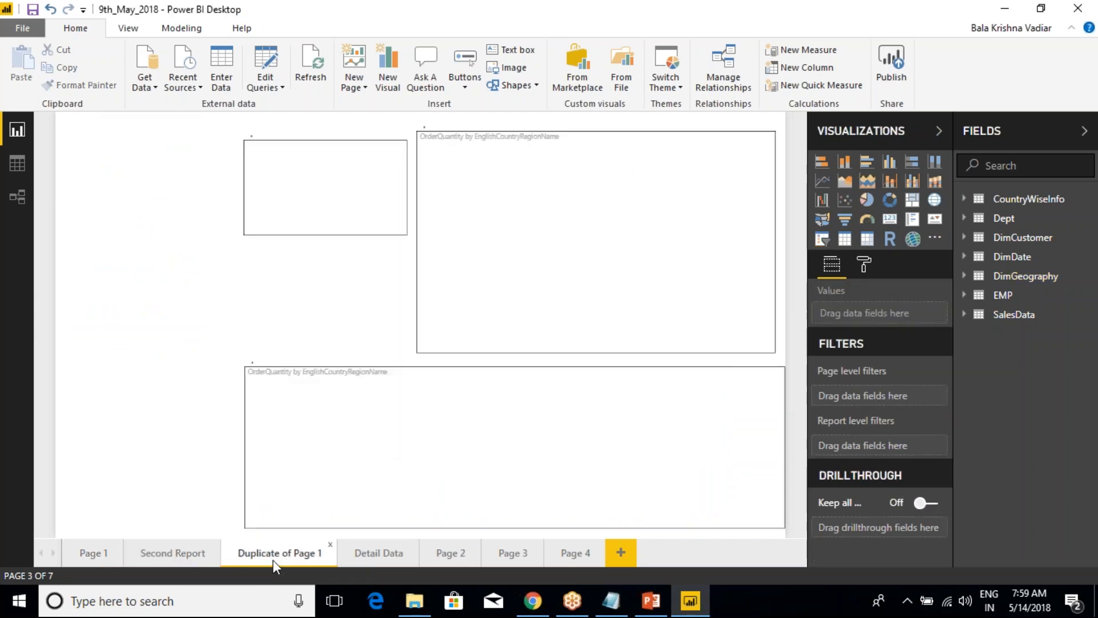
click(375, 555)
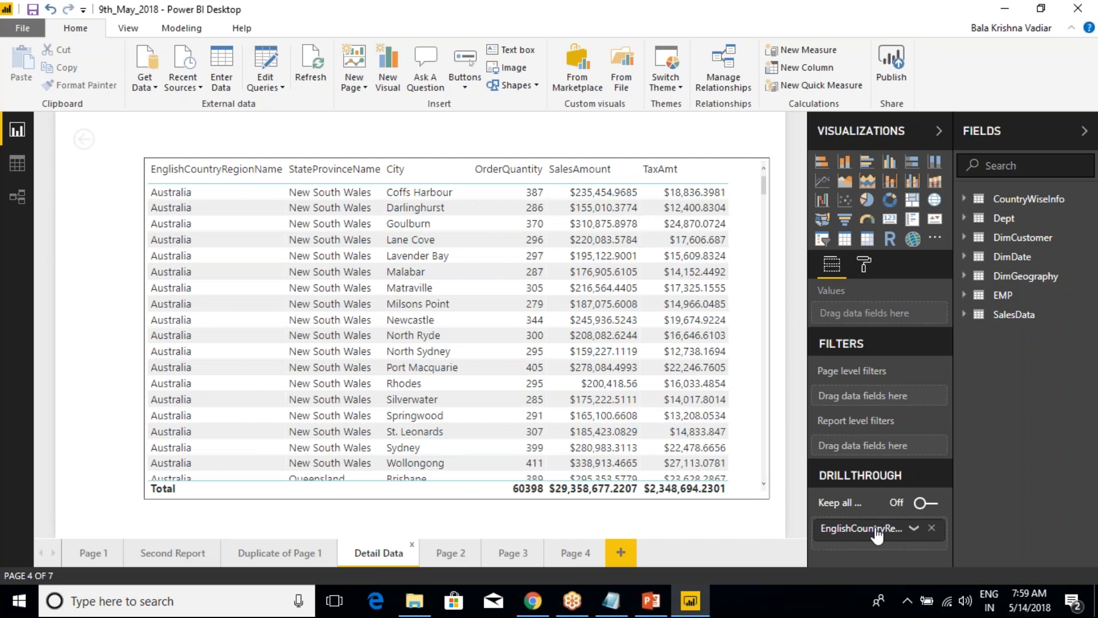
Select all countries in the Page 1 slicer and drill through from the Australia column to Detail Data.
click(94, 554)
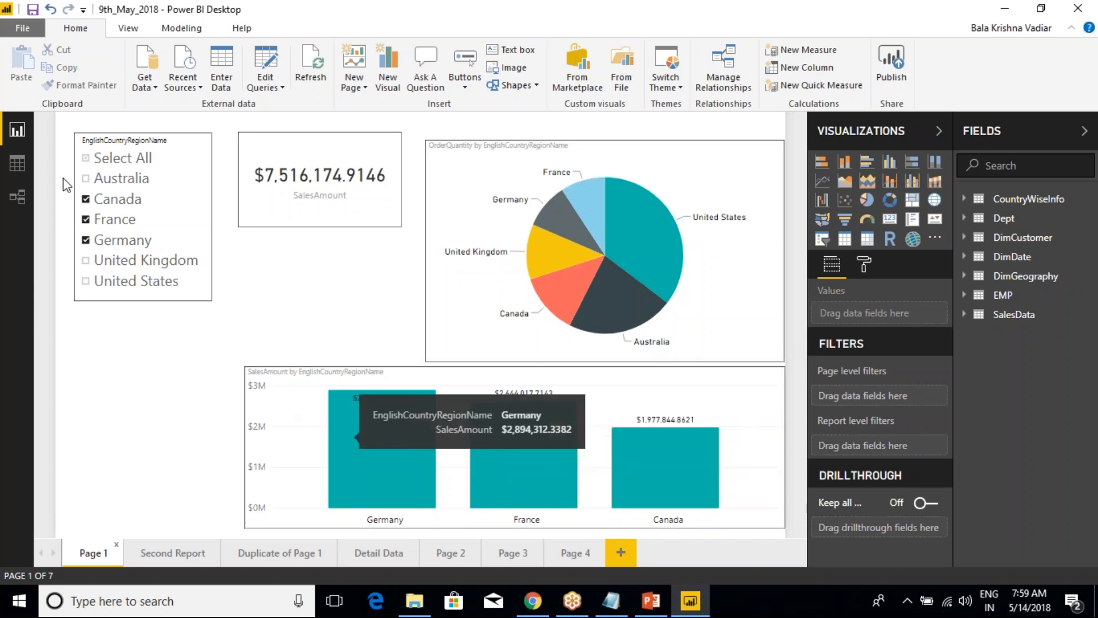
click(86, 158)
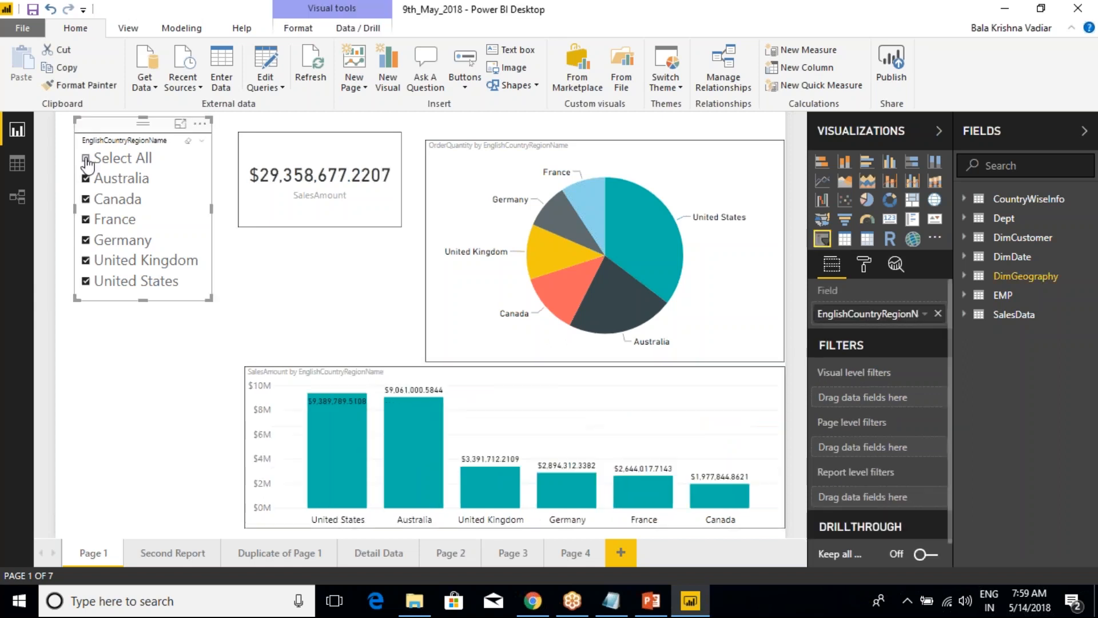
right_click(412, 438)
mouse_move(478, 543)
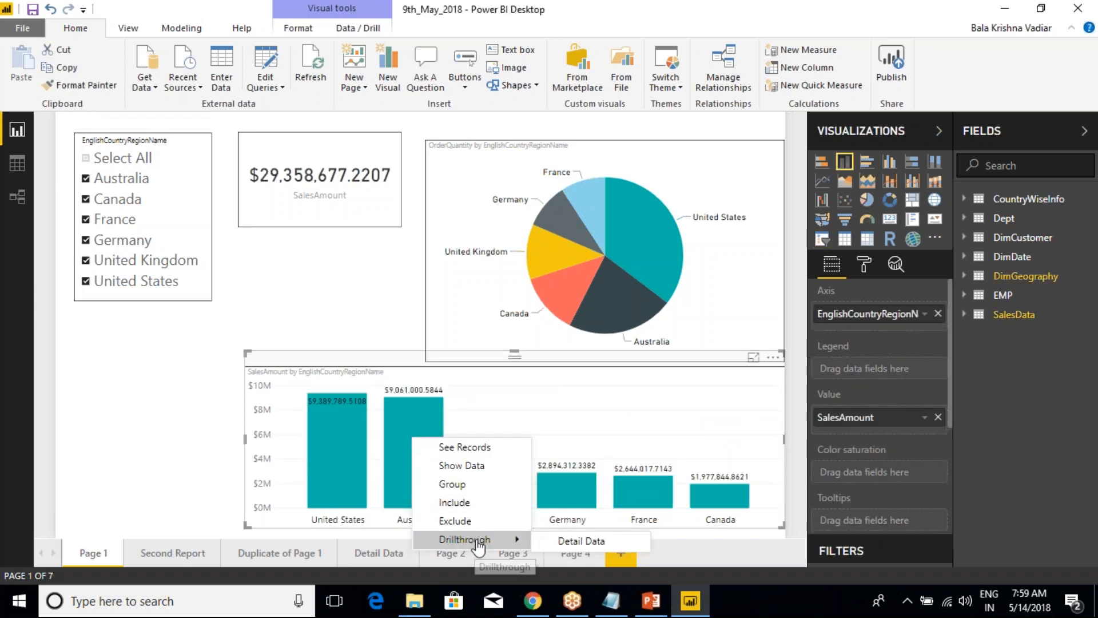
click(570, 548)
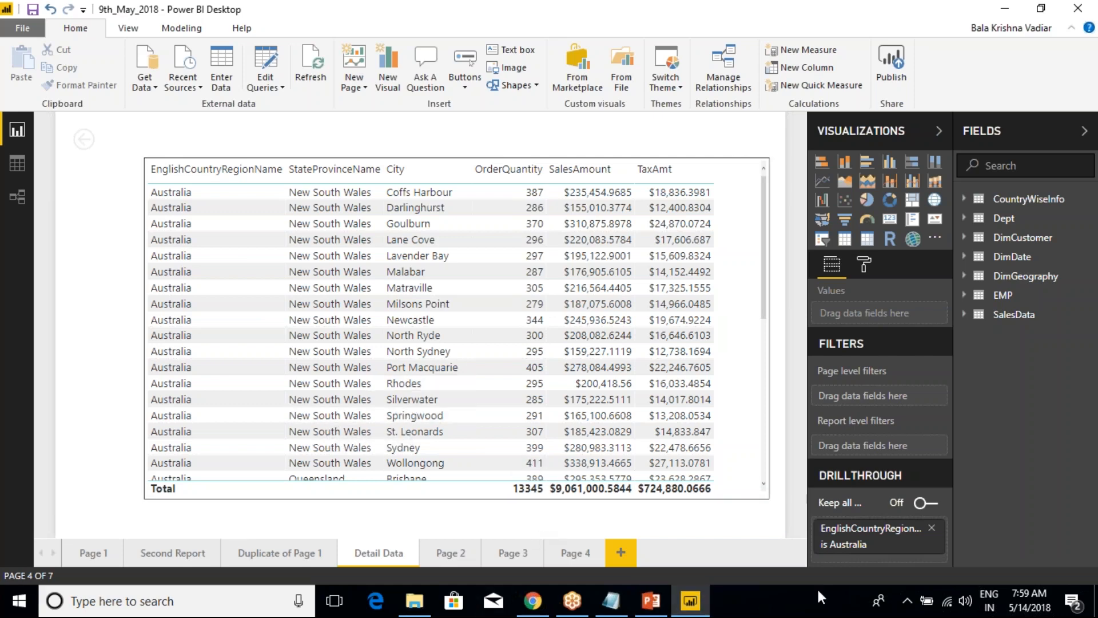
Return to Page 1 and drill through from the Germany column of the SalesAmount chart to Detail Data.
click(88, 554)
click(378, 552)
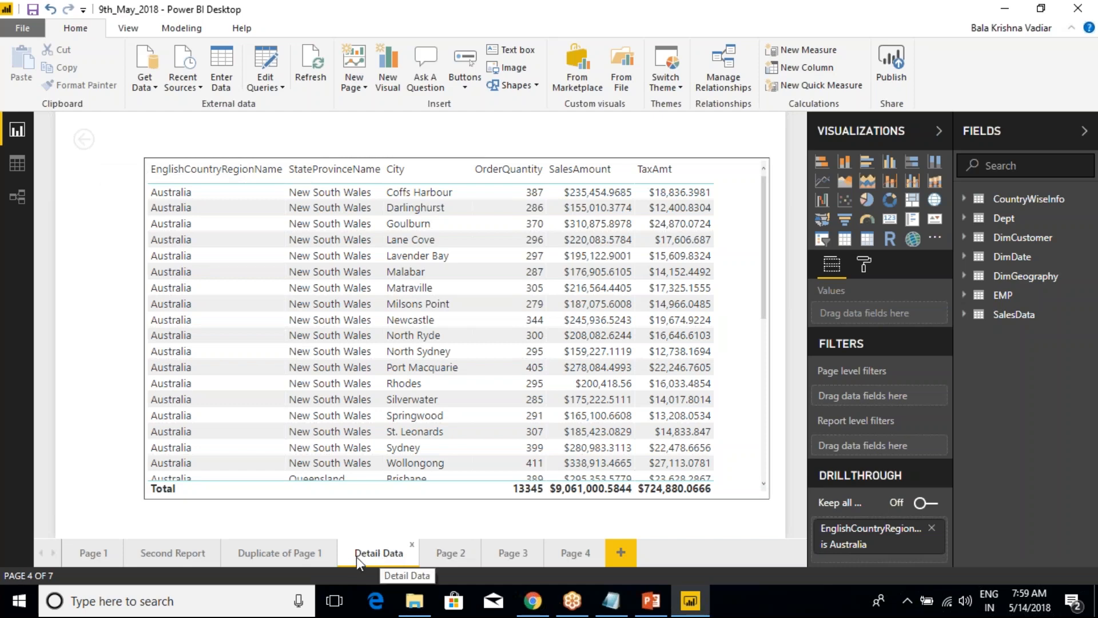
click(91, 552)
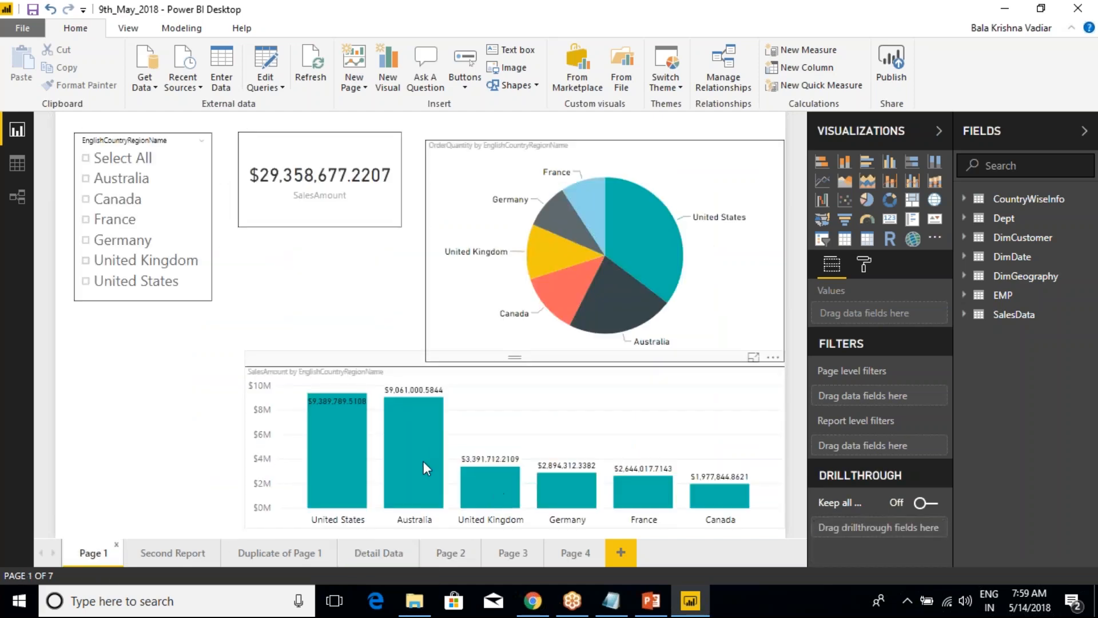
right_click(571, 484)
mouse_move(611, 482)
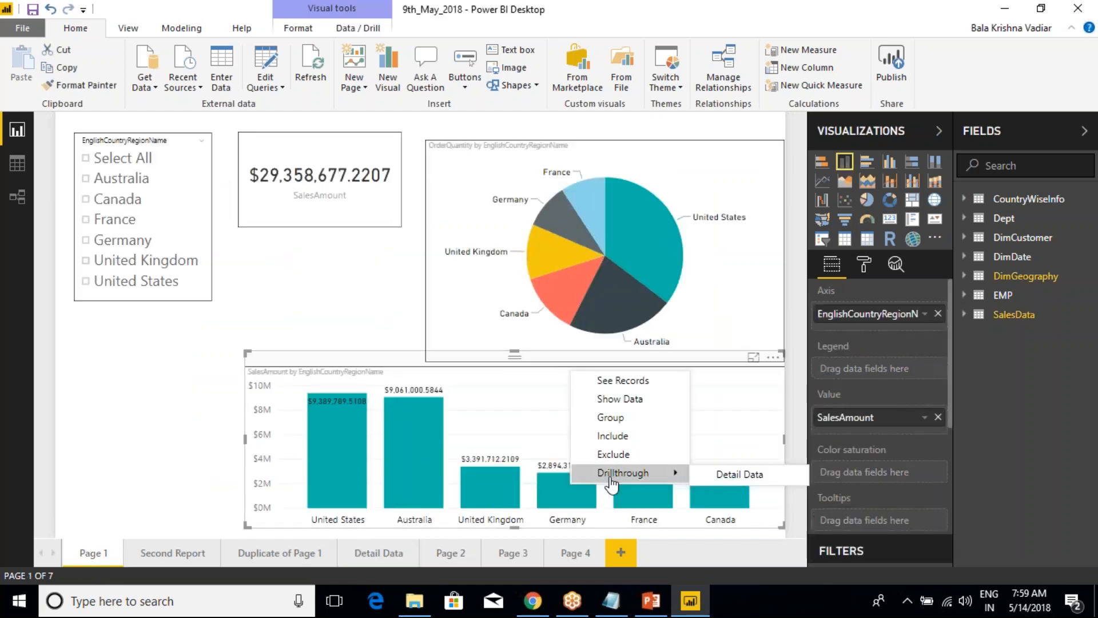
click(734, 478)
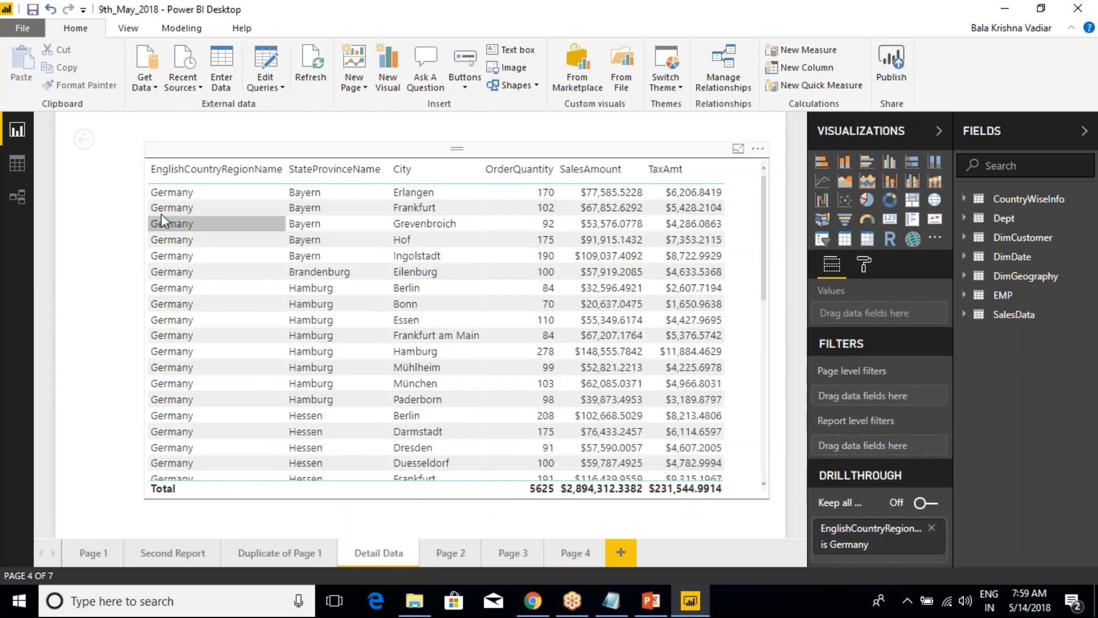
Try yellow as the fill color of the back arrow on the Detail Data page, and settle on black.
click(76, 136)
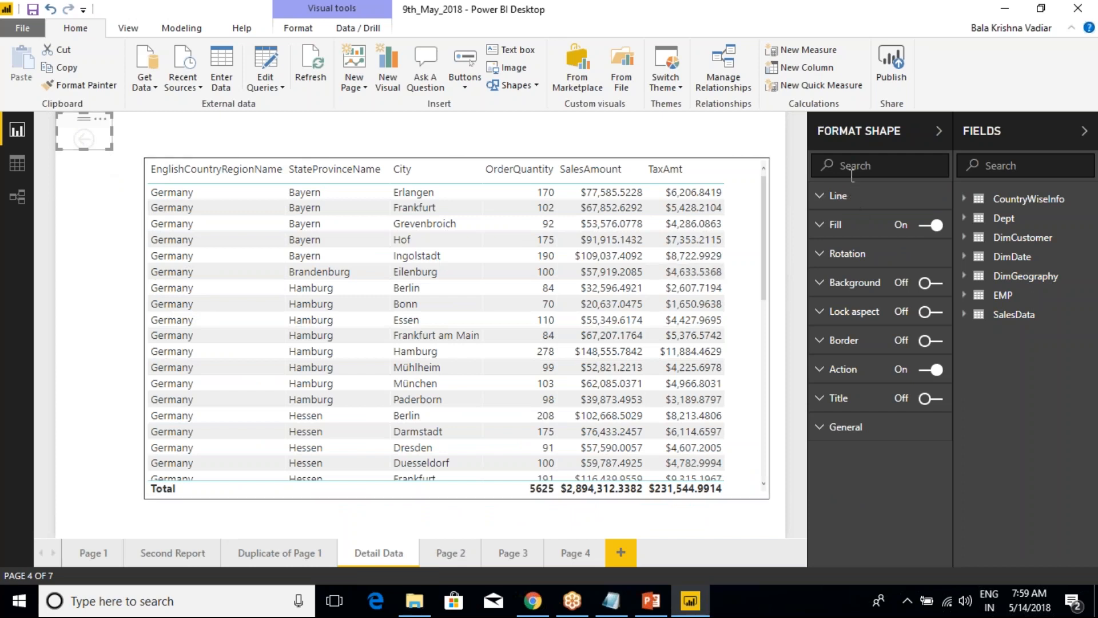
click(822, 226)
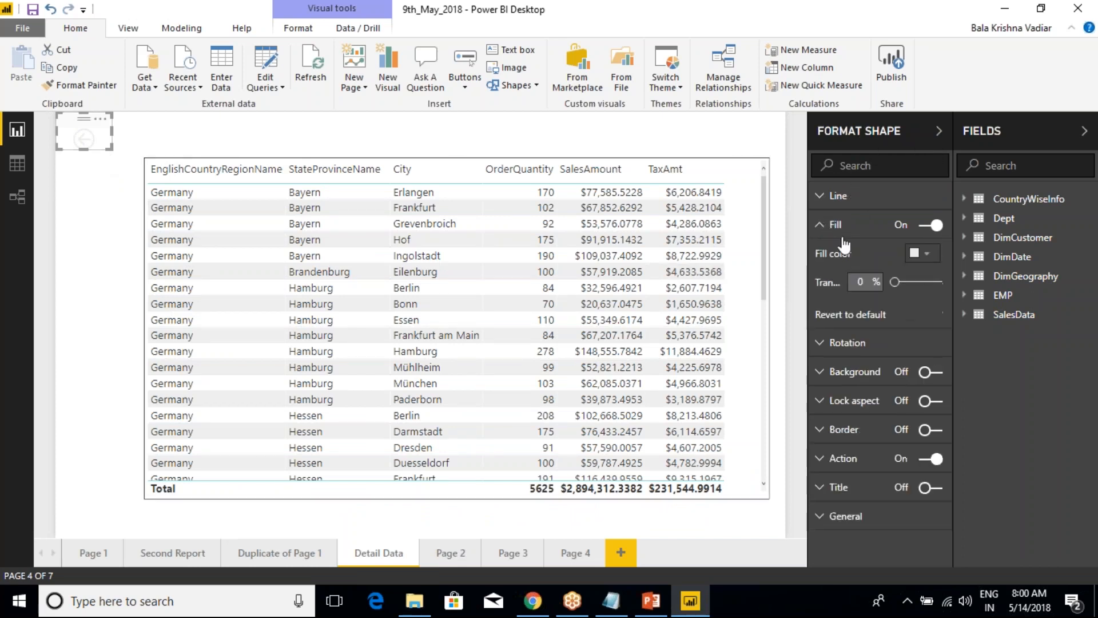
click(927, 264)
click(878, 294)
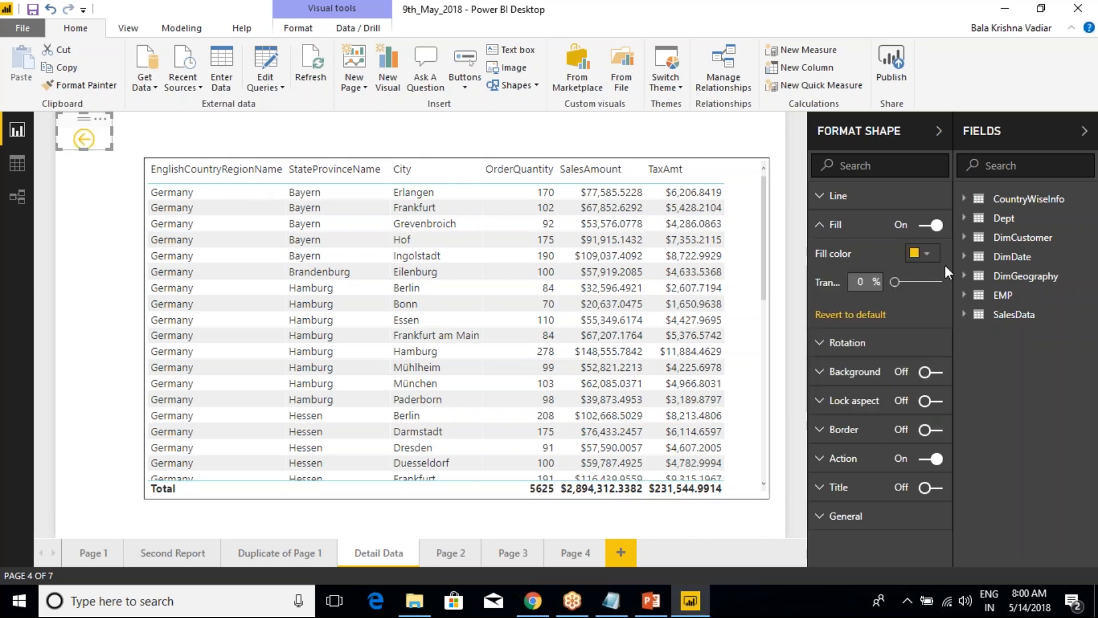
click(928, 255)
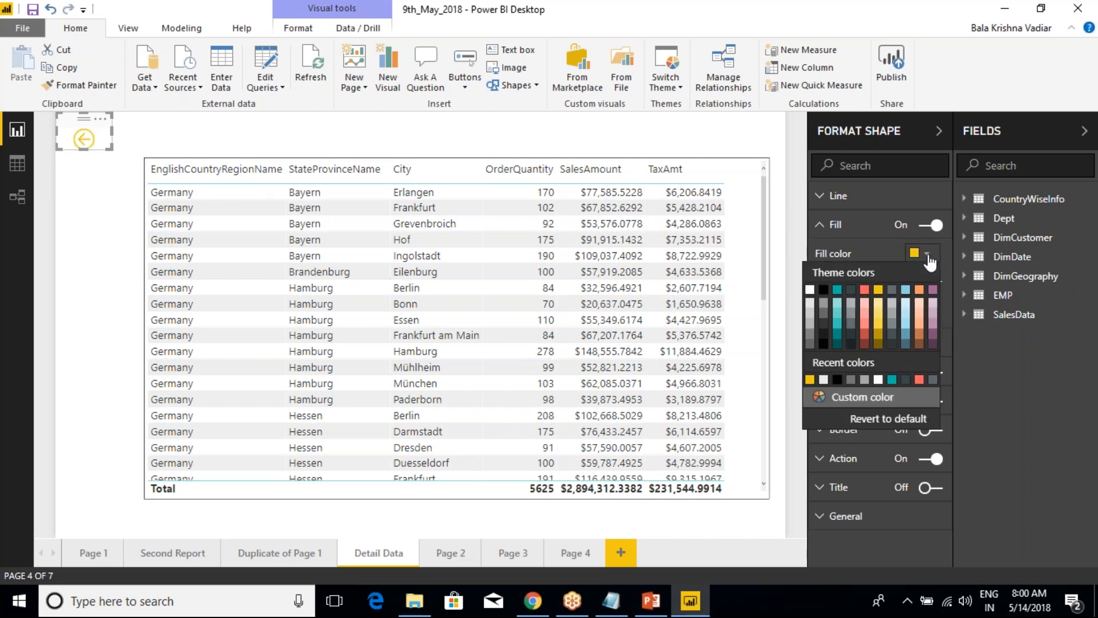
click(825, 289)
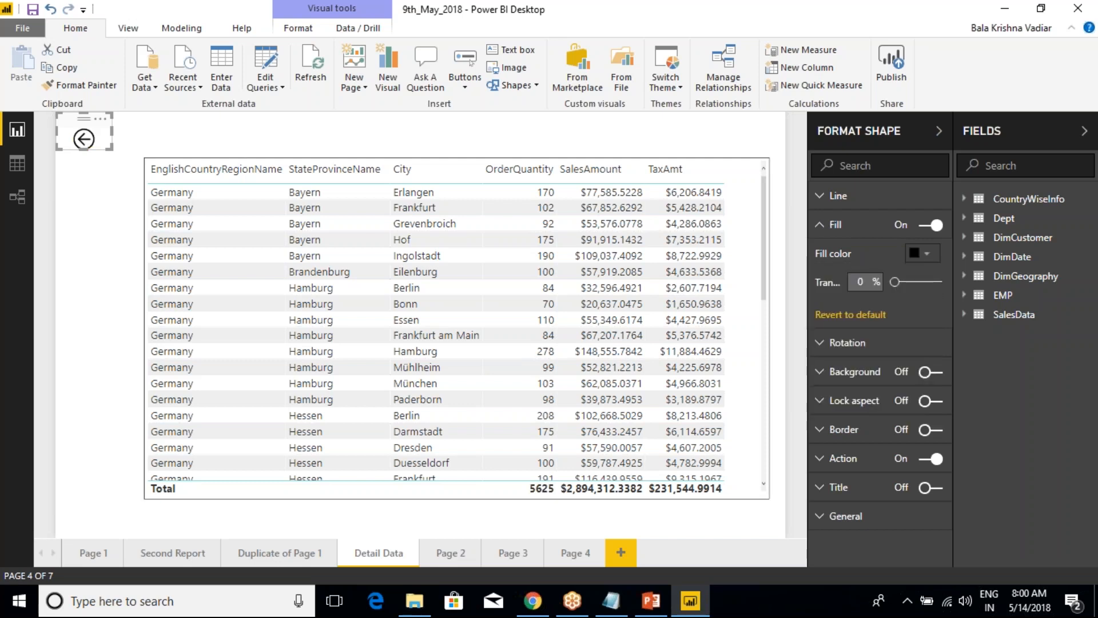
mouse_move(909, 286)
mouse_down()
mouse_move(938, 286)
mouse_move(895, 282)
mouse_up()
click(819, 232)
click(219, 141)
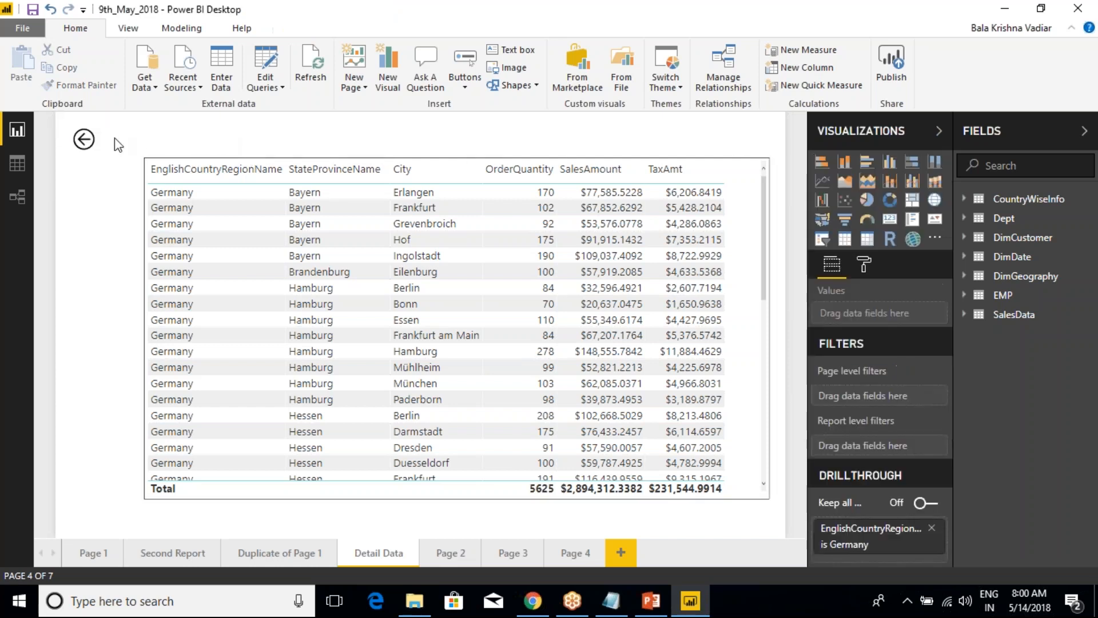
Follow the back arrow to Page 1 and drill through from the Germany column of the SalesAmount chart to Detail Data.
click(83, 140)
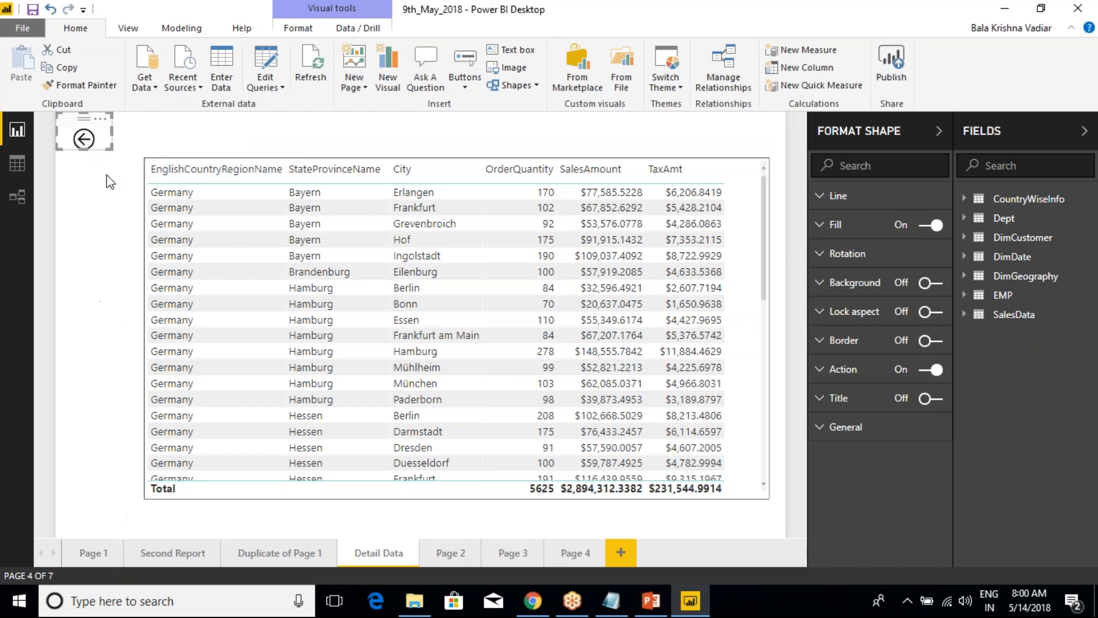
ctrl+click(84, 140)
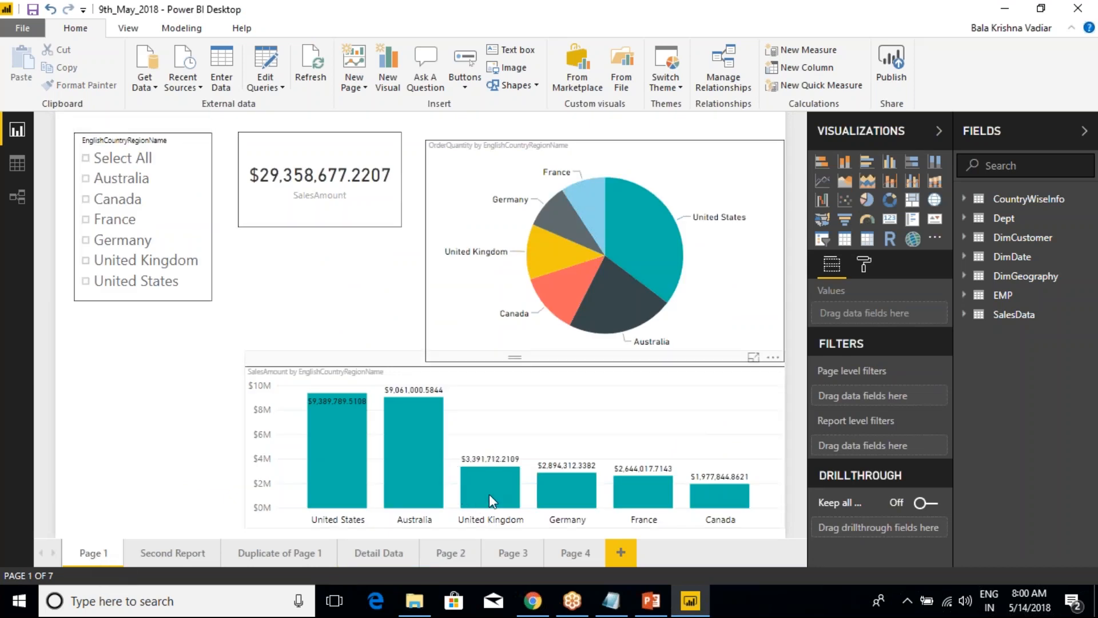
right_click(569, 496)
mouse_move(621, 486)
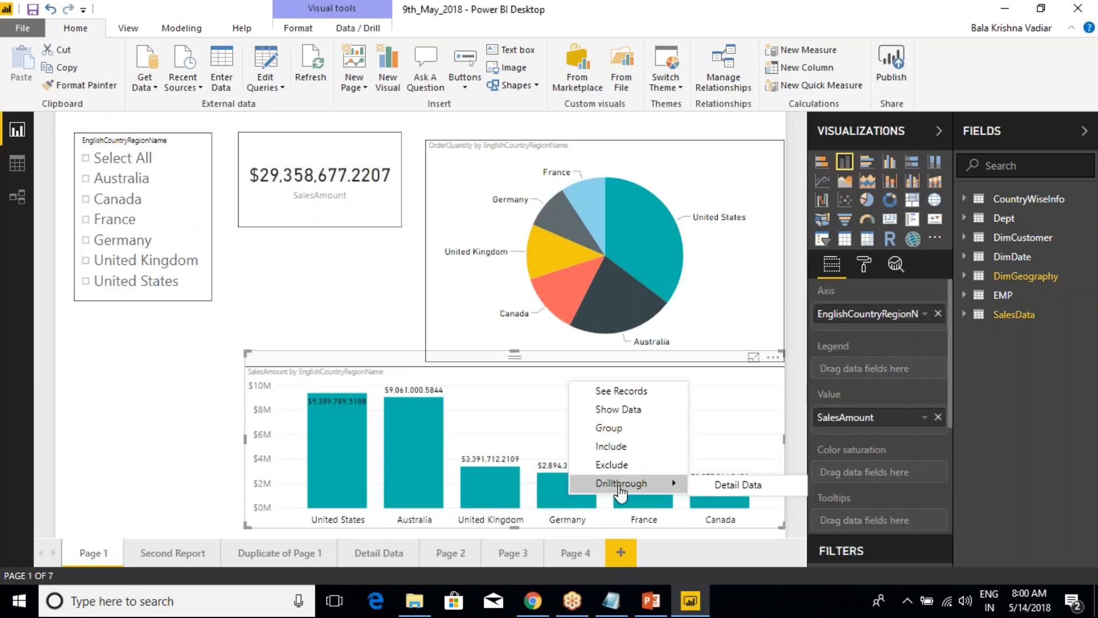
click(729, 484)
Turn on the border of the circled back arrow on the Detail Data page.
click(106, 138)
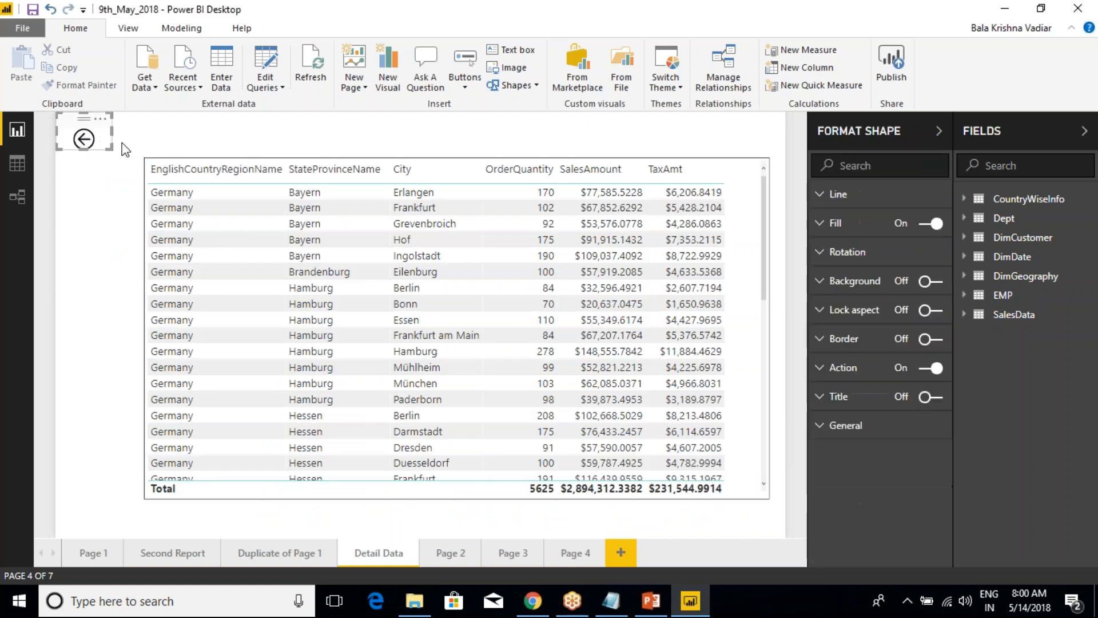
click(931, 341)
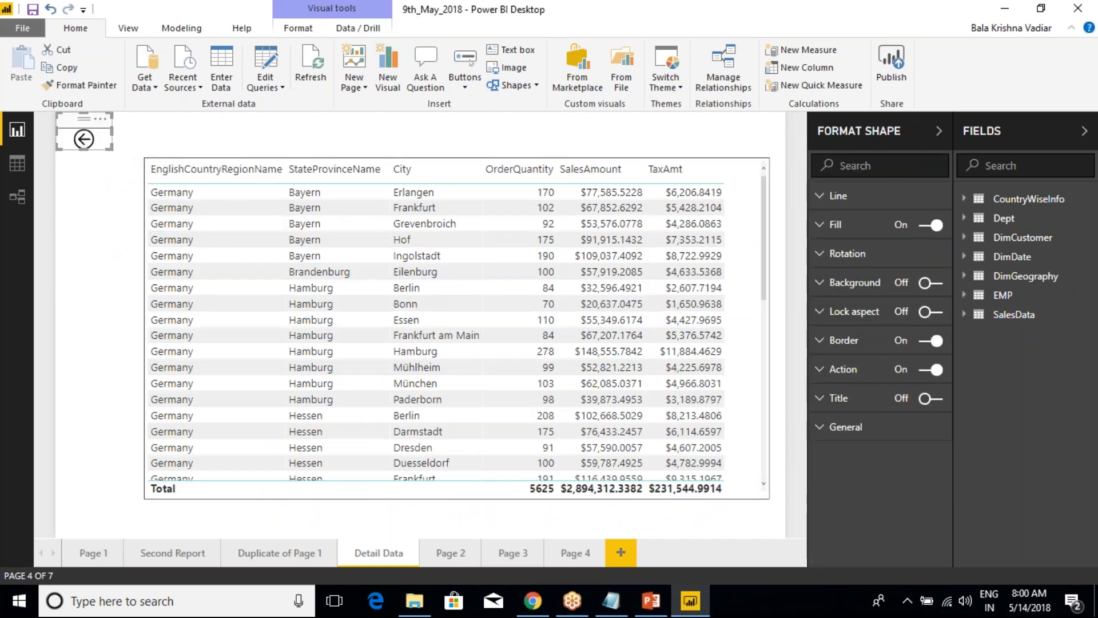
click(232, 132)
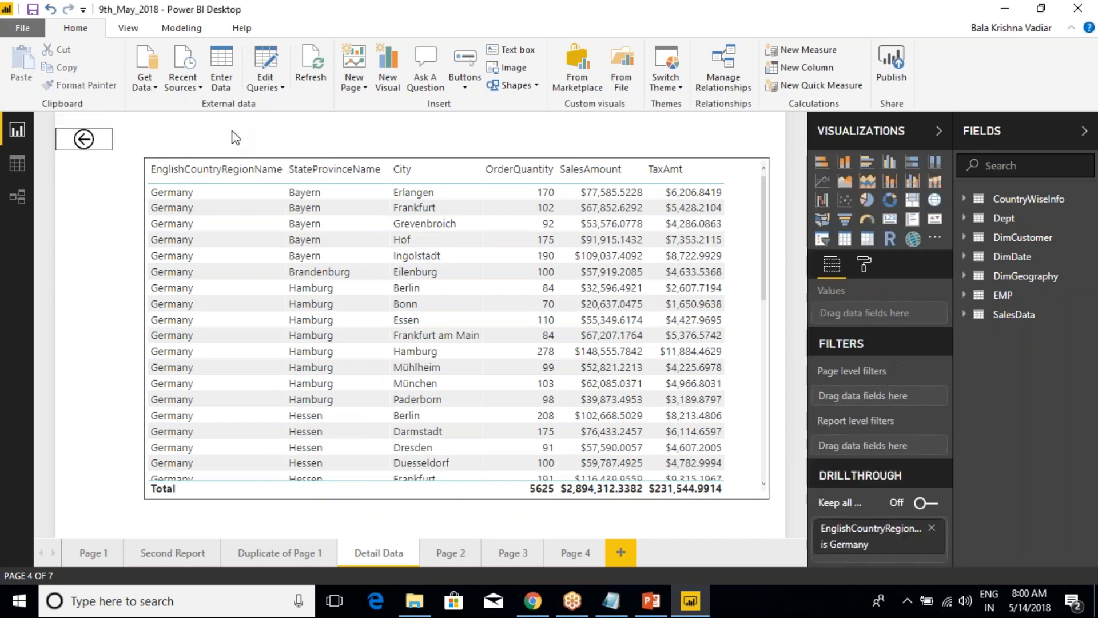
click(465, 79)
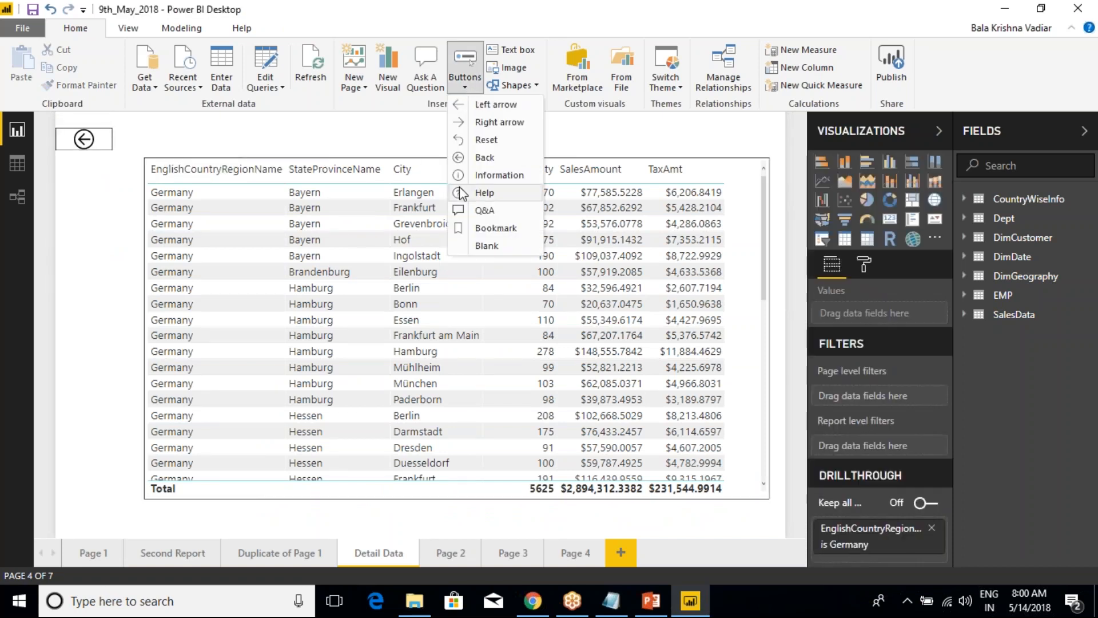
click(493, 104)
drag(71, 121, 187, 125)
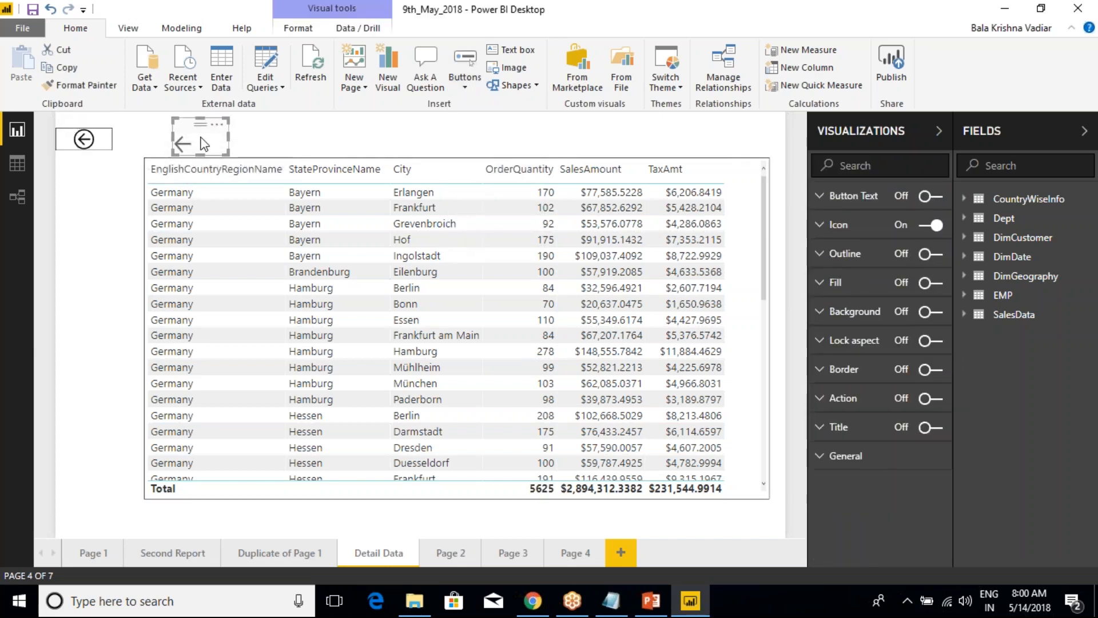
click(216, 124)
click(252, 143)
Insert a left arrow button above the right end of the Detail Data table and turn on its border.
click(465, 77)
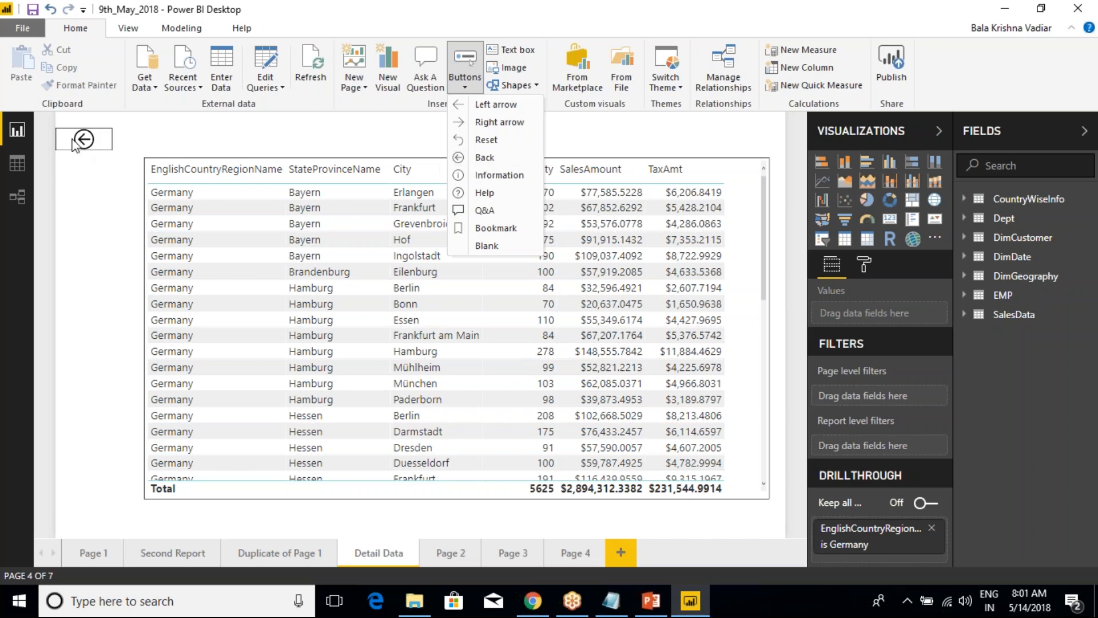
click(495, 105)
drag(103, 123, 741, 138)
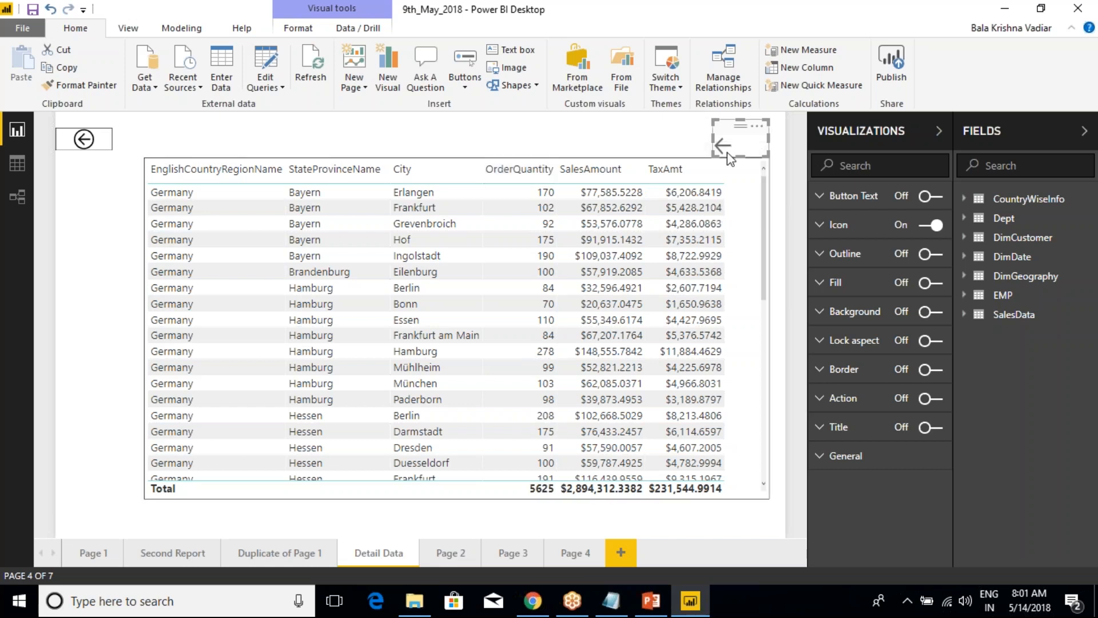
click(649, 134)
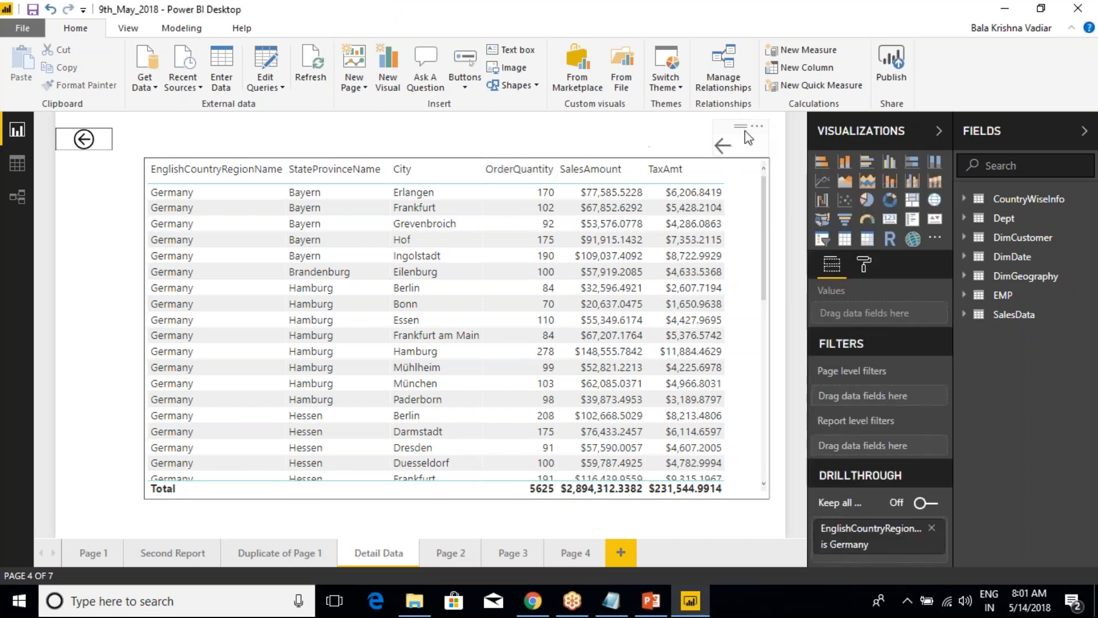
click(735, 130)
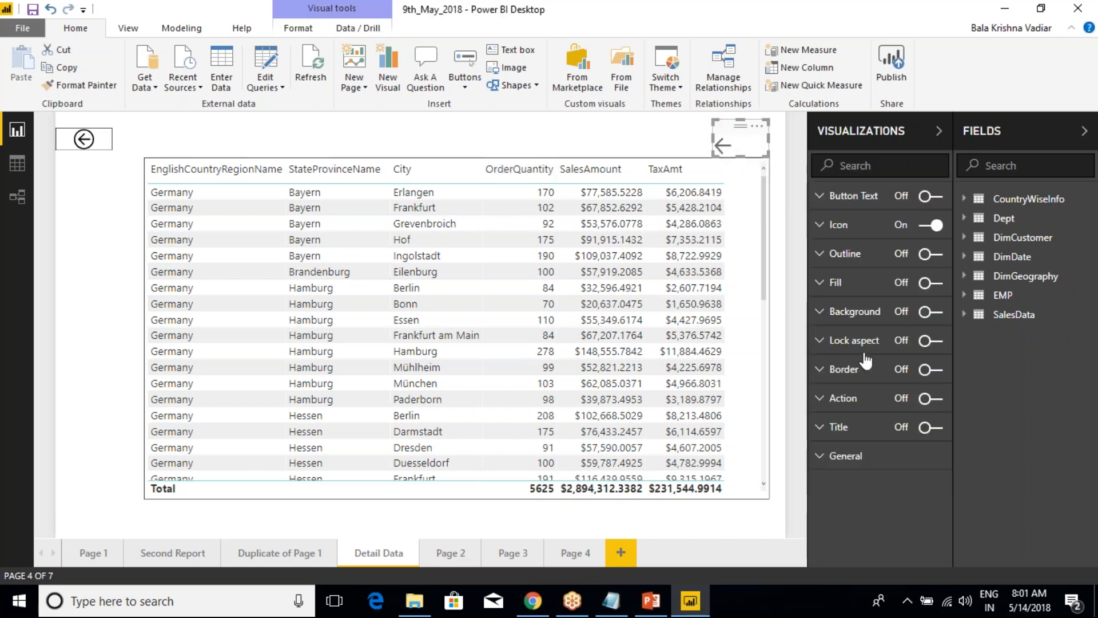
click(934, 372)
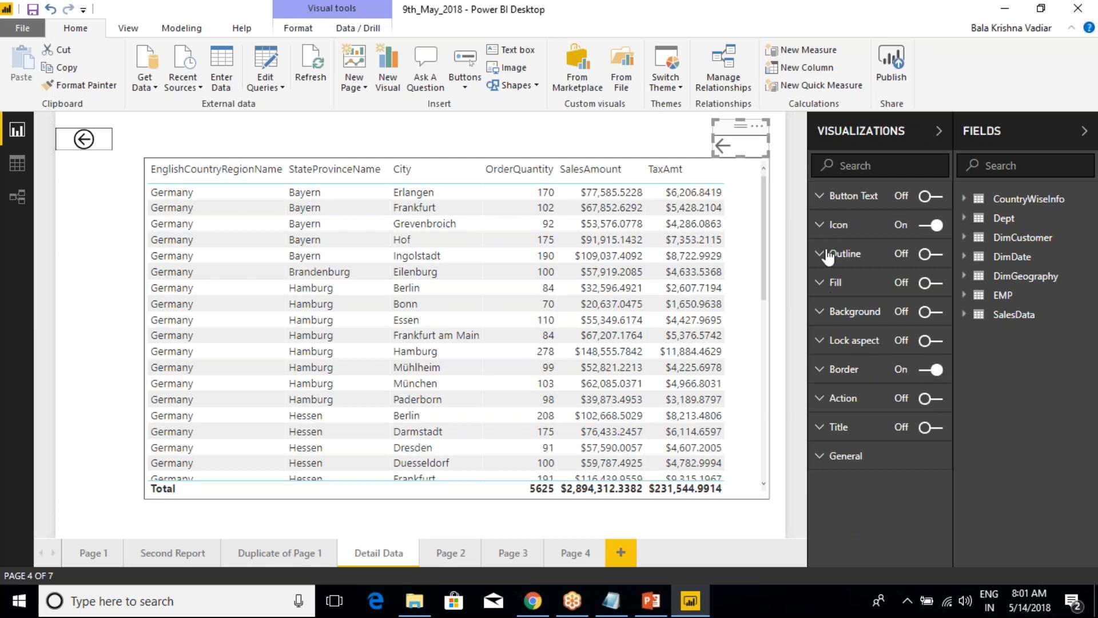
Turn on the new arrow button's fill and choose its Selected state for formatting.
click(820, 288)
click(932, 283)
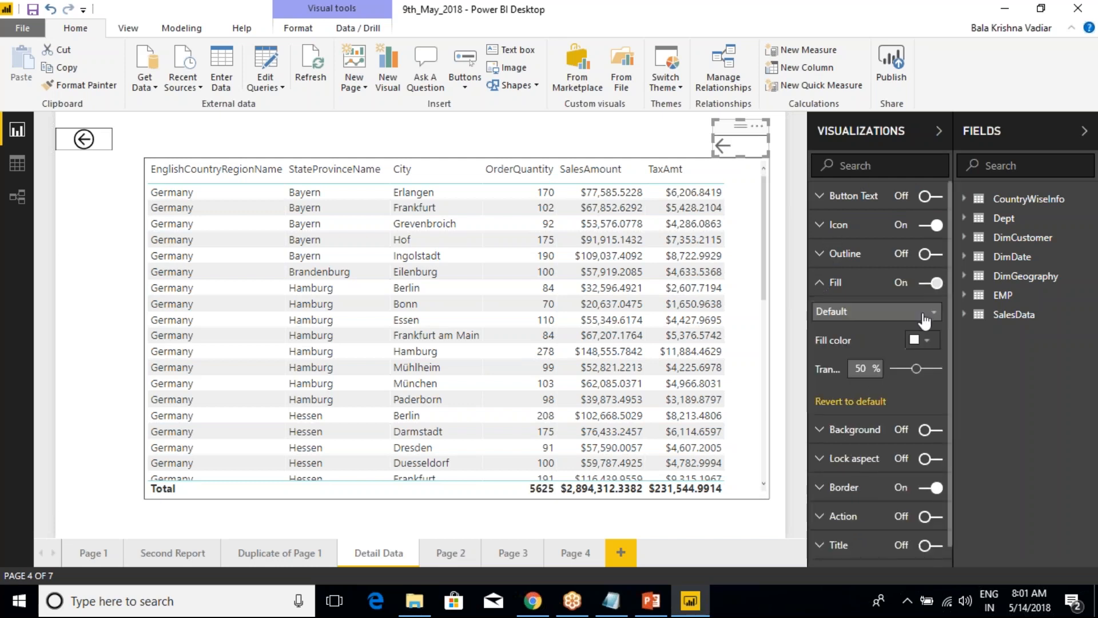
click(909, 322)
click(856, 350)
click(883, 323)
click(856, 366)
Shift the left arrow button slightly left and the table down to leave space between them.
drag(723, 143, 660, 192)
click(695, 163)
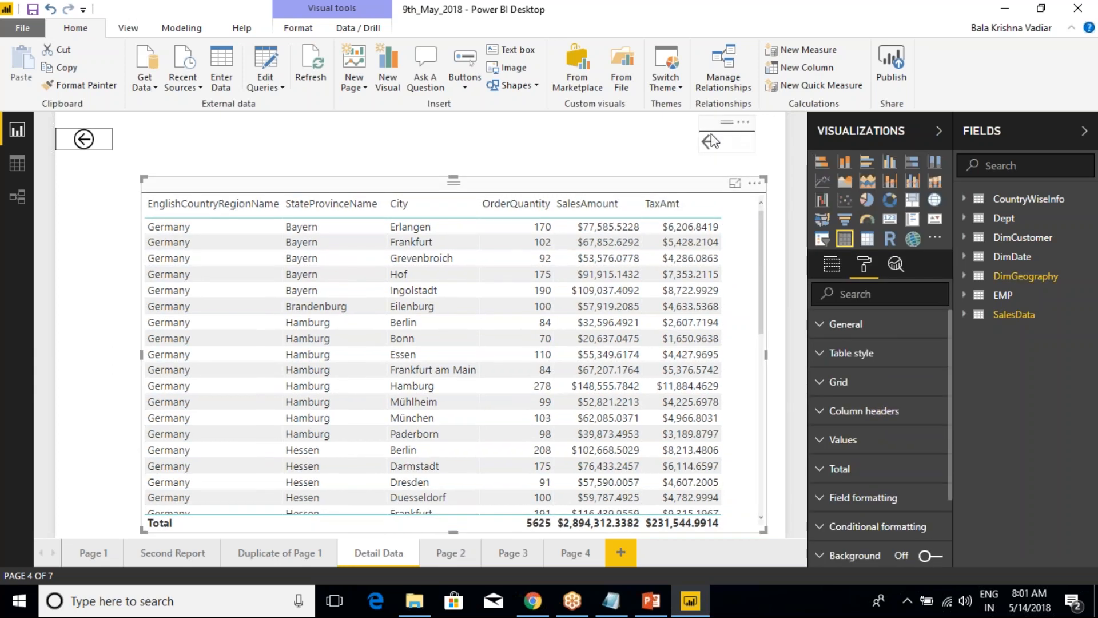
click(711, 138)
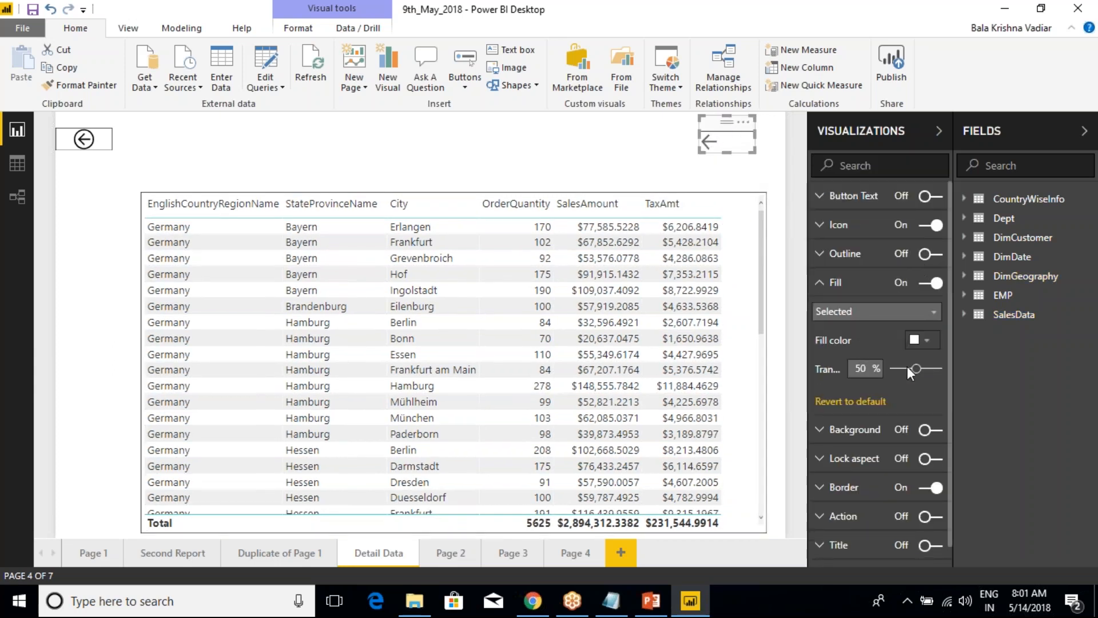
Try black as the button's Selected-state fill, settle on red with 0% transparency, and make the button taller.
click(924, 343)
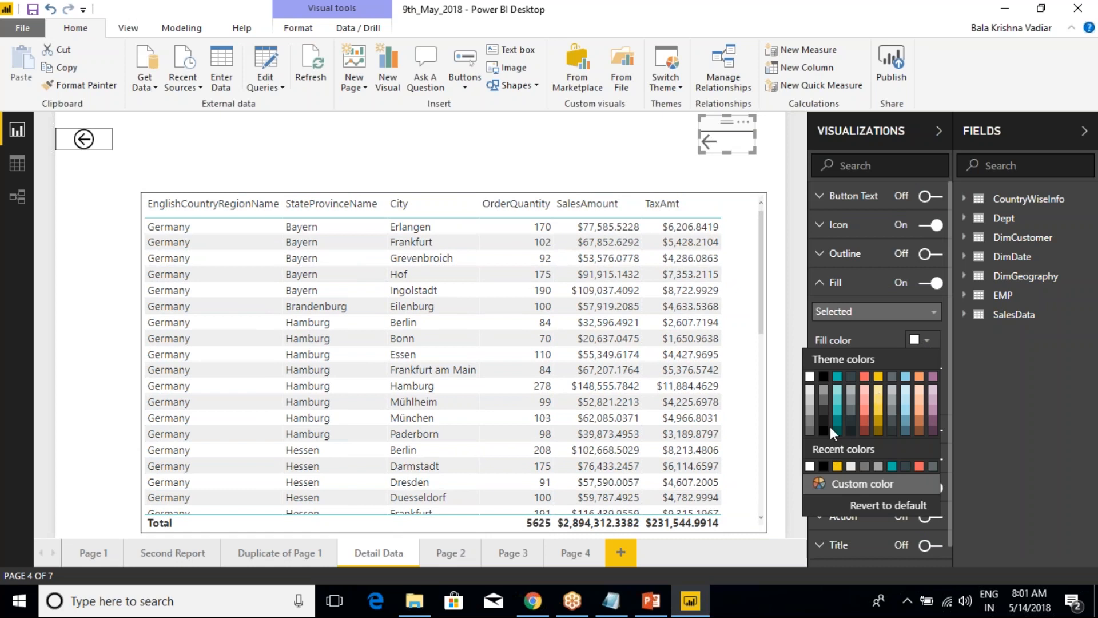
click(823, 378)
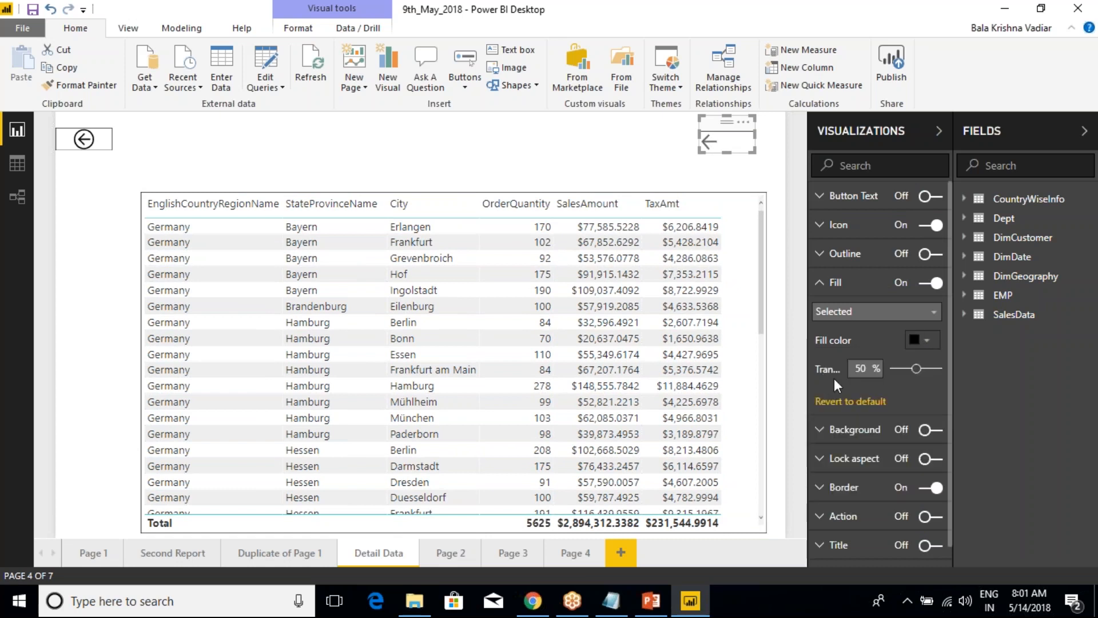
click(930, 344)
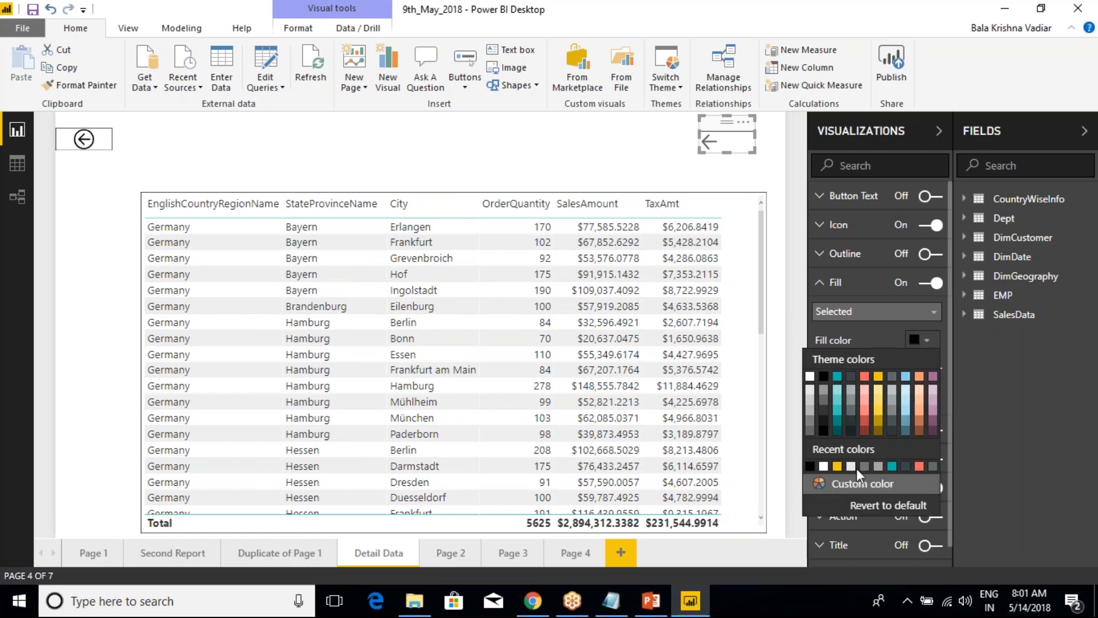
click(856, 479)
click(827, 421)
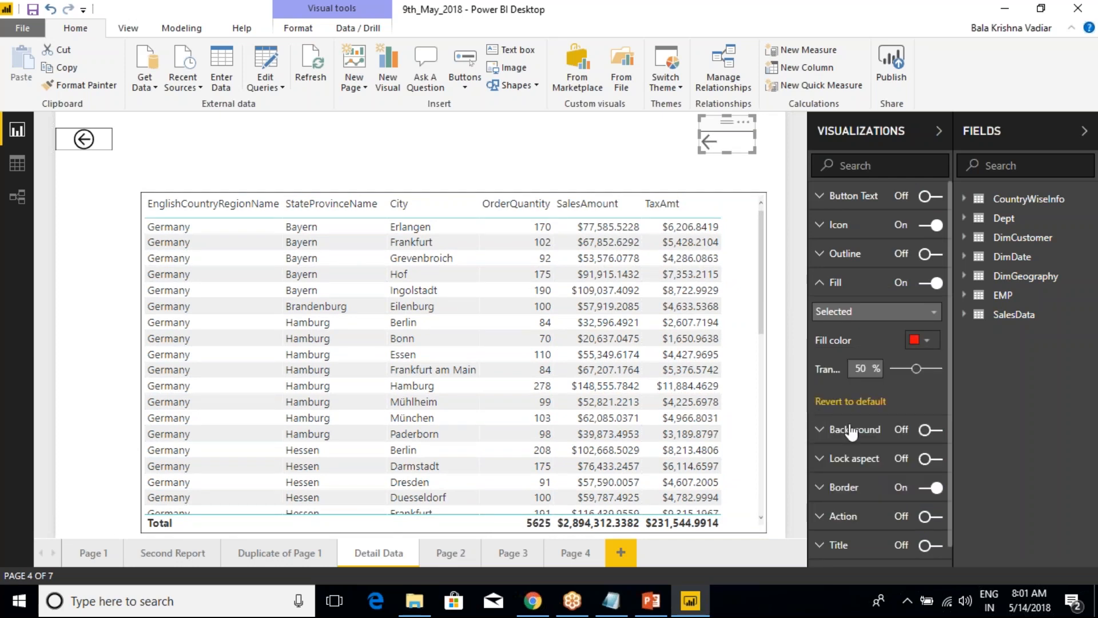
click(893, 370)
drag(727, 152, 711, 170)
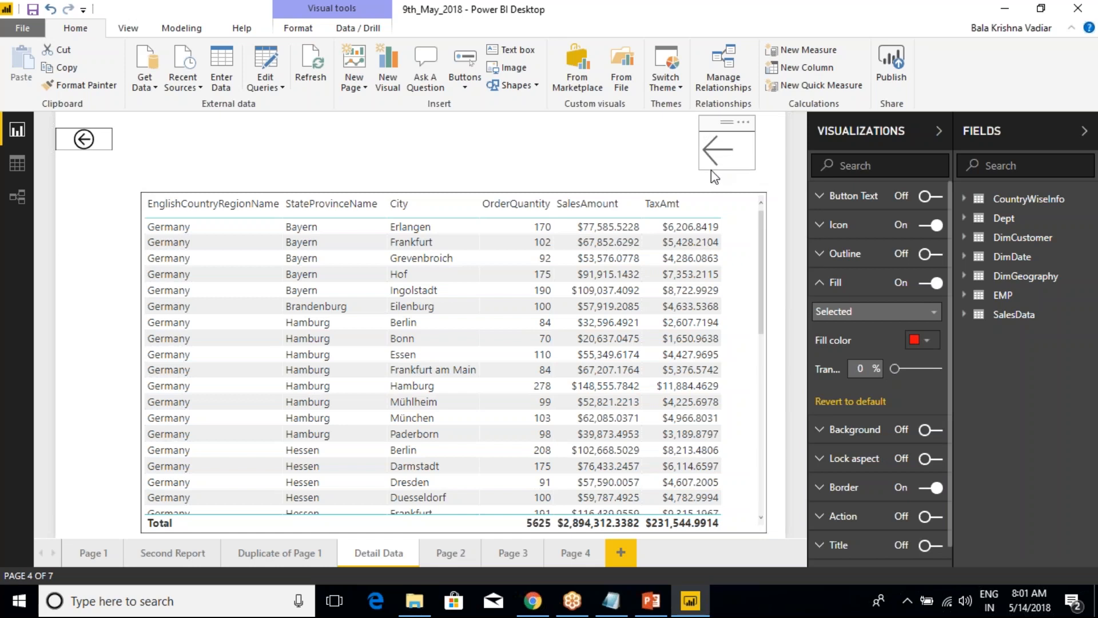
Turn on the arrow button's text option, center it horizontally and increase its padding.
click(821, 291)
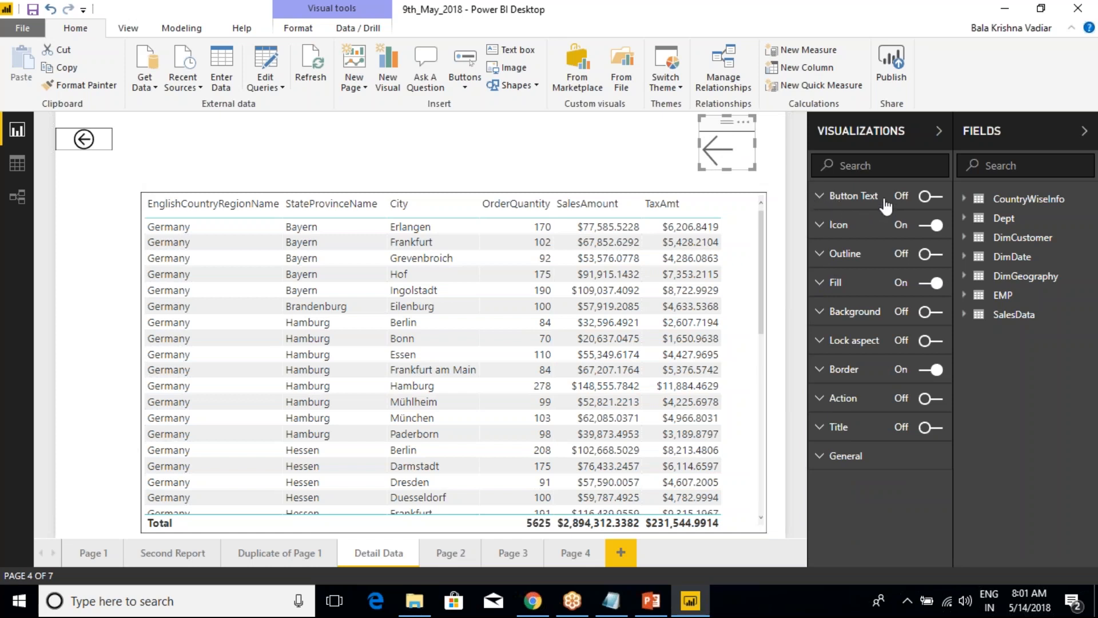
click(935, 198)
click(936, 198)
click(820, 199)
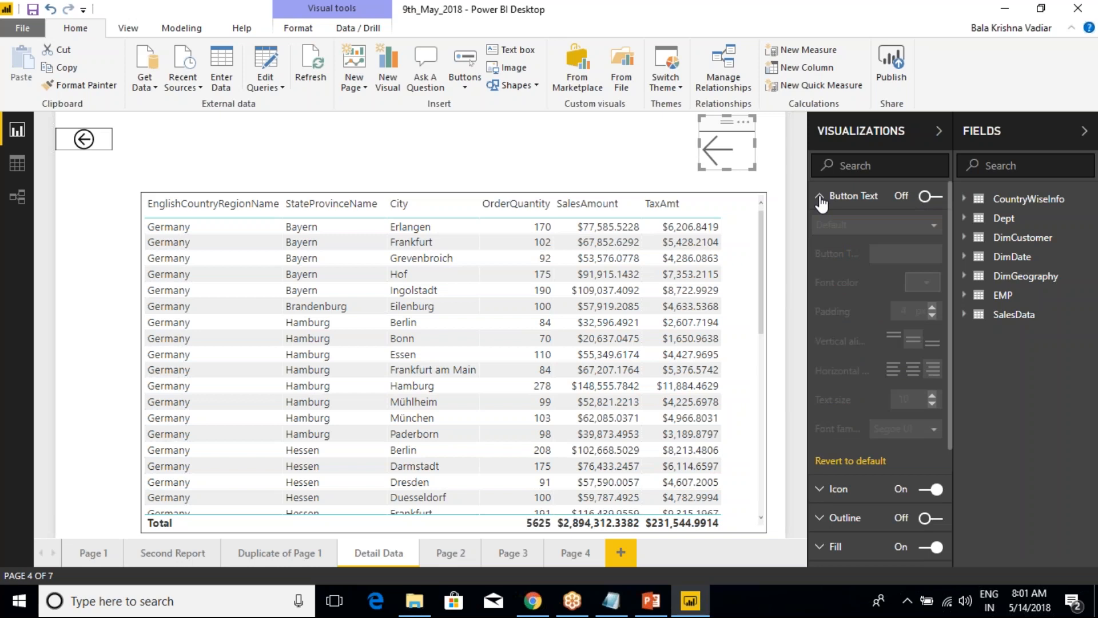
click(931, 196)
click(912, 371)
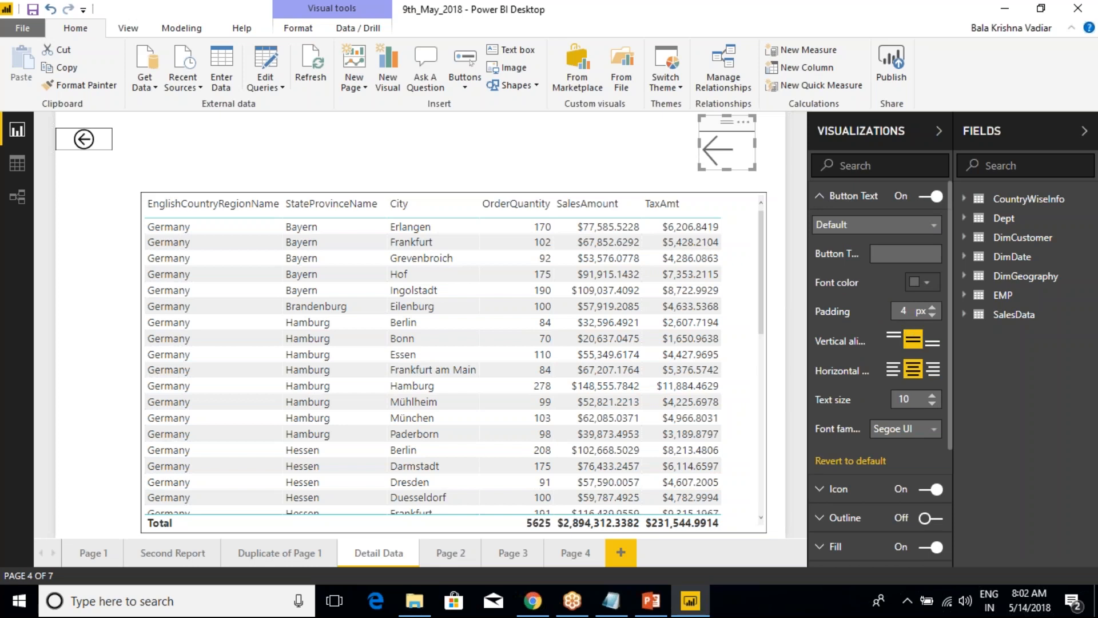
click(932, 307)
click(932, 307)
click(629, 168)
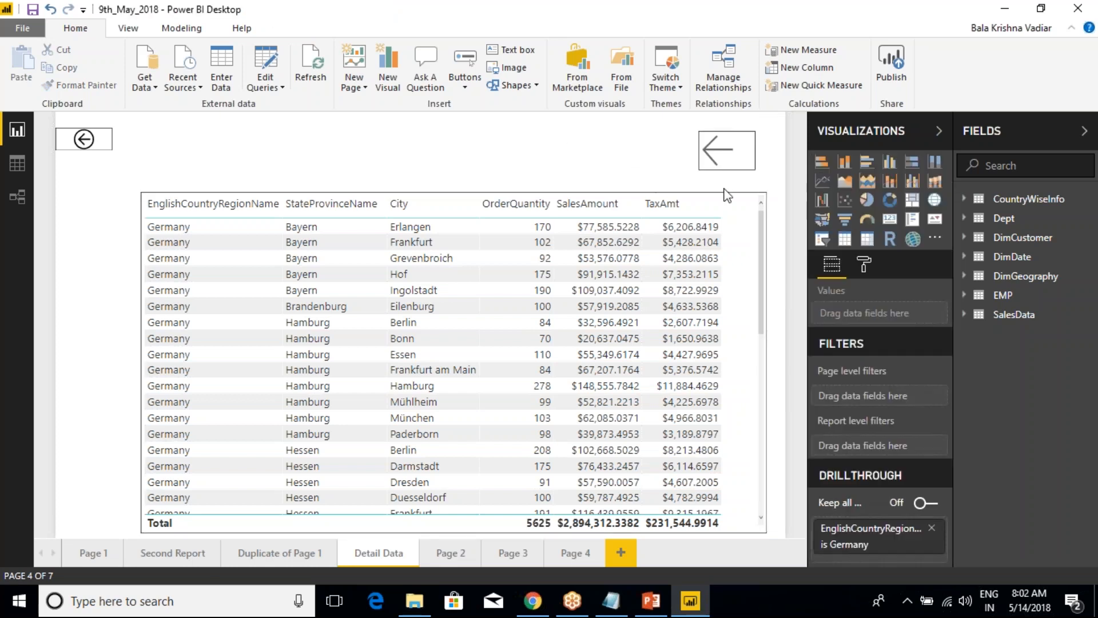
Turn on the arrow button's background and make it red with 26% transparency.
click(719, 138)
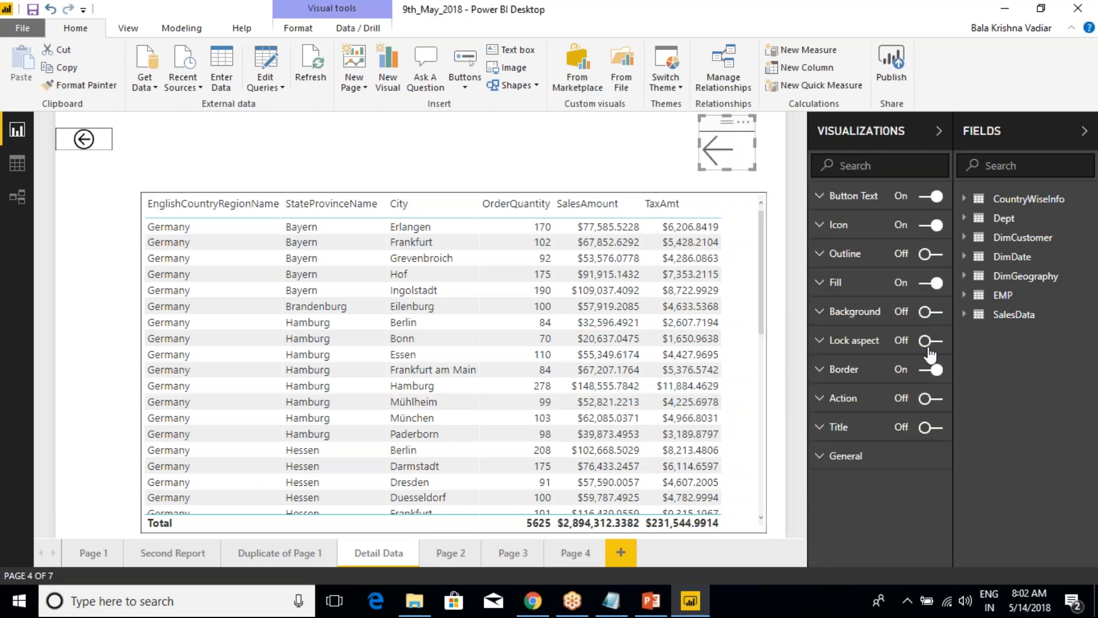
click(822, 312)
click(932, 312)
click(927, 342)
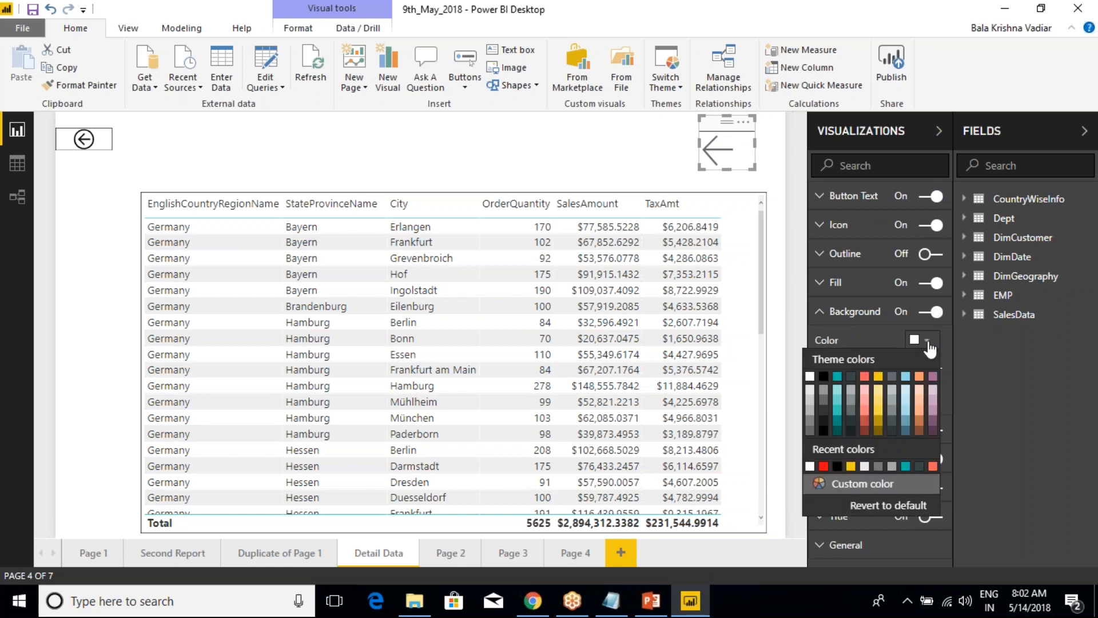
click(853, 488)
click(812, 427)
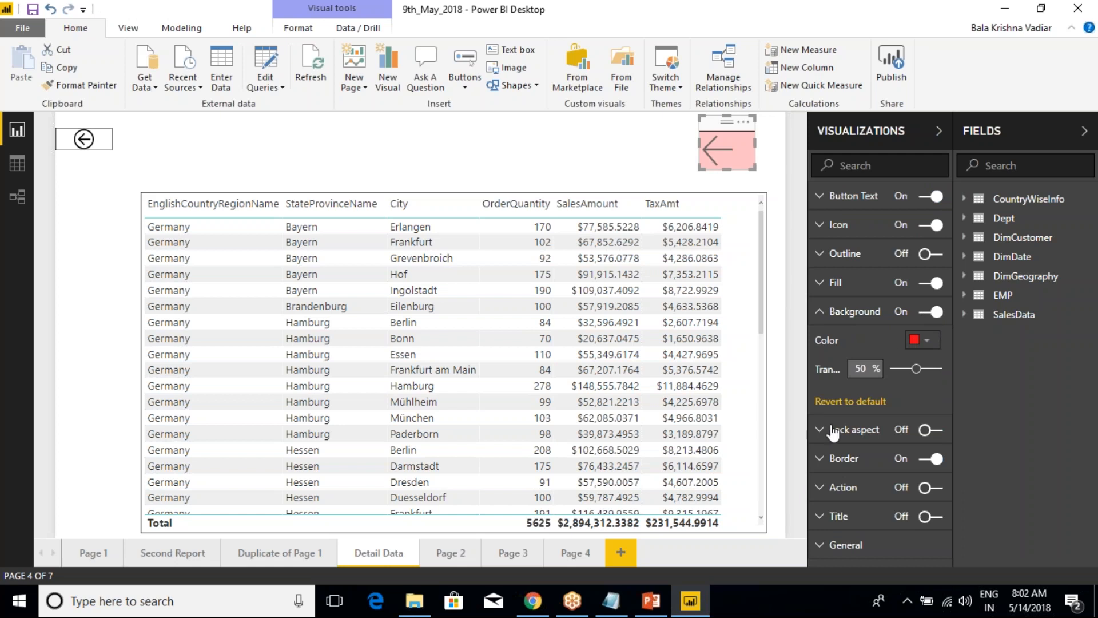
mouse_move(911, 369)
mouse_down()
mouse_move(895, 375)
mouse_move(905, 371)
mouse_up()
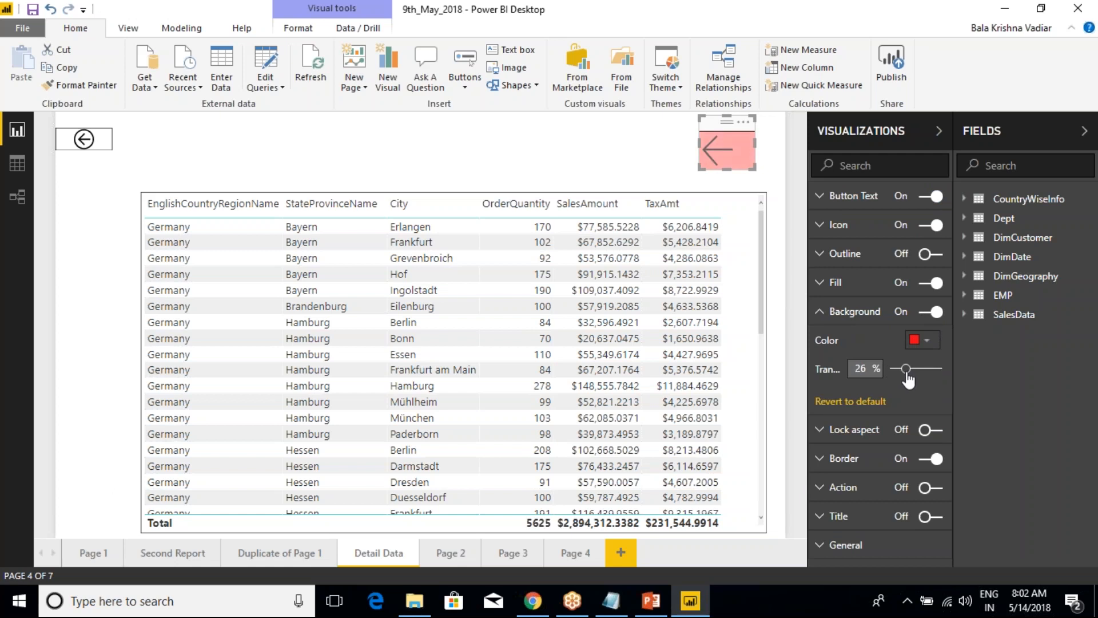
click(819, 313)
Set the arrow button's Default-state fill to black with 79% transparency.
click(827, 287)
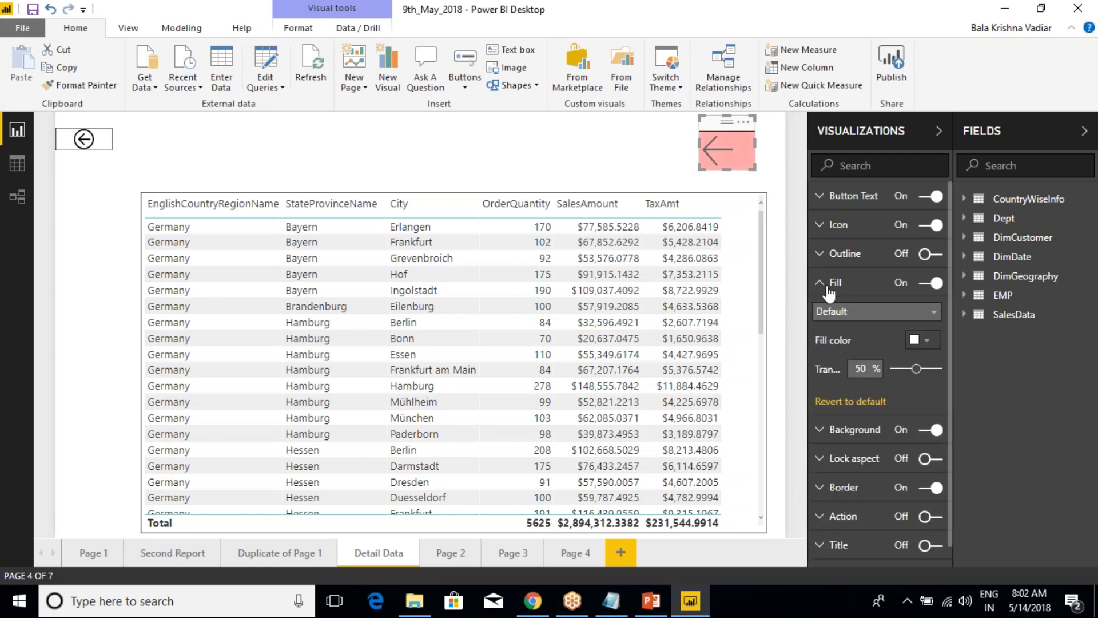
click(918, 342)
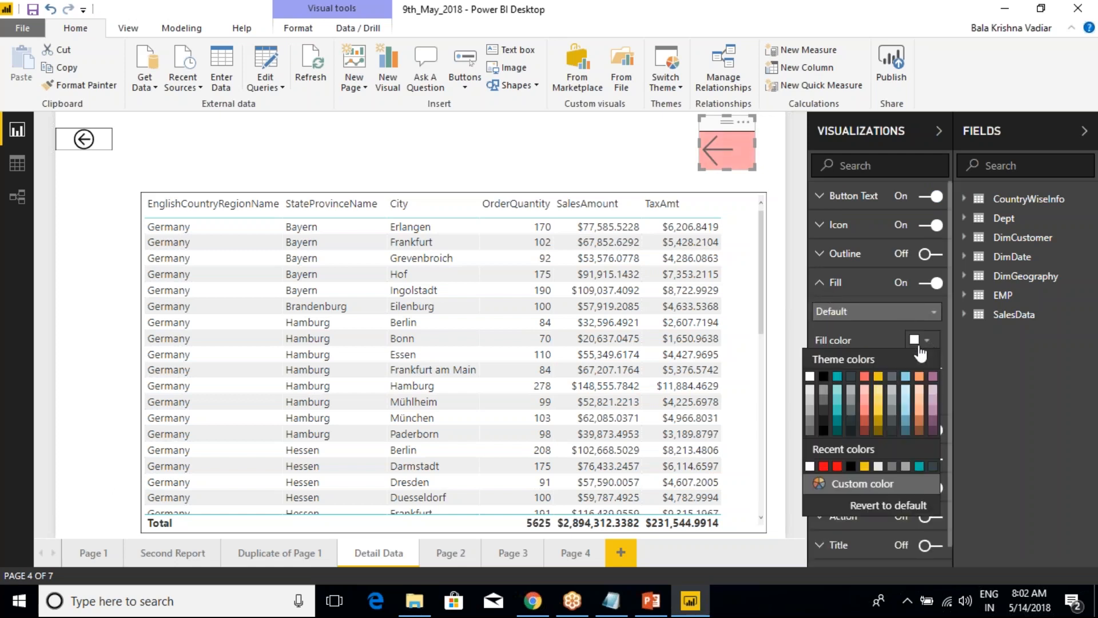
click(823, 377)
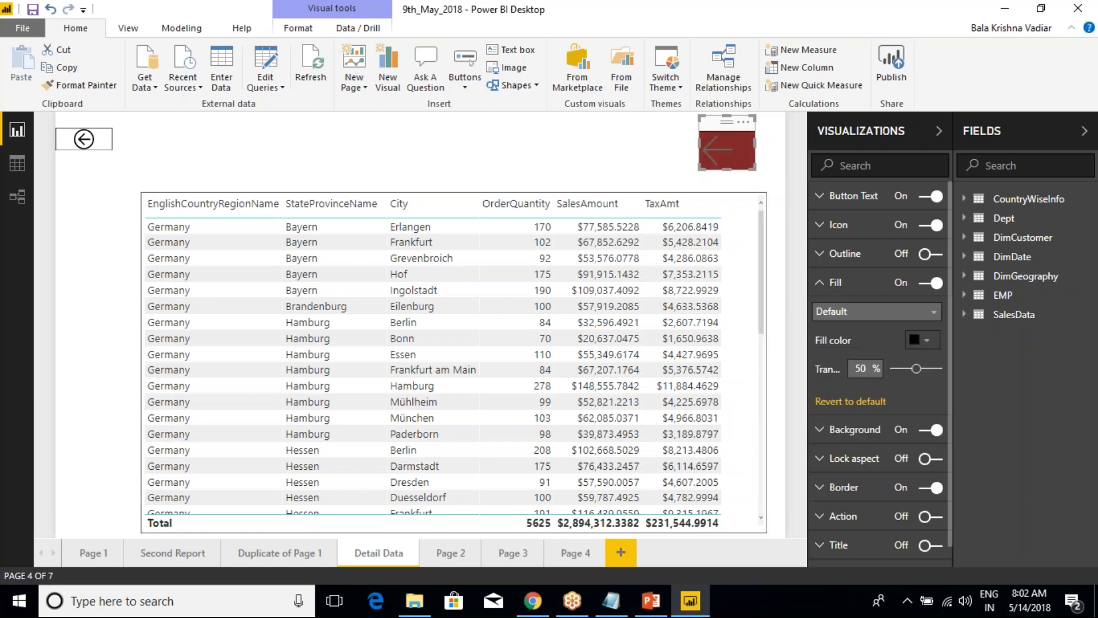
mouse_move(916, 368)
mouse_down()
mouse_move(884, 368)
mouse_move(947, 366)
mouse_move(931, 373)
mouse_up()
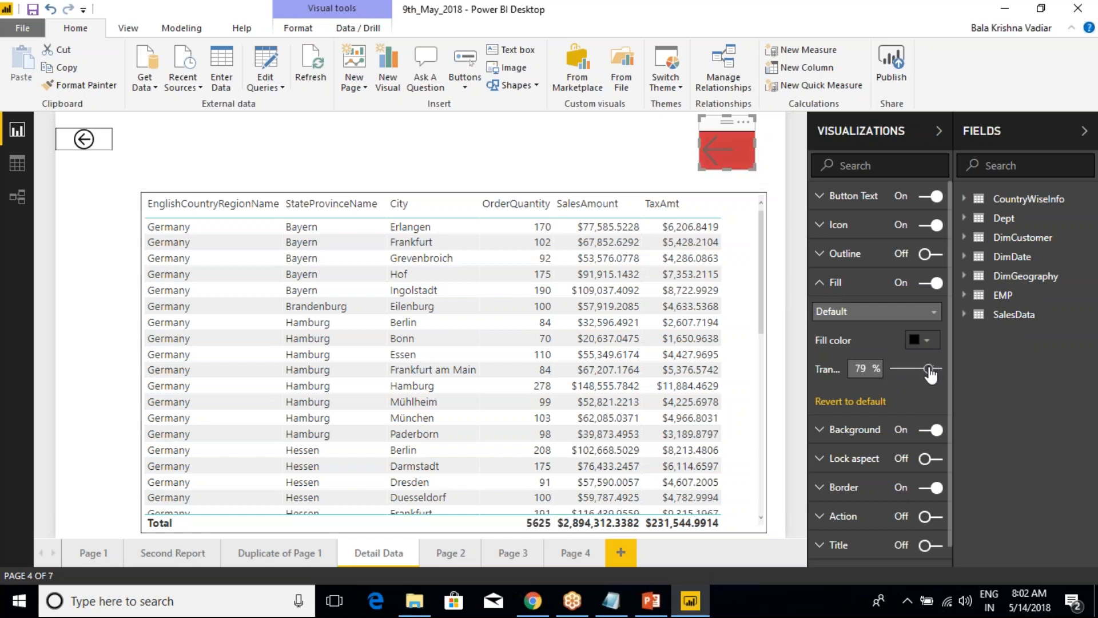
Review the fill settings of the arrow button's other states.
click(824, 312)
click(851, 348)
click(862, 314)
click(835, 364)
click(846, 312)
click(845, 312)
click(819, 291)
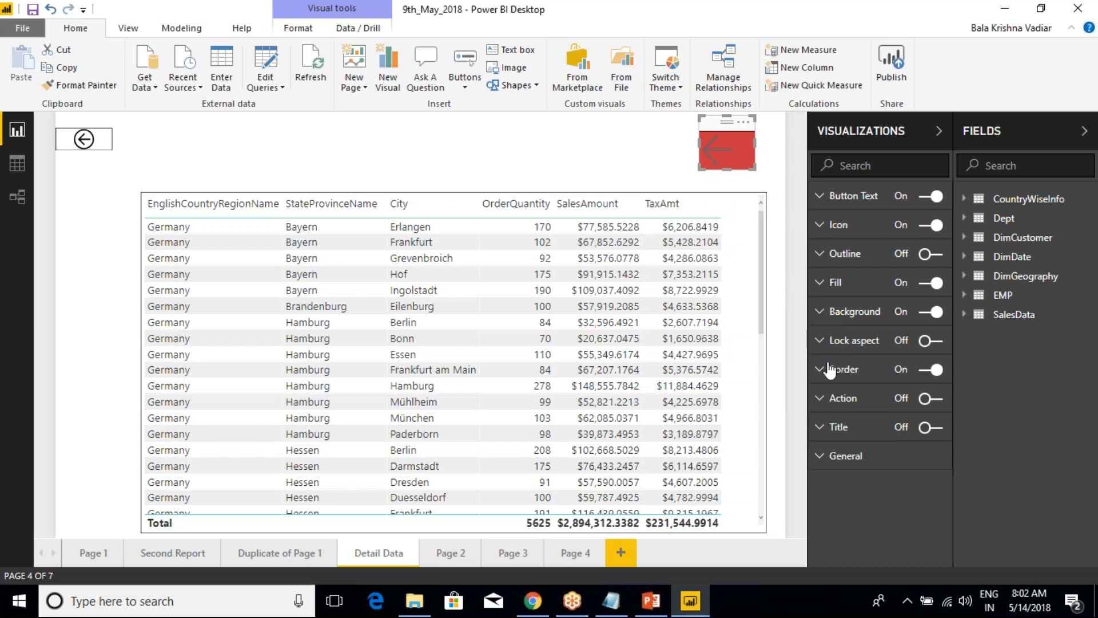
click(698, 143)
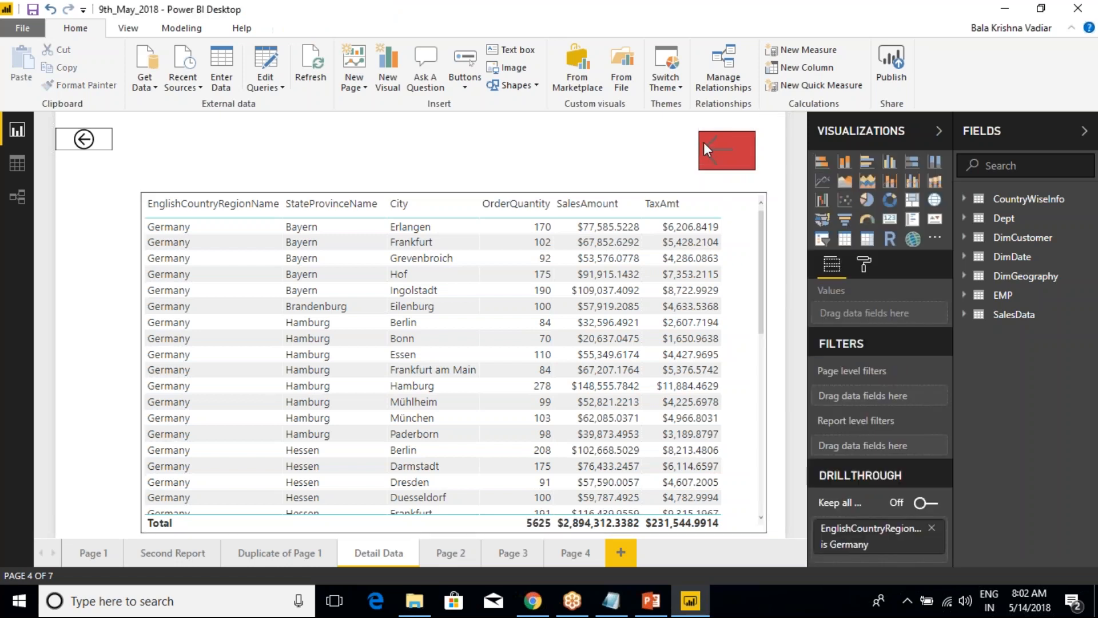
Widen the arrow button on Detail Data by extending its left edge outward.
click(715, 149)
click(699, 143)
click(711, 143)
drag(700, 143, 672, 146)
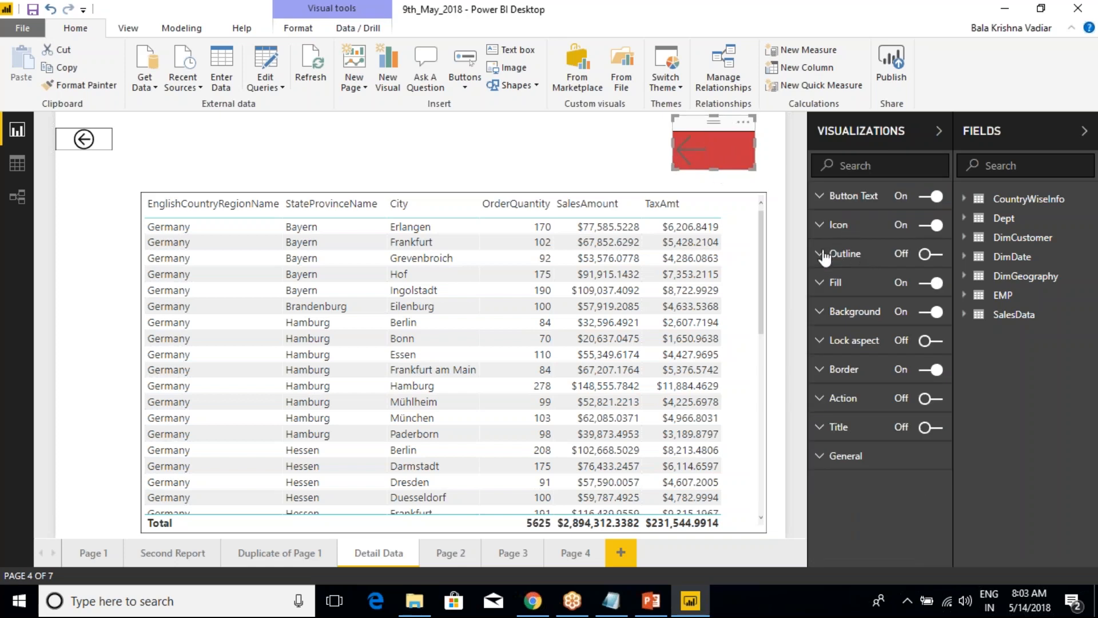
Turn on the arrow button's outline and make it light blue for the Default state.
click(844, 253)
click(932, 254)
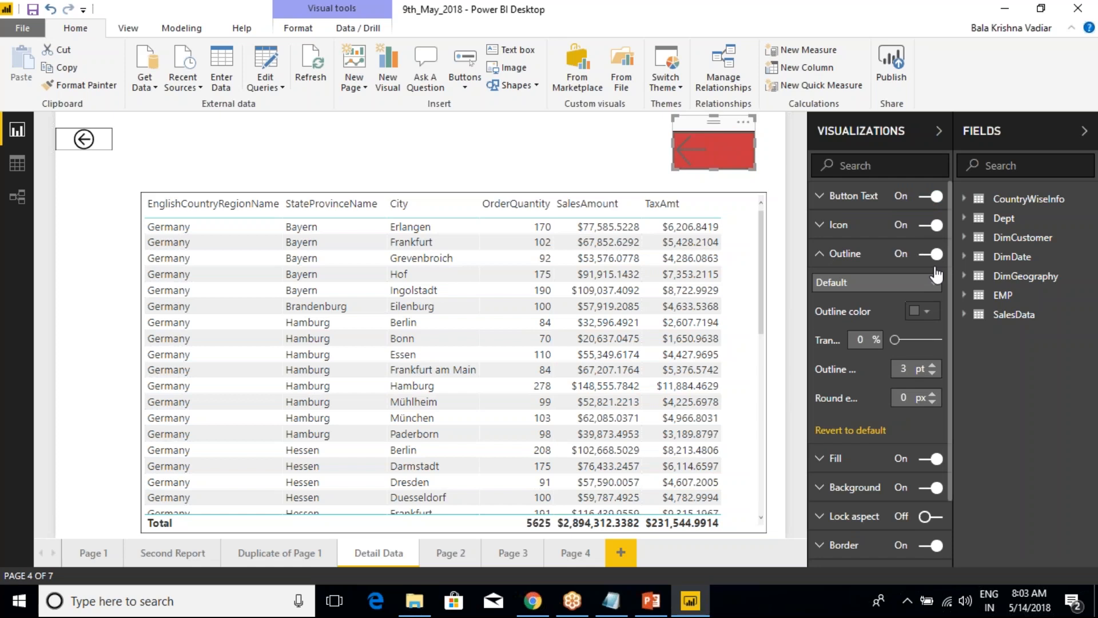
click(921, 311)
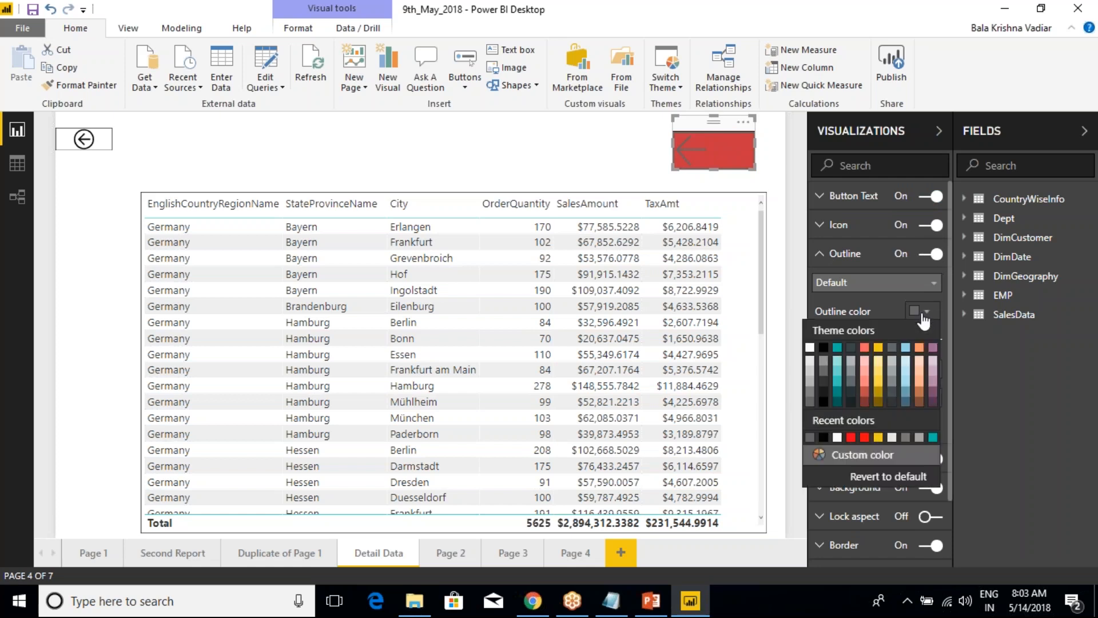
click(907, 351)
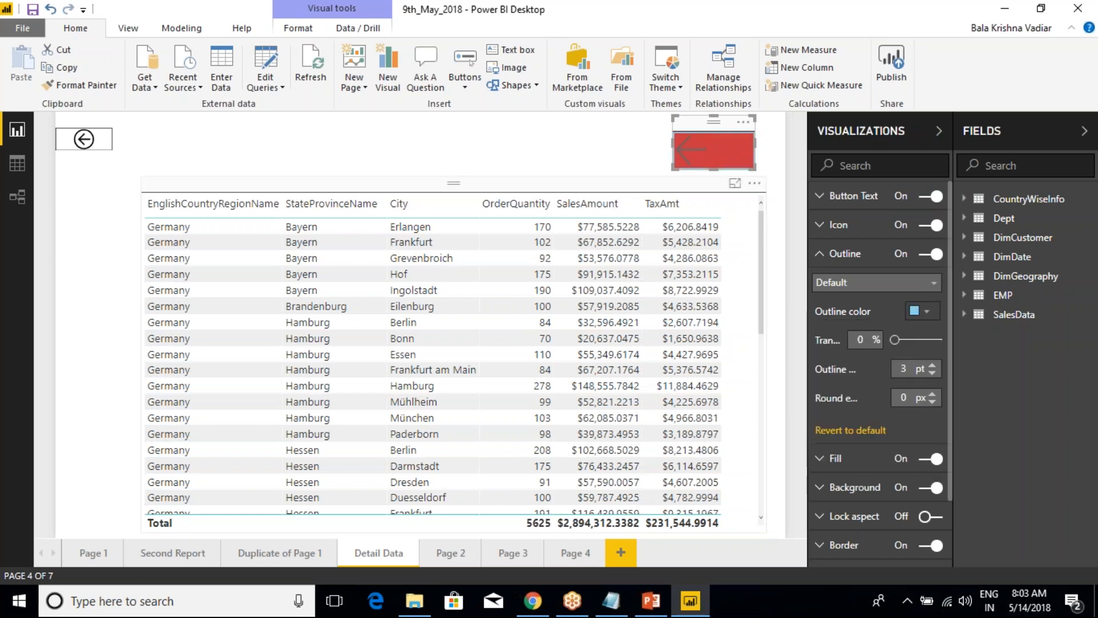
click(617, 130)
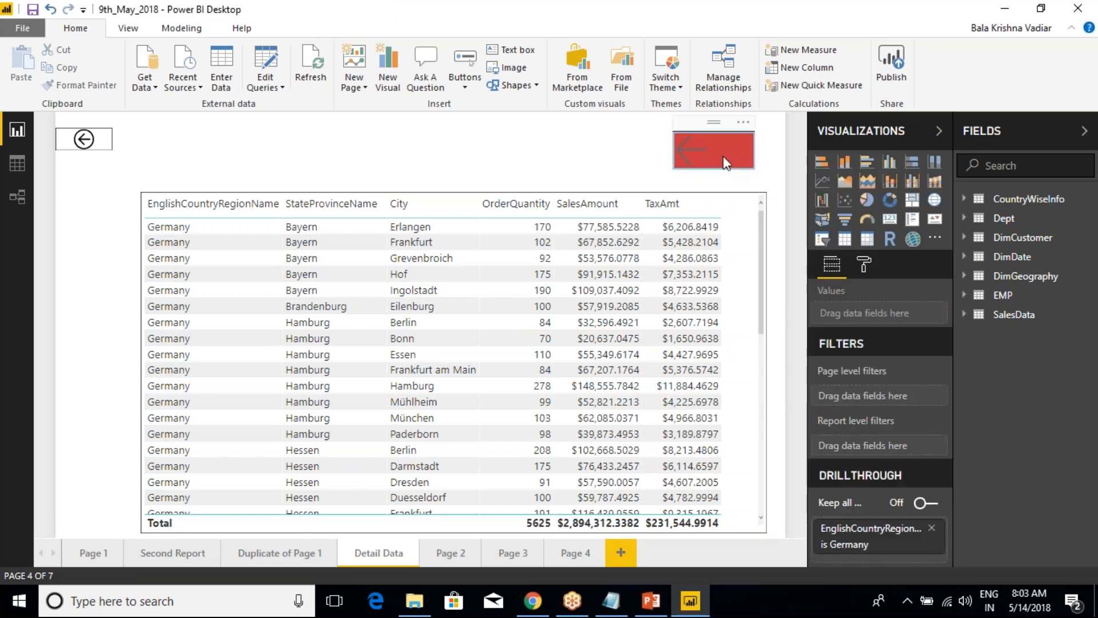
Review the arrow button's outline settings for the Selected, Hover and Default states.
click(693, 122)
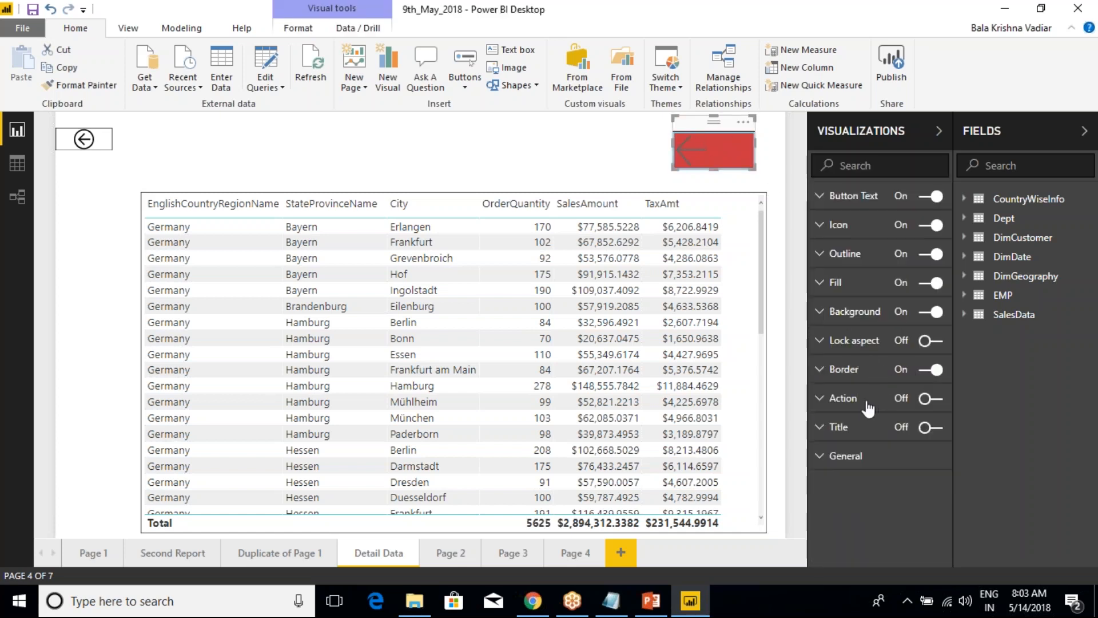
click(823, 257)
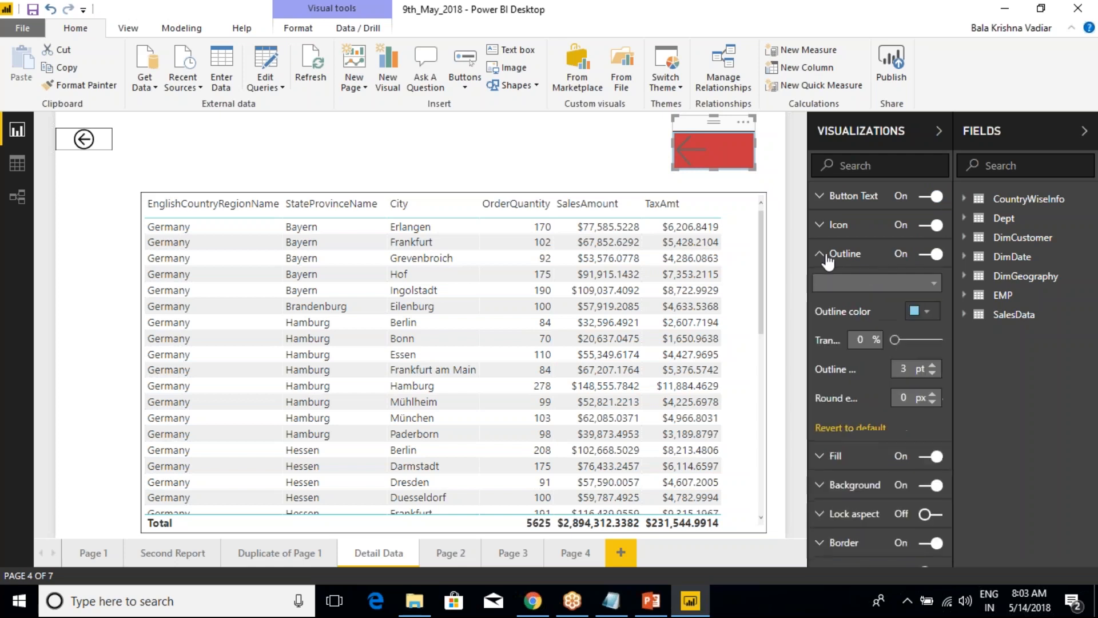
click(905, 283)
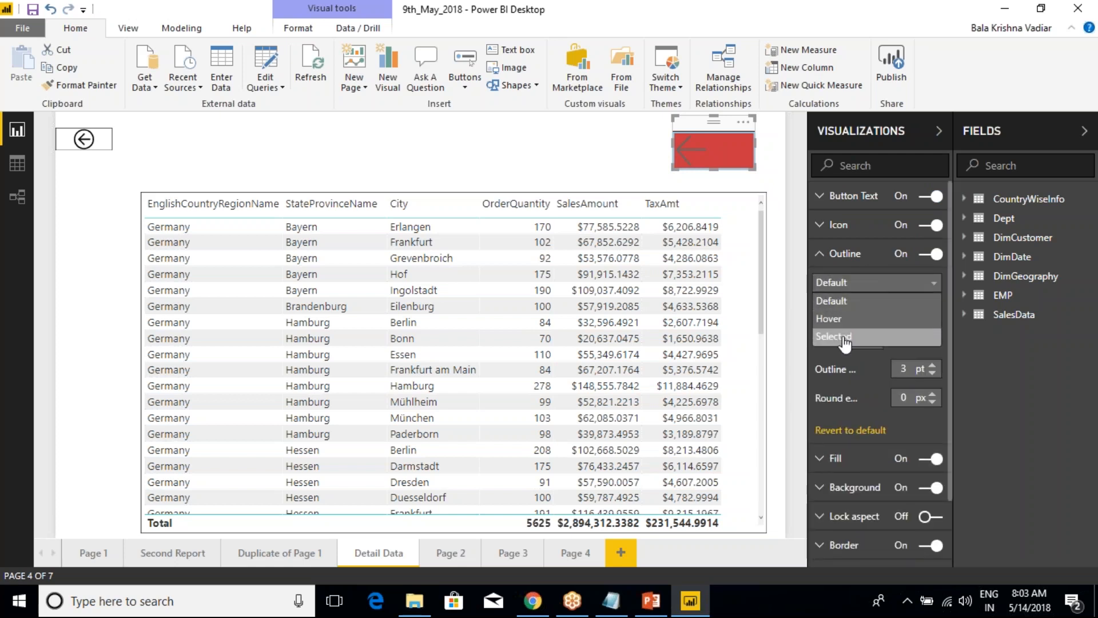
click(844, 338)
click(845, 282)
click(846, 320)
click(867, 283)
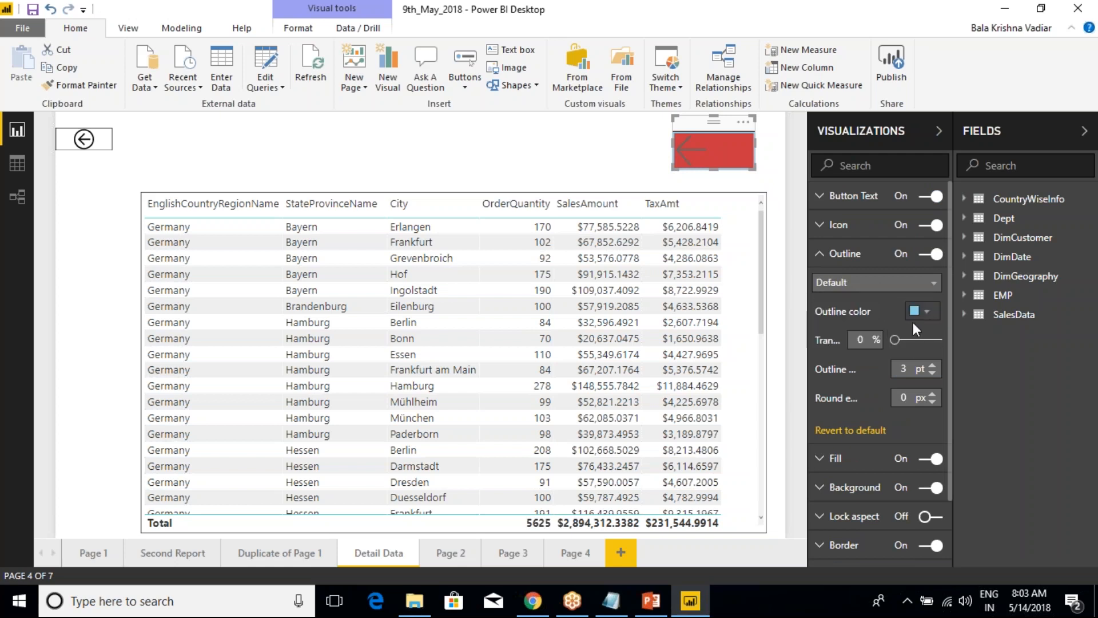
Change the arrow button's Default-state outline color to yellow.
drag(895, 339, 930, 342)
click(927, 312)
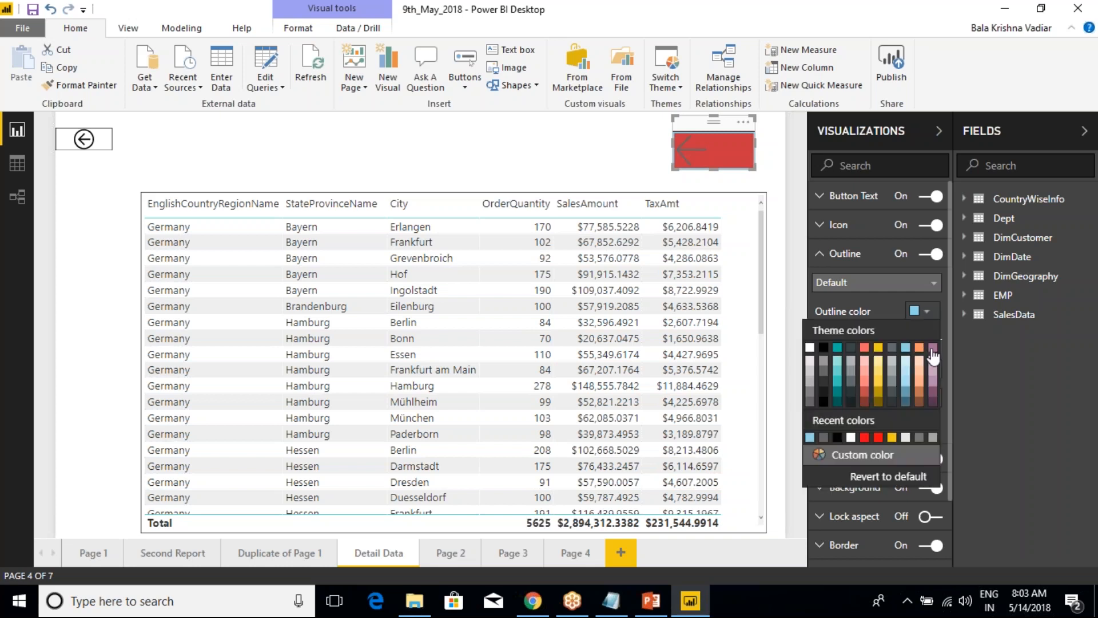
click(877, 347)
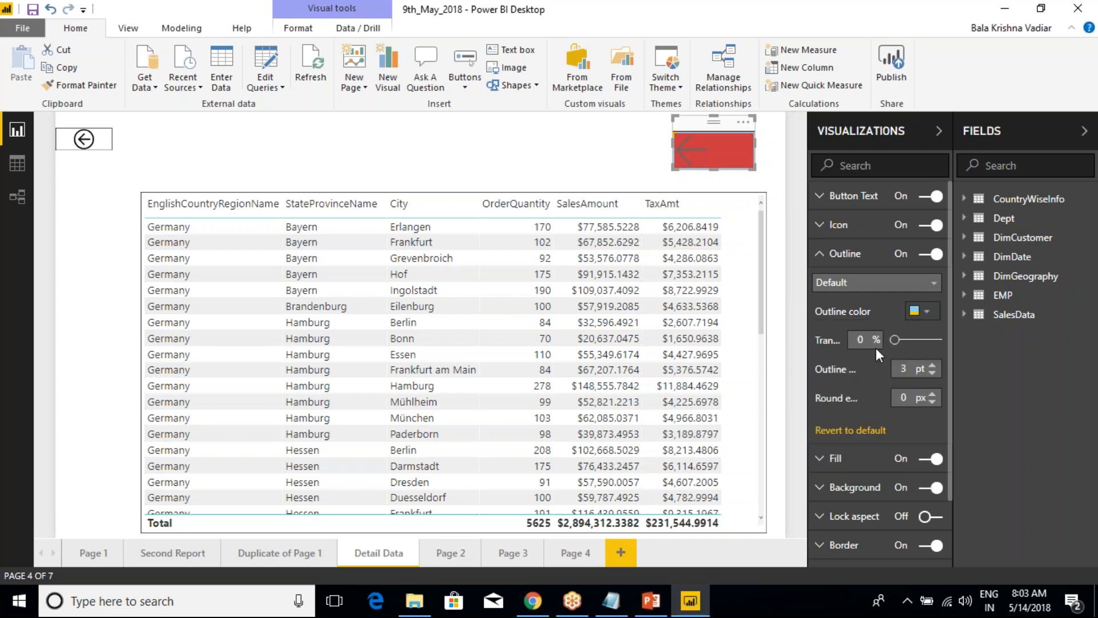
click(621, 147)
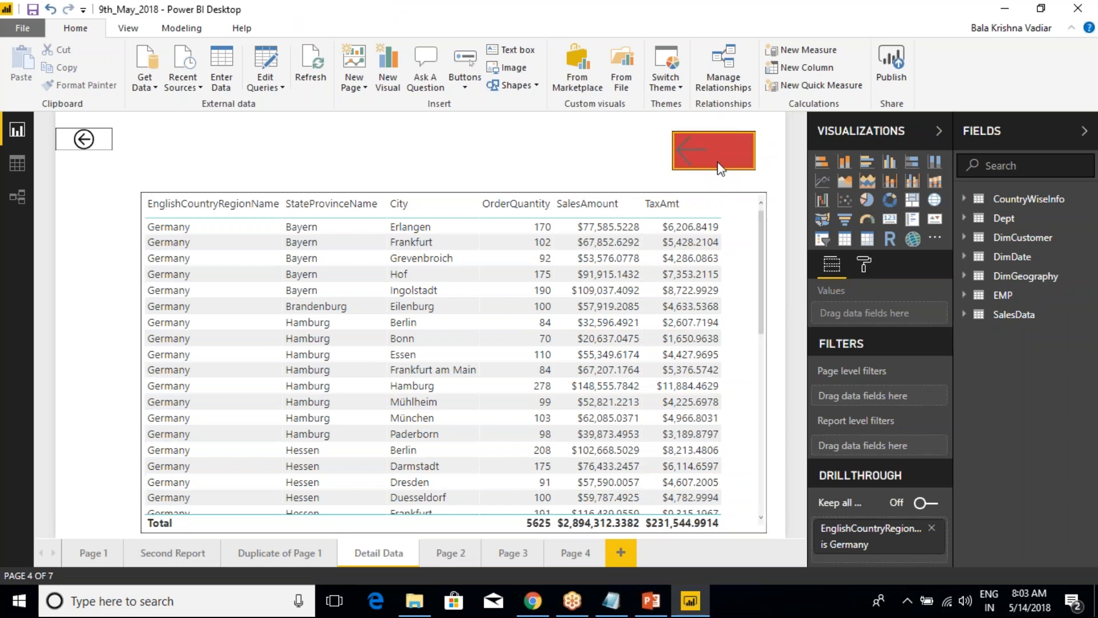
Increase the arrow button's outline weight to 14 pt.
click(729, 146)
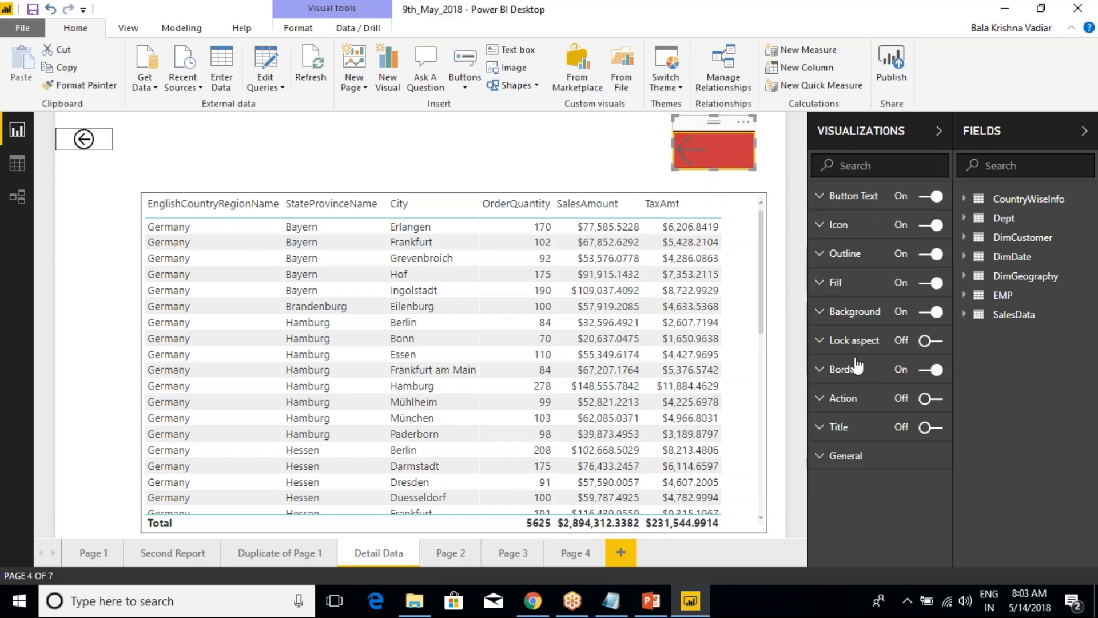
click(823, 256)
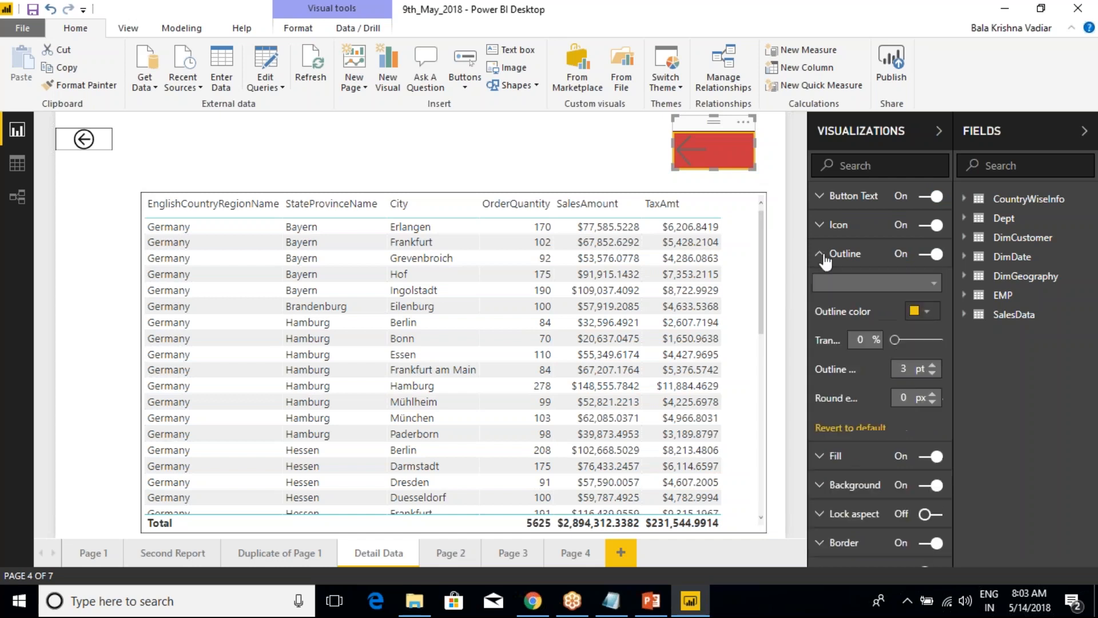
click(932, 365)
click(932, 364)
click(932, 364)
click(931, 365)
click(931, 364)
click(932, 365)
click(932, 364)
click(932, 365)
click(932, 365)
click(932, 364)
click(932, 365)
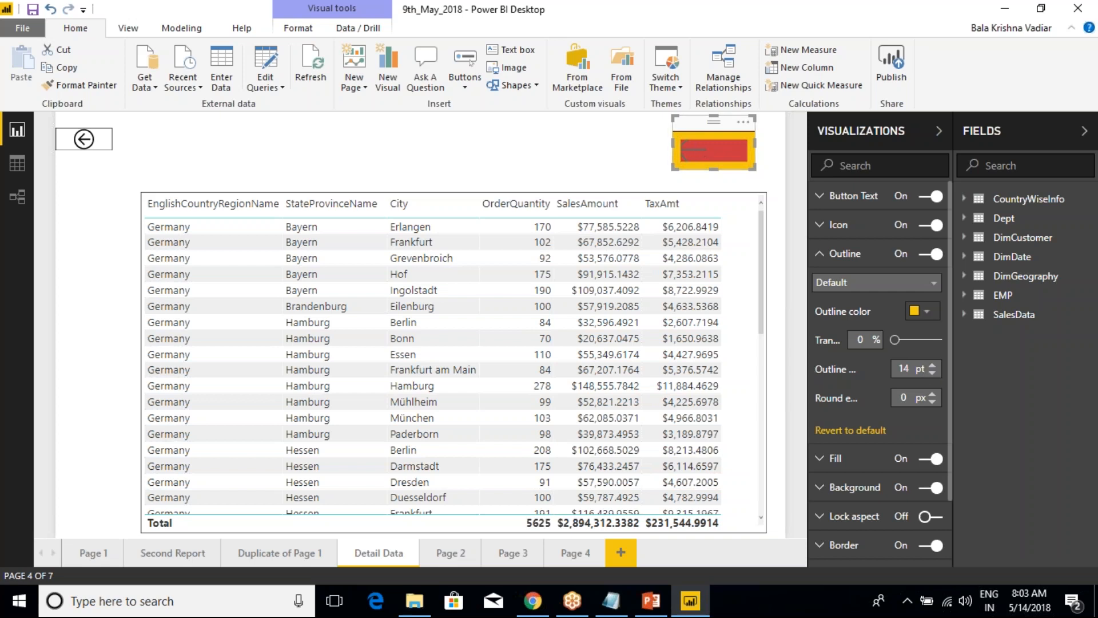
Reduce the arrow button's outline weight to 7 pt.
click(932, 373)
click(932, 372)
click(932, 372)
click(932, 372)
click(932, 372)
click(932, 372)
click(932, 372)
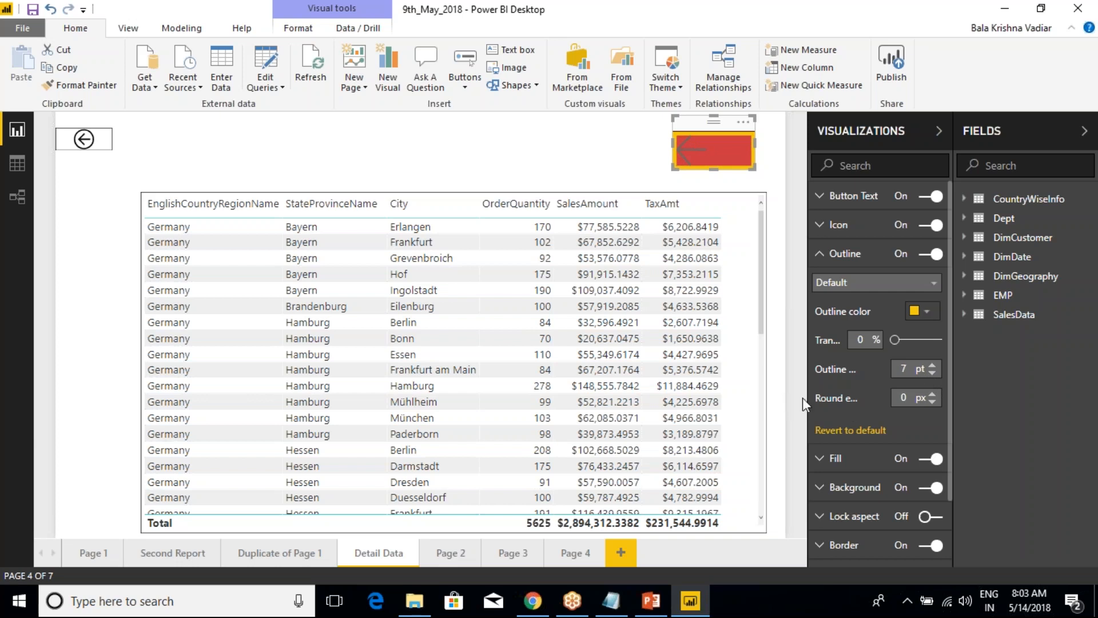
Widen the formatting pane and try out rounded edges on the arrow button's outline.
drag(802, 397, 753, 400)
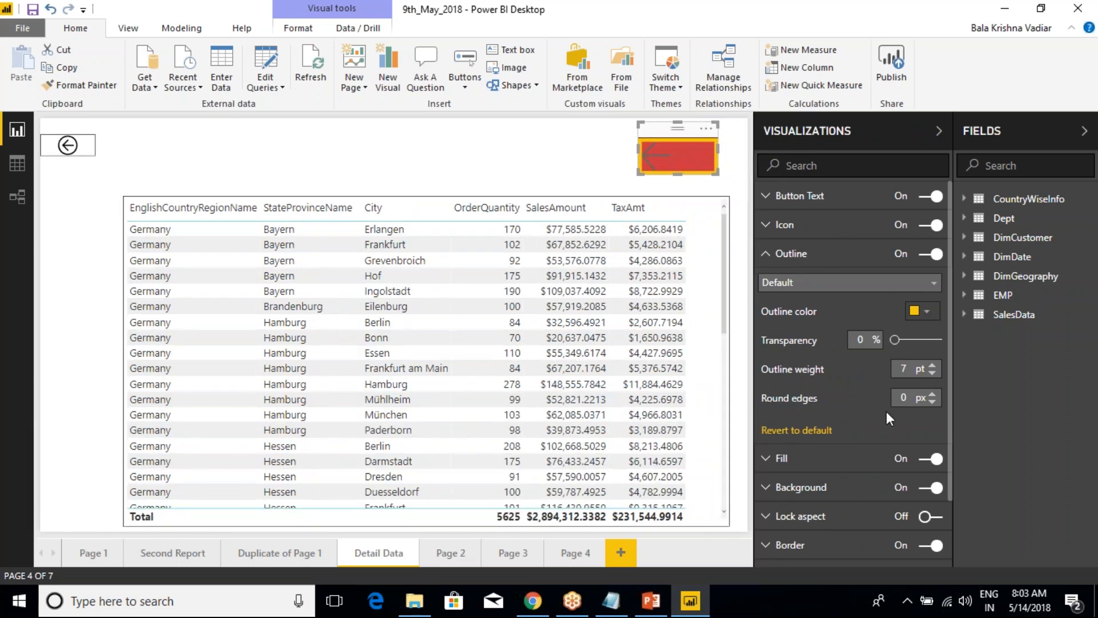
click(933, 395)
click(933, 394)
click(932, 401)
click(932, 401)
click(770, 259)
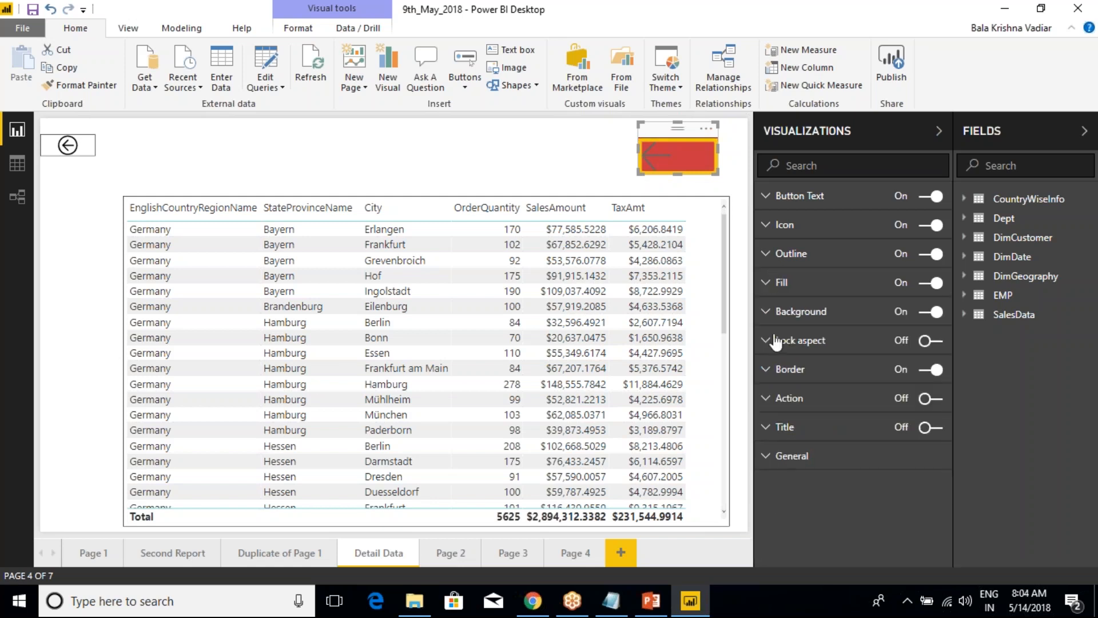
Revert the arrow button's background and fill settings to their defaults.
click(768, 312)
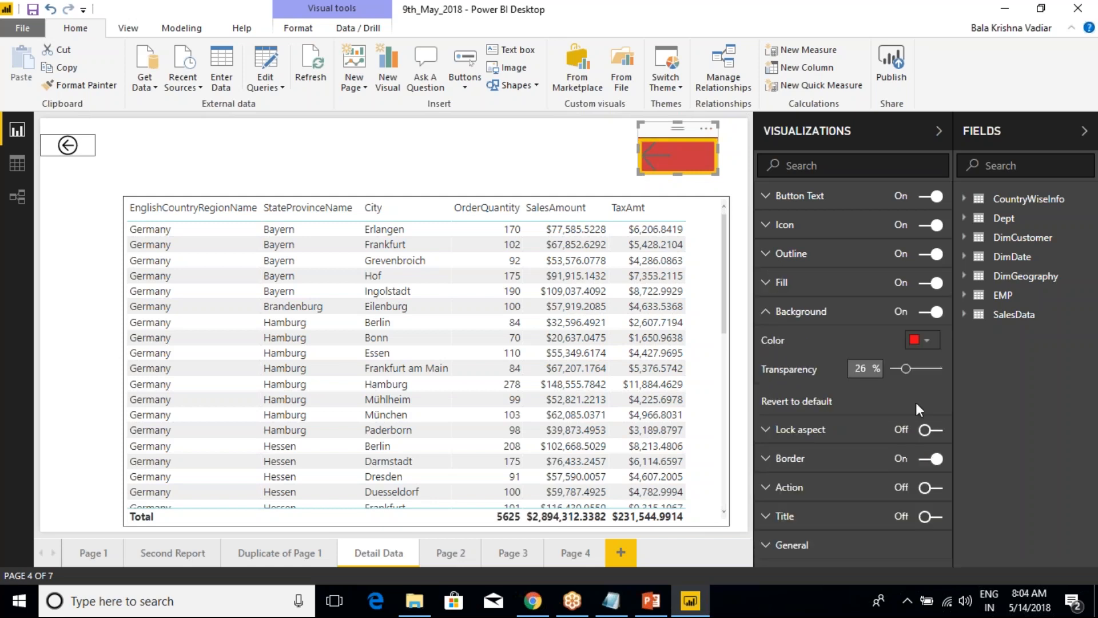
click(797, 401)
click(768, 312)
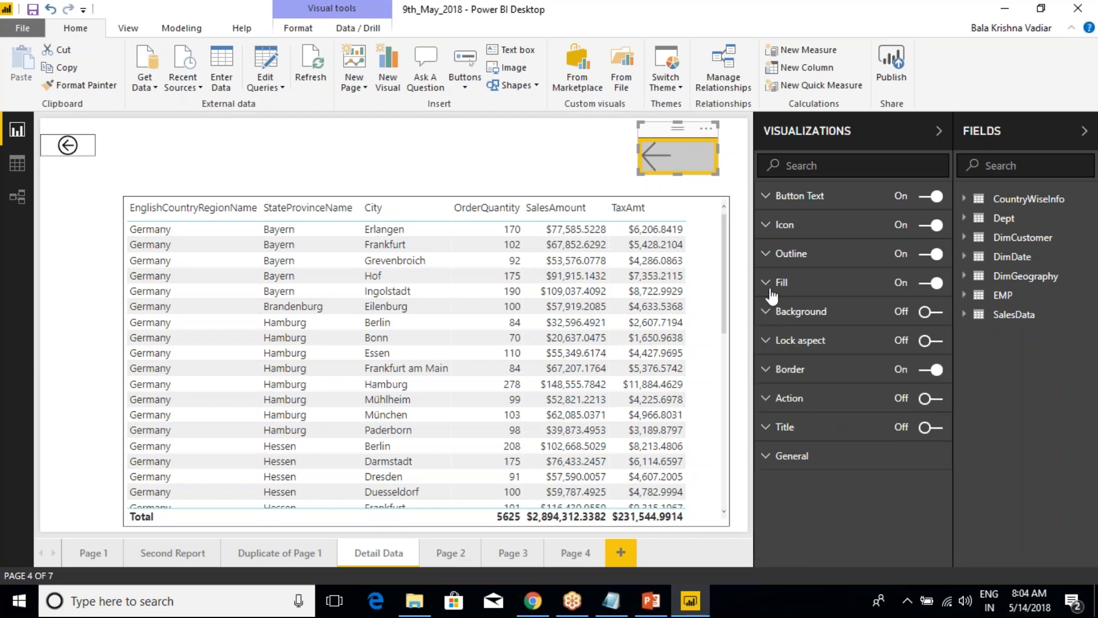
click(768, 282)
click(796, 403)
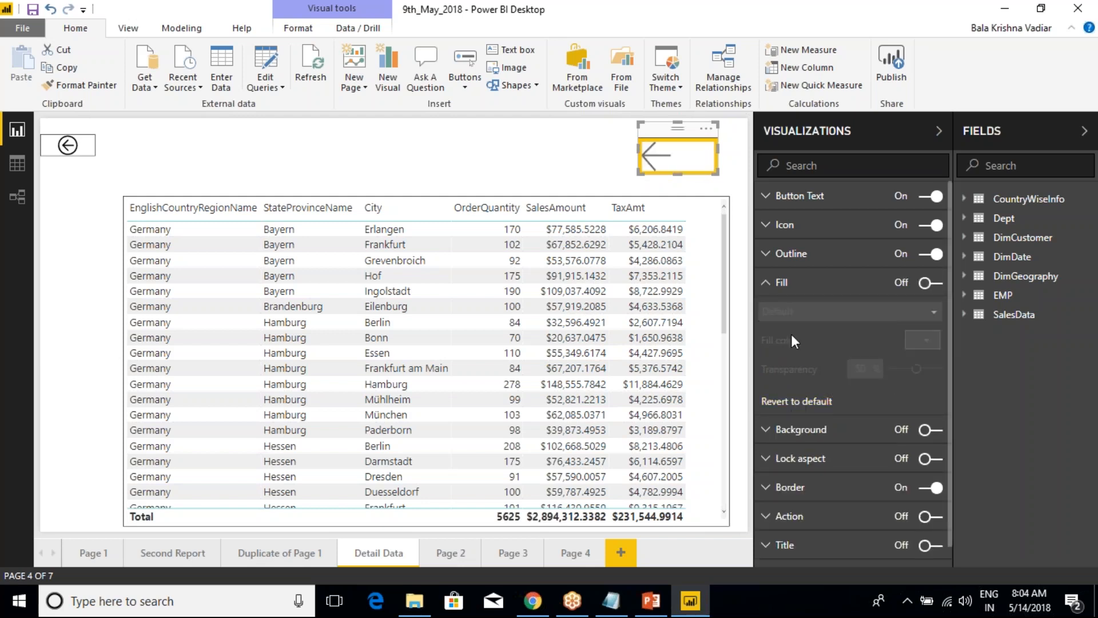
click(769, 283)
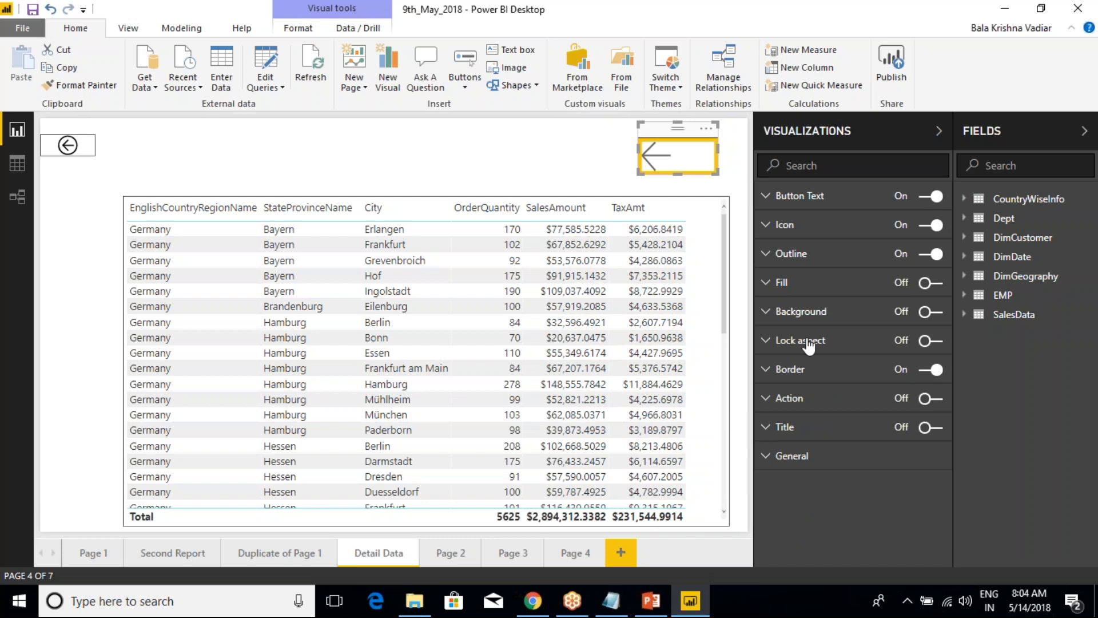
Set the arrow button's outline weight to 0 pt.
click(768, 253)
click(933, 365)
click(933, 366)
click(932, 374)
click(933, 374)
click(932, 374)
click(933, 374)
click(933, 374)
click(932, 374)
click(932, 374)
click(932, 374)
click(933, 373)
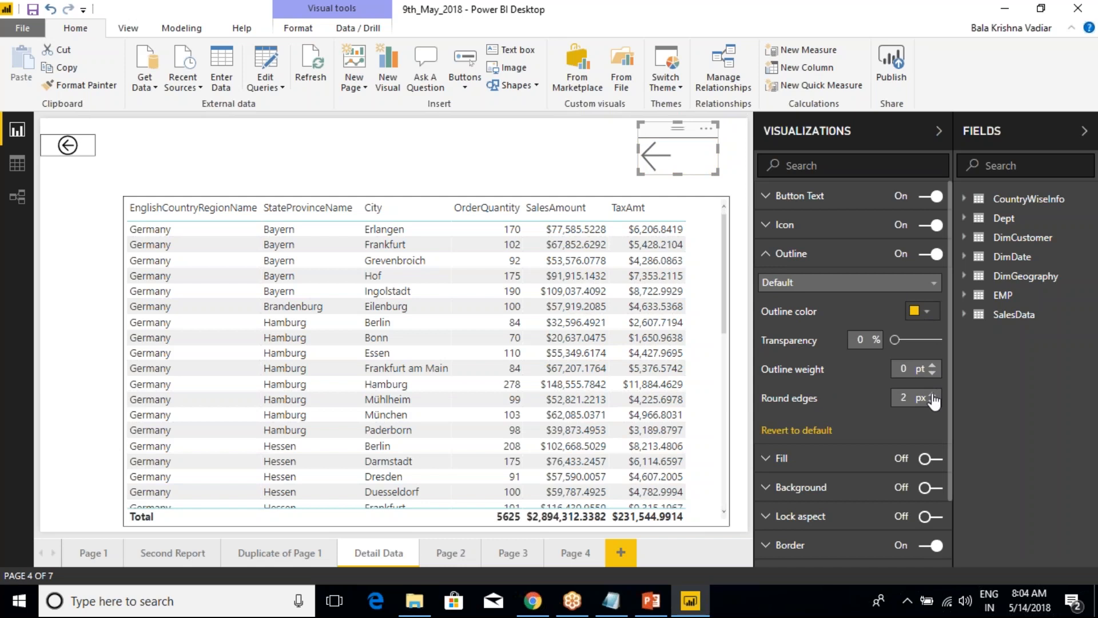
Adjust the round edges value of the arrow button's outline.
click(933, 395)
click(933, 395)
click(932, 402)
click(736, 160)
click(710, 162)
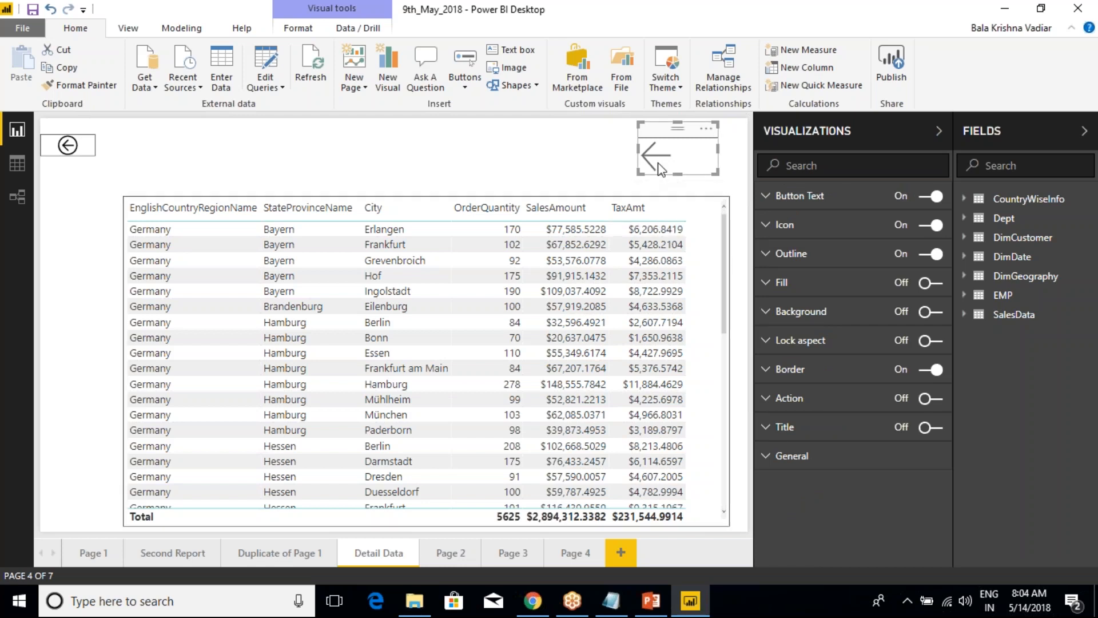
click(512, 166)
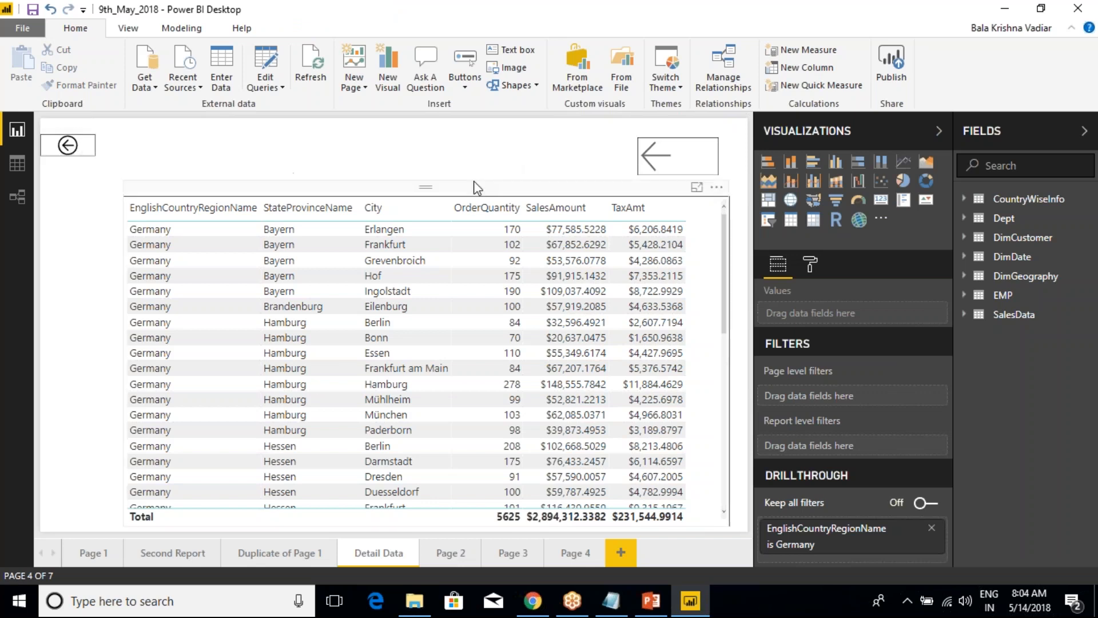
Compare the format options of the custom arrow button with those of the original back button.
click(669, 164)
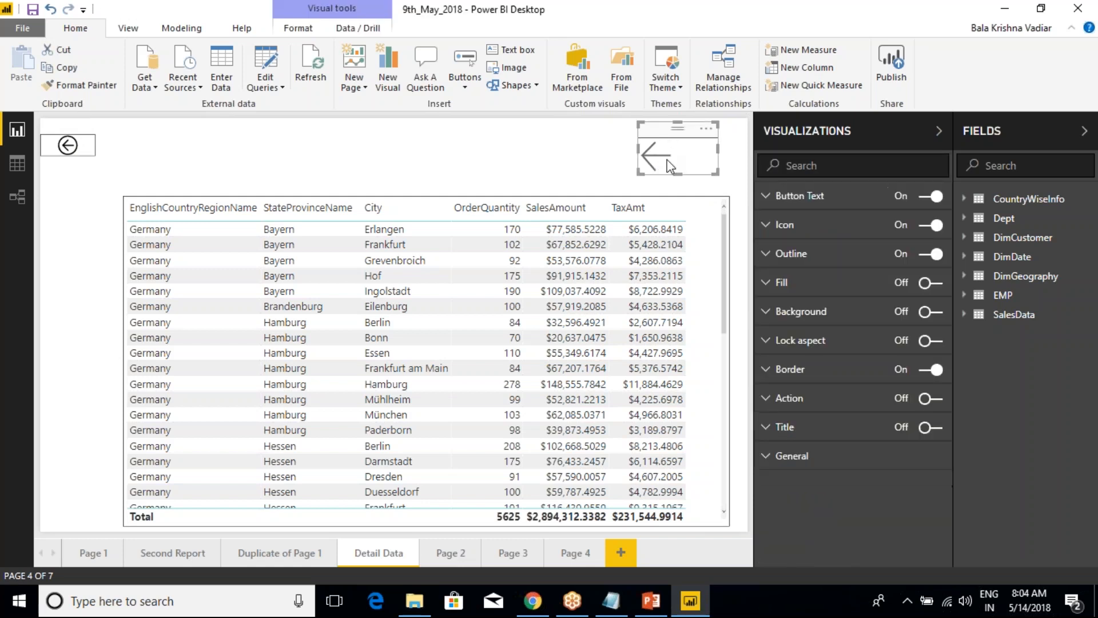
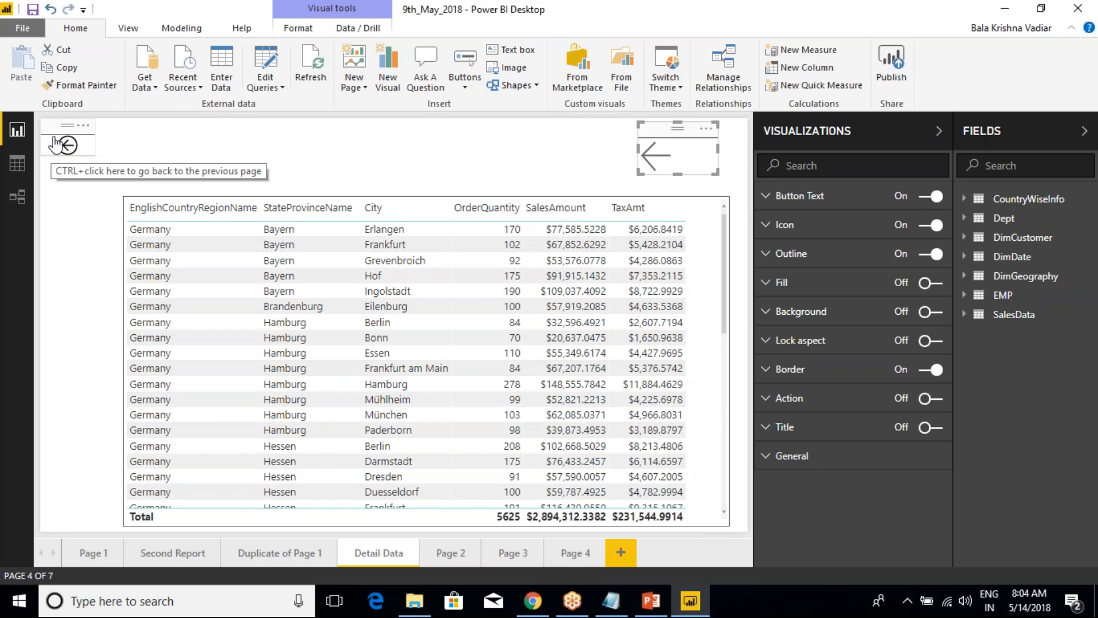
click(57, 135)
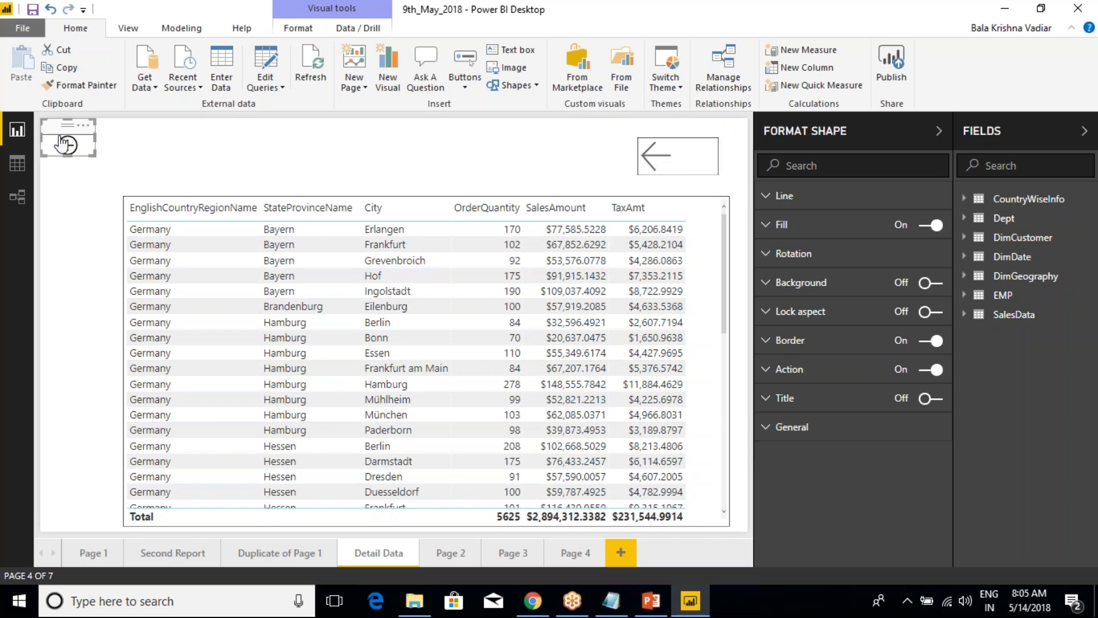
click(686, 141)
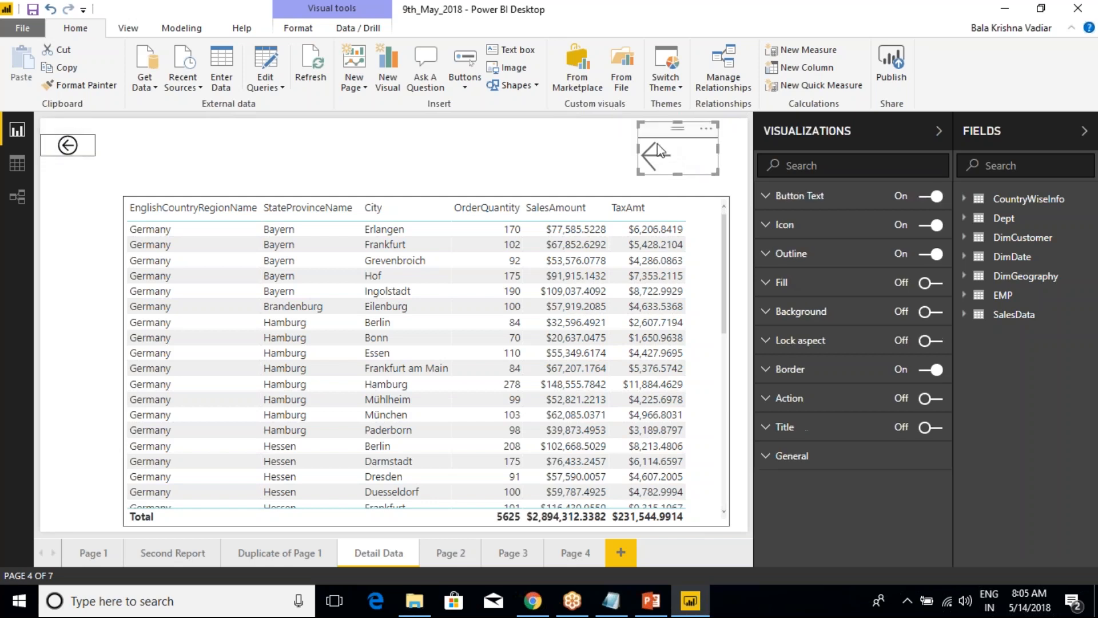
click(69, 150)
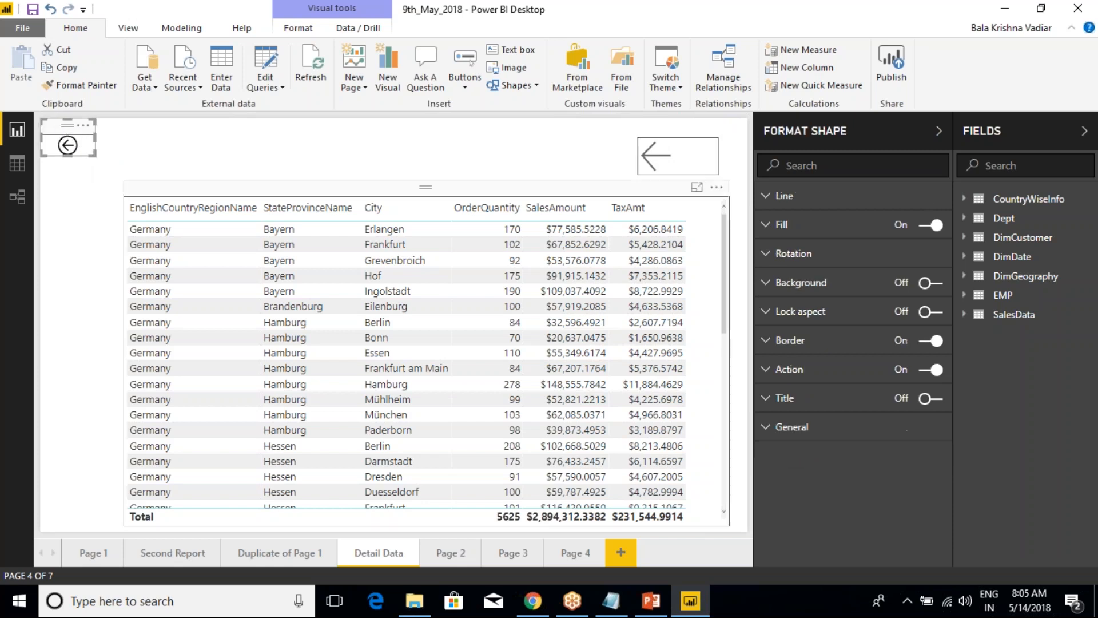
click(888, 59)
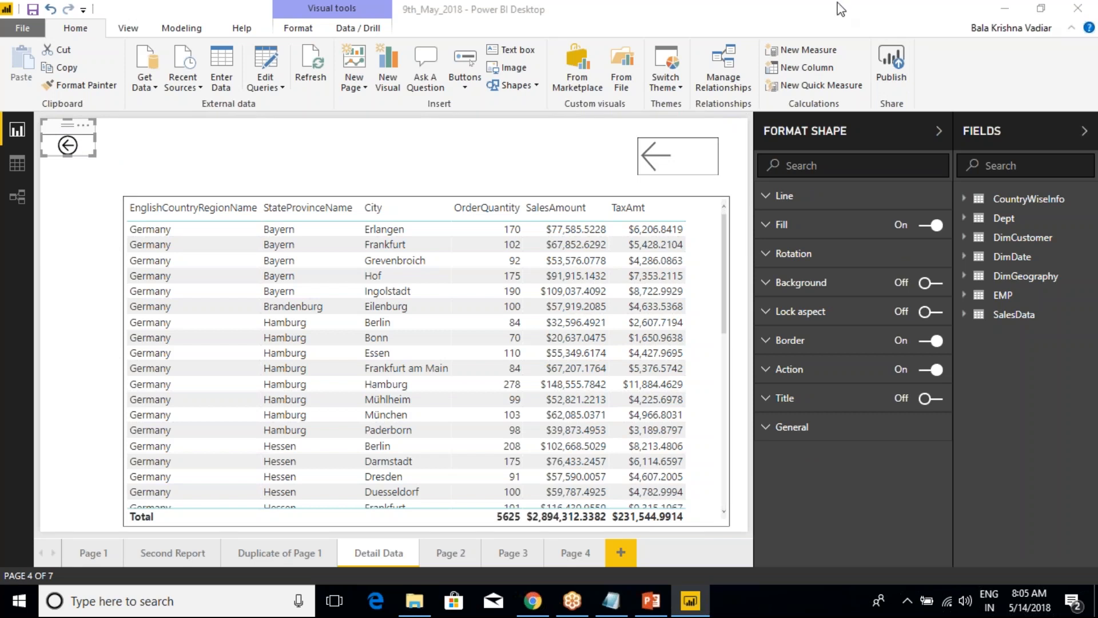
click(83, 124)
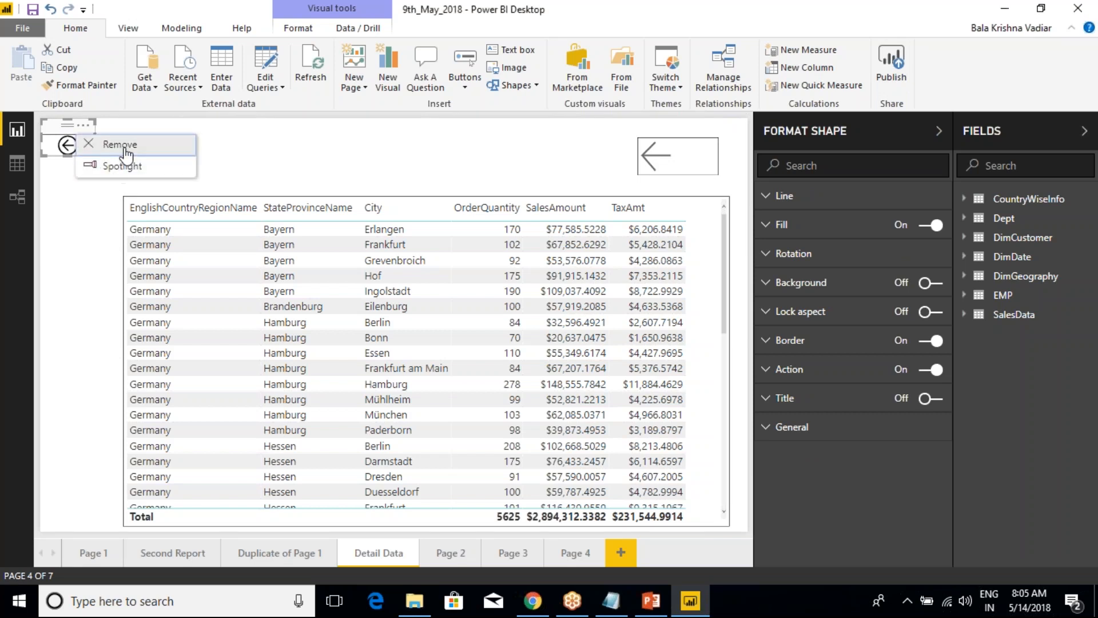
click(319, 157)
Set the original back button's action type to Back and switch its action off.
click(64, 143)
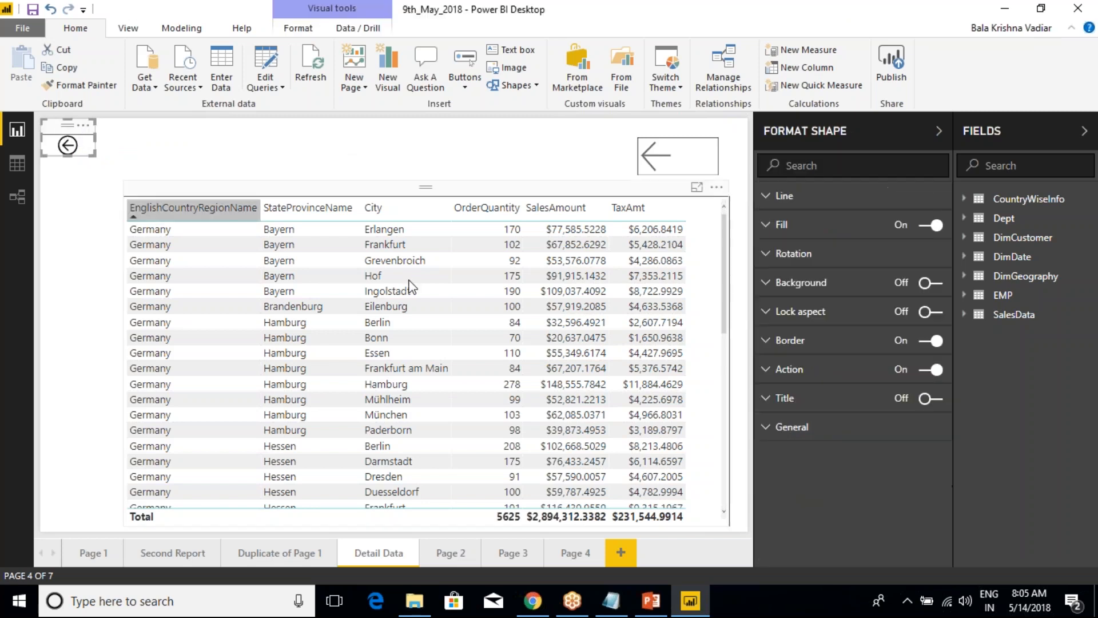
click(773, 372)
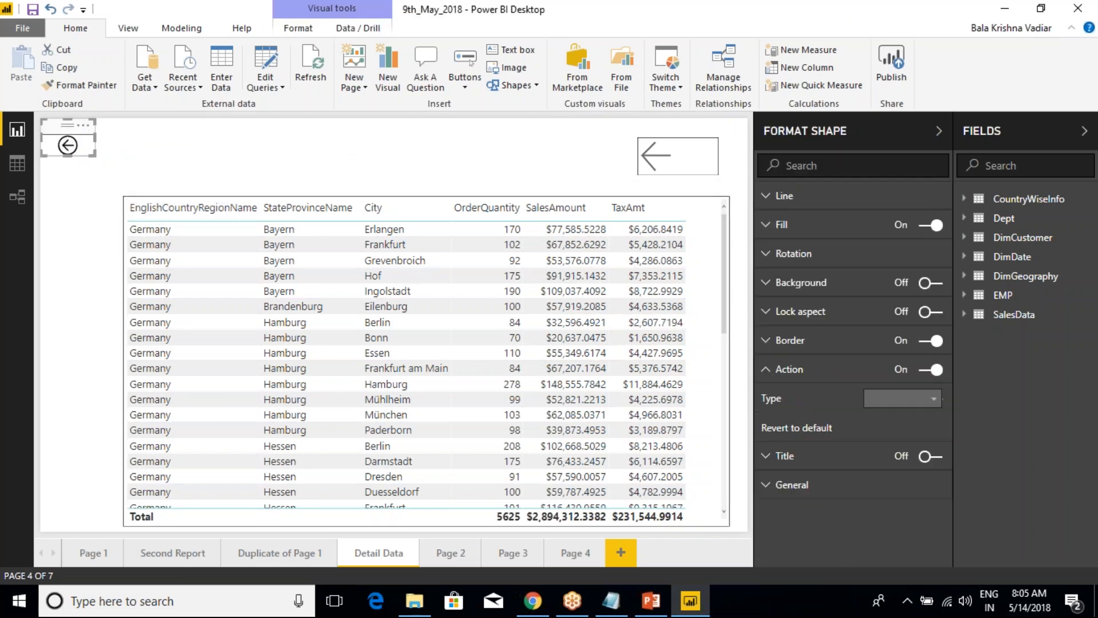
click(893, 402)
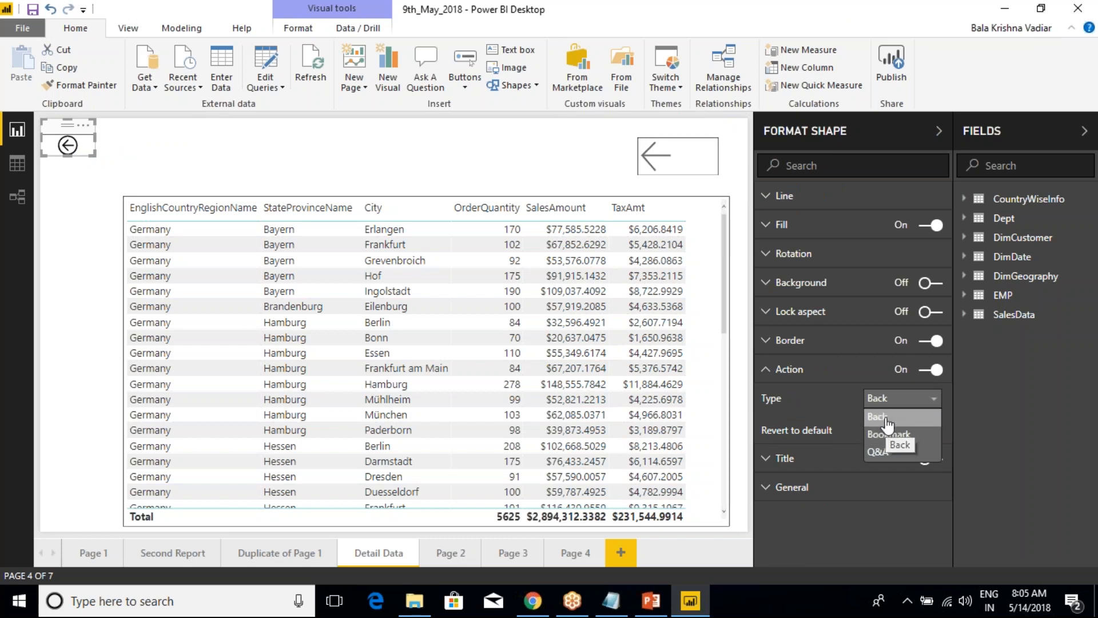
click(887, 422)
click(926, 370)
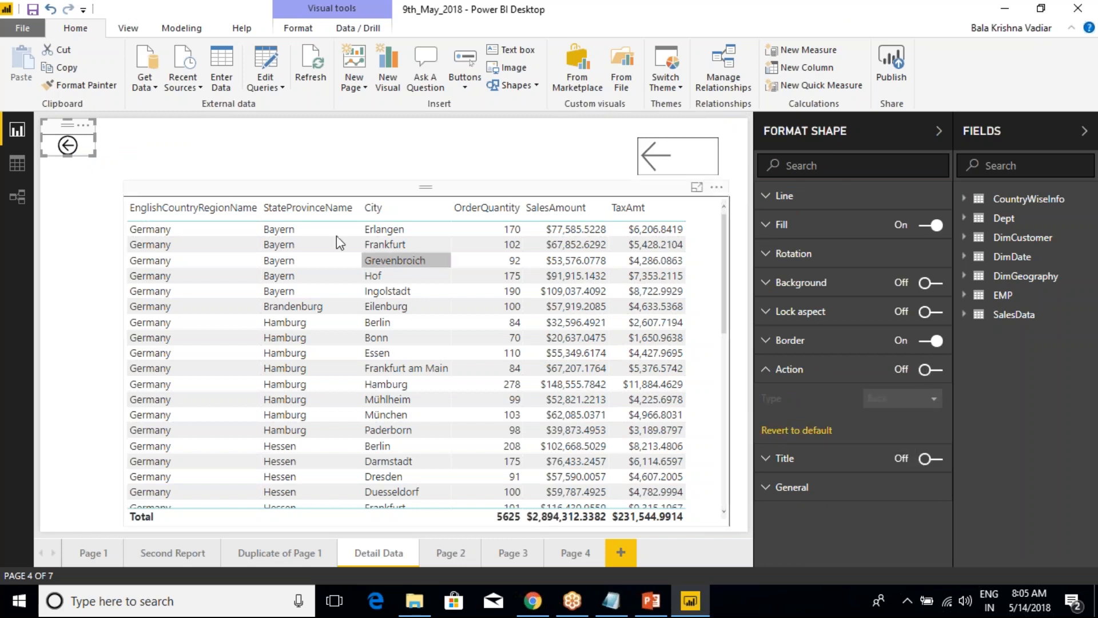
click(278, 168)
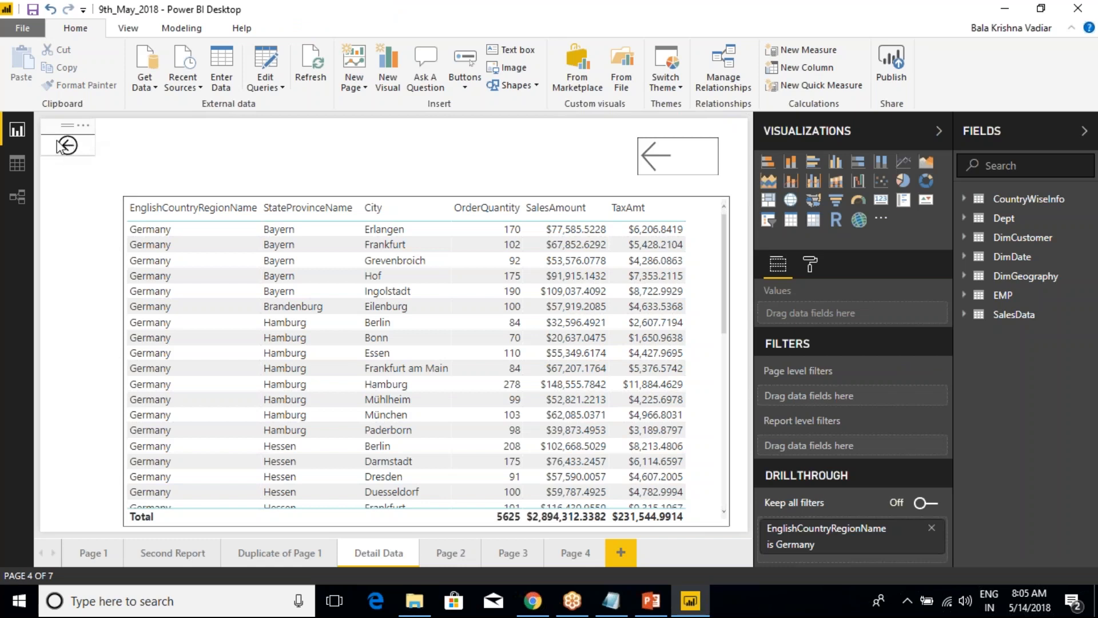
Switch on the action of the custom arrow button and set its type to Back.
click(653, 144)
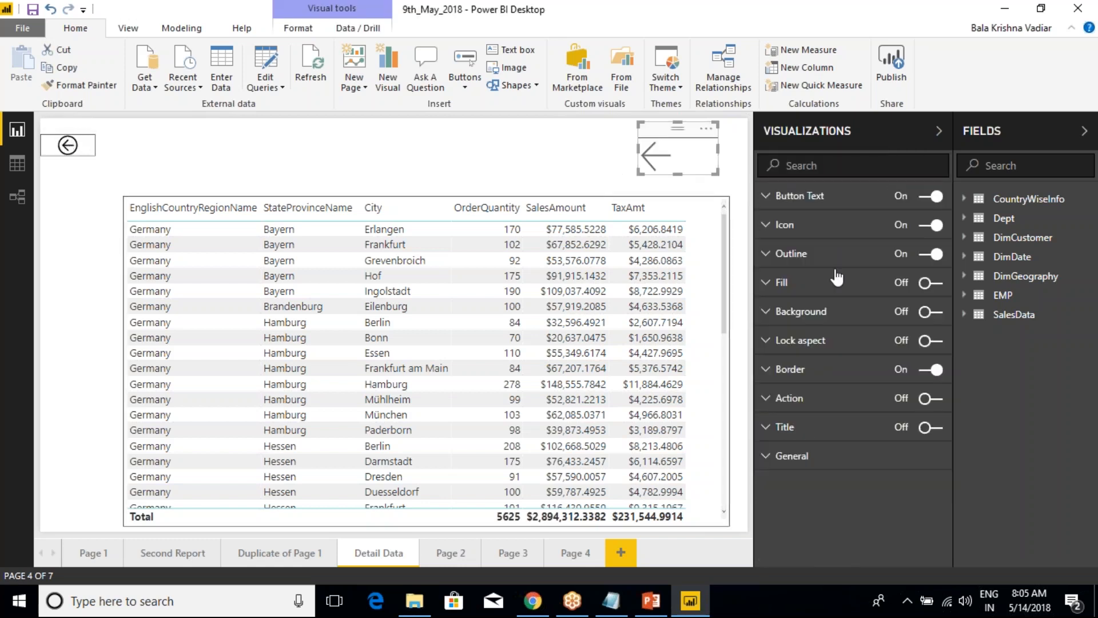
click(771, 402)
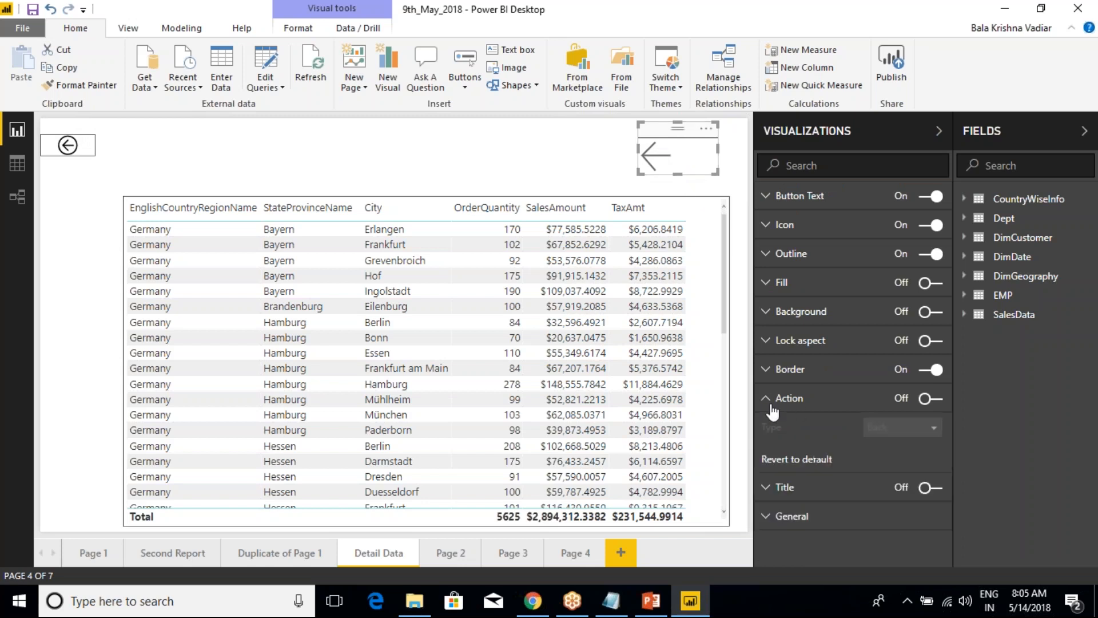
click(930, 399)
click(902, 427)
click(893, 457)
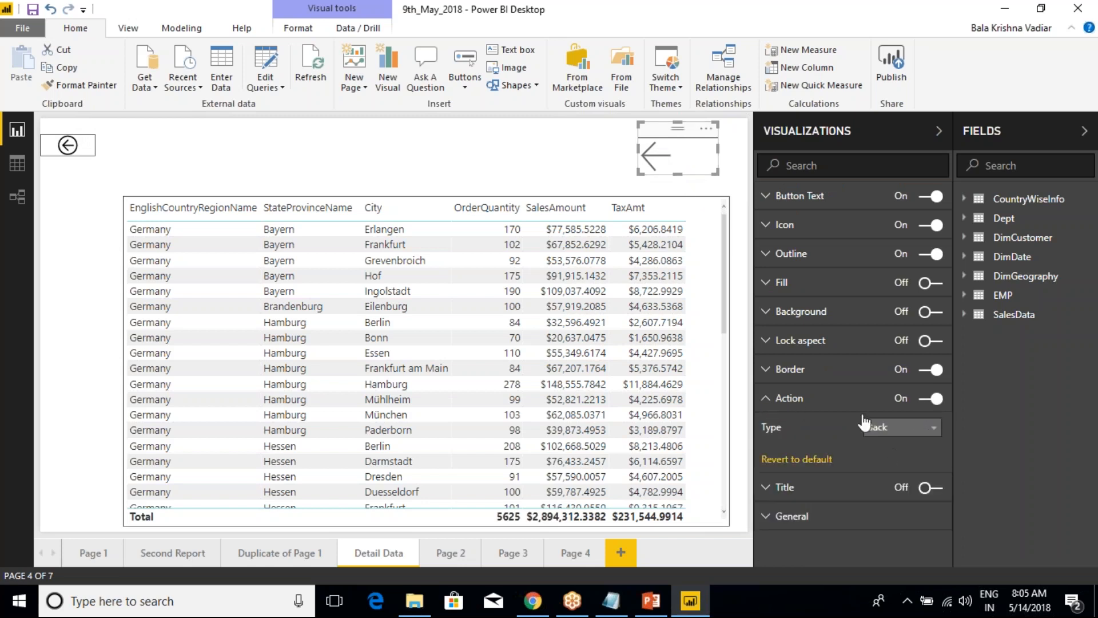
click(494, 159)
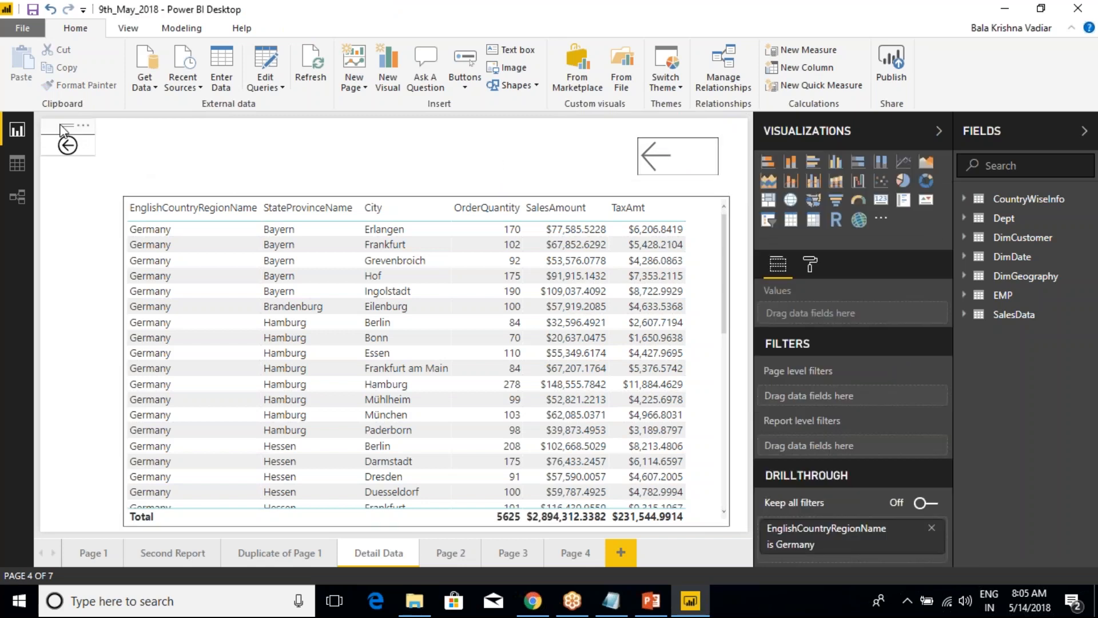
Remove the original back button and follow the custom arrow button back to the previous page.
click(83, 125)
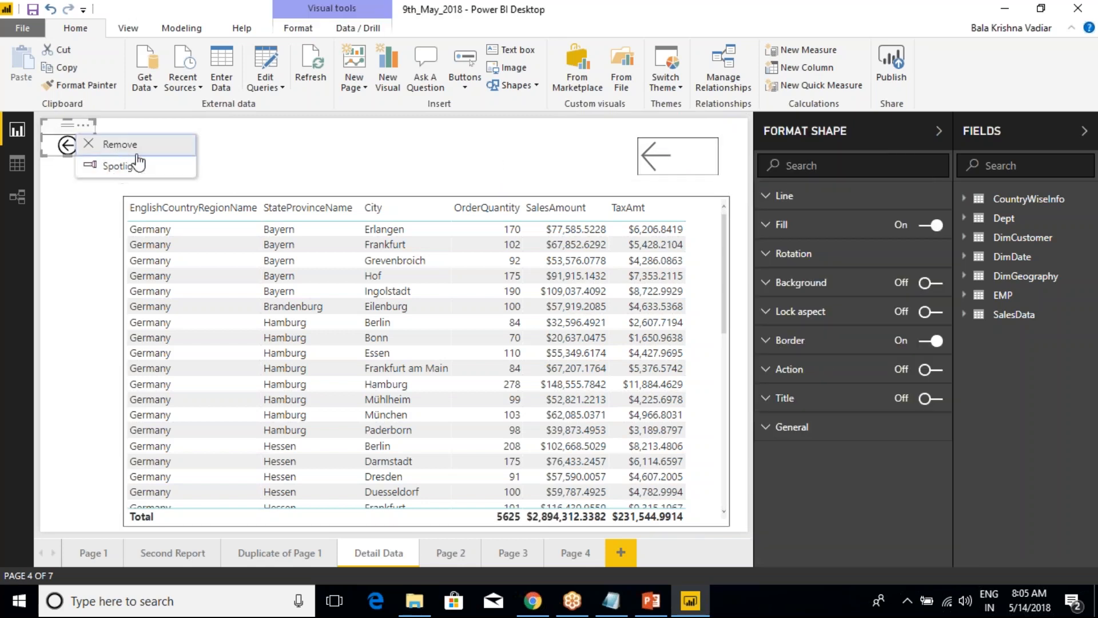
click(194, 190)
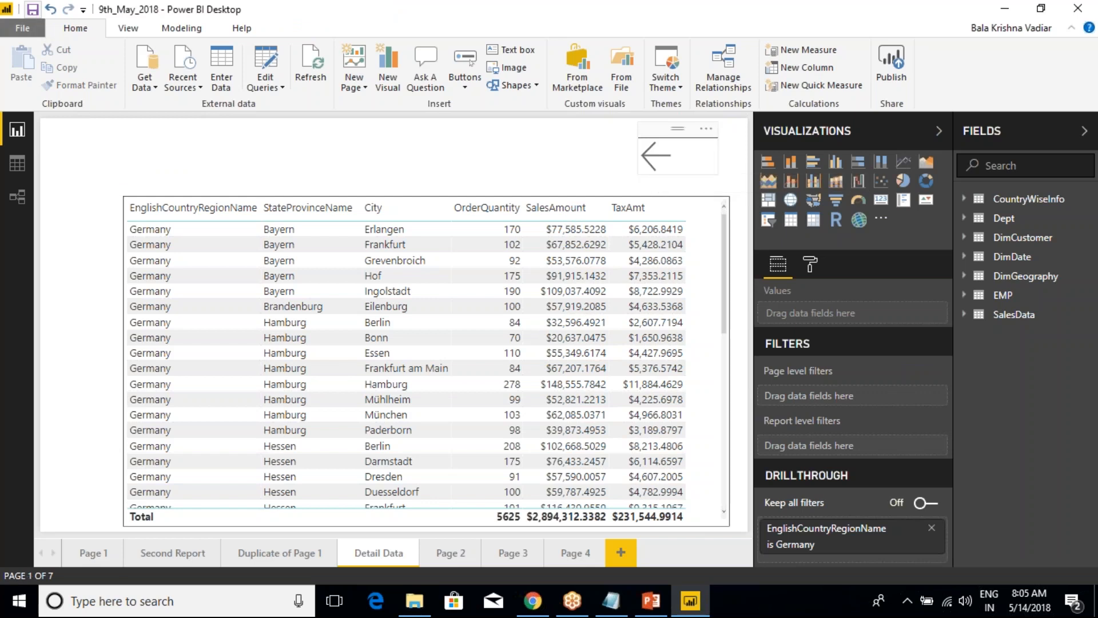
ctrl+click(655, 156)
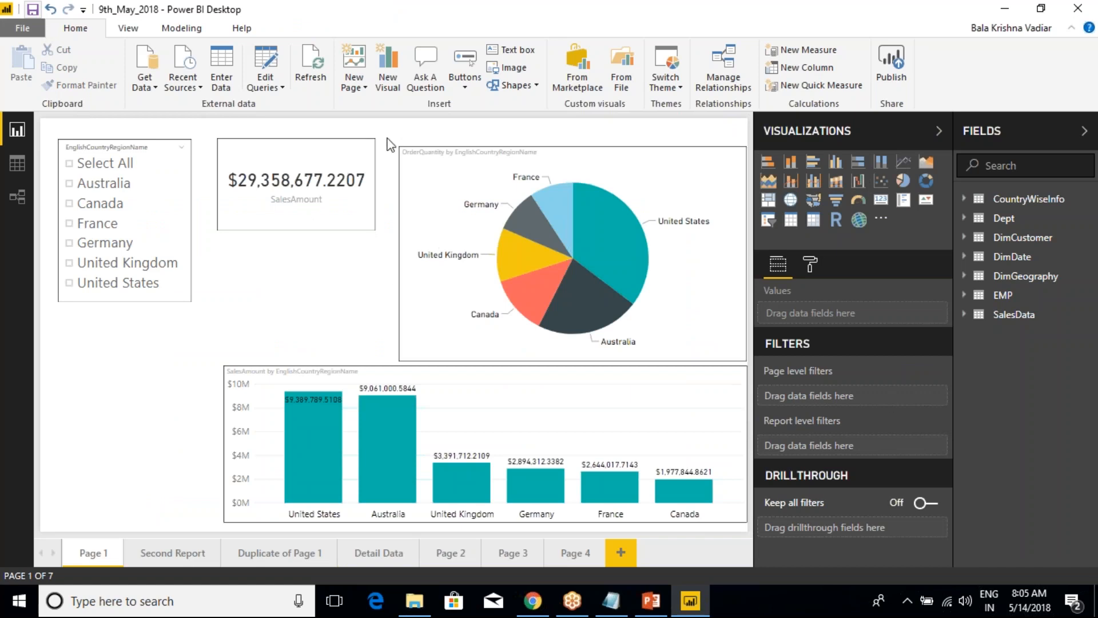
click(412, 132)
click(466, 83)
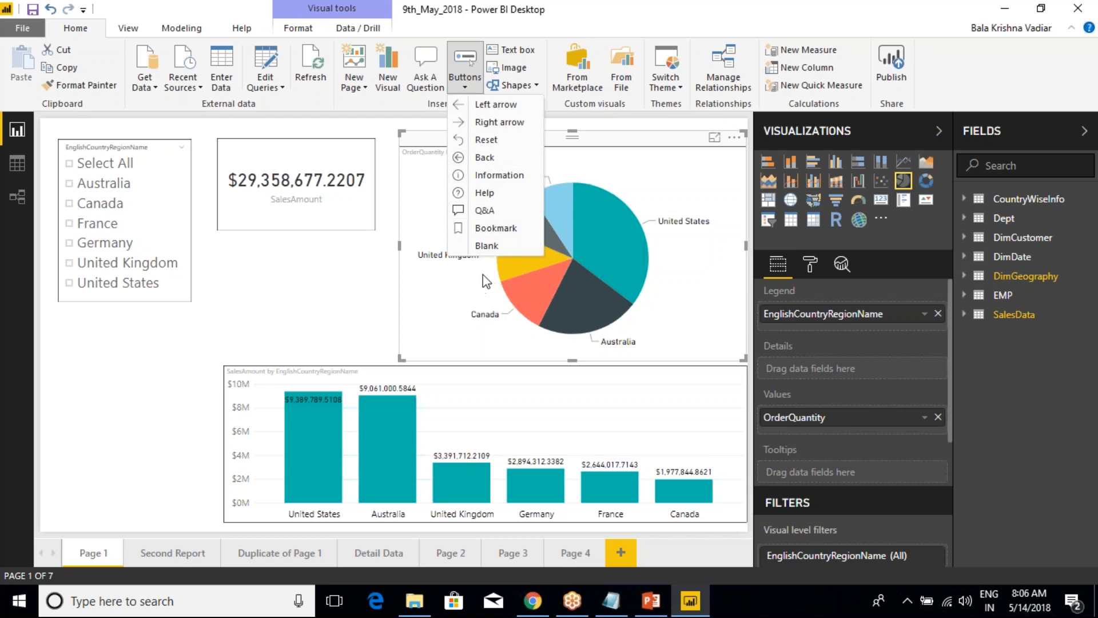
click(373, 126)
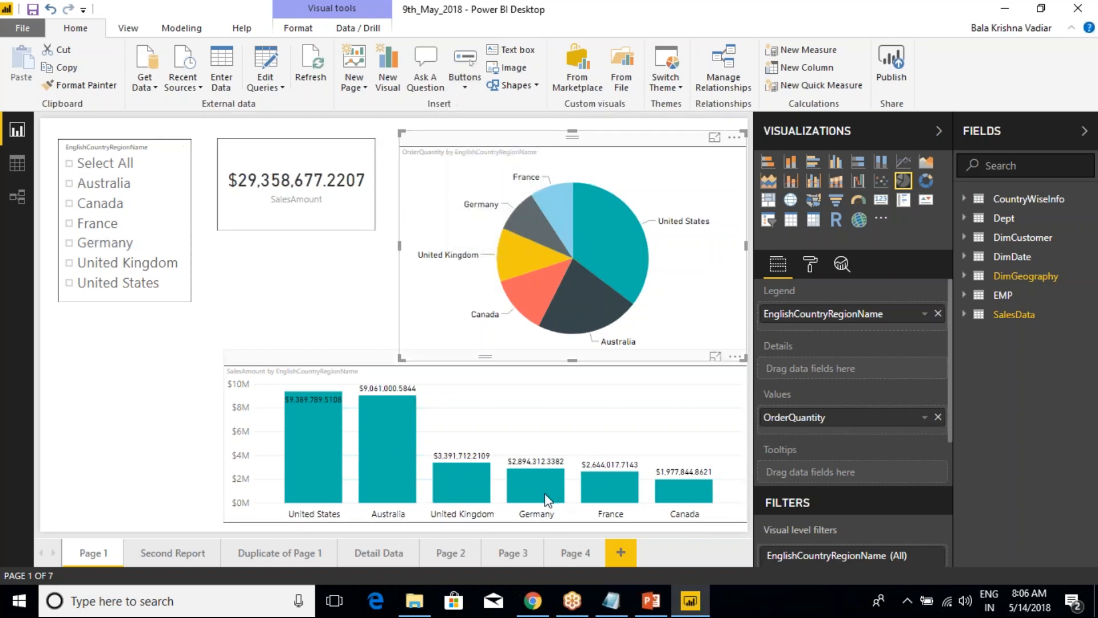
Drill through from the Germany column of the SalesAmount chart to Detail Data.
right_click(533, 479)
mouse_move(578, 467)
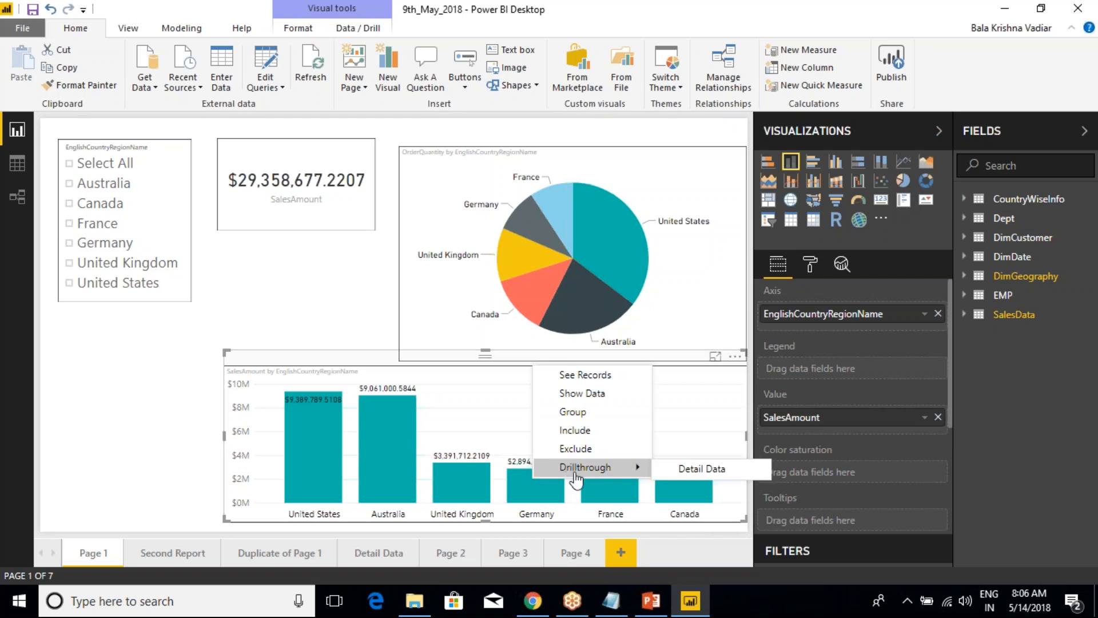
click(684, 482)
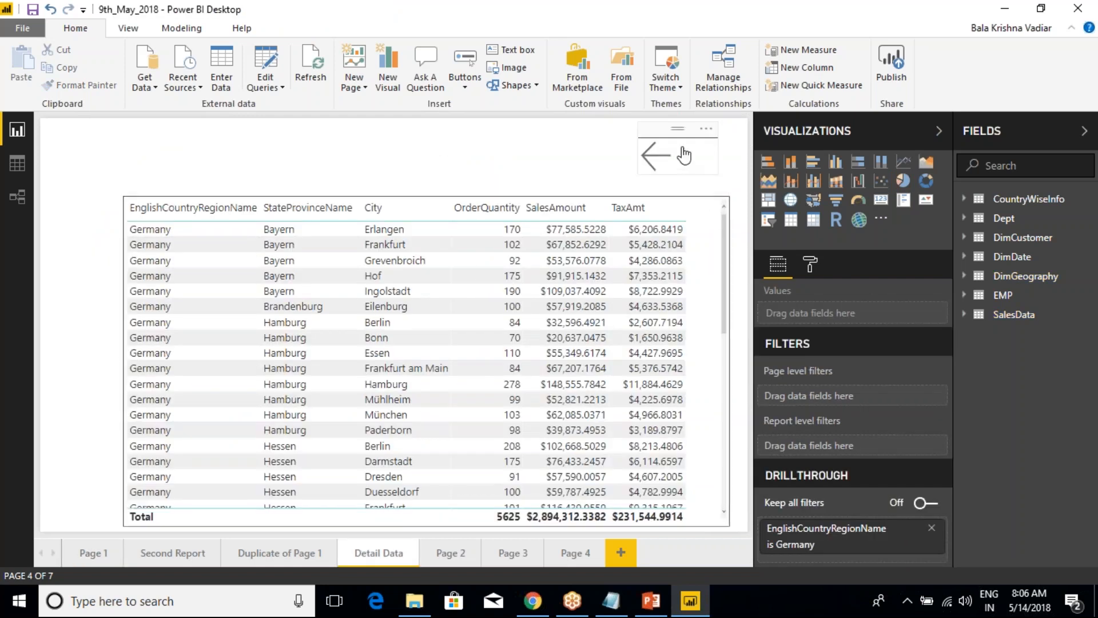
Set the arrow button's text to "Back Button".
click(688, 153)
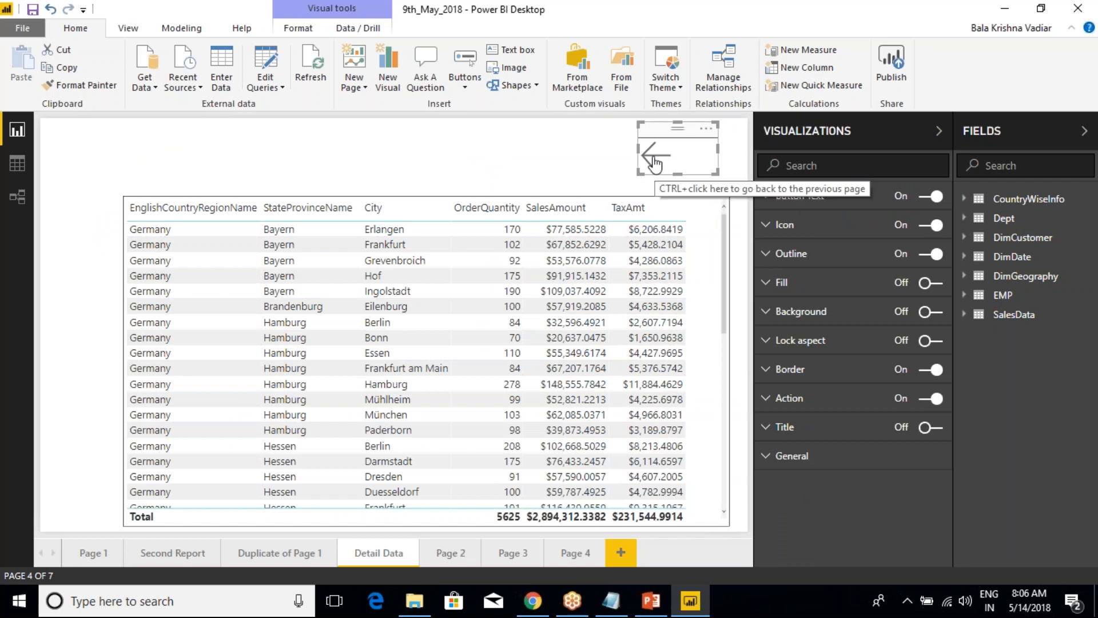
click(766, 196)
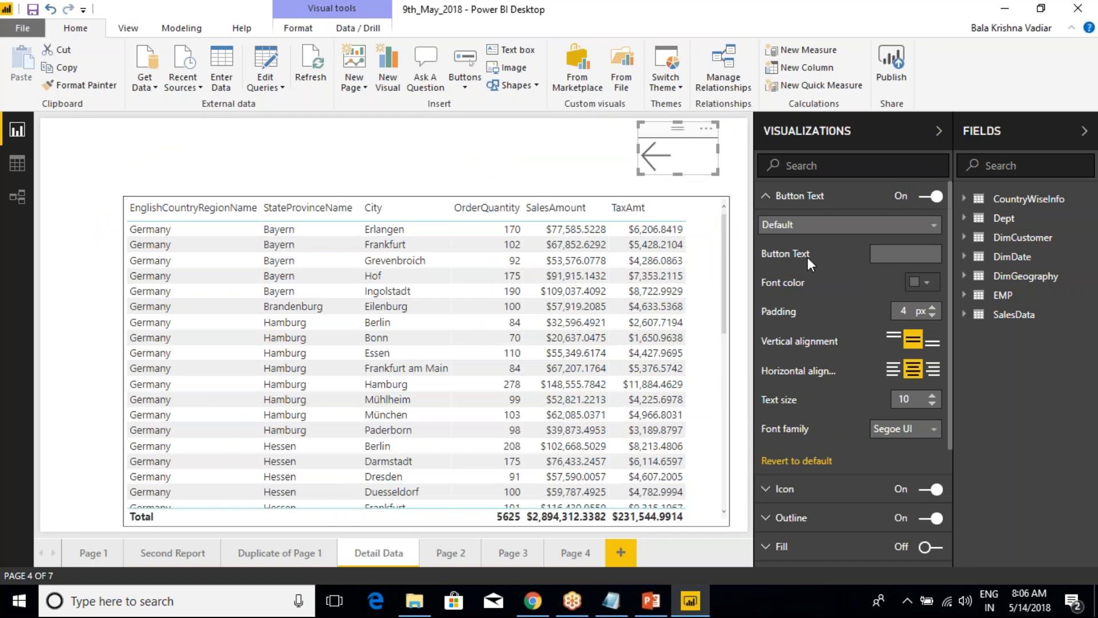
click(890, 257)
text(Back Button)
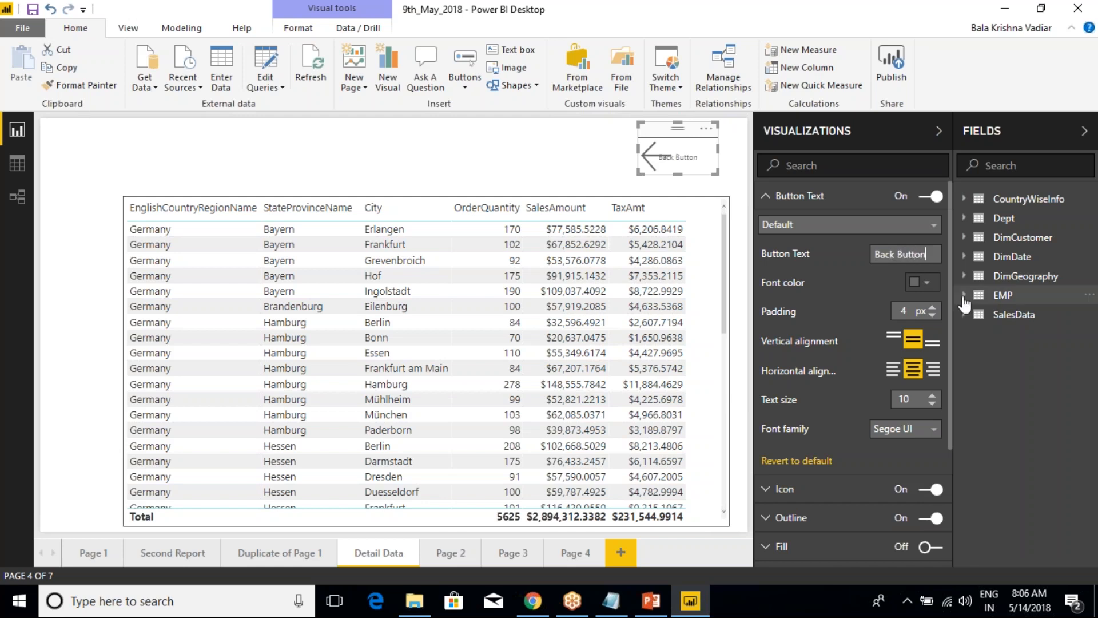
click(636, 182)
click(678, 160)
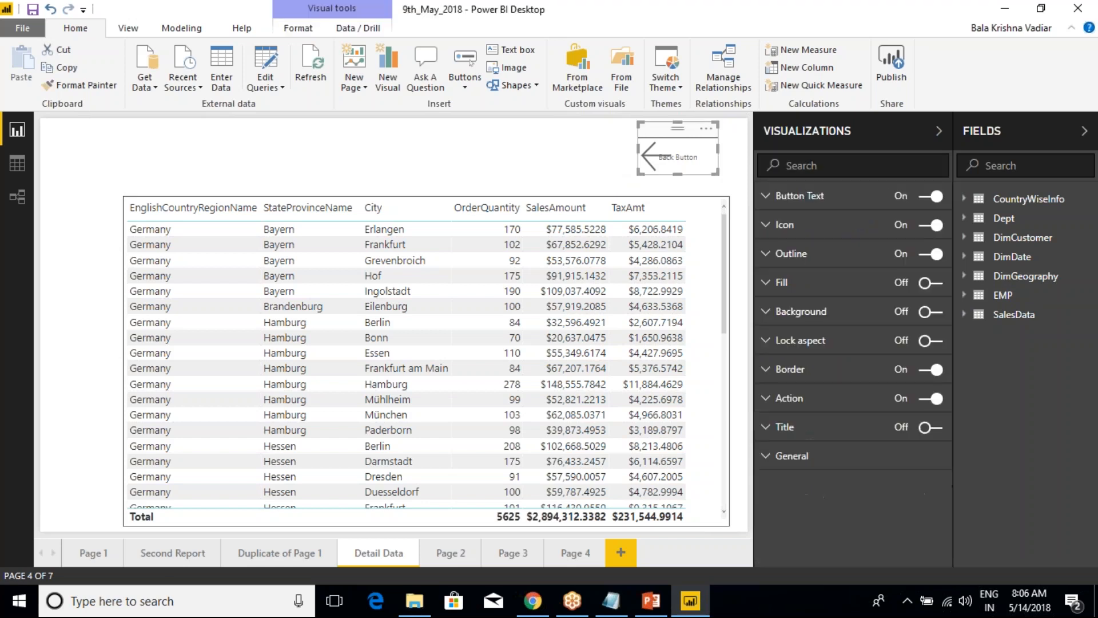
Set the button text's font color to black and its padding to 10 px.
click(799, 195)
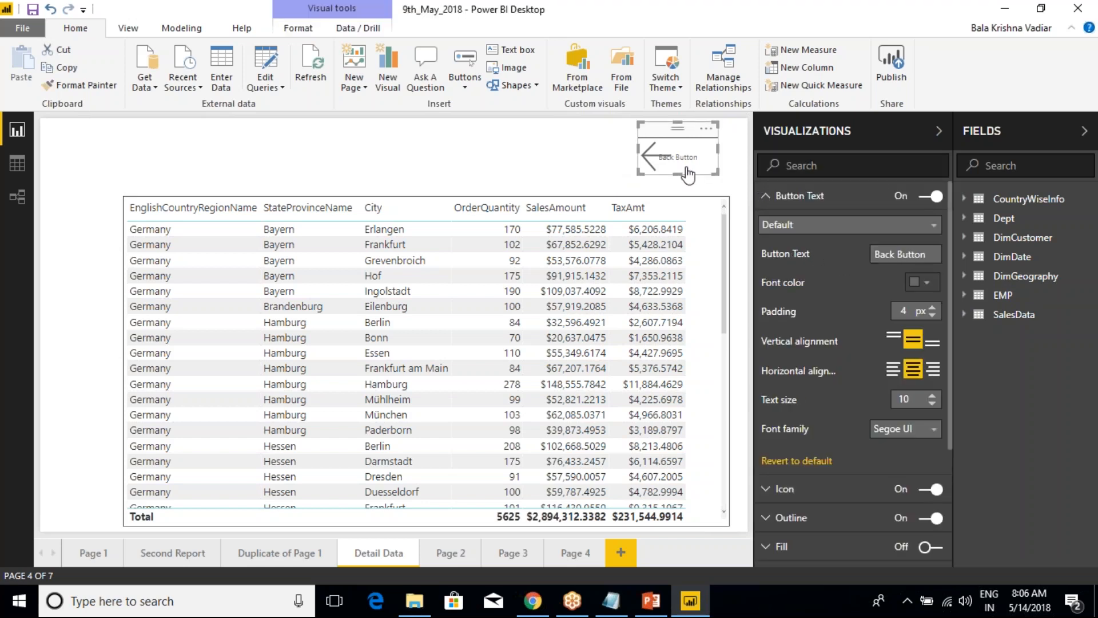
click(924, 280)
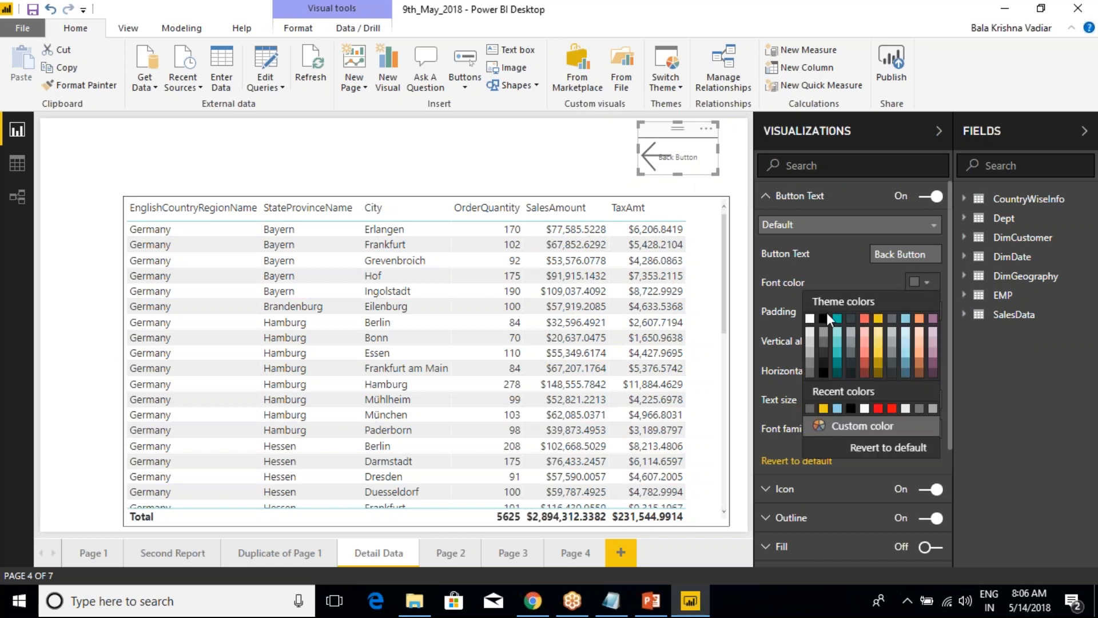
click(825, 317)
click(932, 308)
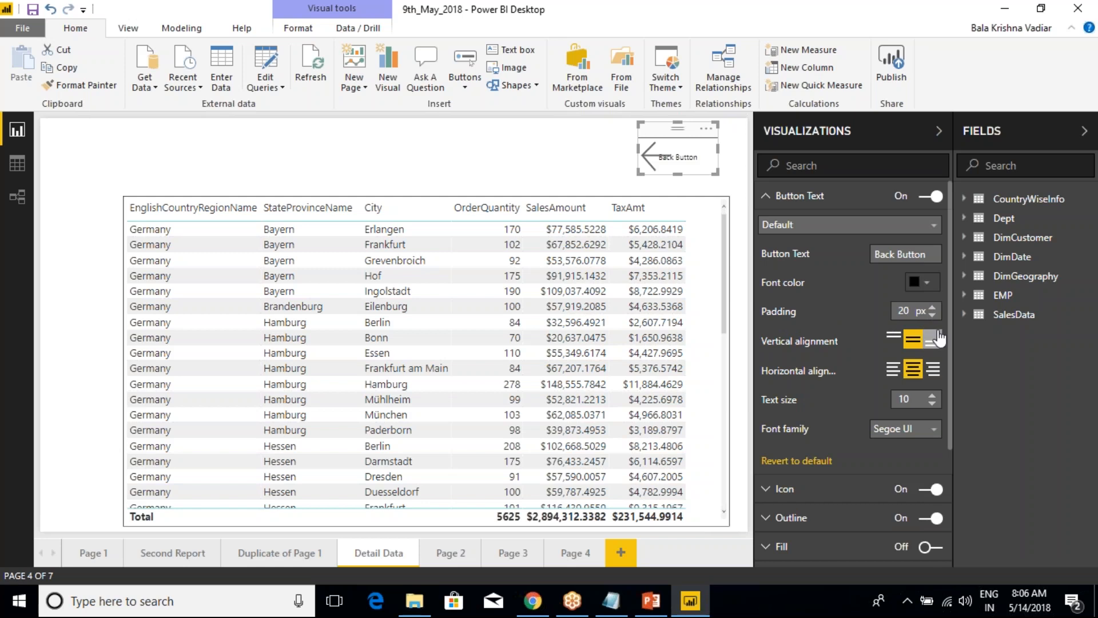
click(932, 314)
Try the alignment options for the button text and leave it aligned to the top and right.
click(932, 343)
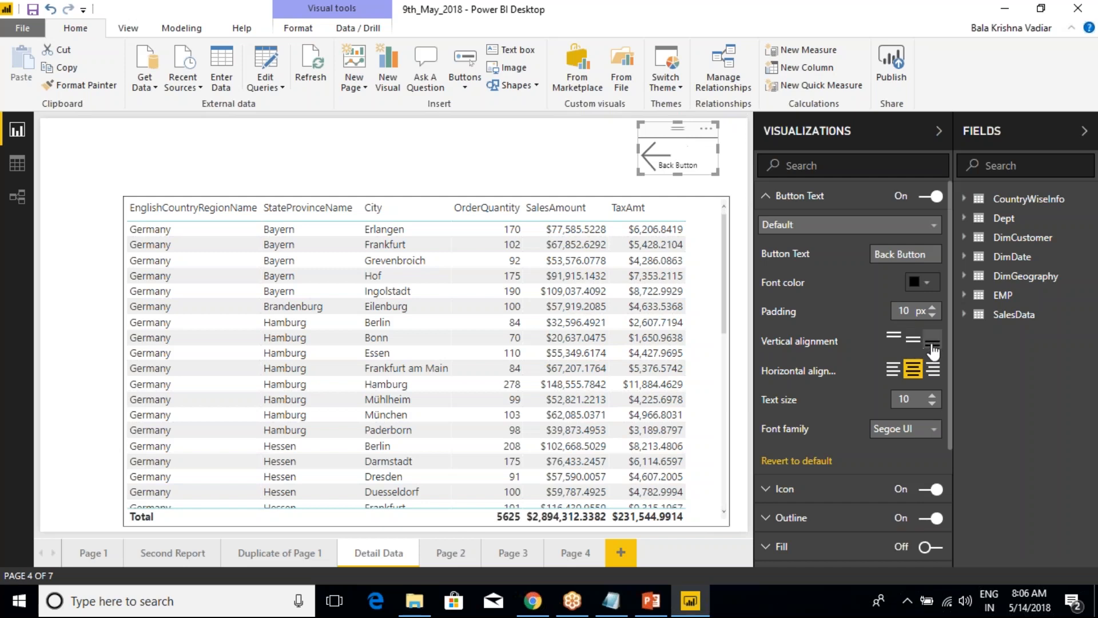
click(893, 337)
click(895, 371)
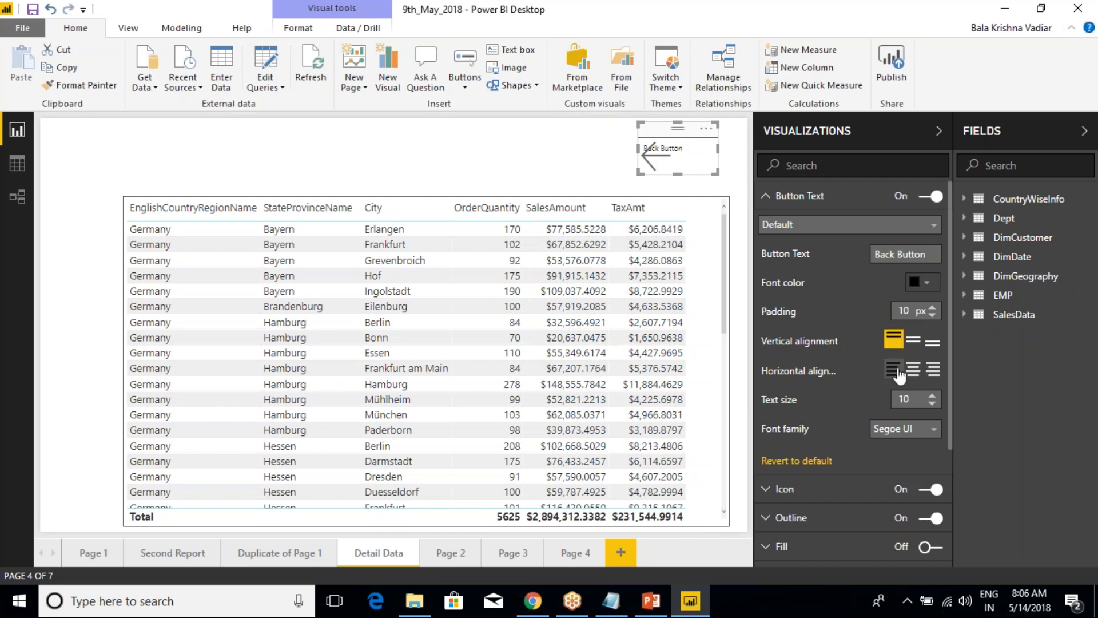
click(913, 370)
click(932, 369)
Set the button text's size to 13 and change its font family.
click(933, 395)
click(933, 395)
click(933, 395)
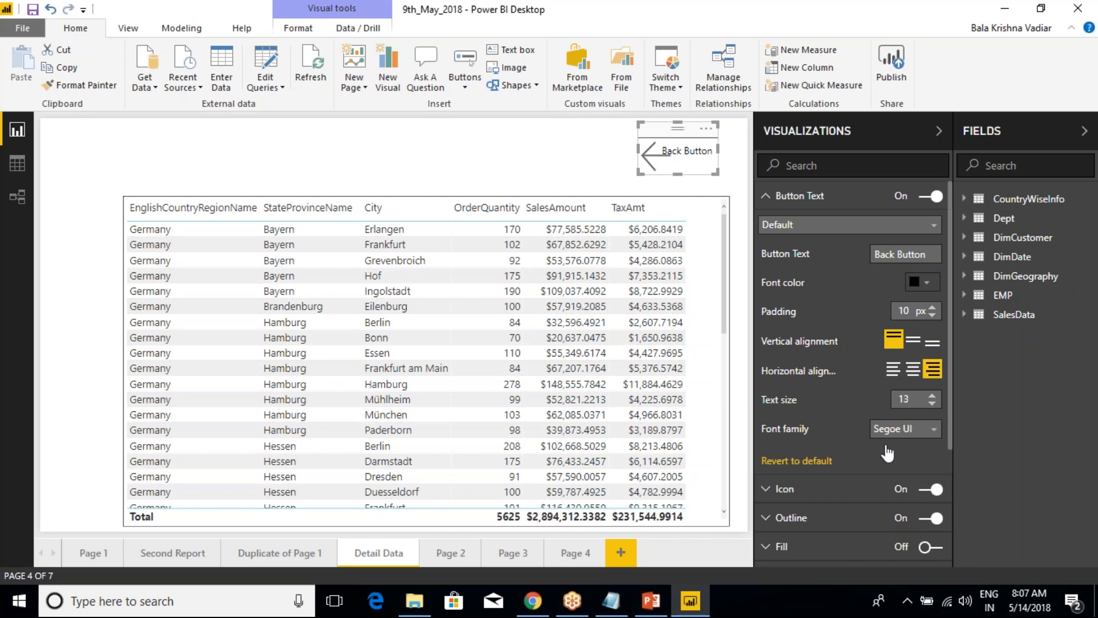
click(898, 429)
click(904, 463)
click(933, 429)
click(897, 444)
Readjust the size of the button text to suit the new font.
click(932, 404)
click(932, 404)
click(932, 403)
click(932, 404)
click(932, 404)
click(932, 395)
click(932, 395)
click(933, 395)
click(932, 395)
click(769, 197)
Set the arrow icon's padding to 18 px.
click(776, 226)
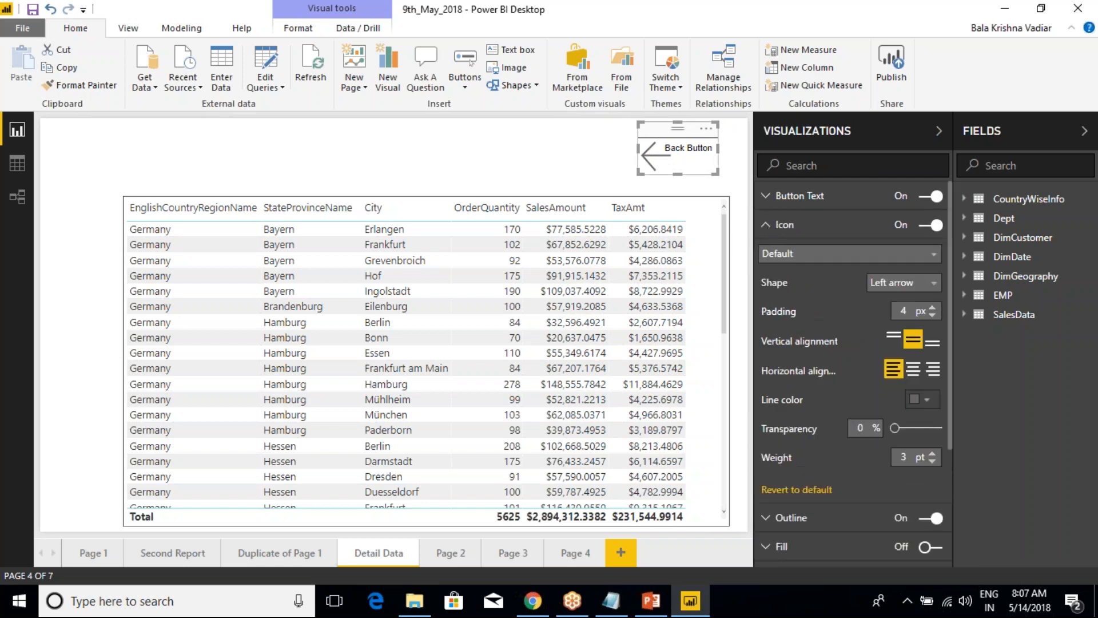
click(932, 309)
click(932, 308)
click(932, 309)
click(932, 310)
click(932, 309)
click(932, 310)
click(933, 310)
click(933, 309)
click(932, 309)
click(932, 309)
click(932, 310)
click(932, 309)
Switch off the button text and center the arrow icon horizontally.
click(925, 197)
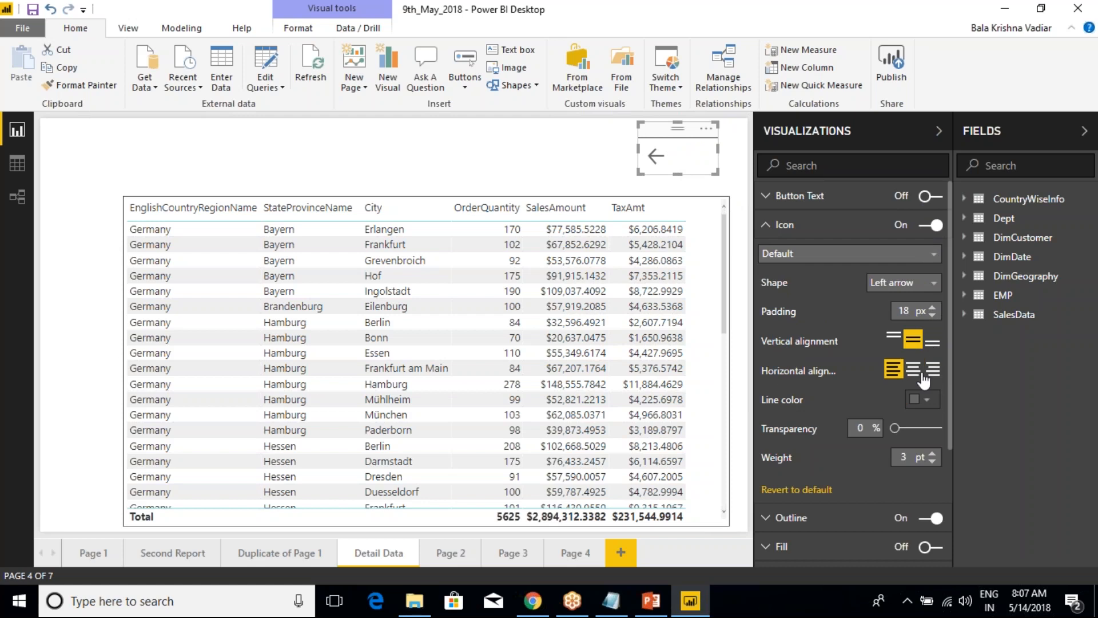
click(915, 372)
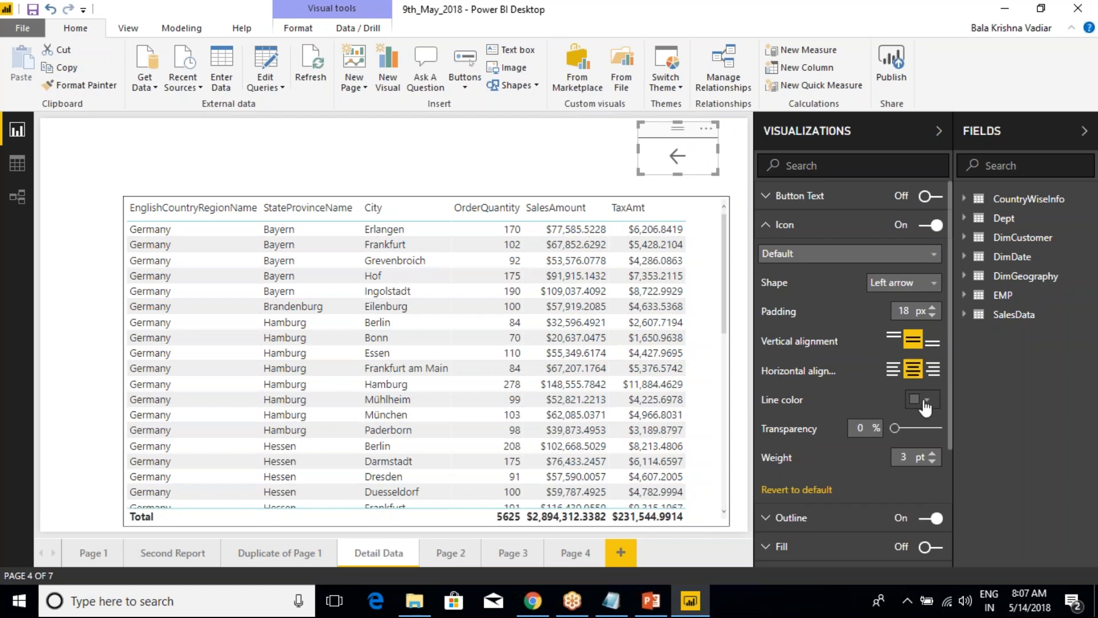
Set the arrow icon's line color to black and its weight to 8 pt, keeping transparency at 0%.
click(920, 399)
click(826, 255)
mouse_move(895, 429)
mouse_down()
mouse_move(936, 429)
mouse_move(892, 442)
mouse_up()
click(932, 453)
click(932, 453)
click(931, 453)
click(932, 453)
click(932, 453)
Reduce the arrow icon's padding to 0 px.
click(932, 315)
click(932, 315)
click(932, 315)
click(932, 315)
click(932, 315)
click(933, 315)
click(932, 316)
click(932, 316)
click(932, 315)
click(932, 315)
click(932, 315)
click(932, 315)
click(932, 315)
click(932, 315)
click(932, 315)
click(932, 315)
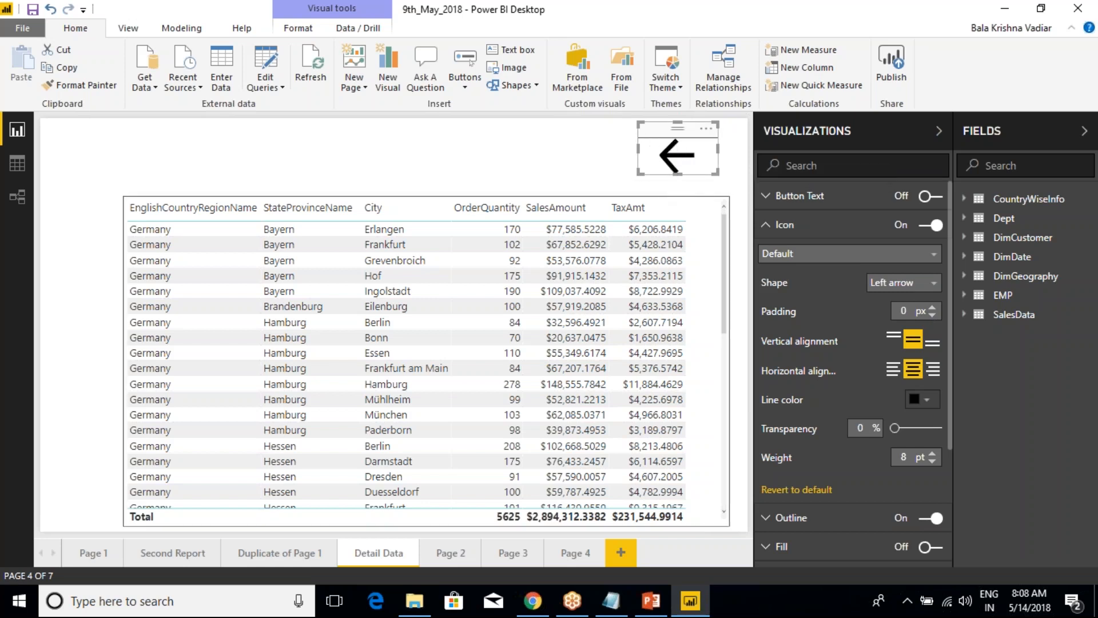
Increase the arrow icon's padding slightly and fine-tune its line weight.
click(932, 308)
click(932, 308)
click(932, 308)
click(932, 308)
click(932, 461)
click(932, 461)
click(932, 461)
click(932, 461)
click(932, 454)
click(932, 454)
click(932, 454)
click(775, 228)
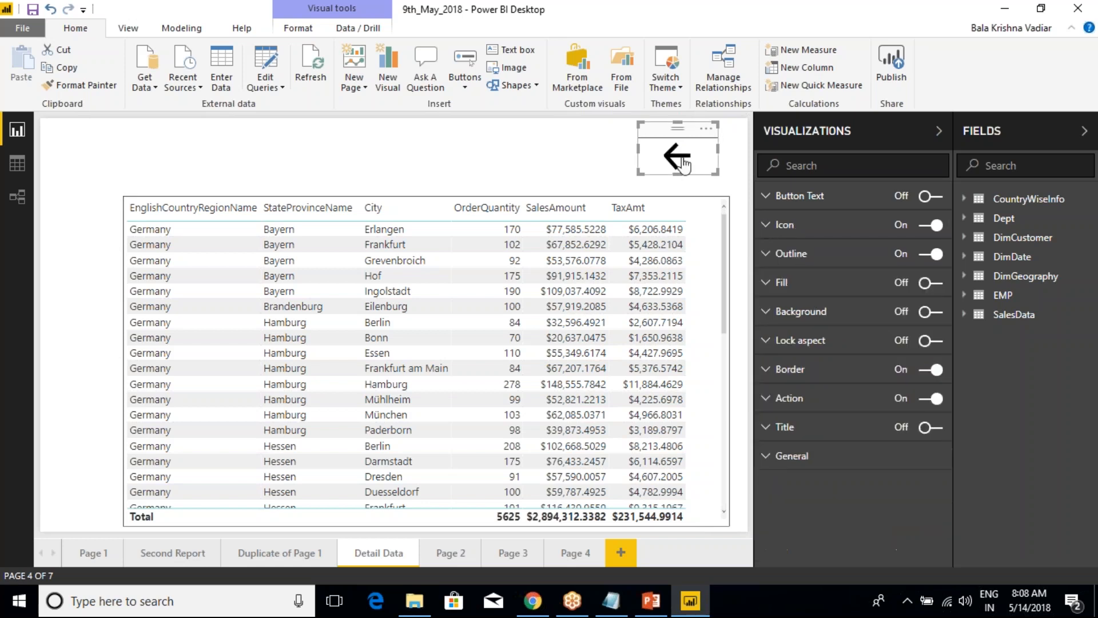
click(766, 228)
click(767, 229)
Choose Back as the arrow button's action type and save the report.
click(767, 400)
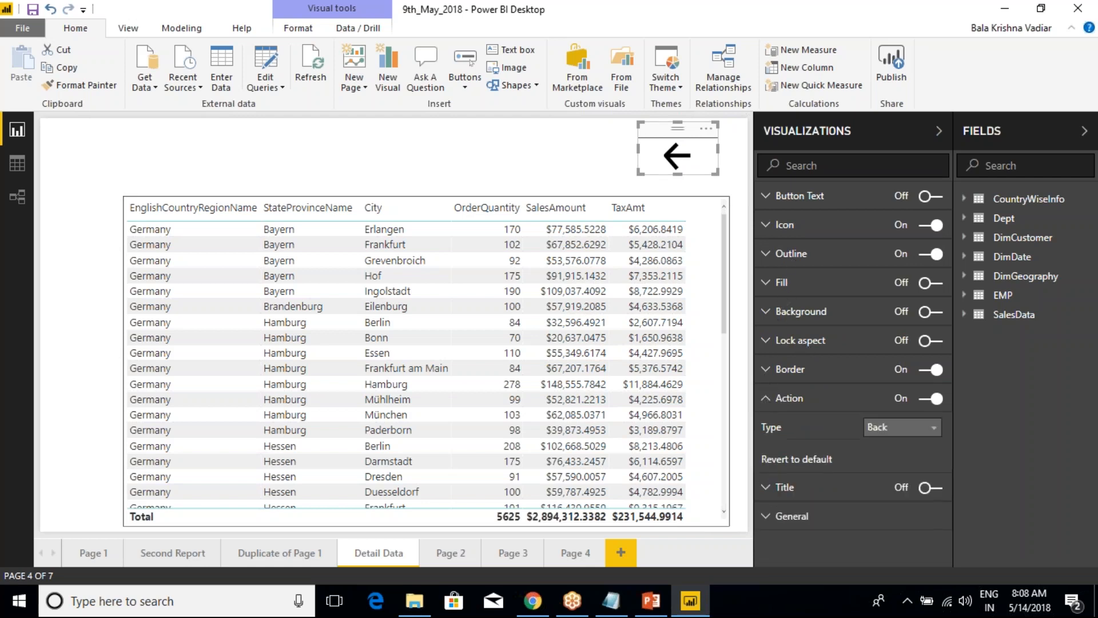
click(883, 429)
click(878, 445)
click(295, 133)
click(33, 11)
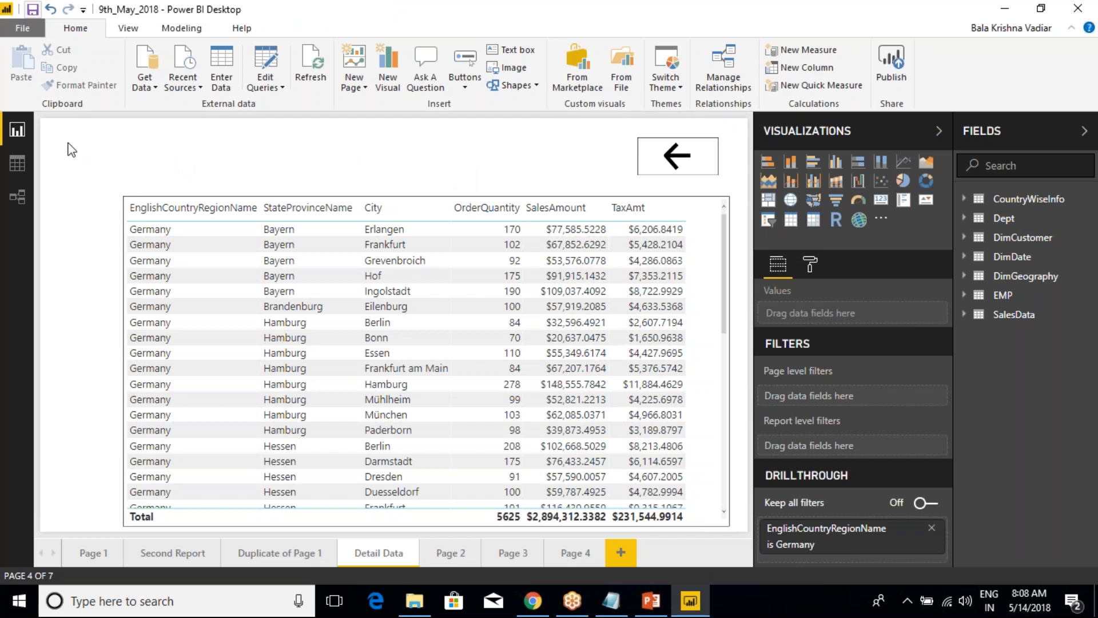
mouse_move(51, 129)
mouse_down()
mouse_move(197, 168)
mouse_move(237, 191)
mouse_up()
mouse_move(96, 152)
mouse_down()
mouse_move(96, 168)
mouse_move(95, 152)
mouse_move(131, 166)
mouse_up()
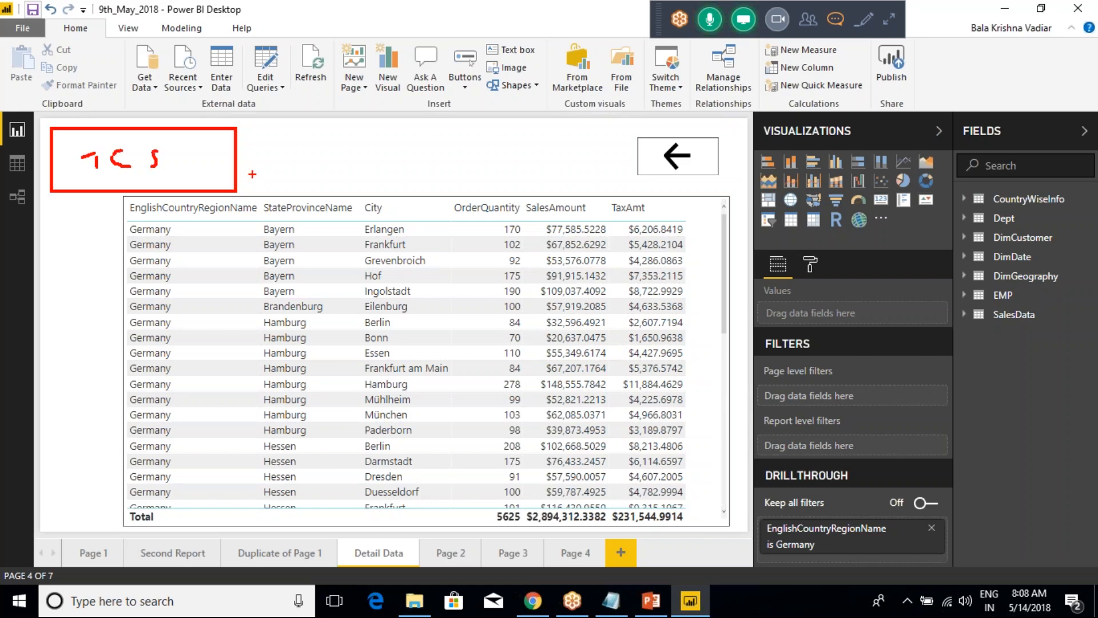
key(Escape)
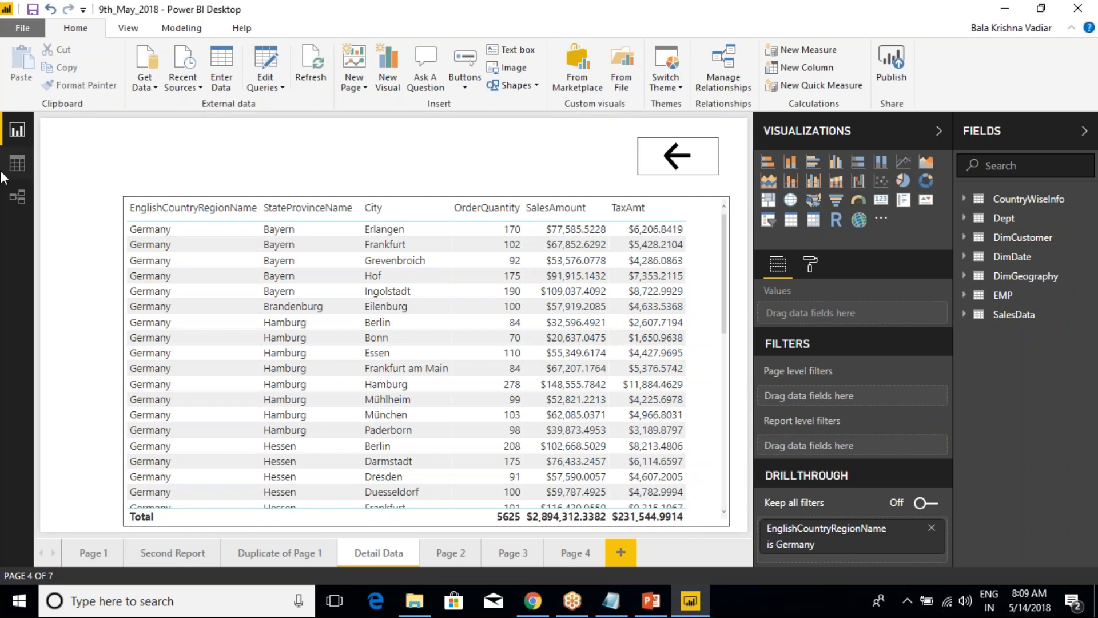
click(466, 90)
click(353, 163)
click(466, 89)
click(437, 184)
click(514, 85)
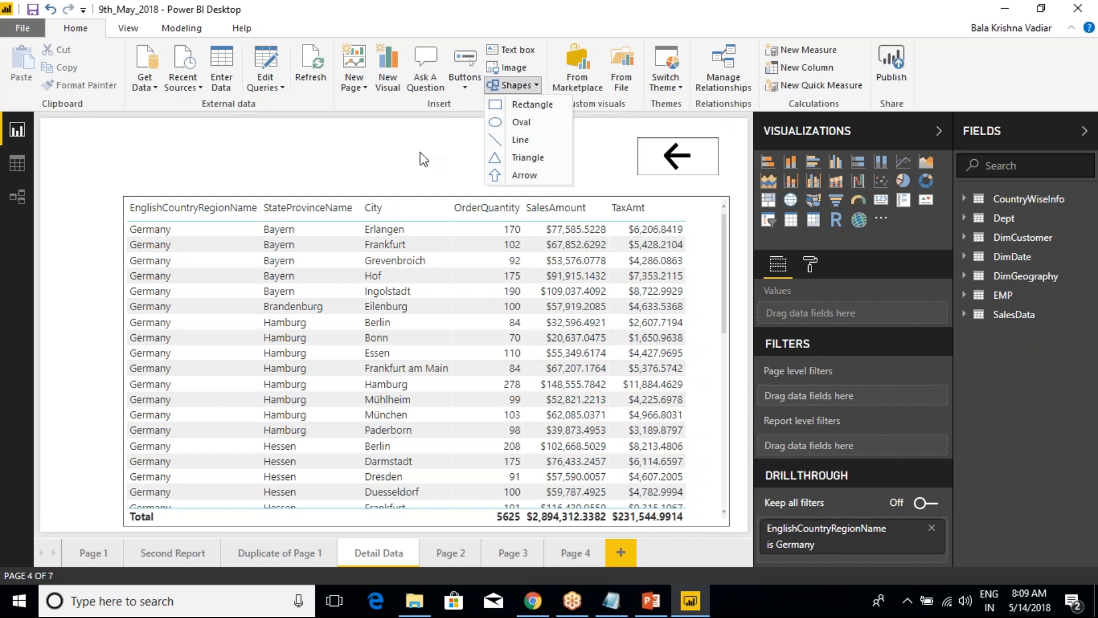
click(404, 156)
Insert the Power BI picture from the Power BI Batch(9th-April-2018) folder and remove it from the page again.
click(508, 67)
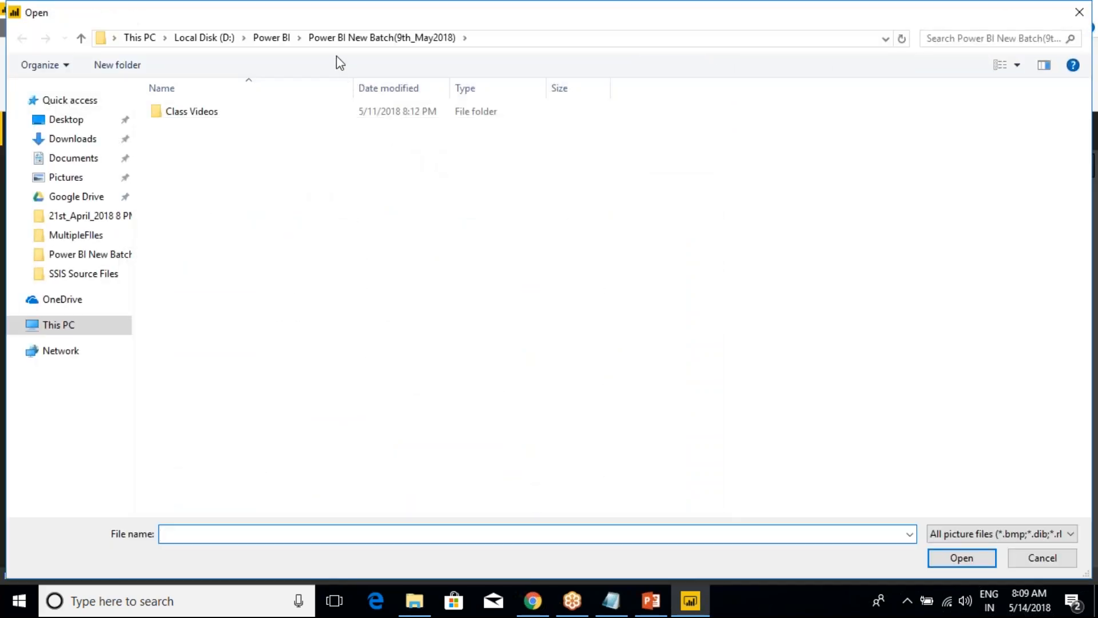
click(278, 39)
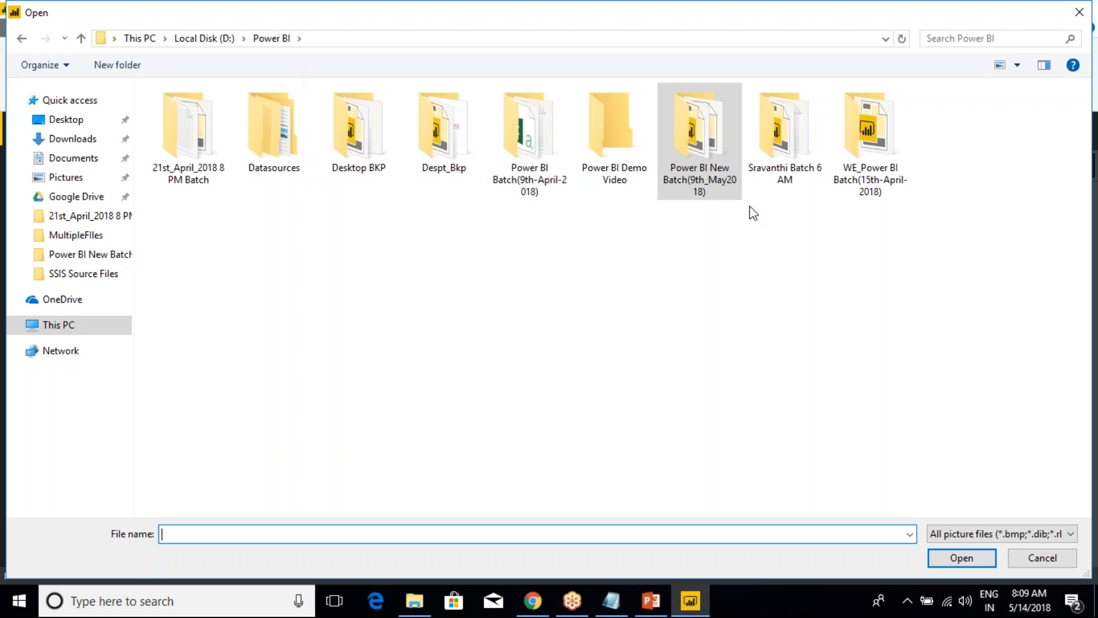
double_click(528, 187)
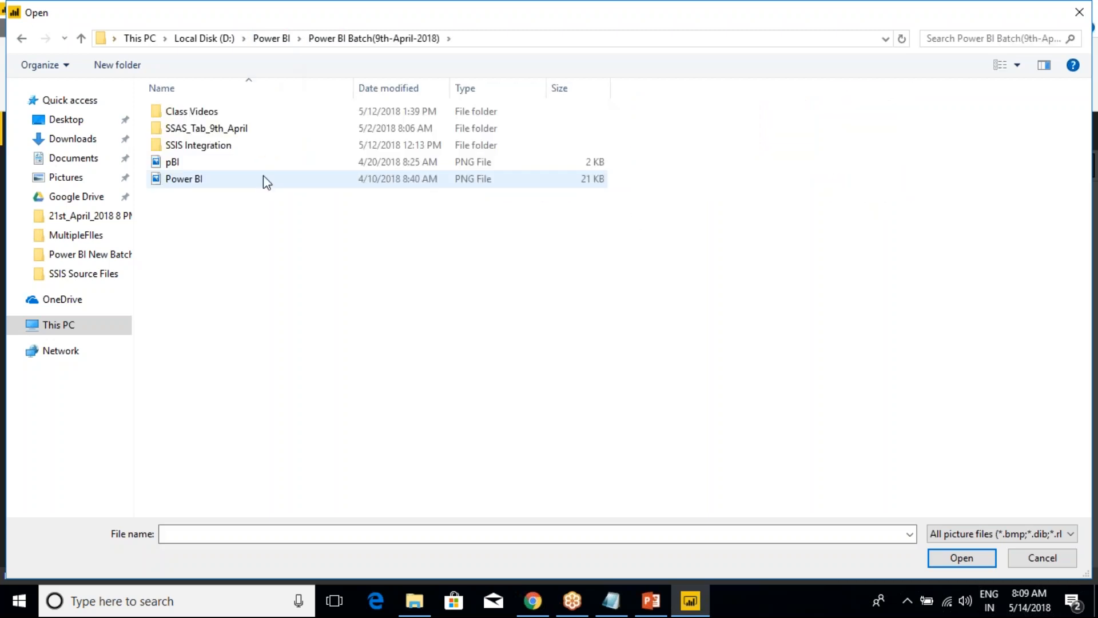
click(191, 180)
click(960, 558)
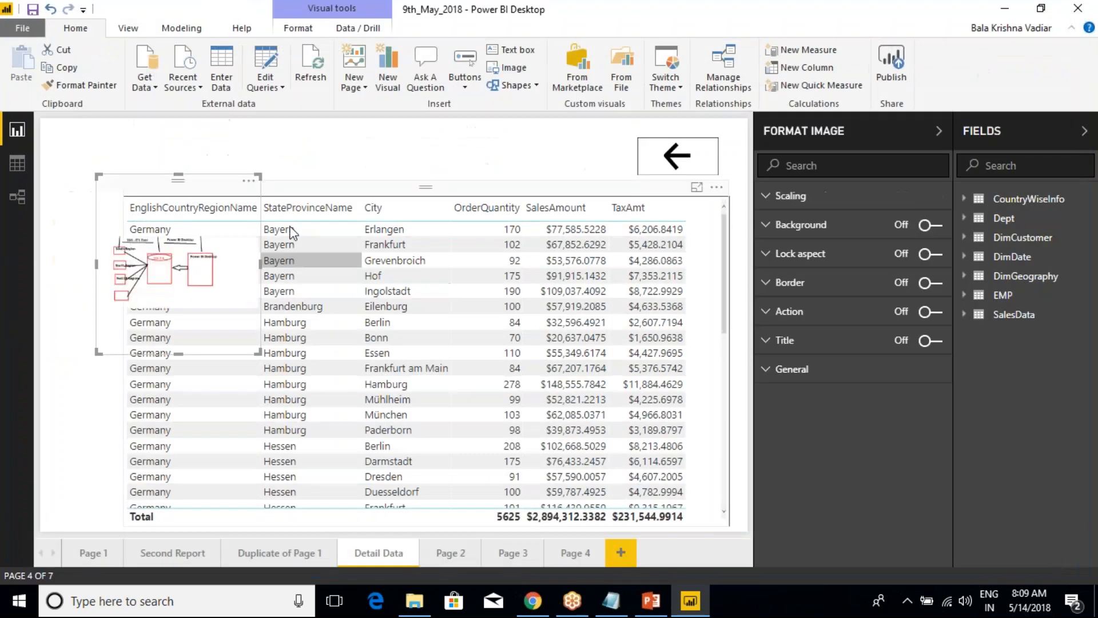
right_click(243, 191)
click(280, 201)
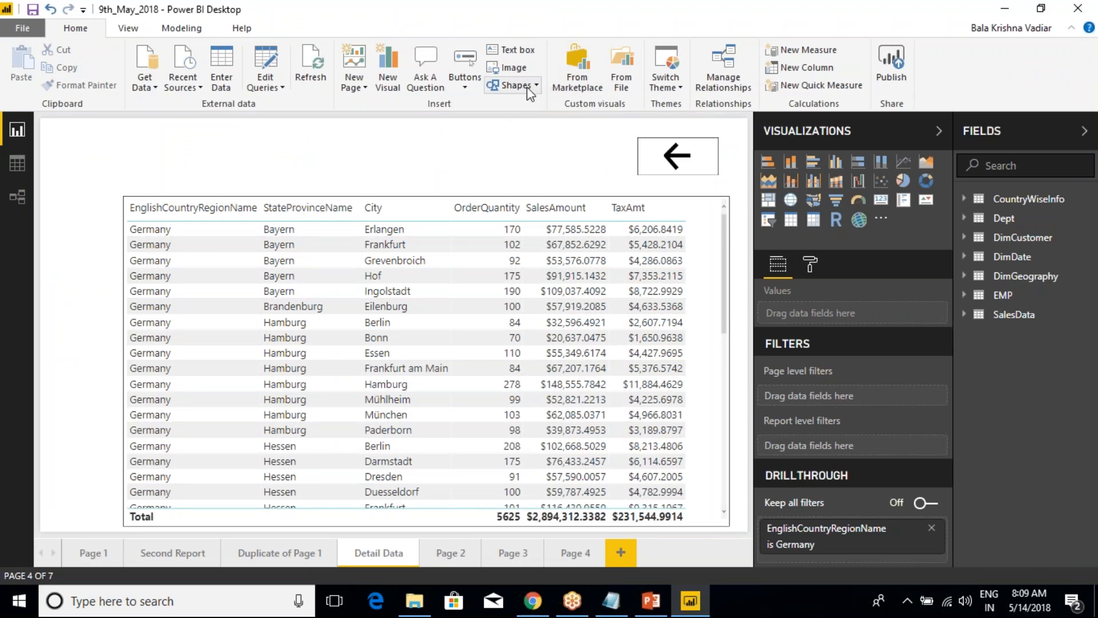
Insert the pBI image from the Power BI Batch(9th-April-2018) folder onto the Detail Data page.
click(507, 67)
click(172, 164)
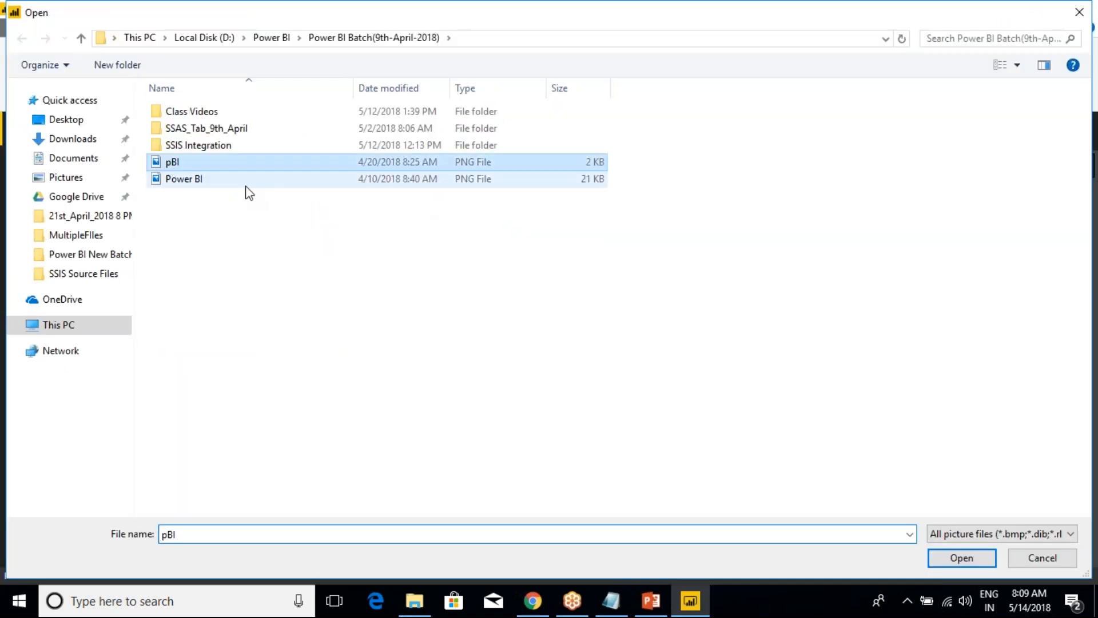
click(961, 557)
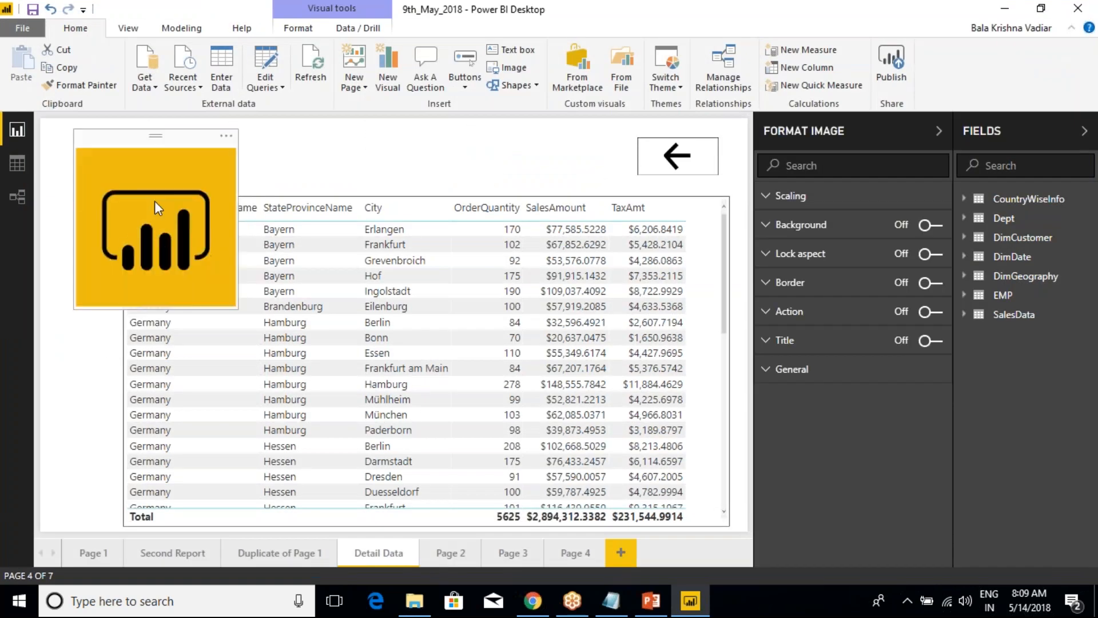
Shrink the logo image to a small square in the page's upper-left corner, clear of the table.
drag(178, 288, 218, 196)
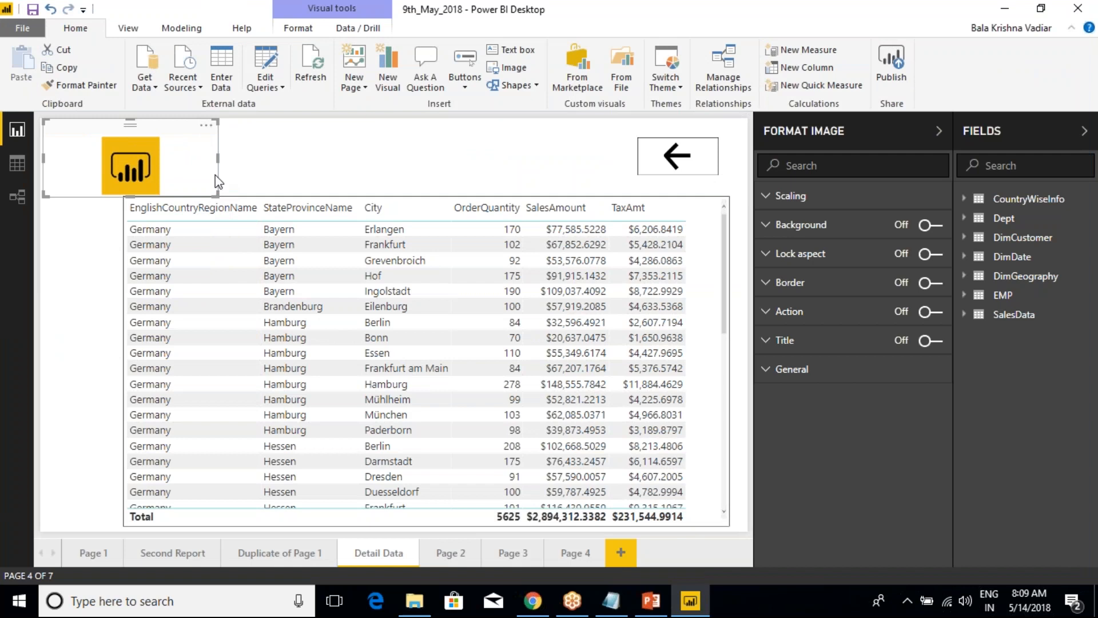
click(349, 198)
click(208, 167)
drag(216, 164, 111, 153)
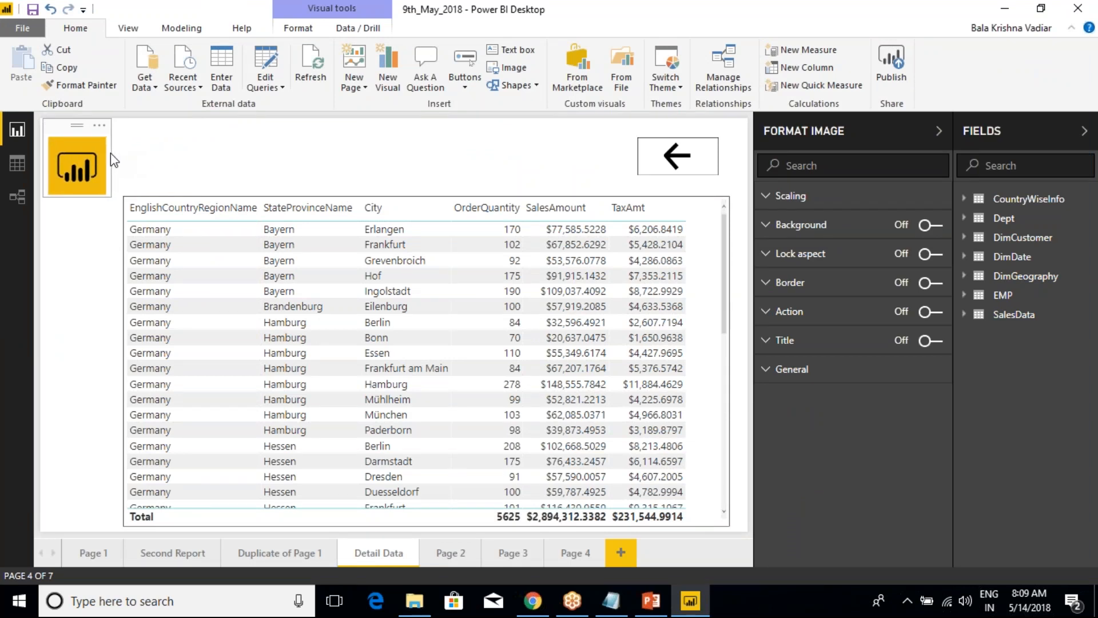
mouse_move(79, 198)
mouse_down()
mouse_move(79, 185)
mouse_move(78, 212)
mouse_up()
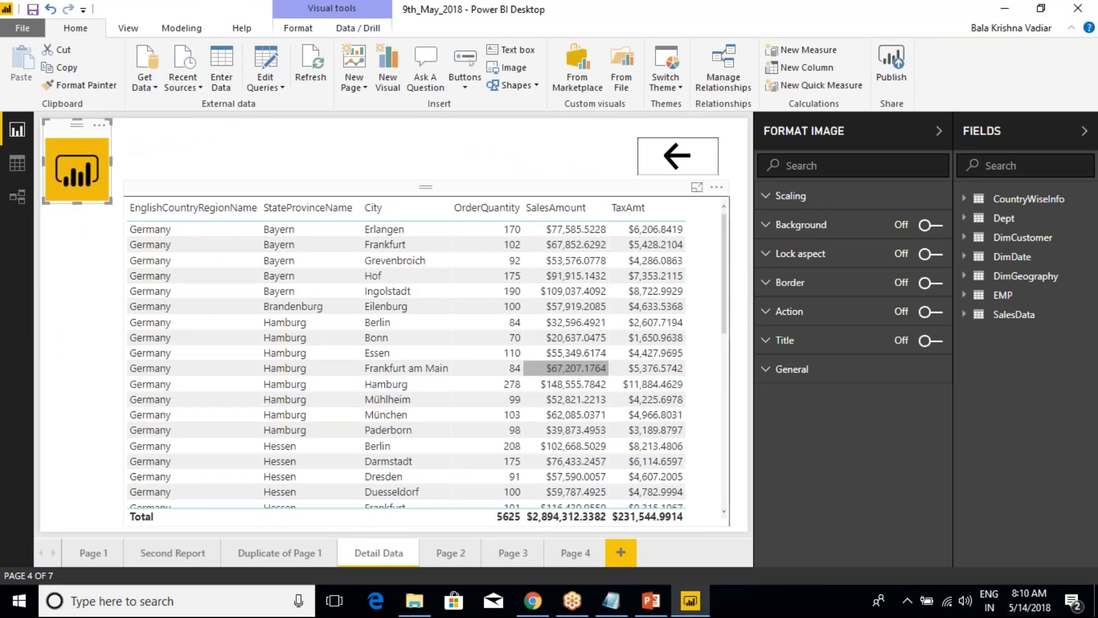
click(79, 172)
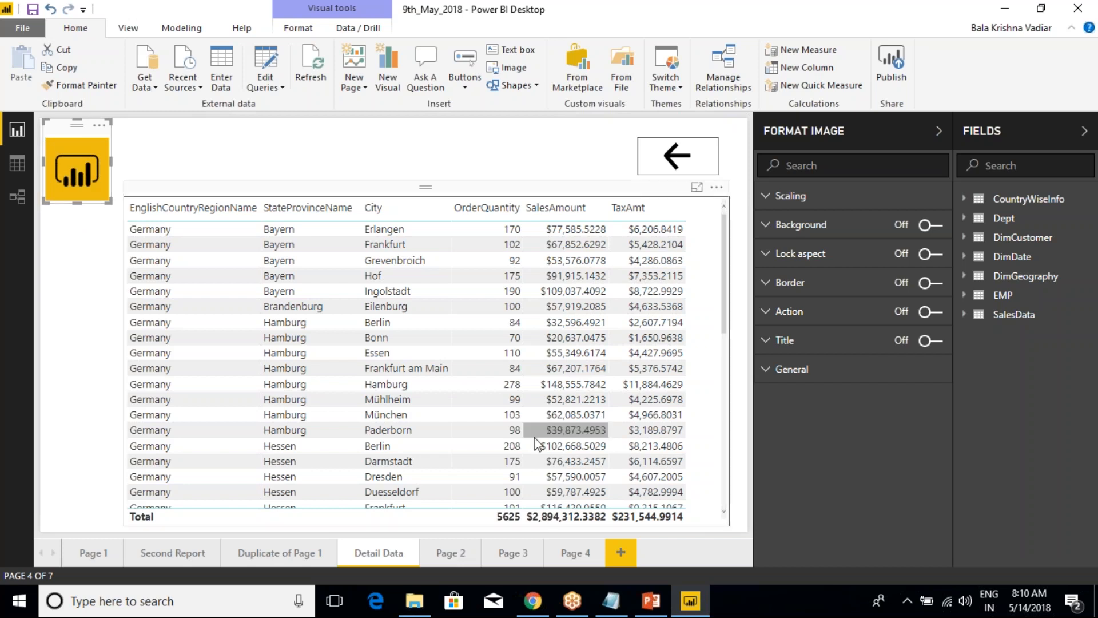
click(163, 148)
Turn on the logo image's action and choose Back as its type.
click(107, 171)
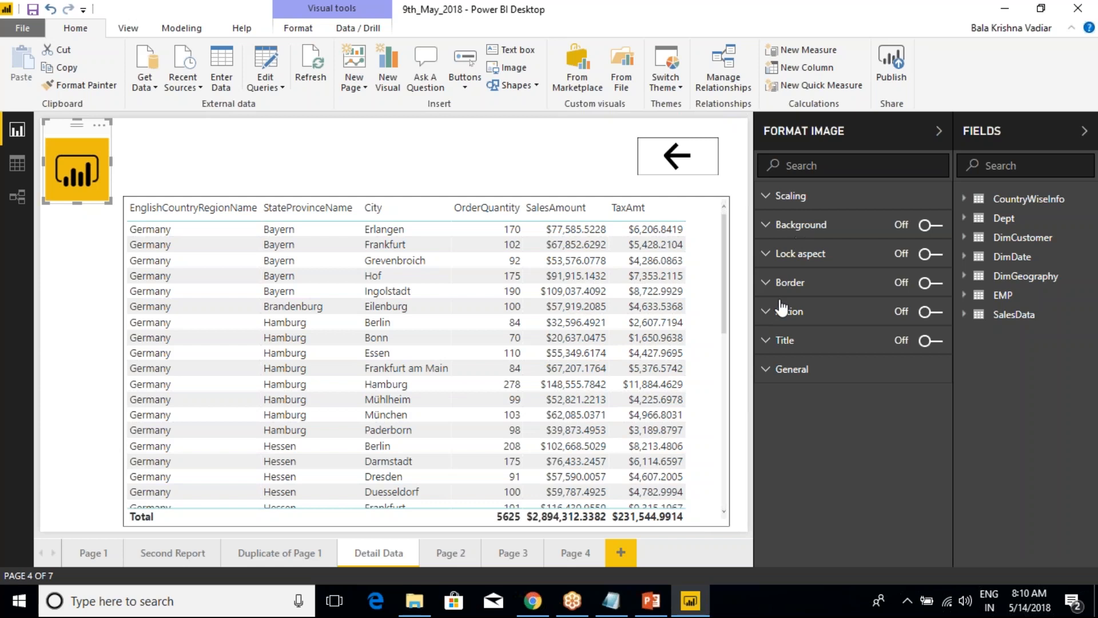
click(768, 321)
click(932, 312)
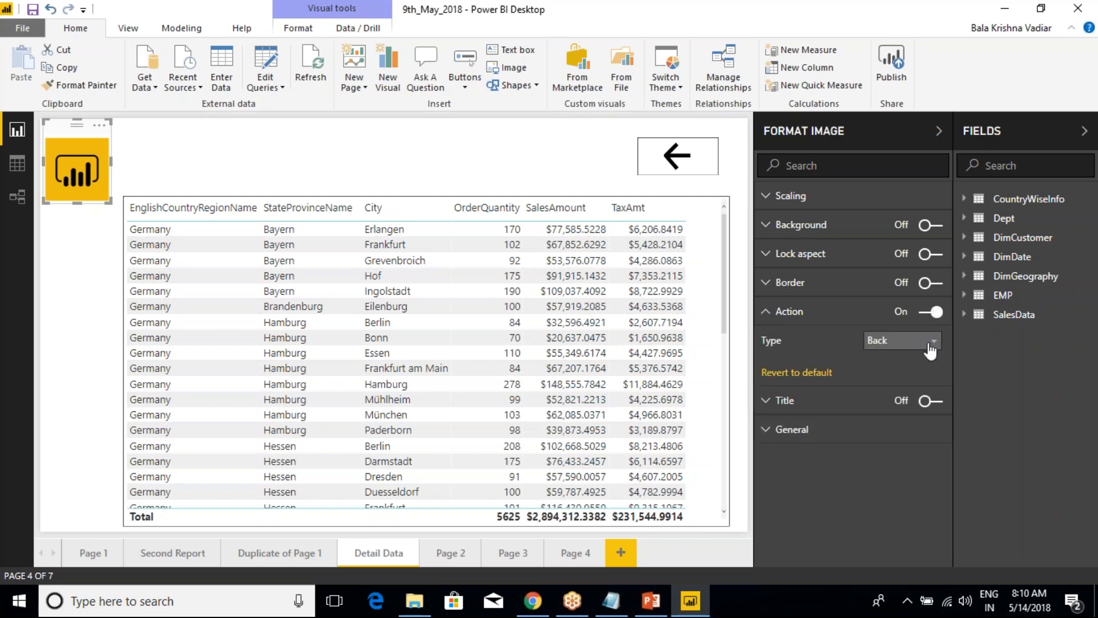
click(929, 341)
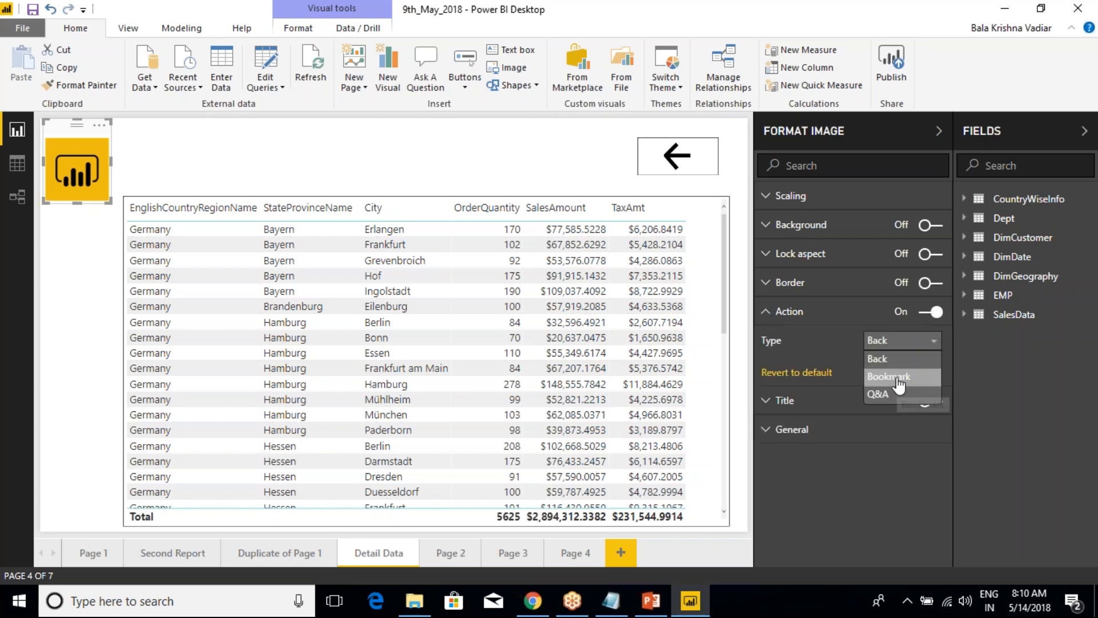
click(898, 359)
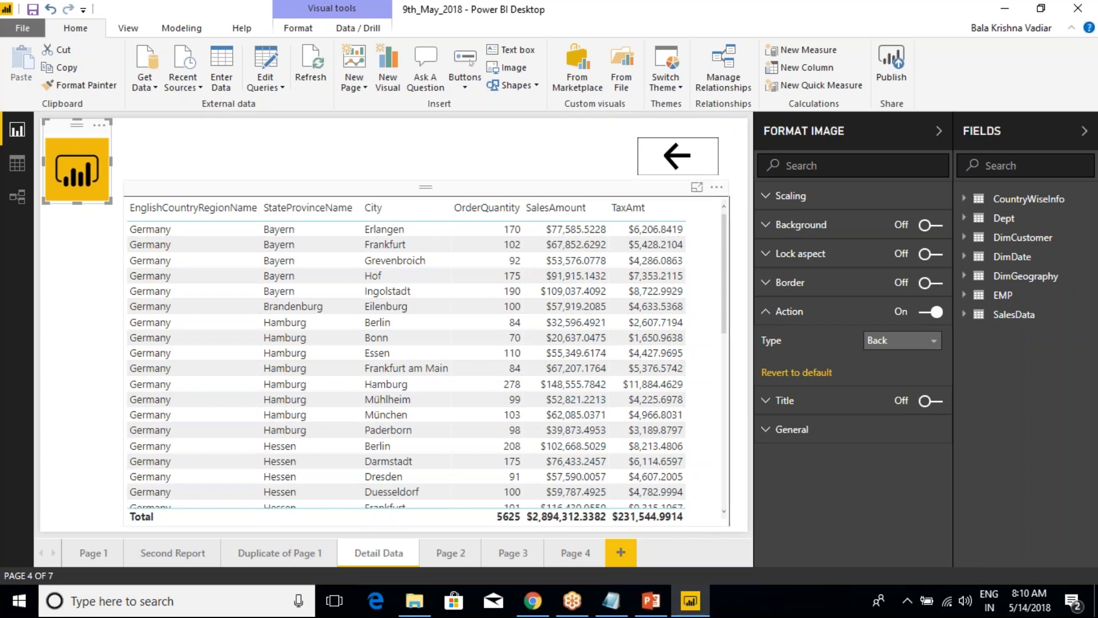
Turn off the arrow button's action.
click(702, 169)
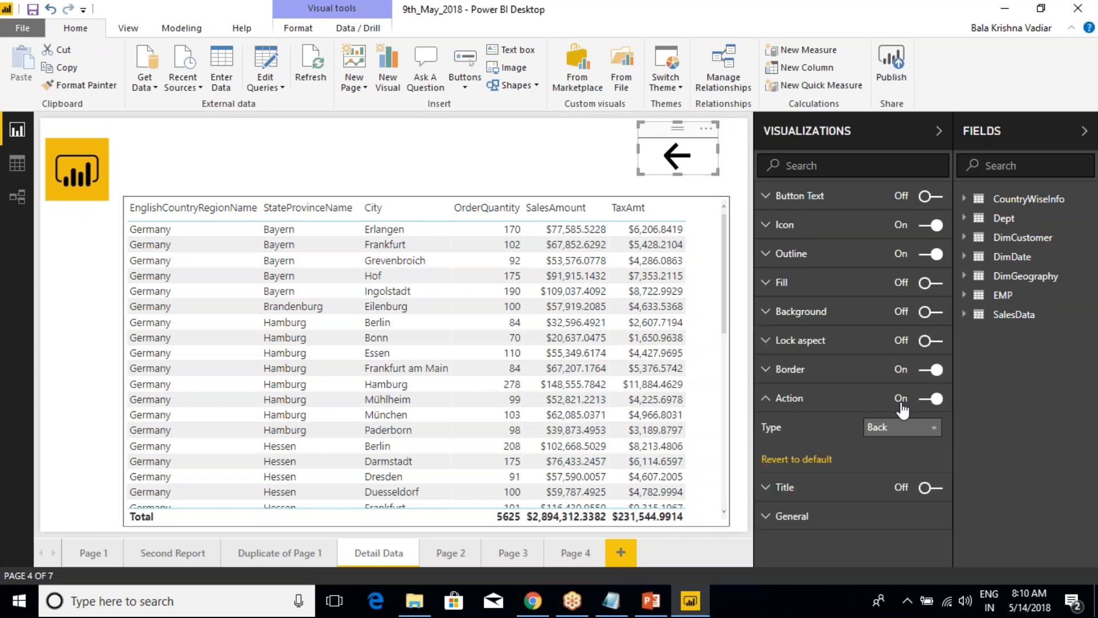
click(930, 400)
click(293, 165)
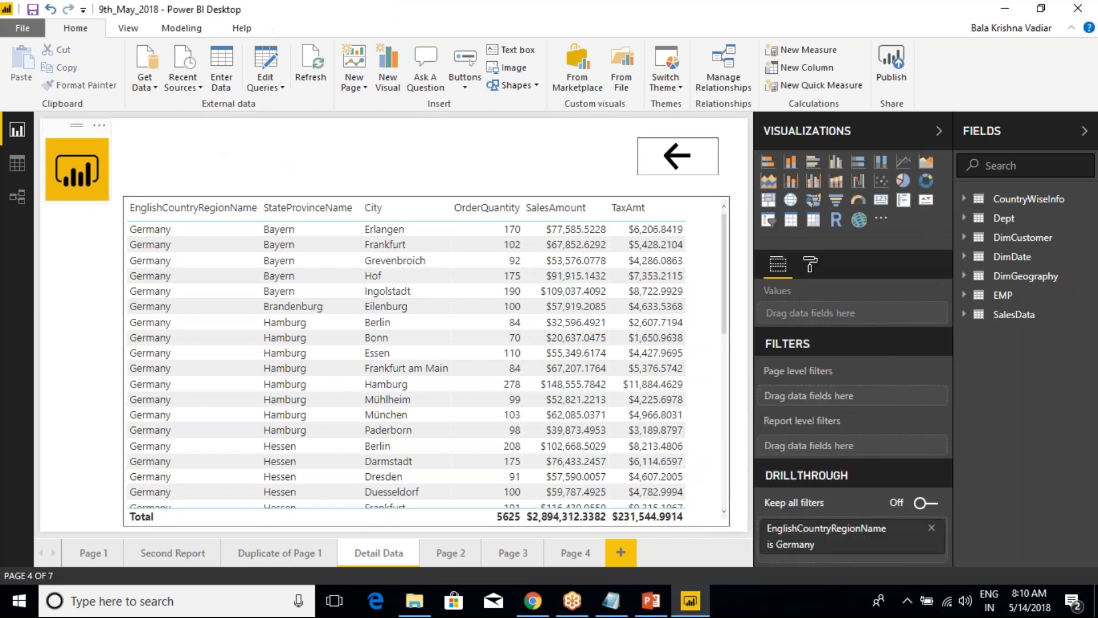
Test the logo image's back action and return to the Detail Data page.
click(94, 163)
ctrl+click(94, 163)
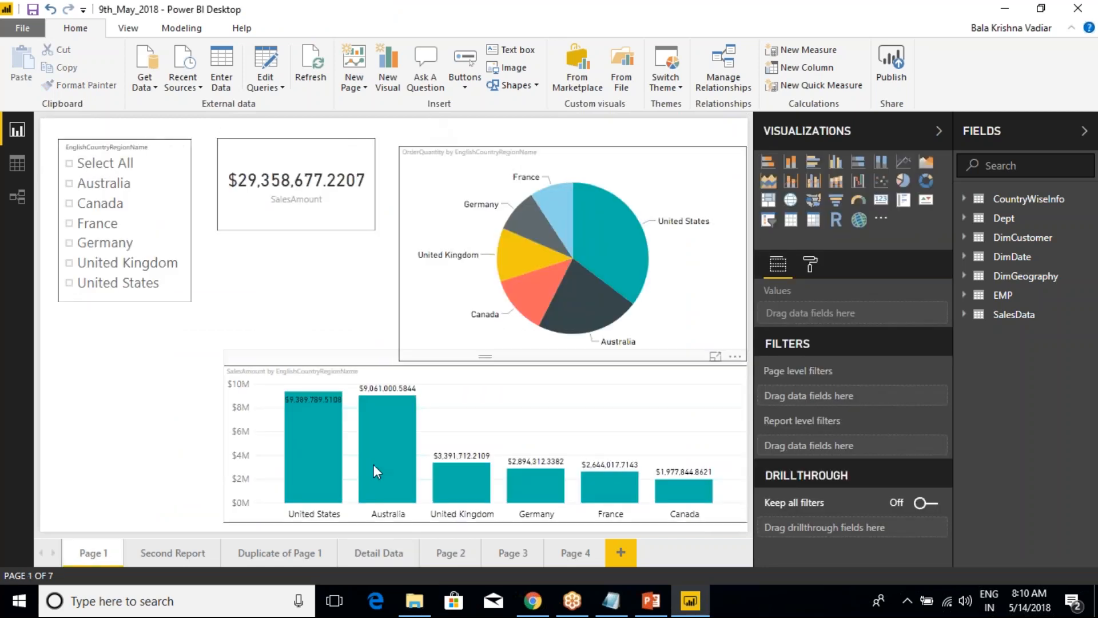
click(380, 550)
click(110, 151)
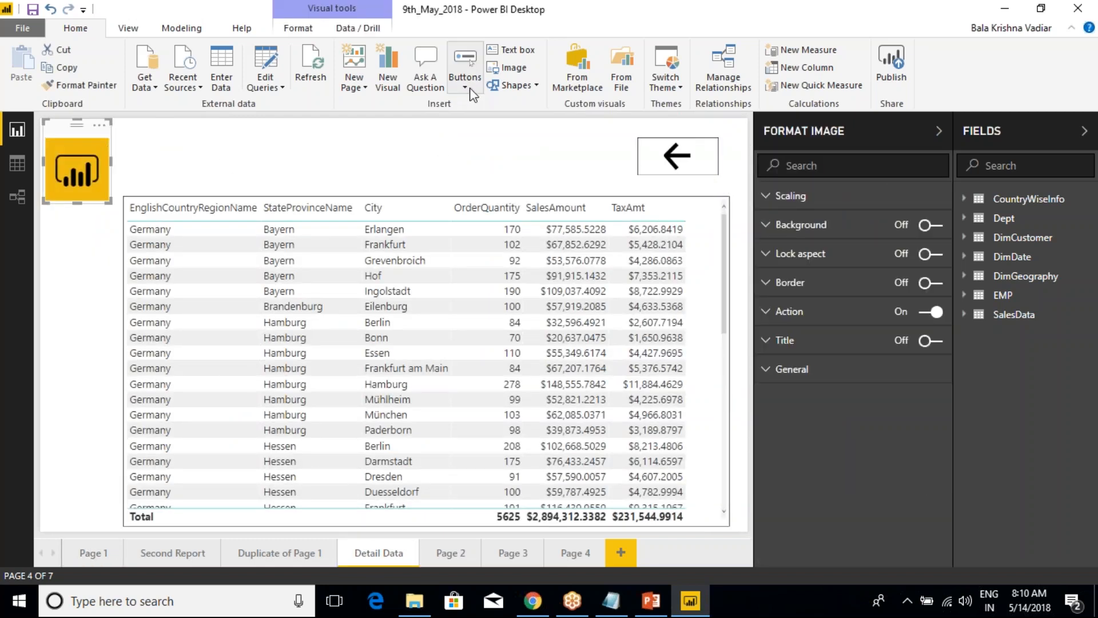
click(517, 85)
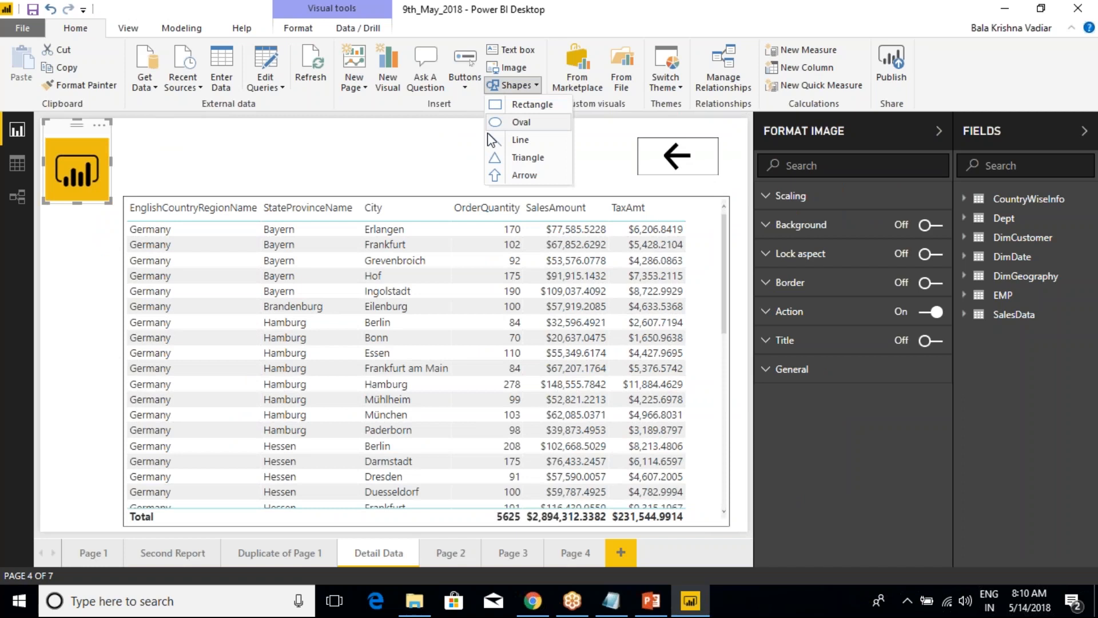
click(97, 140)
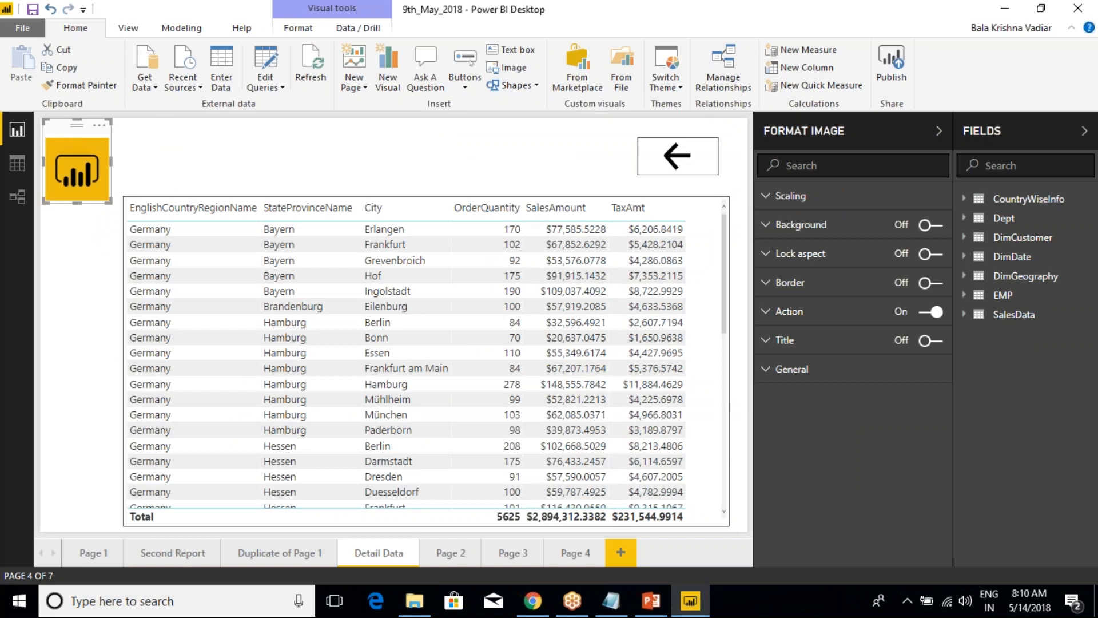
Turn the arrow button's action back on with the Back type.
click(650, 146)
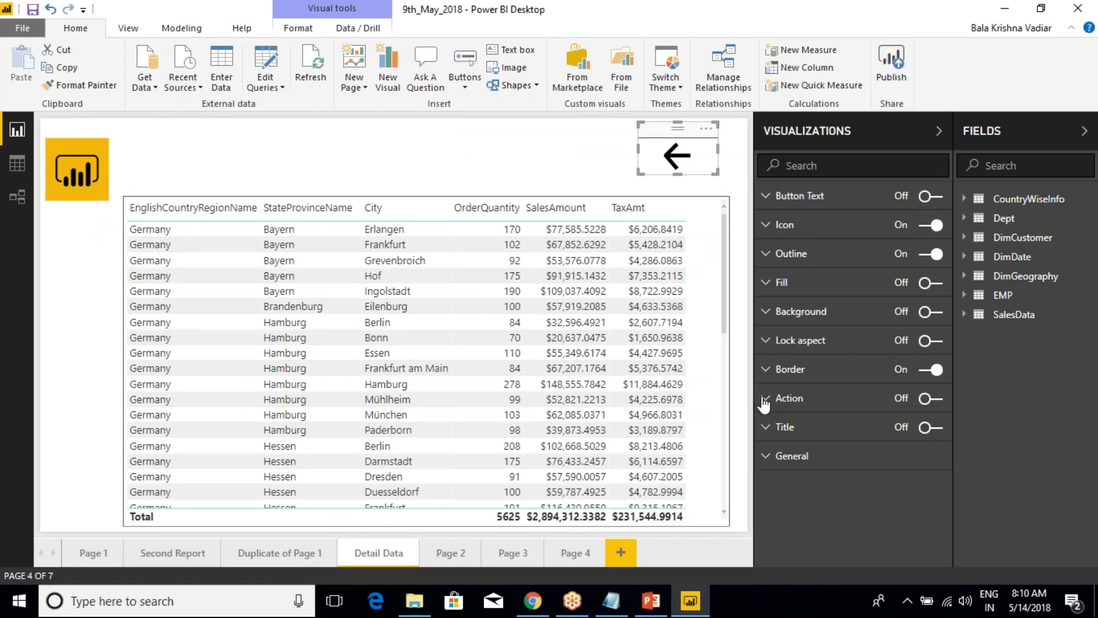
click(780, 400)
click(931, 398)
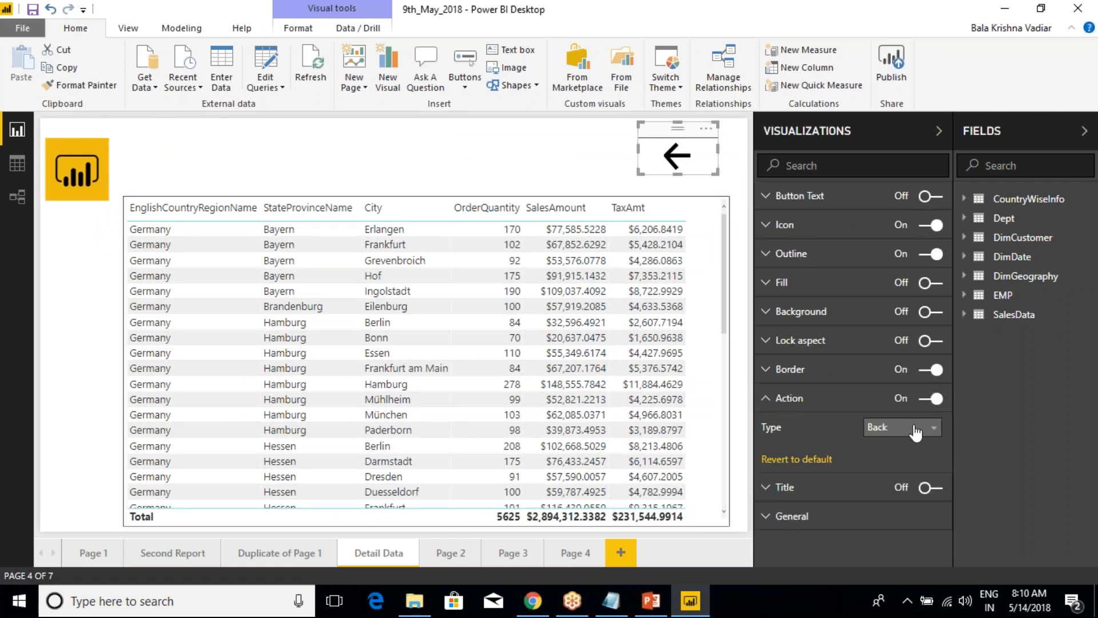
Change the logo image's action type to Bookmark and check which bookmarks can be assigned.
click(72, 149)
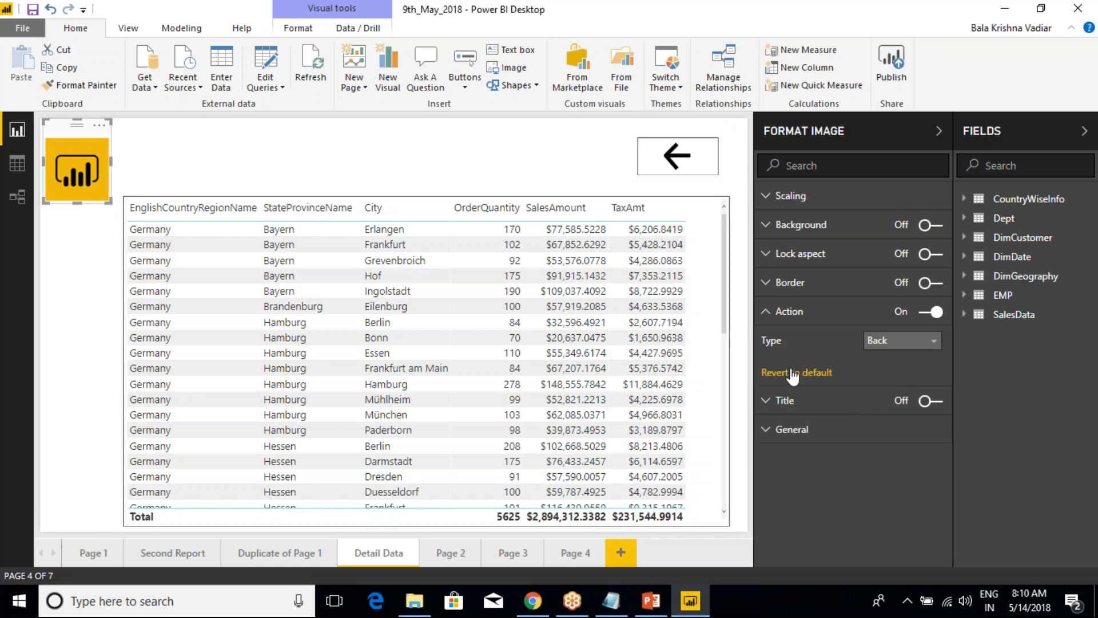
click(899, 341)
click(883, 378)
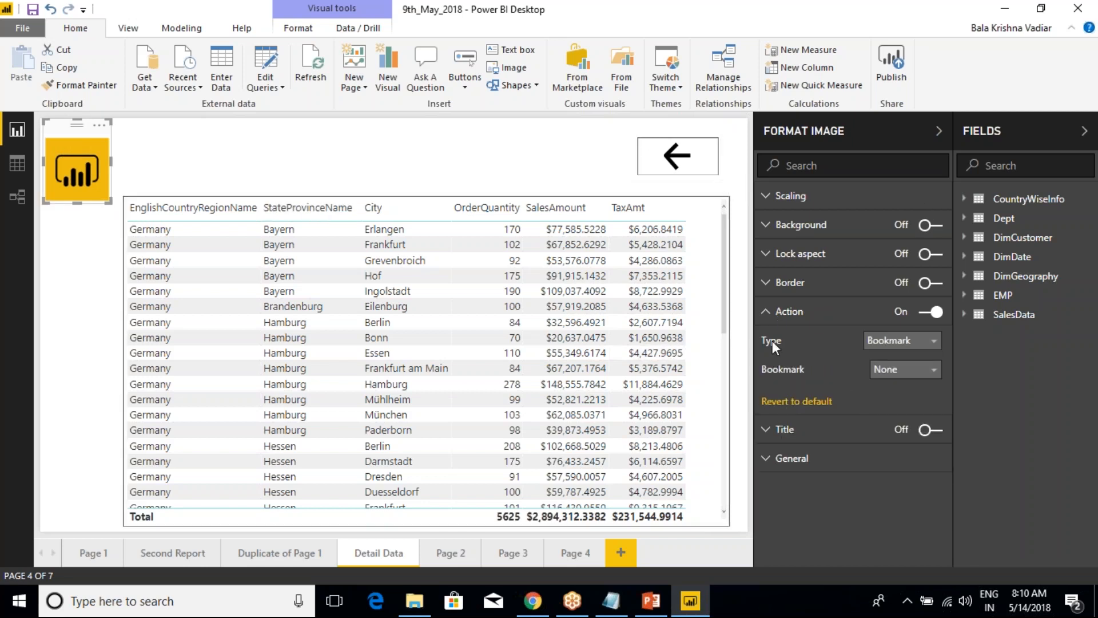
click(895, 372)
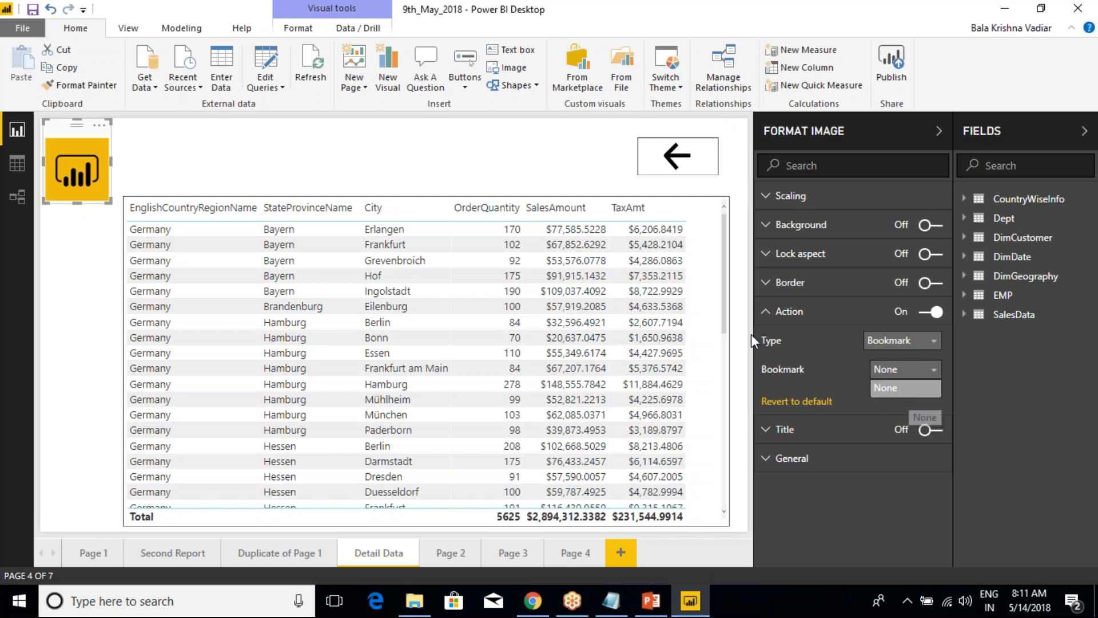
click(889, 370)
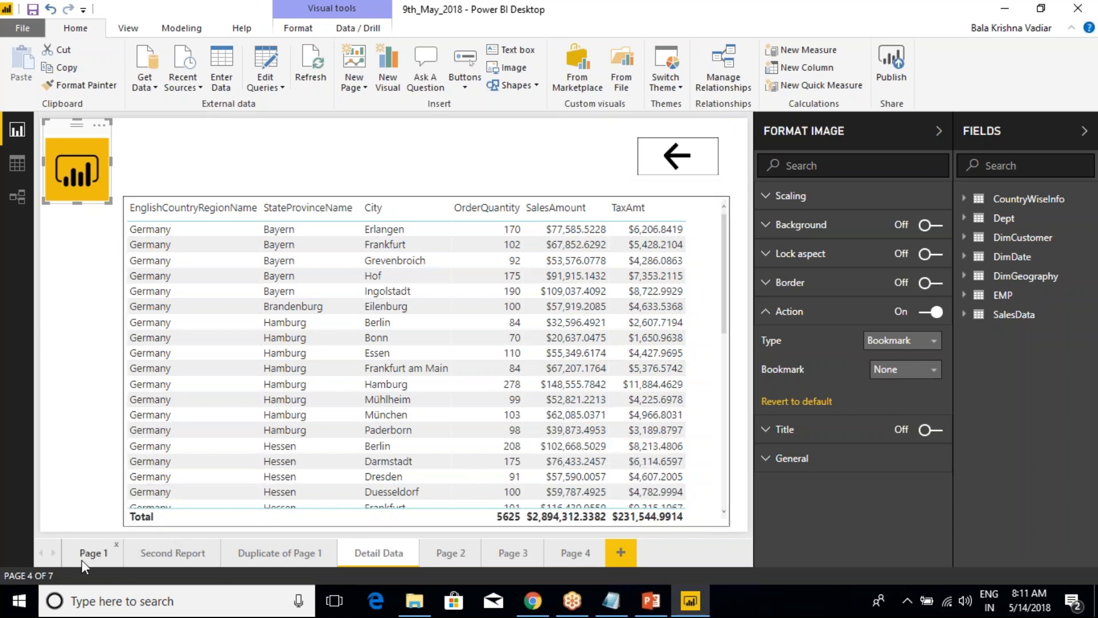
Go to Page 4 and show the Bookmarks pane.
click(586, 560)
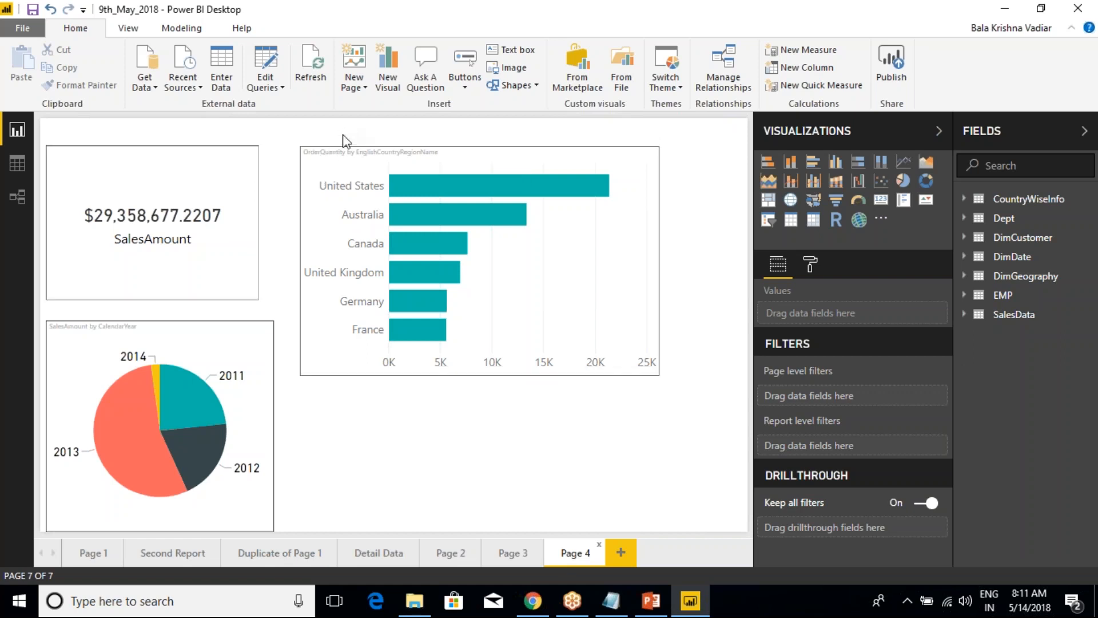
click(324, 179)
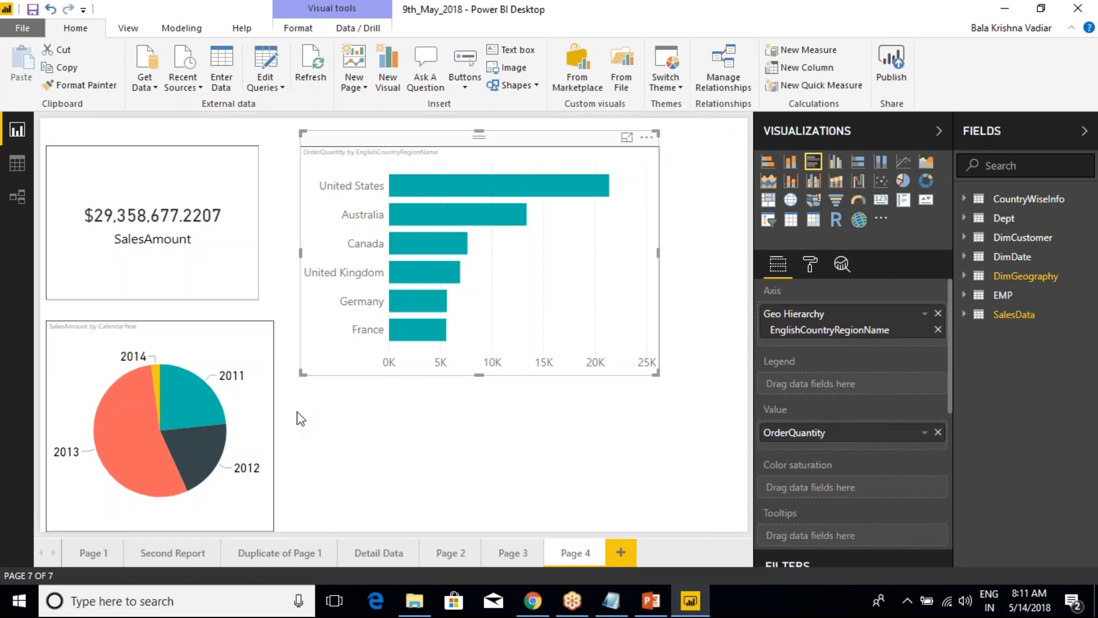
click(418, 441)
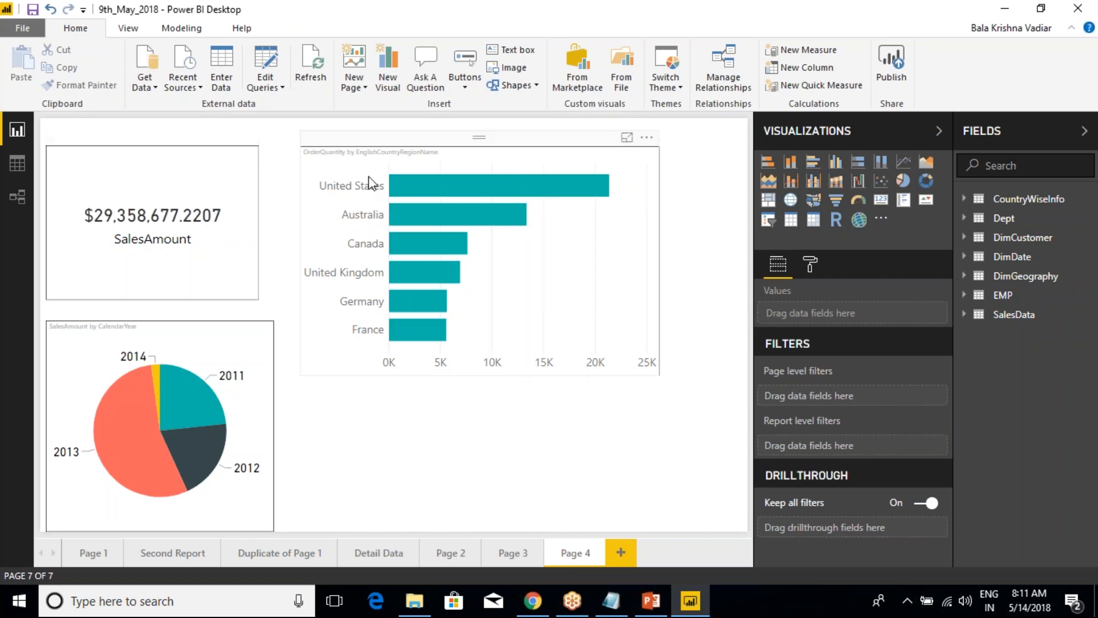
click(128, 28)
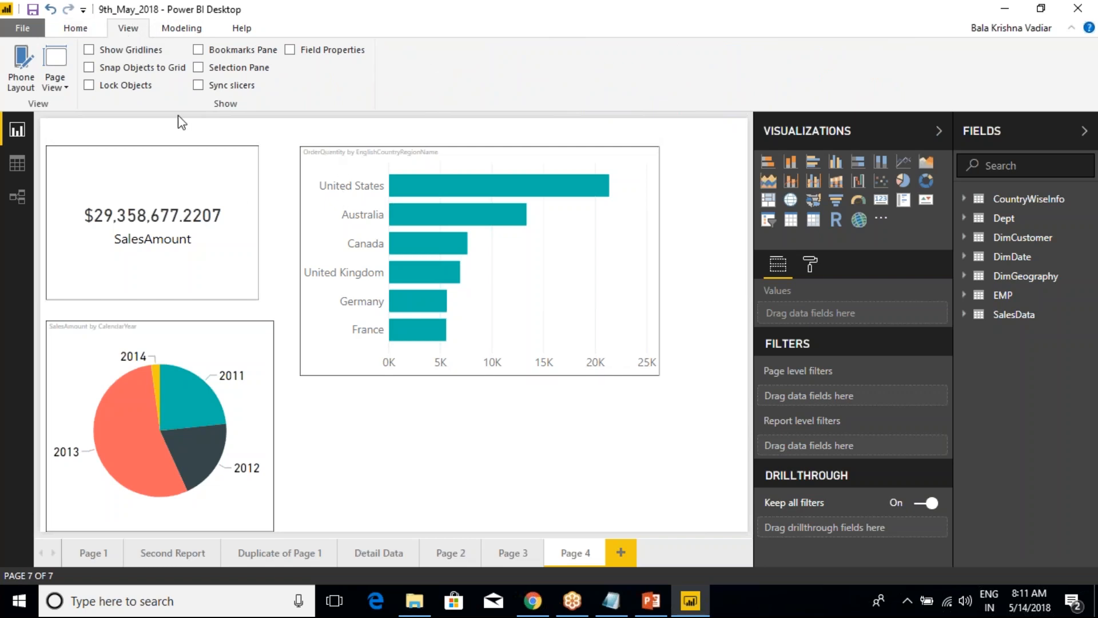
click(222, 48)
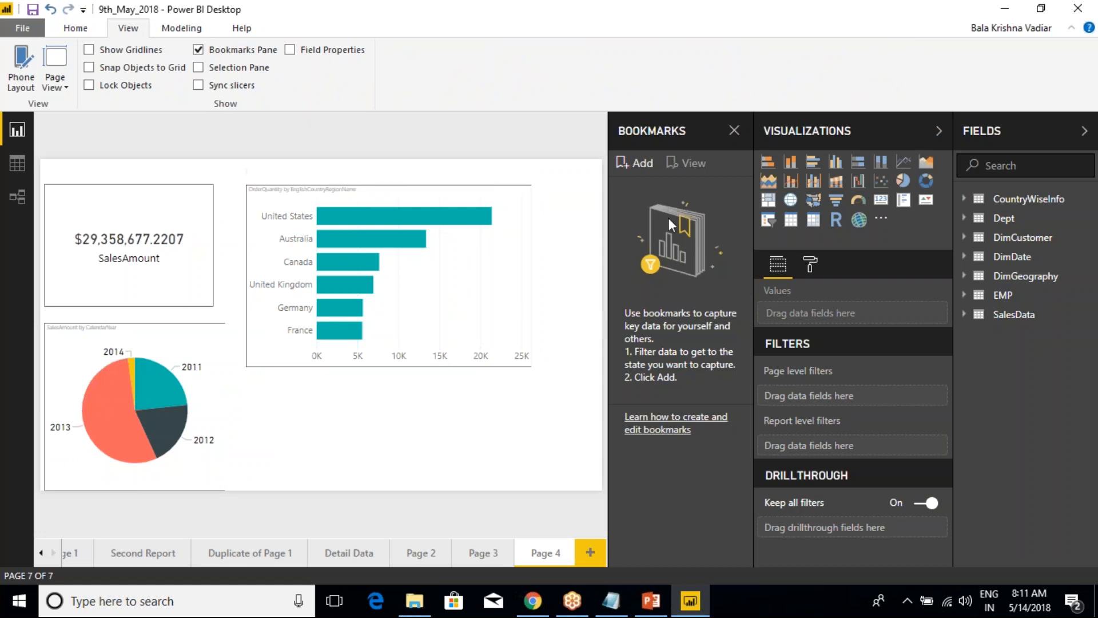
Add a bookmark that captures the current state of Page 4.
key(ctrl+shift+d)
mouse_move(593, 102)
mouse_down()
mouse_move(696, 176)
mouse_move(674, 441)
mouse_move(750, 468)
mouse_up()
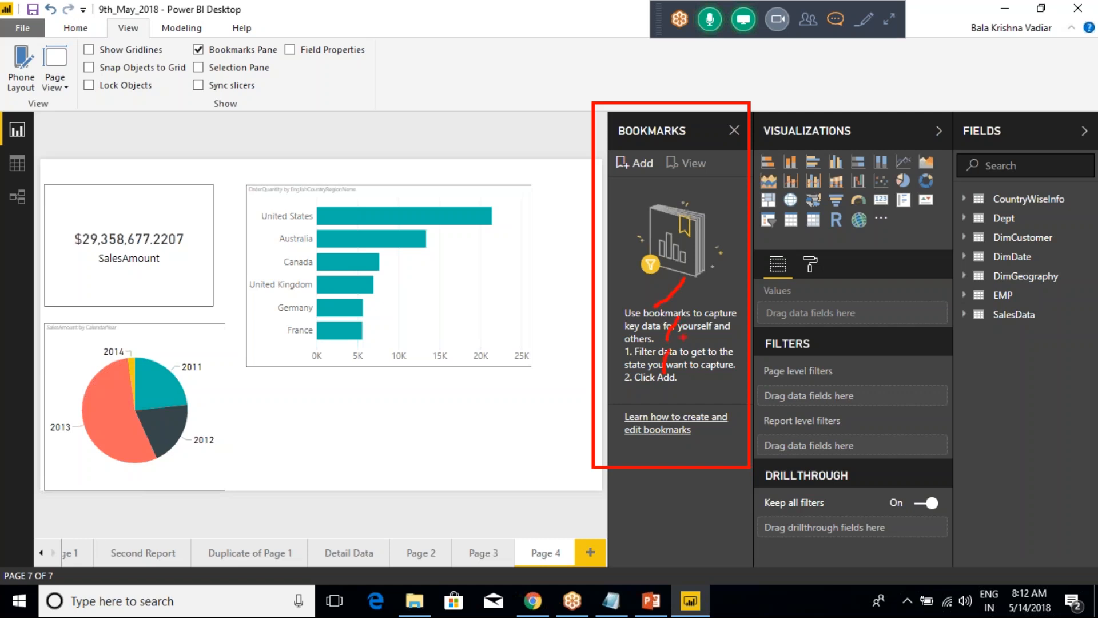
key(Escape)
click(635, 163)
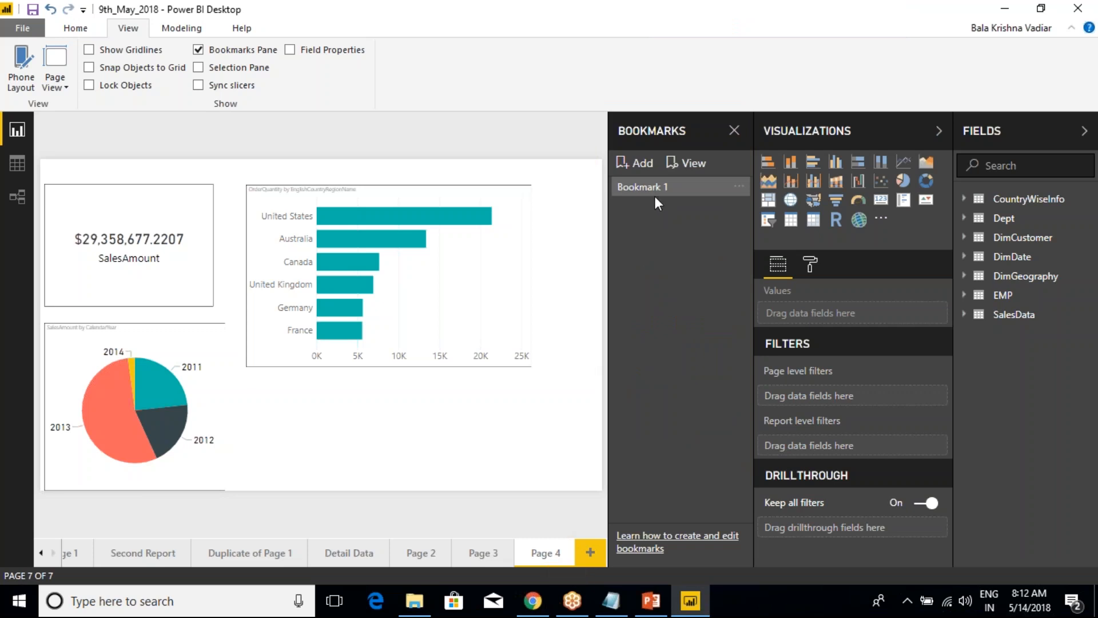
Rename the new bookmark as Page4 and hide the Bookmarks pane.
click(739, 187)
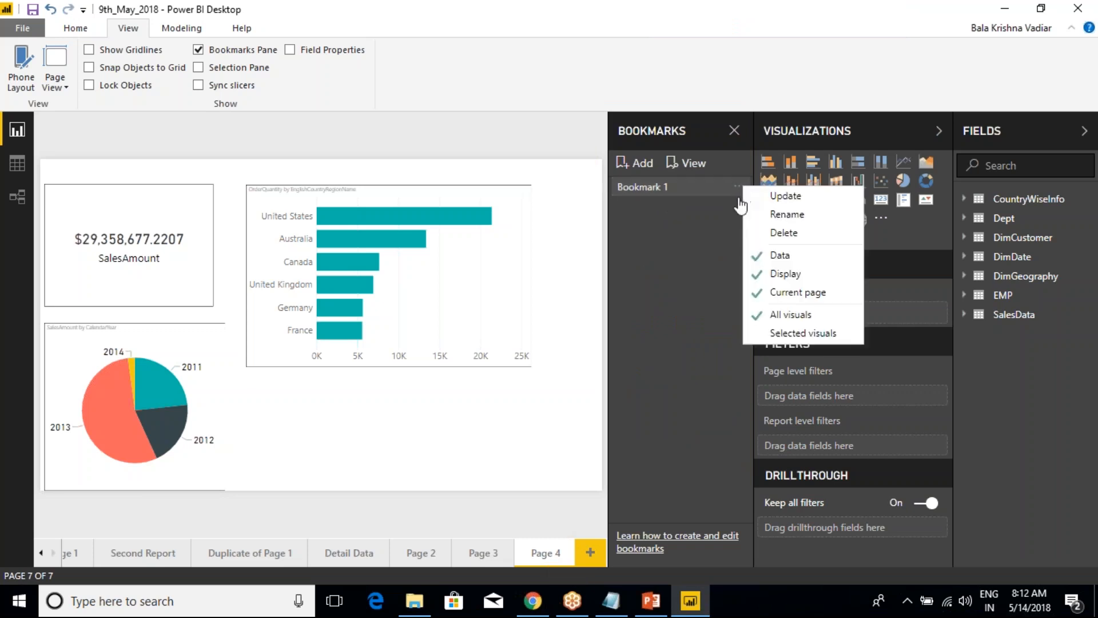
click(718, 213)
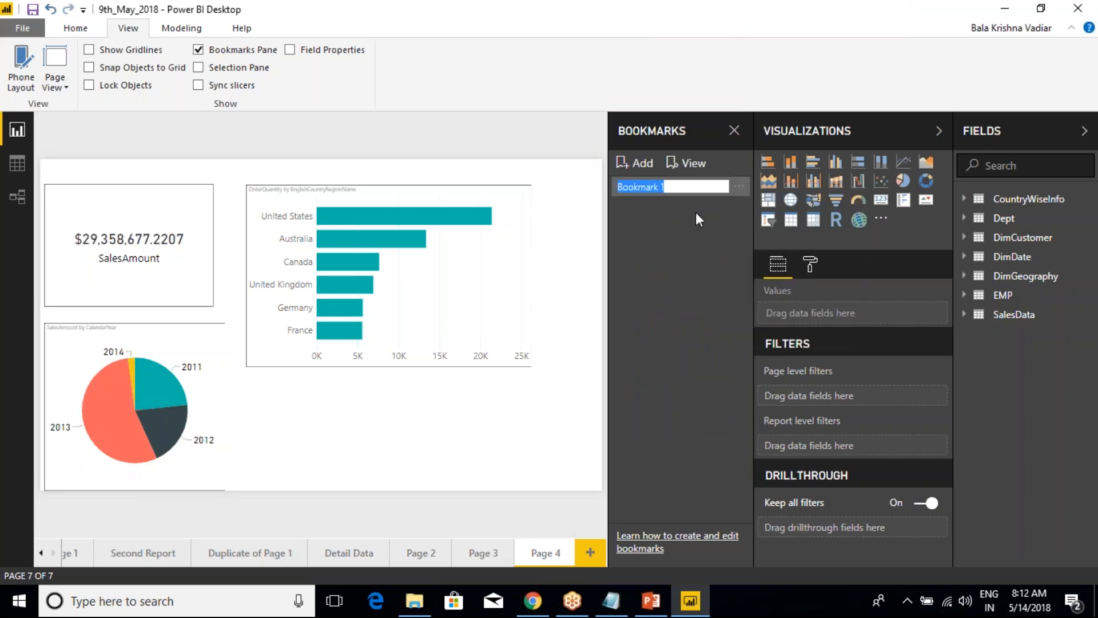
text(Page4)
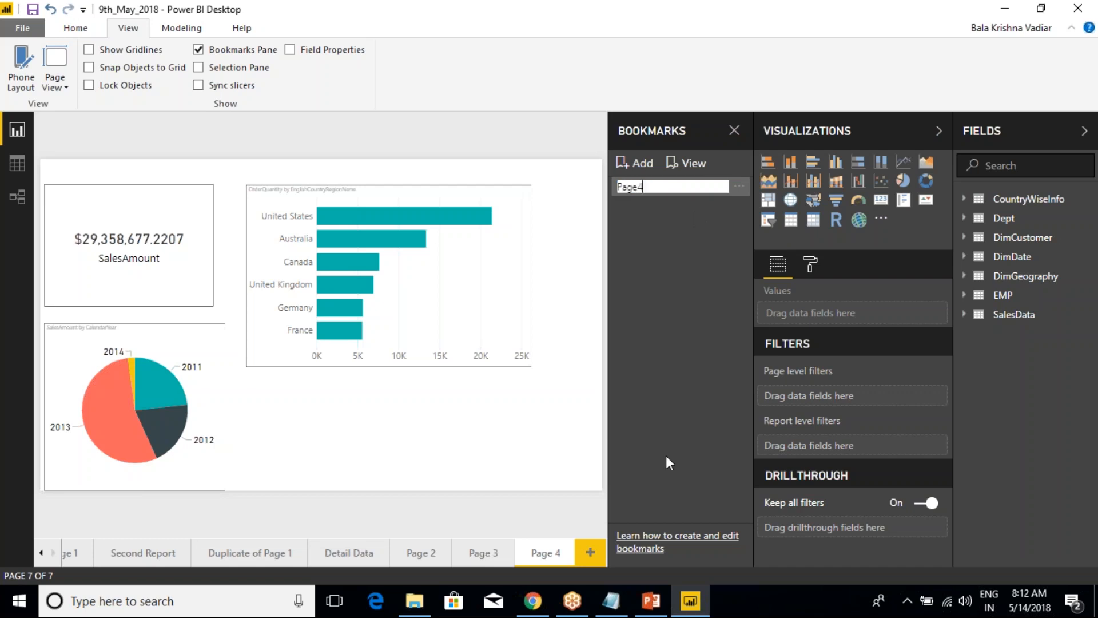
click(527, 437)
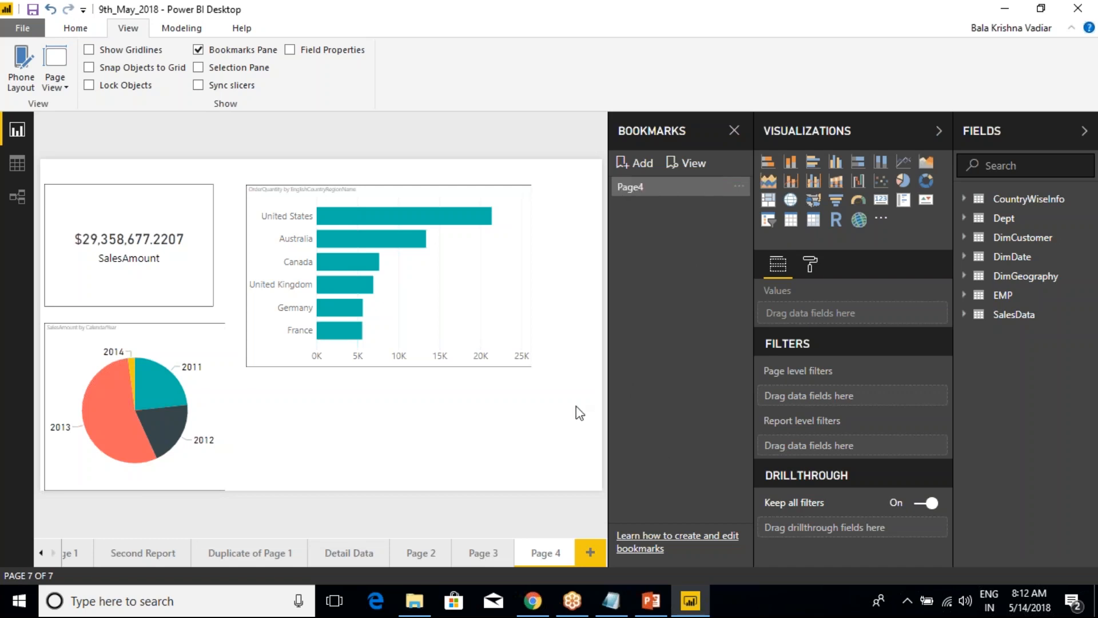
click(734, 131)
click(76, 28)
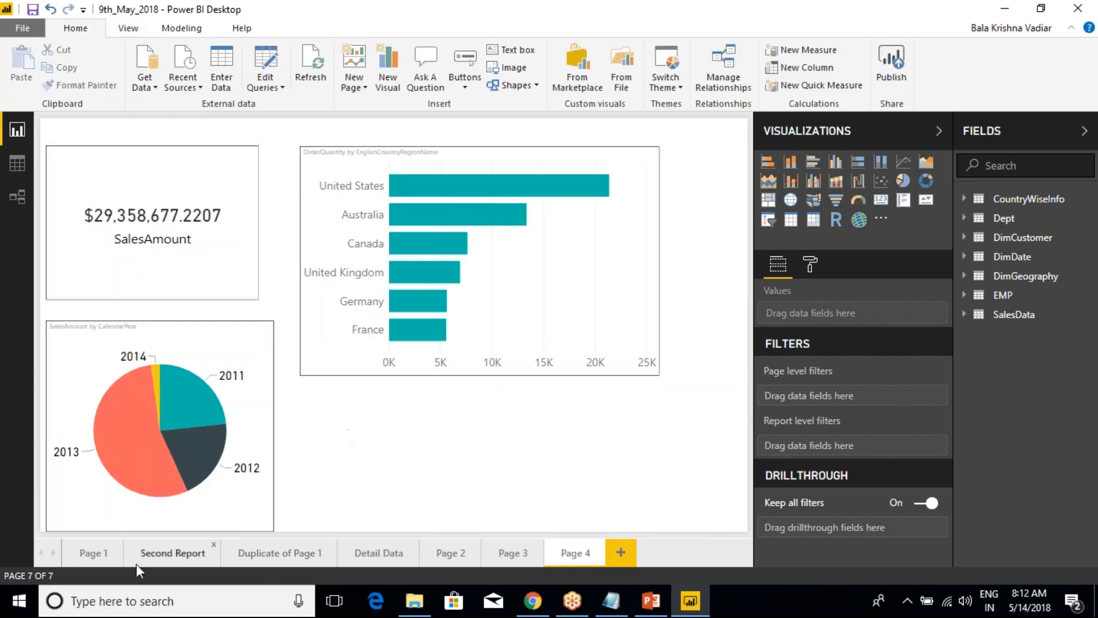
On the Detail Data page, check which bookmarks can be assigned to the logo image's action.
click(260, 554)
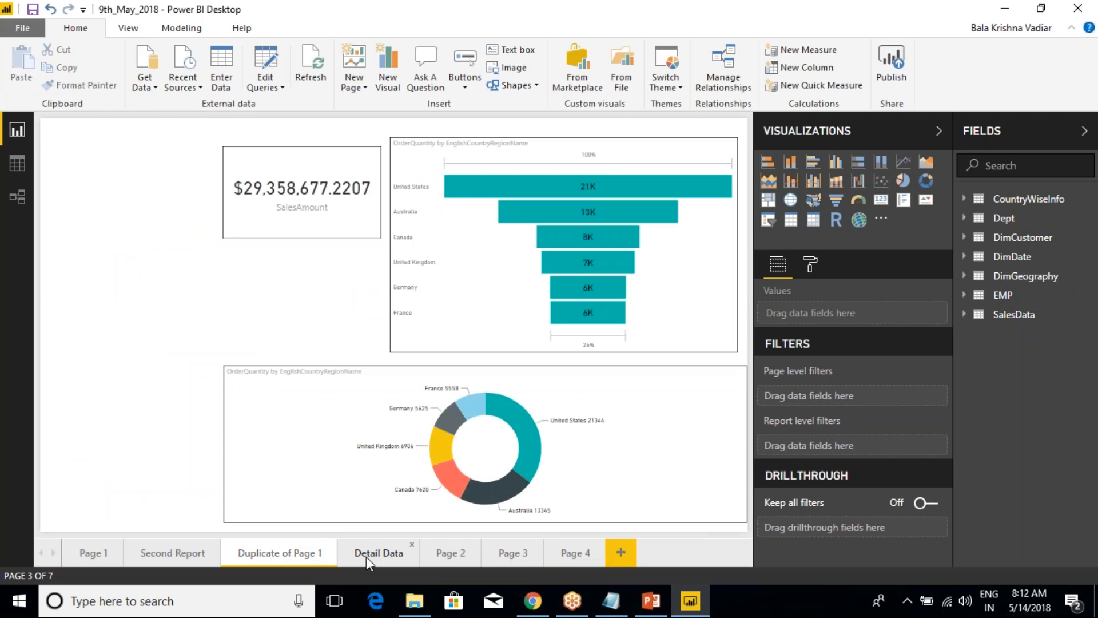
click(366, 553)
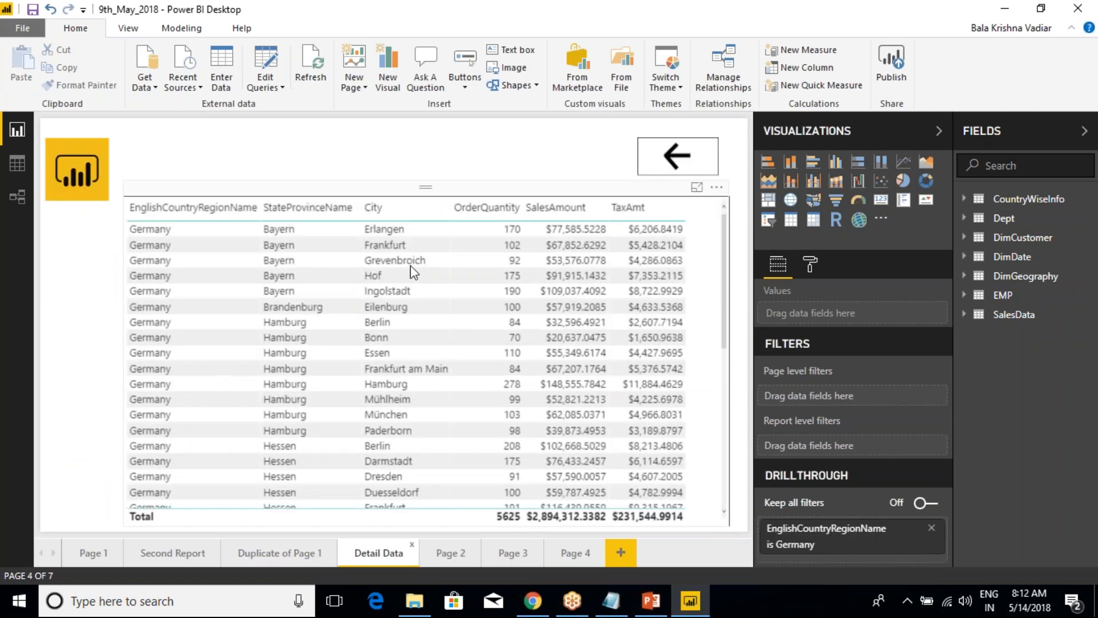
click(58, 131)
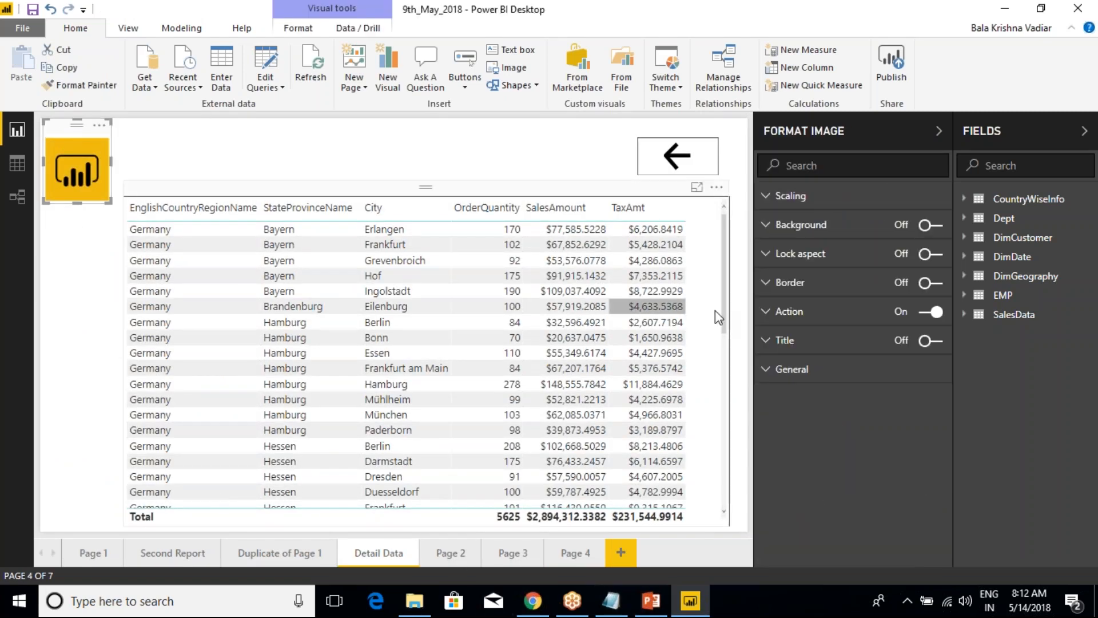
click(767, 311)
click(902, 377)
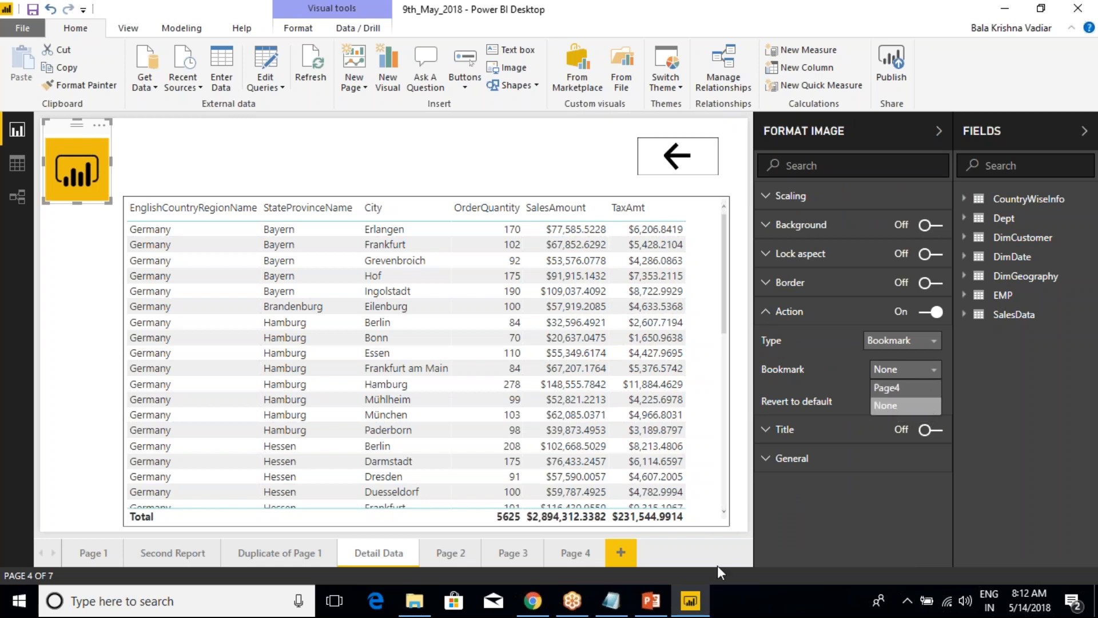
click(705, 558)
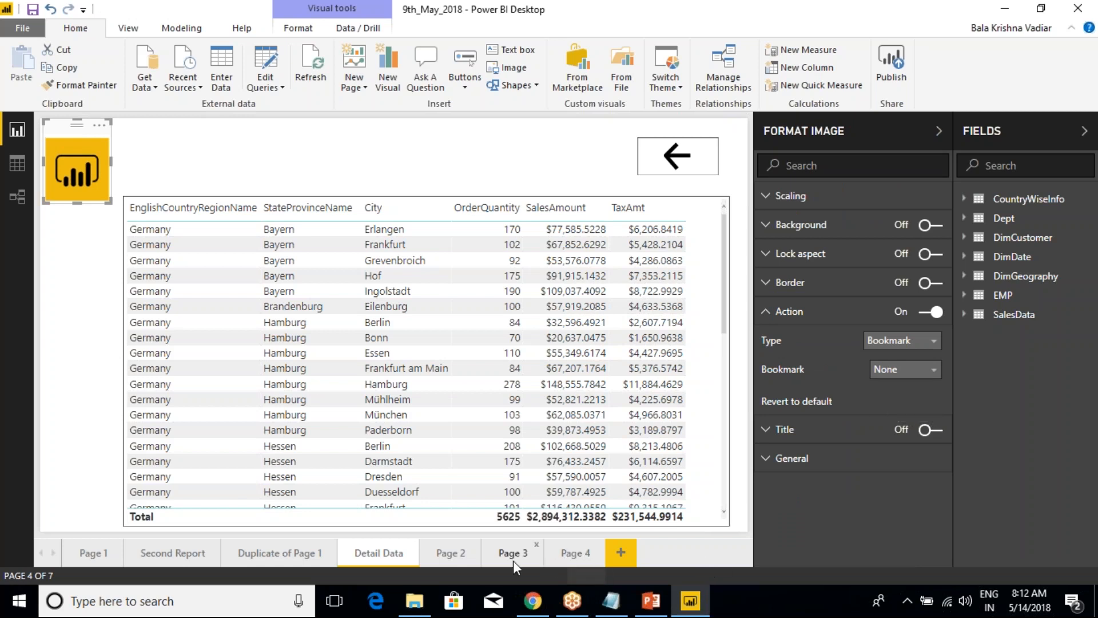
Go to Page 1, show the Bookmarks pane and add a bookmark of the page's current state.
click(73, 555)
click(128, 28)
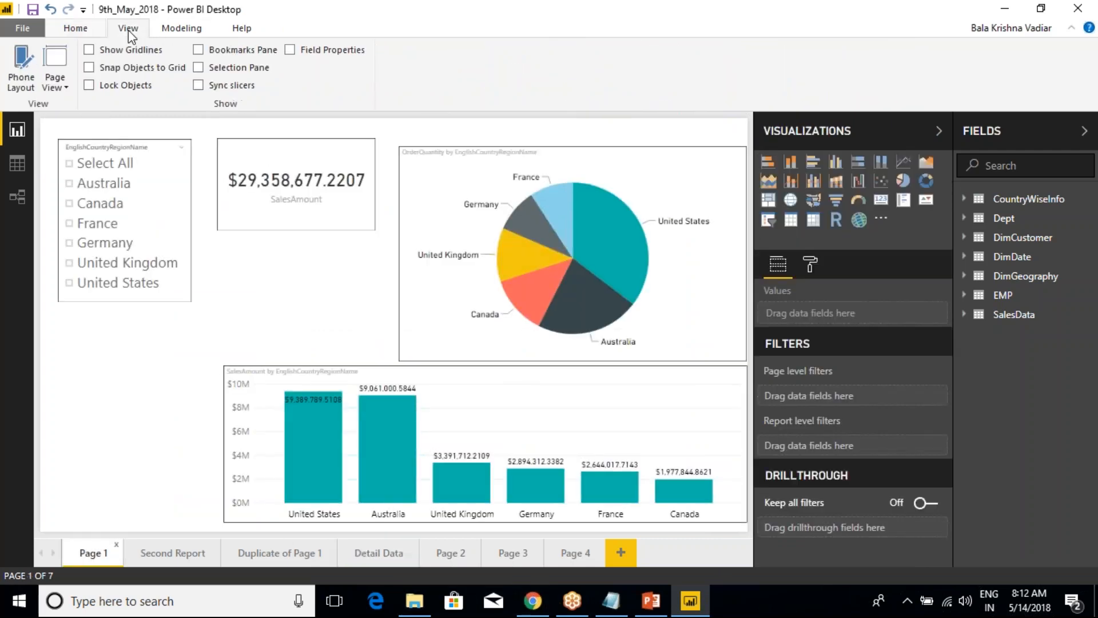
click(197, 50)
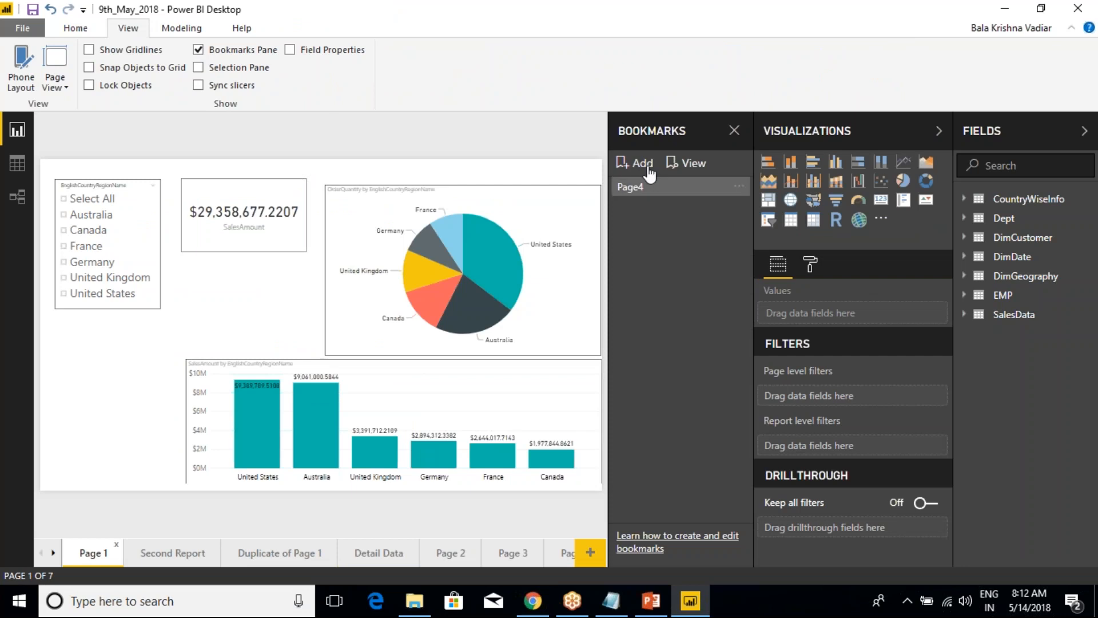
click(637, 166)
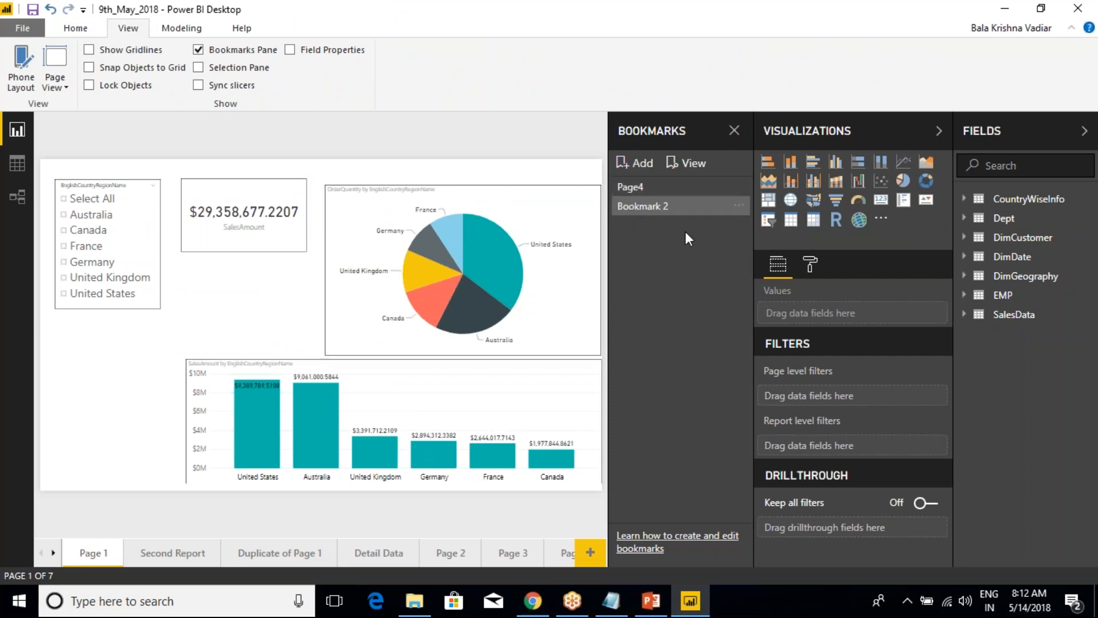
Rename the Page 1 bookmark as Page1 and hide the Bookmarks pane.
click(740, 206)
click(785, 238)
text(Pa)
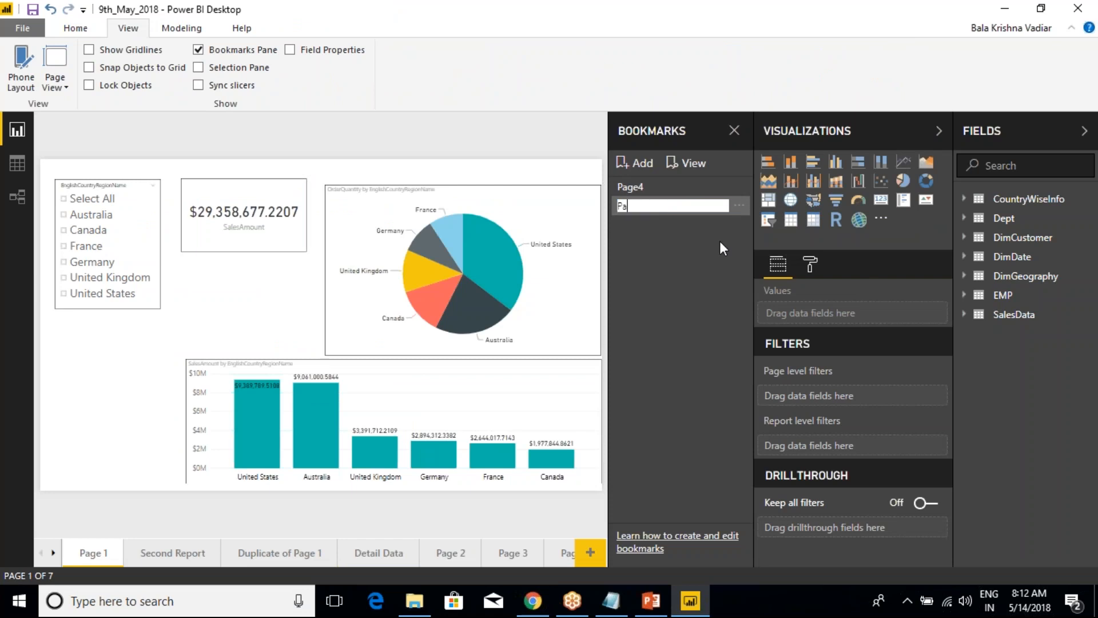
text(ge1)
key(Return)
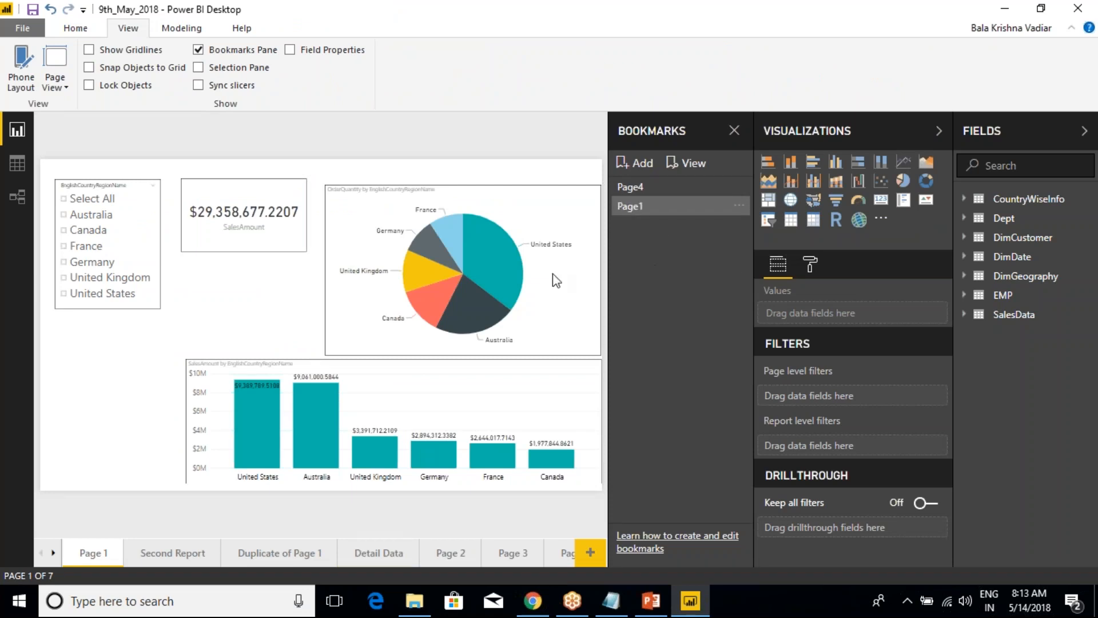
click(733, 130)
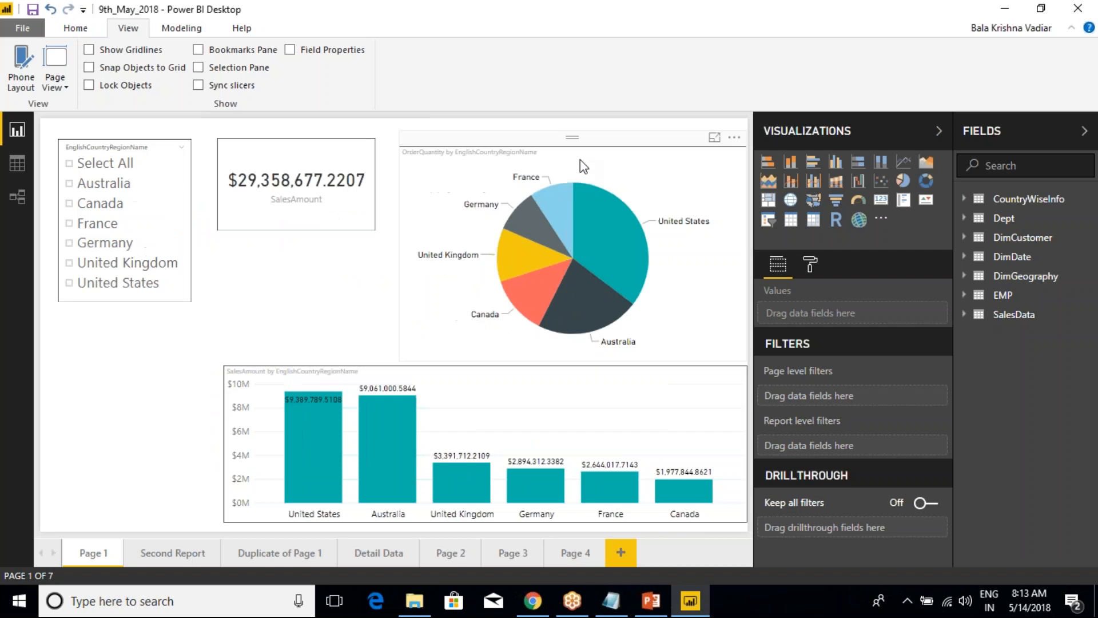
On the Detail Data page, assign the Page4 bookmark to the logo image's action.
click(382, 554)
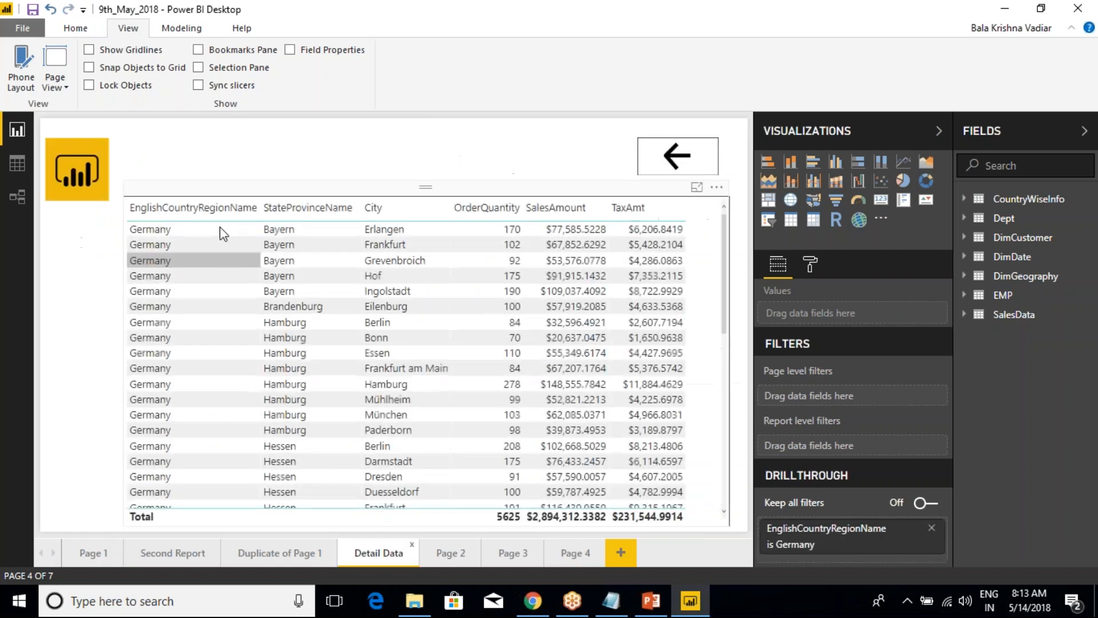
click(61, 134)
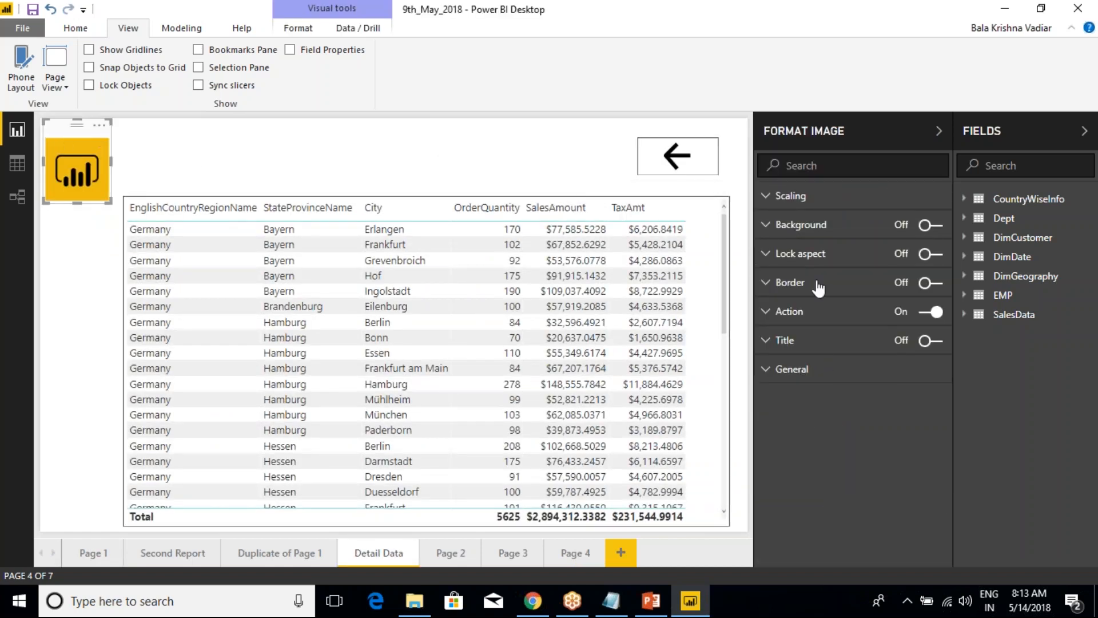
click(769, 313)
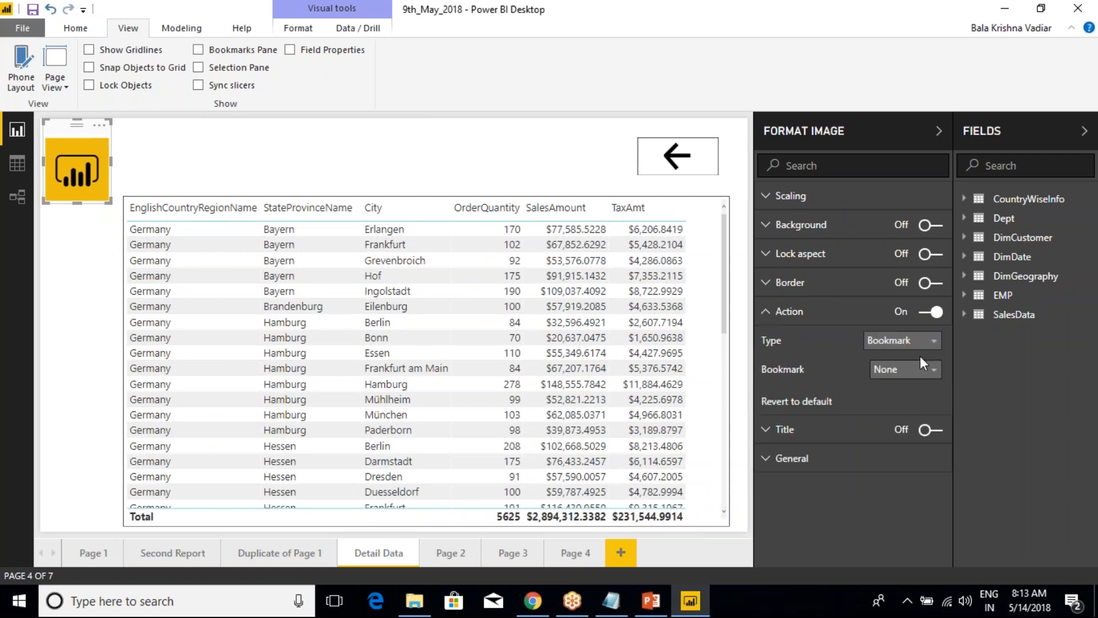
click(911, 371)
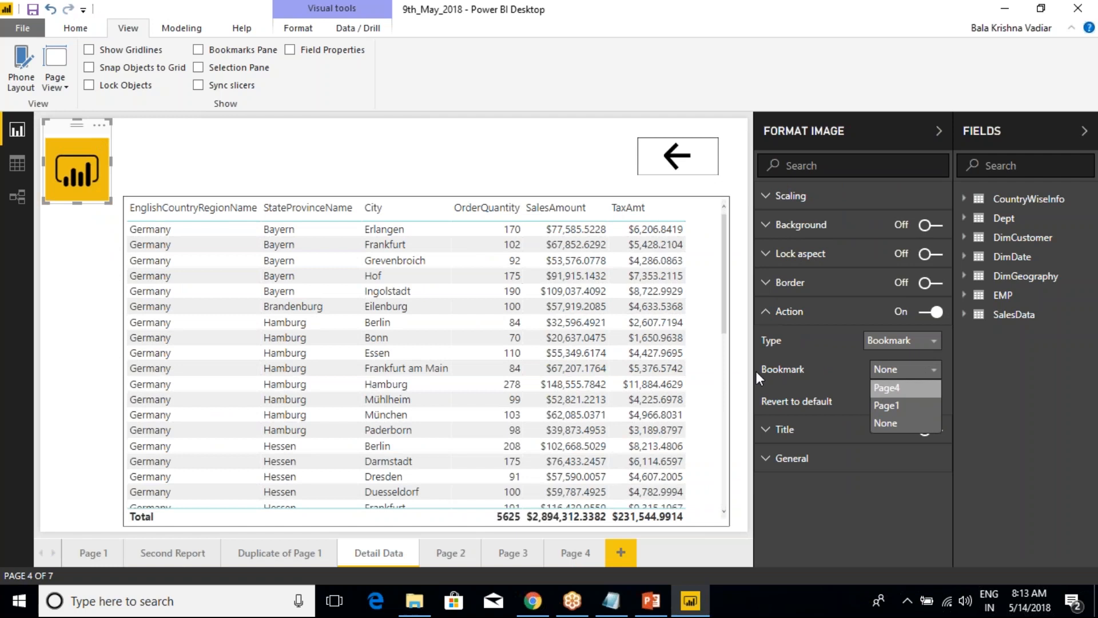
click(889, 388)
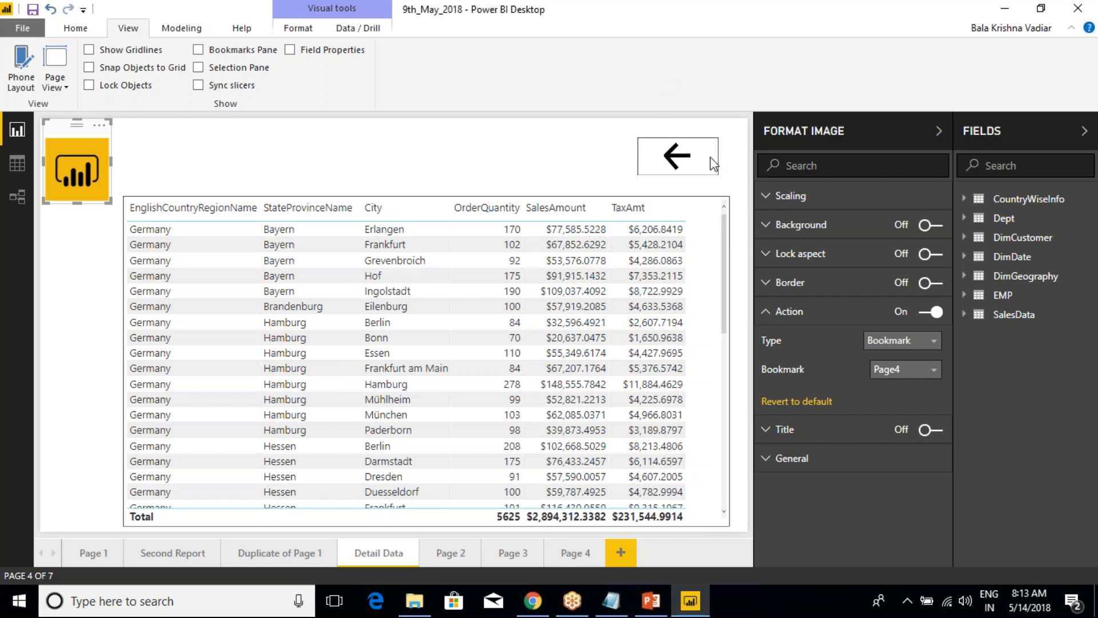
Collapse the Format Image and Fields panes and test the logo image's bookmark action.
click(938, 131)
click(1084, 131)
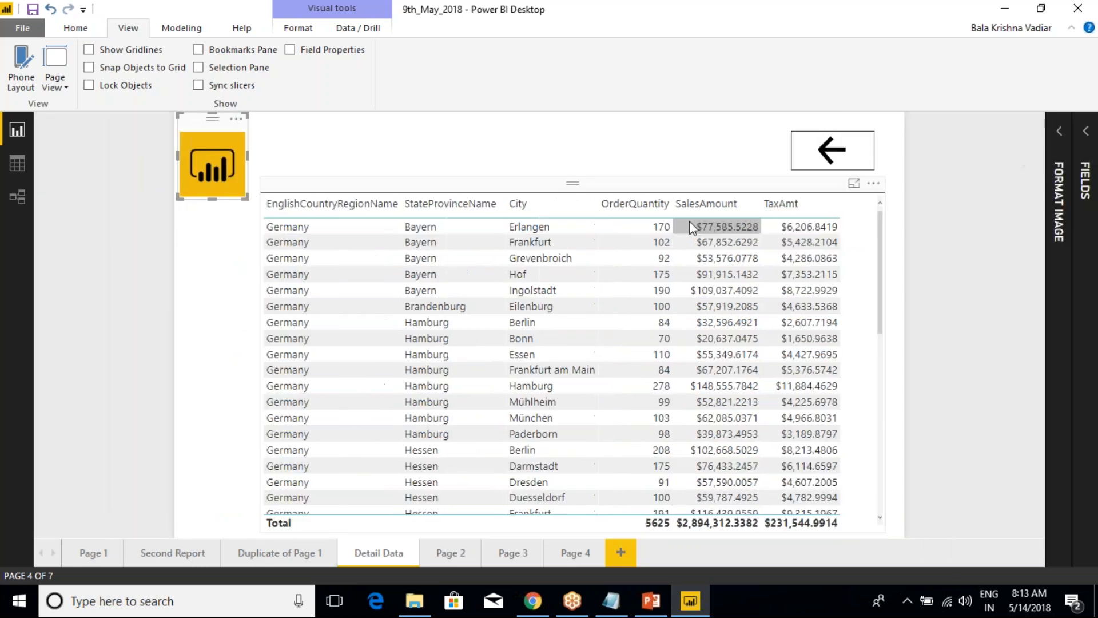
click(364, 150)
click(241, 147)
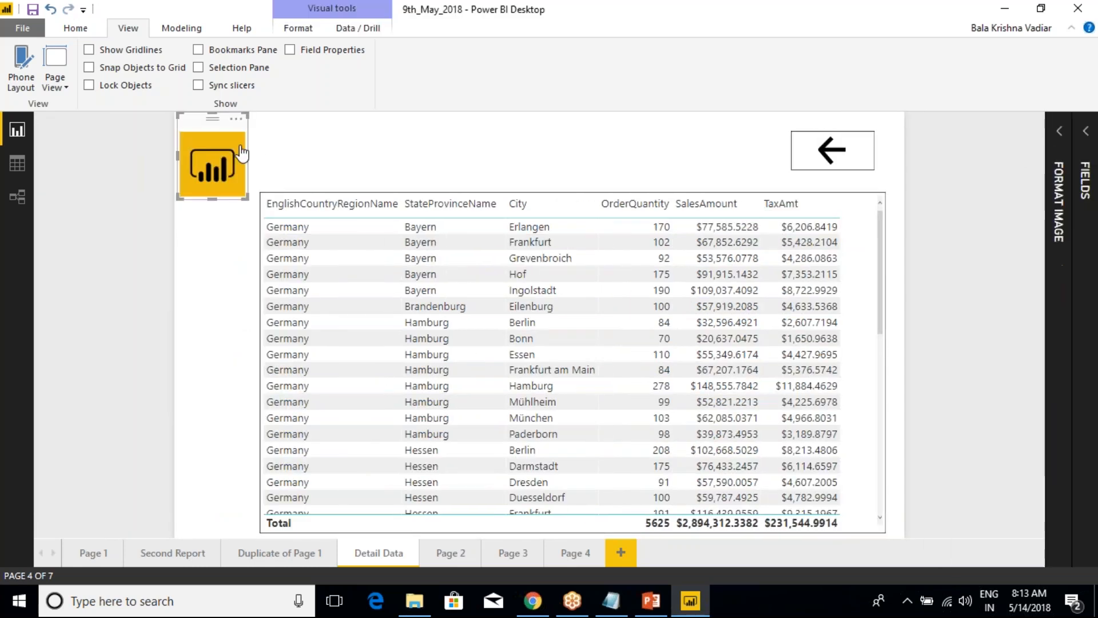
ctrl+click(241, 152)
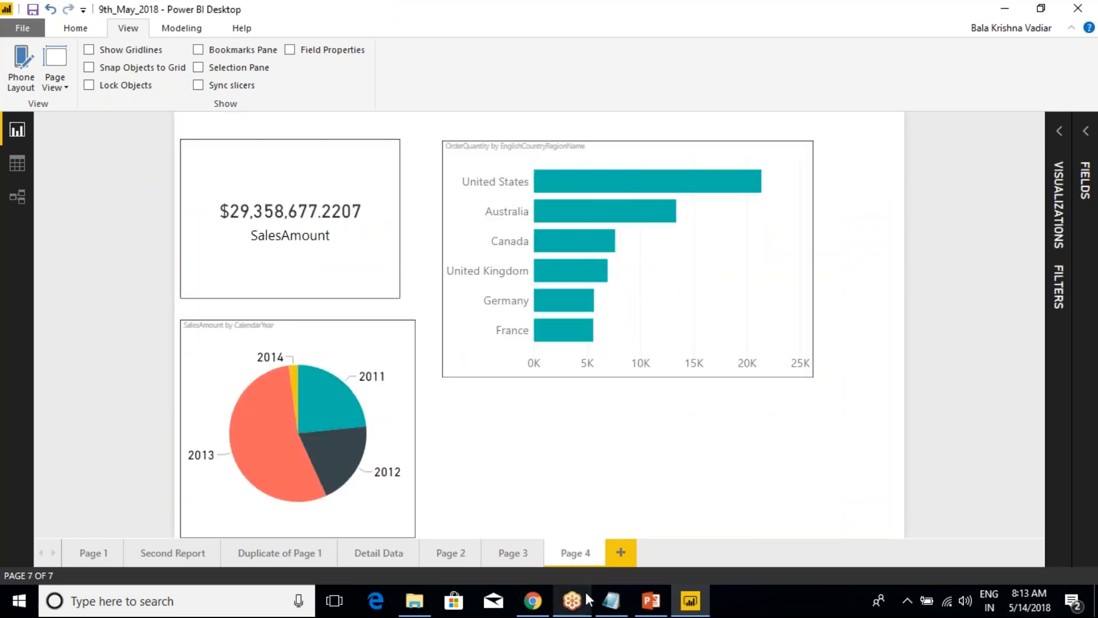
Switch to the Class Notes in Notepad and add "What is Buttons --> Diff between Back and BookMarks" below the Many-to-Many Relationship line.
click(612, 601)
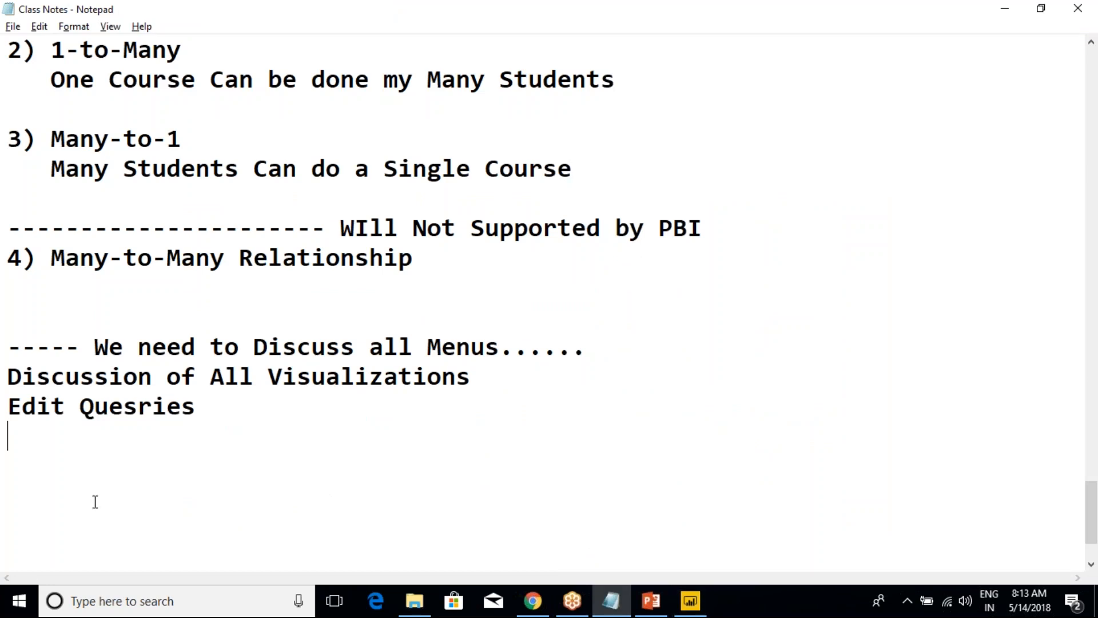
click(216, 291)
key(Return)
text(What is)
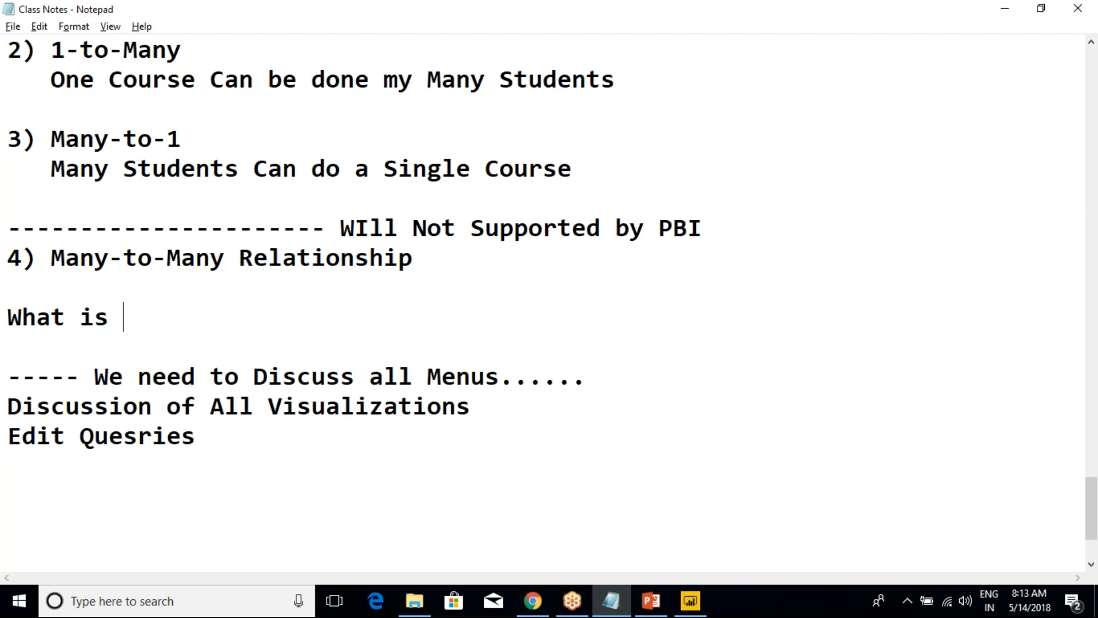
text( Butto)
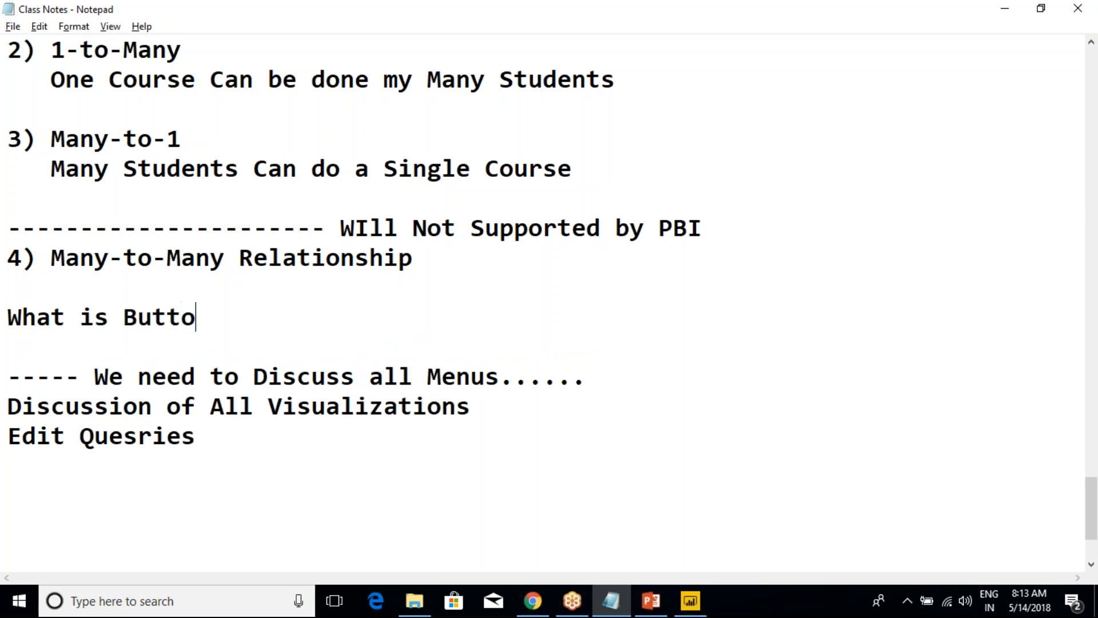
text(ns --> Dif)
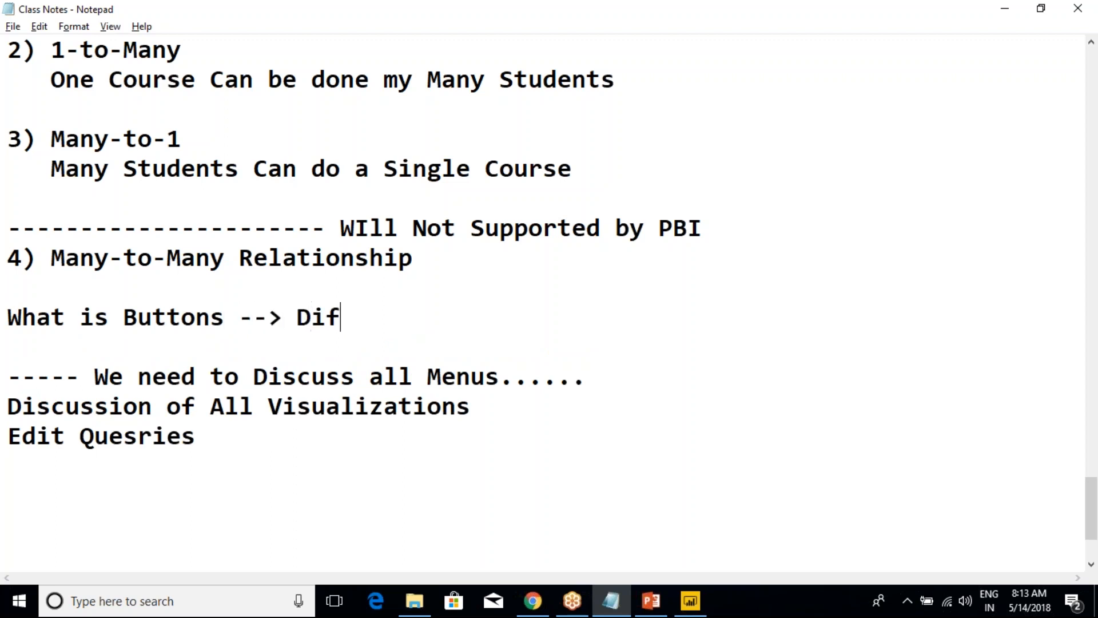
text(f between )
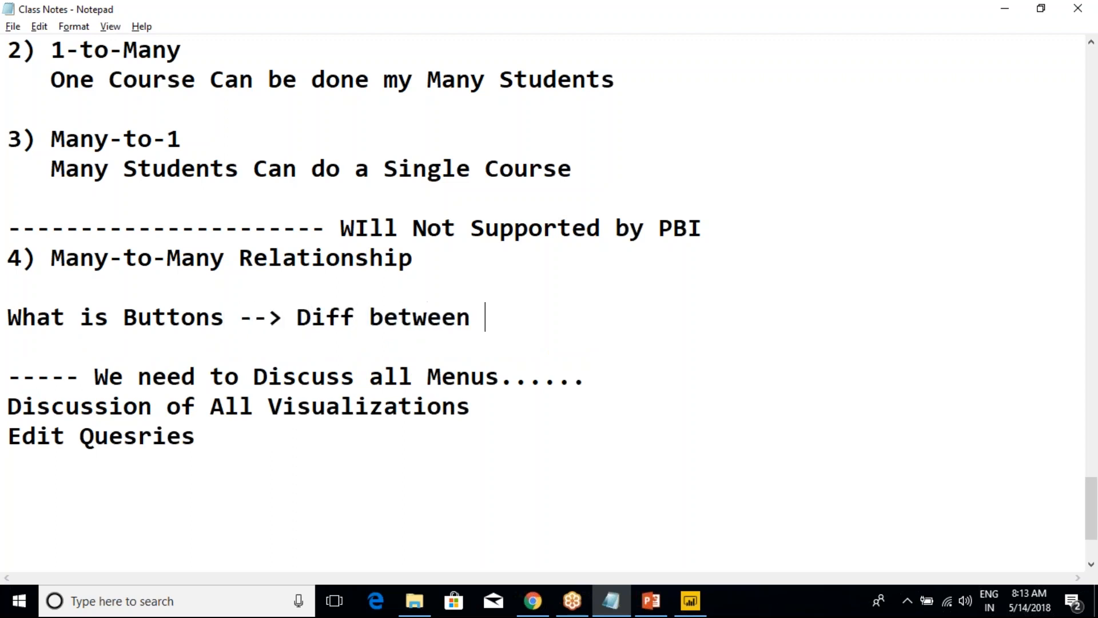
text(Backa nd)
key(BackSpace)
key(BackSpace)
key(BackSpace)
key(BackSpace)
key(BackSpace)
text(and )
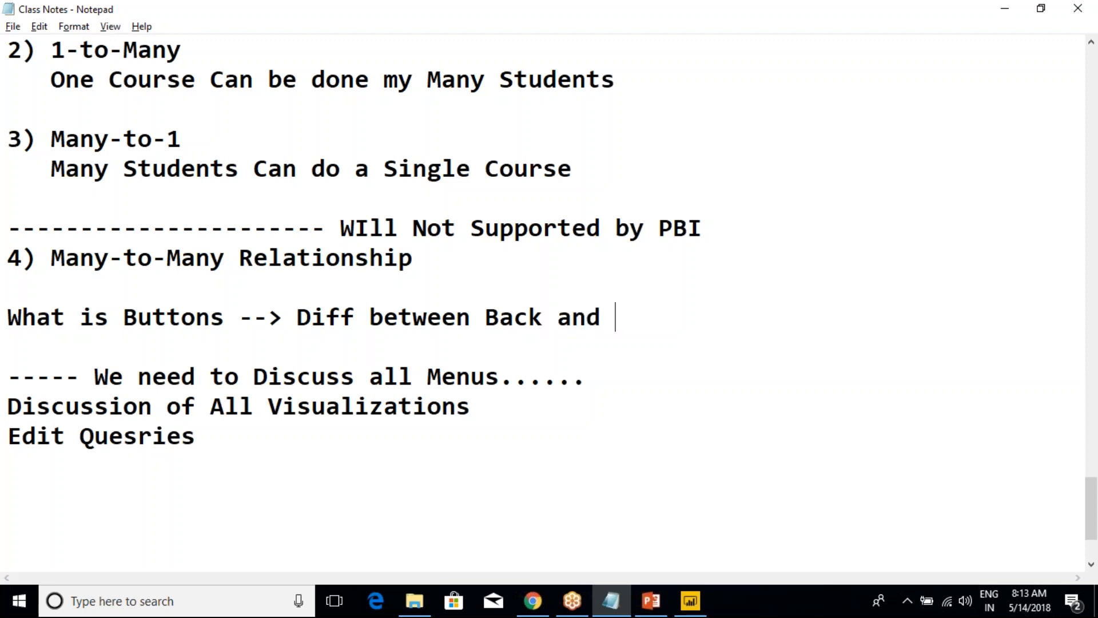
text(BookMarks)
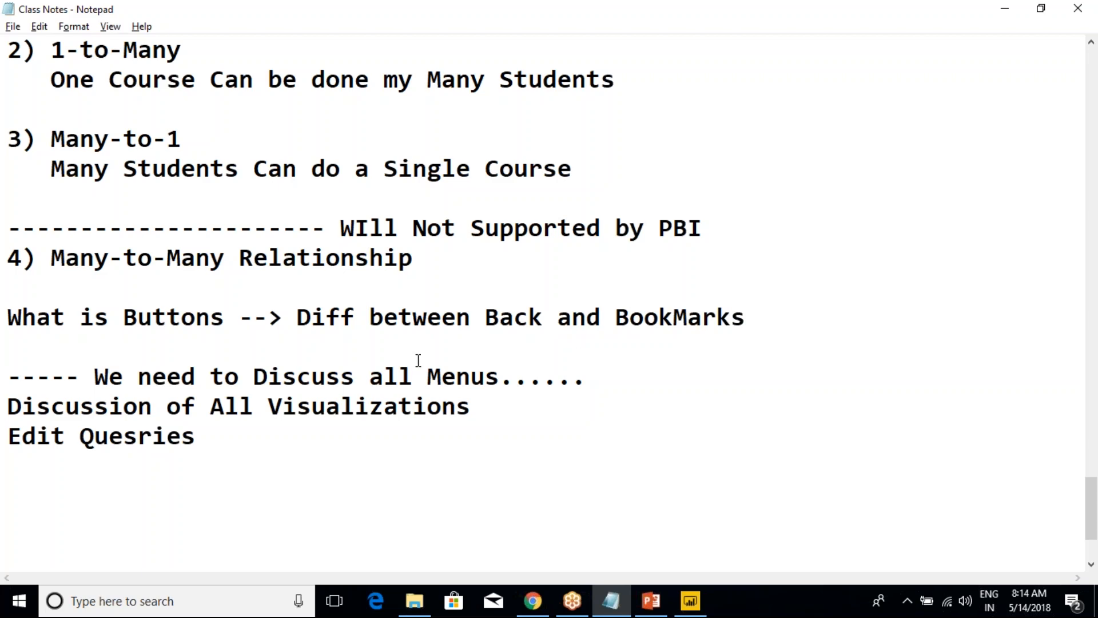
Highlight the start of the "Diff between Back and BookMarks" phrase in the notes and switch back to Power BI Desktop.
click(297, 318)
drag(298, 318, 559, 318)
click(559, 318)
key(alt+Tab)
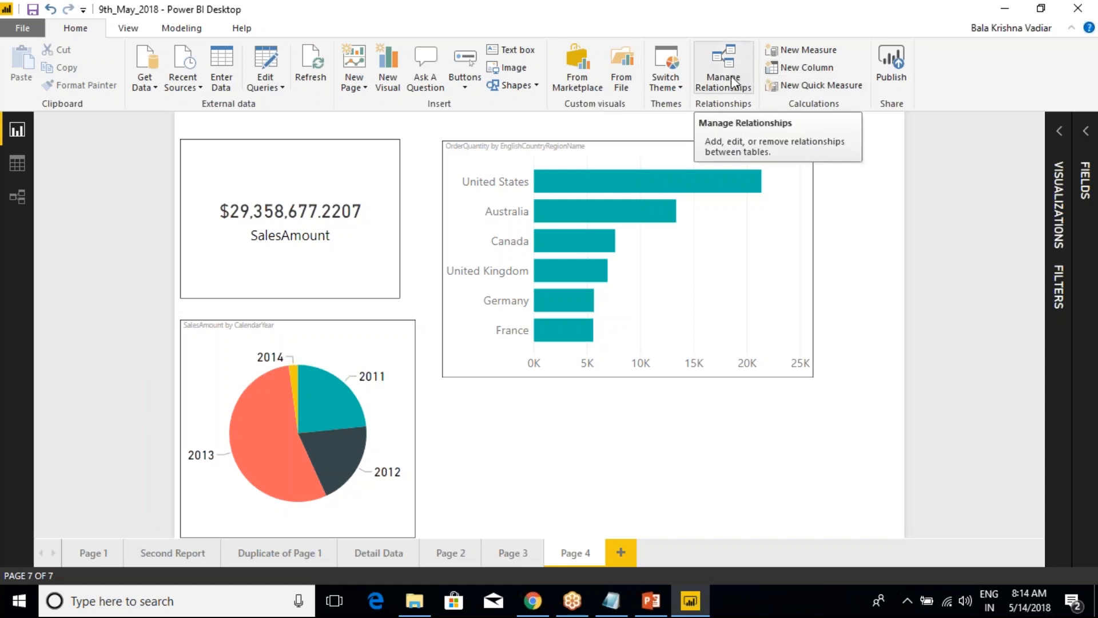
click(863, 19)
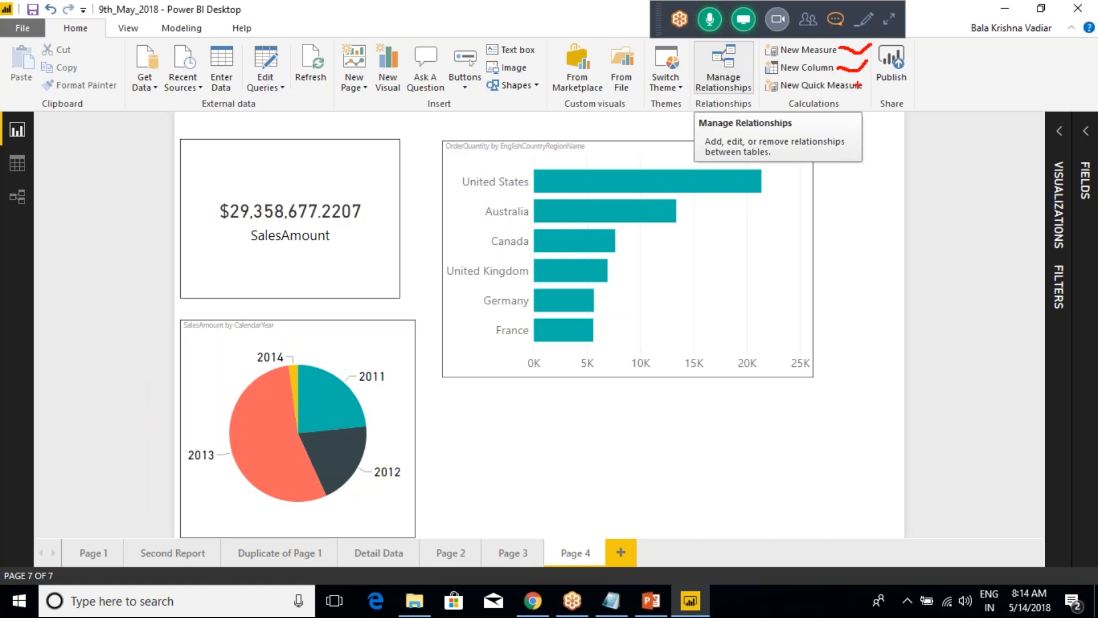
drag(848, 86, 924, 69)
drag(870, 41, 940, 116)
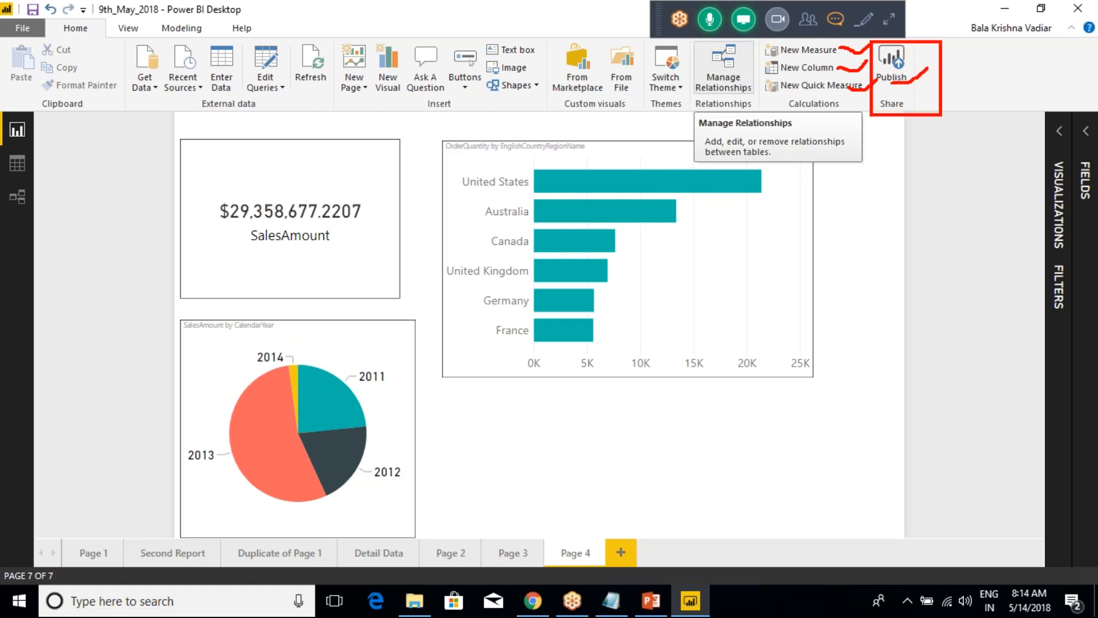
key(Escape)
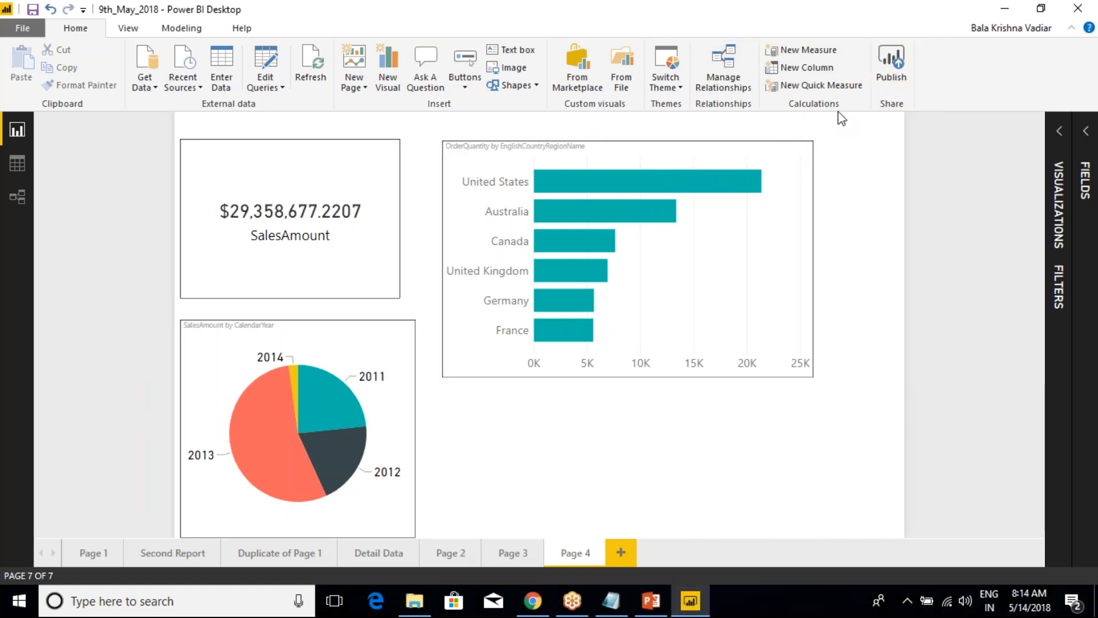
Start a new relationship in Manage Relationships with Dept as the first table and EMP as the second.
click(725, 77)
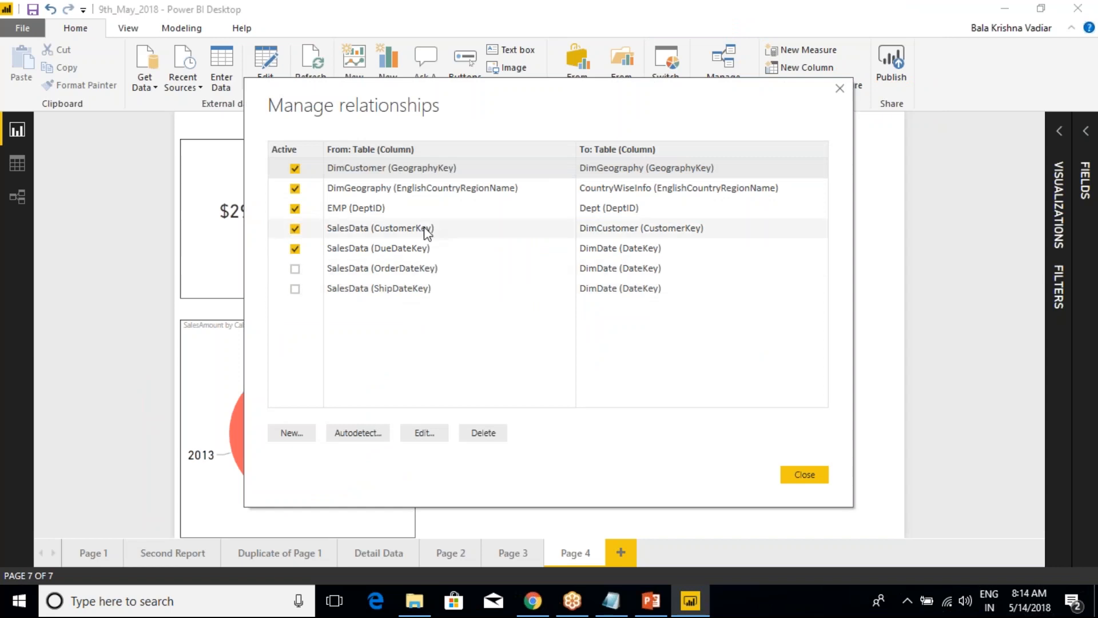
click(292, 433)
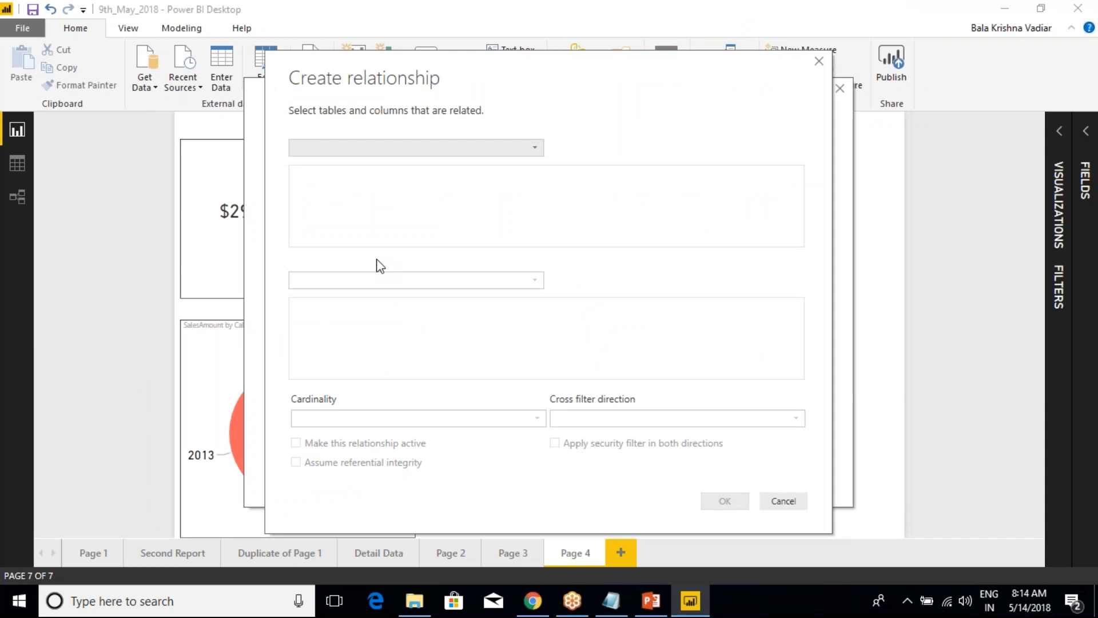
click(336, 150)
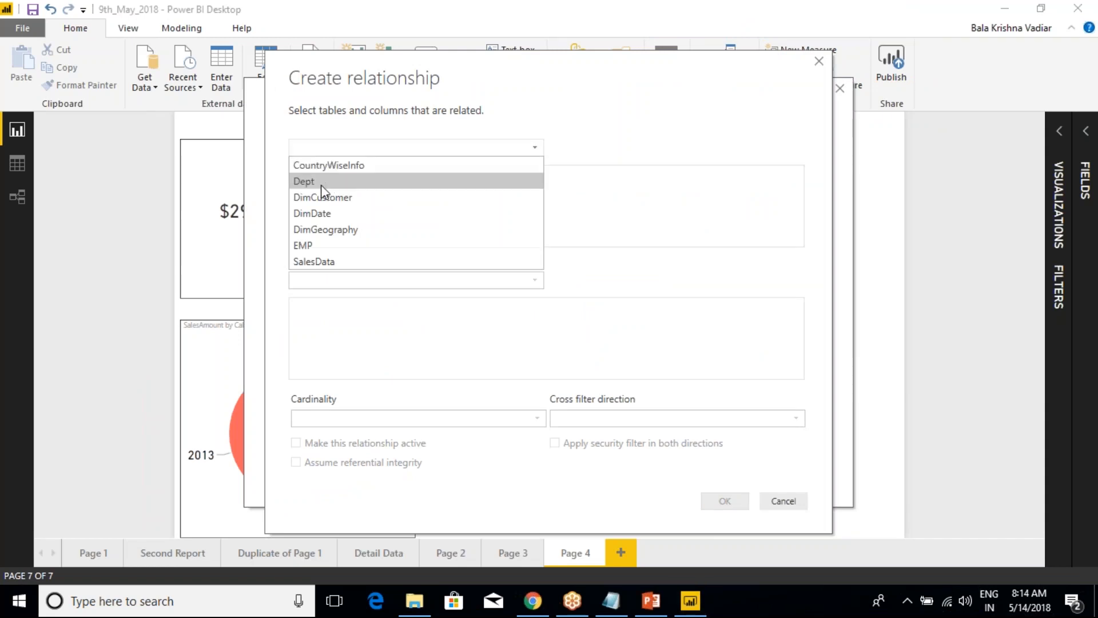
click(320, 180)
click(352, 282)
click(320, 359)
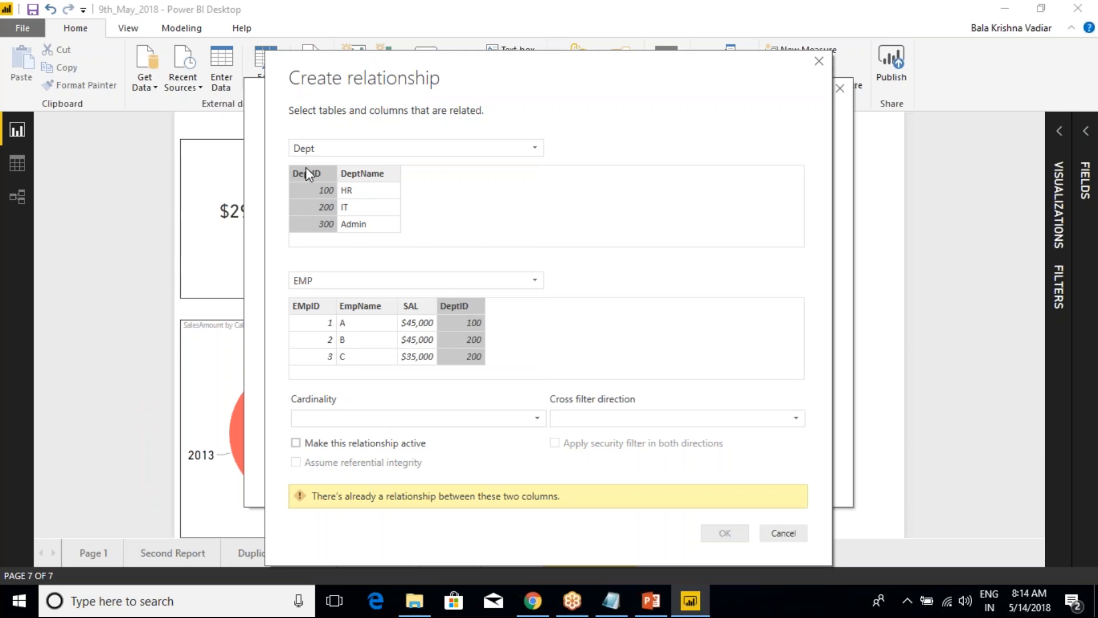
Try One to one (1:1) cardinality with Single cross filter direction for the Dept–EMP relationship, and discard the new relationship.
click(336, 417)
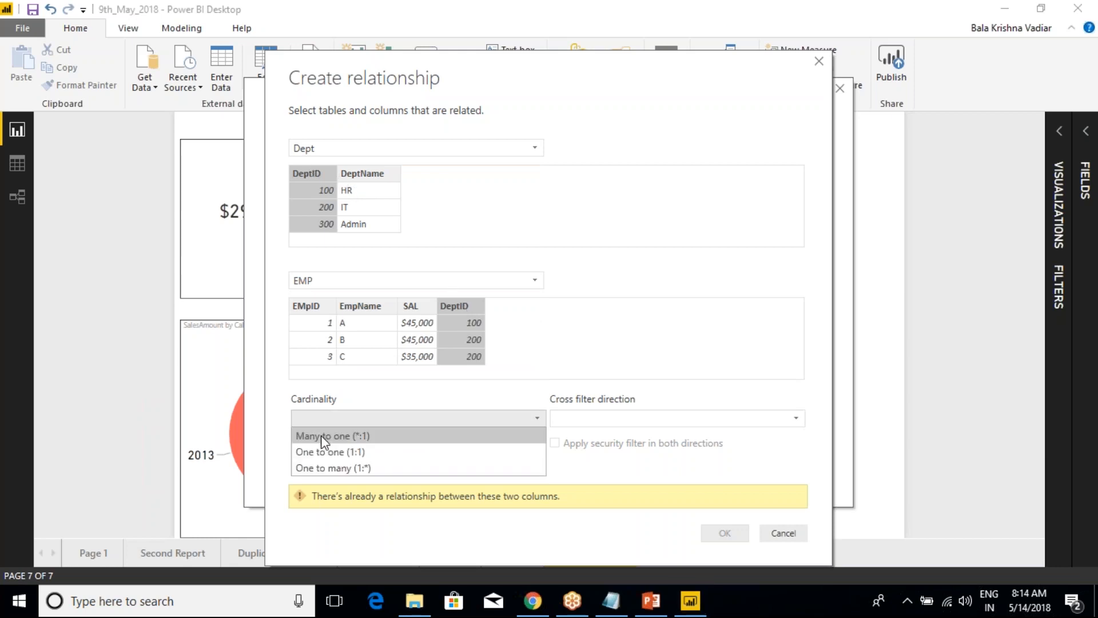
click(318, 452)
click(578, 423)
click(576, 436)
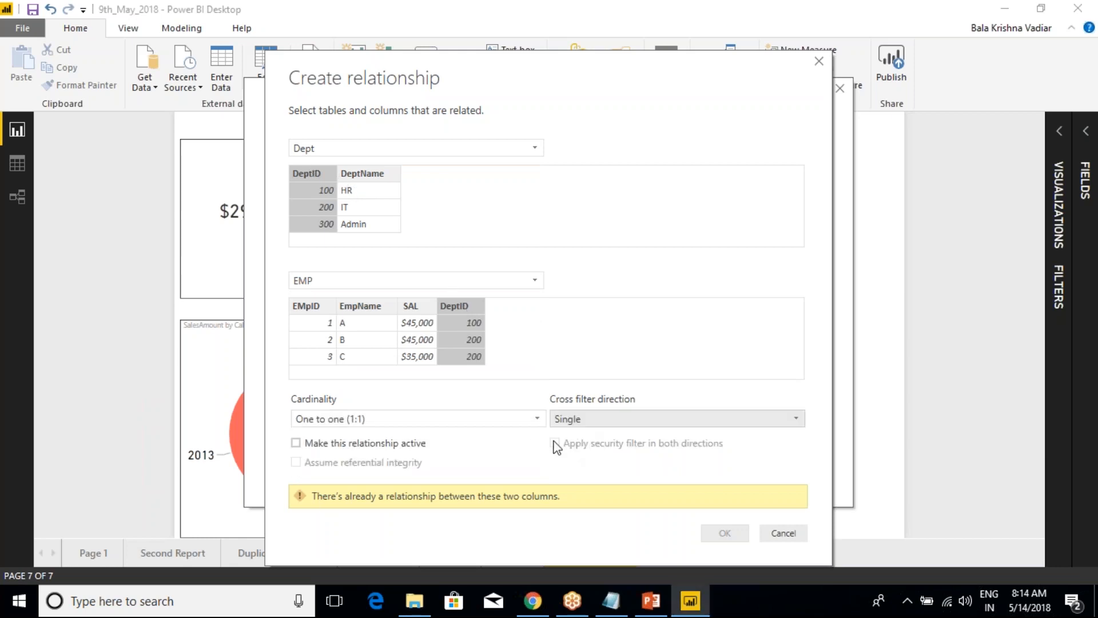
click(790, 533)
click(799, 471)
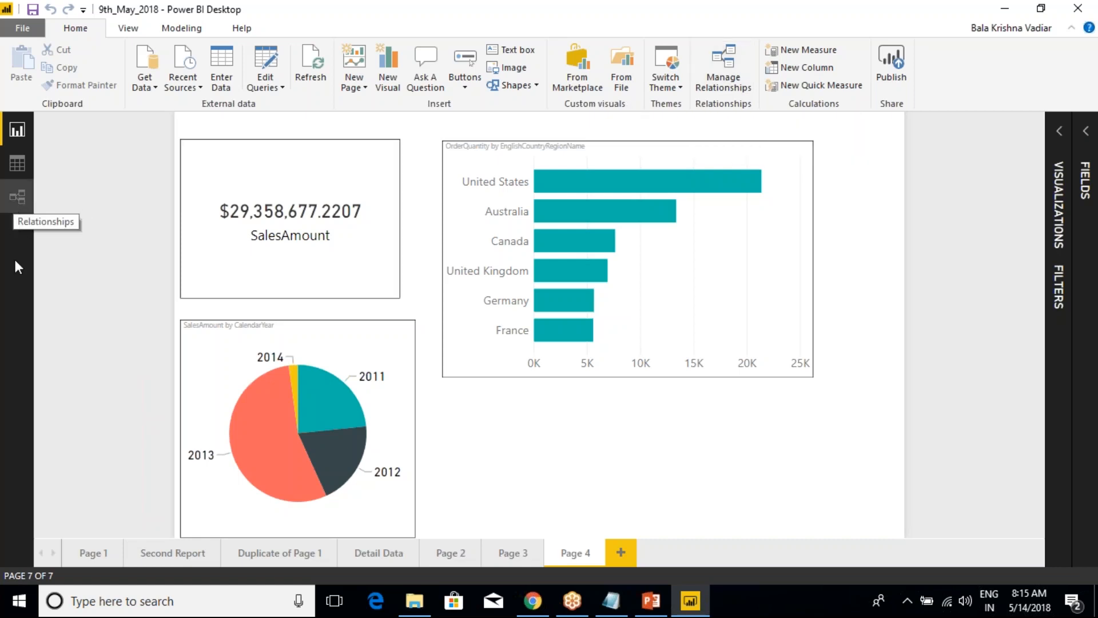
Open the active SalesData date relationship from the model diagram and check its related columns and cardinality.
click(18, 200)
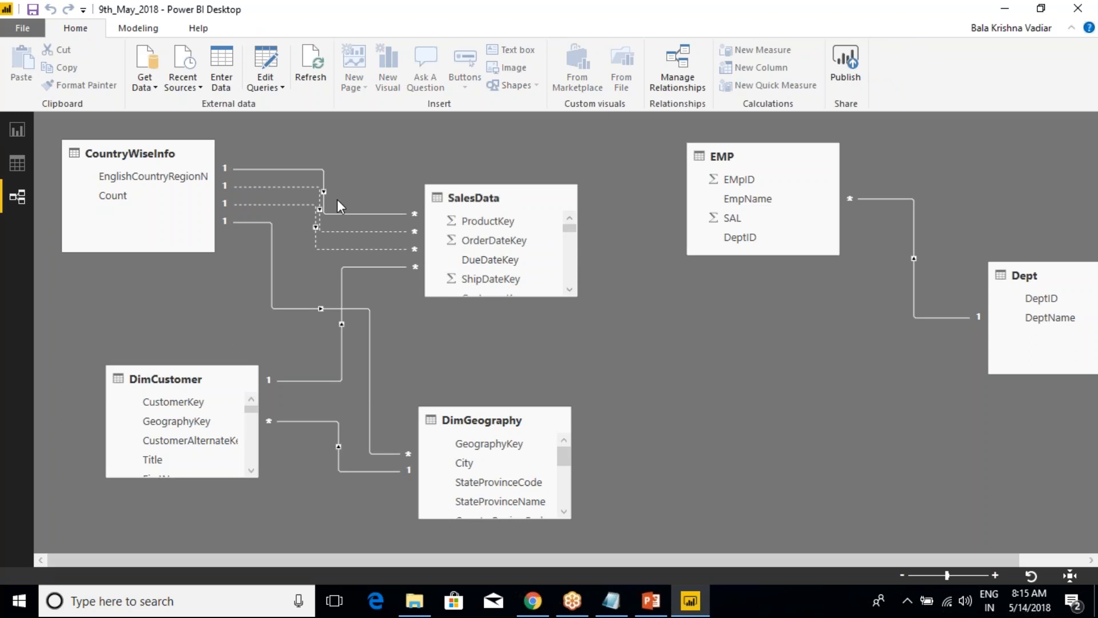
double_click(331, 213)
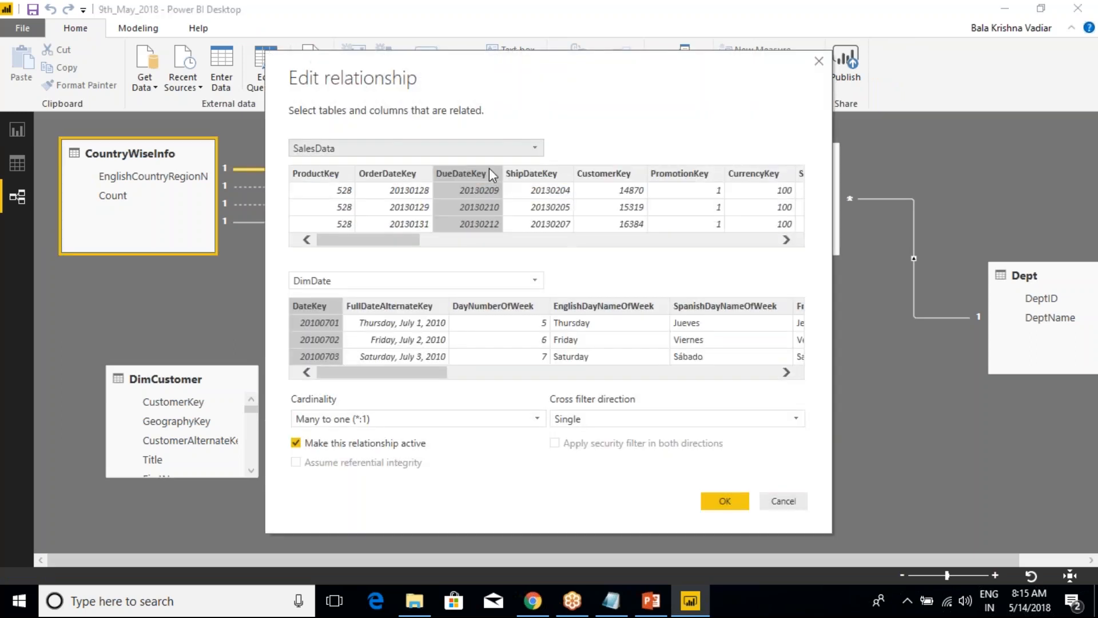
click(716, 506)
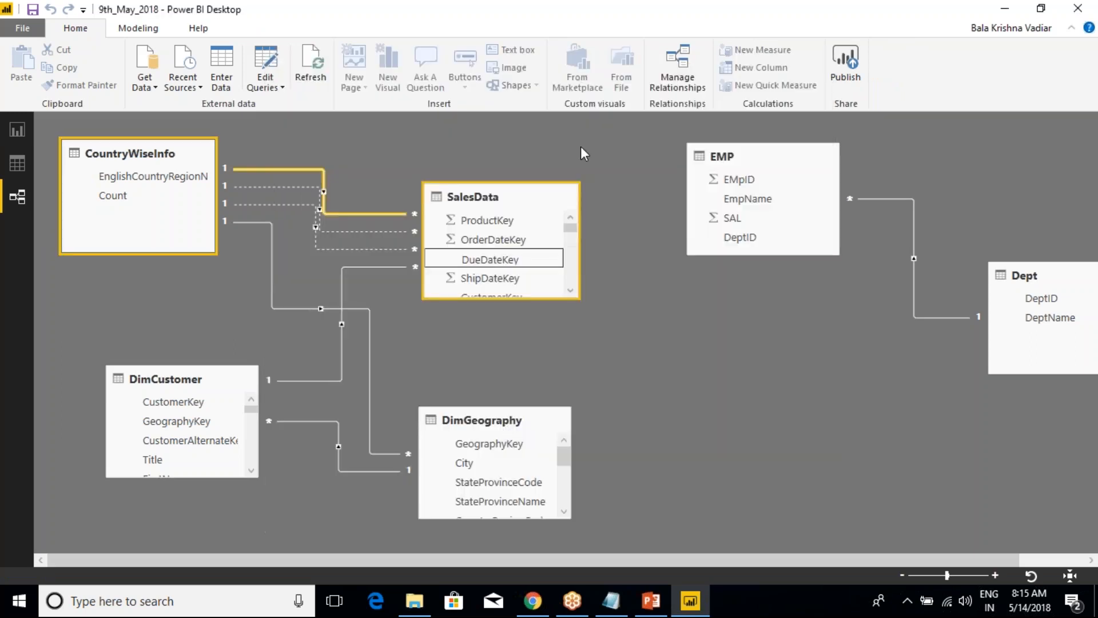
Review the settings of the existing EMP (DeptID) to Dept (DeptID) relationship in Manage Relationships without changing them.
click(677, 71)
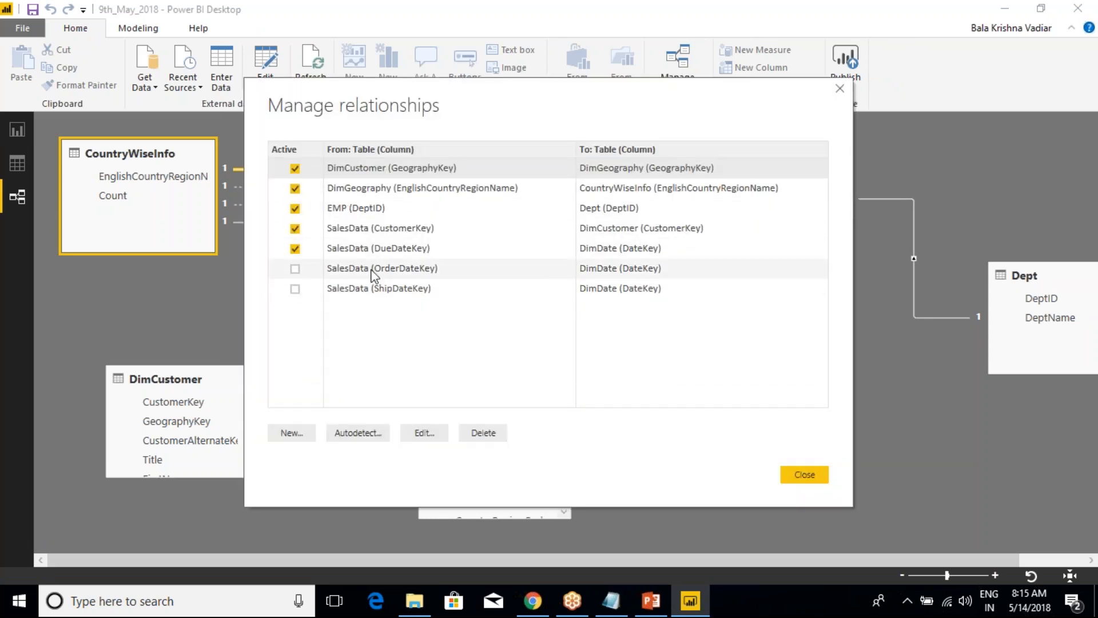
click(372, 211)
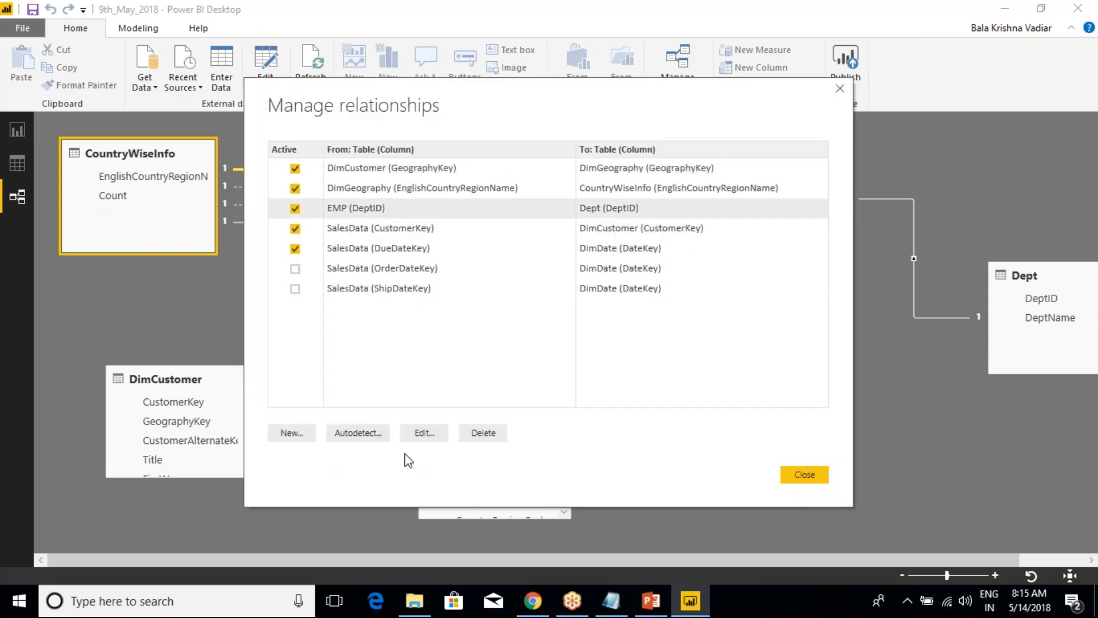
click(429, 435)
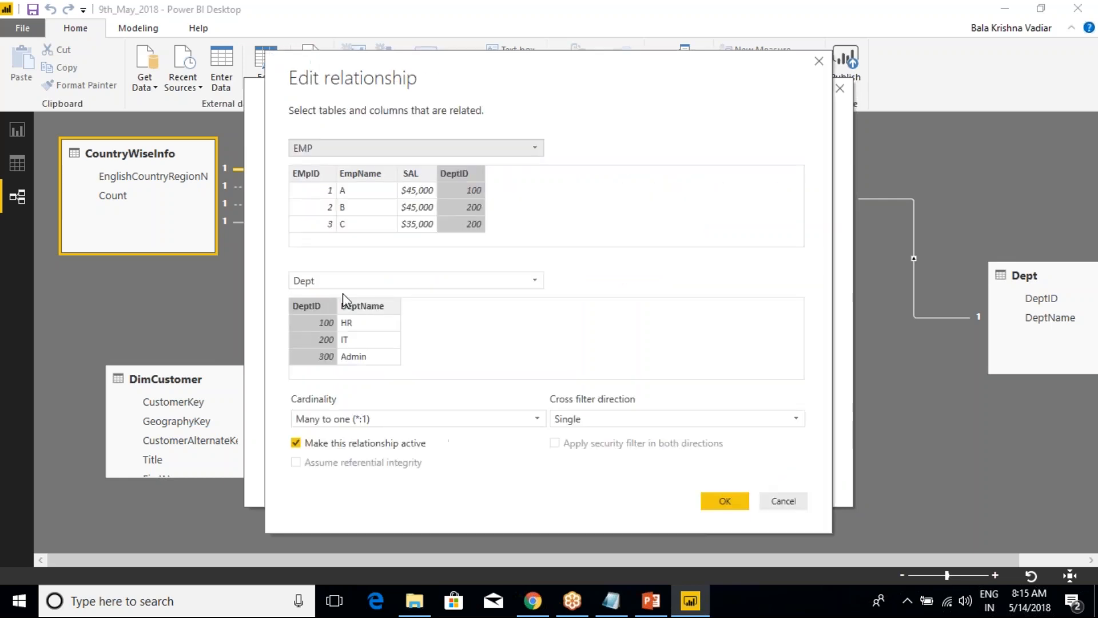
click(766, 501)
Review the SalesData (DueDateKey) to DimDate (DateKey) relationship's active option, cancel the edit and close the relationships list.
click(361, 250)
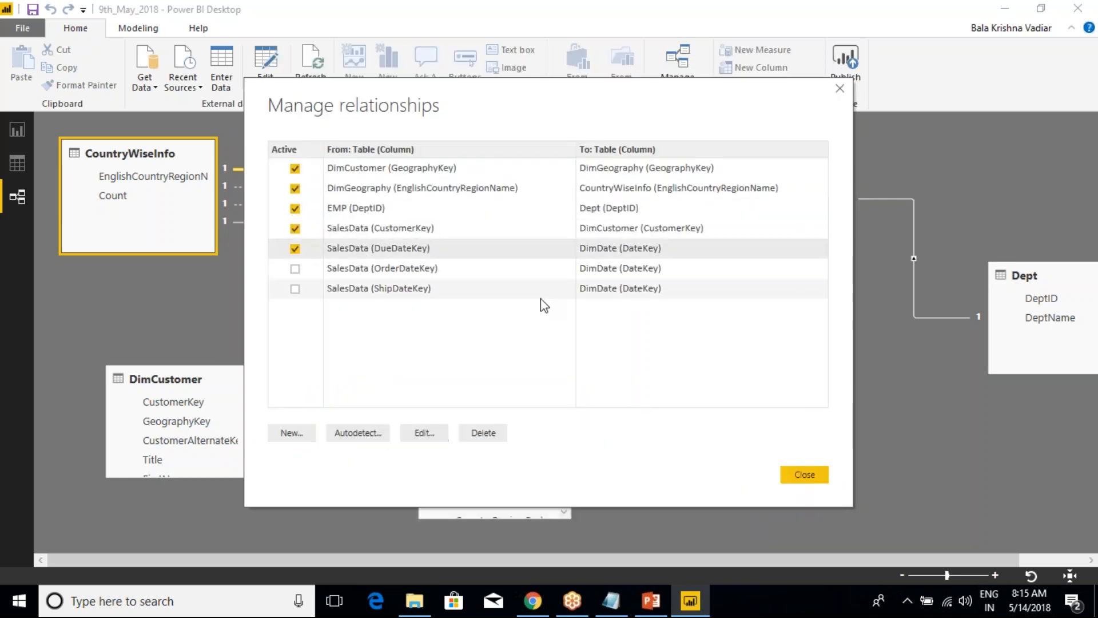
click(430, 435)
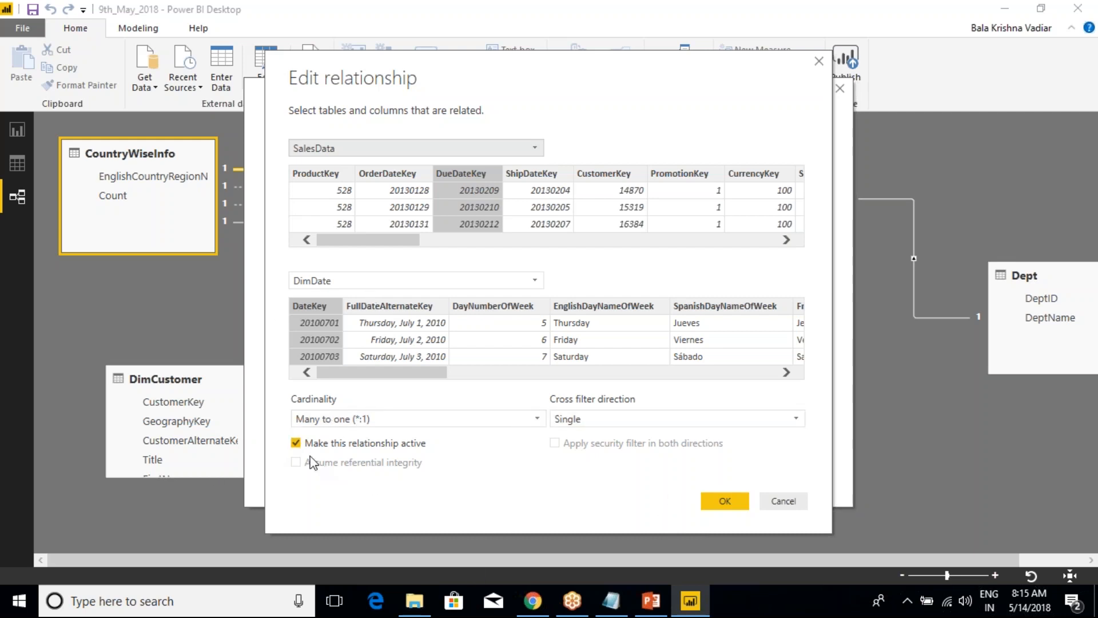
click(296, 443)
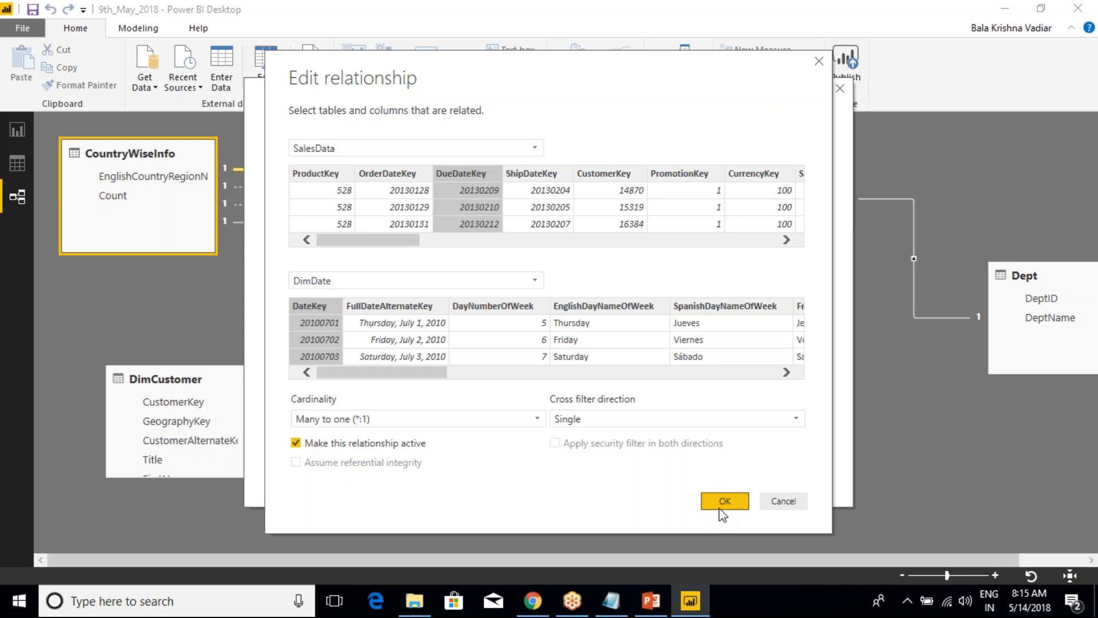
click(770, 505)
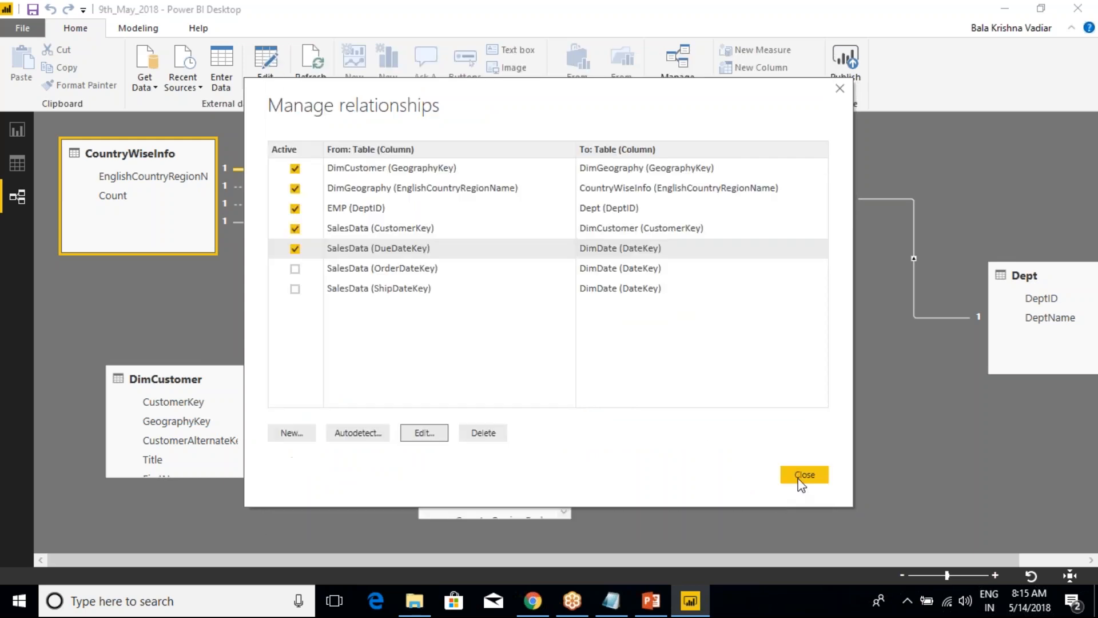
click(801, 484)
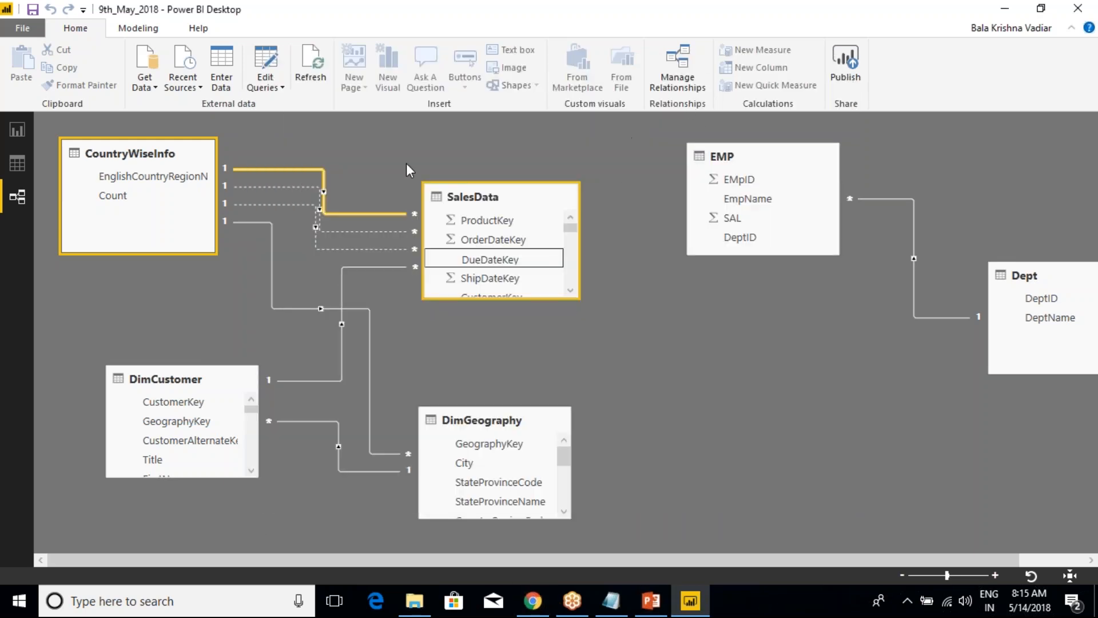
Return to the report page, select the OrderQuantity bar chart and look through the view, modeling, help and format commands.
click(17, 130)
click(651, 160)
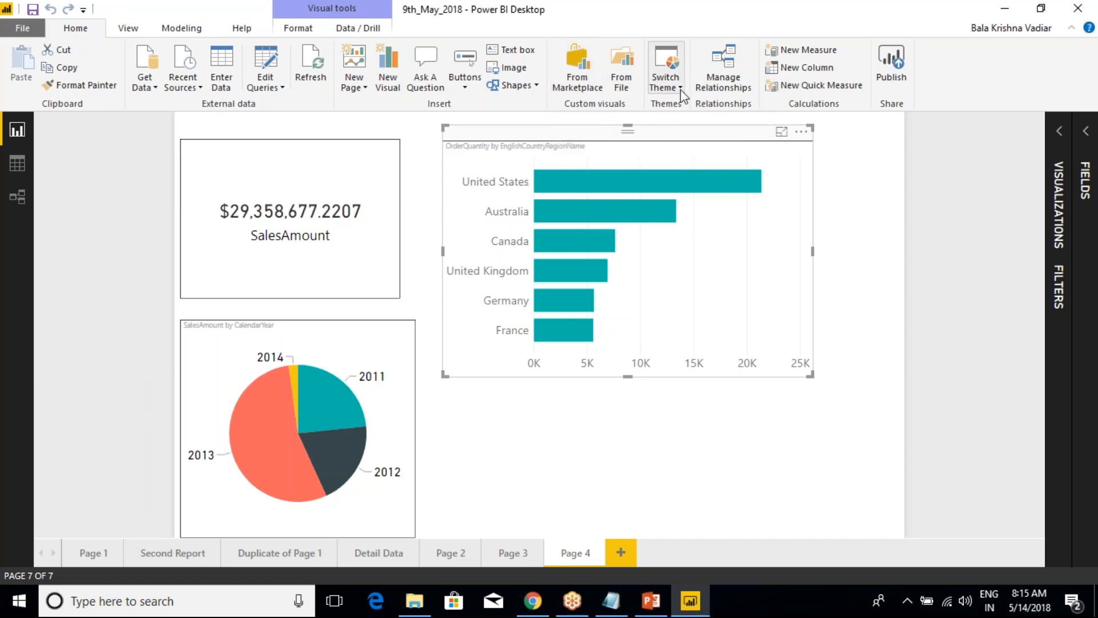
click(129, 30)
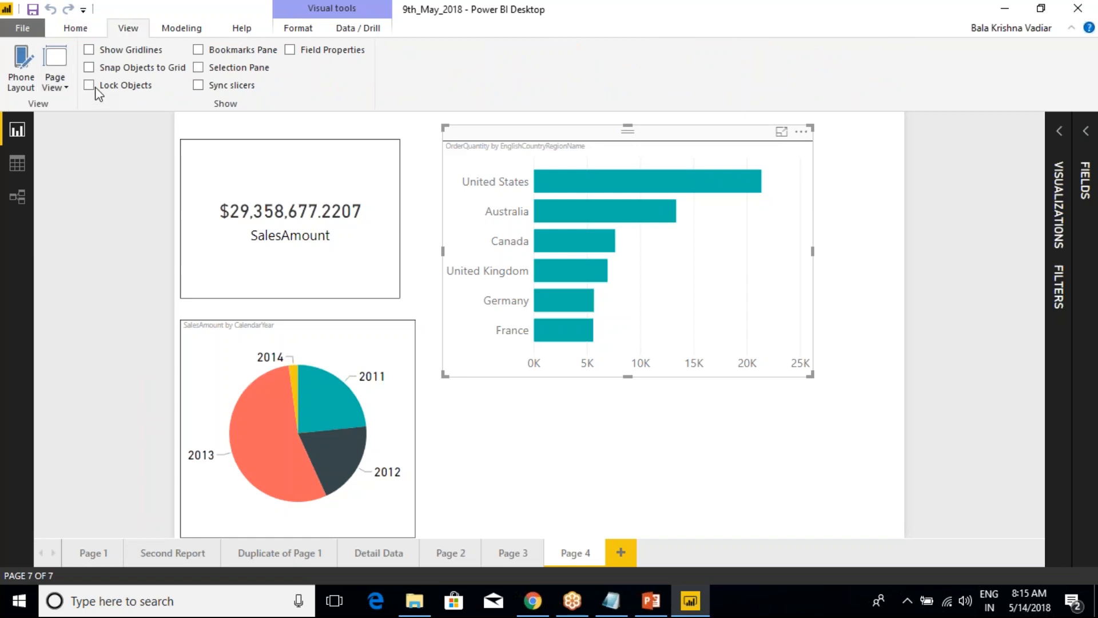
click(181, 28)
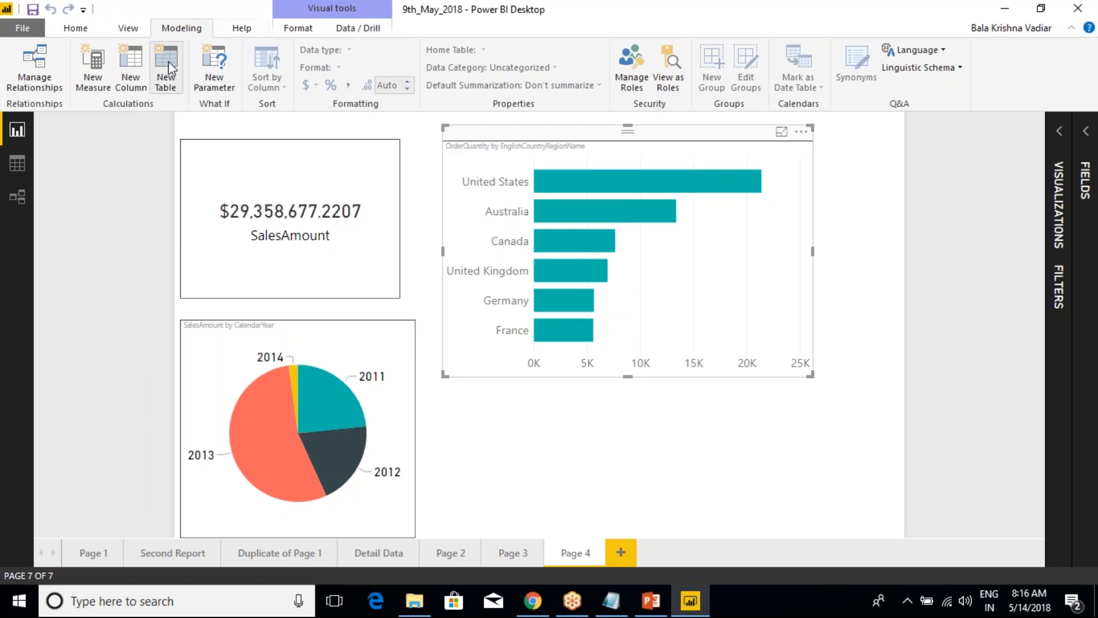
click(242, 32)
click(297, 28)
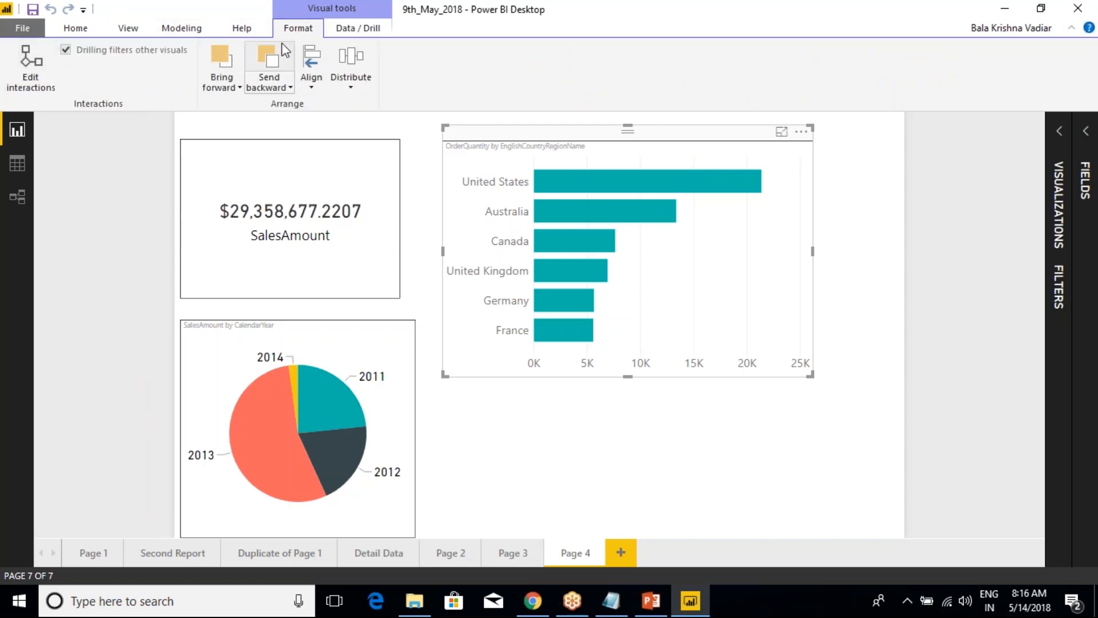
click(181, 28)
click(128, 28)
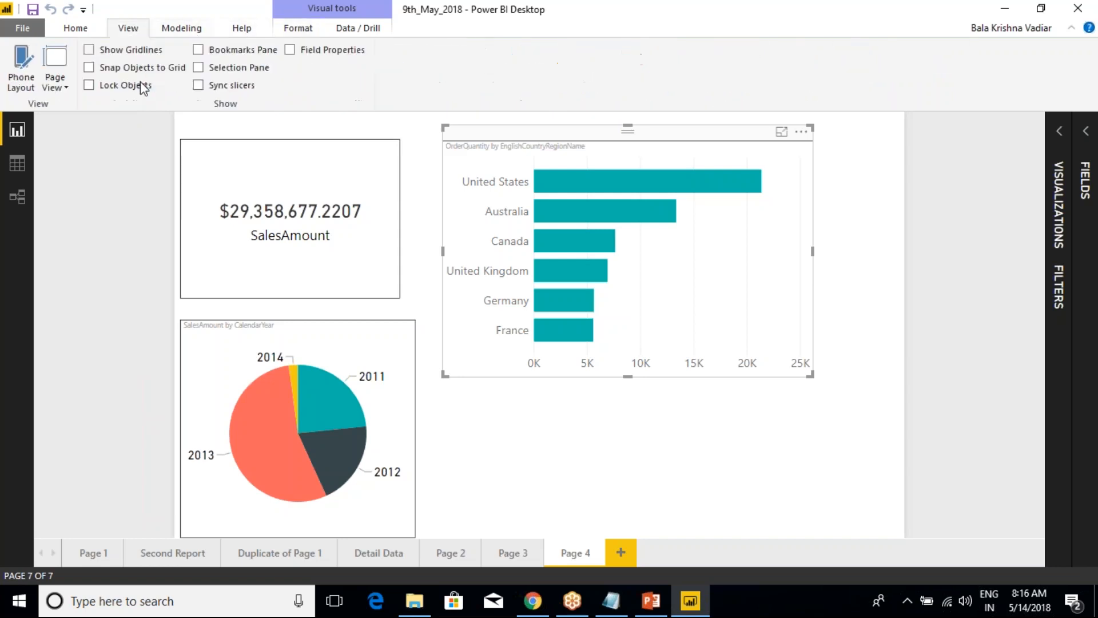
Switch to the Class Notes in Notepad and place the cursor on the blank line below the "What is Buttons" line.
key(alt+Tab)
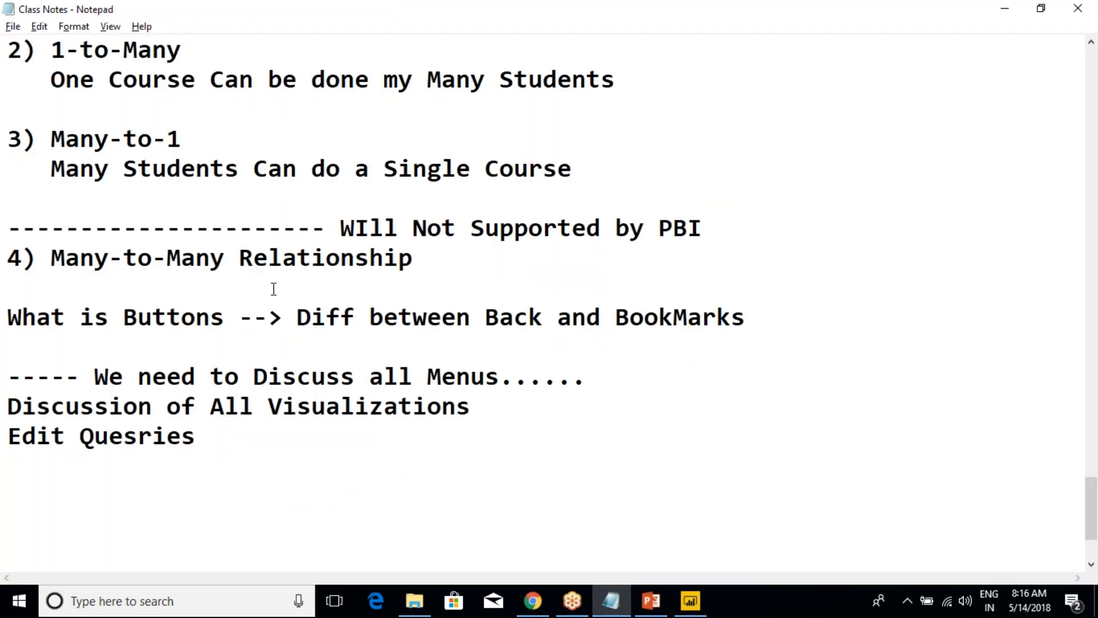
click(193, 342)
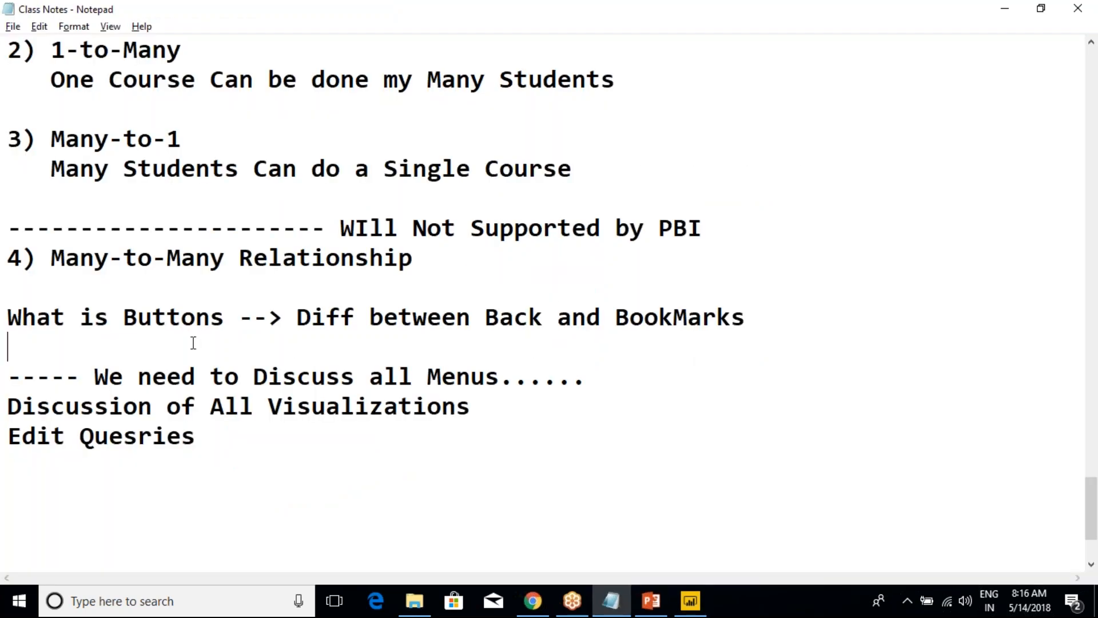